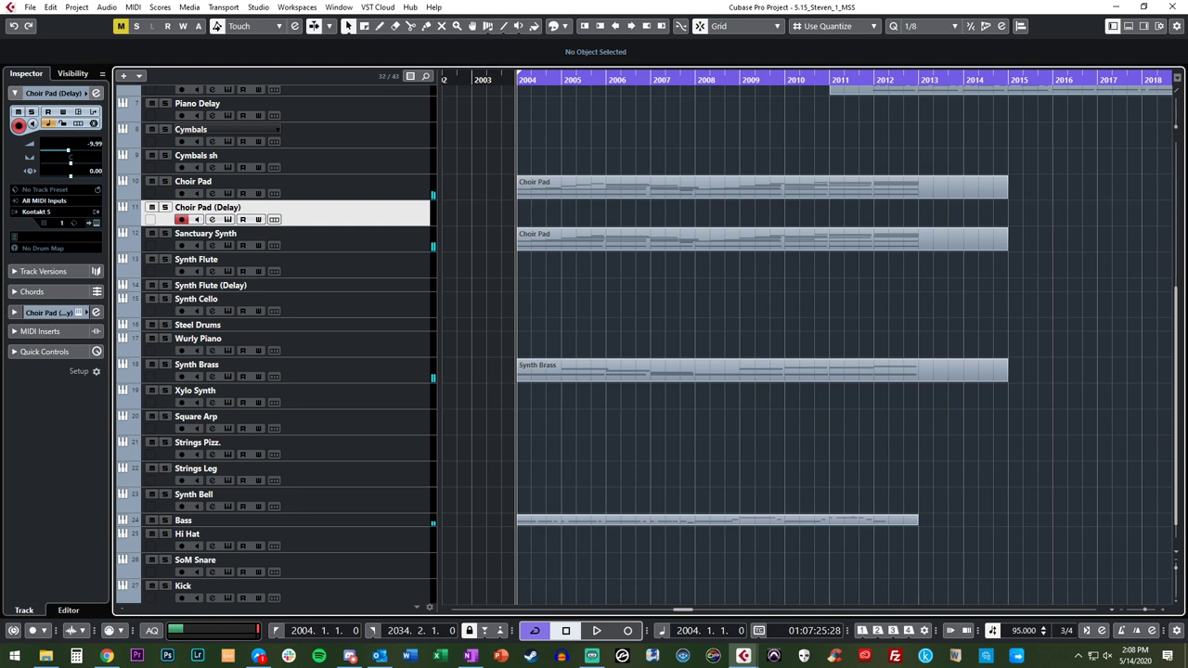
Step: Play the Abandoned Tower V2 arrangement from bar 2004 through the Piano Bright part's end, with the view following the playhead
scroll(650, 159, up, 5)
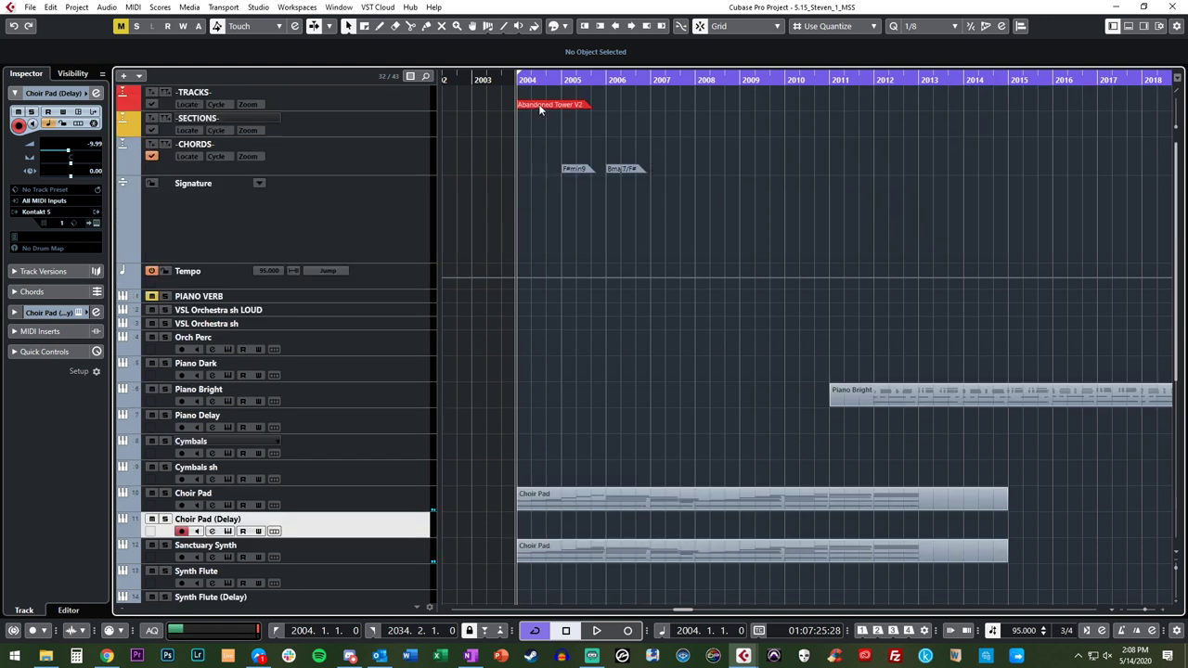
key(shift+n)
key(b)
scroll(630, 258, right, 3)
scroll(630, 259, left, 5)
key(space)
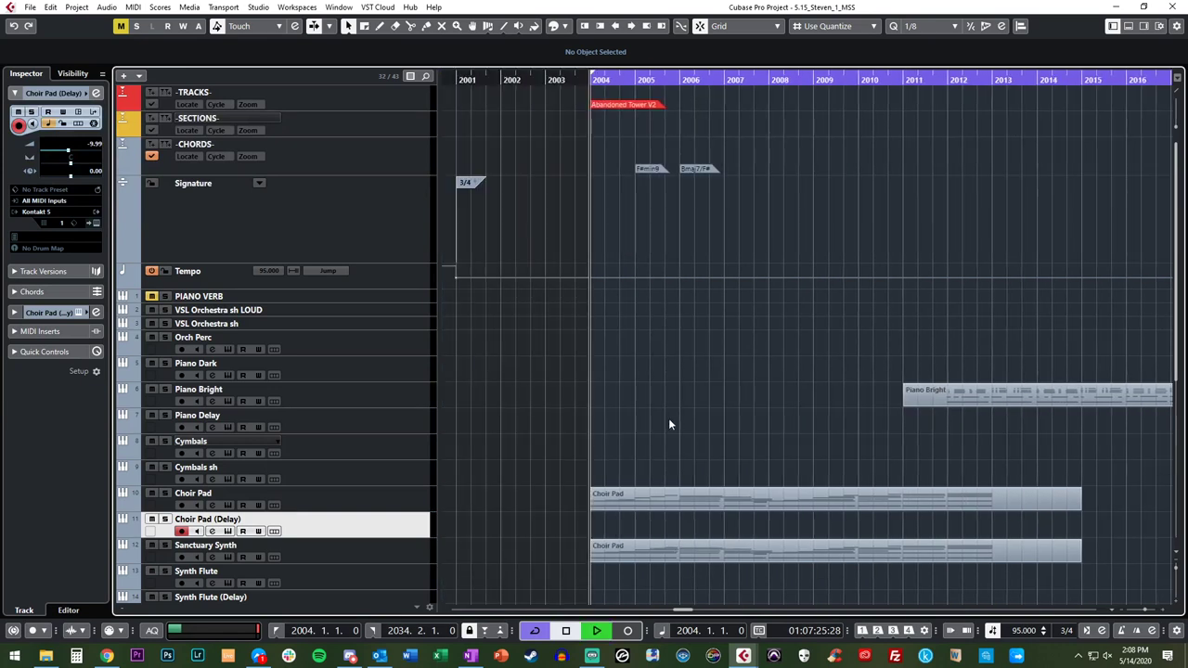
scroll(669, 424, down, 6)
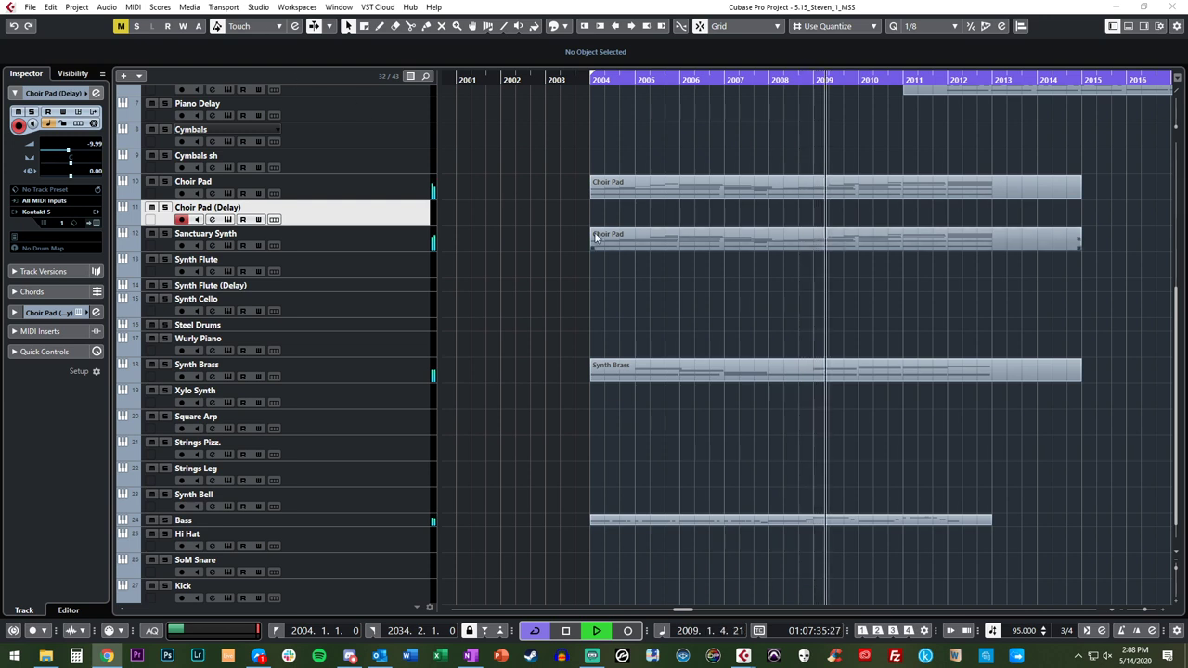
key(f)
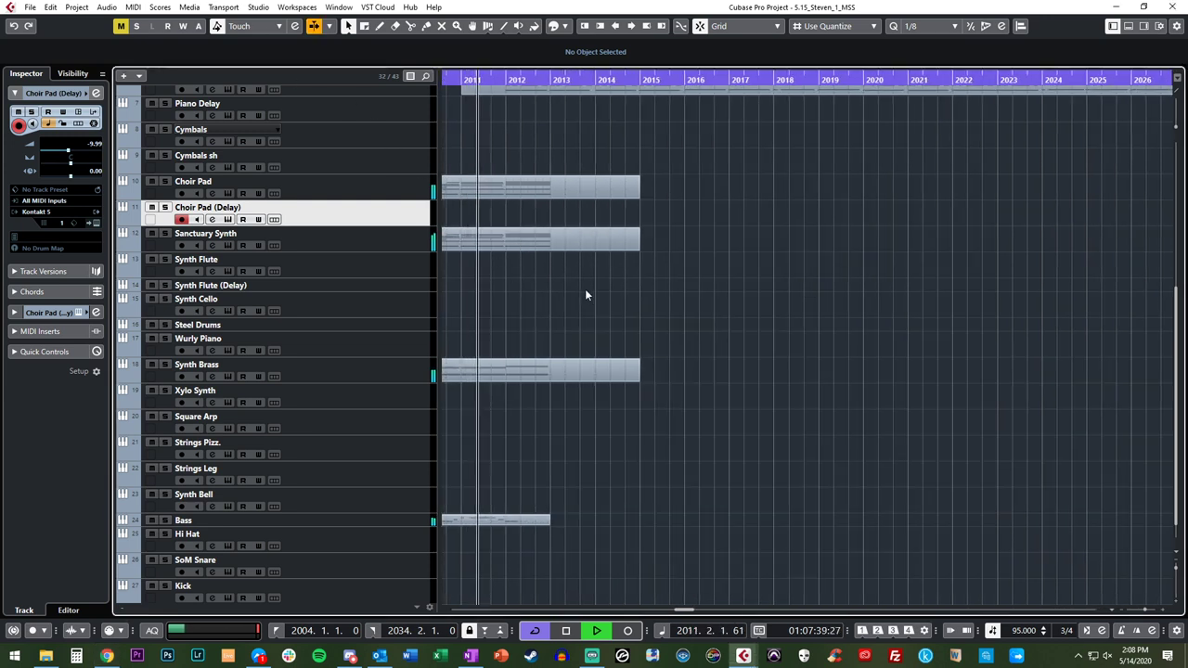
scroll(585, 295, up, 5)
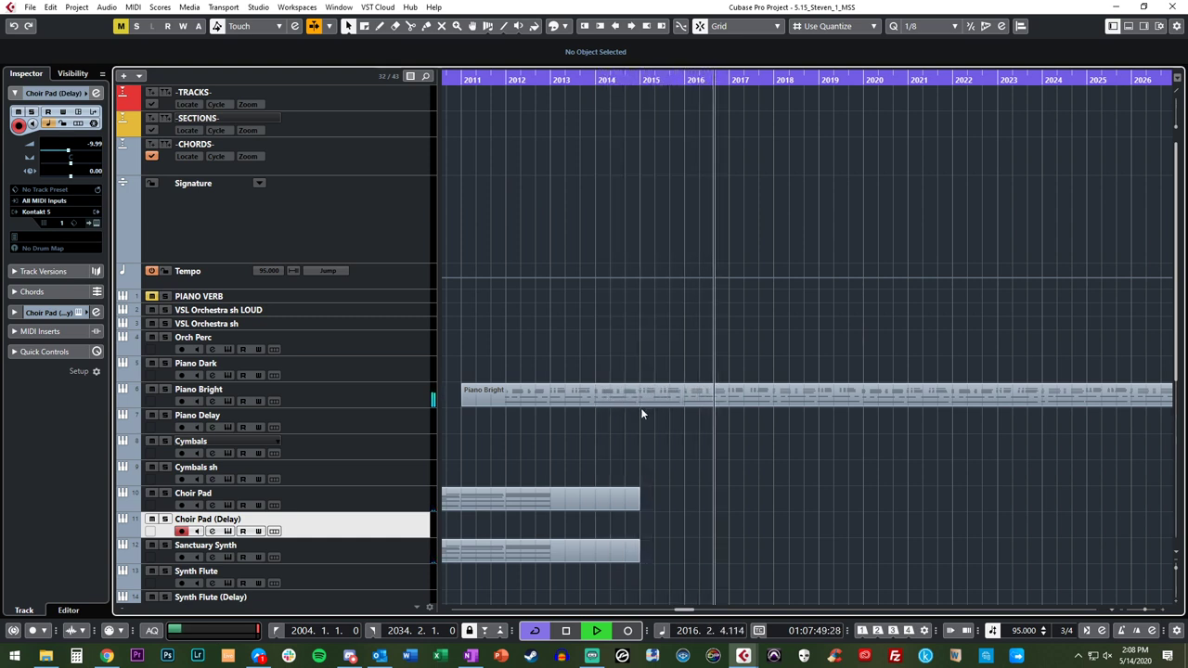
scroll(681, 319, right, 3)
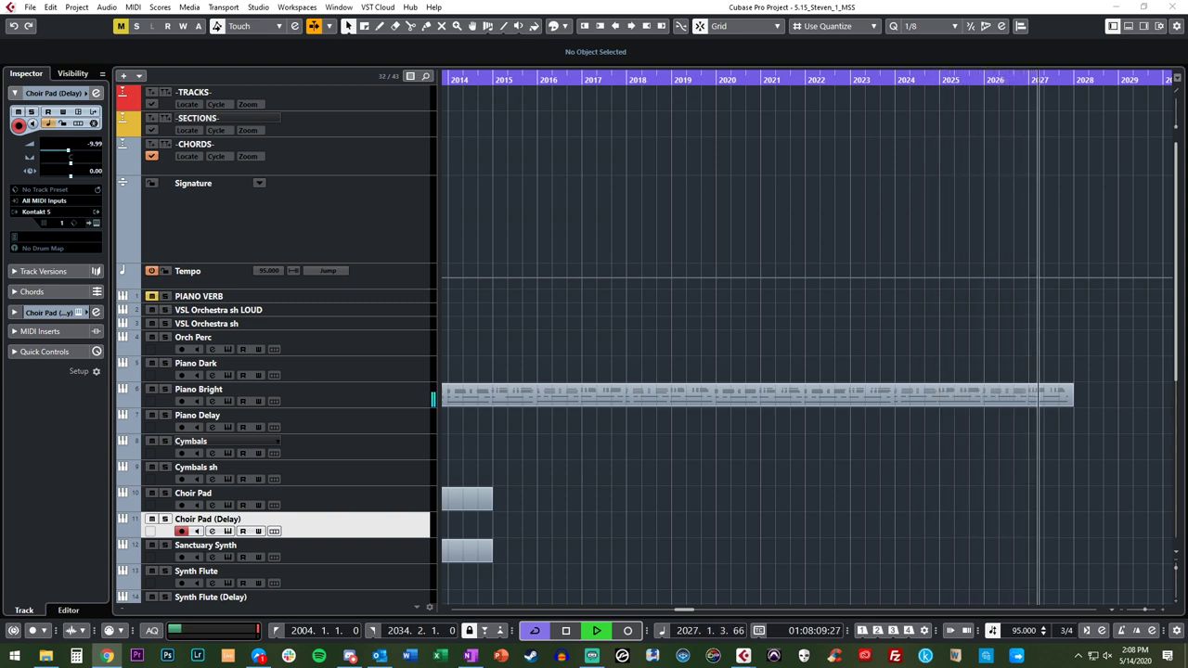
key(space)
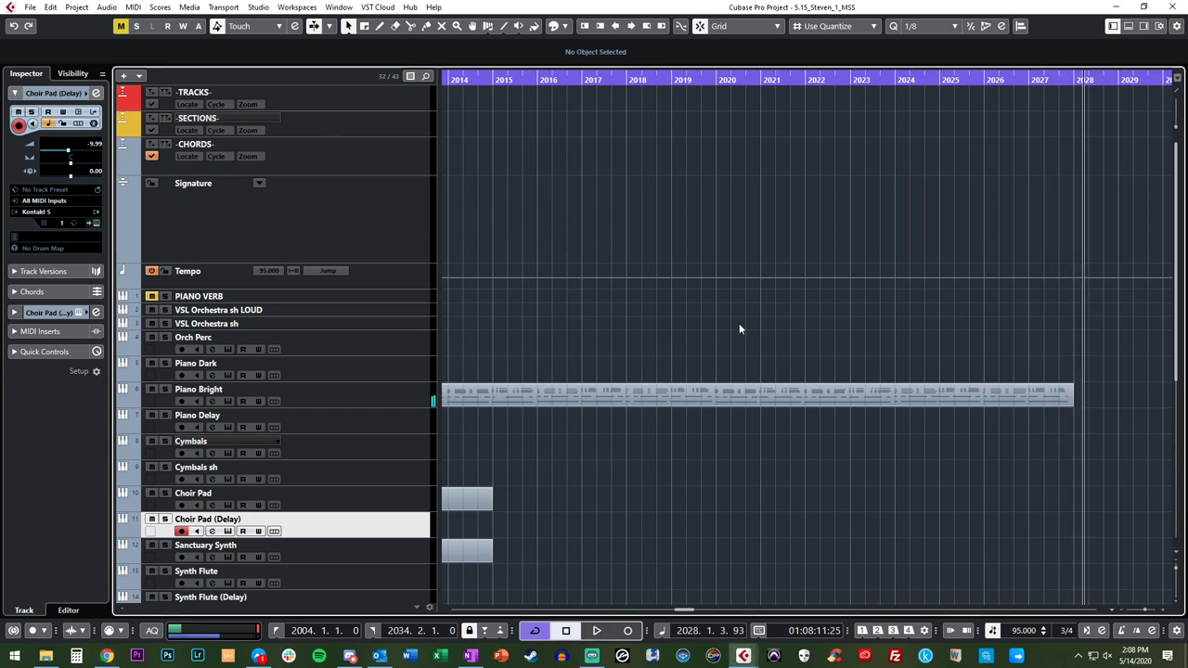
Step: Return the playhead to the start of the Abandoned Tower V2 cue at bar 2004
scroll(742, 325, left, 6)
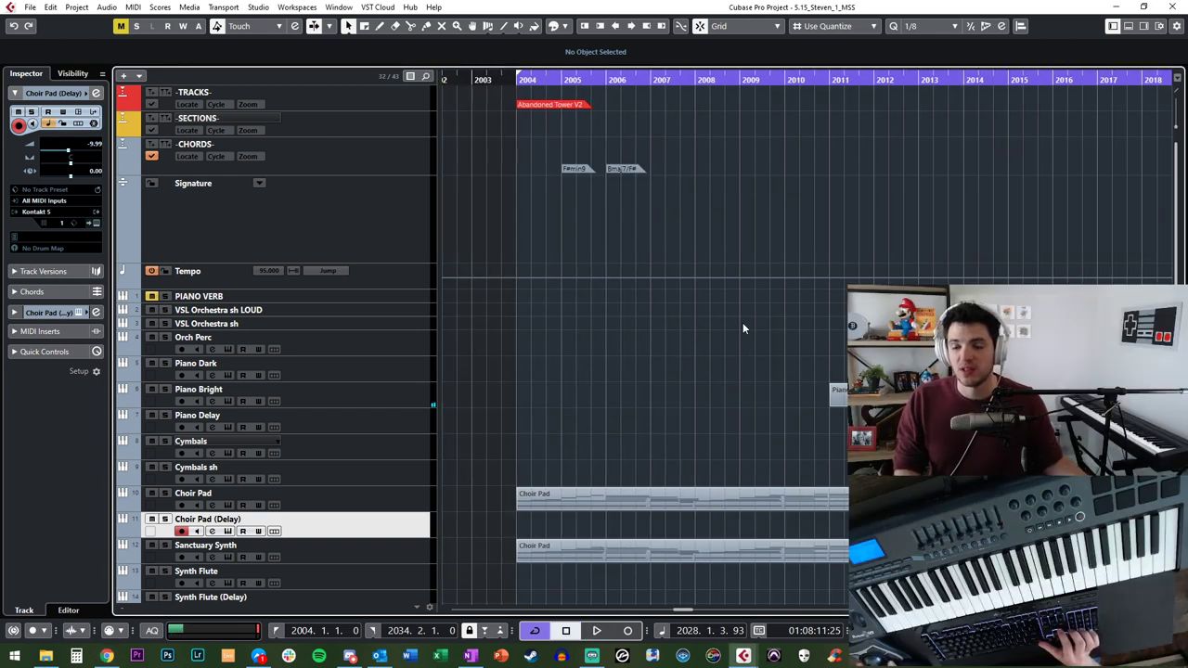
scroll(737, 350, left, 2)
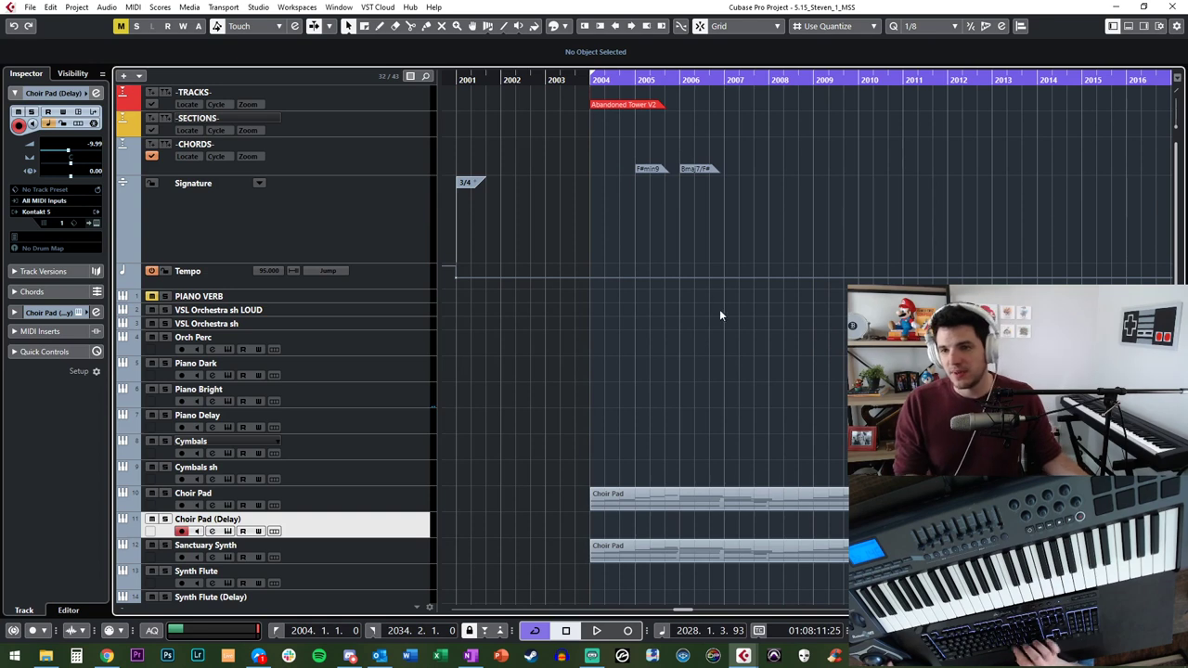
click(616, 82)
key(KP_1)
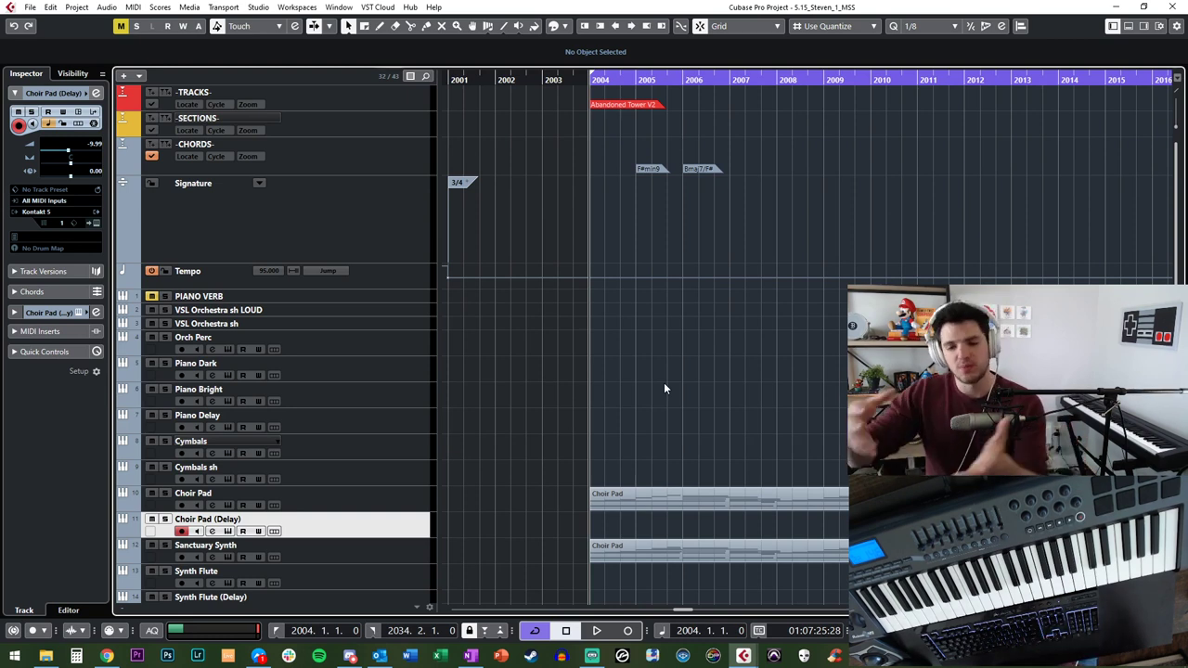
key(KP_Add)
key(ctrl+Left)
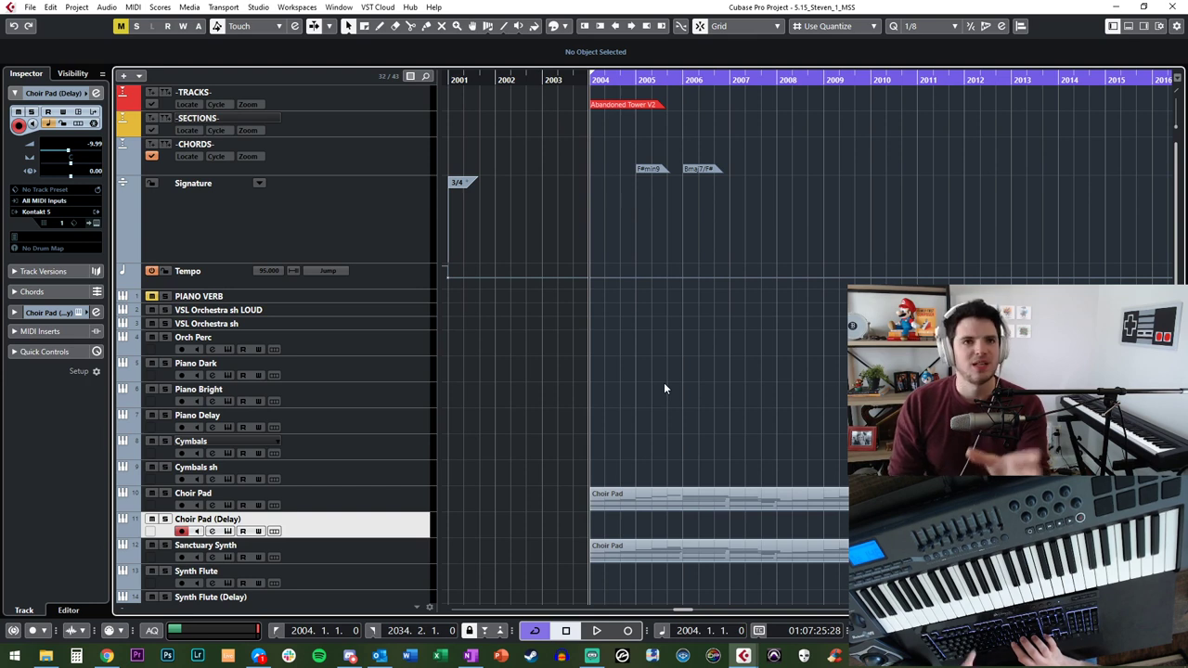
key(n)
key(b)
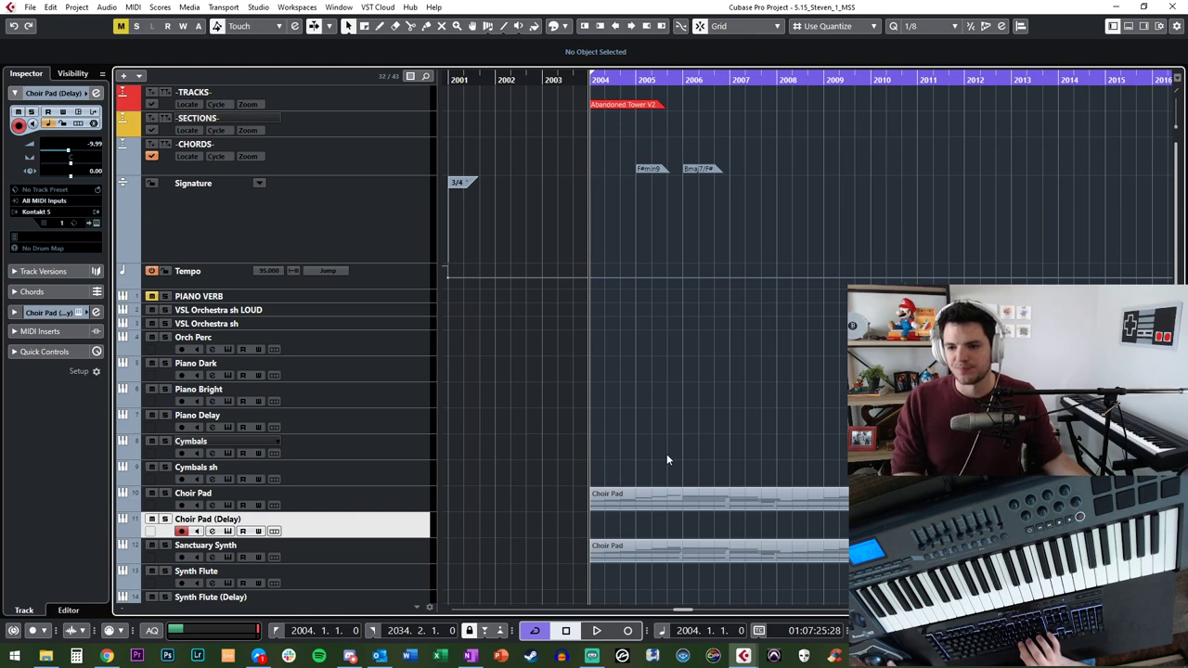
scroll(666, 454, right, 1)
scroll(666, 454, down, 3)
scroll(667, 454, up, 3)
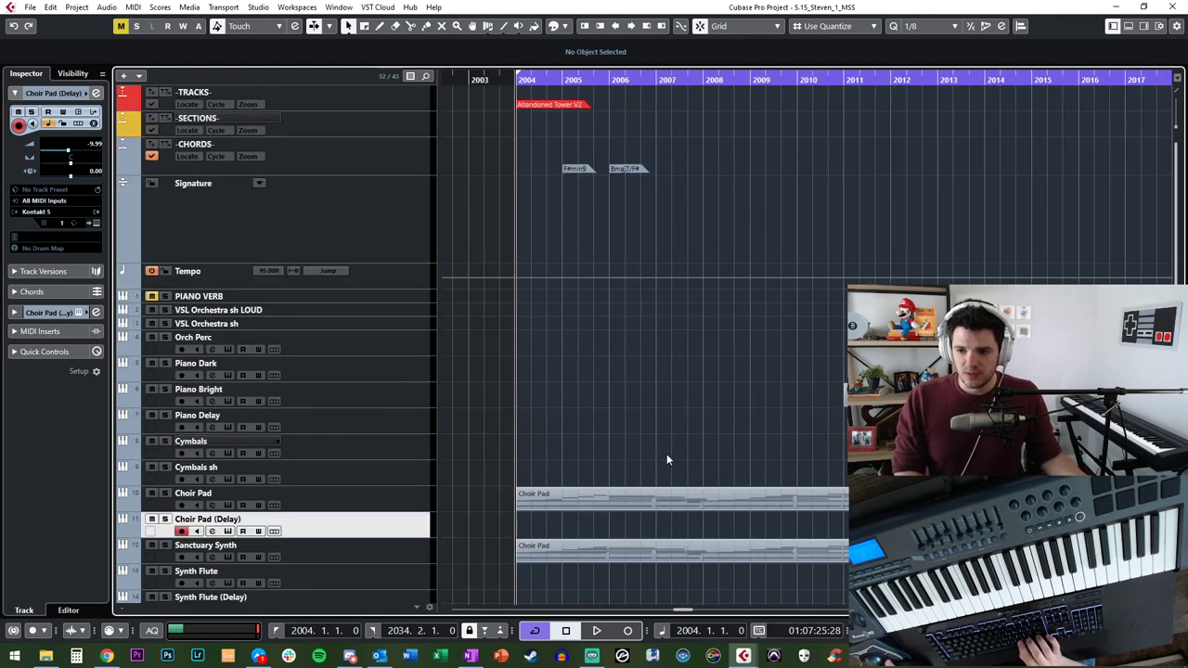
scroll(666, 454, left, 1)
key(KP_Add)
key(KP_Add)
key(KP_Add)
key(KP_Add)
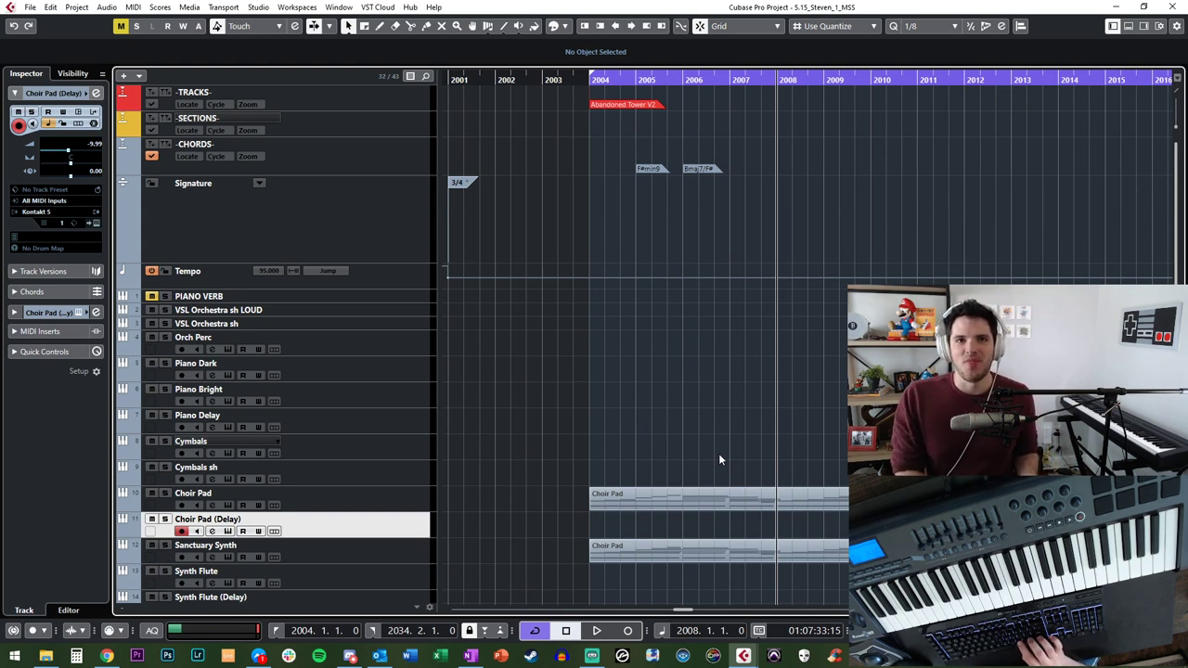
key(KP_Add)
key(KP_Subtract)
key(KP_Subtract)
key(KP_Subtract)
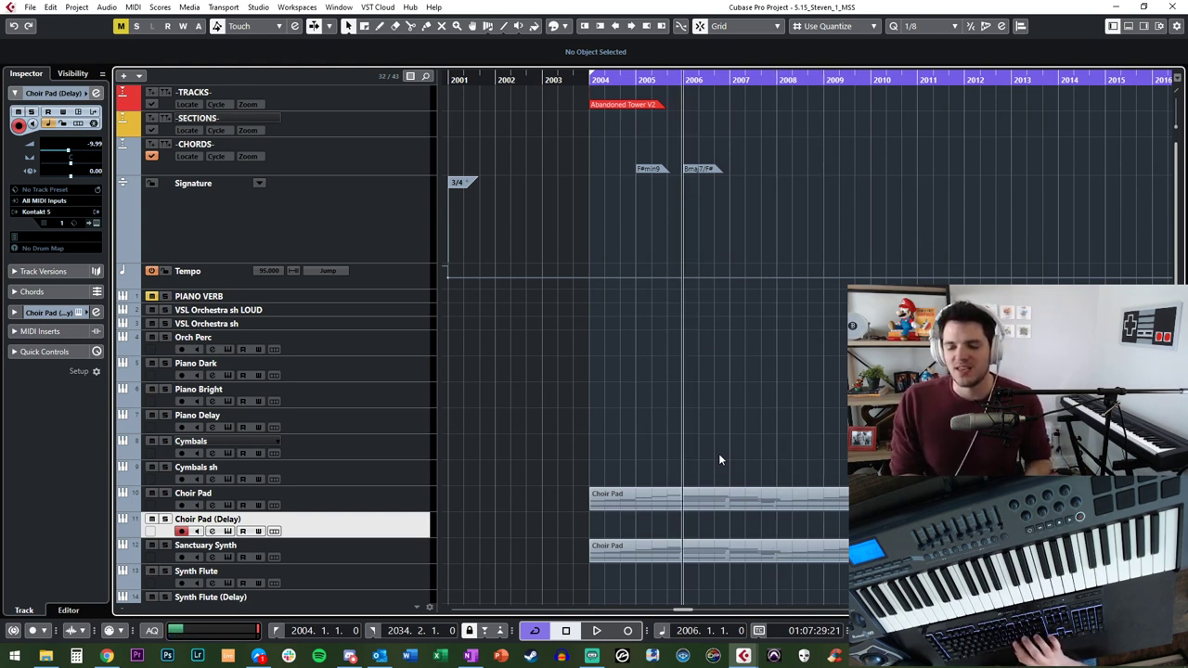
key(ctrl+Left)
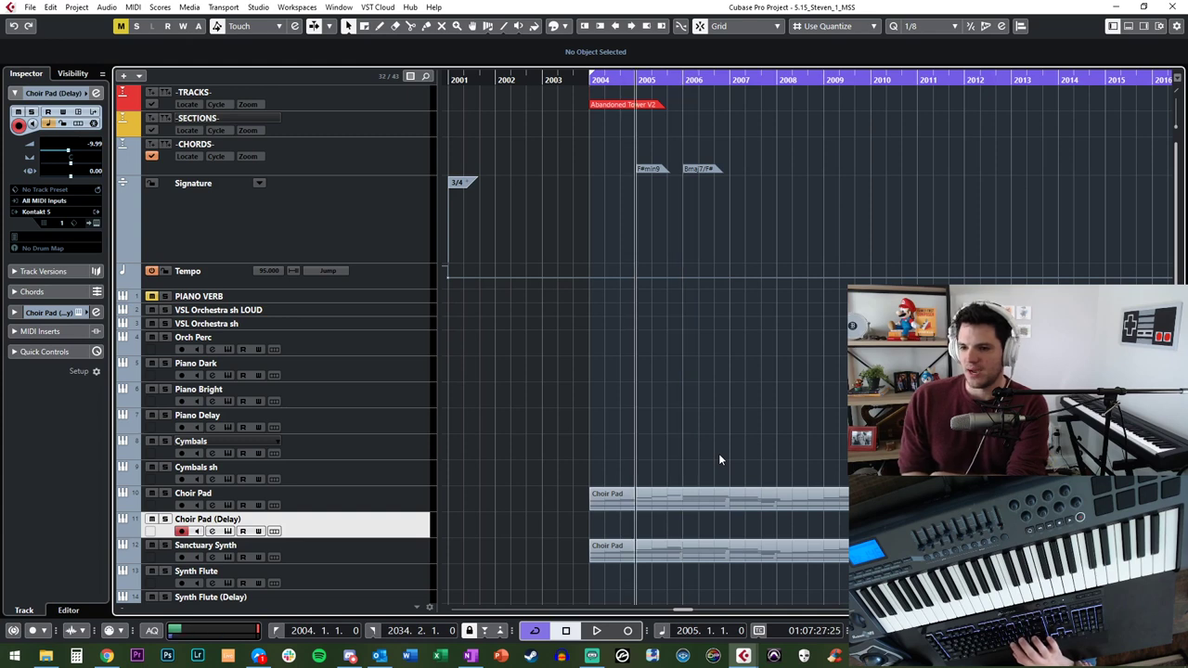
key(ctrl+Left)
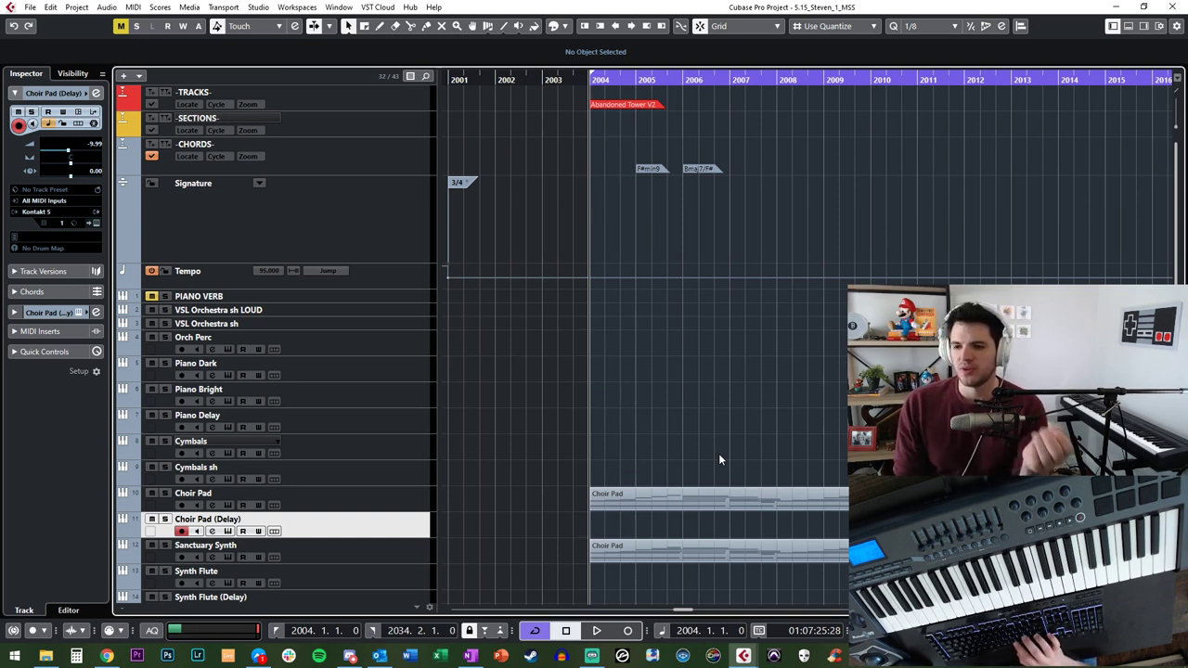
key(ctrl+Right)
key(ctrl+Left)
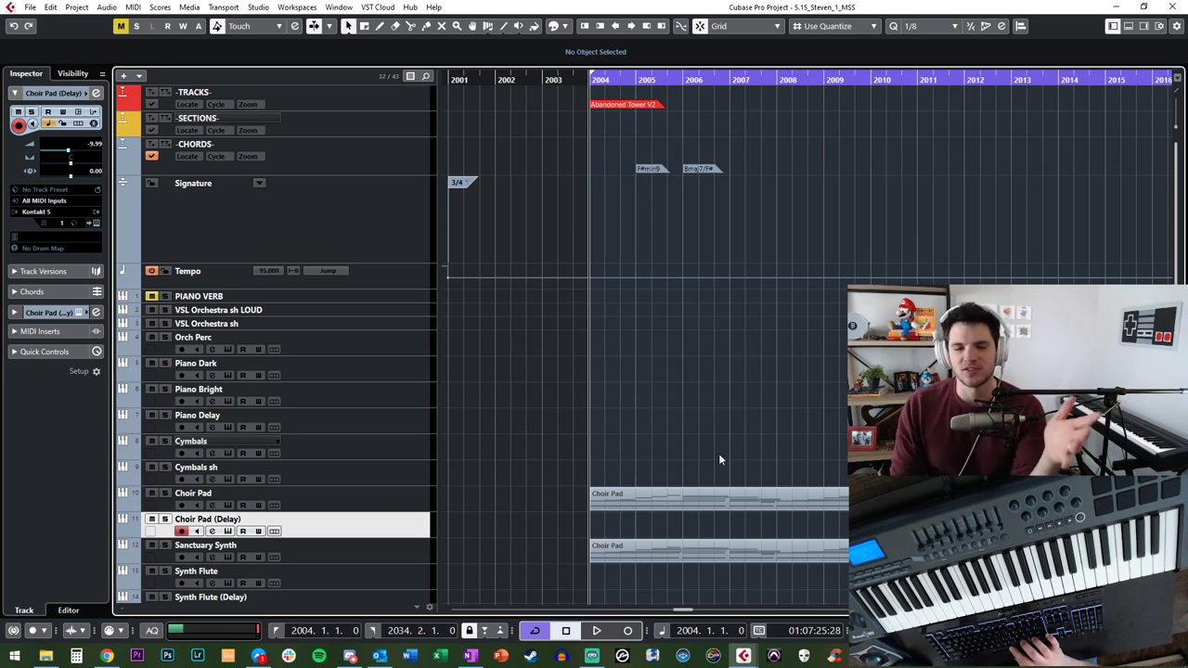
Step: Play the opening briefly, look along the Piano Bright and Choir Pad parts, and bring the playhead back to bar 2004
key(space)
key(space)
scroll(718, 453, right, 5)
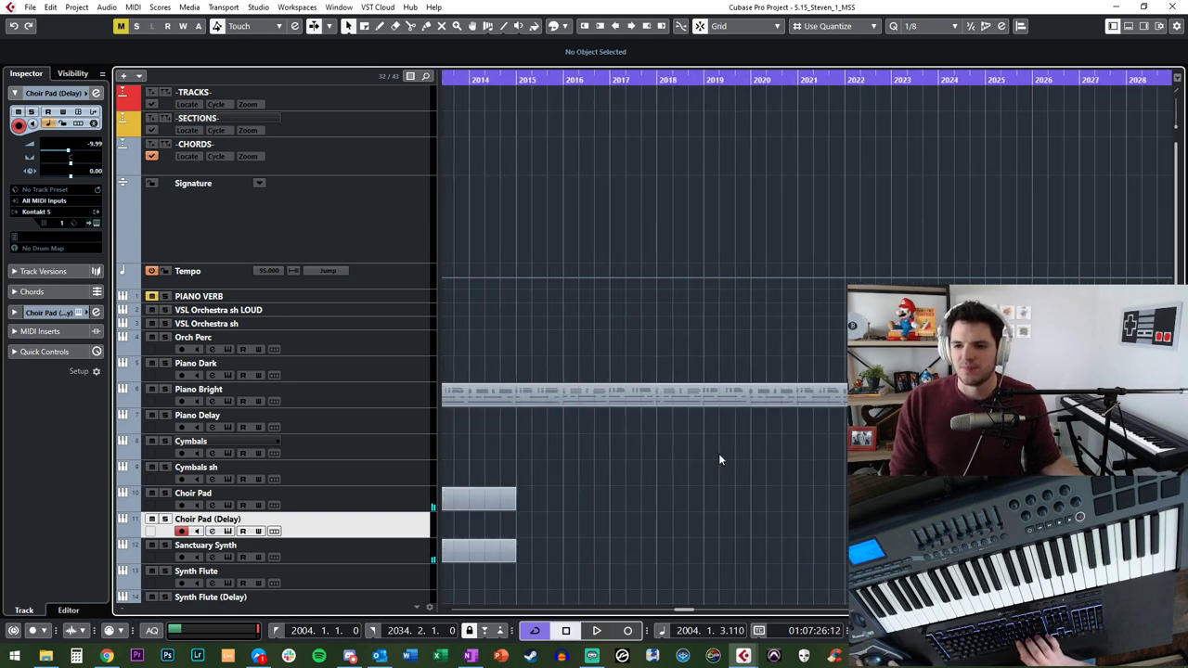
scroll(718, 453, left, 2)
scroll(719, 458, right, 15)
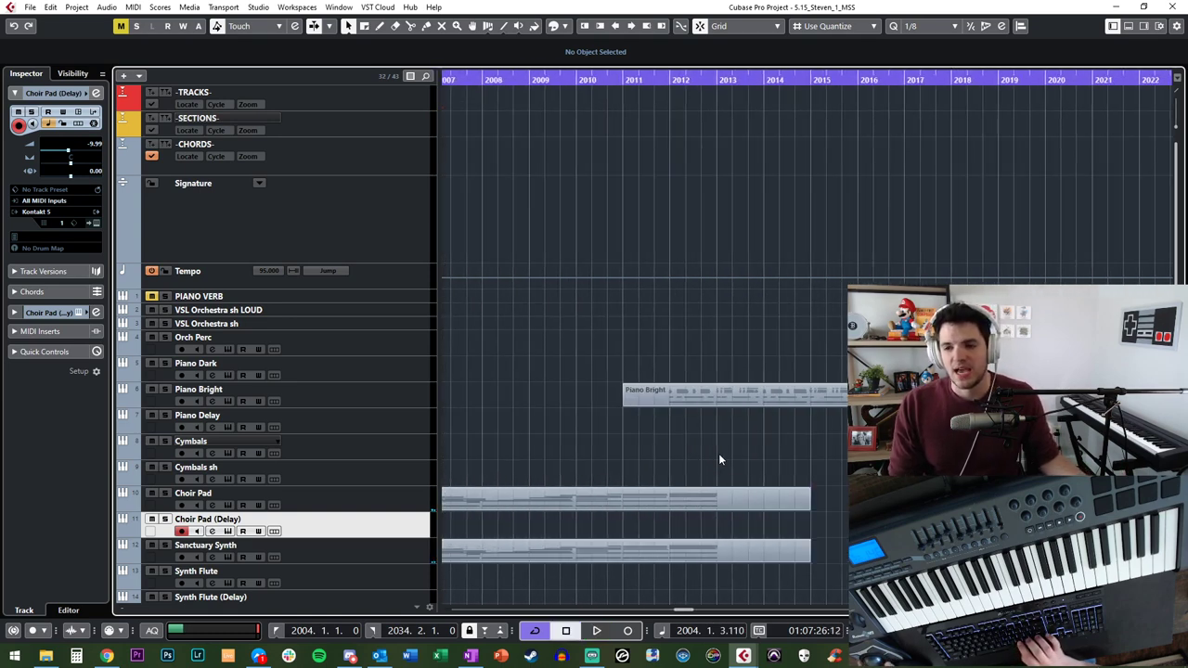
scroll(720, 460, left, 12)
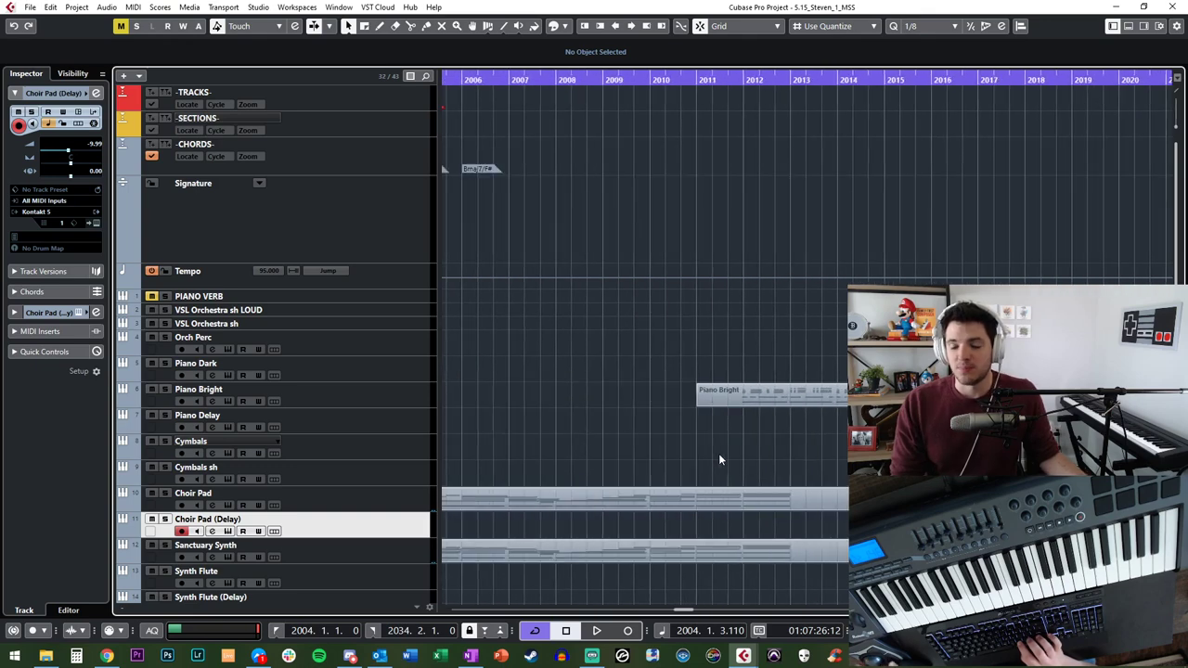
key(KP_Add)
key(KP_Add)
key(KP_Add)
key(KP_Add)
key(KP_Add)
key(KP_Subtract)
key(Left)
key(Left)
key(Left)
key(Left)
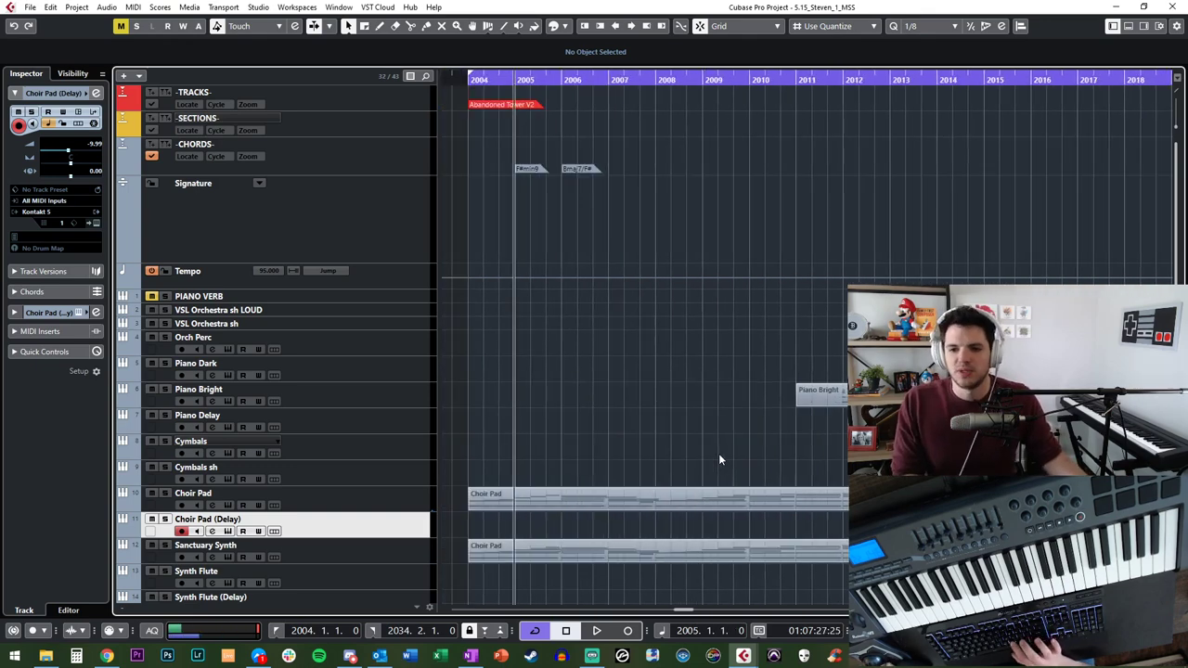
Step: Select the Bass track and listen to the opening bar of the arrangement from bar 2004
scroll(719, 459, down, 5)
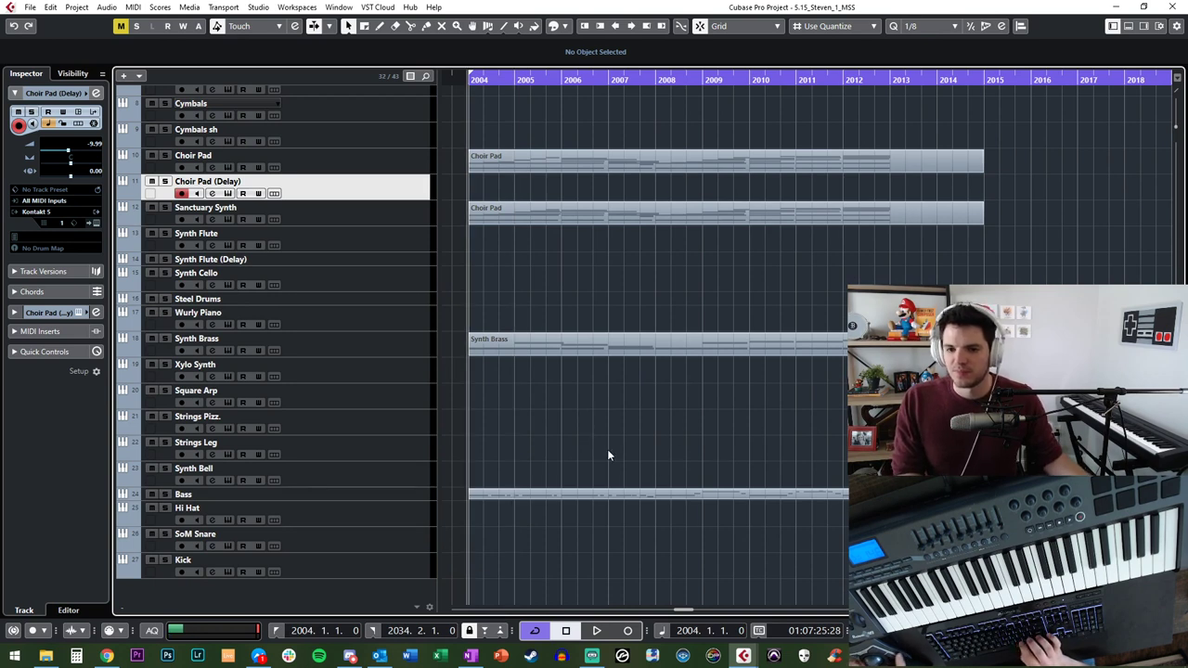
click(335, 509)
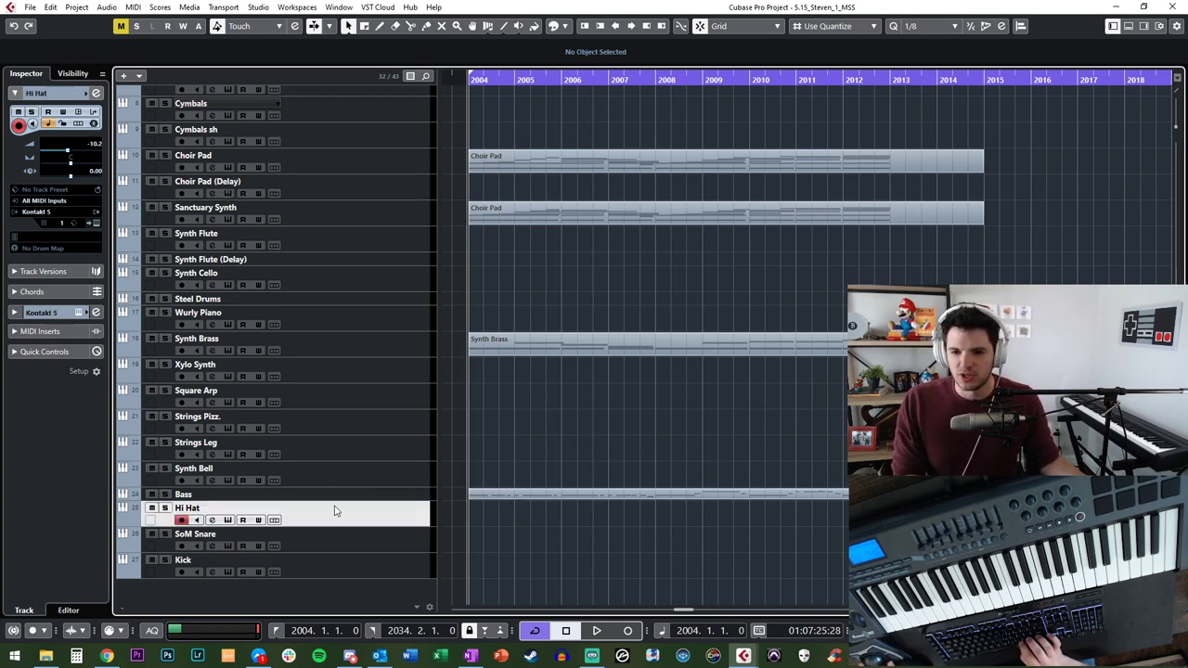
click(336, 487)
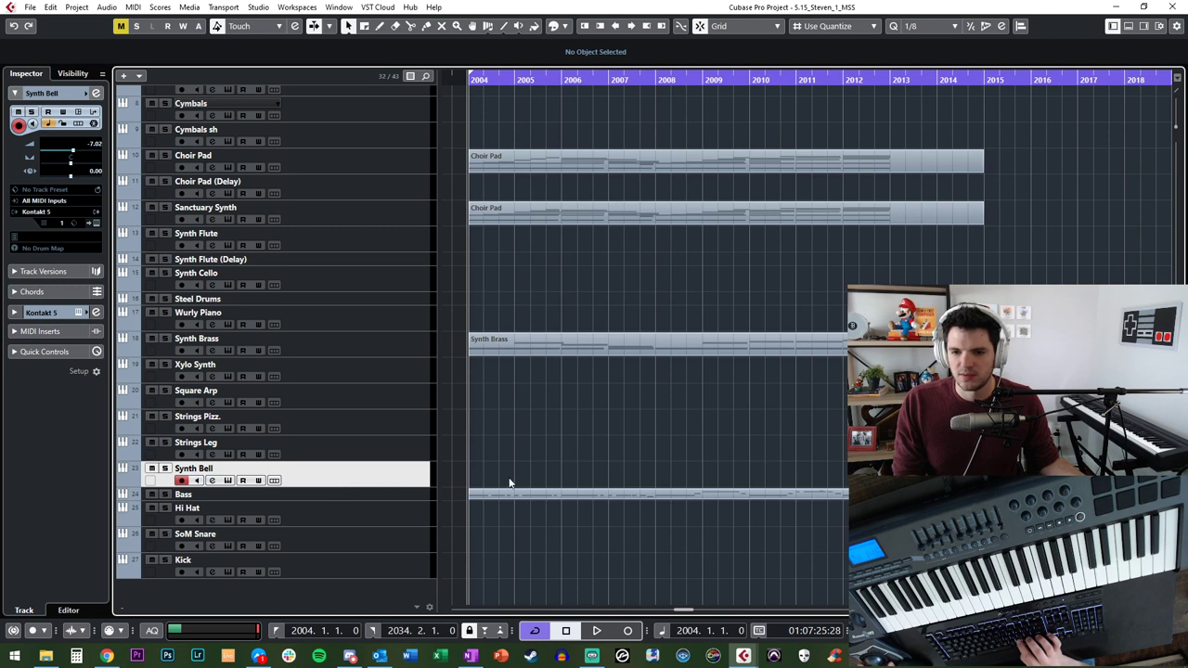
click(372, 496)
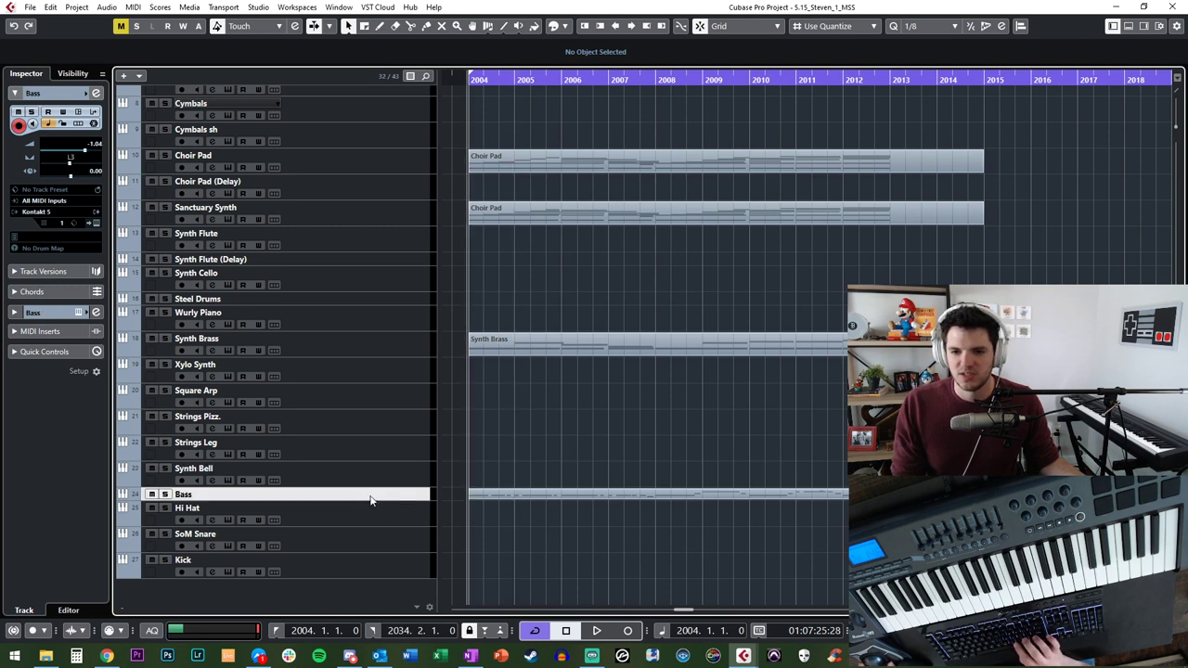
key(space)
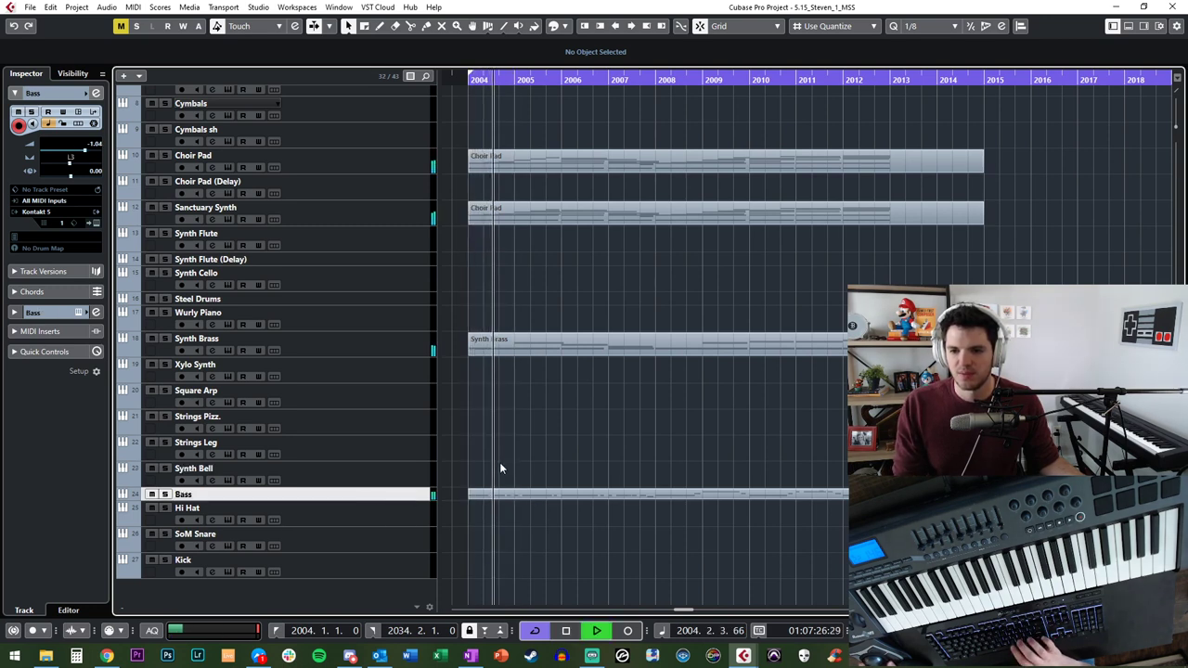
key(space)
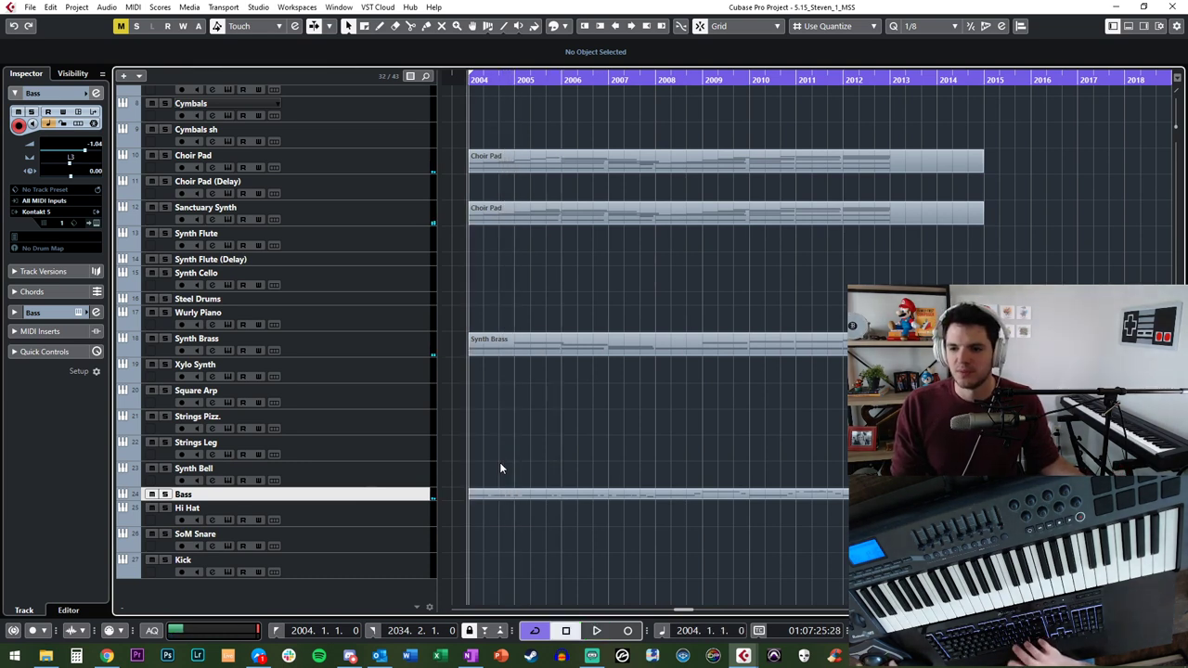
key(space)
key(space)
Step: Open the Choir Pad track's MIDI part in the Key Editor and solo it during playback
scroll(556, 399, up, 4)
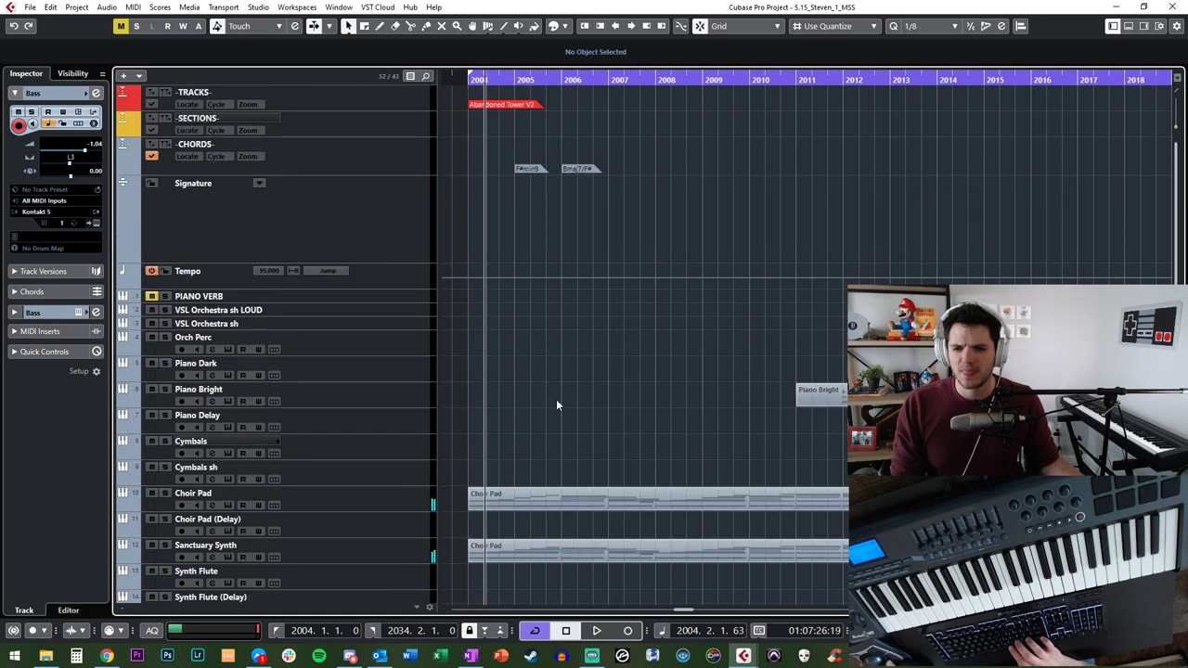
scroll(556, 400, down, 3)
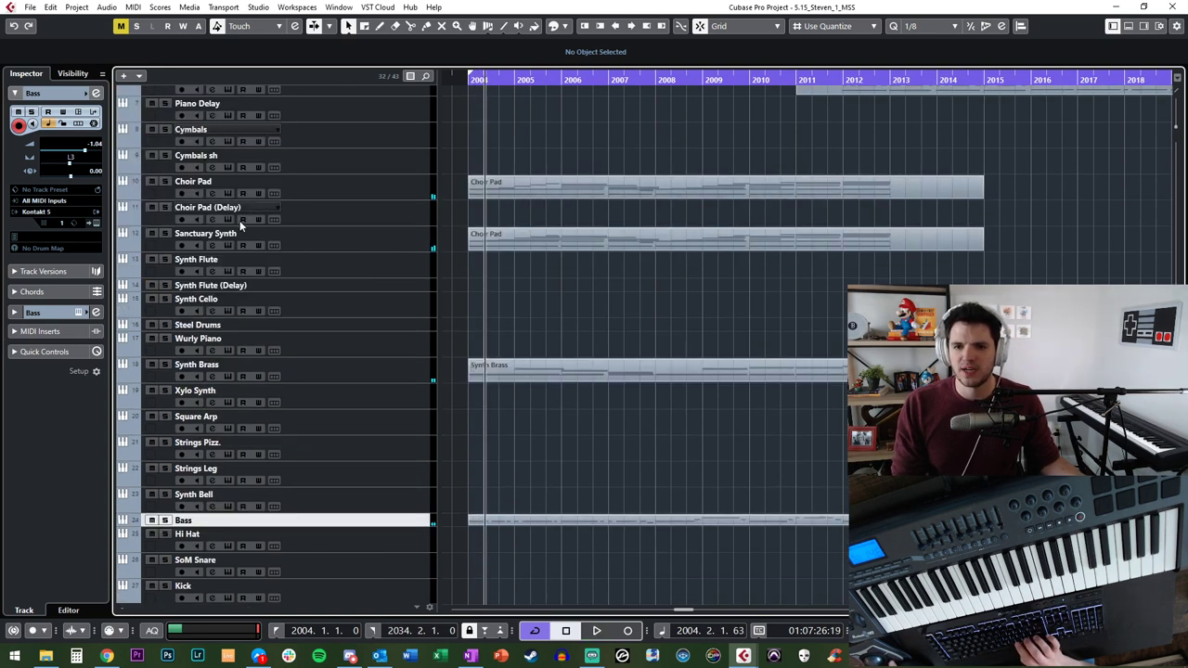
double_click(499, 189)
key(space)
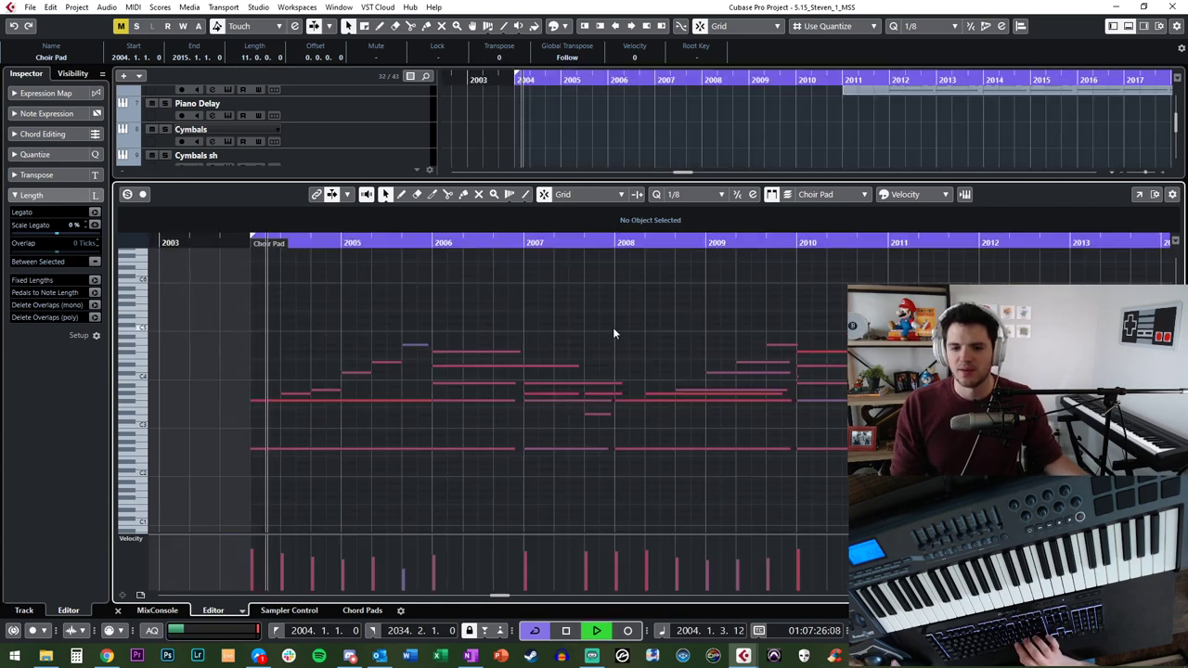
key(s)
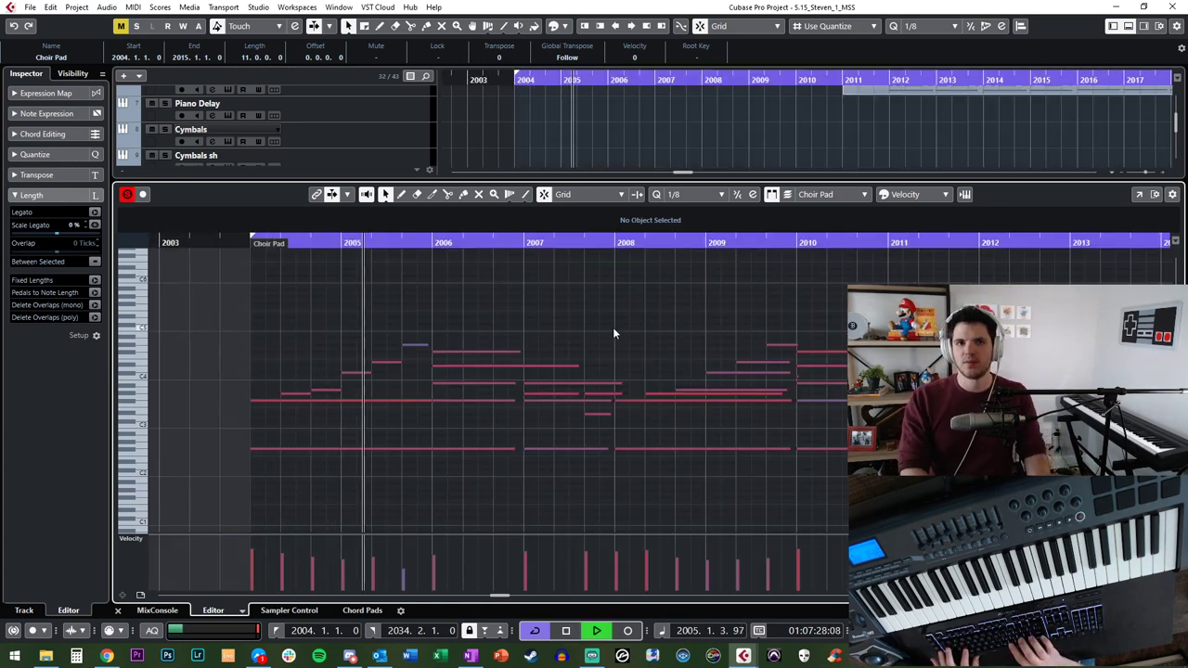
Step: Replay the soloed Choir Pad part from bar 2004
key(KP_1)
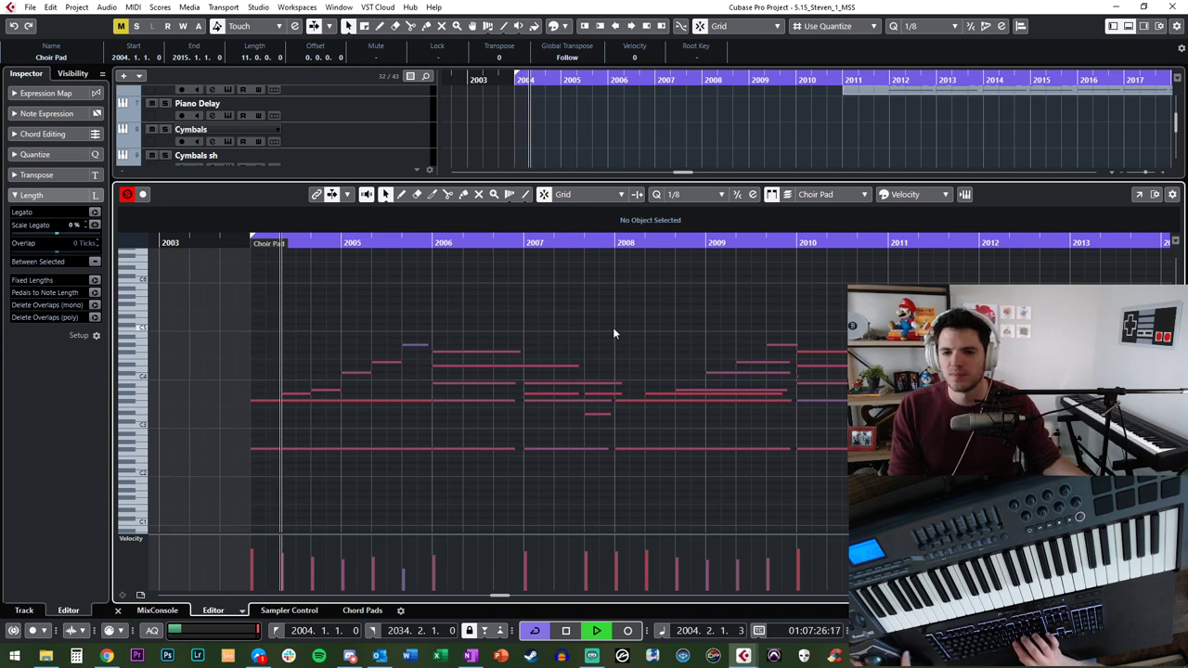
key(space)
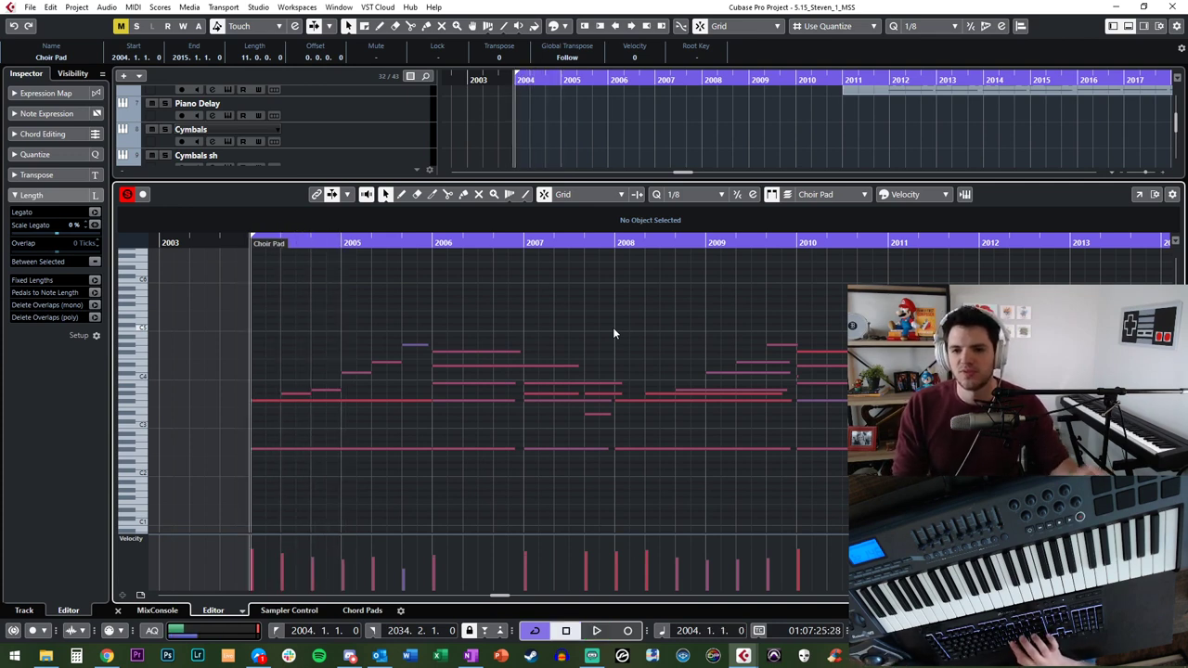
key(space)
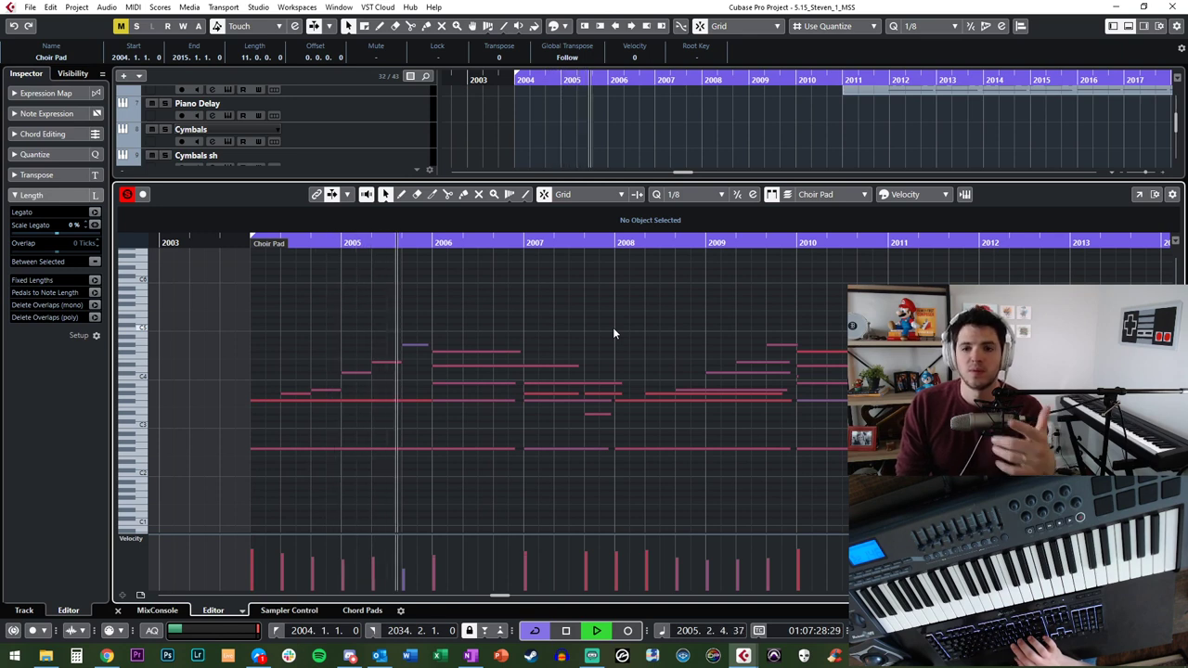
Step: Replay the Choir Pad part from bar 2004 in the Key Editor and examine its notes through bar 2012
key(space)
key(KP_Subtract)
key(space)
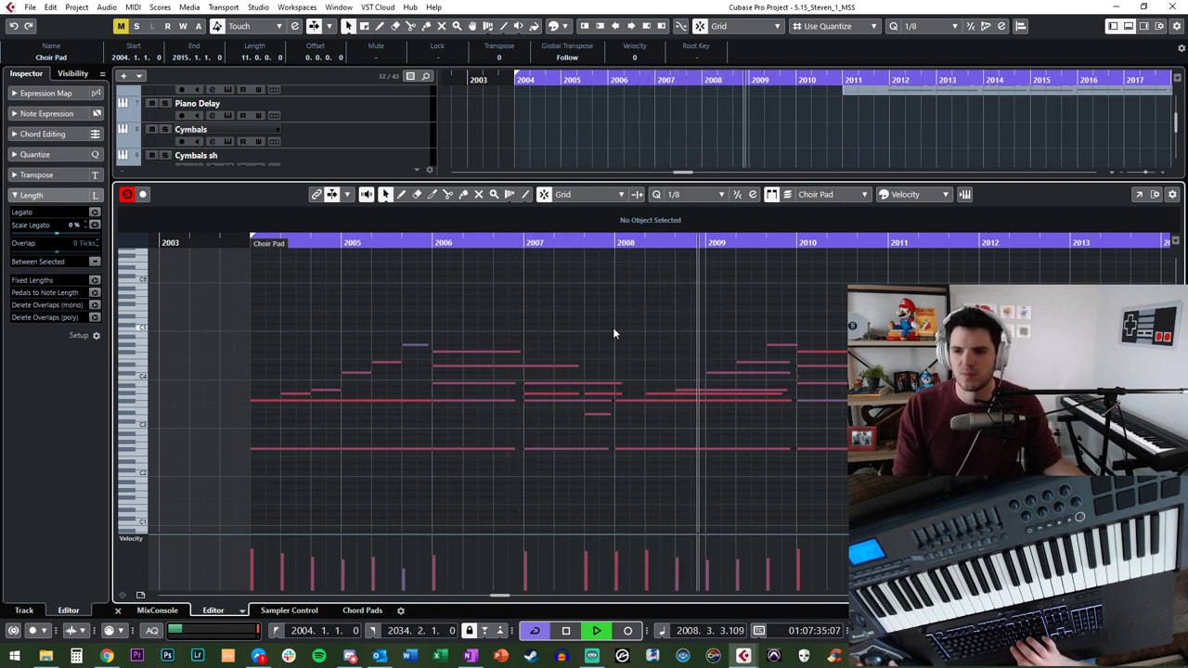
click(802, 379)
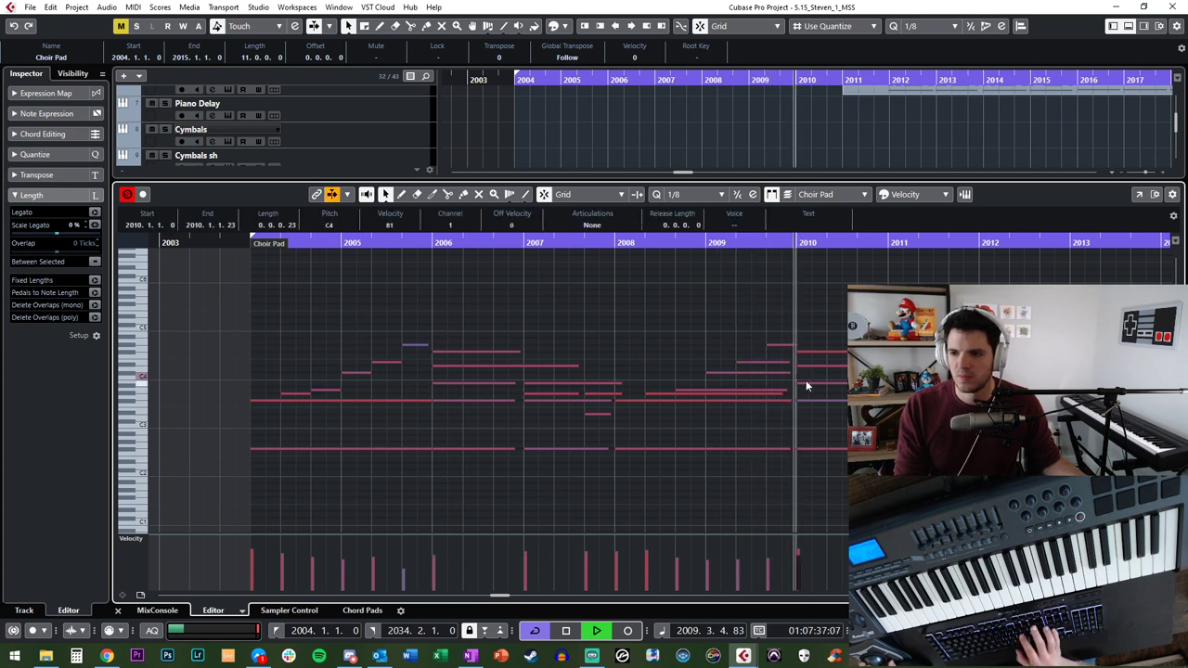
scroll(818, 344, right, 3)
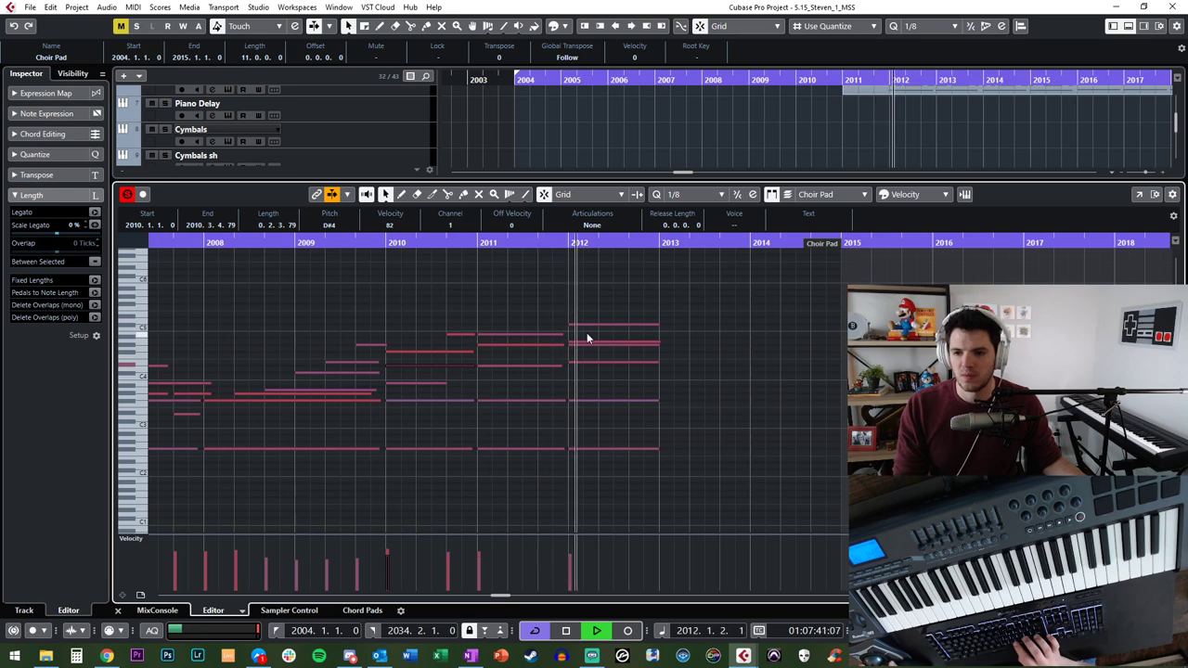
Step: Return to the full arrangement and play its opening again from bar 2004
key(KP_Subtract)
key(KP_Subtract)
key(KP_Subtract)
key(KP_Subtract)
key(KP_Subtract)
key(KP_Subtract)
key(KP_Subtract)
key(KP_Subtract)
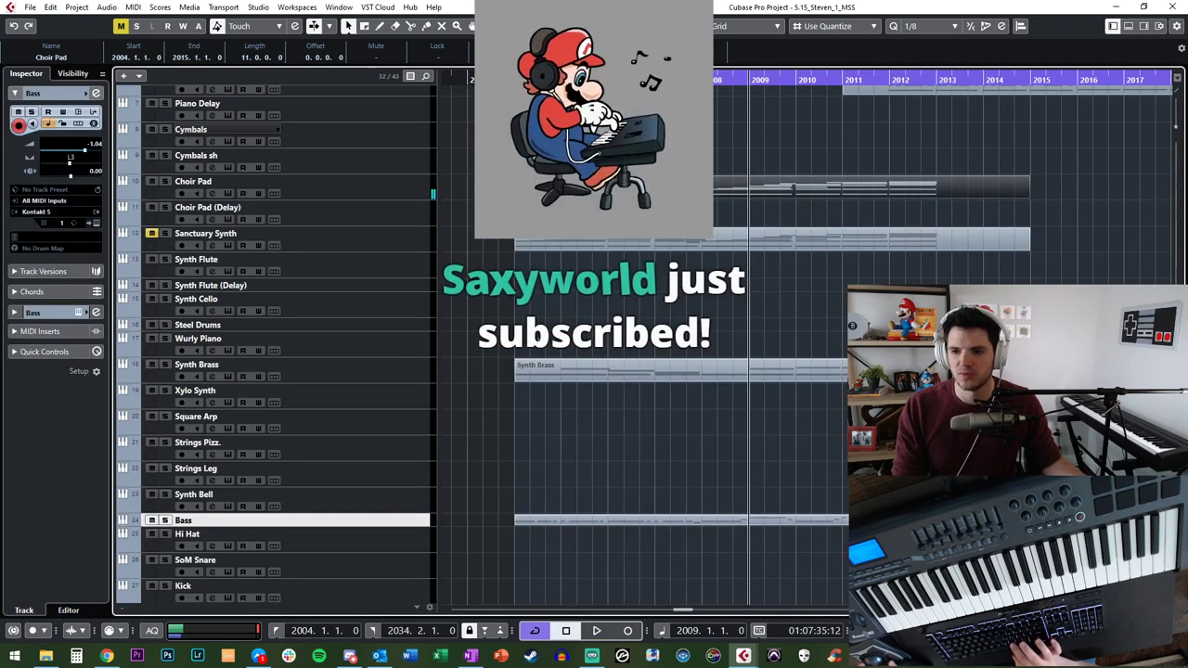
key(space)
key(space)
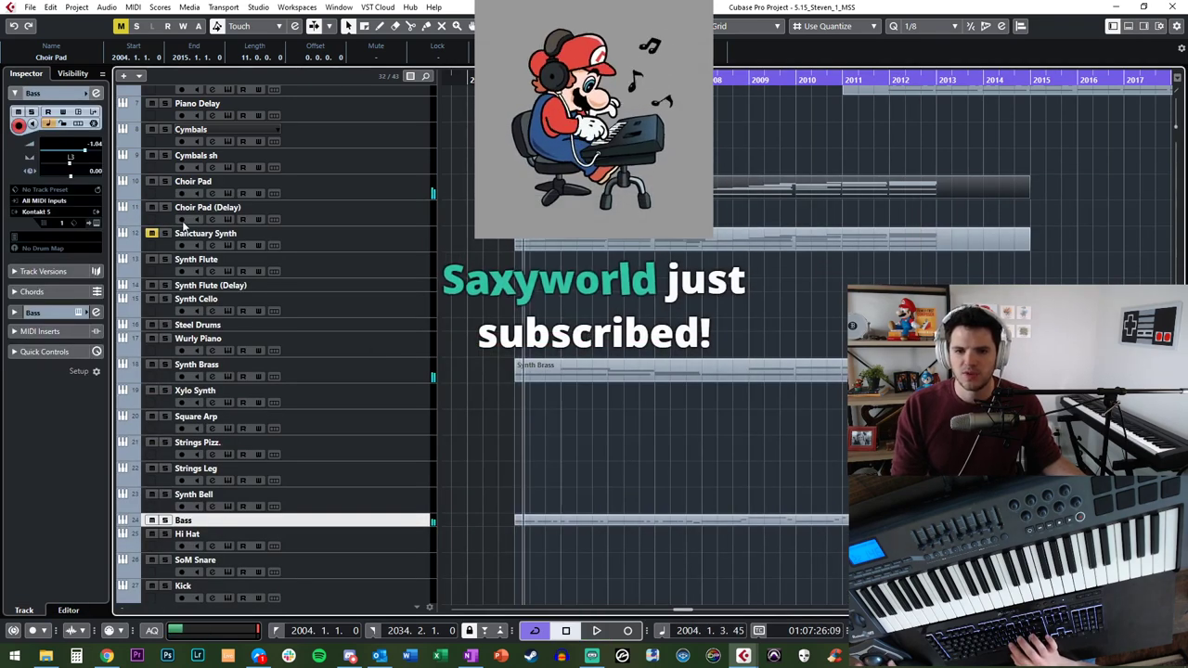
Step: Unmute the Sanctuary Synth track and mute its Choir Pad part while replaying from bar 2004
key(space)
click(370, 244)
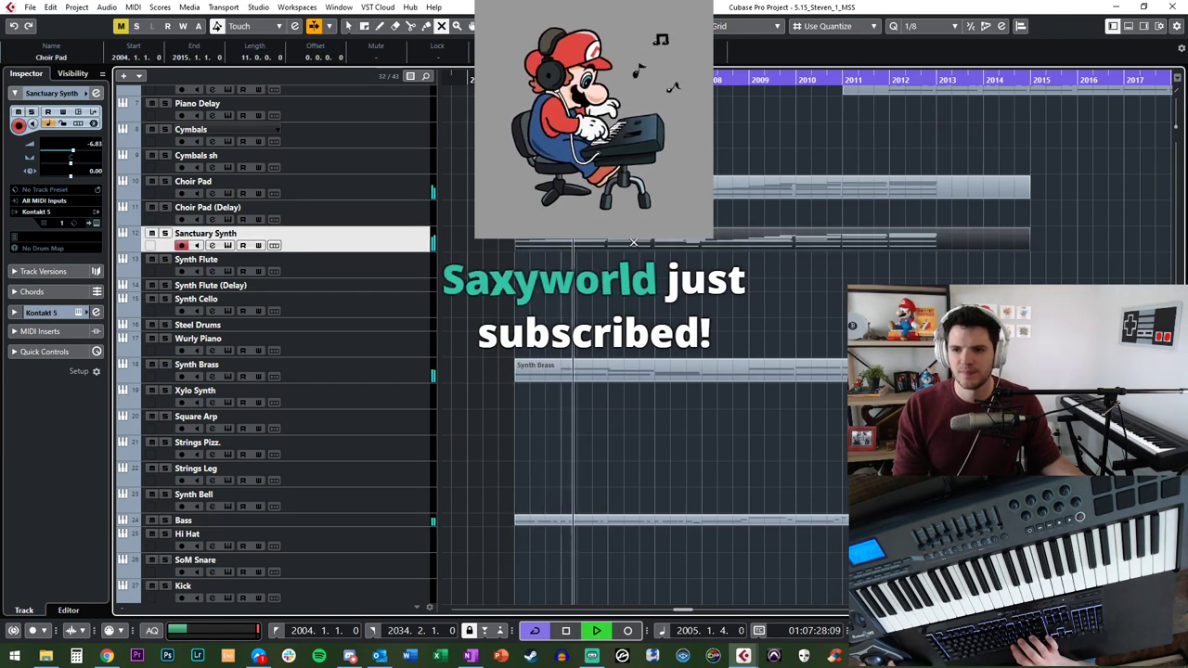
key(space)
key(space)
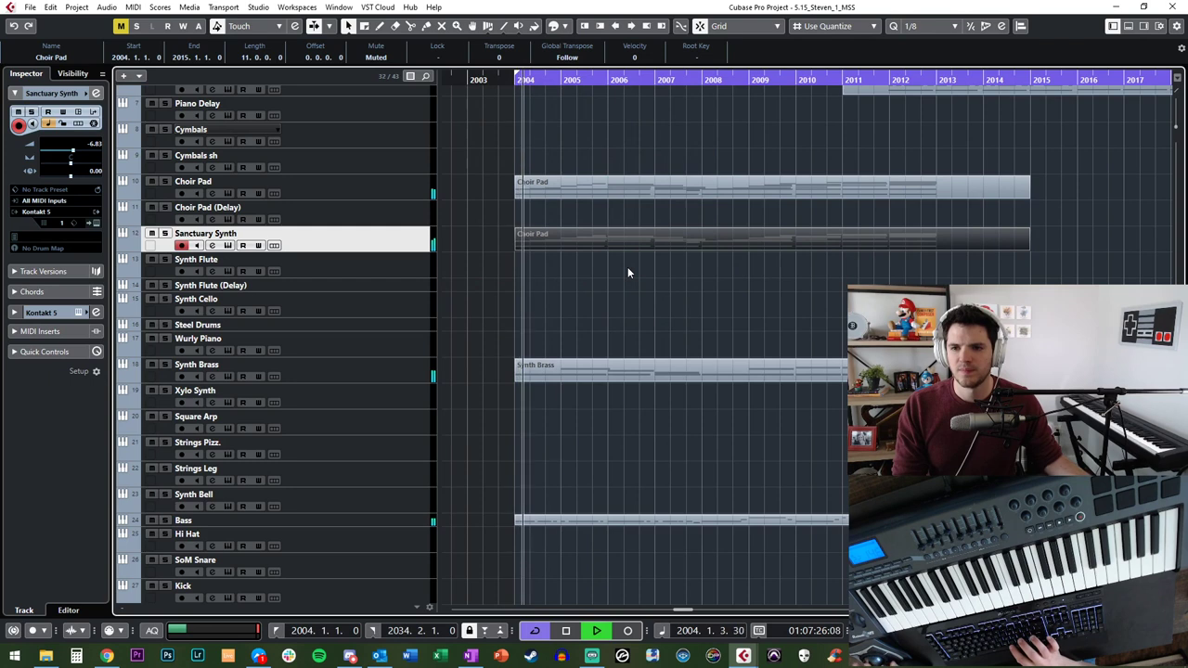
click(479, 376)
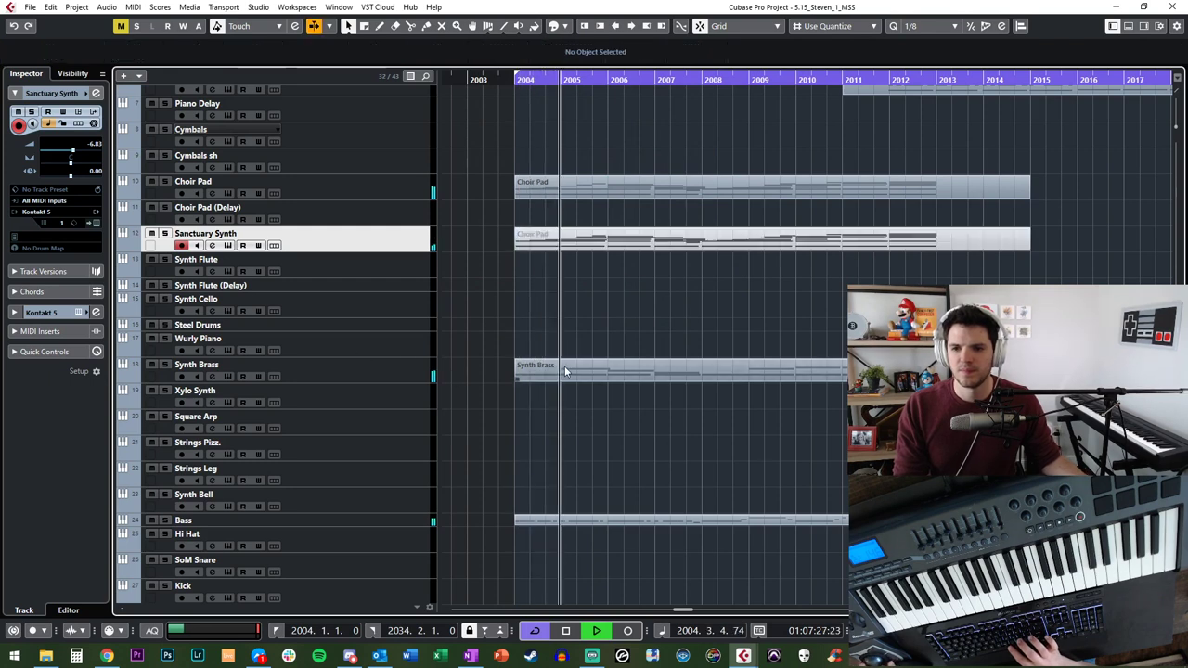
Step: Delete the muted Choir Pad part from the Sanctuary Synth track and move the Synth Brass part onto that track
click(597, 244)
key(Delete)
drag(586, 365, 585, 246)
Step: Transpose all notes of the Synth Brass part on the Sanctuary Synth track down one octave
double_click(588, 245)
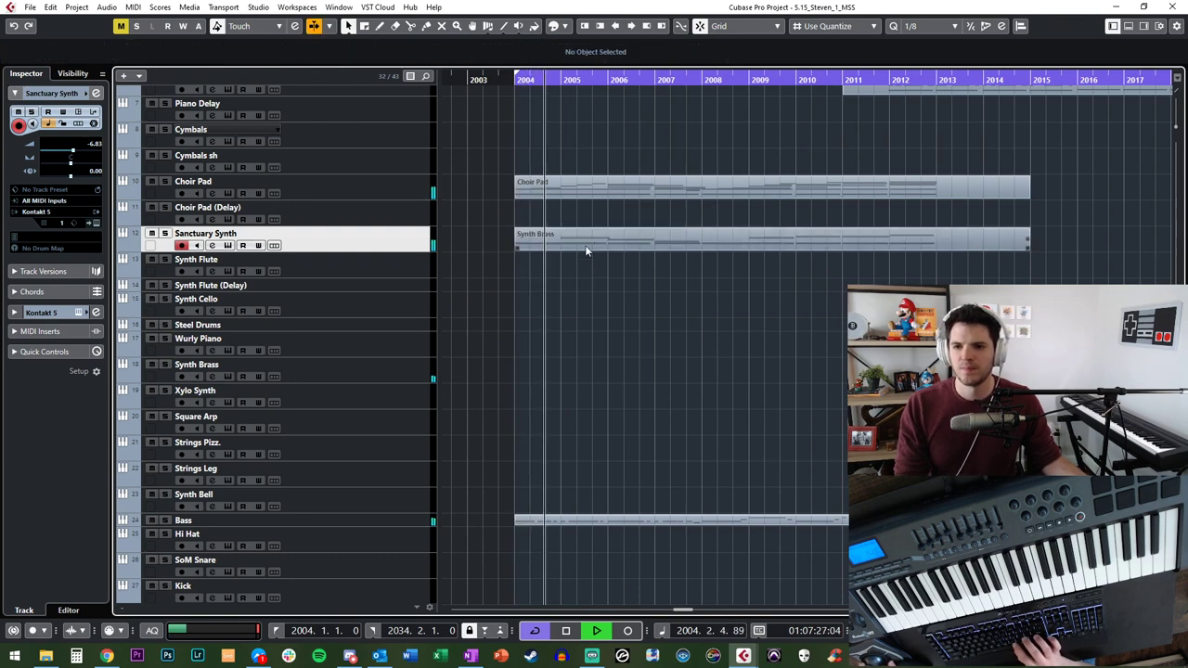
key(ctrl+a)
key(shift+Down)
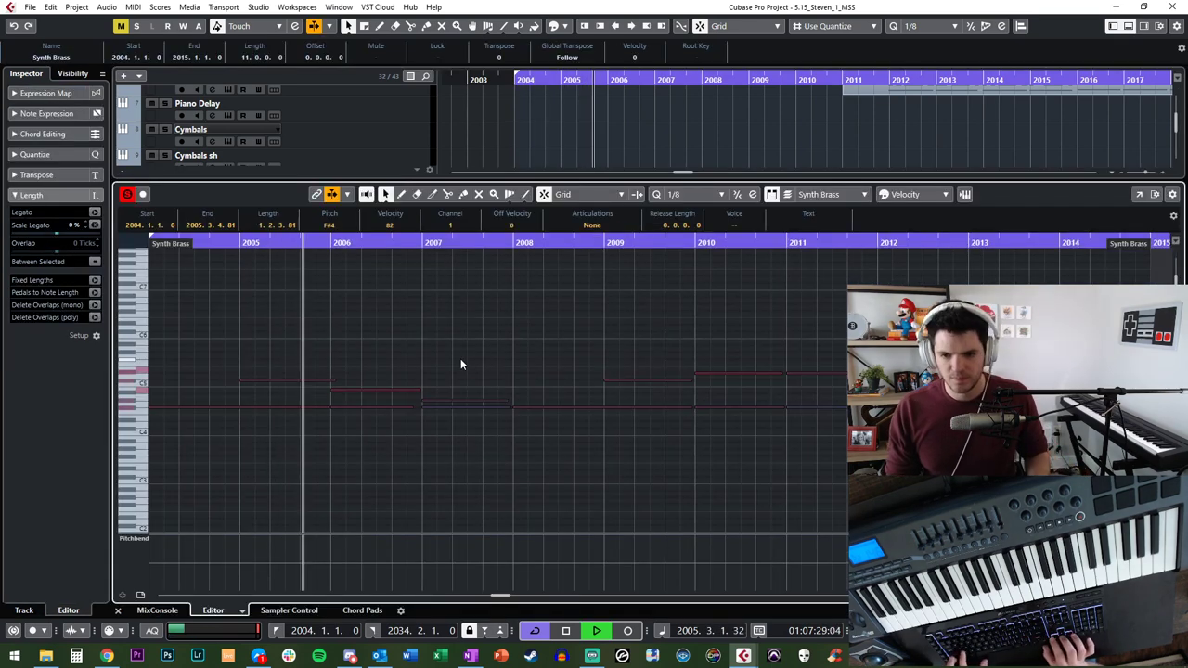
key(space)
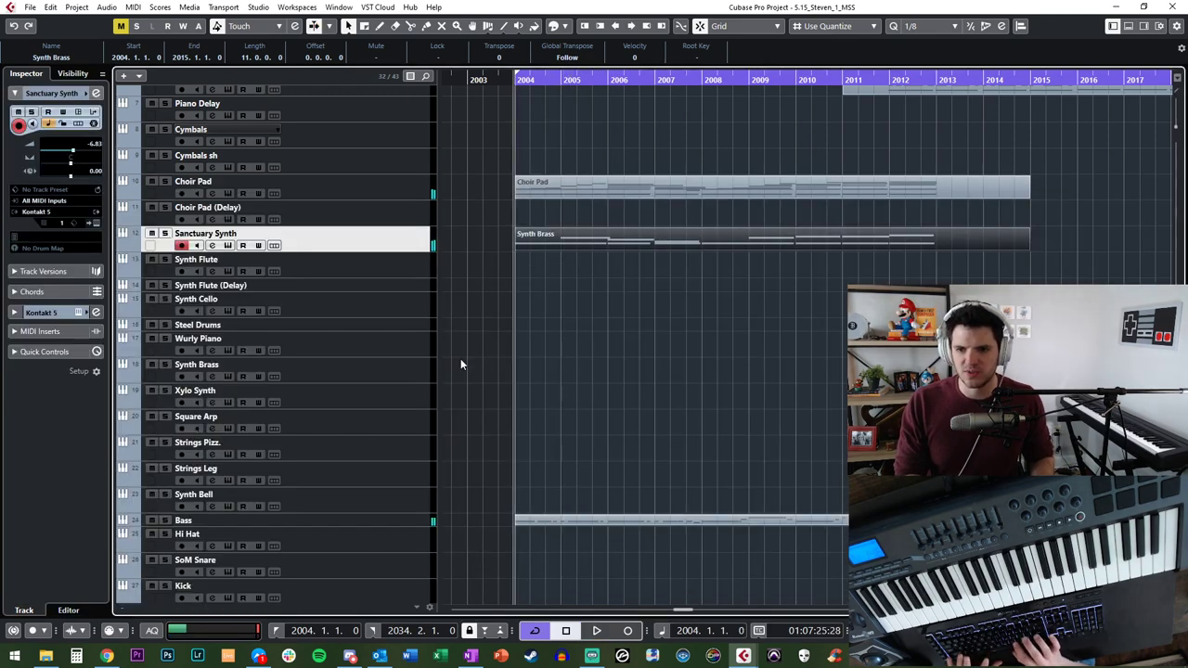
Step: Listen to the transposed Synth Brass part with the Choir Pad and Bass from bar 2004, stopping at bar 2006
key(space)
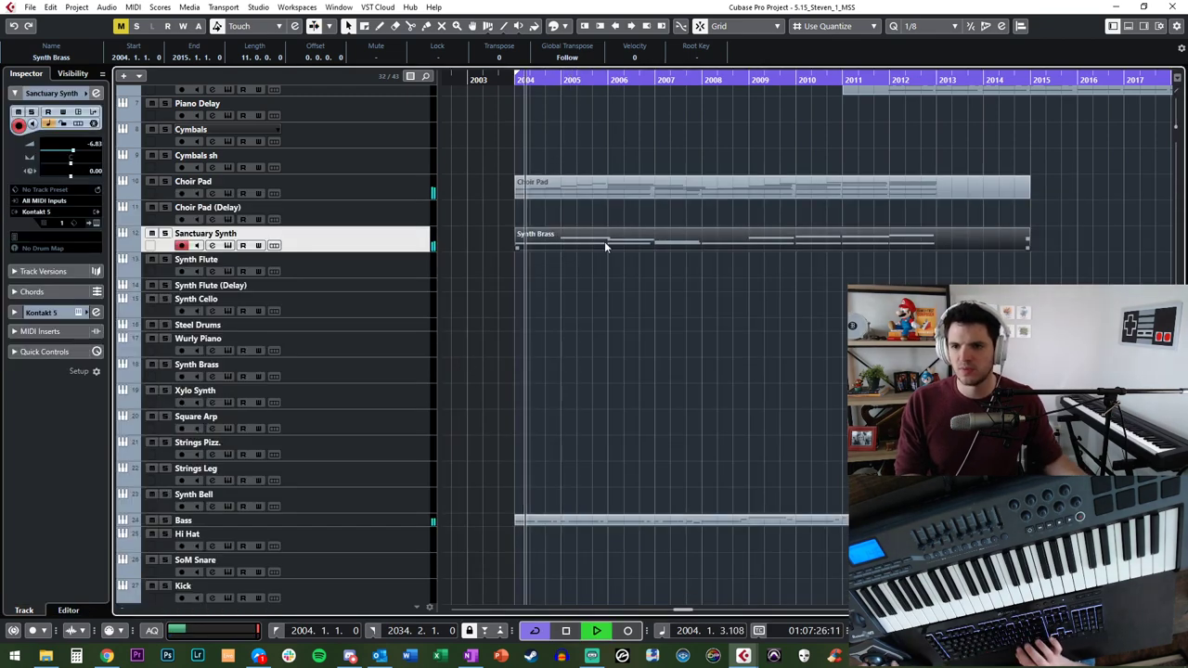
click(587, 319)
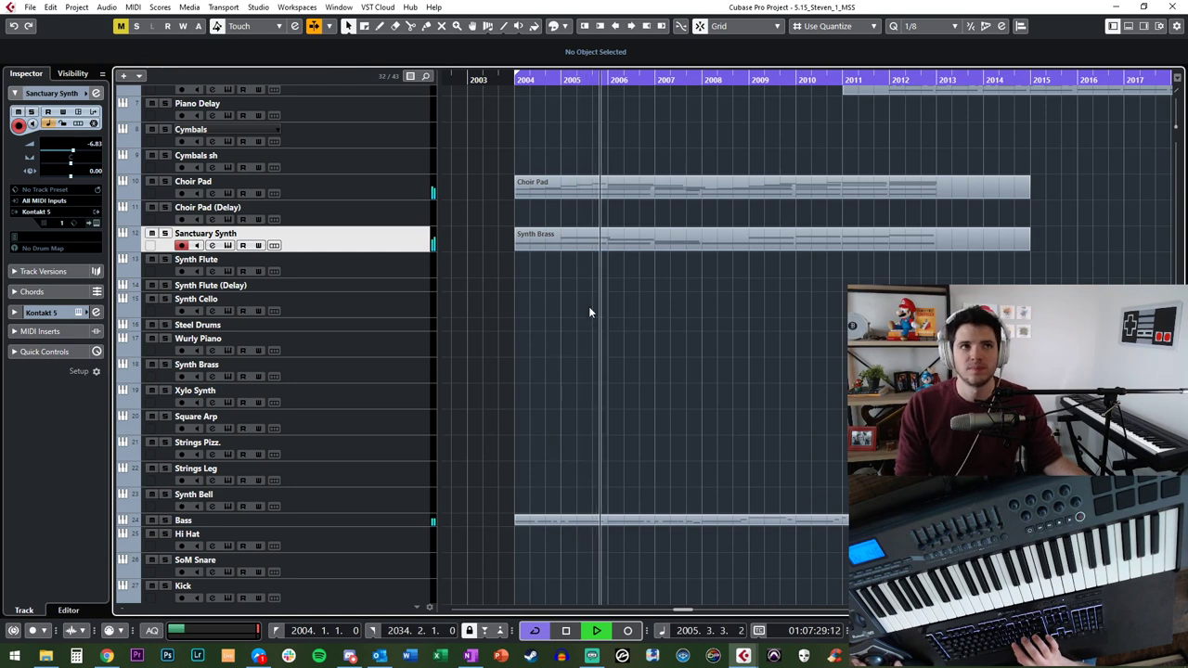
key(space)
key(KP_Add)
key(b)
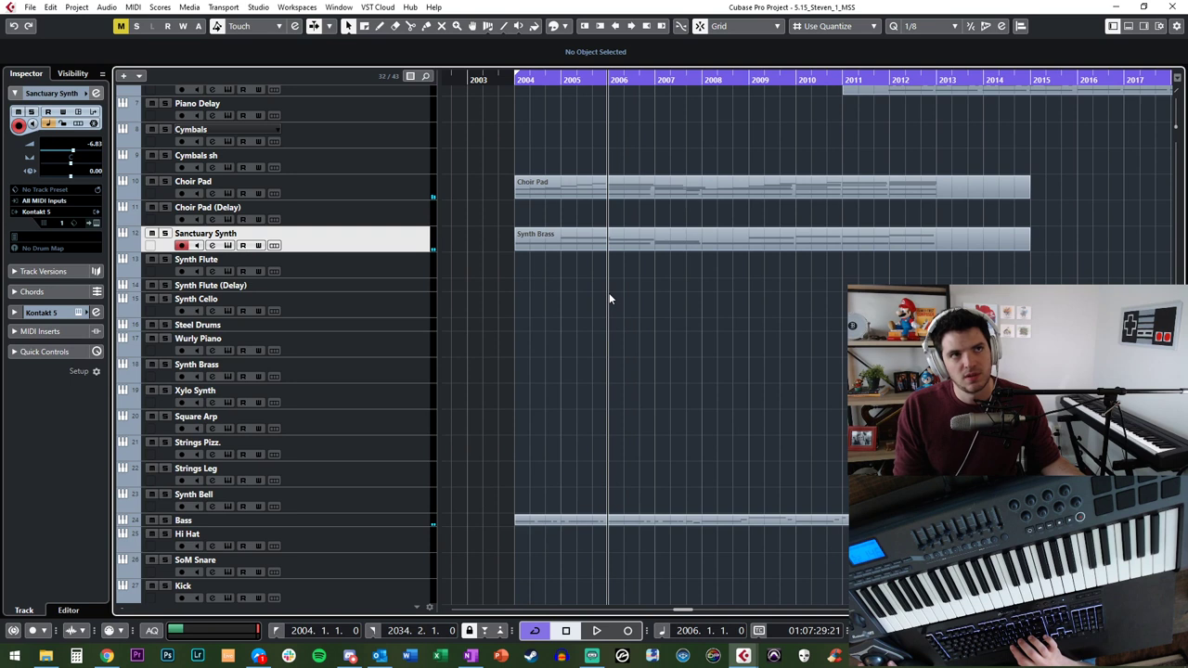
Step: Play from bar 2004 and audition the Synth Flute and Synth Flute (Delay) tracks over the arrangement
key(n)
key(b)
key(b)
key(n)
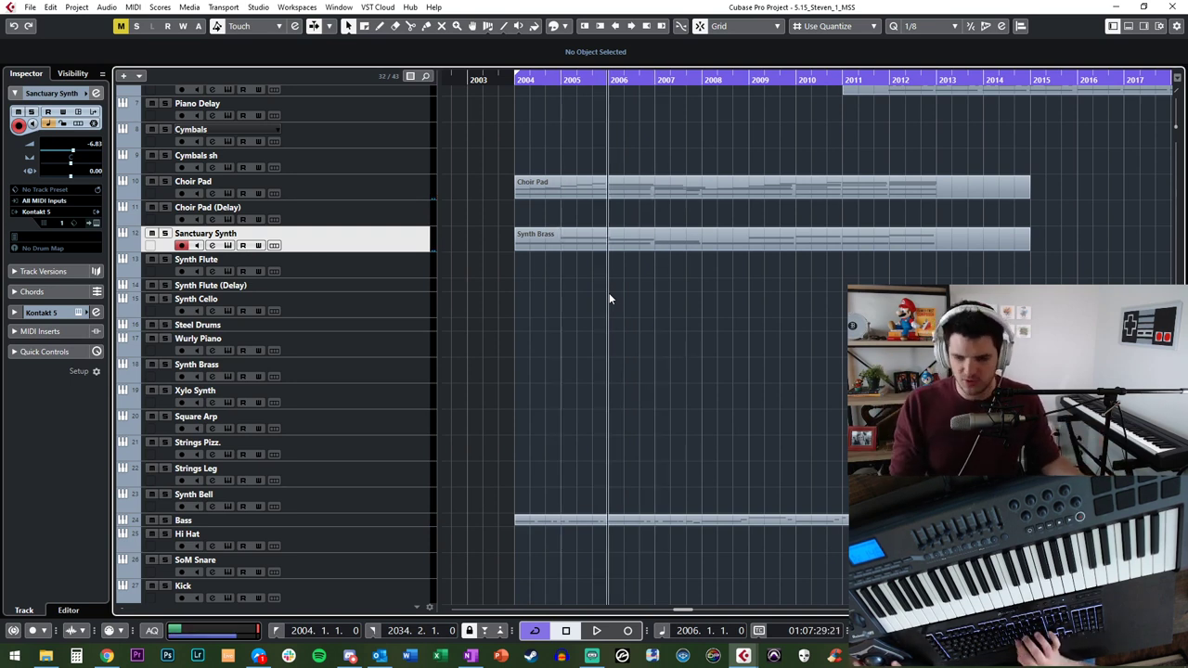
key(b)
key(b)
key(space)
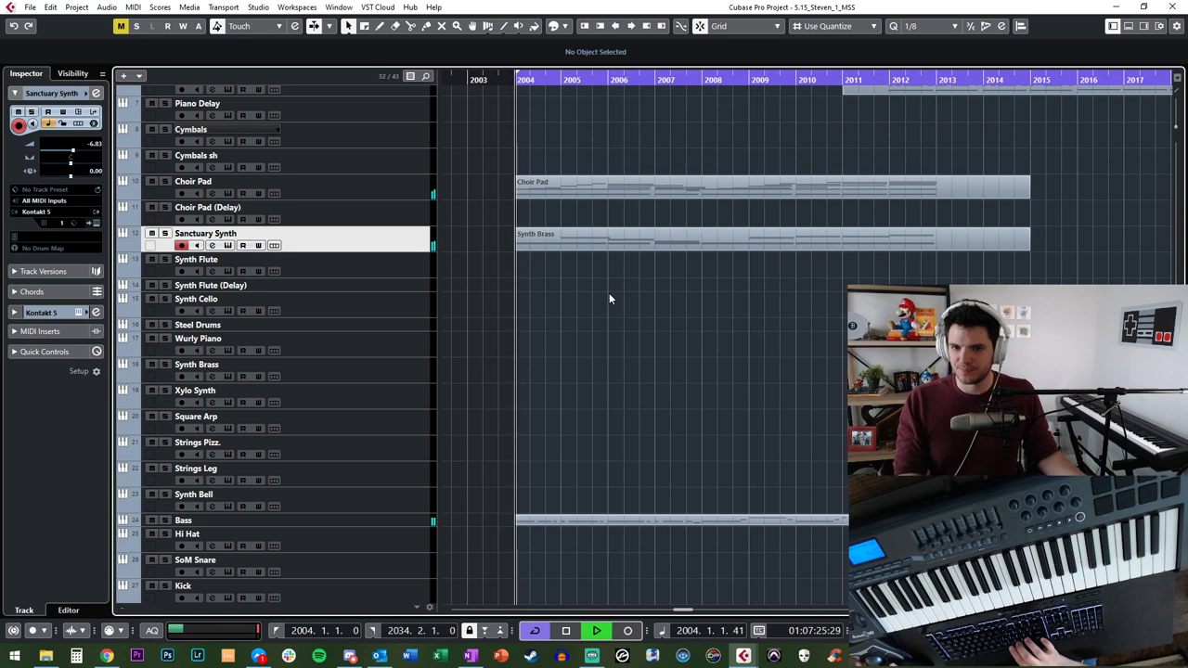
click(409, 259)
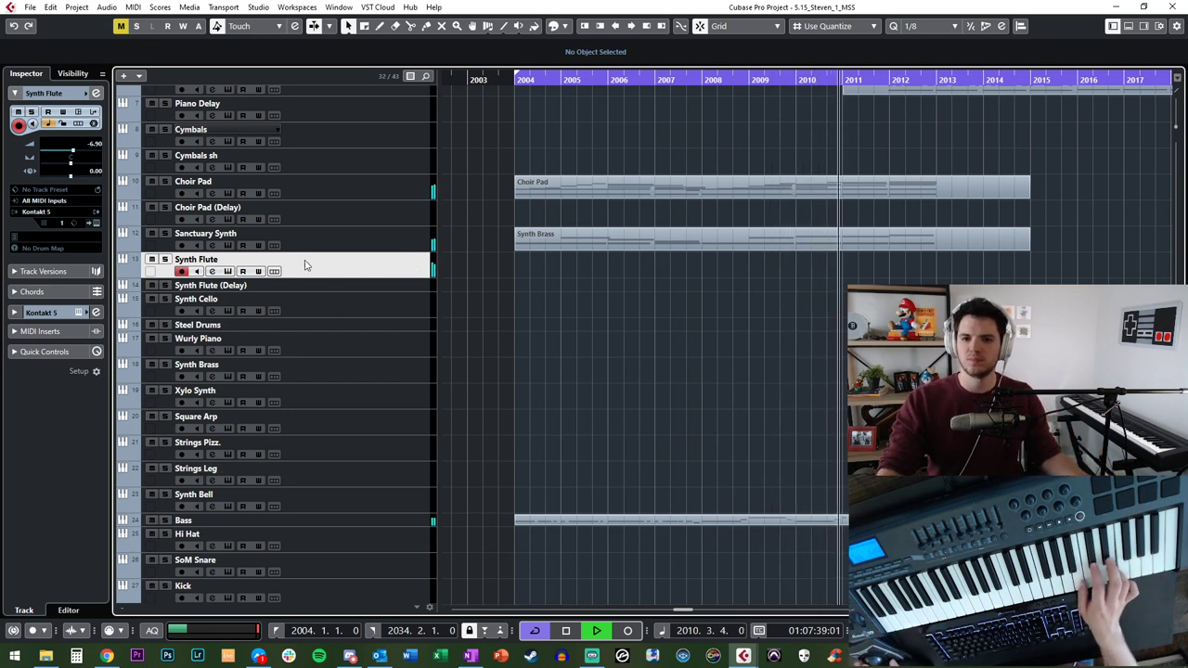
click(325, 287)
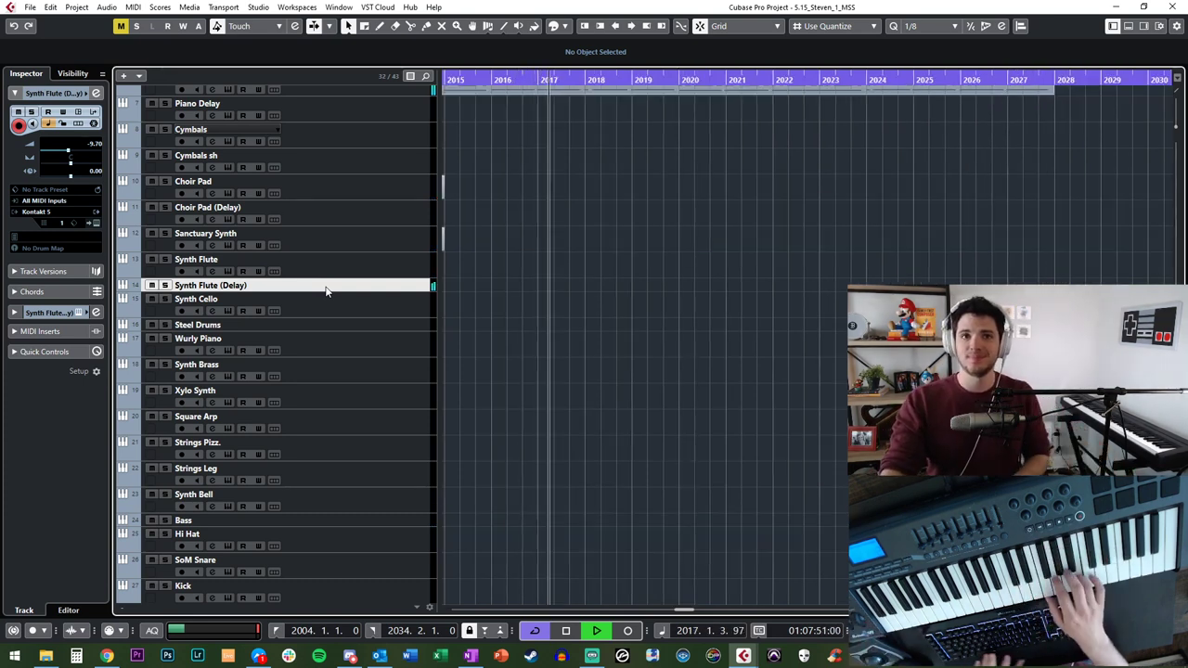
key(space)
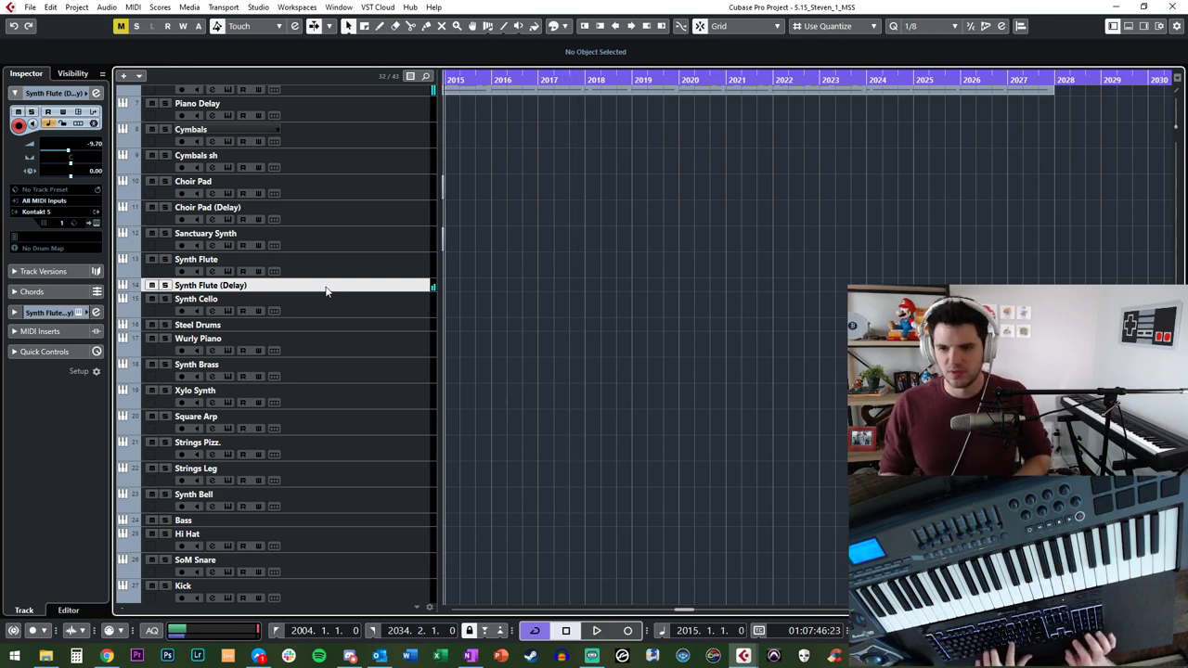
Step: Go back to the marker and chord tracks and move the playhead back to bar 2010
scroll(571, 424, up, 3)
scroll(571, 424, left, 2)
key(KP_Subtract)
key(KP_Subtract)
key(space)
key(space)
key(KP_Subtract)
key(KP_Subtract)
key(KP_Subtract)
key(KP_Subtract)
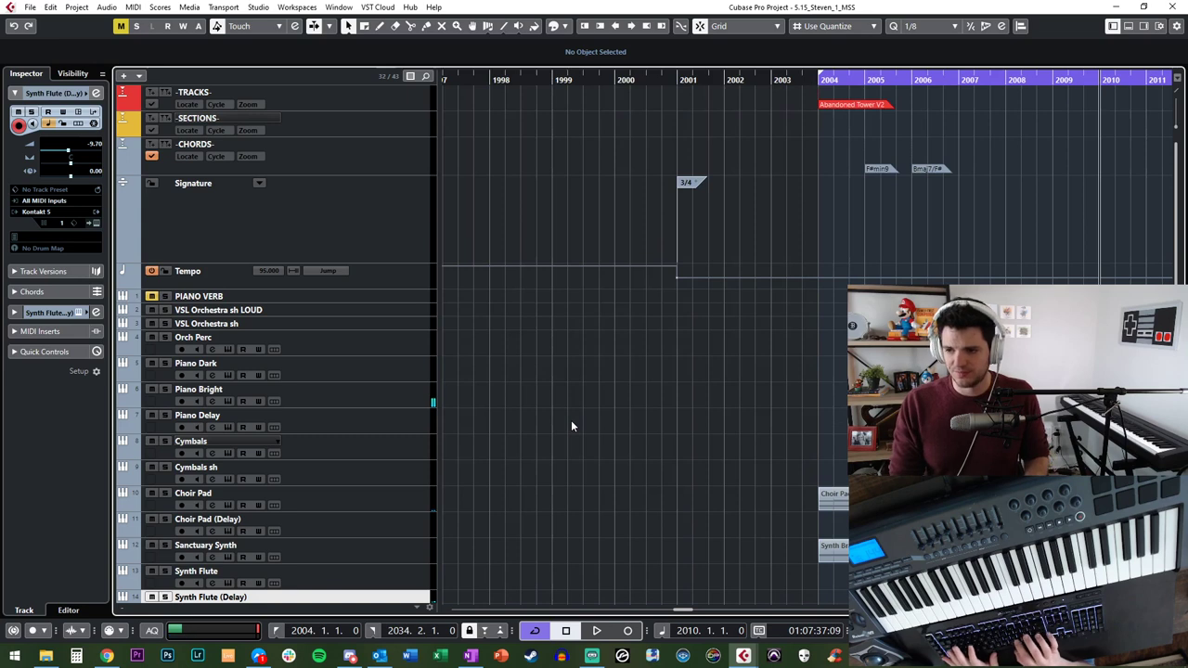
Step: Check the Piano Bright entry at bar 2011 and bring the playhead back to bar 2004
key(Right)
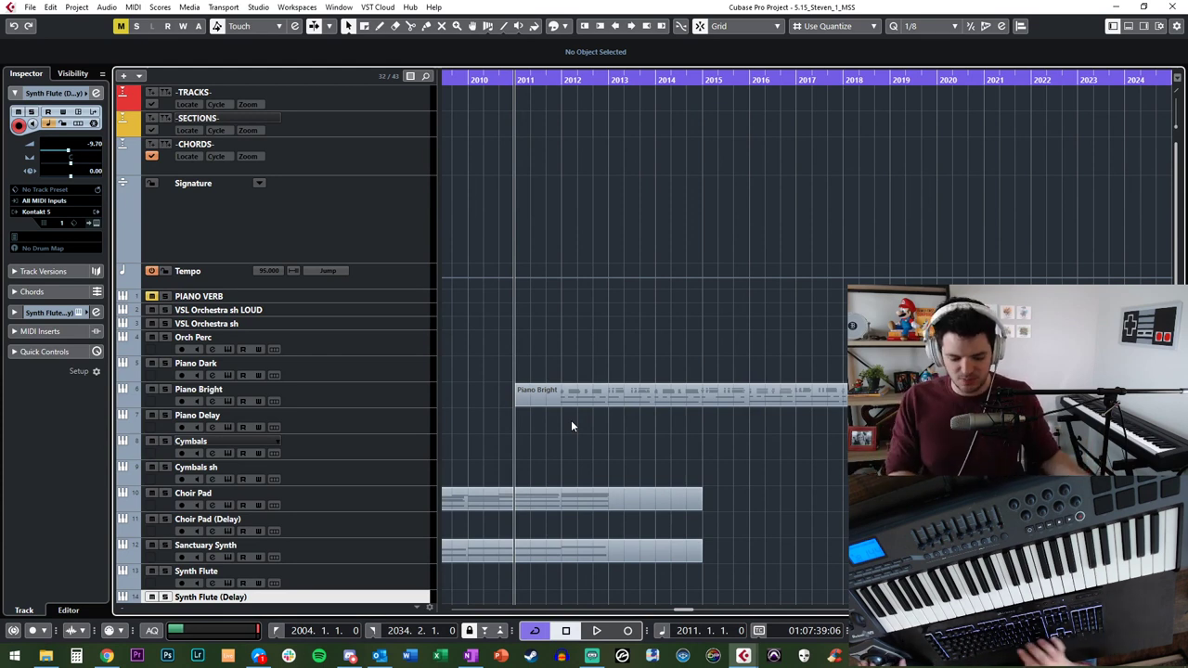
key(KP_Subtract)
key(KP_Subtract)
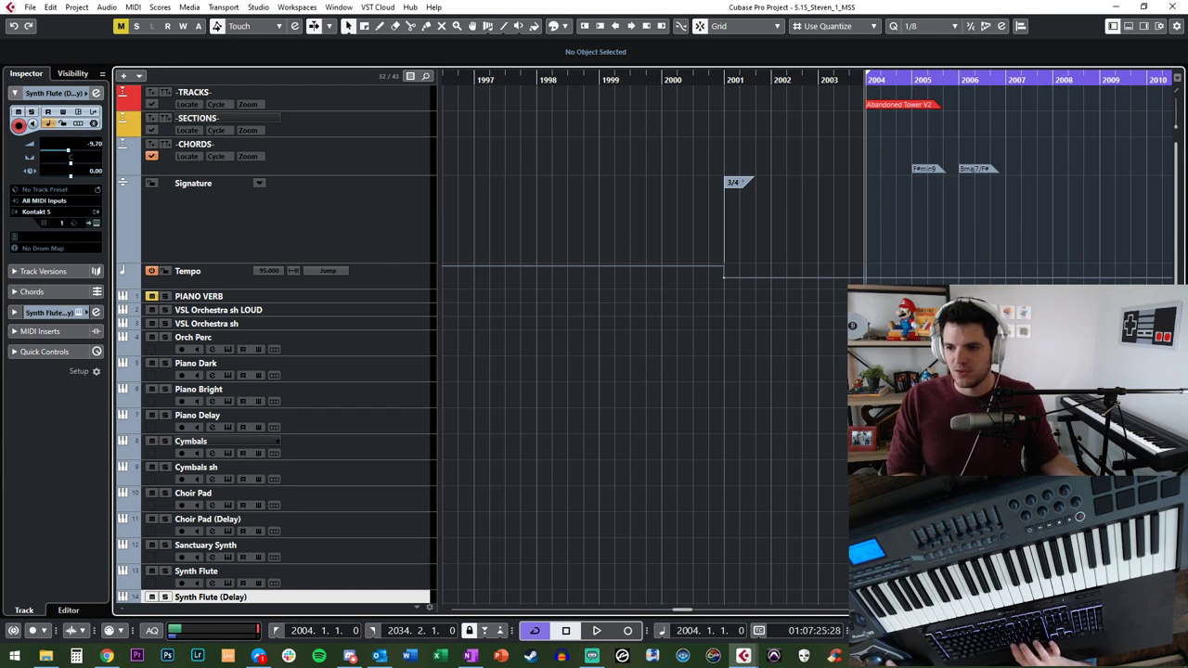
scroll(645, 339, right, 4)
key(KP_Add)
key(KP_Subtract)
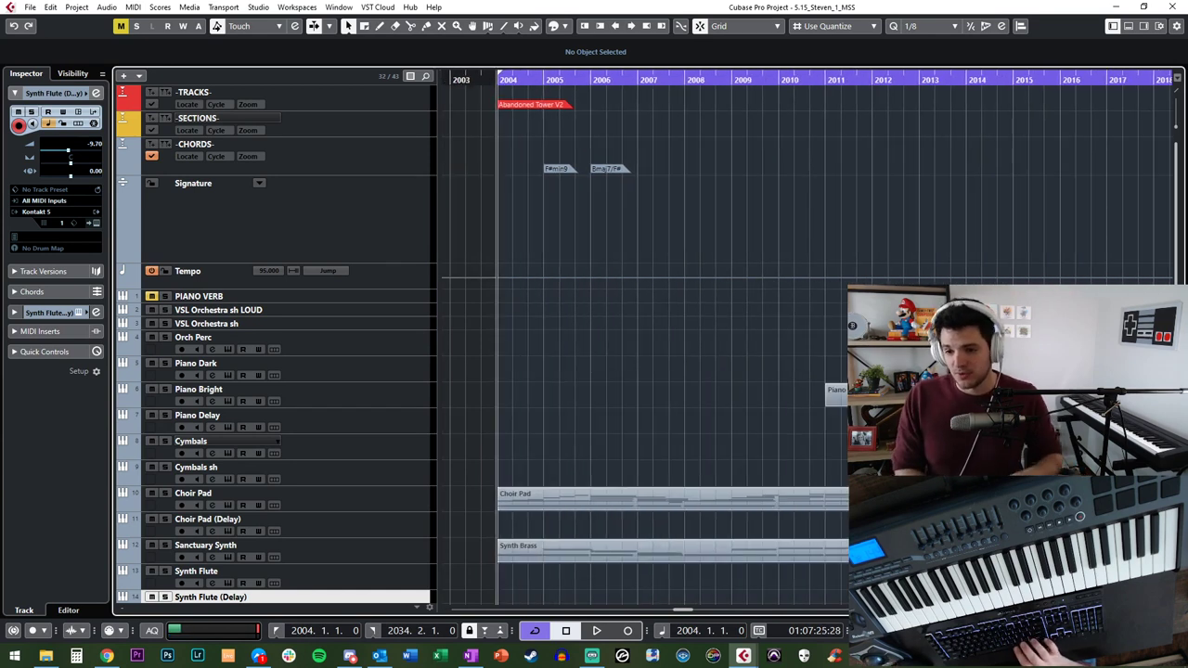
Step: Play from bar 2004 and mute the Synth Brass part on the Sanctuary Synth track
key(space)
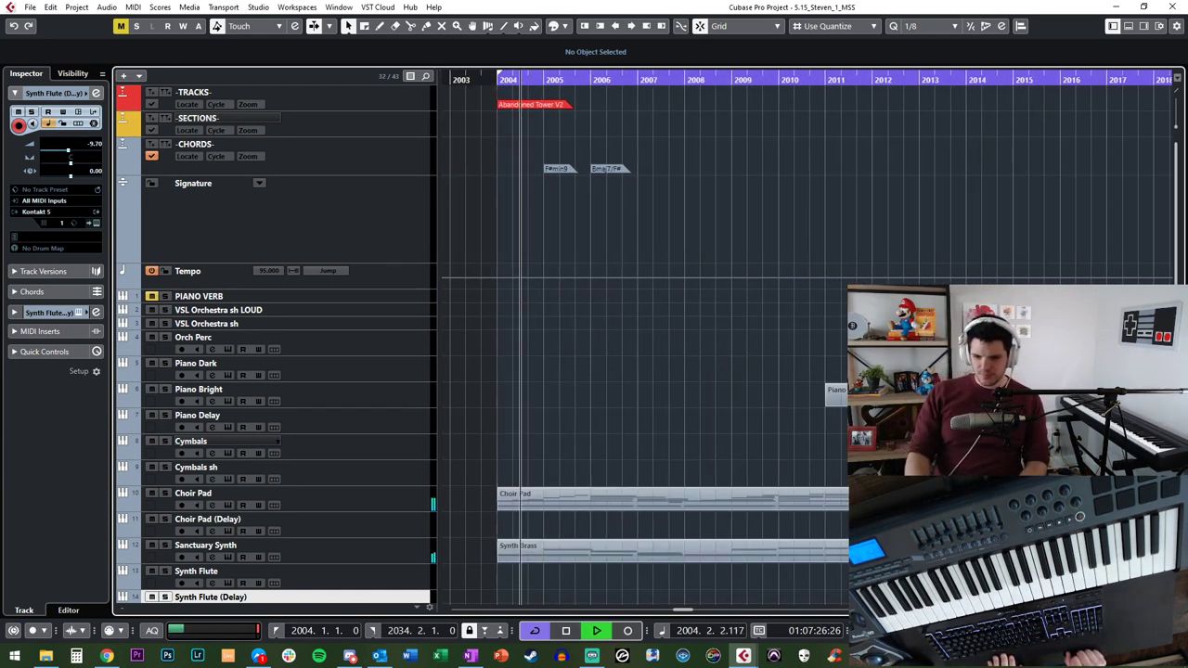
scroll(645, 338, down, 4)
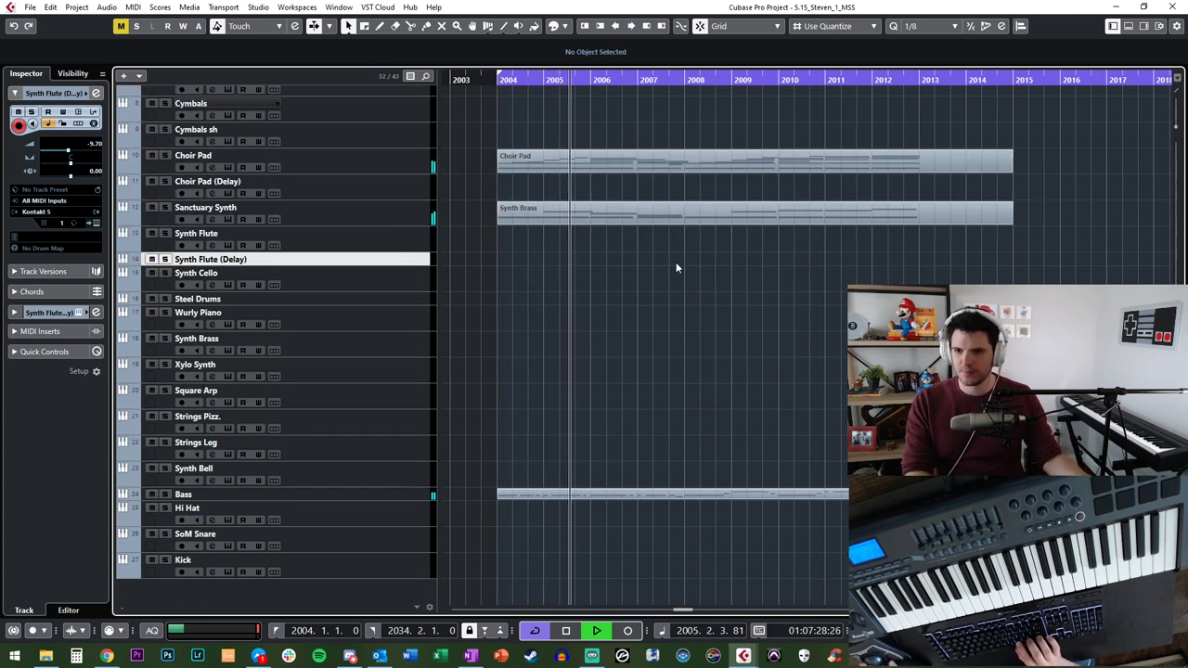
click(618, 212)
right_click(616, 207)
click(708, 206)
click(679, 219)
right_click(679, 220)
click(679, 219)
Step: Select the Choir Pad track and replay the opening from bar 2004 with the Synth Brass part muted
key(space)
key(KP_Add)
key(KP_Subtract)
key(KP_Subtract)
key(space)
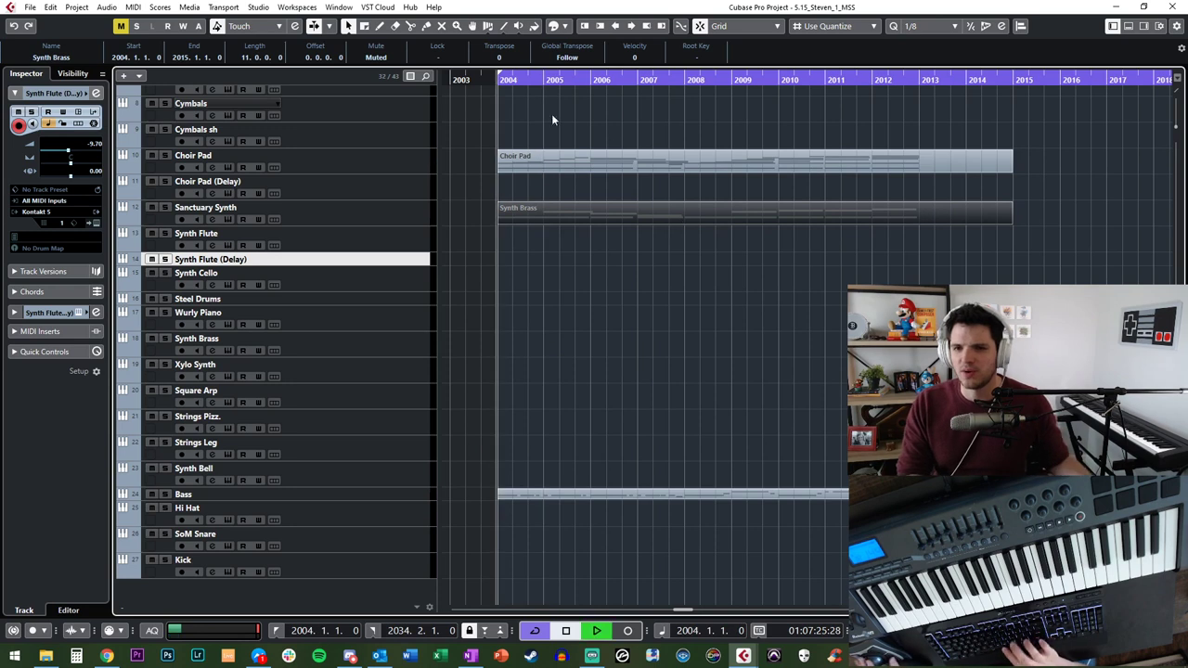
key(space)
click(359, 155)
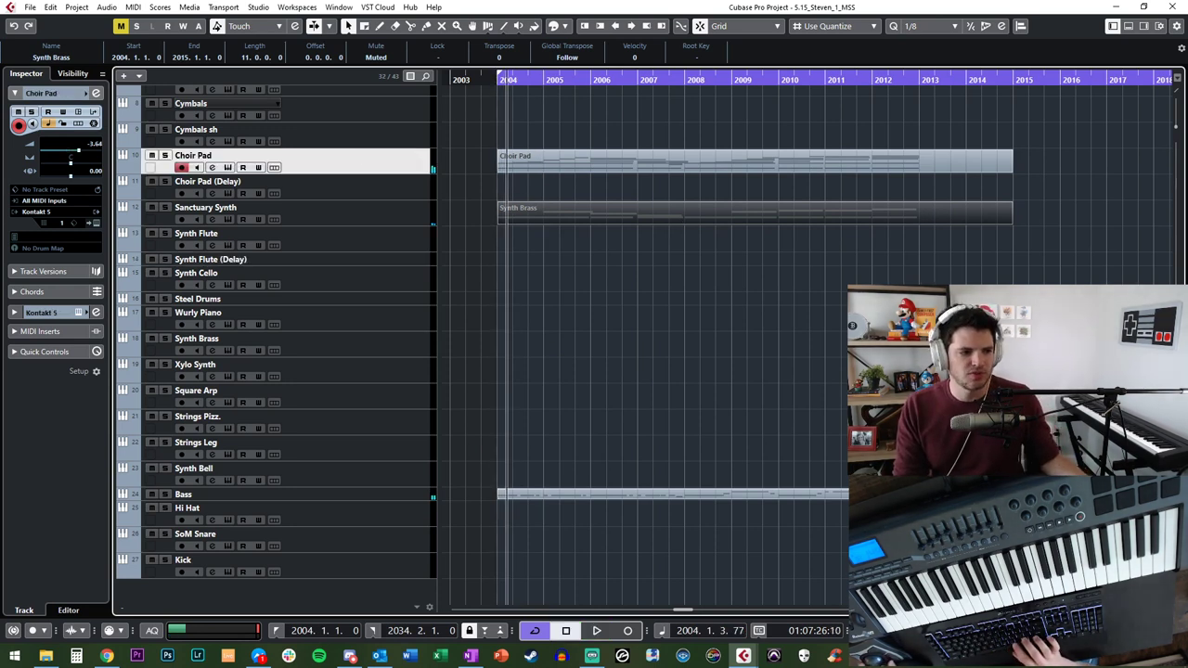
key(space)
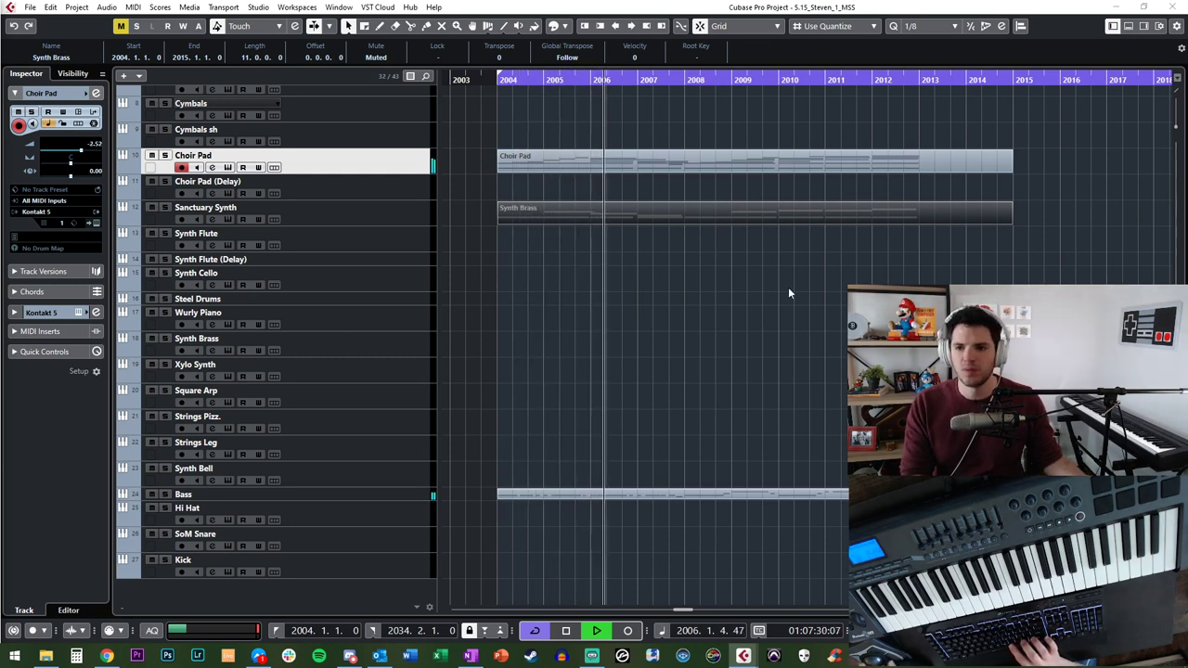
Step: Stop playback and select the Piano Dark and Strings Pizz. tracks in turn to audition their sounds
scroll(789, 287, up, 6)
click(620, 377)
key(space)
click(320, 373)
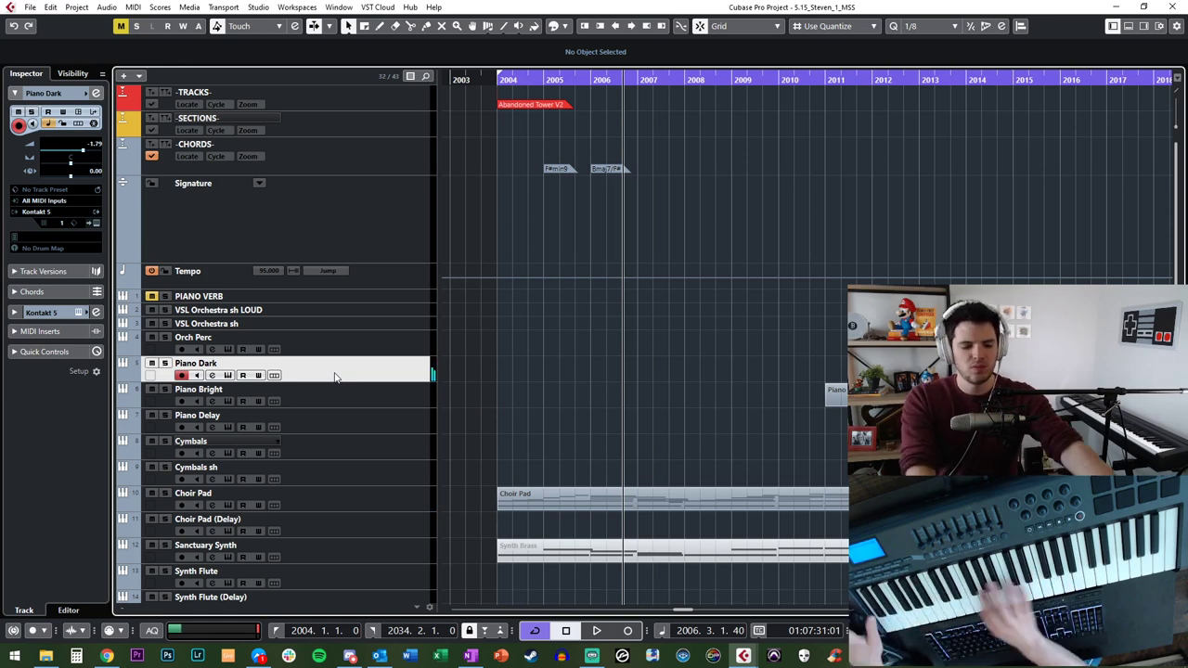
scroll(335, 377, down, 5)
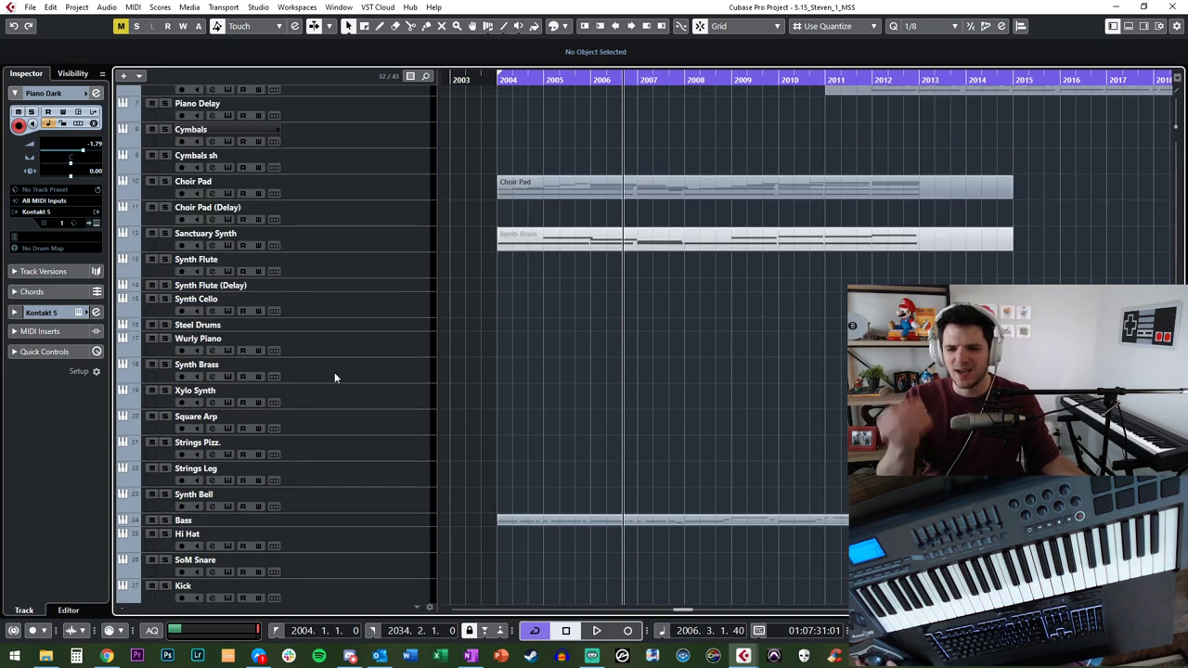
click(366, 453)
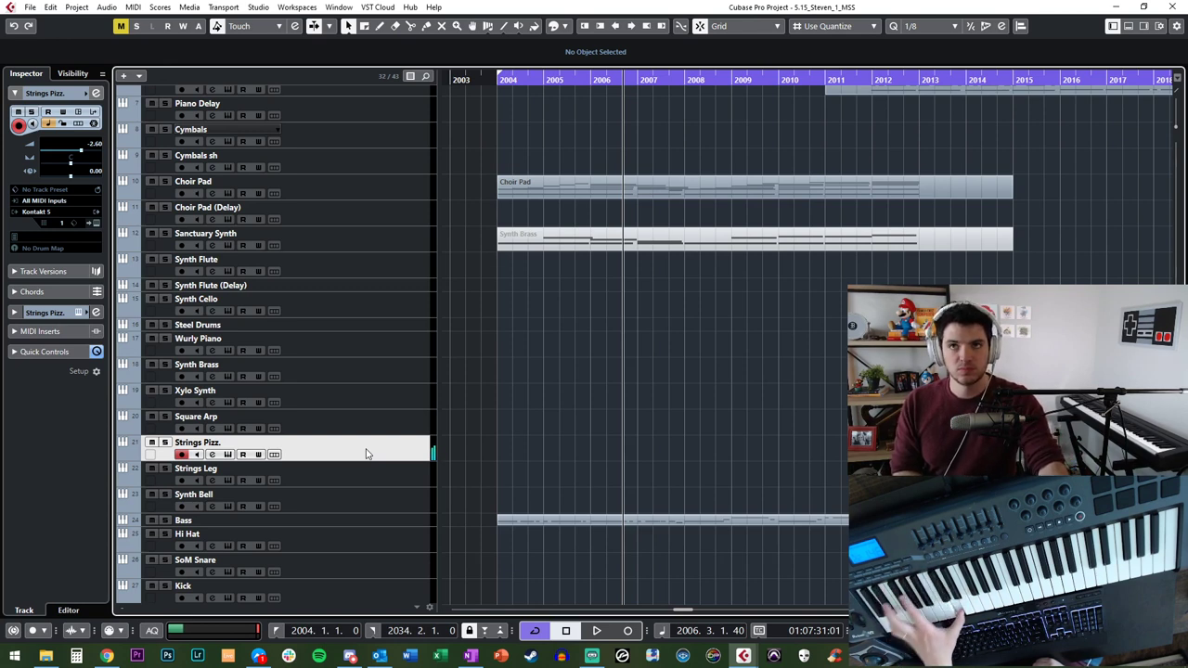
Step: Mute the Bass part and return the playhead to bar 2004
key(KP_Subtract)
key(KP_Subtract)
click(552, 520)
right_click(551, 520)
click(640, 520)
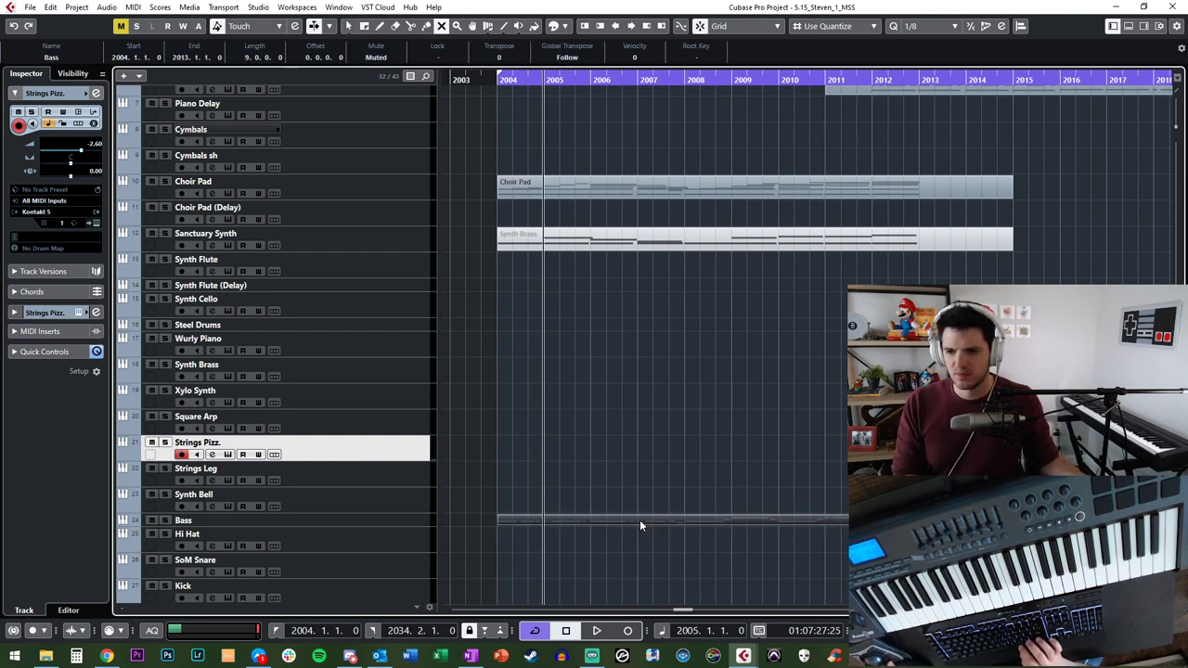
click(639, 520)
key(KP_Add)
key(KP_Subtract)
key(KP_Subtract)
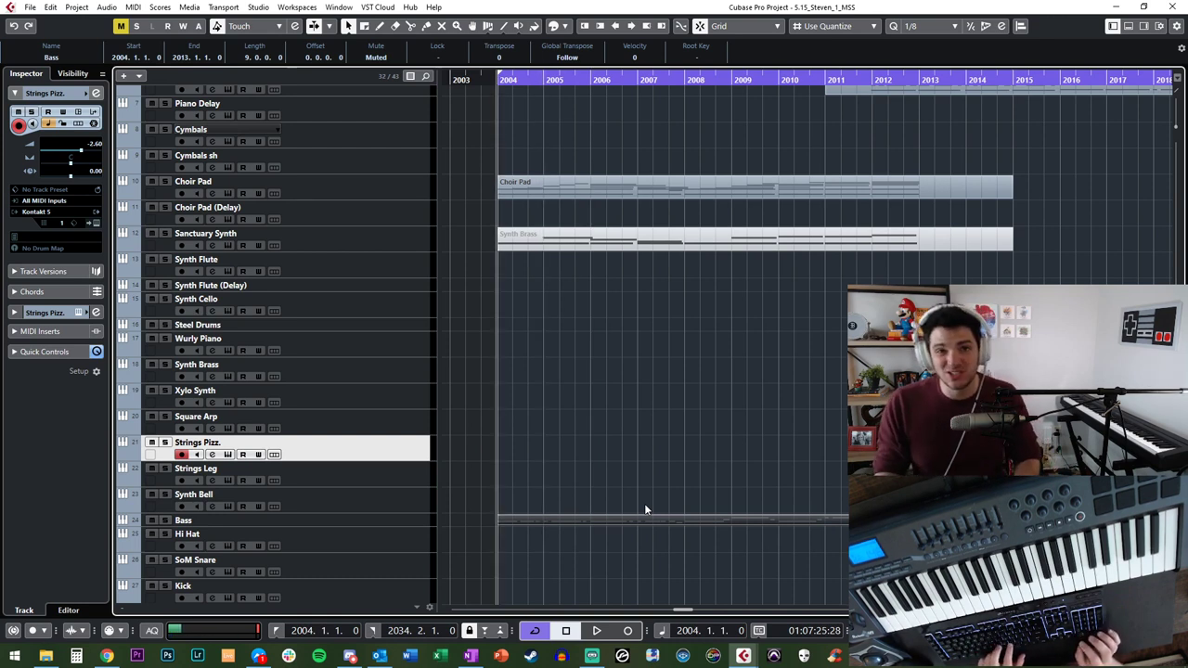
Step: Play the arrangement from bar 2004 with Strings Pizz. armed, then stop and place the playhead at bar 2013
key(space)
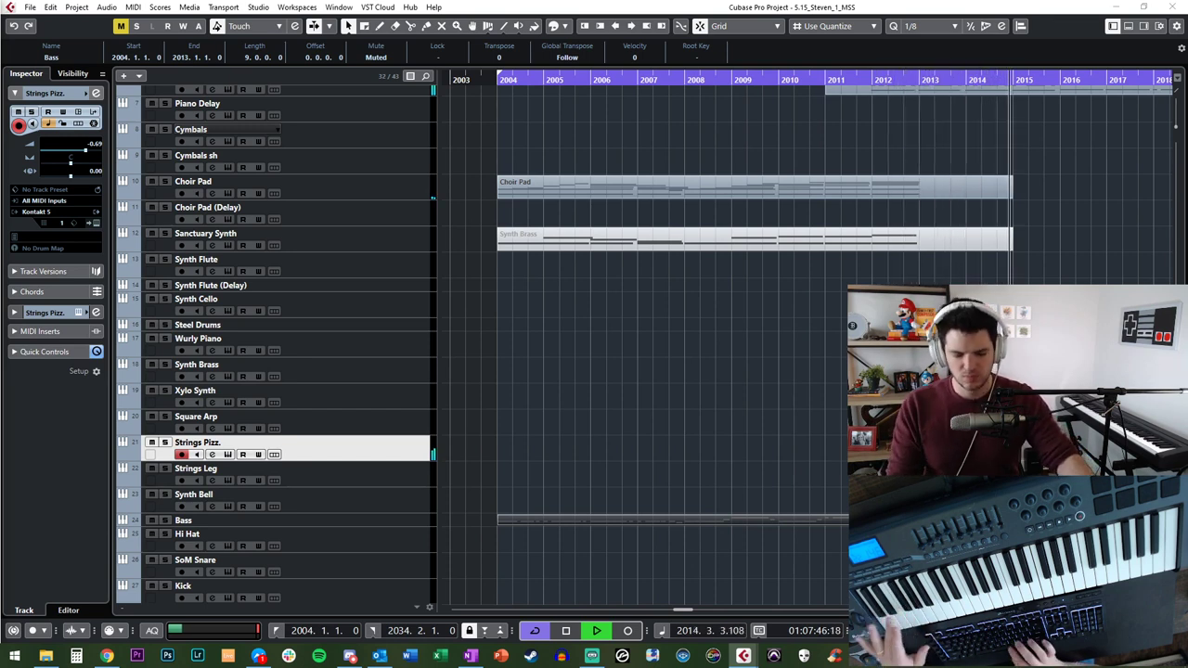
key(space)
key(KP_Subtract)
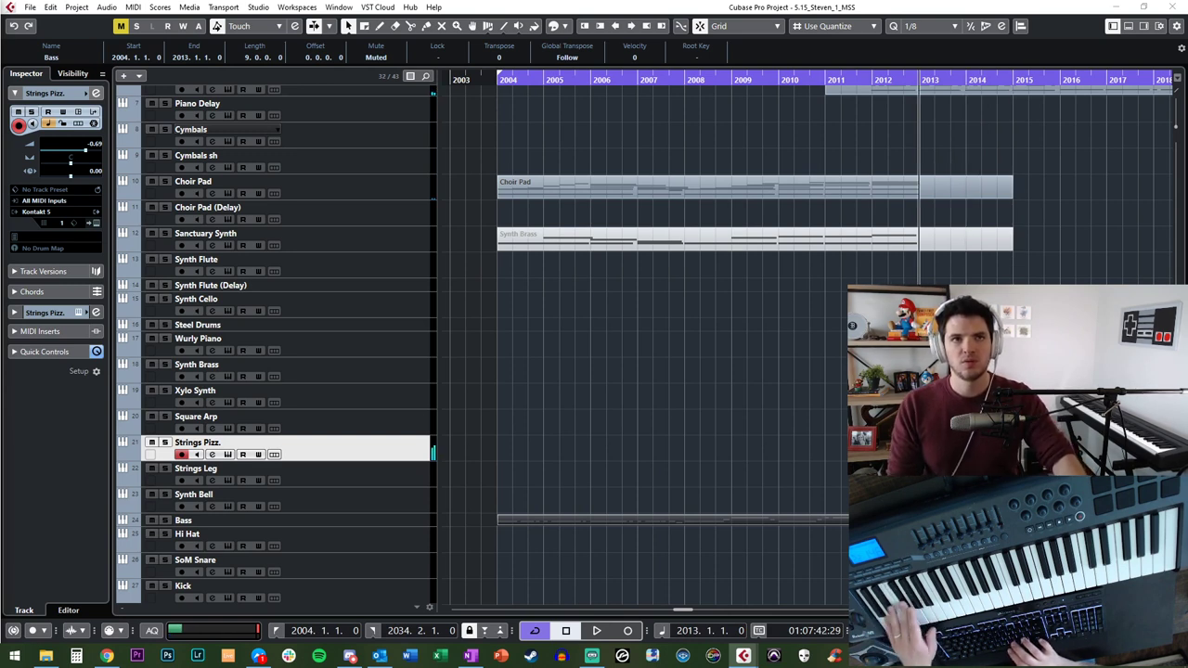
Step: Return the playhead to bar 2004 and play the opening with Strings Pizz. armed, then stop just after bar 2006
key(Left)
key(Left)
key(Left)
key(Left)
key(Left)
key(Left)
key(Left)
key(Left)
key(Left)
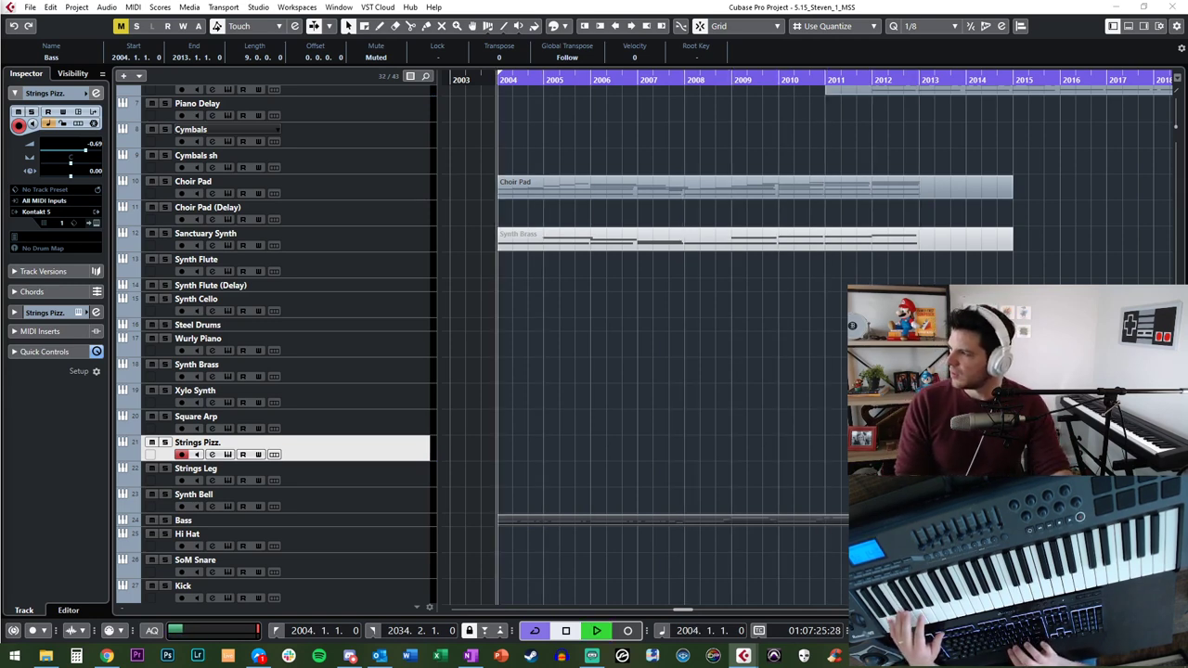
key(space)
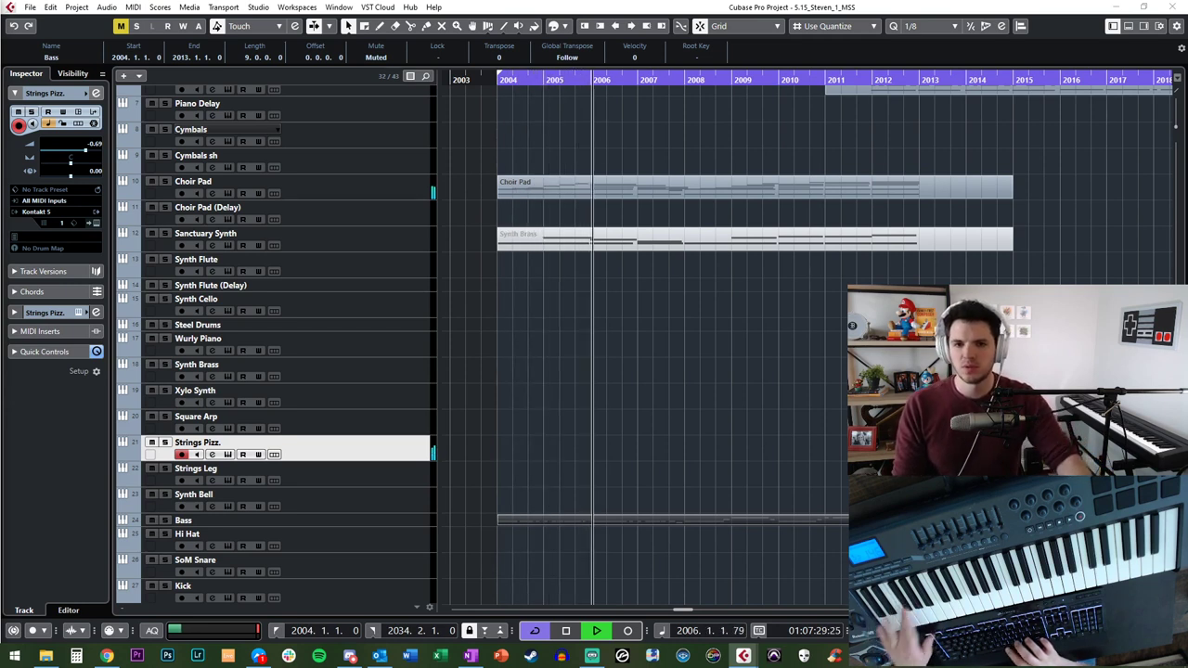
key(space)
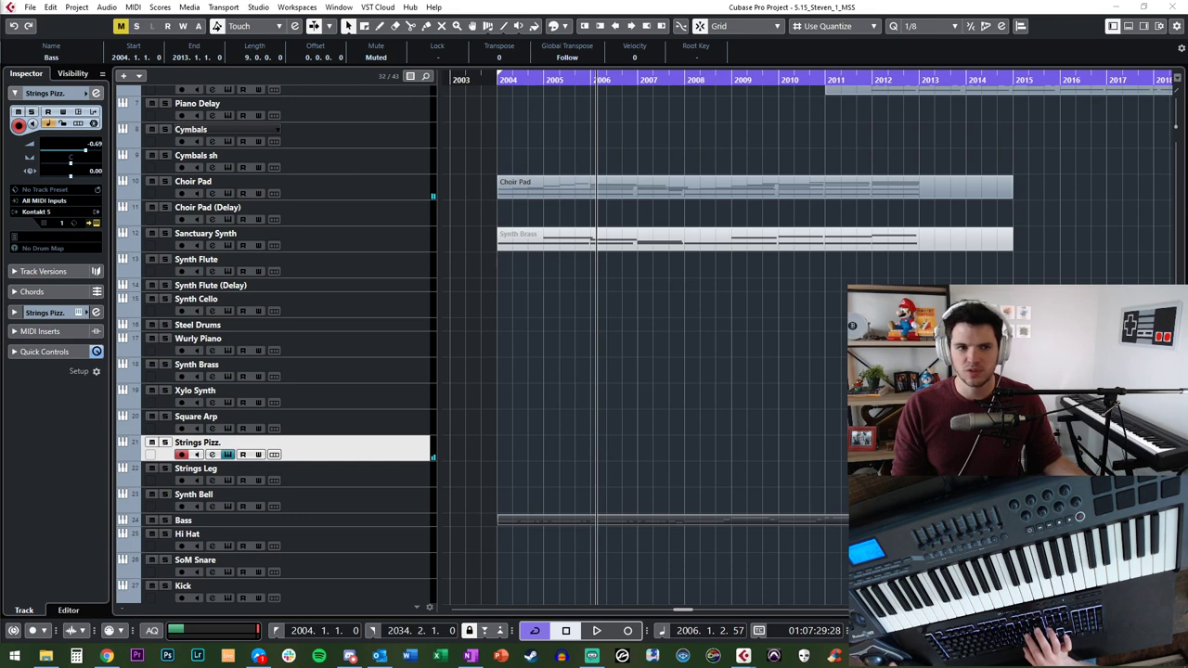
Step: Open the Strings Pizz. instrument in Kontakt for editing and go to its volume envelope settings
drag(0, 100, 615, 51)
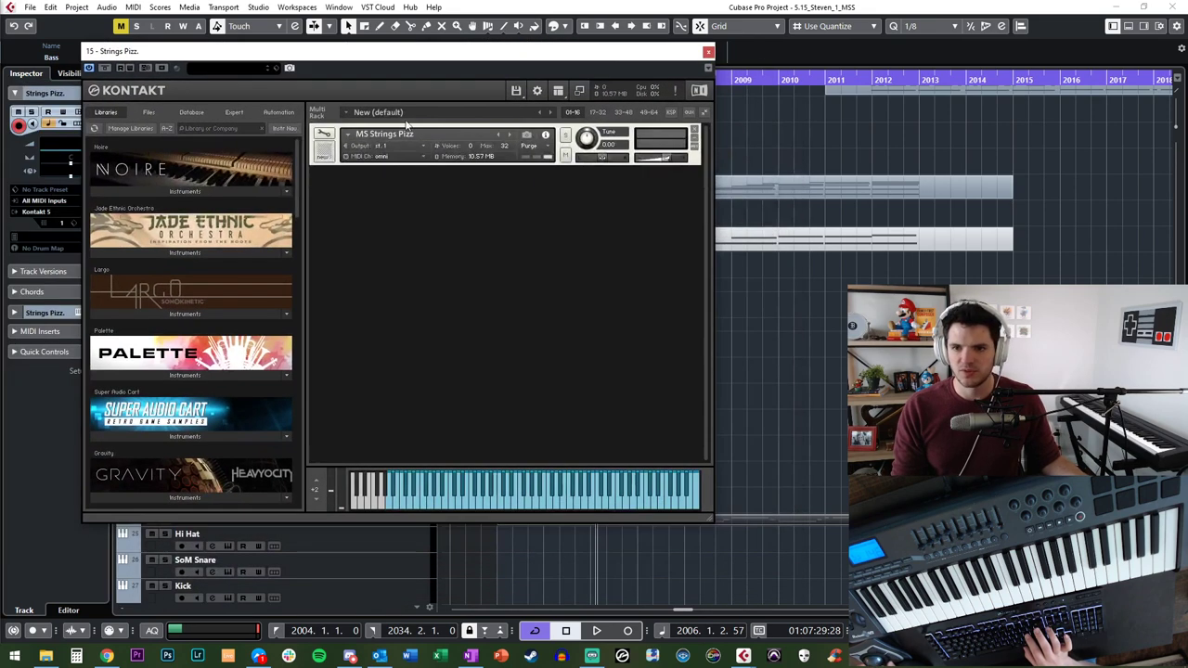
click(324, 135)
scroll(459, 279, down, 10)
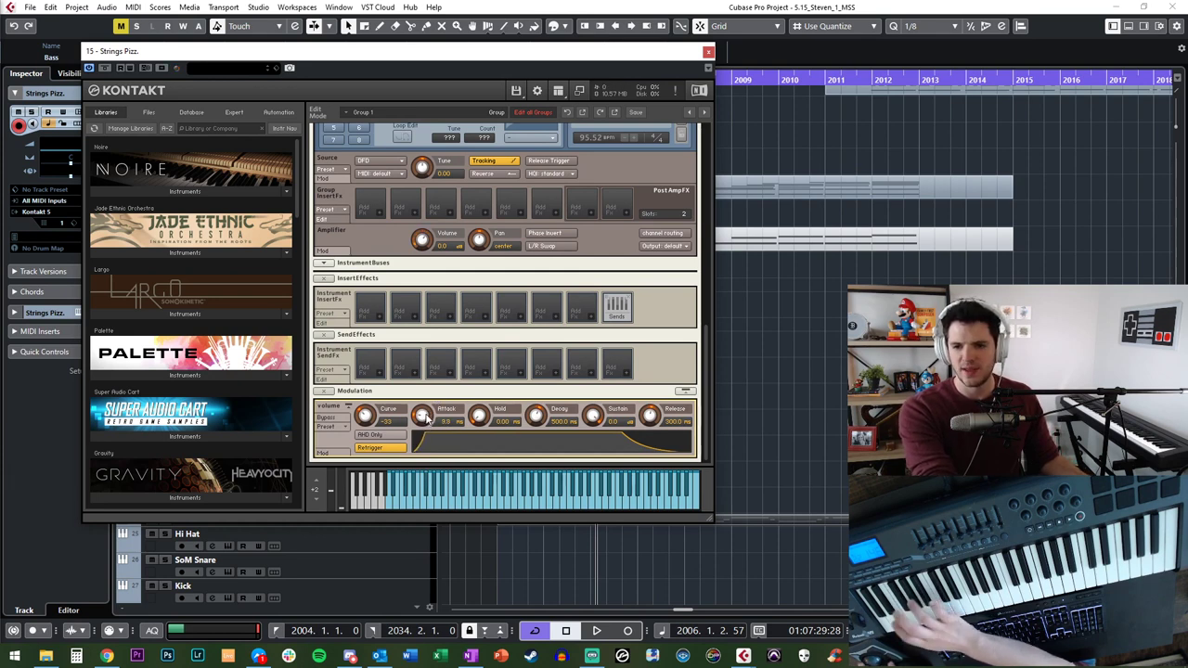
click(517, 90)
click(533, 133)
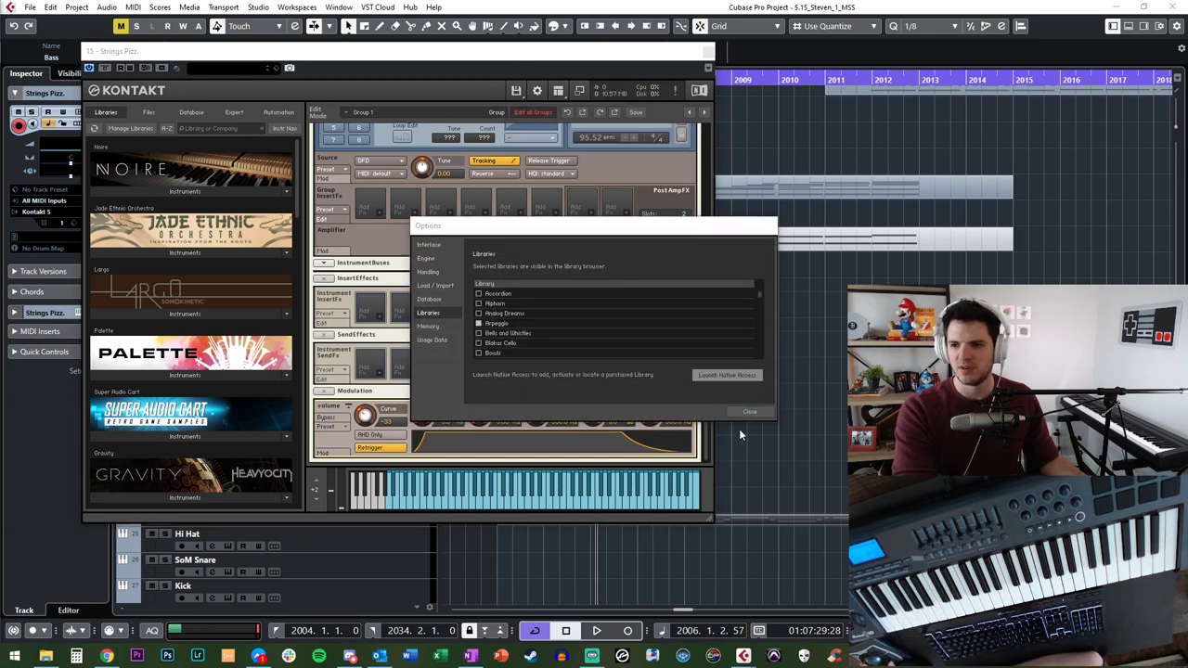
click(749, 412)
click(517, 90)
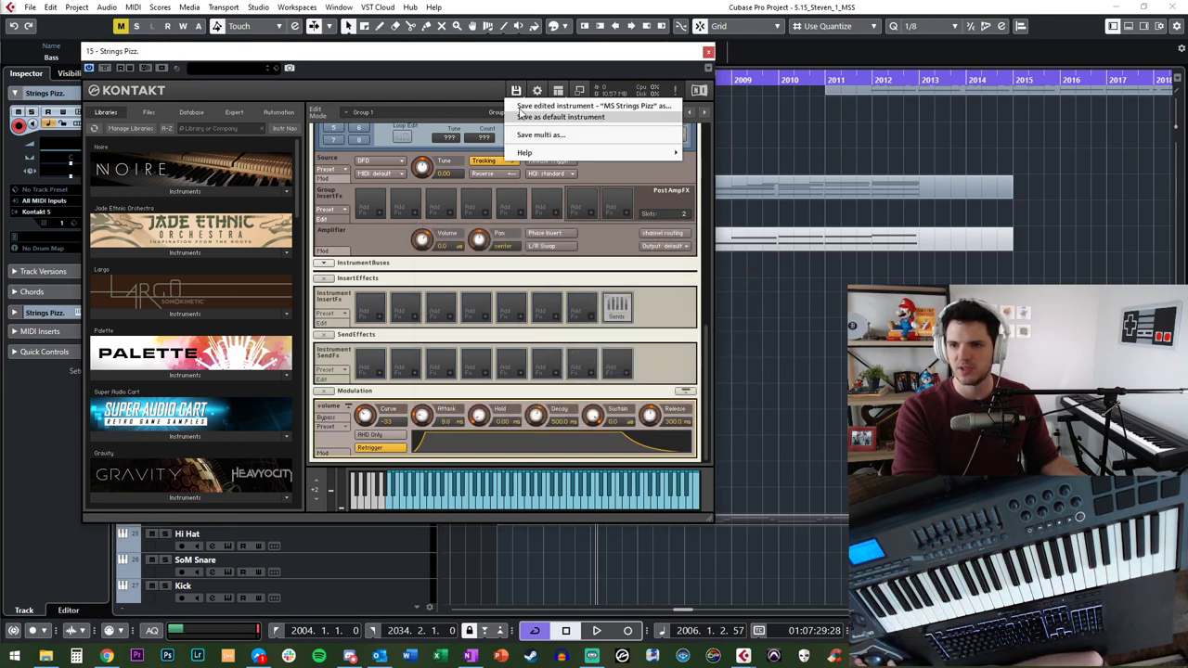
click(539, 106)
click(632, 437)
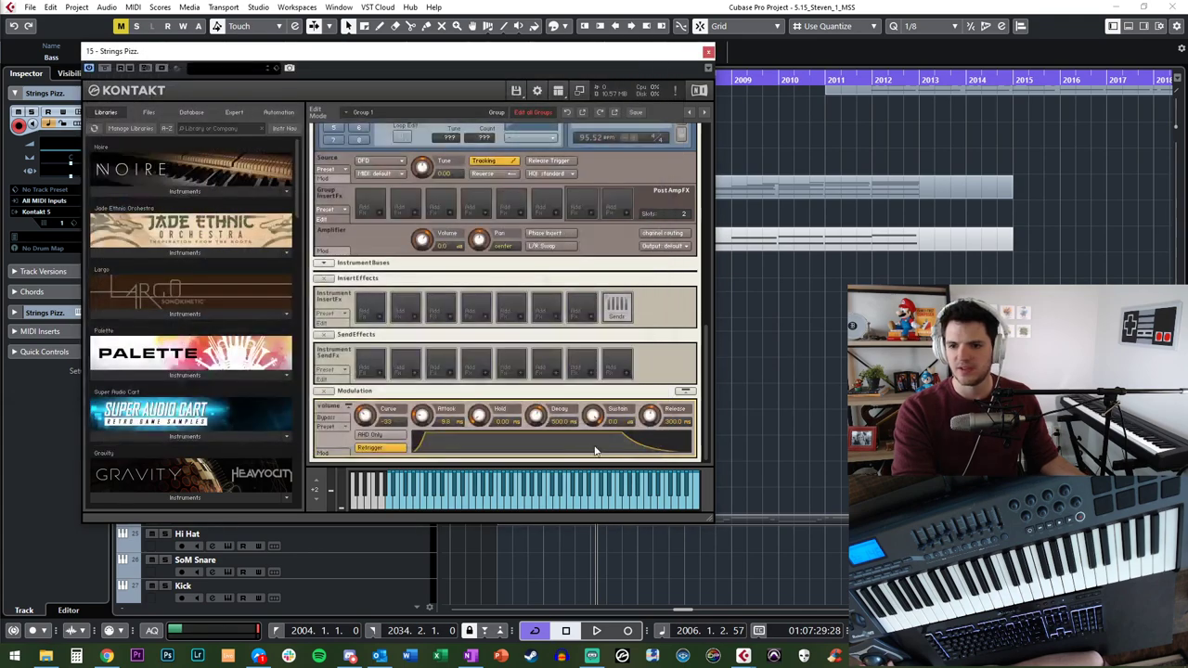
Step: Save the edited instrument as MS Strings Pizz with Patch + Samples, replacing the existing file, and close Kontakt
click(517, 90)
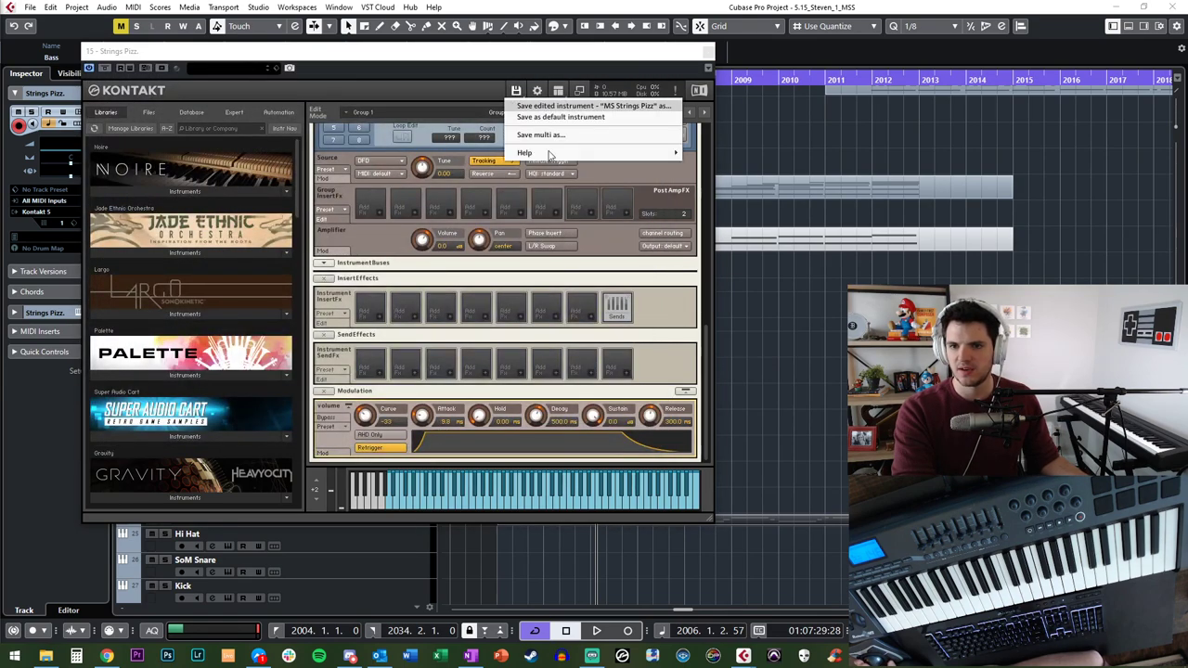
click(543, 115)
scroll(353, 213, down, 5)
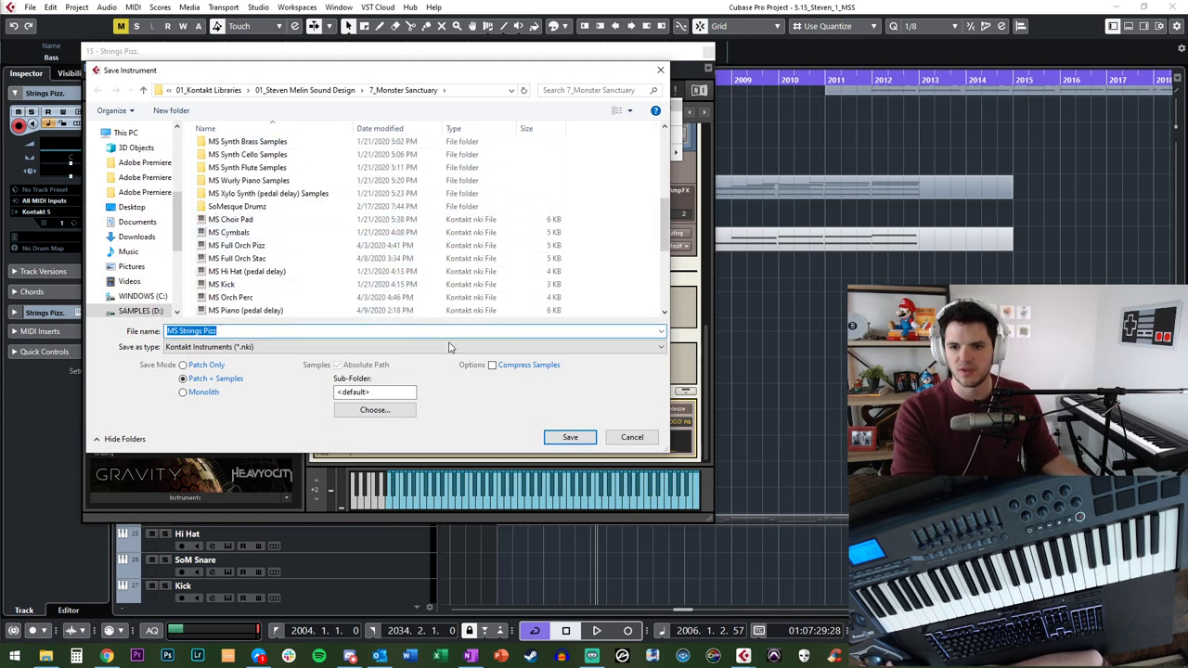
click(568, 438)
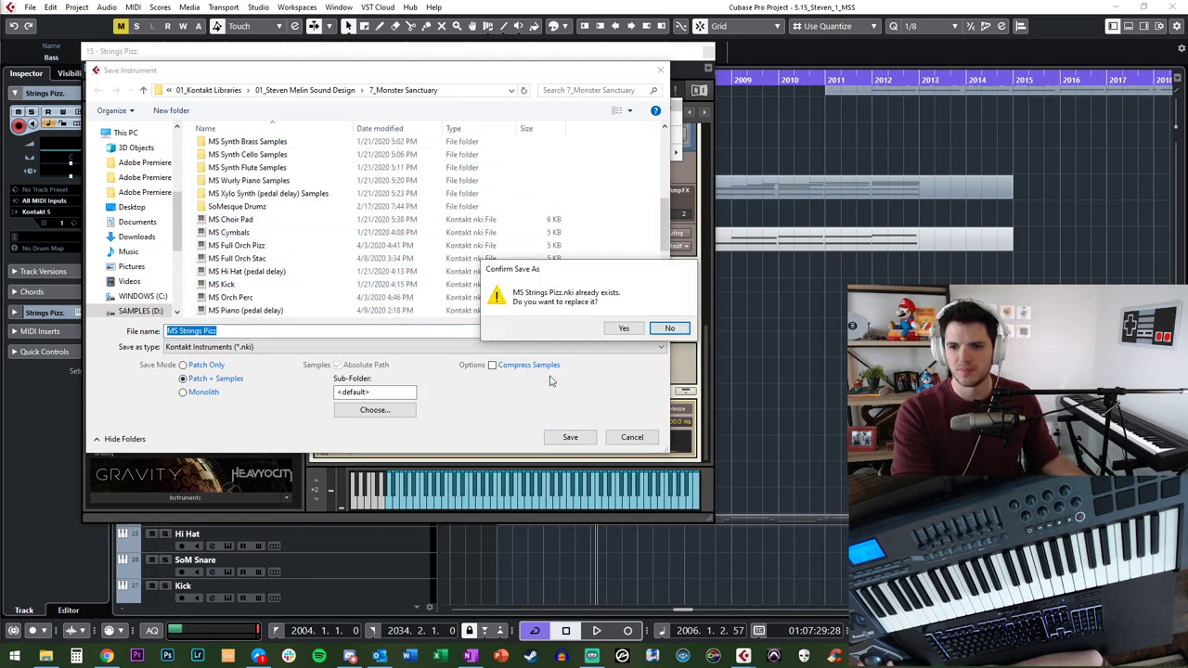
click(624, 330)
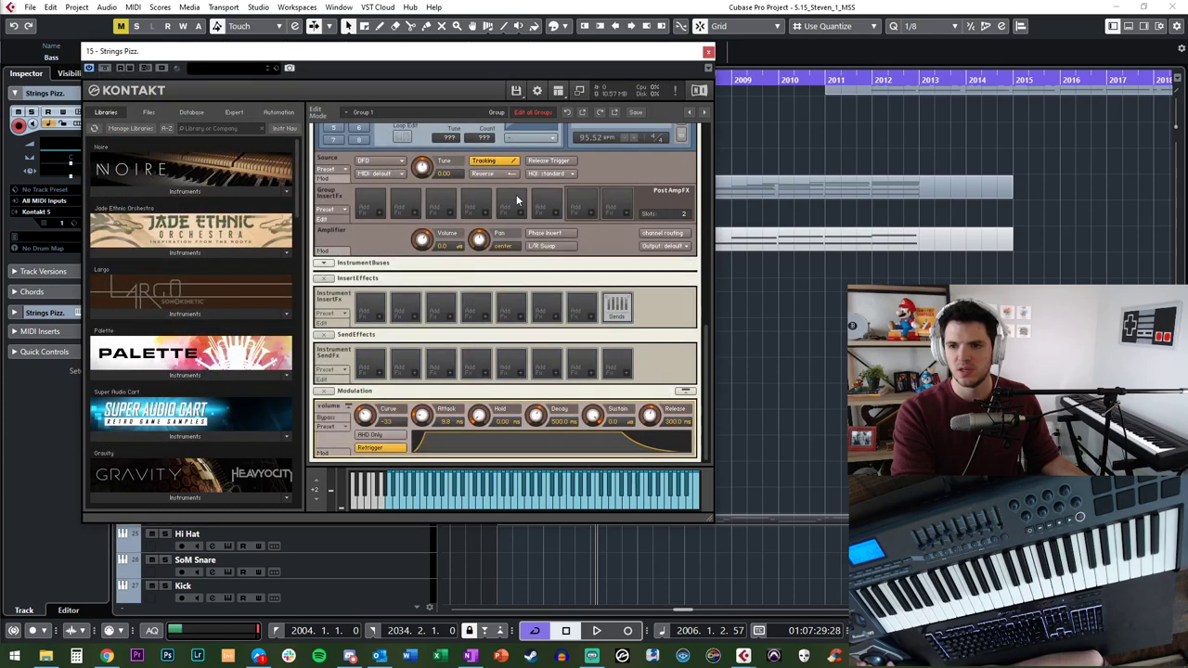
scroll(517, 200, up, 5)
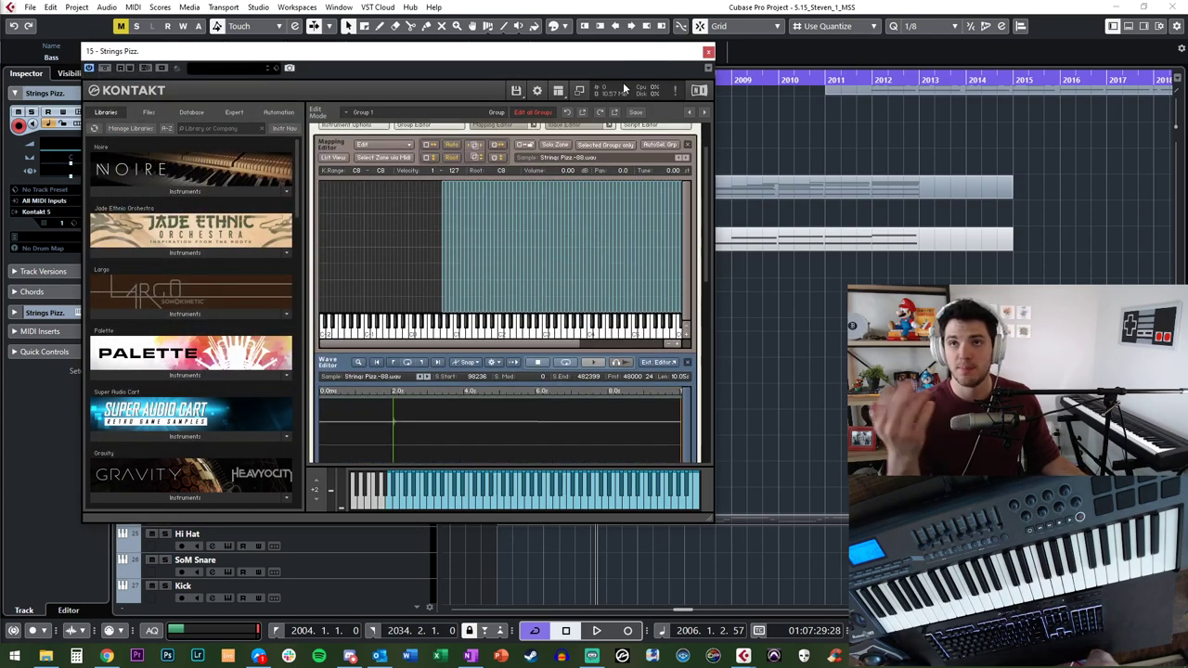
click(709, 52)
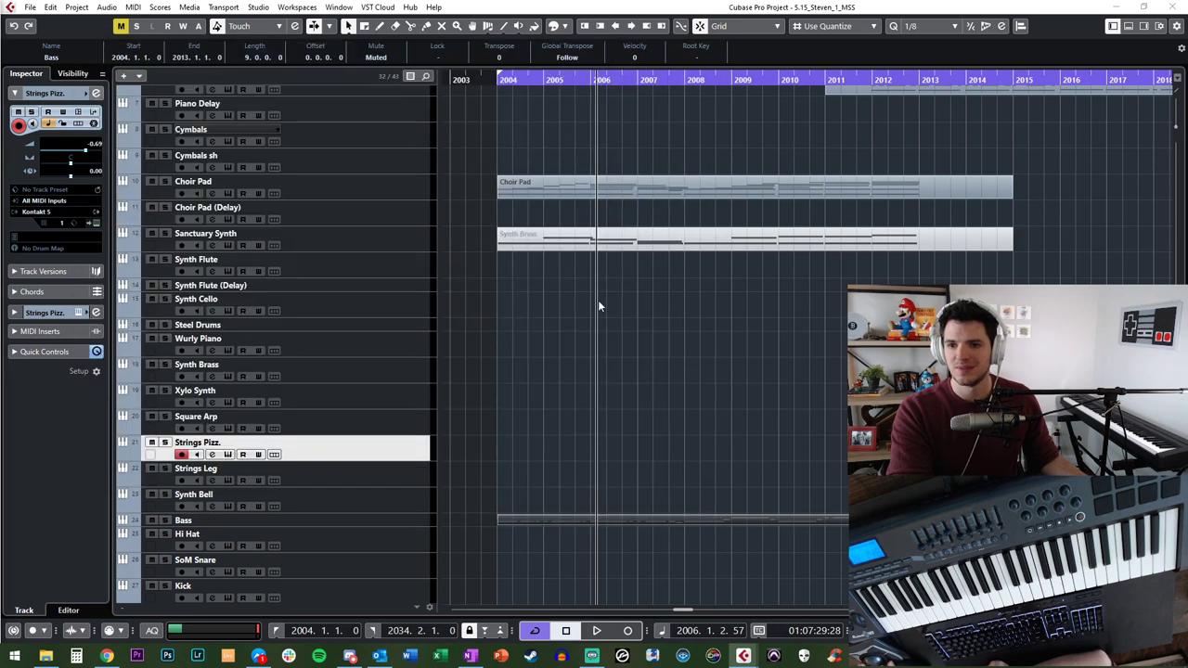
Step: Unmute the Bass part and record a Strings Pizz. take from bar 2004 to about bar 2014
key(KP_Subtract)
key(KP_Subtract)
key(KP_Subtract)
key(KP_Subtract)
key(KP_Add)
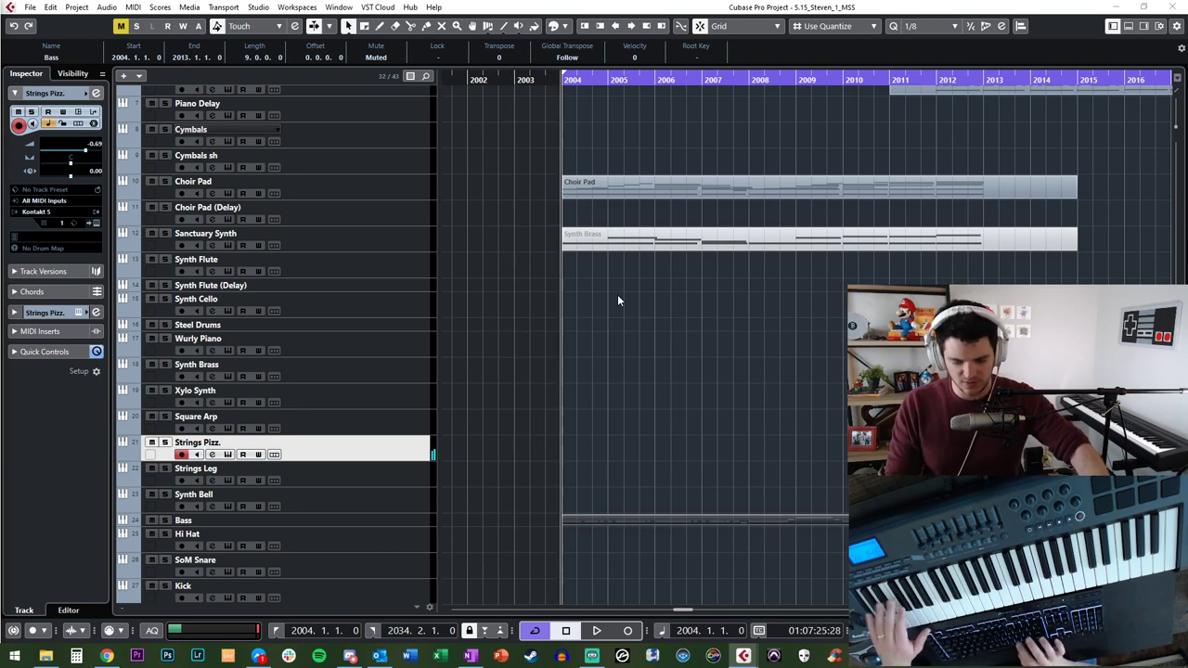
key(KP_Multiply)
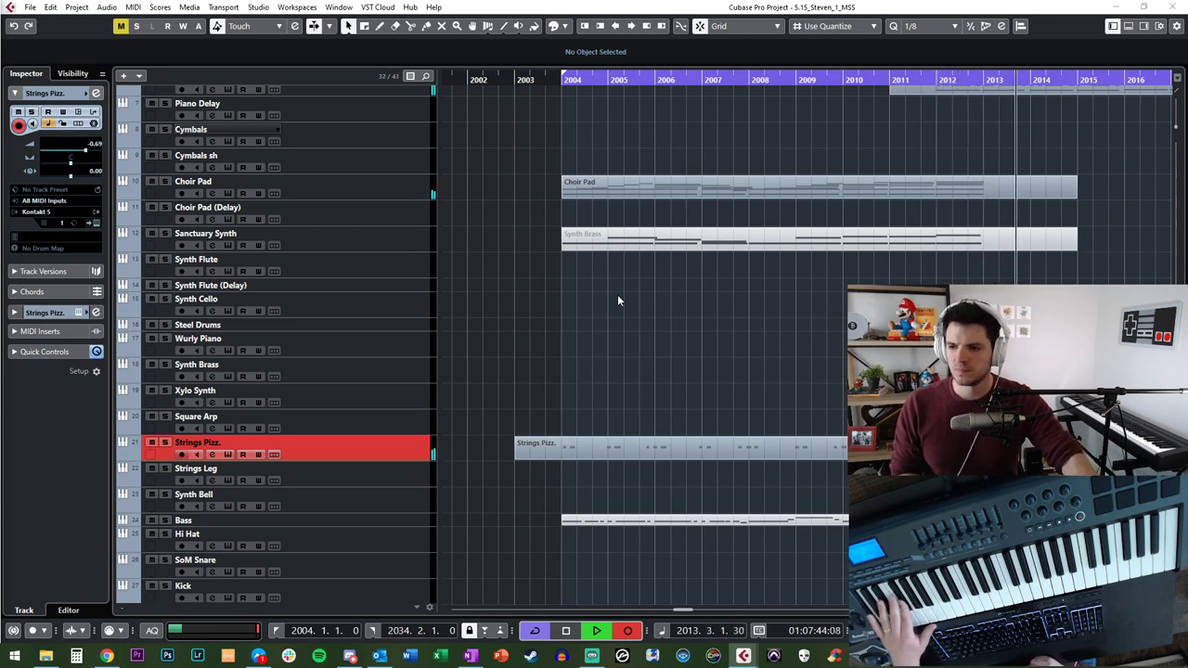
key(space)
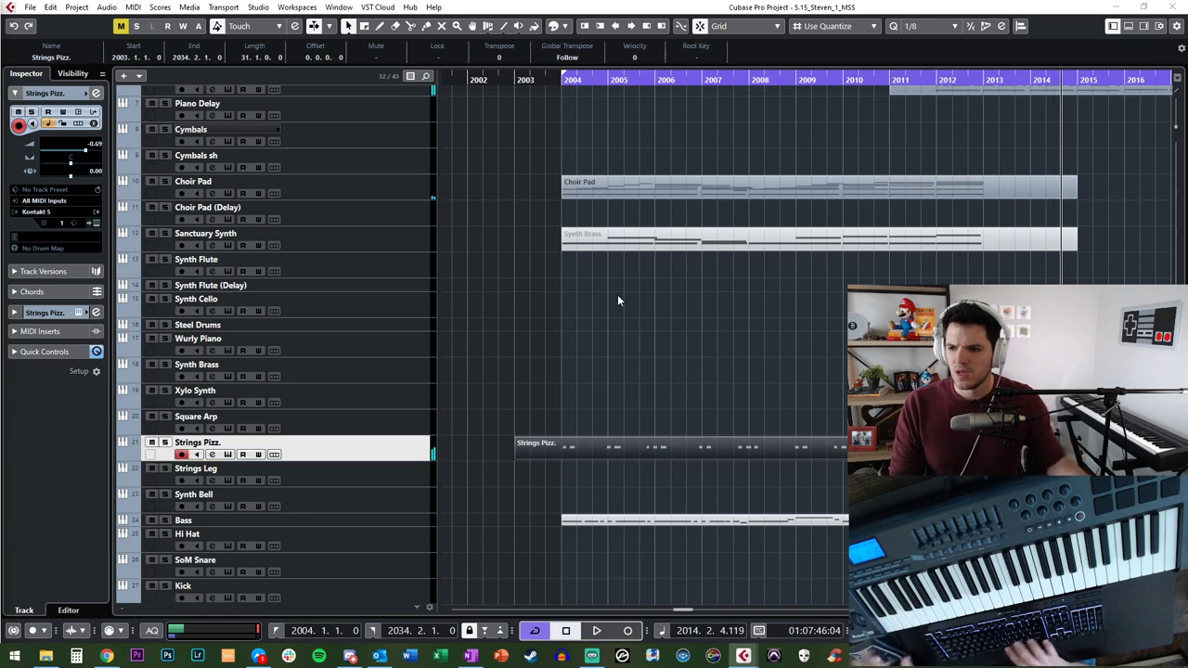
Step: Play the recorded Strings Pizz. part in the Key Editor, delete all notes after the downbeat of bar 2012 and select the remaining ones
scroll(618, 299, right, 4)
double_click(669, 448)
scroll(657, 449, left, 2)
key(KP_Subtract)
key(KP_Subtract)
key(KP_Subtract)
key(space)
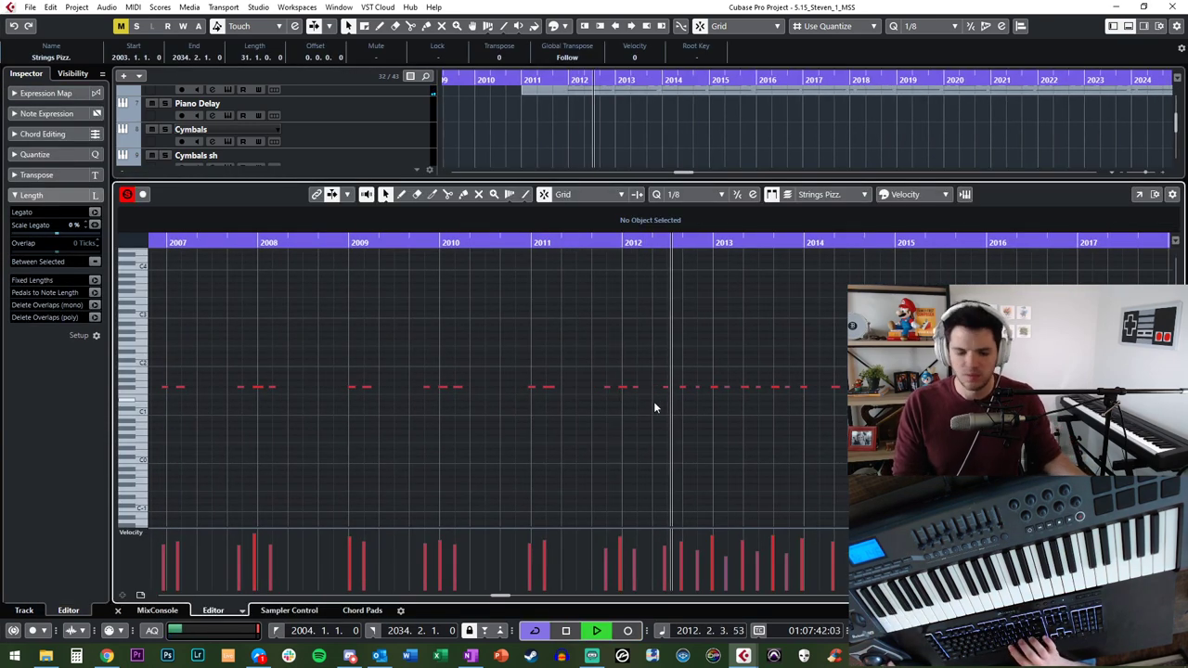
key(space)
drag(872, 436, 631, 325)
key(Delete)
key(ctrl+a)
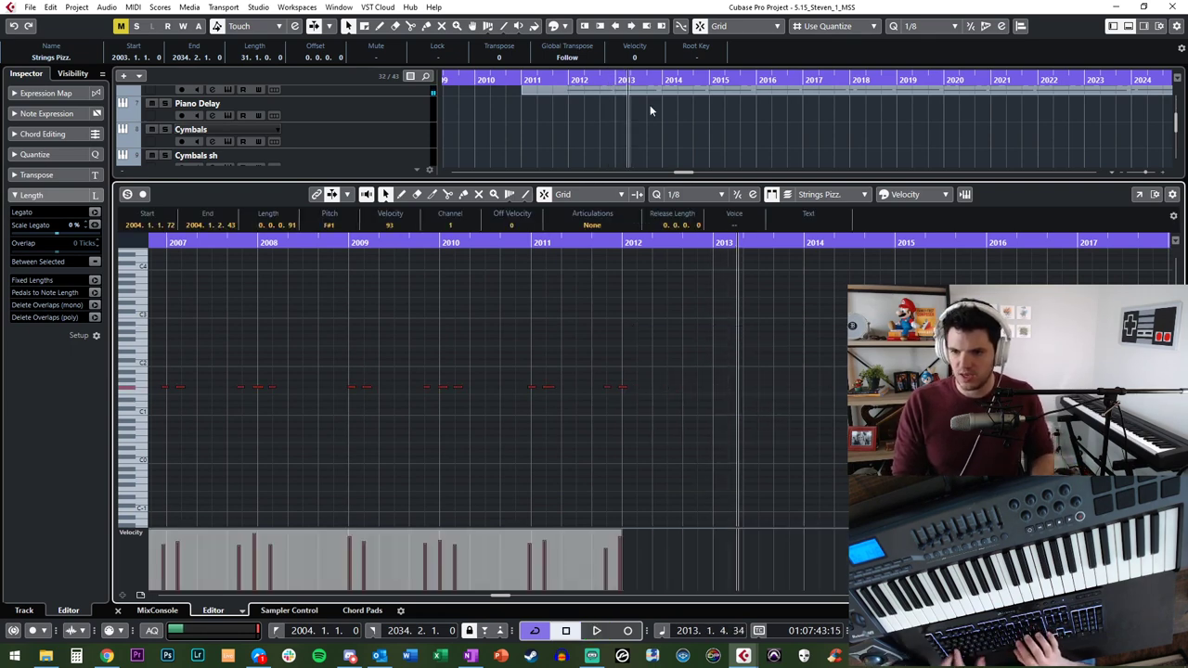
Step: Trim the Strings Pizz. part at bar 2012 and record its continuation from bar 2011 to about bar 2016
key(ctrl+e)
alt+click(564, 449)
click(603, 451)
key(Delete)
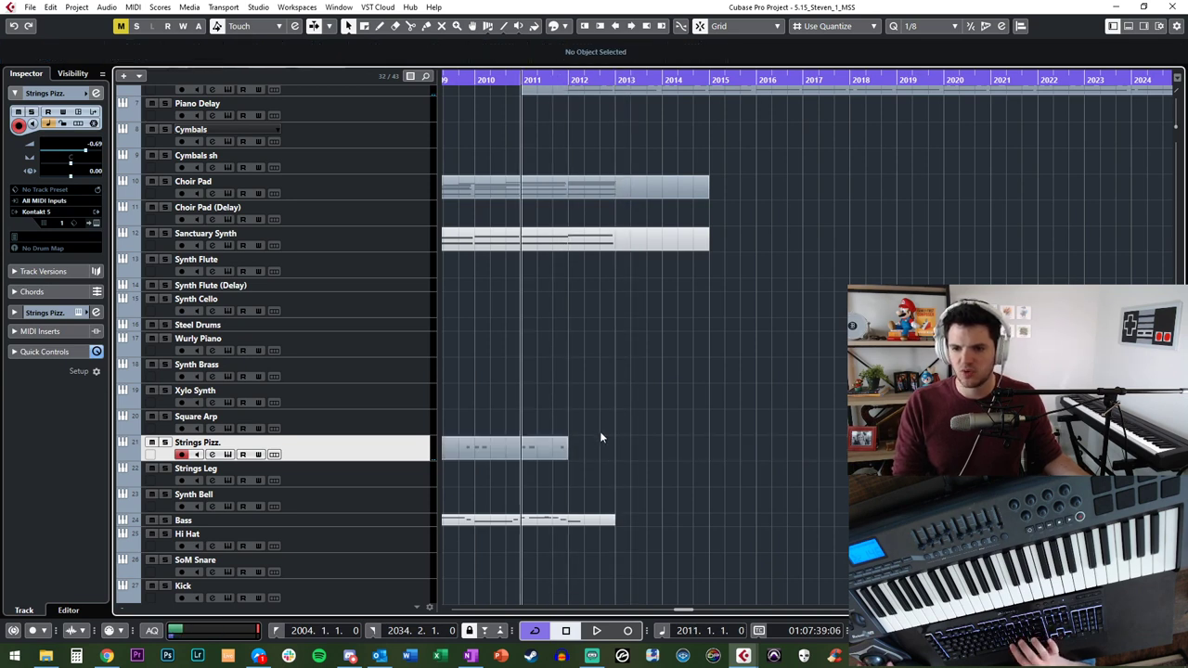
key(KP_Multiply)
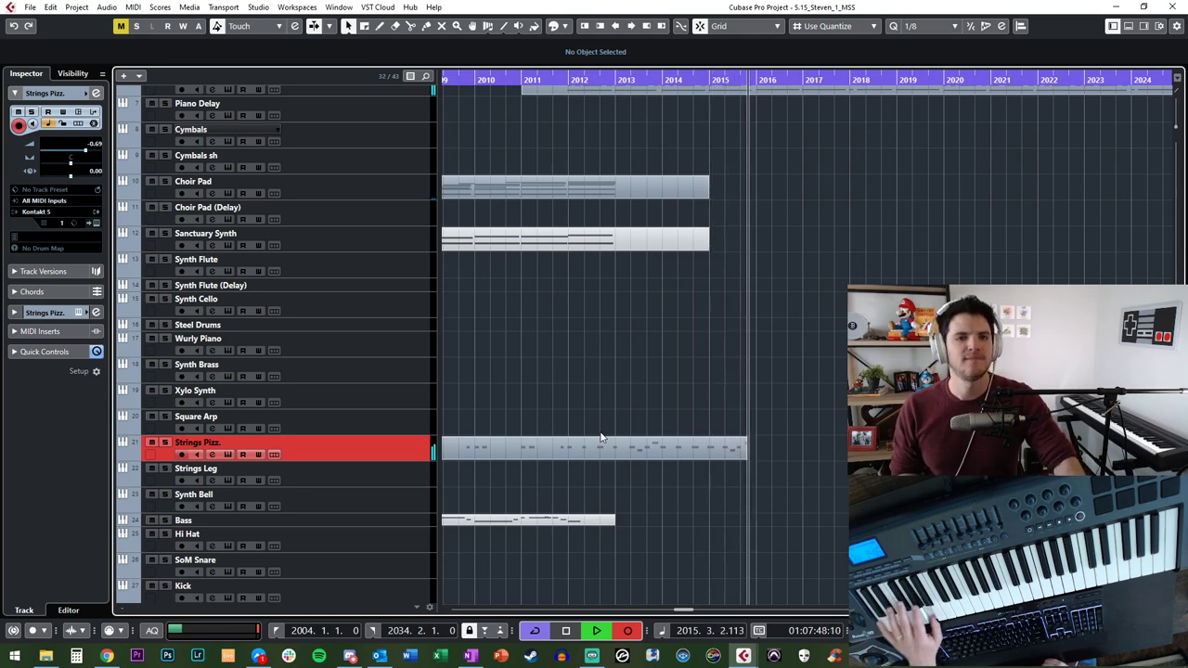
key(space)
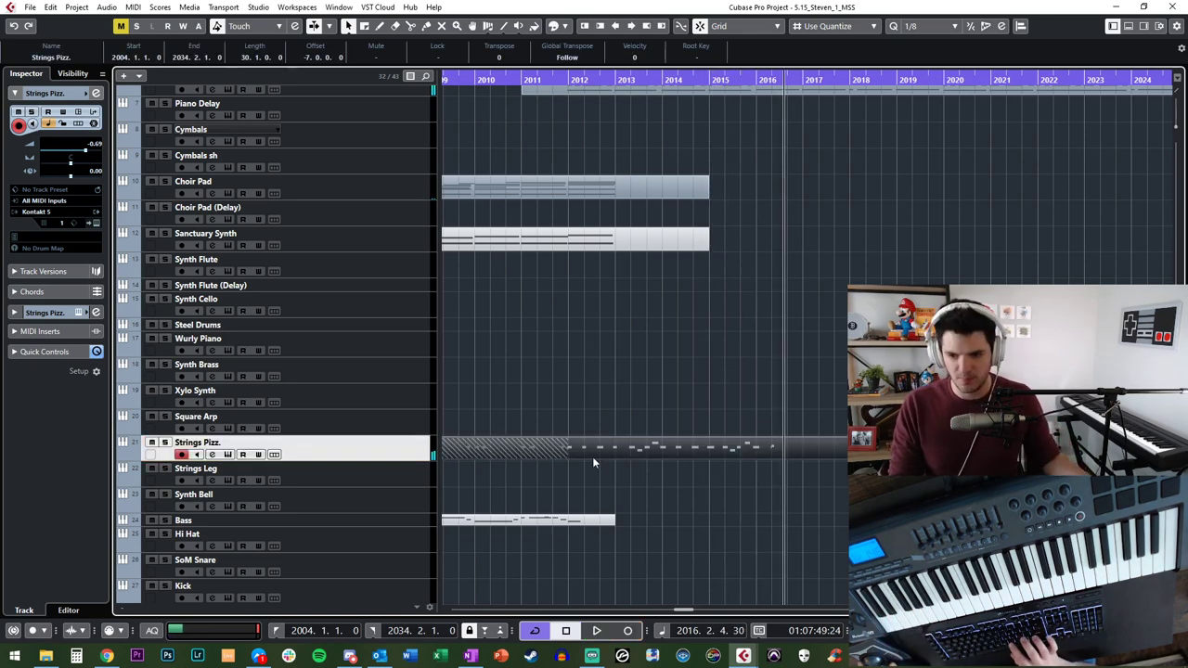
Step: Quantize the new Strings Pizz. take to 1/8 notes and delete the stray notes after the downbeat of bar 2016
double_click(636, 448)
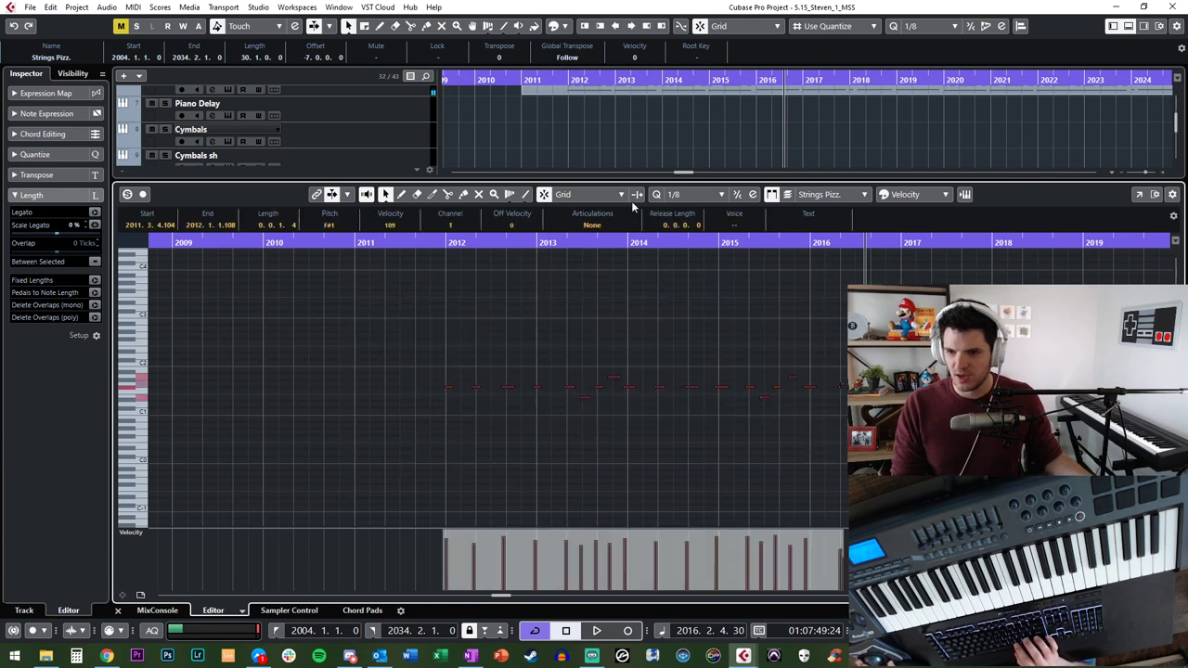
click(615, 350)
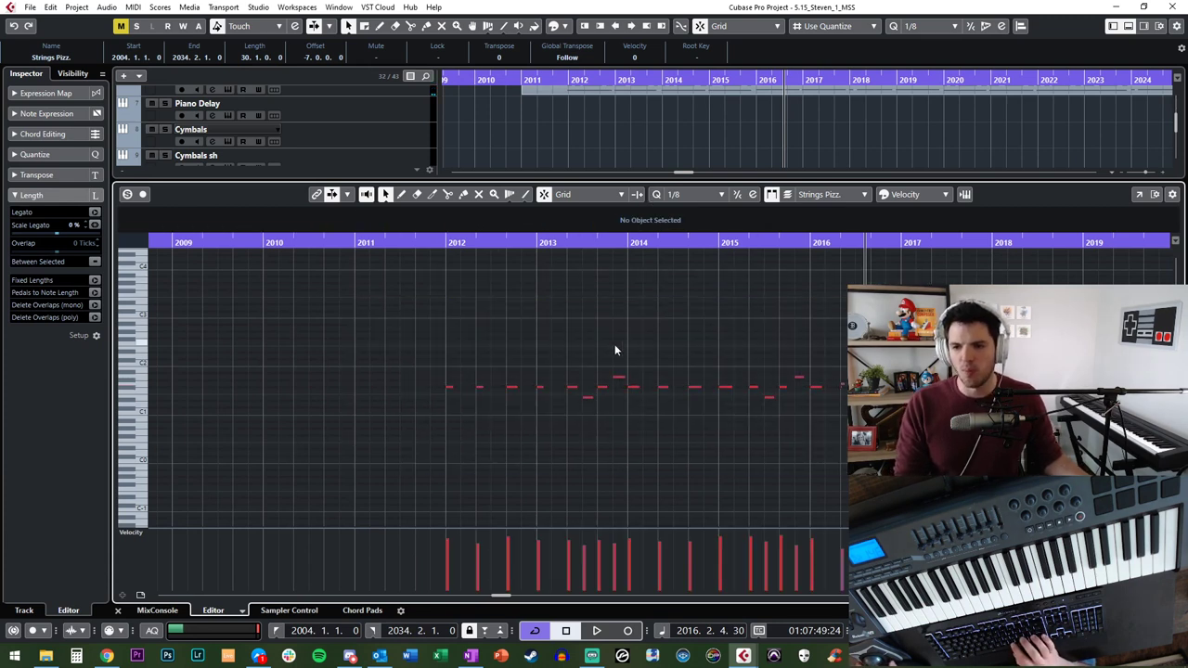
drag(839, 363, 836, 362)
key(Delete)
key(KP_Subtract)
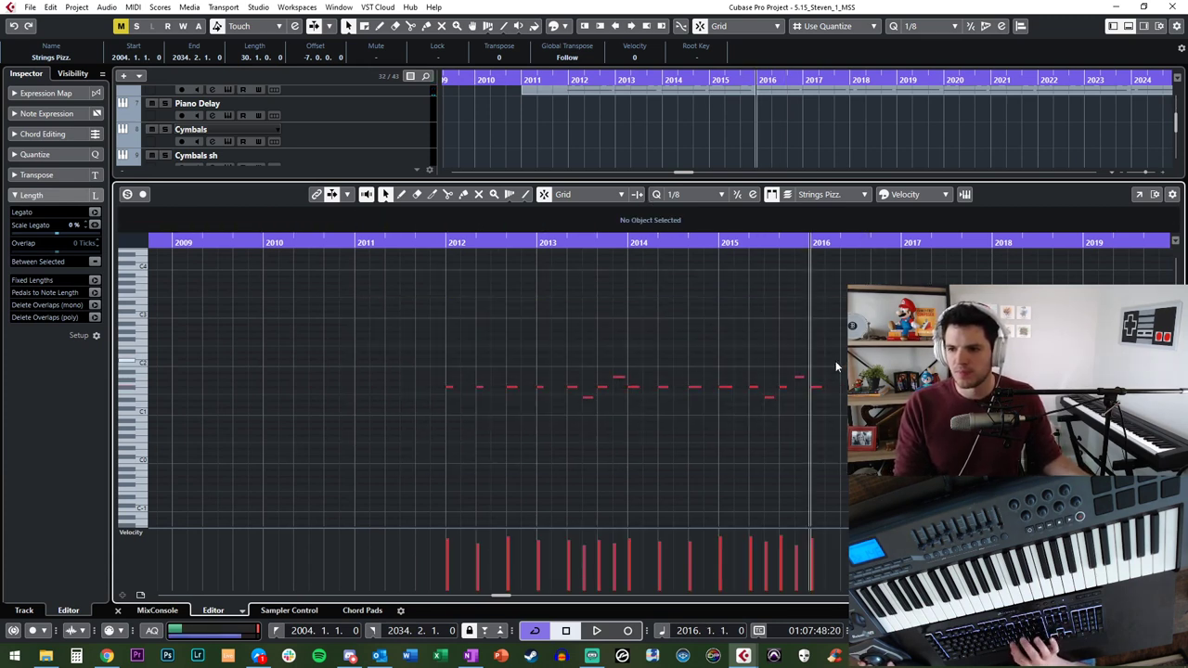
key(ctrl+e)
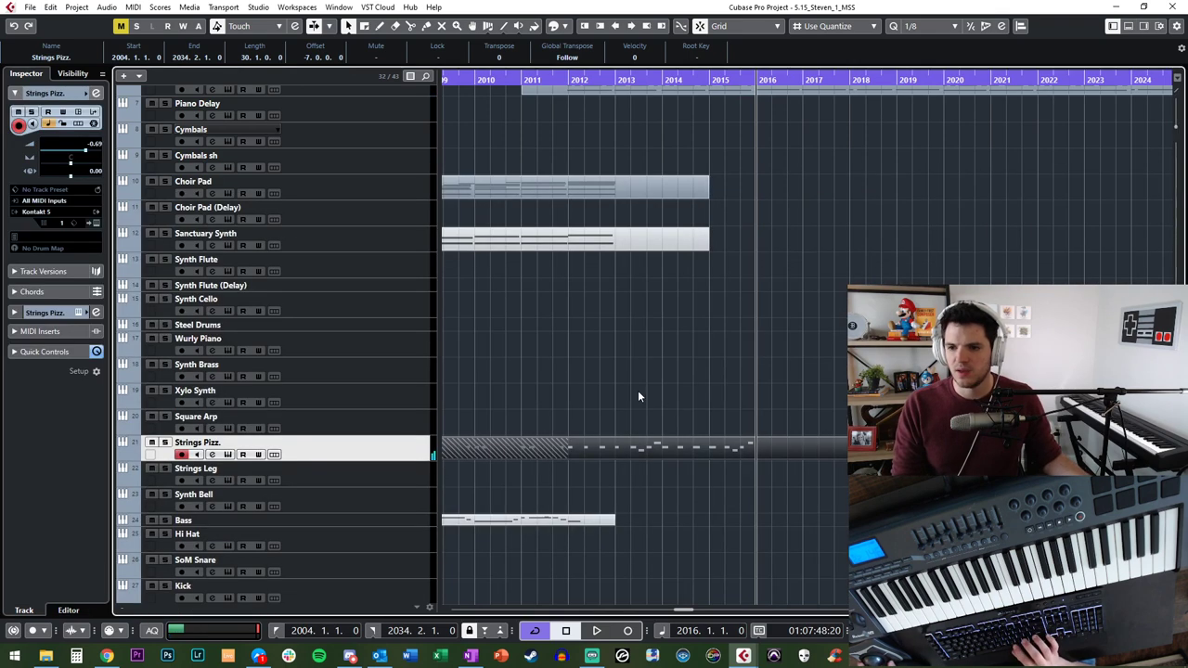
Step: Split the new Strings Pizz. take at bars 2012 and 2016 and copy the four-bar section to bar 2016 on the same track
alt+click(568, 454)
alt+click(756, 454)
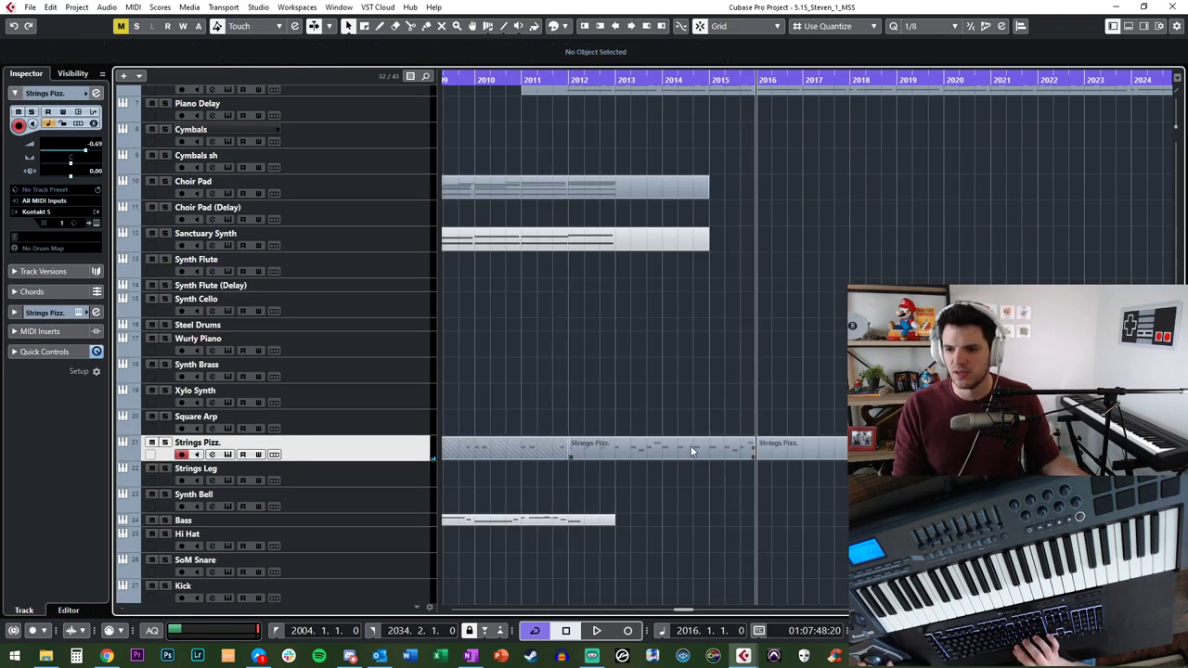
click(690, 446)
drag(627, 440, 808, 448)
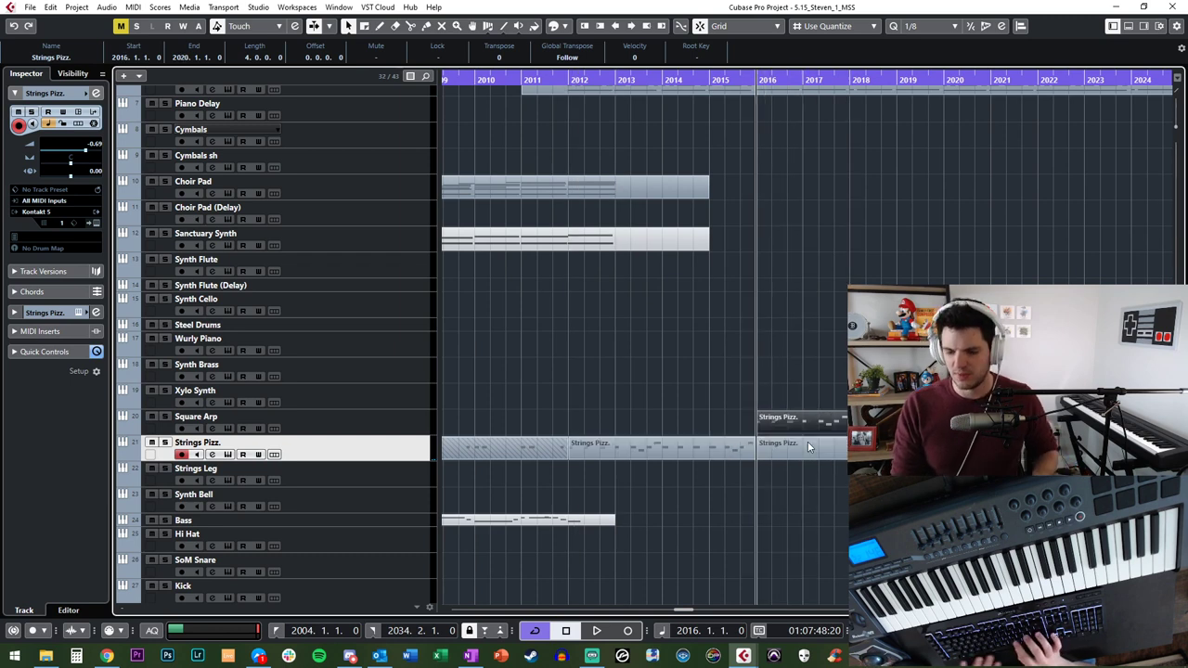
key(ctrl+Down)
Step: Transpose all notes of the copied Strings Pizz. part at bar 2016 upward, putting its first note on G1
double_click(808, 446)
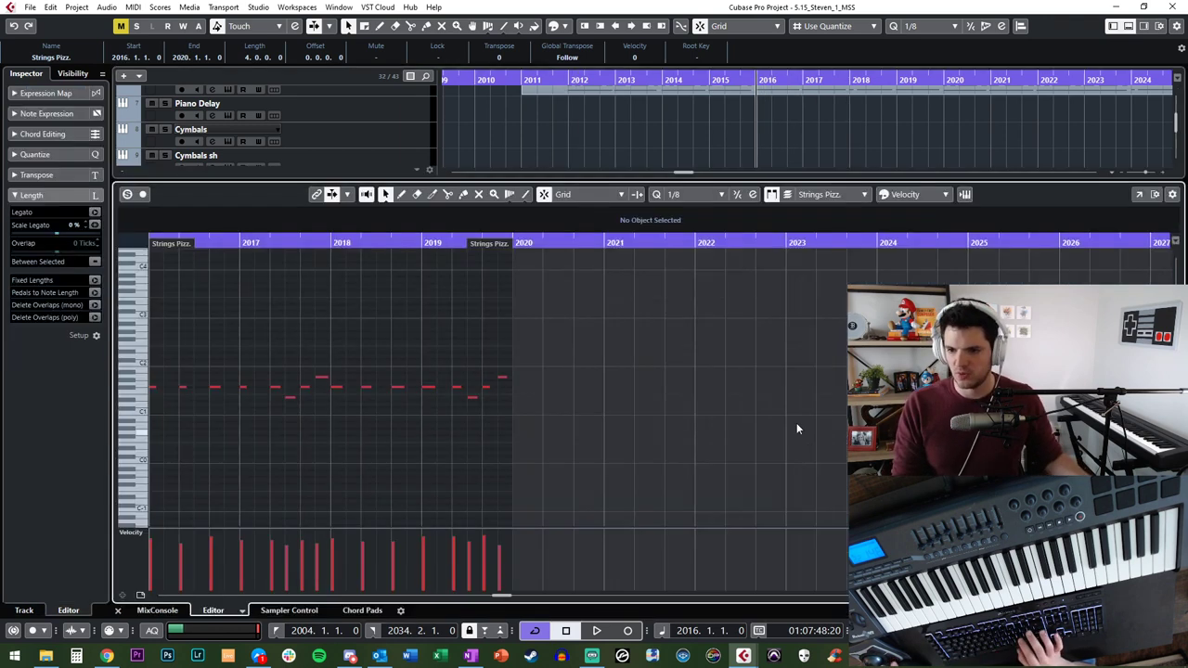
drag(664, 483, 214, 288)
key(Up)
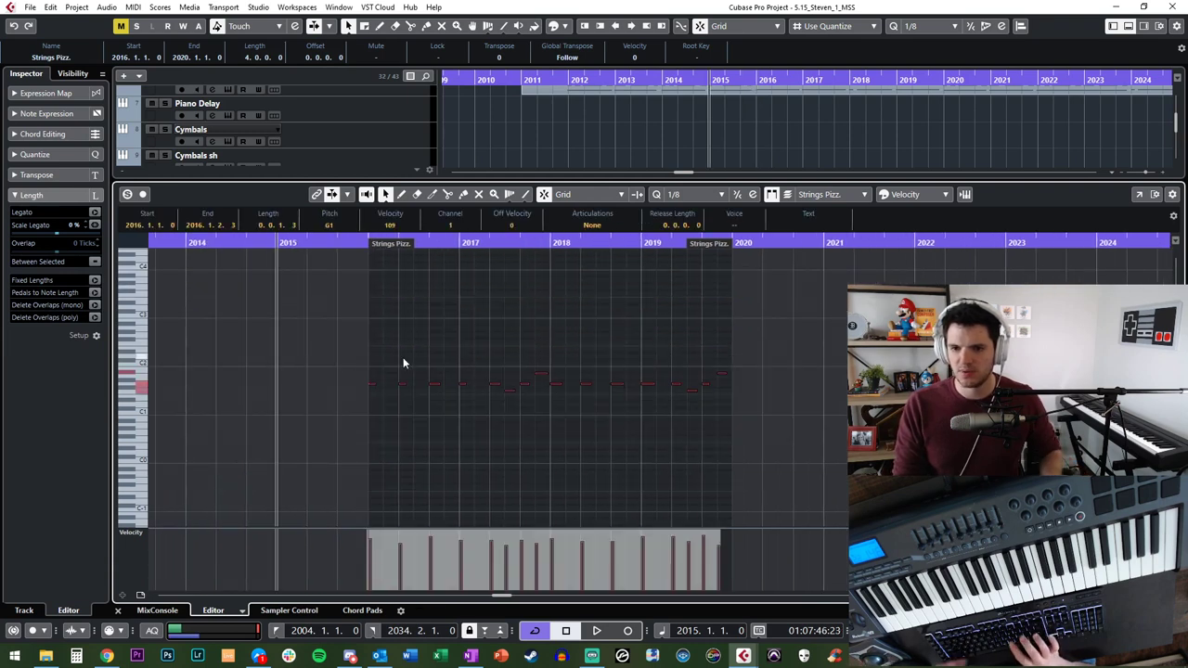
Step: Play the transposed Strings Pizz. copy from bar 2015 to about bar 2018, close the editor and move the playhead back toward bar 2016
key(space)
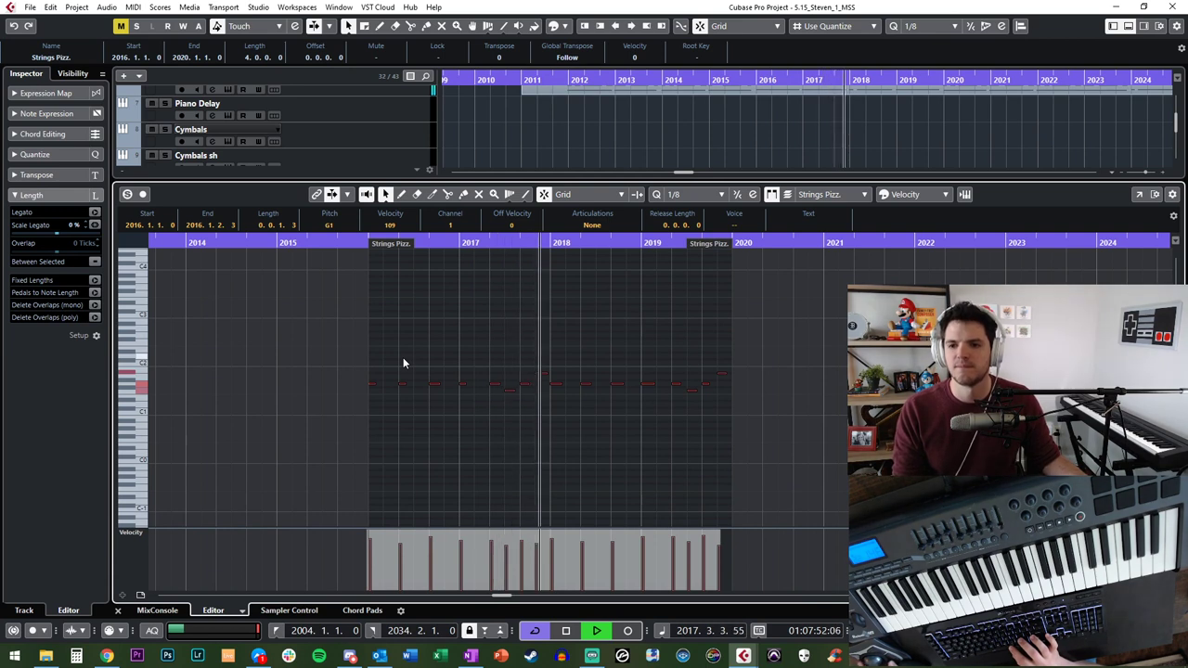
key(space)
key(ctrl+e)
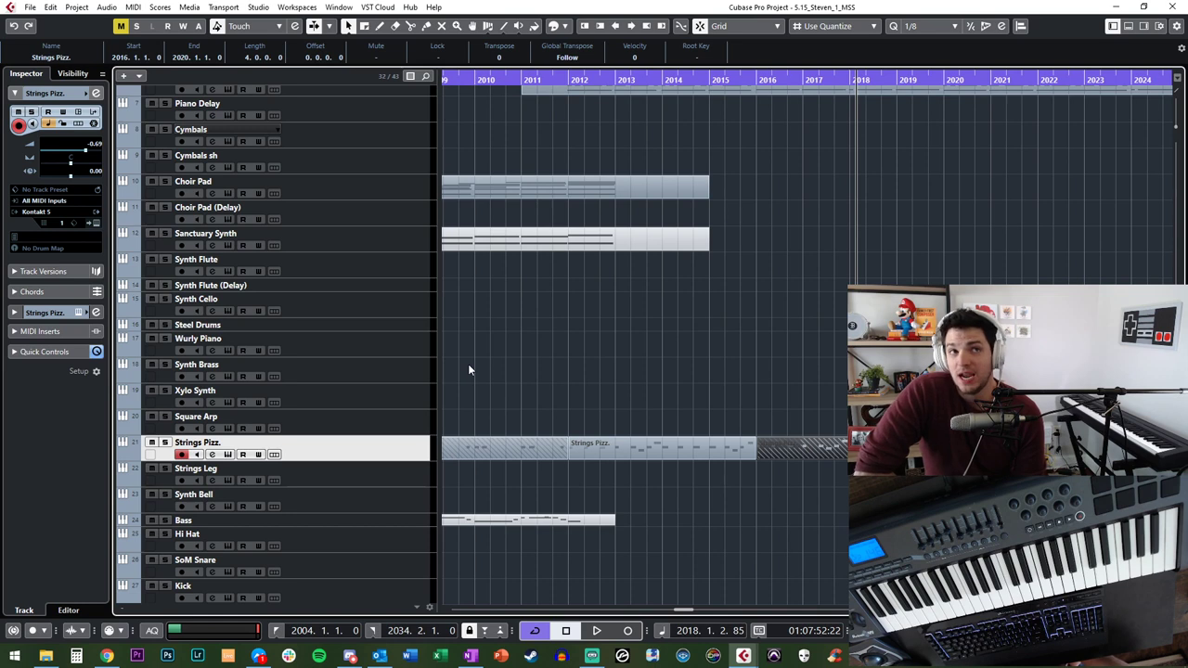
key(KP_Subtract)
key(KP_Subtract)
key(KP_Subtract)
key(KP_Subtract)
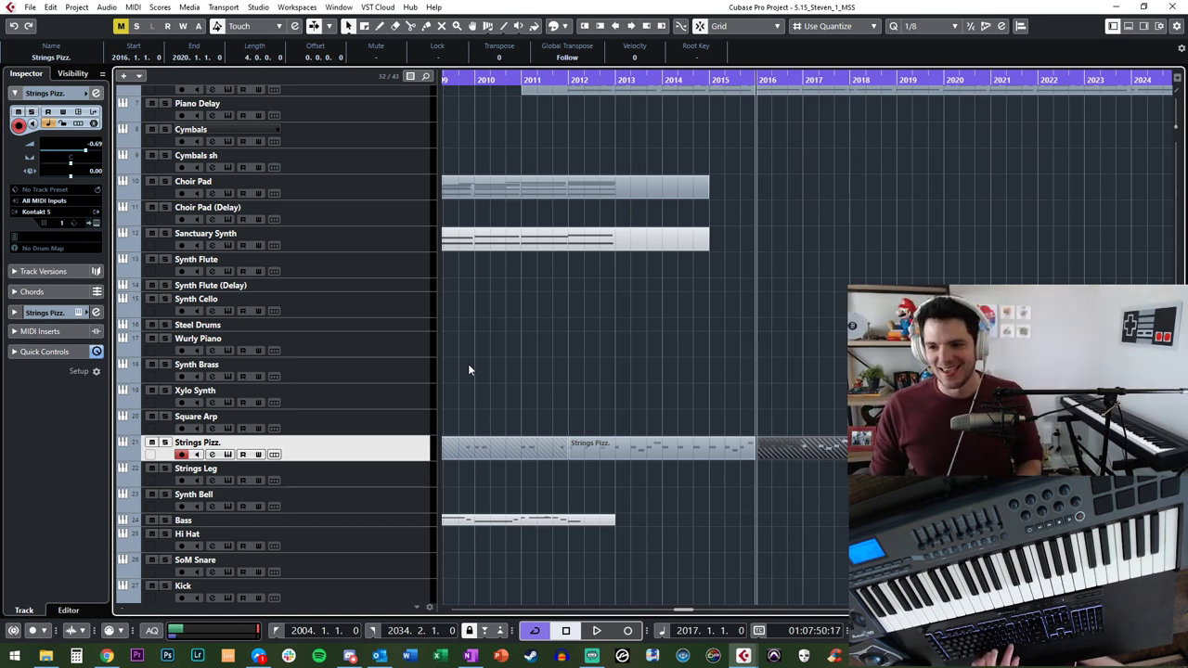
key(KP_Add)
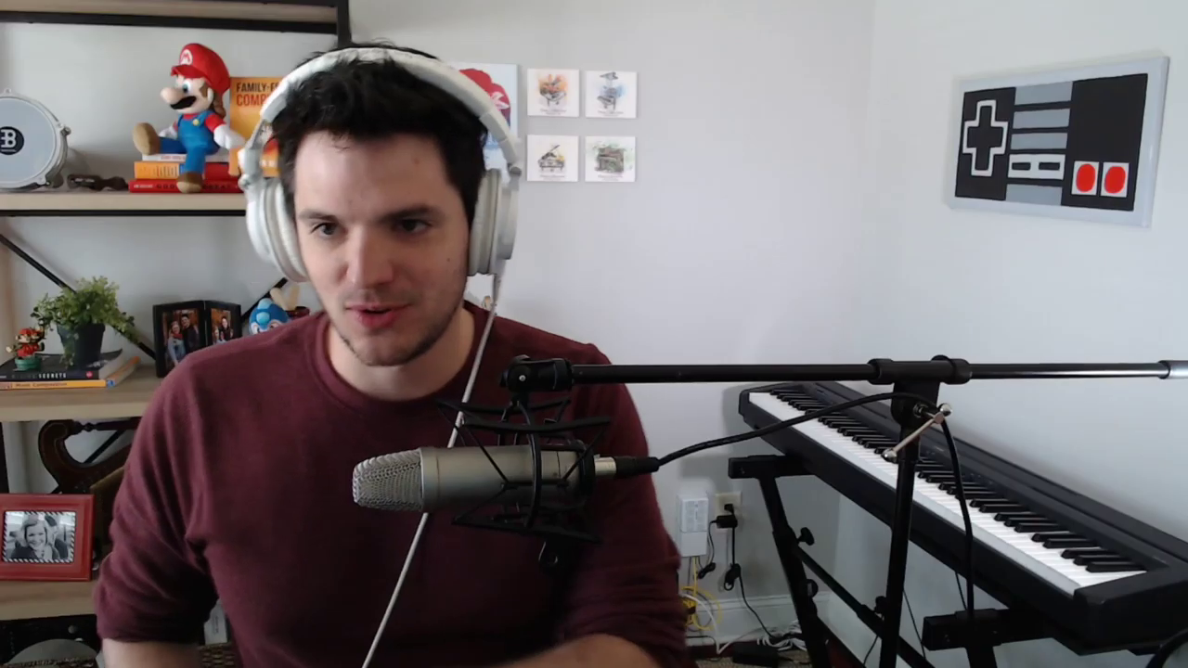
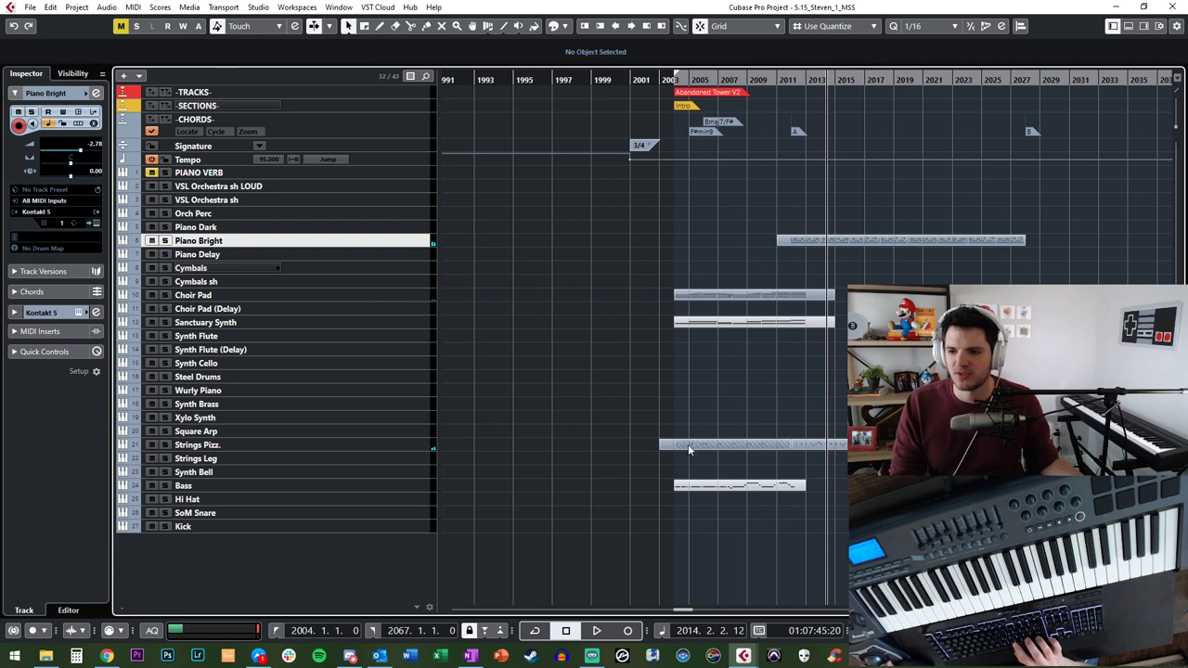
Step: Glue the Strings Pizz. parts into a single part and move the playhead back to bar 2003
click(767, 446)
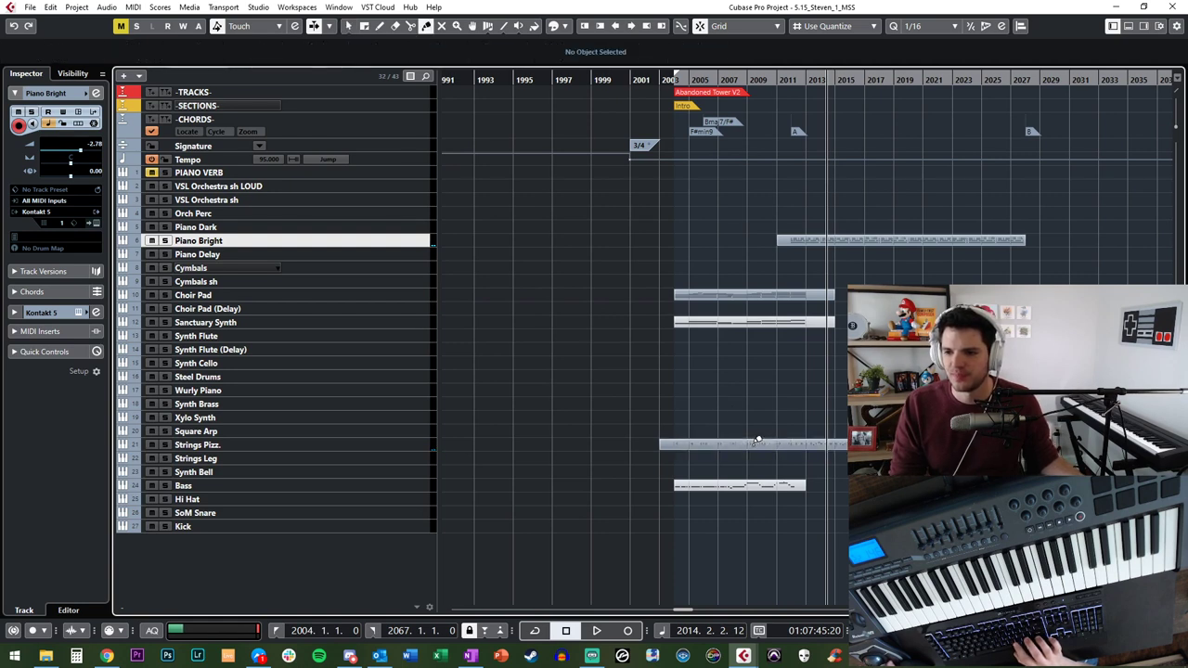
key(KP_Subtract)
key(KP_Subtract)
key(KP_Subtract)
key(KP_Subtract)
key(KP_Subtract)
key(KP_Subtract)
key(KP_1)
key(KP_Subtract)
Step: Unmute the existing part on the Bass track and return to the selection tool
click(376, 489)
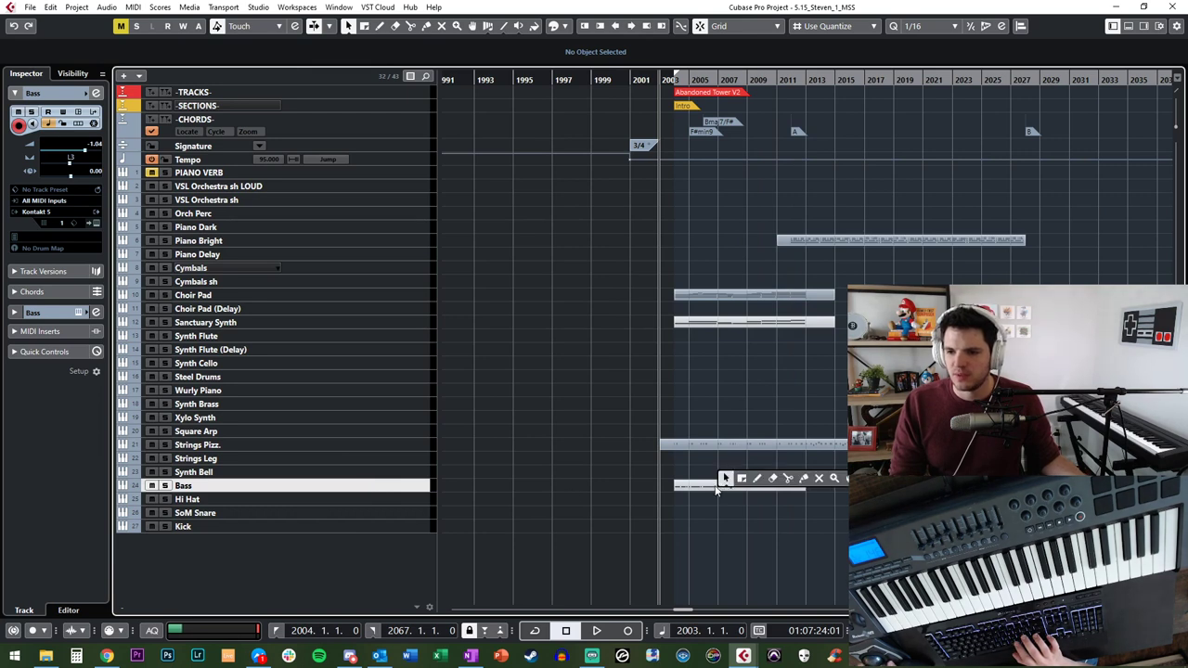
right_click(792, 483)
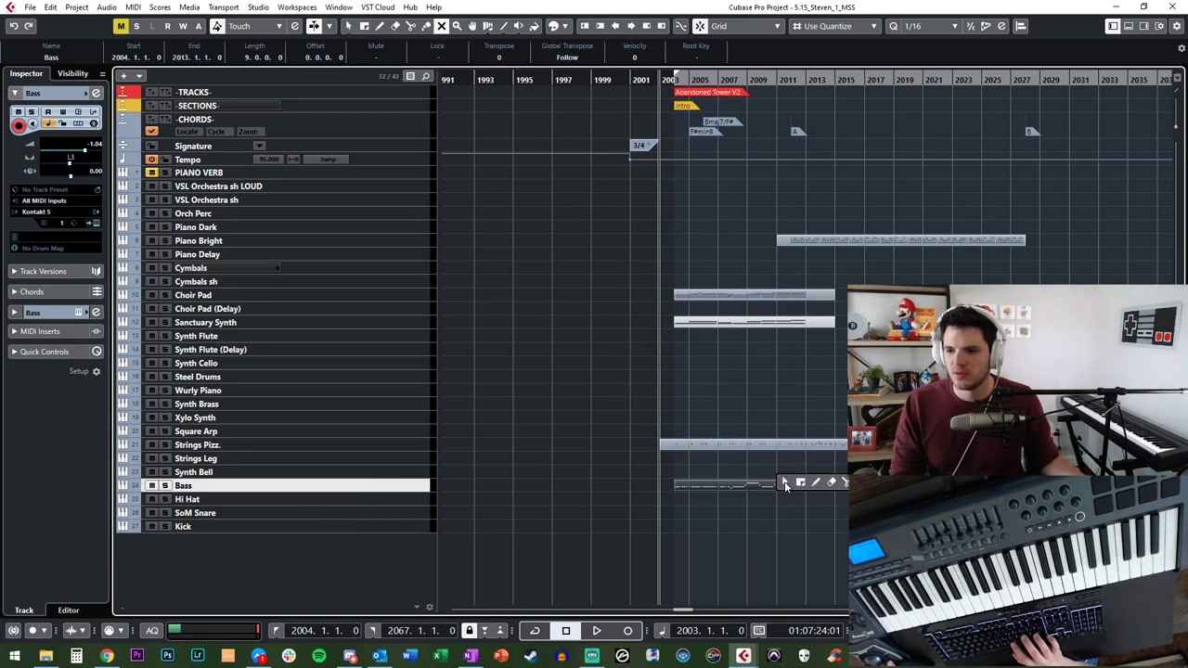
click(785, 482)
Step: Play the unmuted Bass part together with Strings Pizz. from its start at bar 2004 to about bar 2009
key(KP_Subtract)
key(KP_1)
key(space)
key(h)
key(h)
key(shift+h)
key(shift+h)
key(shift+h)
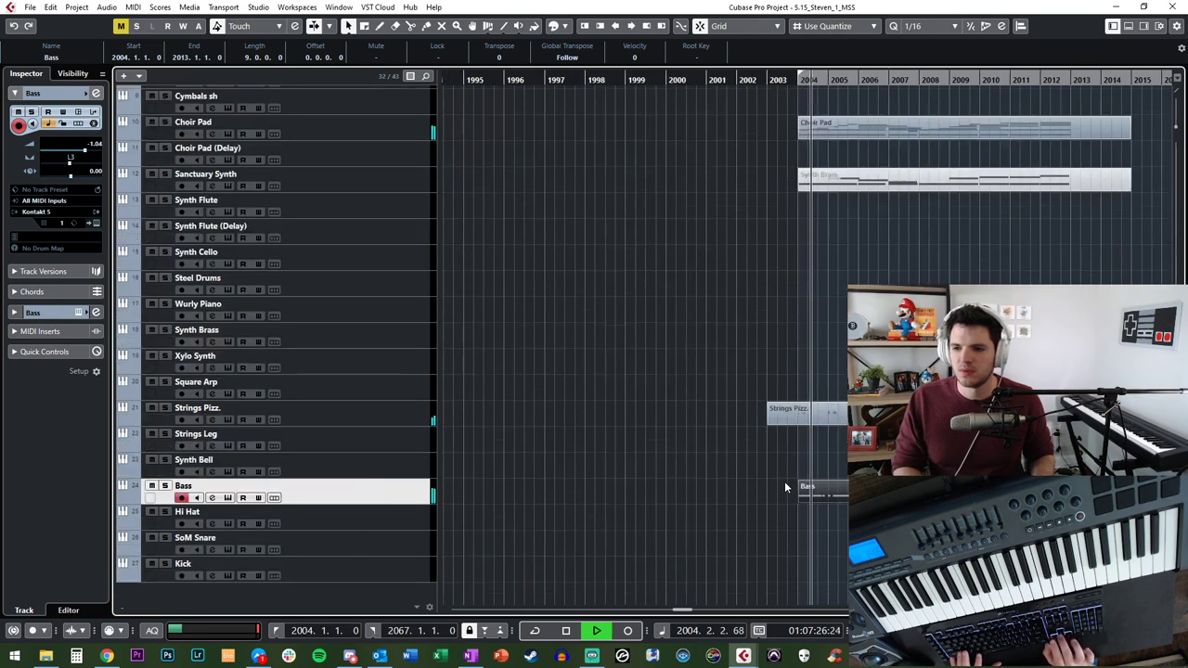
key(shift+g)
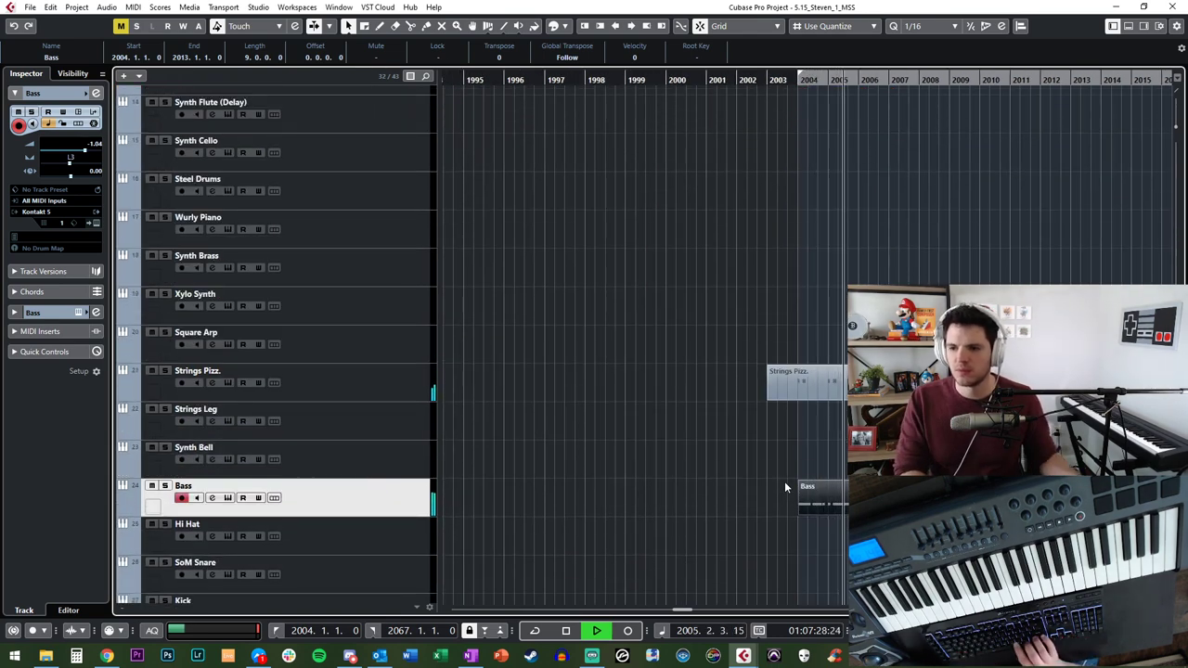
scroll(785, 488, right, 2)
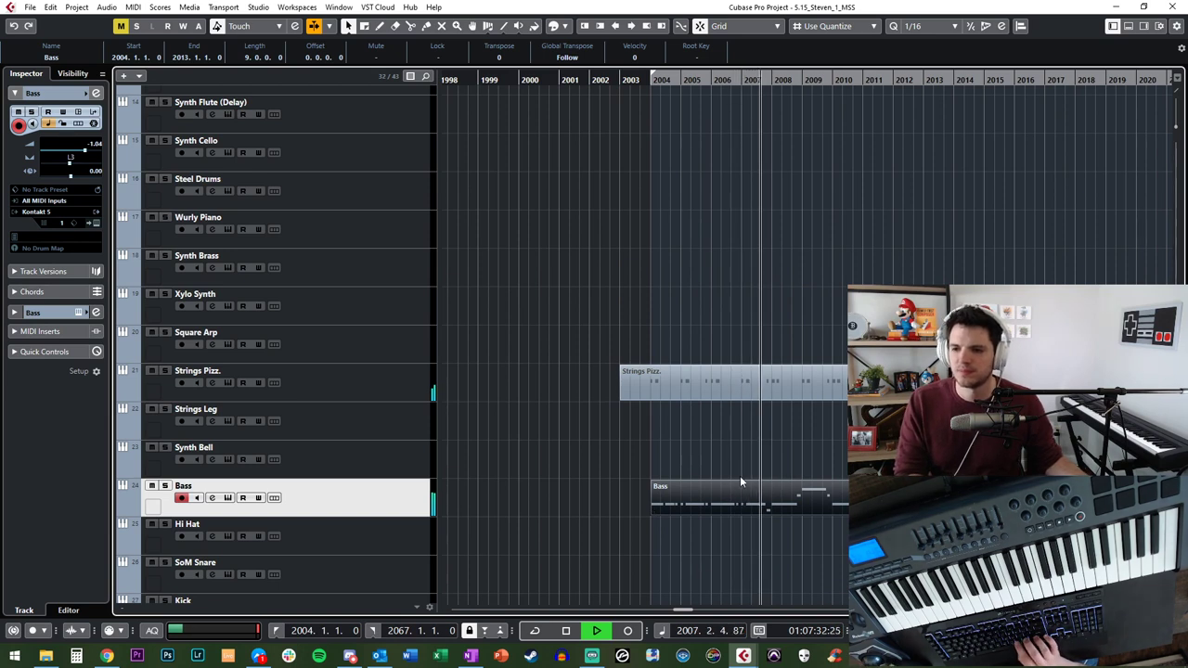
scroll(740, 476, right, 3)
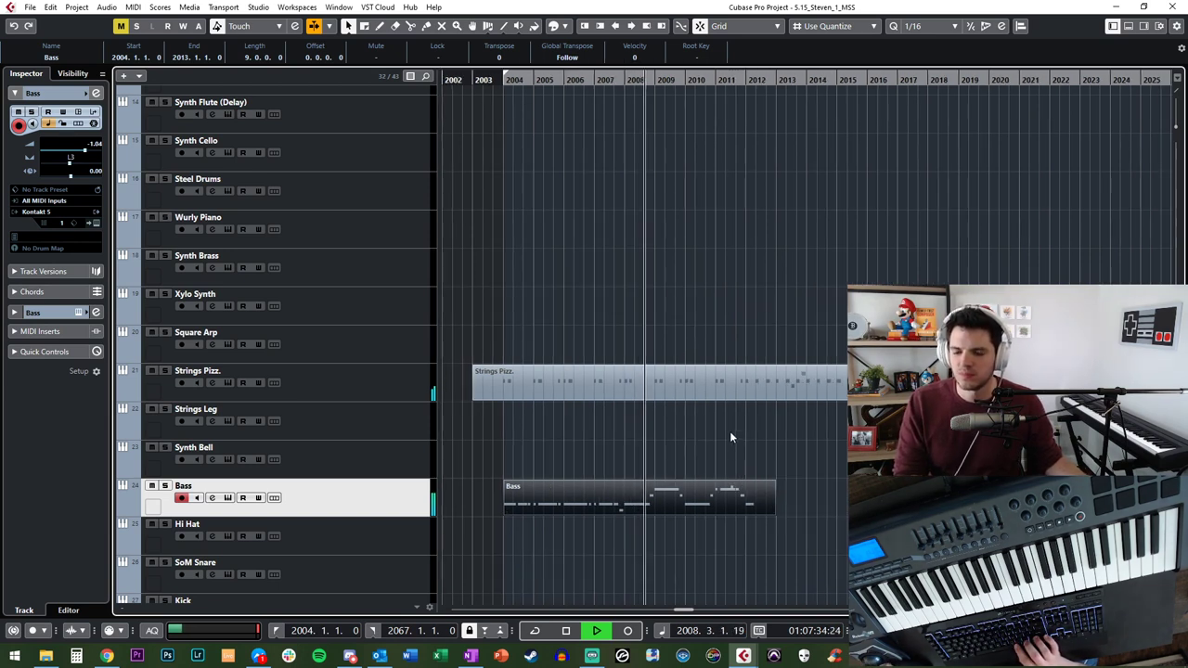
key(space)
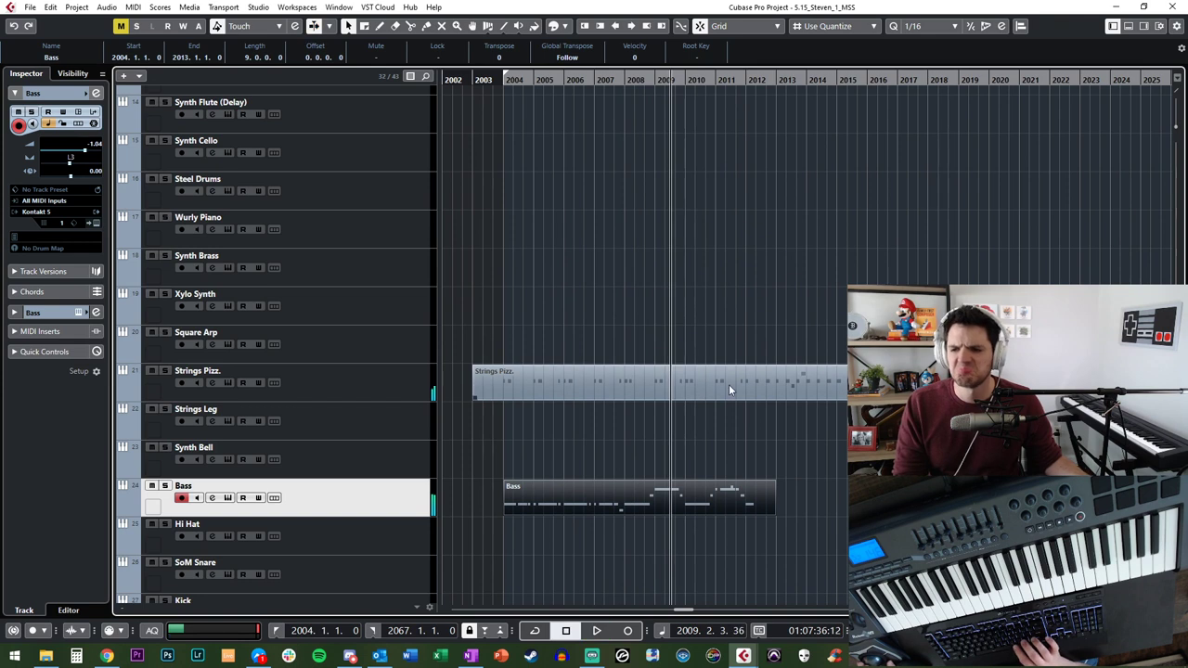
Step: Move the playhead forward to bar 2013 and set the project quantize value to 1/4
key(KP_Add)
key(KP_Add)
key(KP_Add)
key(KP_Add)
key(KP_Add)
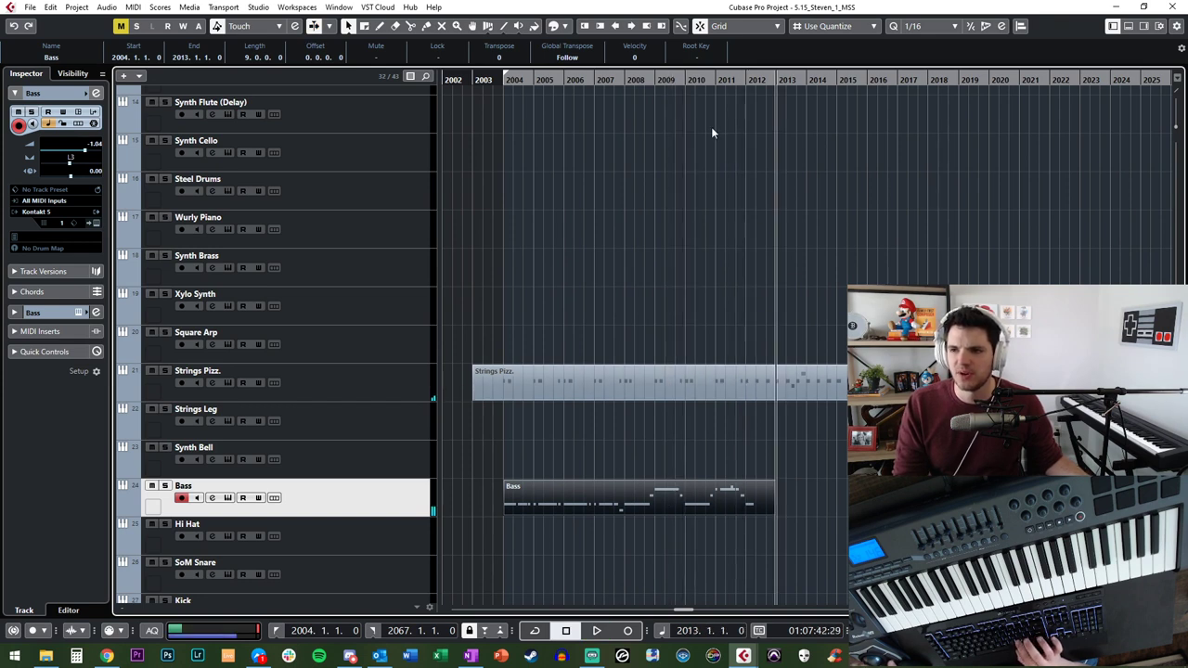
click(938, 31)
click(919, 72)
Step: Split the Strings Pizz. part at bar 2012 and delete the section before the cut
key(KP_Subtract)
key(KP_Subtract)
key(space)
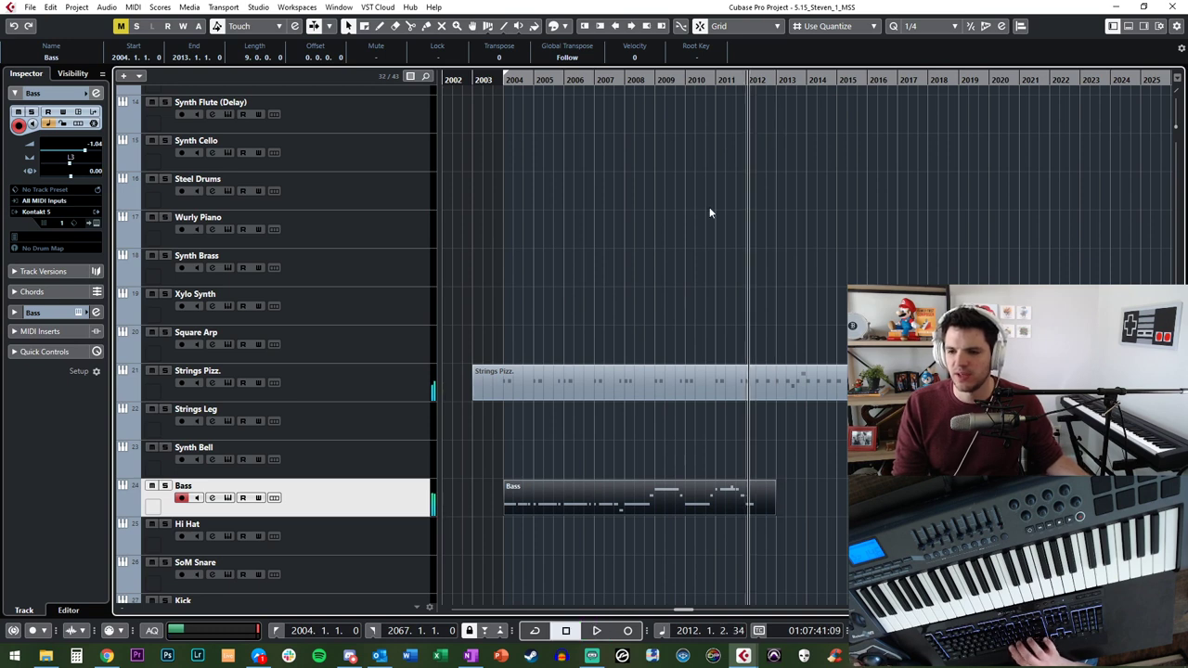
key(space)
alt+click(746, 388)
click(720, 388)
key(Delete)
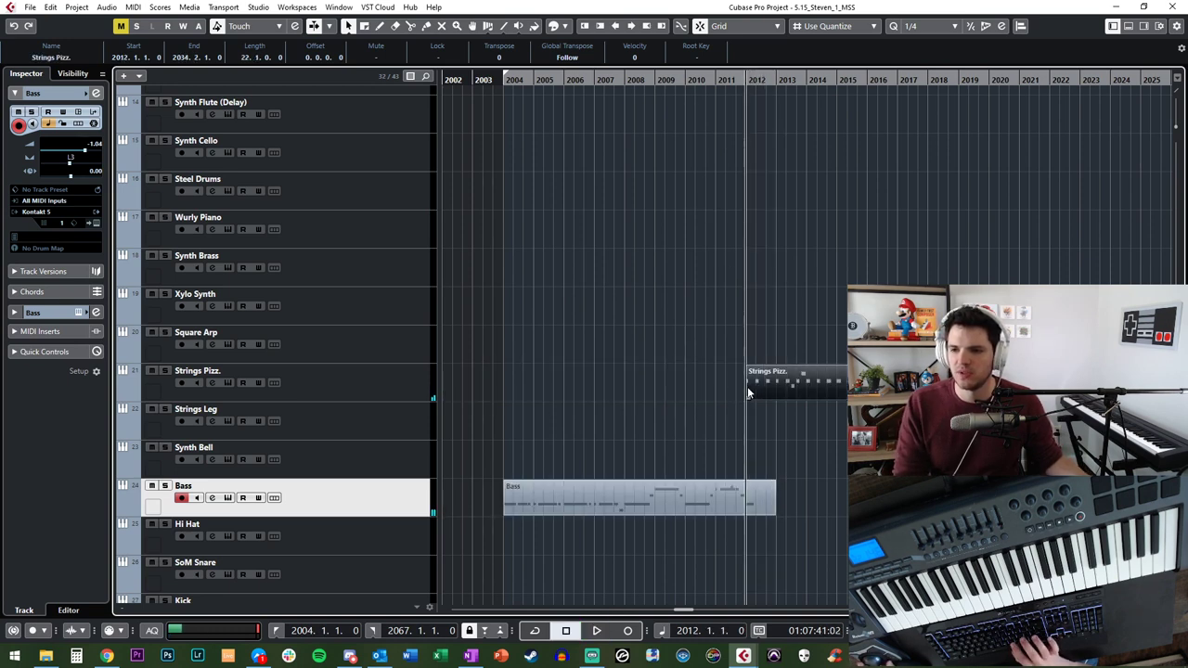
Step: Play the Bass line without the pizzicato from bar 2008 to about bar 2012
key(KP_Subtract)
key(KP_Subtract)
key(KP_Subtract)
key(KP_Subtract)
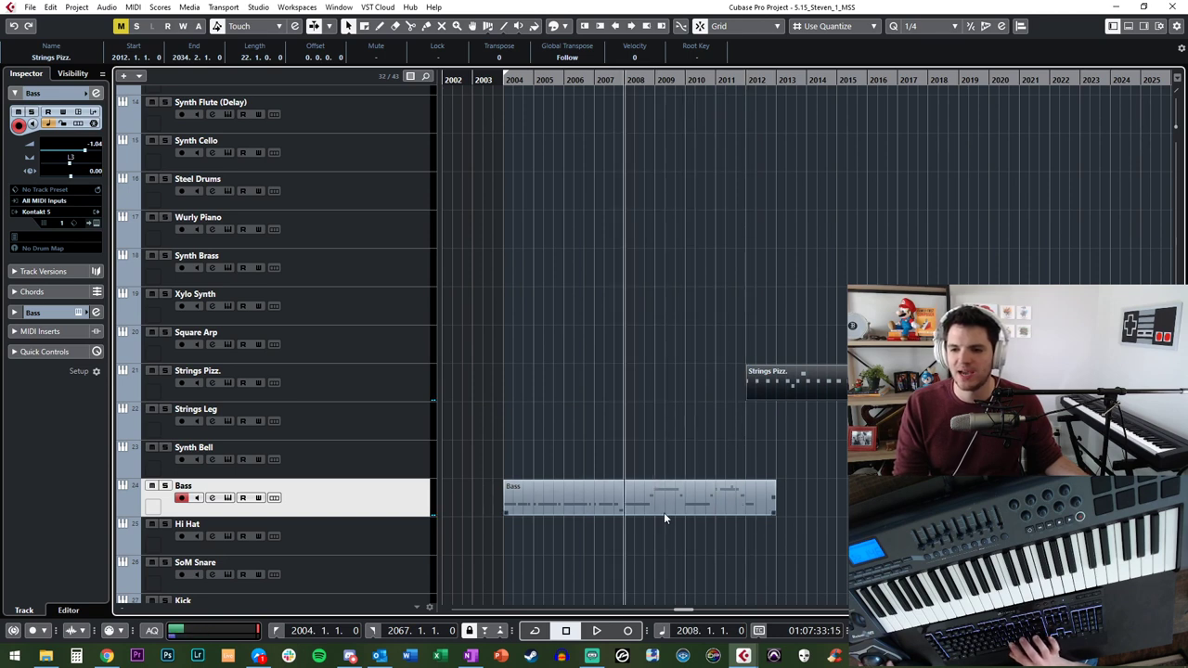
key(space)
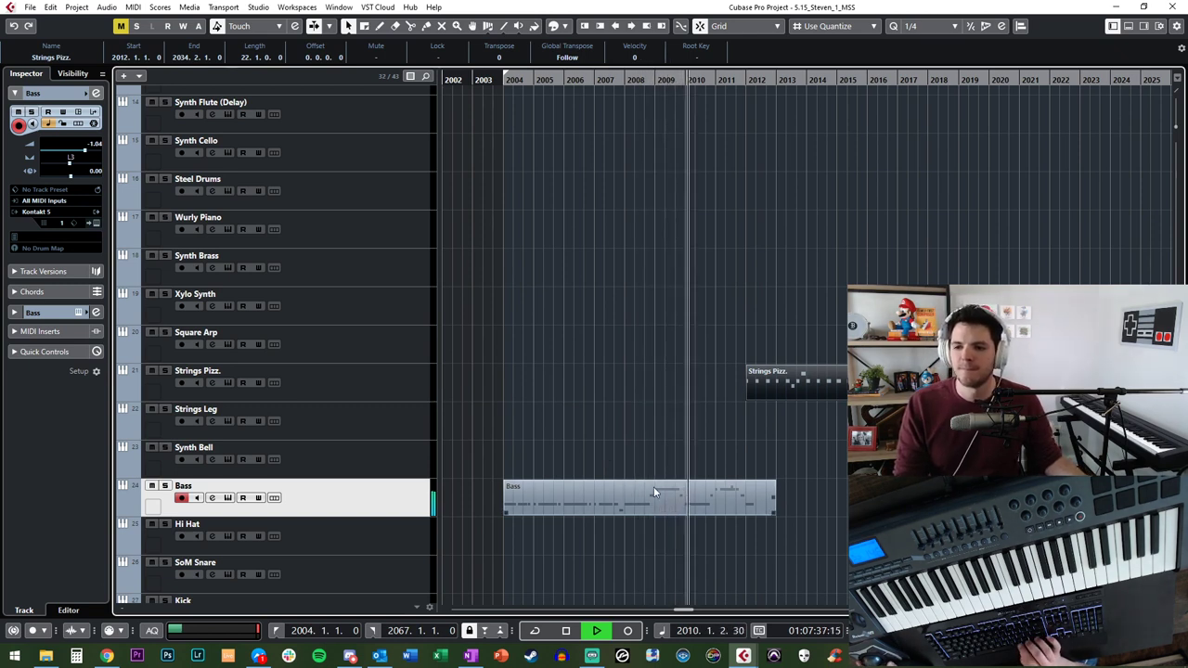
key(f)
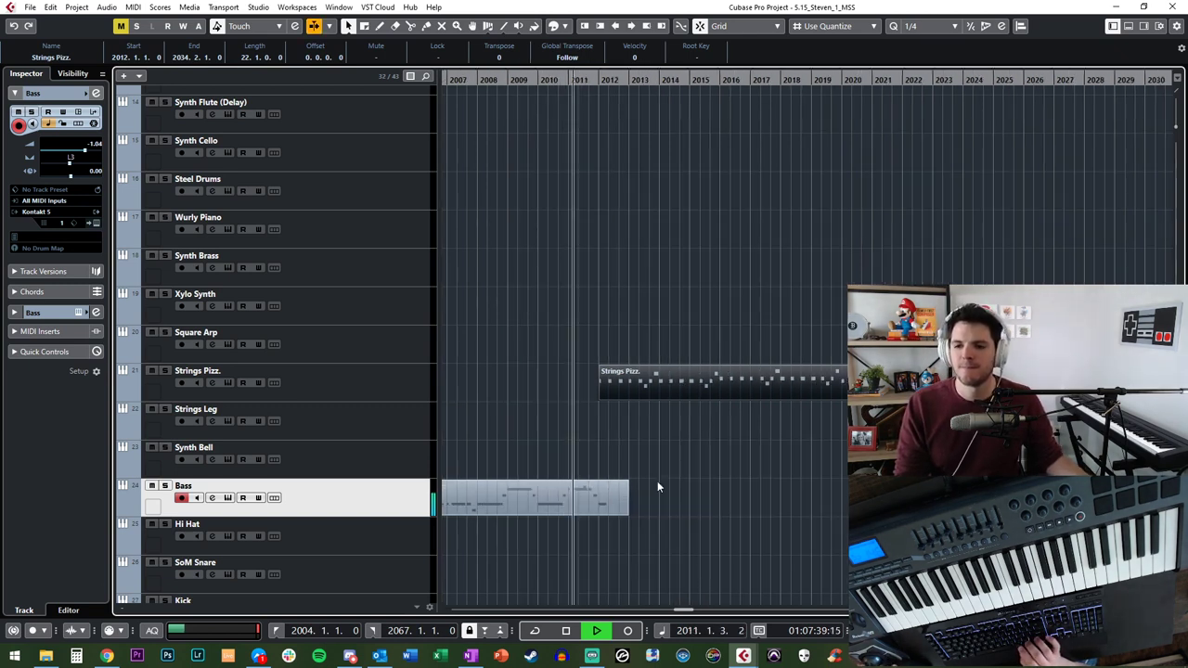
key(space)
Step: Open the Bass part in the note editor and listen to its phrase in bar 2011
double_click(561, 502)
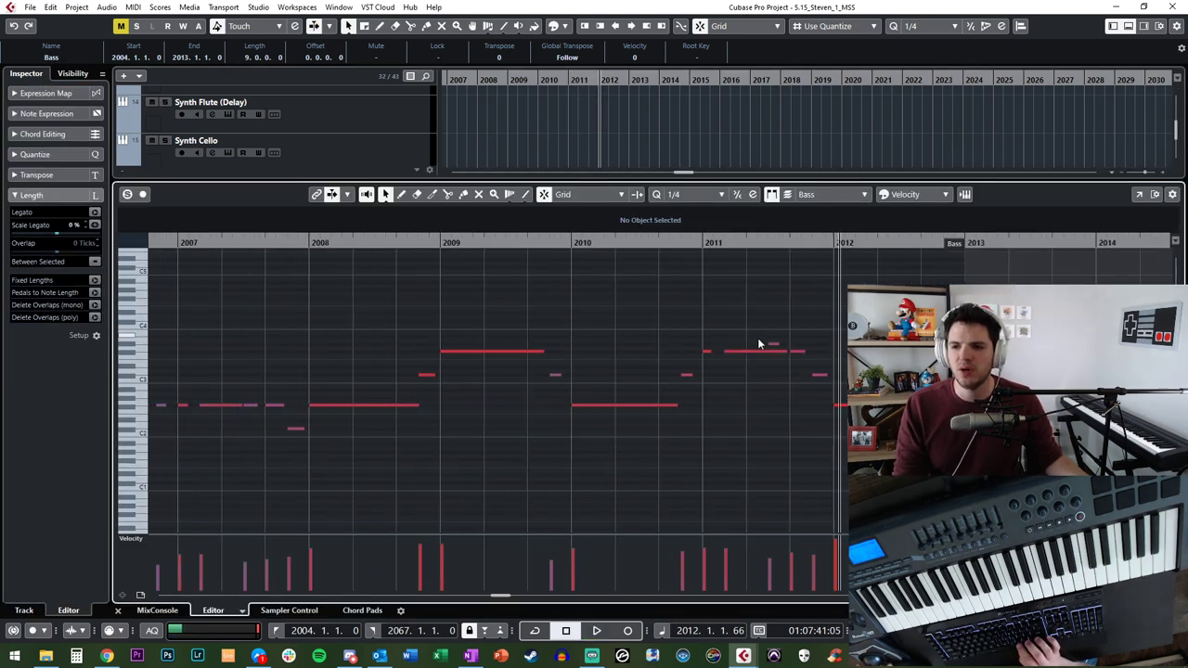
key(space)
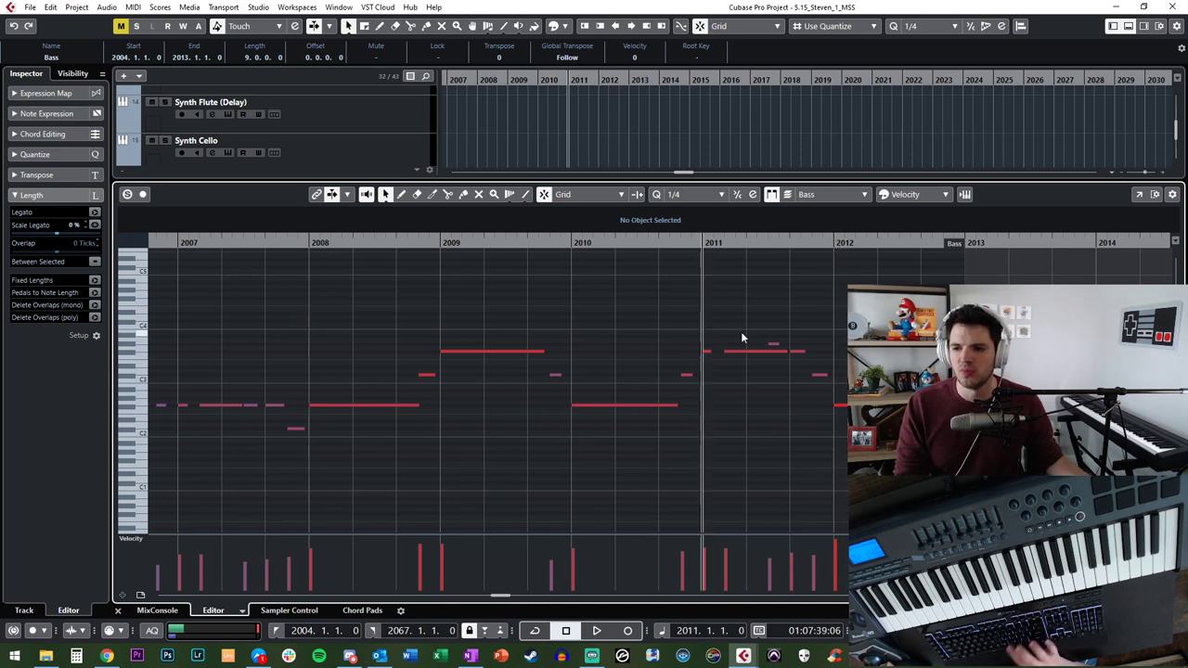
key(space)
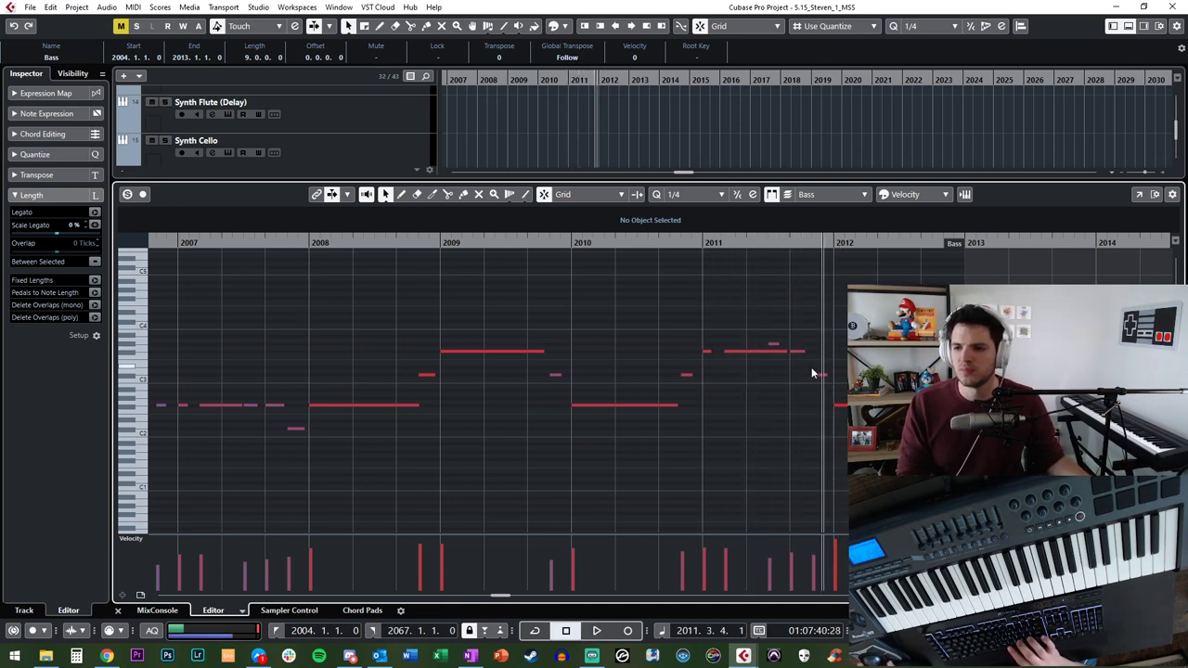
drag(727, 338, 744, 338)
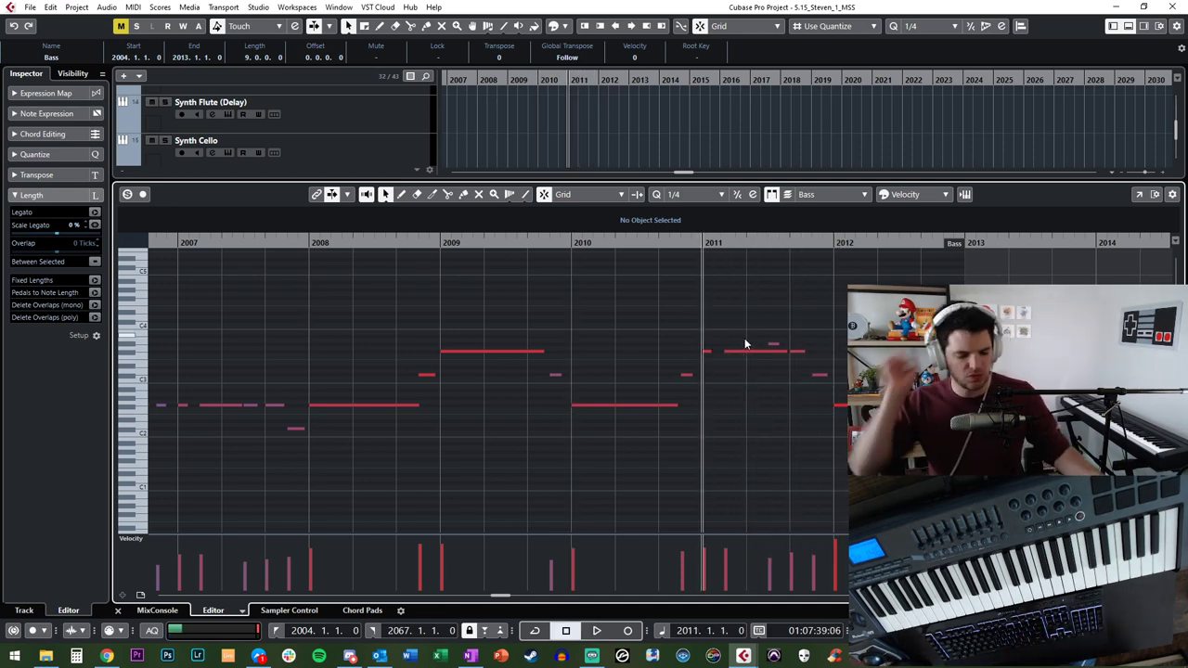
key(ctrl+e)
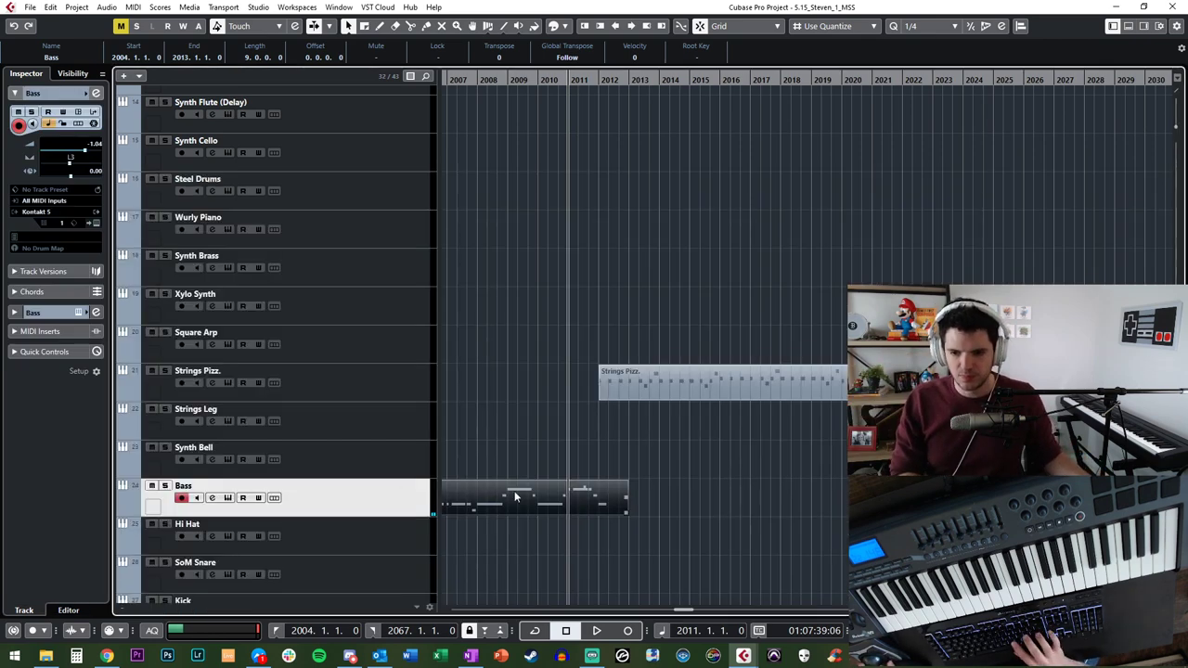
key(ctrl+e)
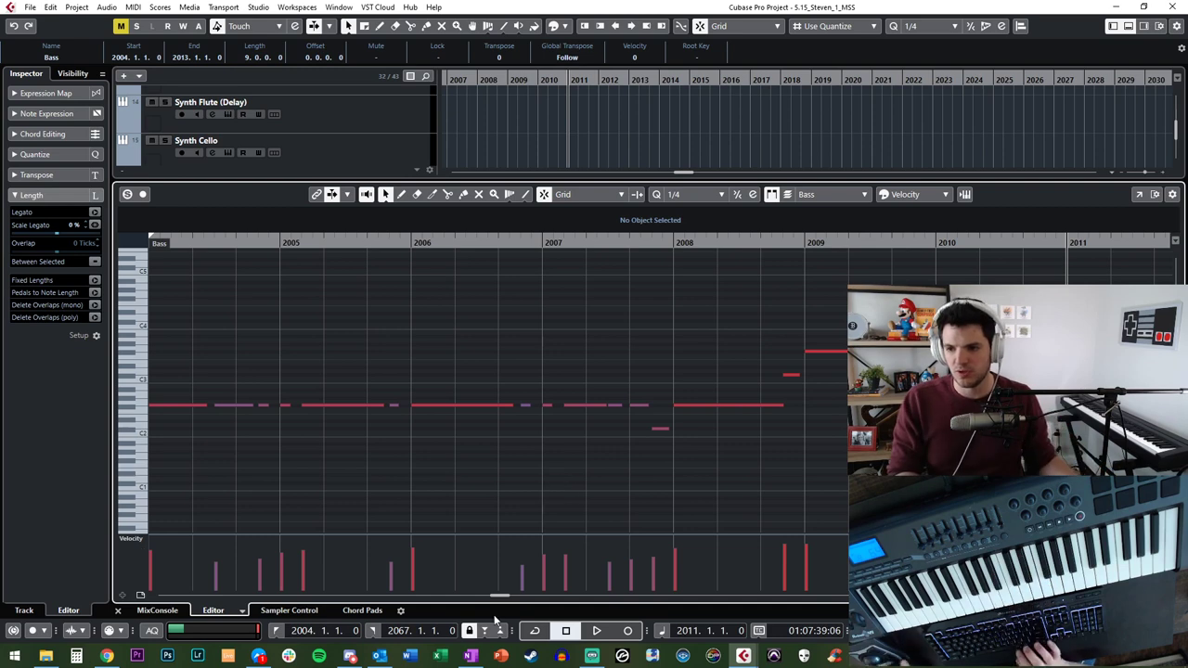
Step: Play the Bass part from bar 2009 and delete all its notes from bar 2011 onward
scroll(594, 408, right, 5)
key(KP_Subtract)
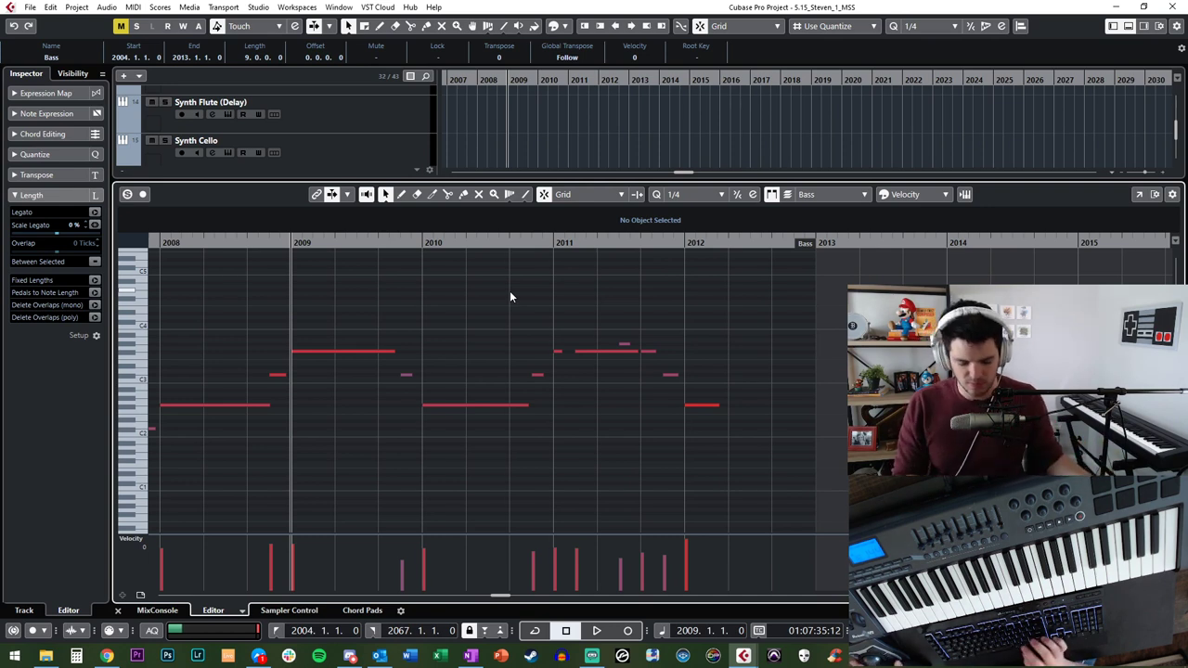
key(space)
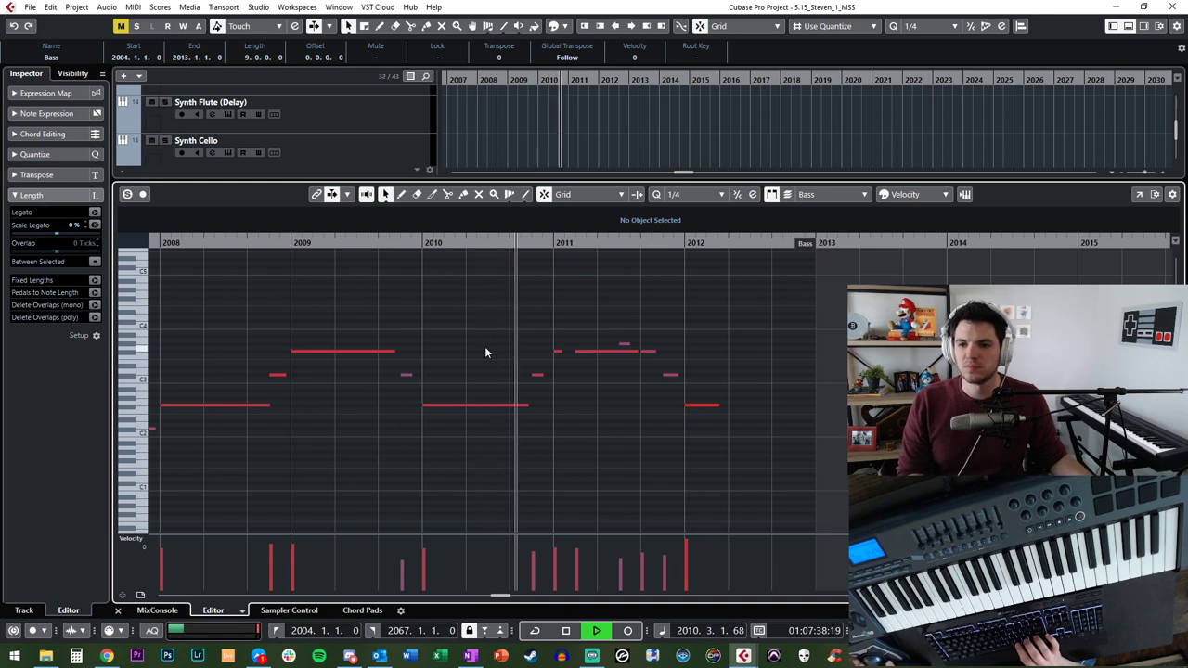
key(space)
drag(554, 327, 828, 410)
key(Delete)
key(KP_Subtract)
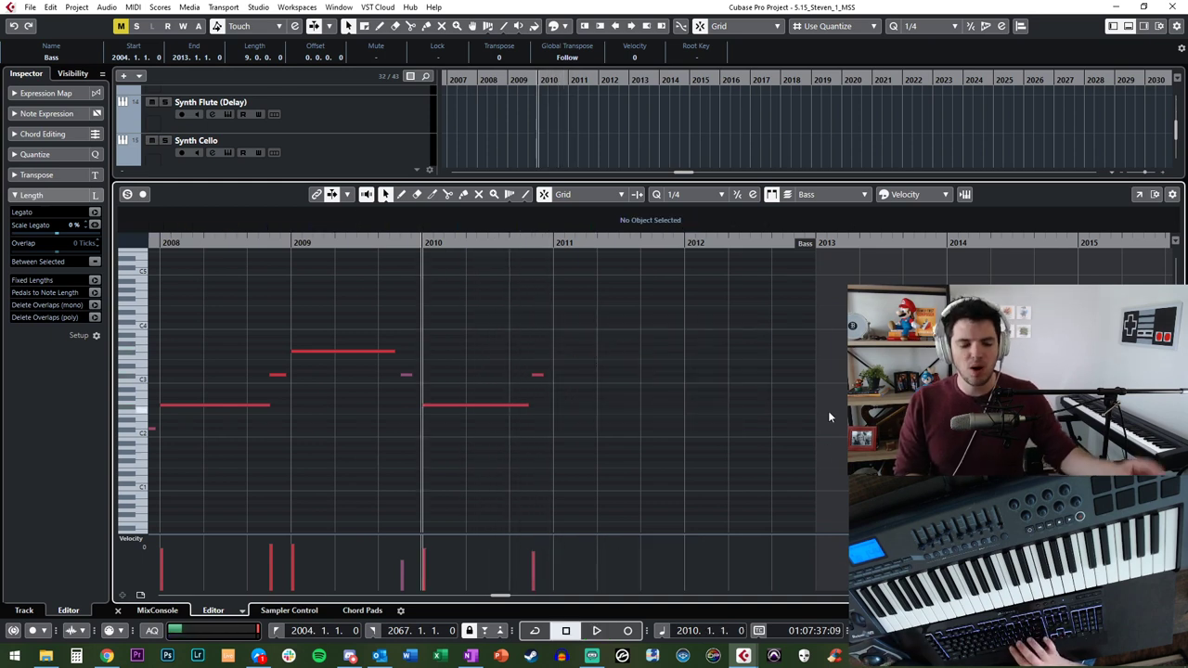
key(KP_Multiply)
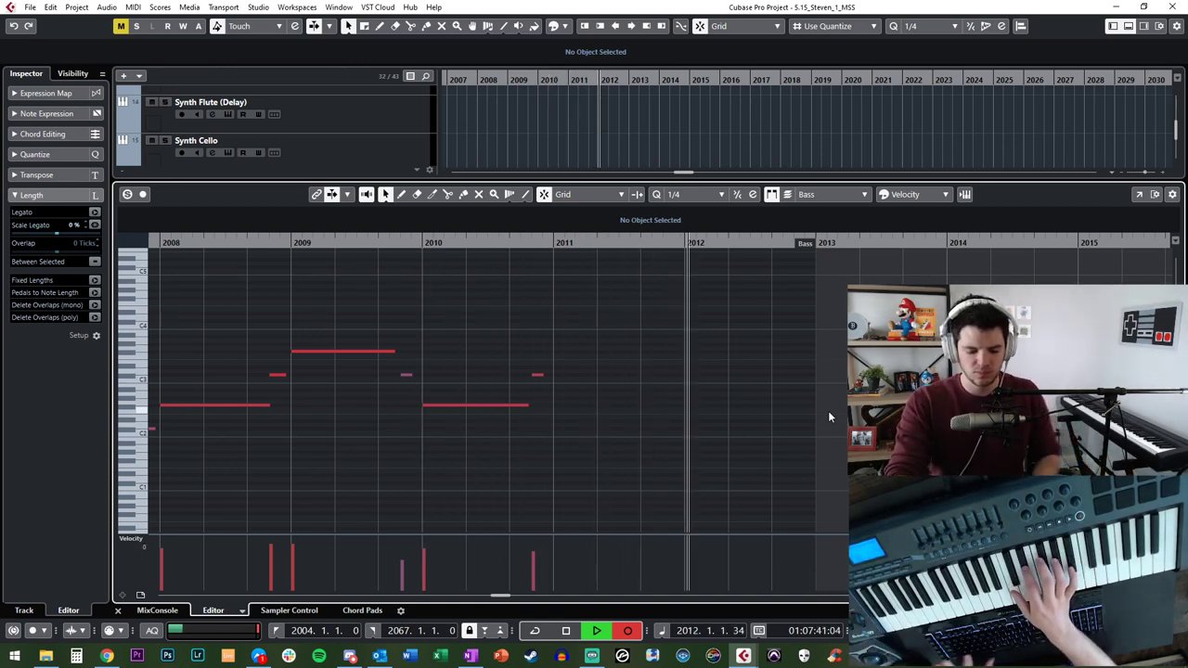
key(space)
key(ctrl+z)
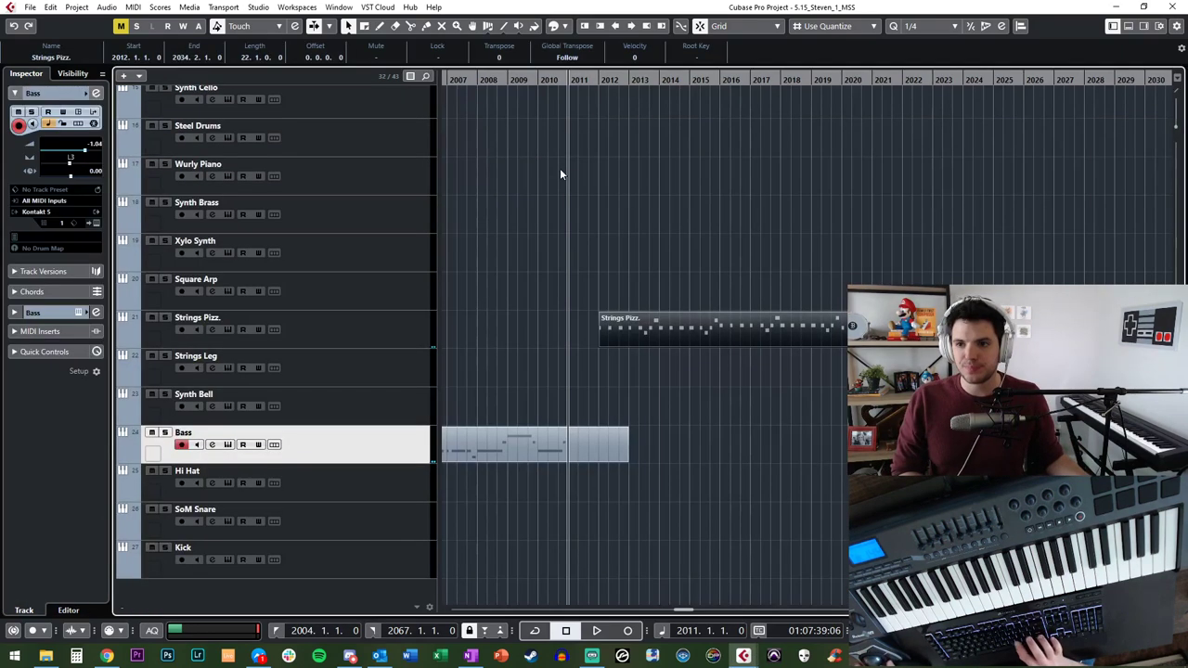
Step: Rehearse the Bass ending from bar 2011, record a new take for bars 2011 and 2012, and close the editor
double_click(542, 455)
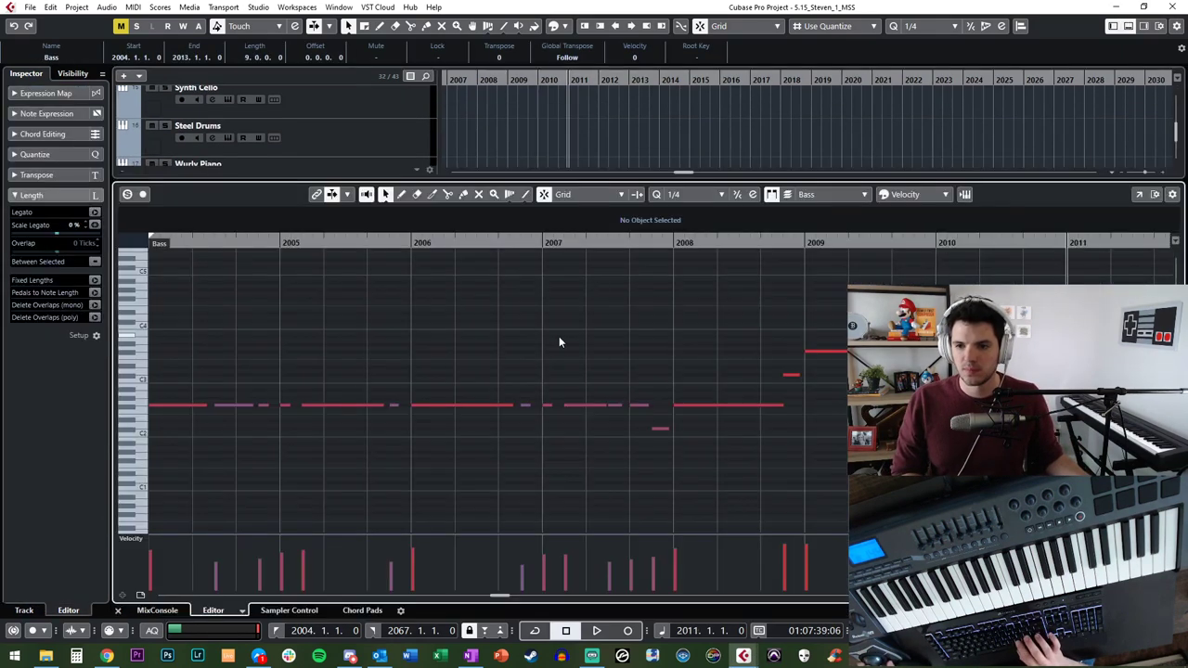
key(space)
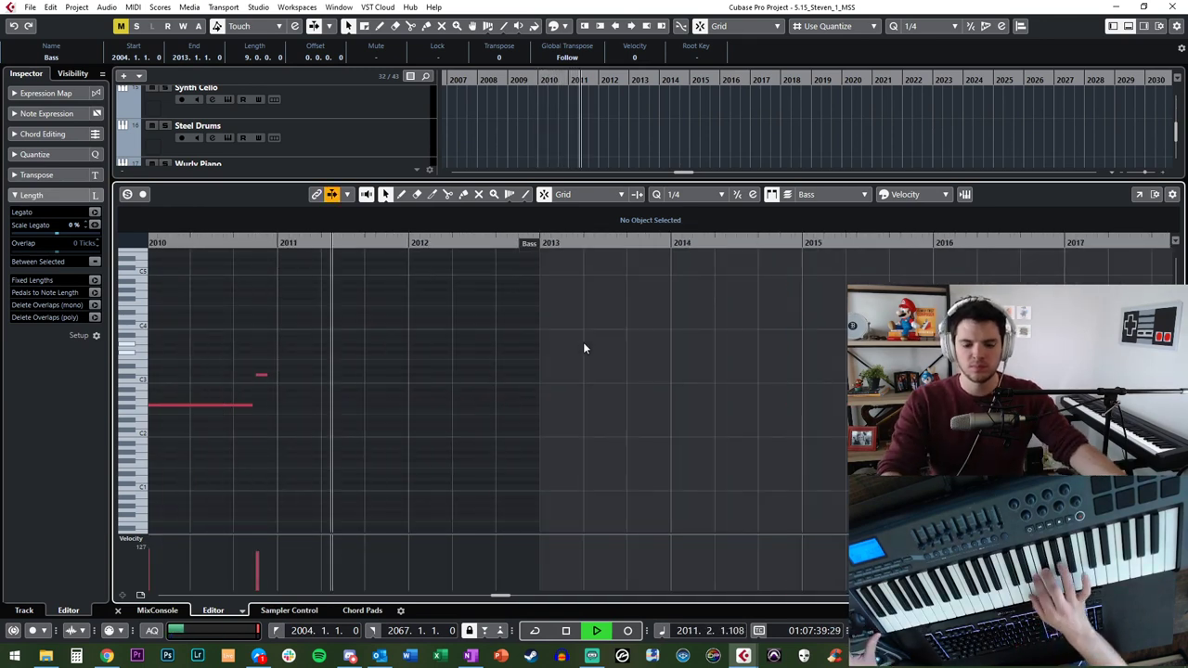
key(space)
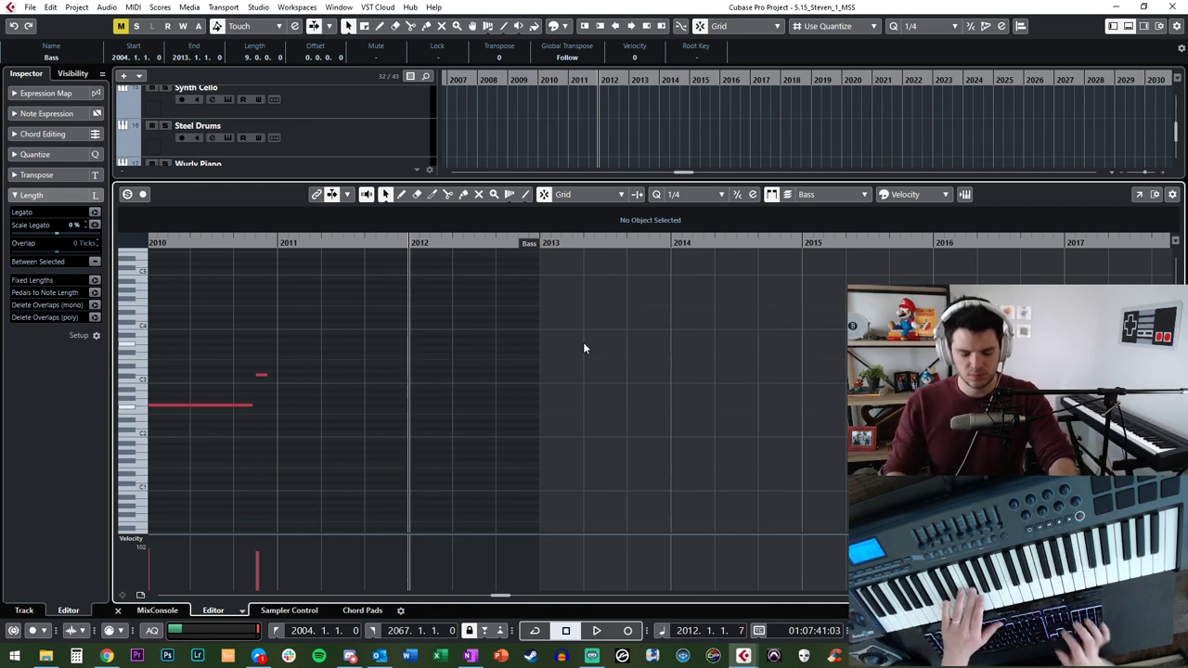
key(KP_Multiply)
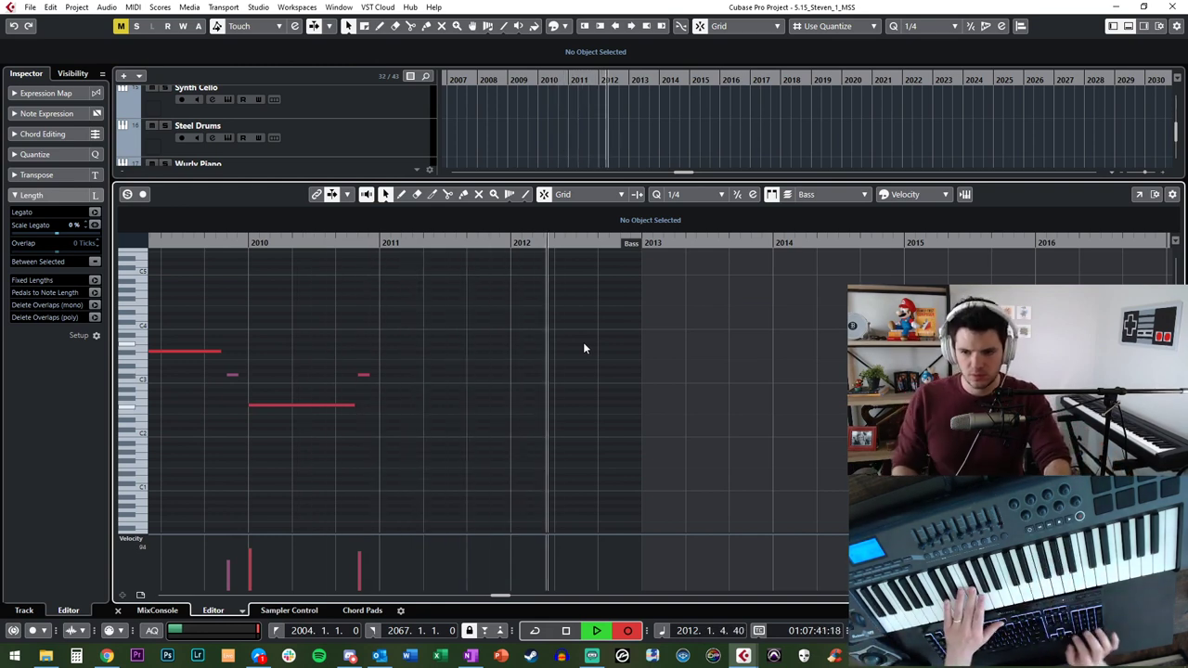
key(space)
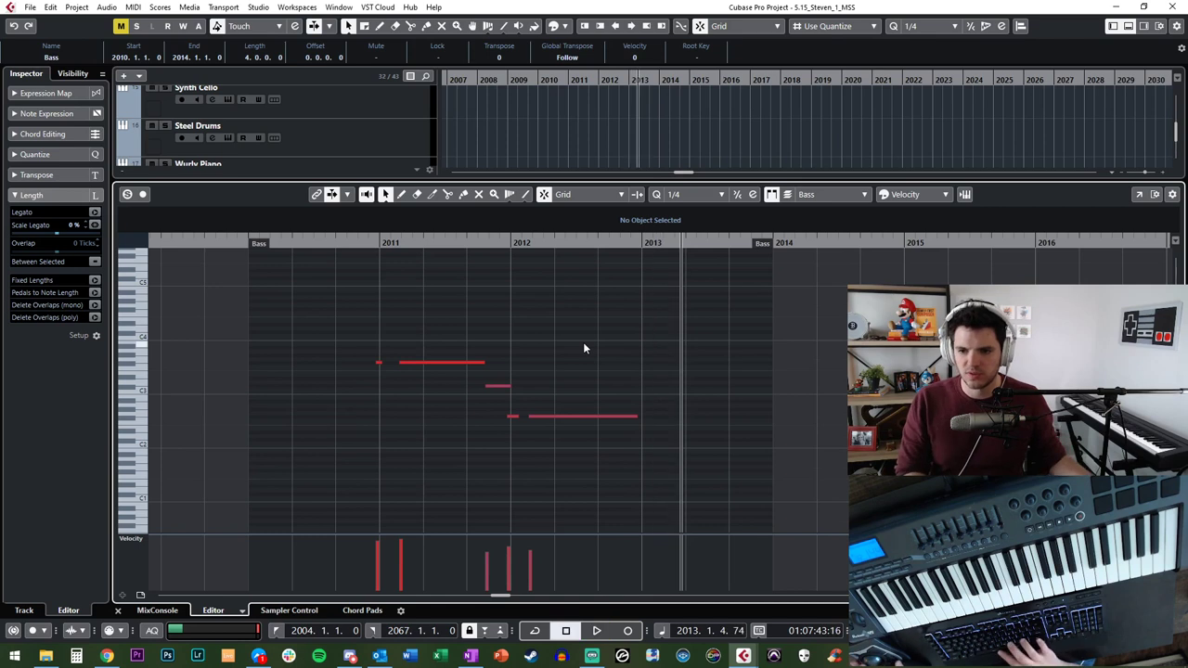
key(ctrl+e)
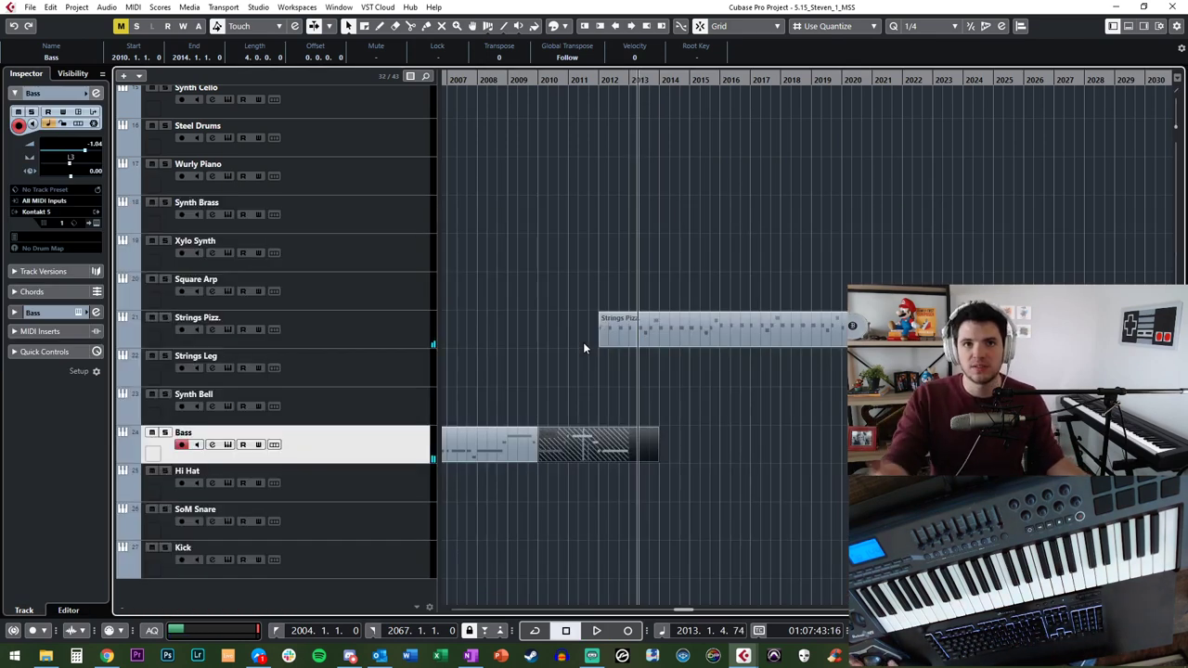
Step: Glue the new Bass take starting at bar 2010 to the earlier Bass part
click(571, 445)
right_click(571, 445)
click(655, 438)
click(505, 442)
Step: Quantize the Bass notes from the end of bar 2009 onward to 1/8 and start playback near bar 2010
double_click(504, 448)
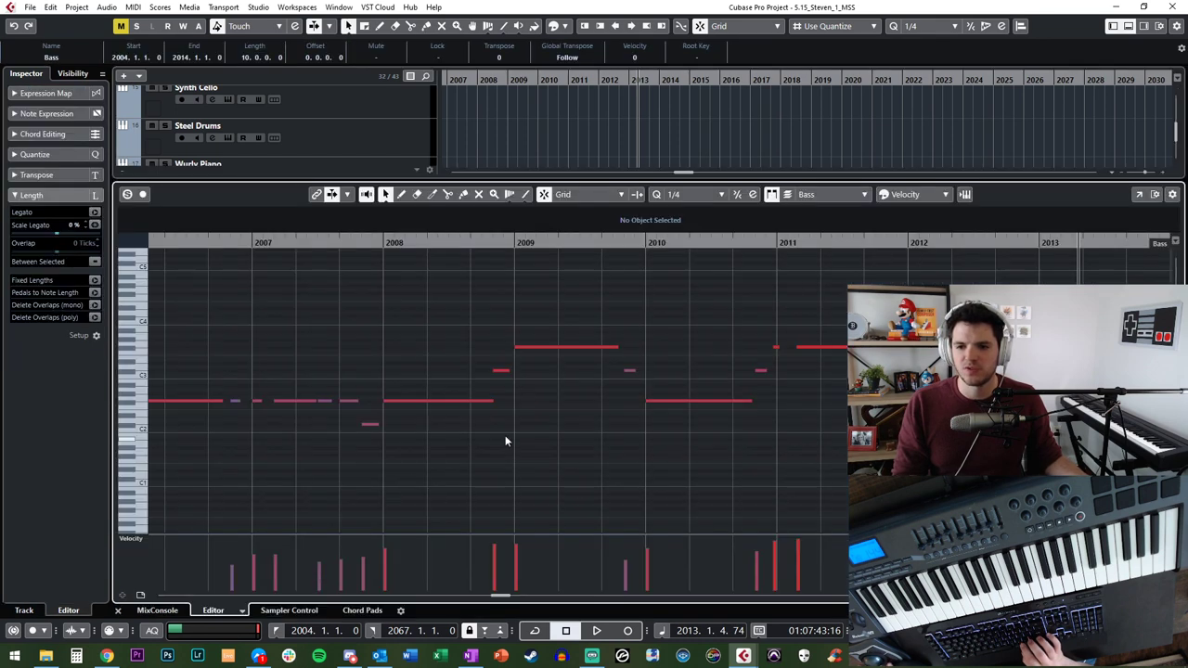
drag(720, 417, 312, 296)
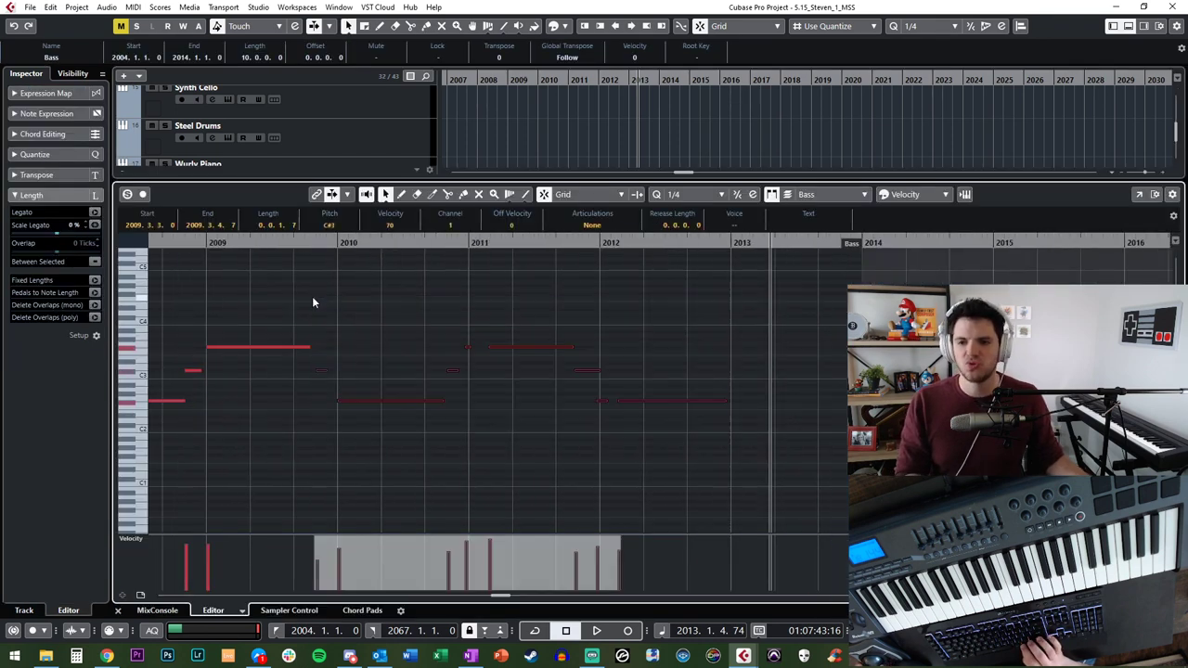
click(675, 195)
click(691, 267)
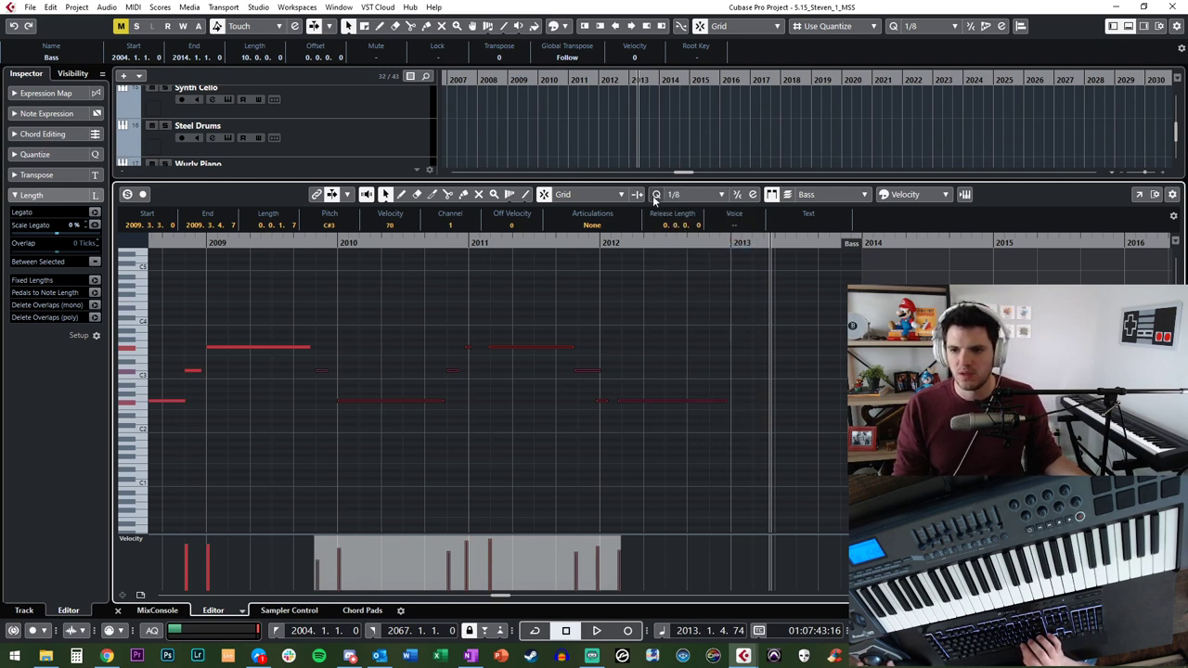
key(b)
key(b)
key(b)
key(space)
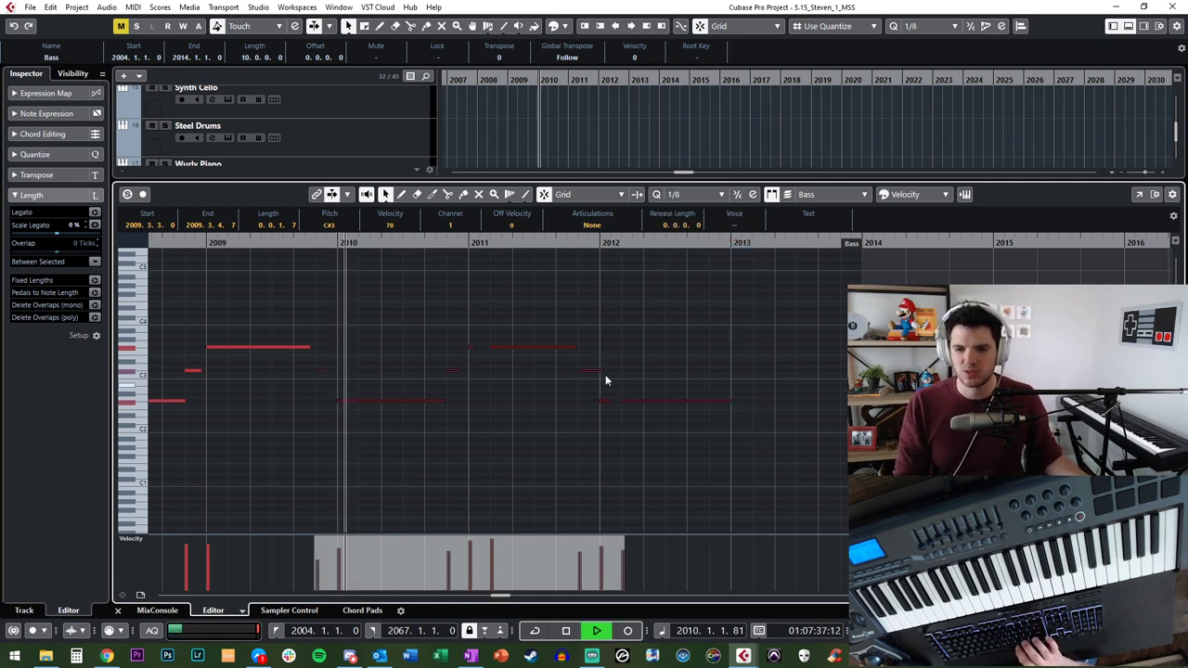
Step: Finish playing back the Bass ending, close the note editor, and return the playhead to bar 2004
click(597, 303)
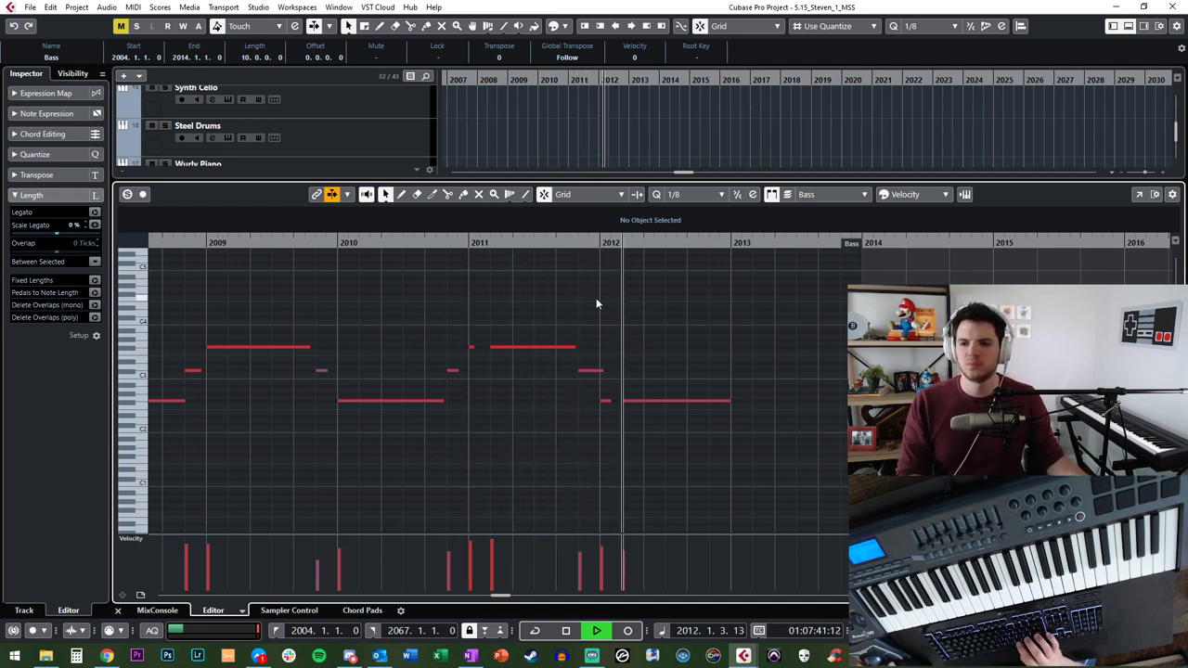
key(Return)
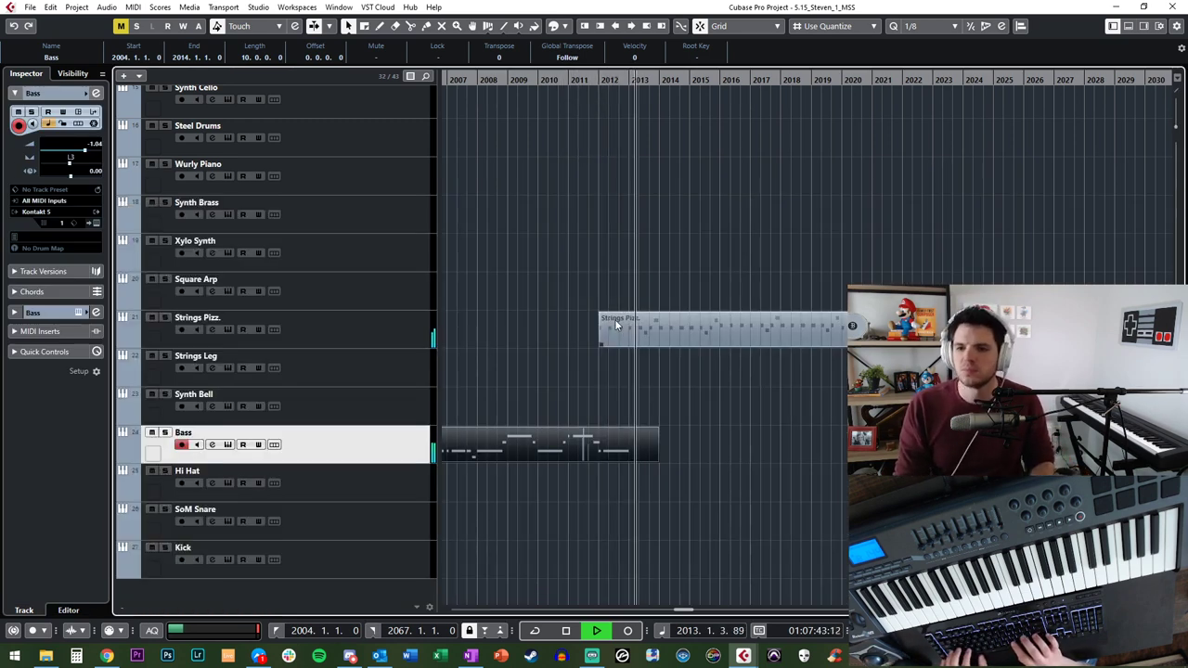
key(space)
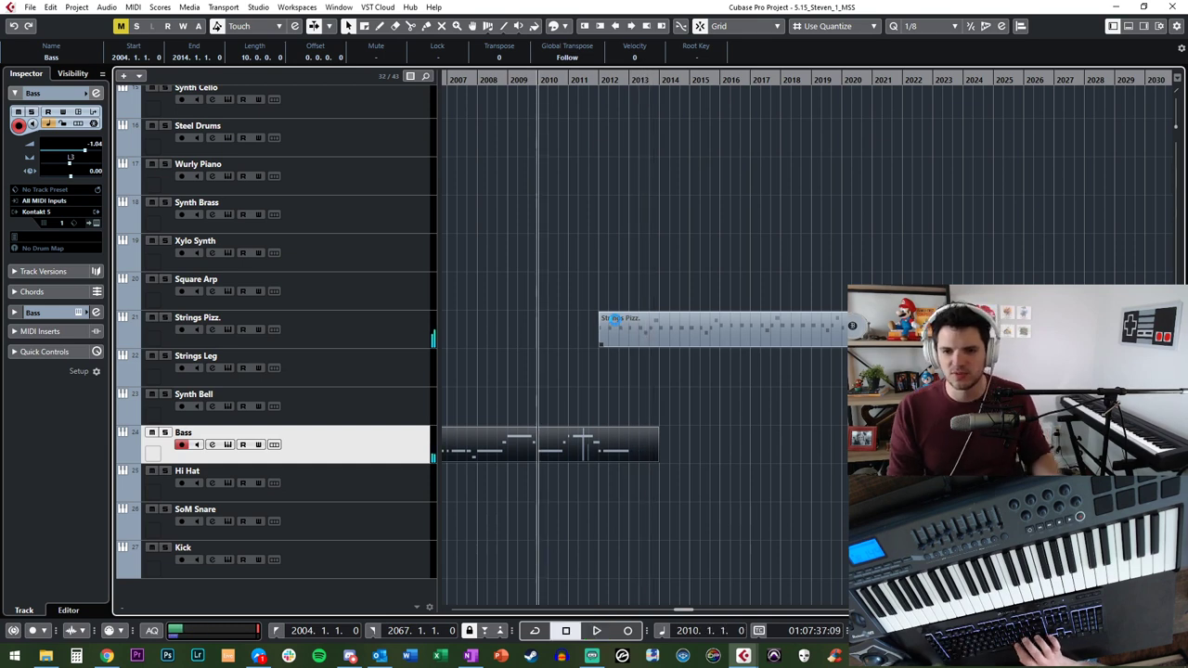
key(g)
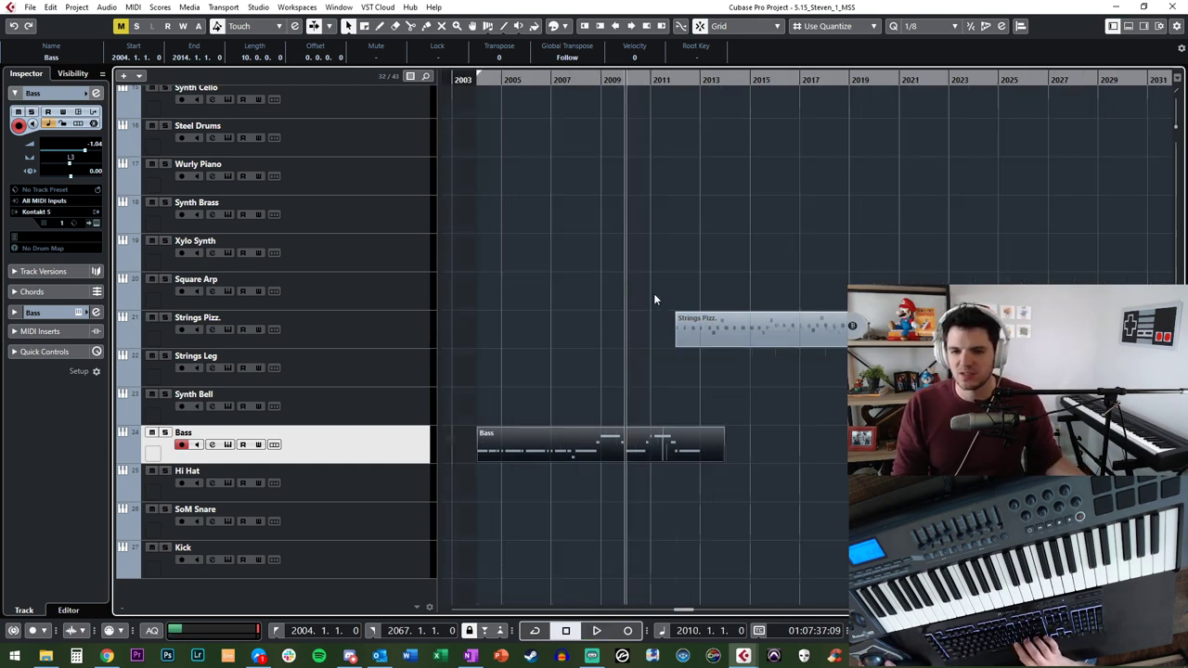
key(h)
key(g)
key(KP_Subtract)
key(KP_Subtract)
key(KP_Subtract)
key(KP_Subtract)
key(KP_Subtract)
key(KP_Subtract)
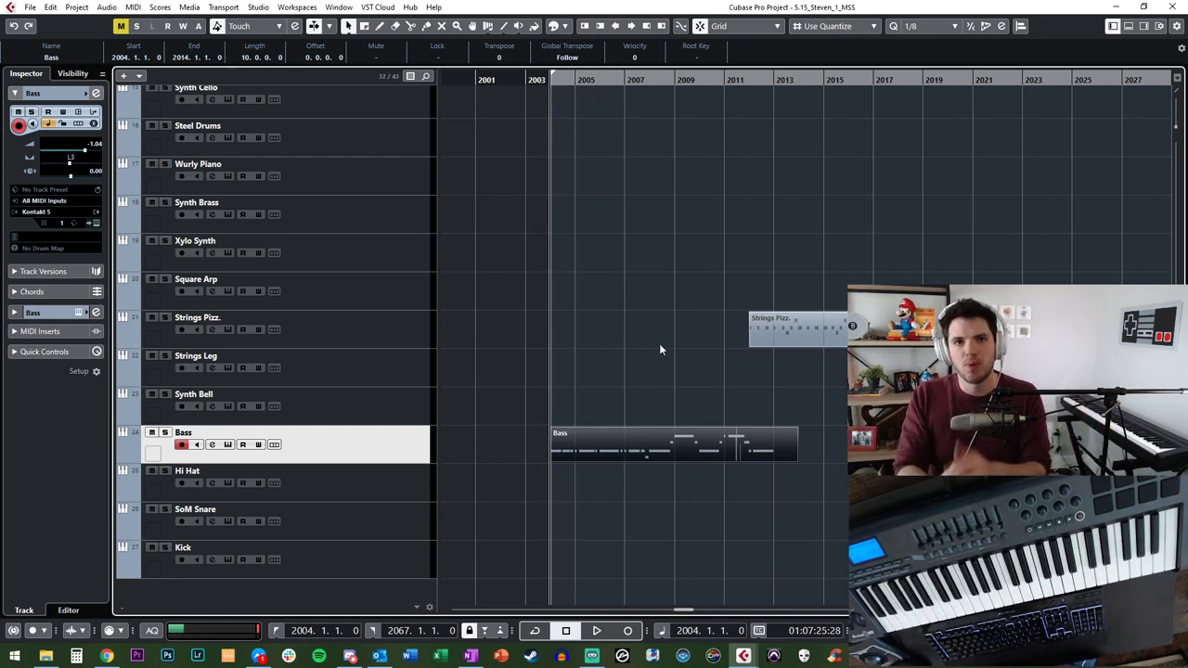
Step: Select the Orch Perc track for recording
click(355, 422)
scroll(606, 367, up, 6)
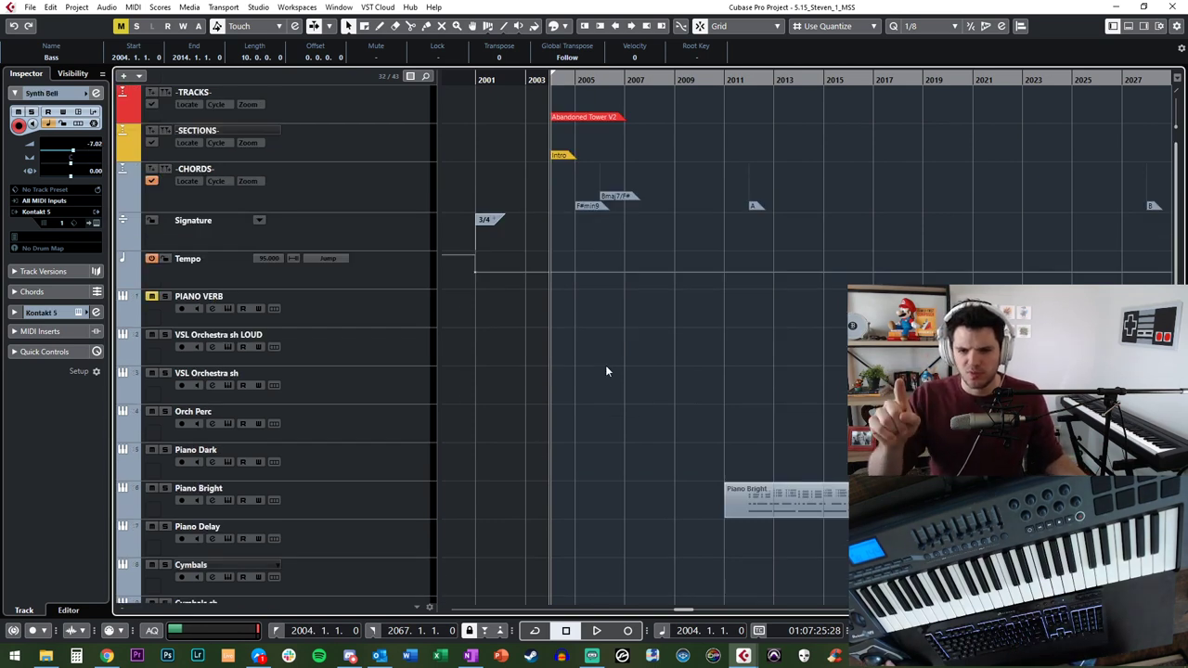
scroll(606, 371, down, 5)
scroll(607, 371, up, 5)
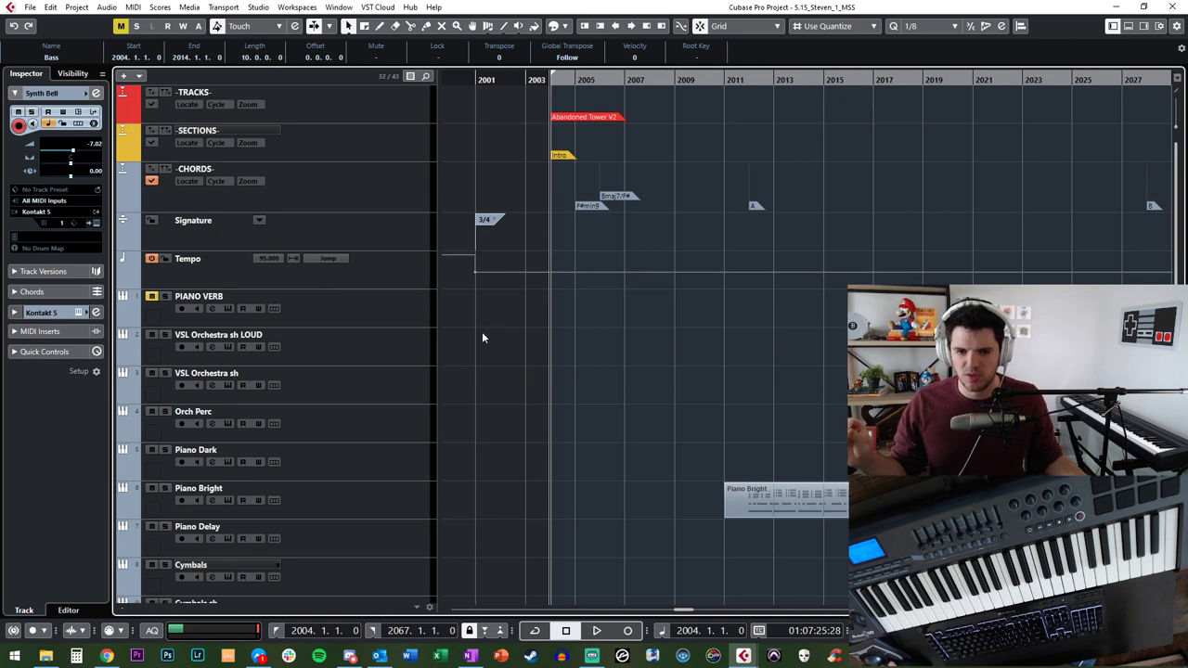
click(354, 366)
key(Down)
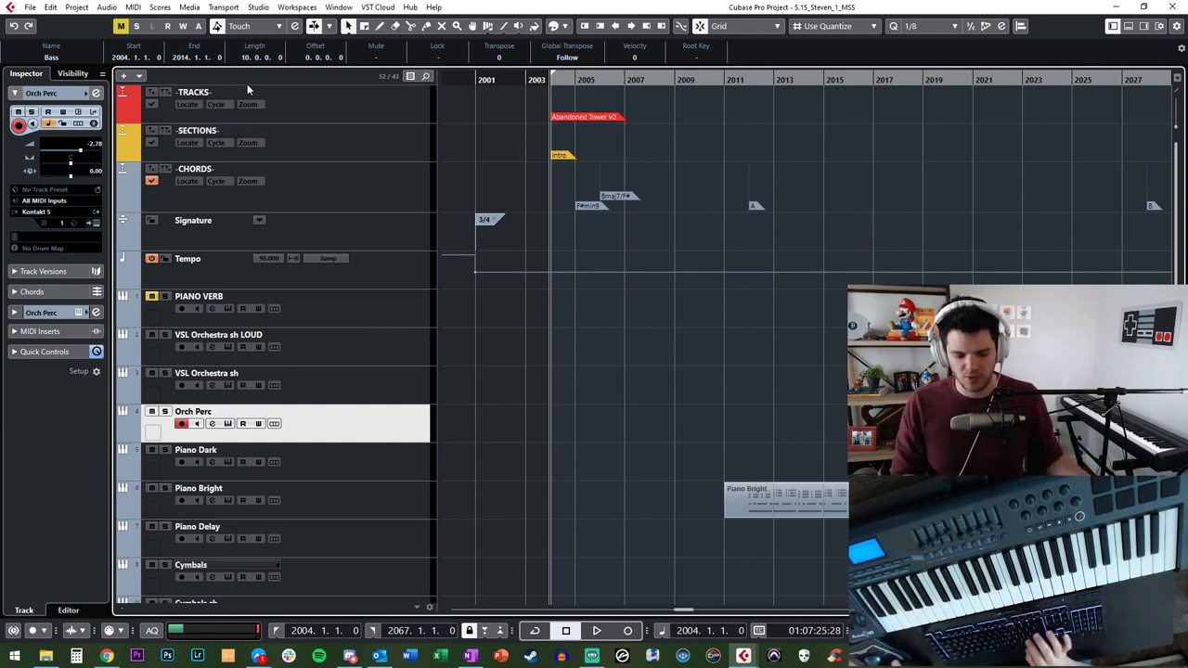
Step: Examine the Orch Perc track's Kontakt instrument and the Palette library's instrument list, and close the instrument window
click(227, 424)
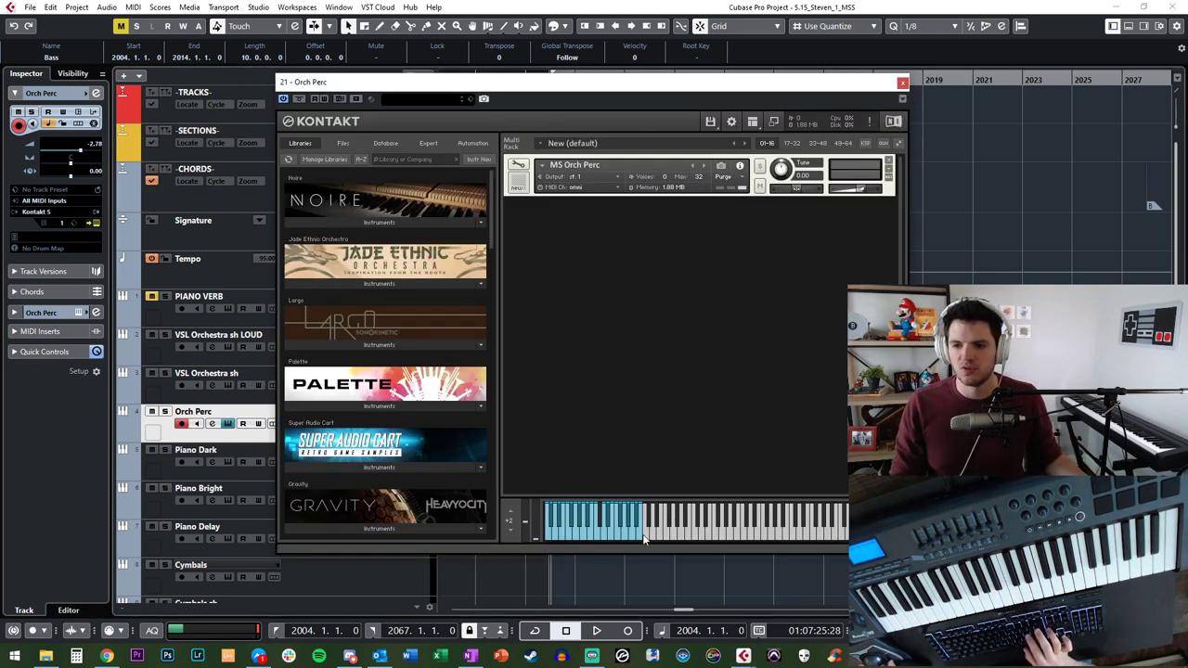
click(371, 405)
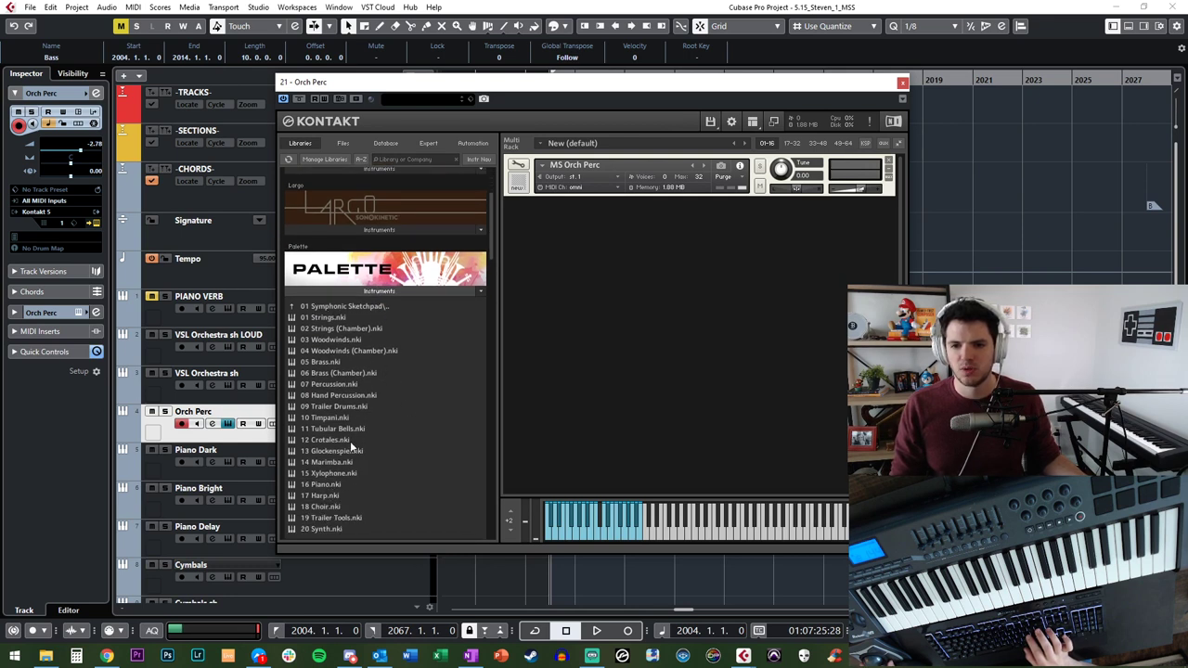
click(903, 82)
click(581, 366)
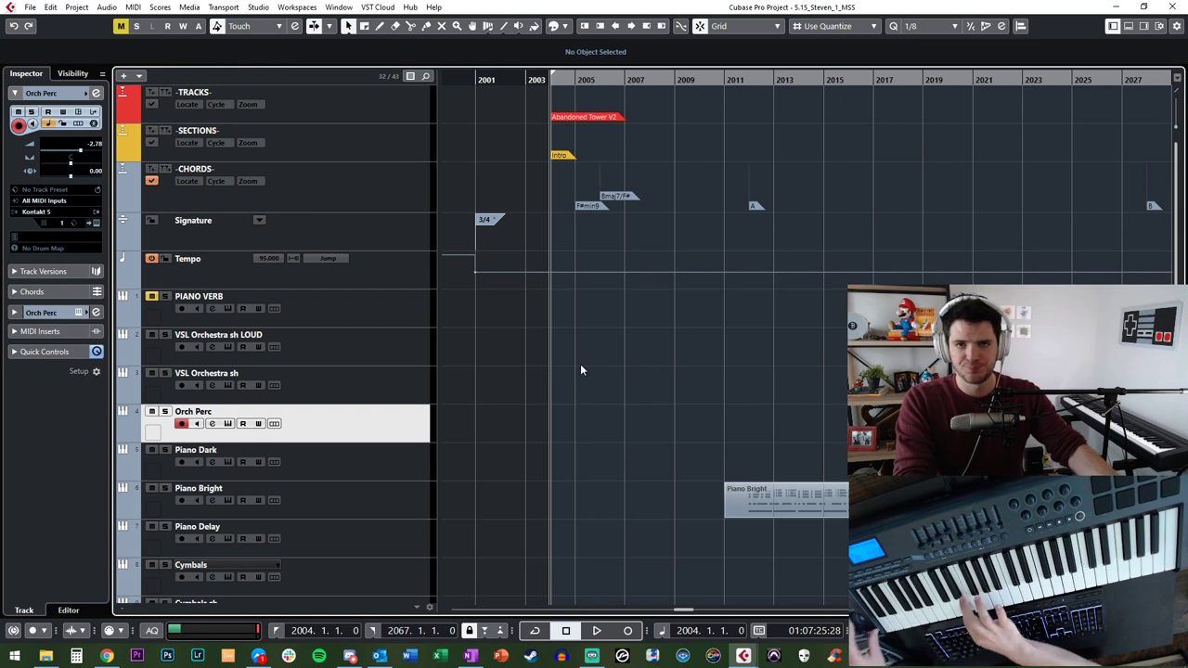
key(e)
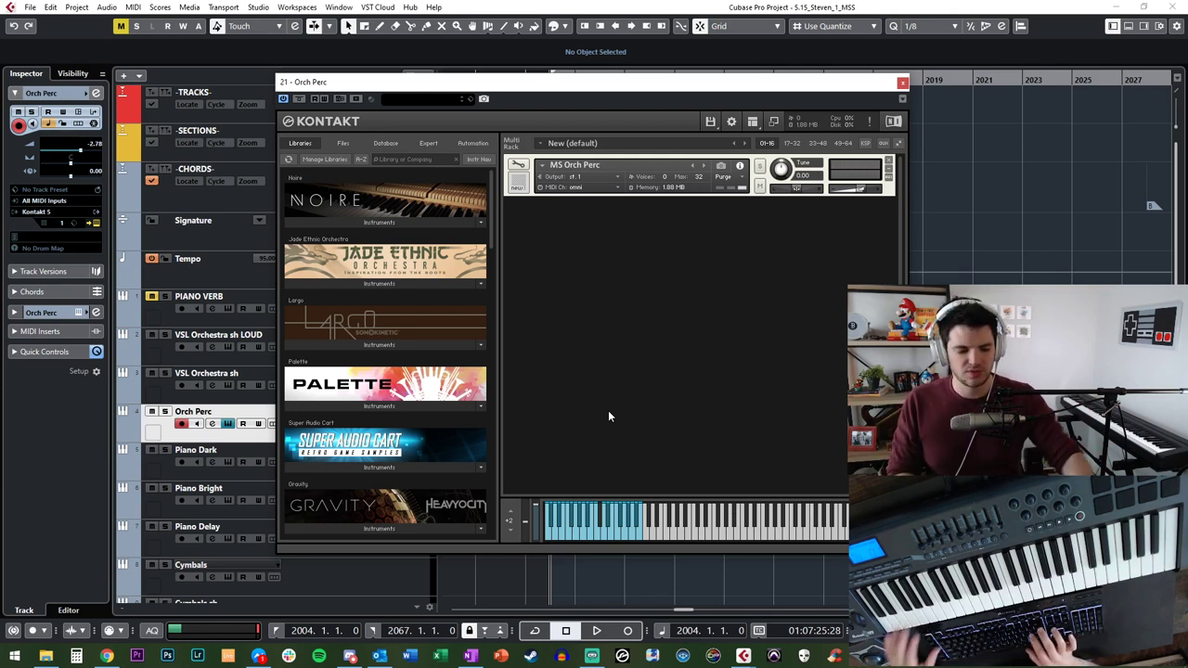
key(ctrl+w)
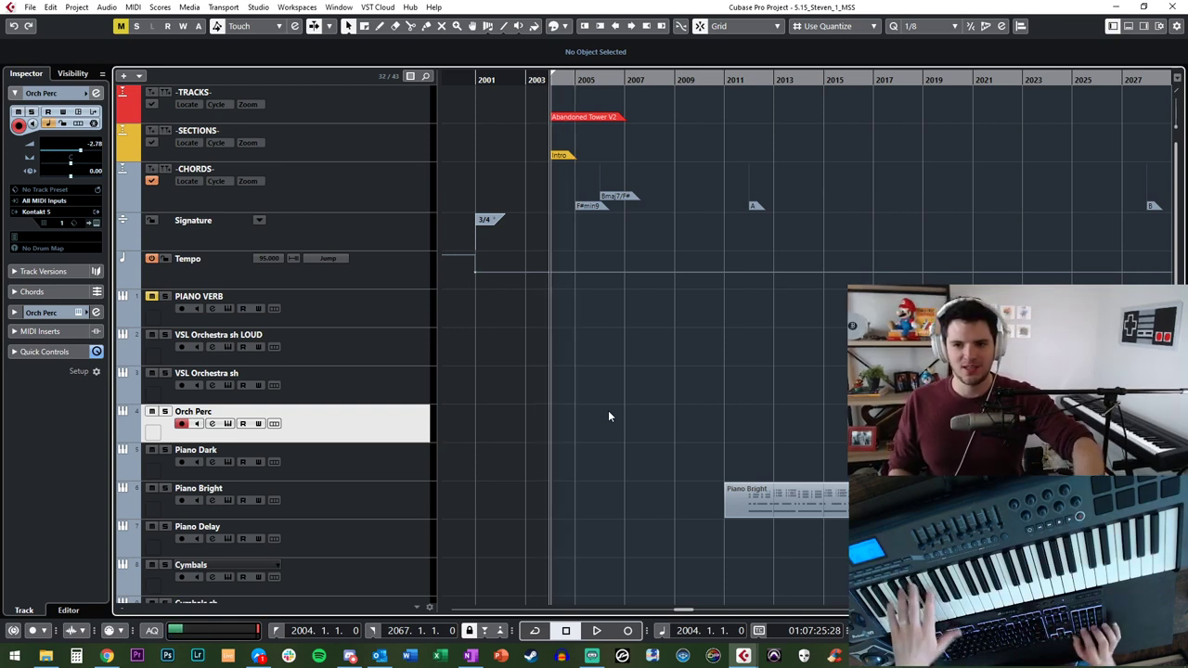
Step: Try recording an Orch Perc take from bar 2004 through bar 2017, and delete it
key(KP_Multiply)
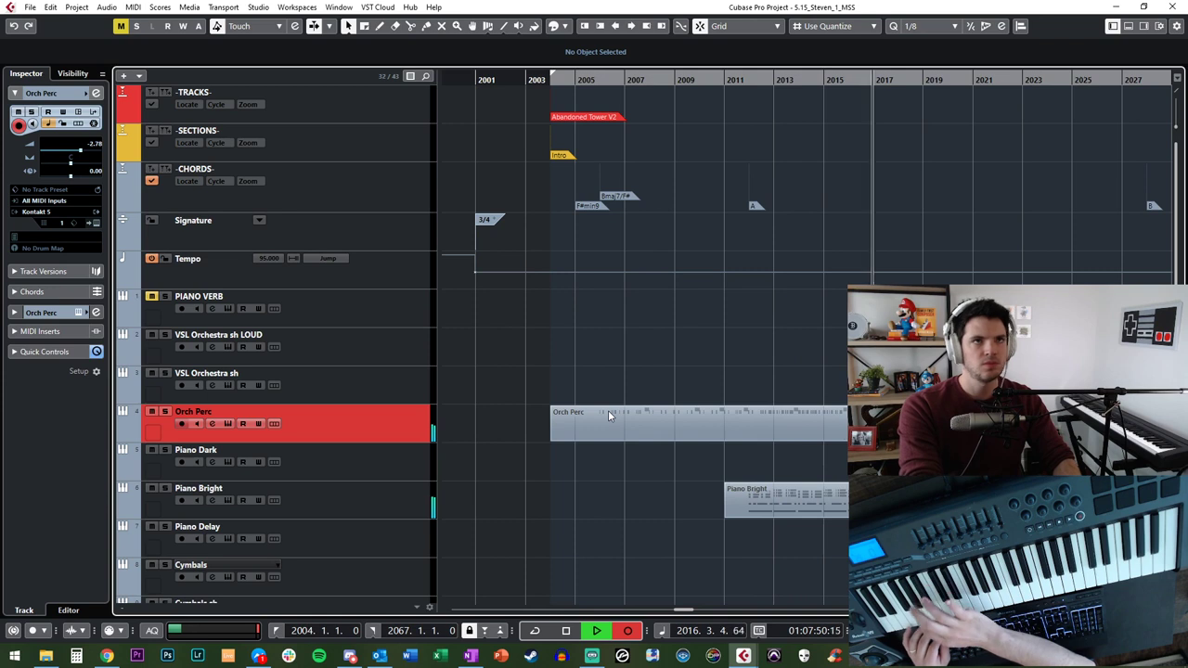
key(space)
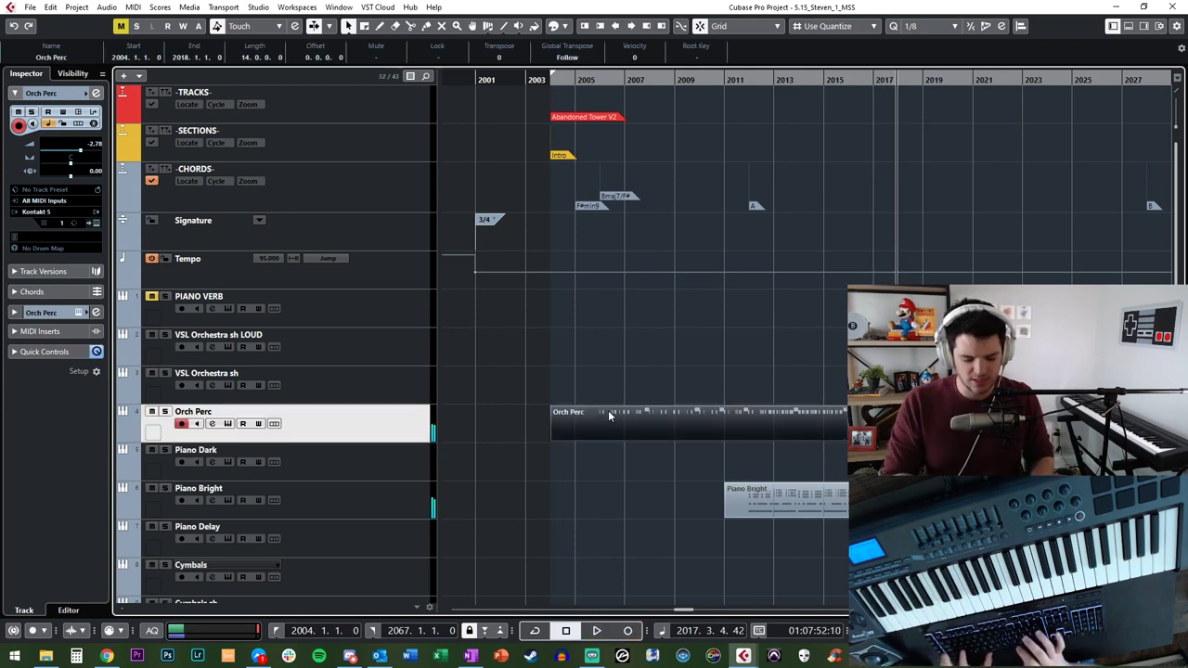
key(Delete)
Step: Move the playhead to bar 2011, try a short Orch Perc take into bar 2012, and discard it
key(KP_Subtract)
key(space)
key(space)
key(h)
key(h)
scroll(608, 416, right, 2)
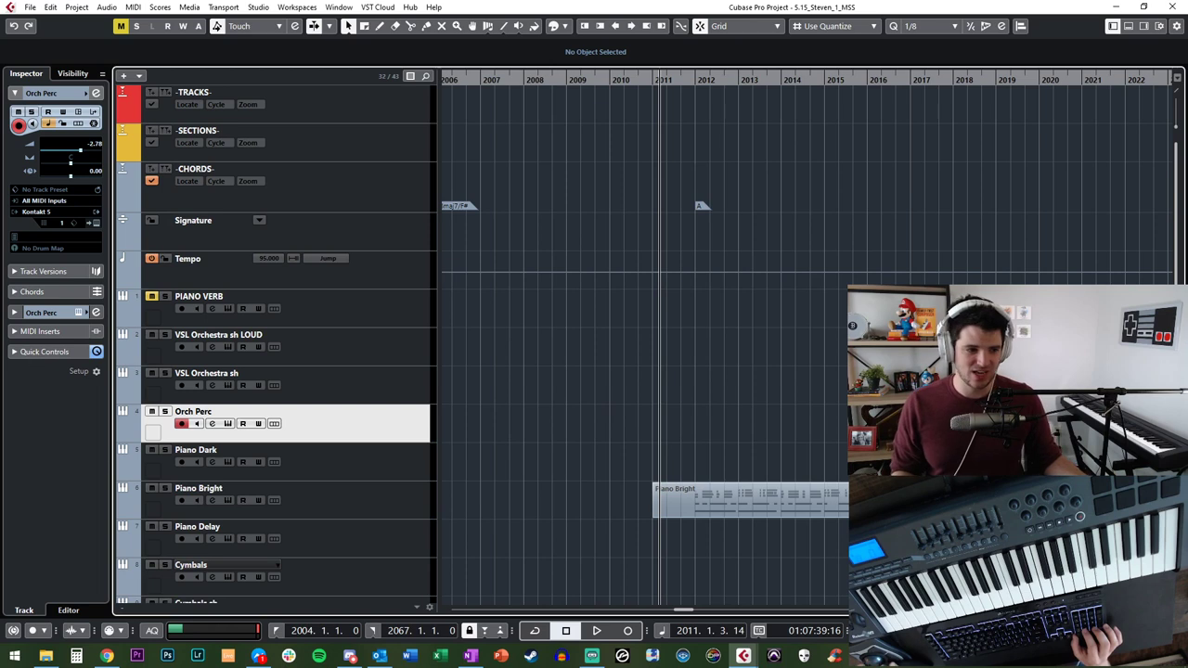
key(KP_Multiply)
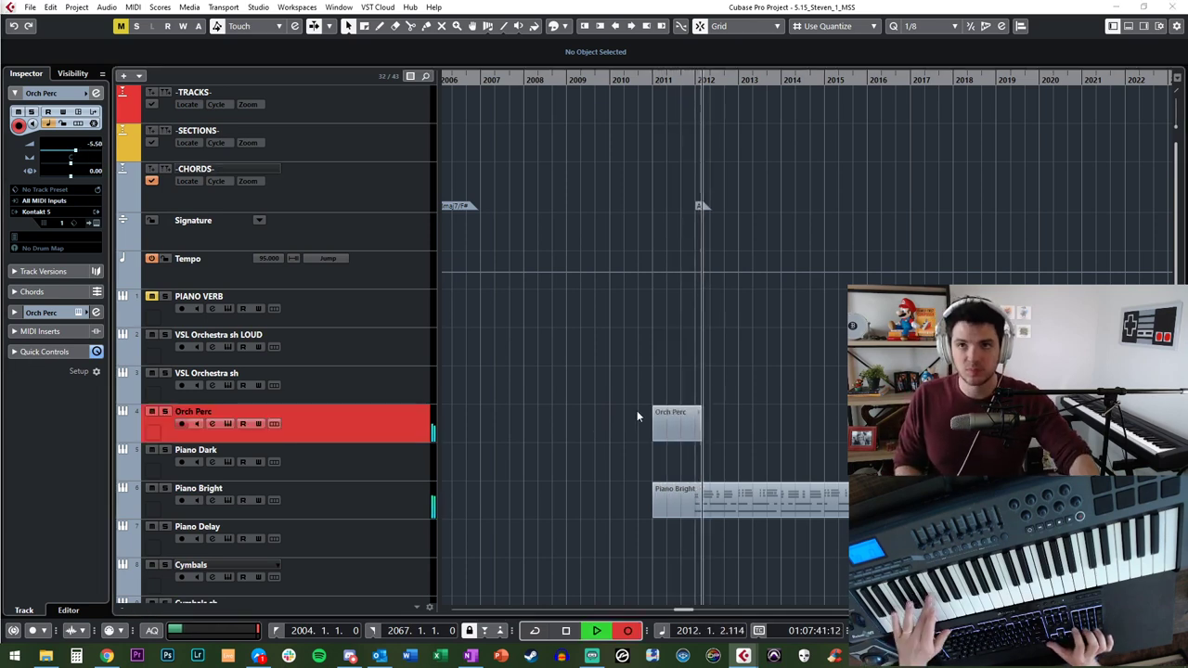
key(space)
key(KP_Subtract)
key(KP_Subtract)
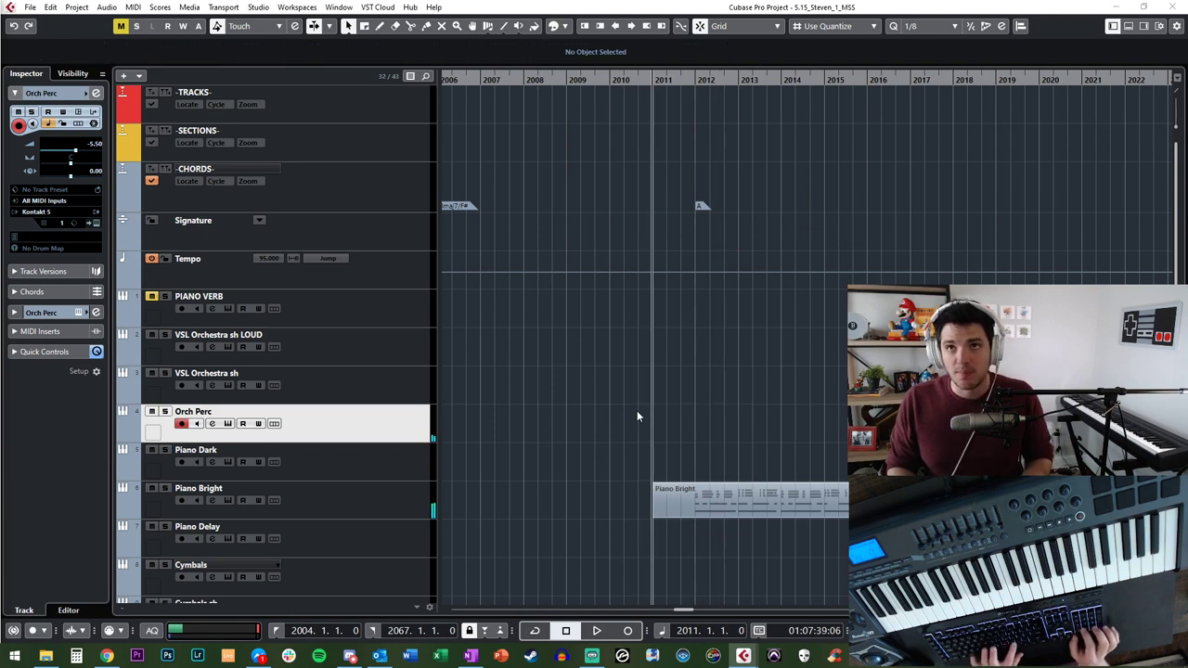
Step: Reposition the playhead at bar 2011, try an Orch Perc take through bar 2013, and undo it
key(KP_Add)
key(KP_Subtract)
key(KP_Subtract)
key(KP_Add)
key(KP_Subtract)
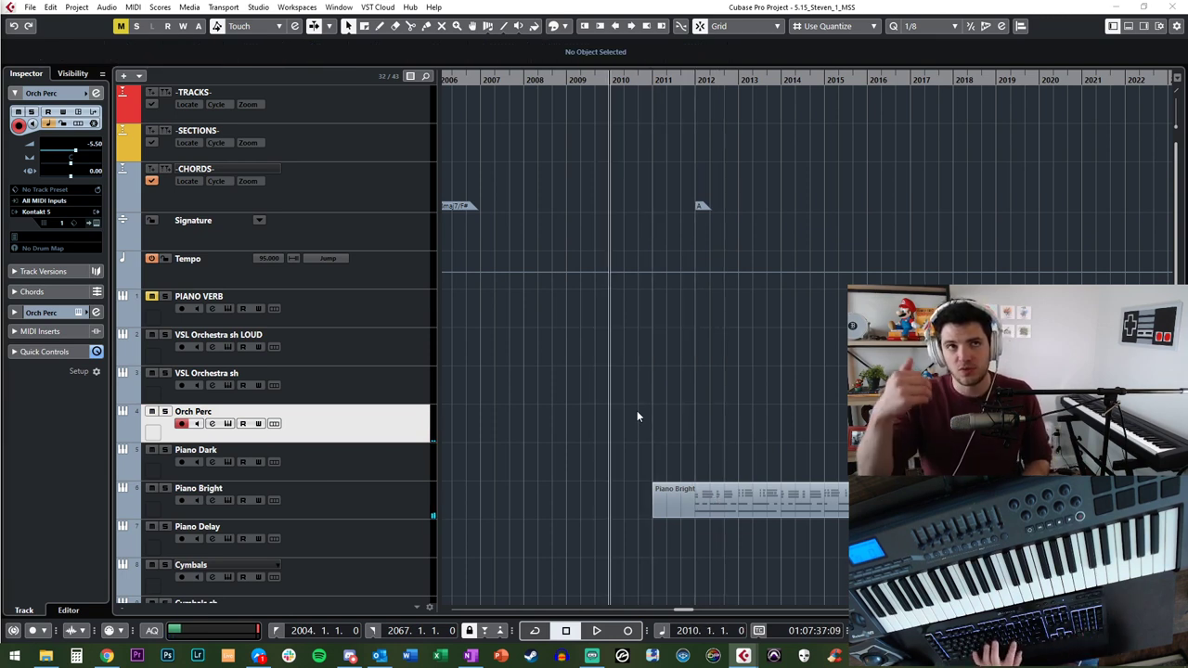
key(KP_Add)
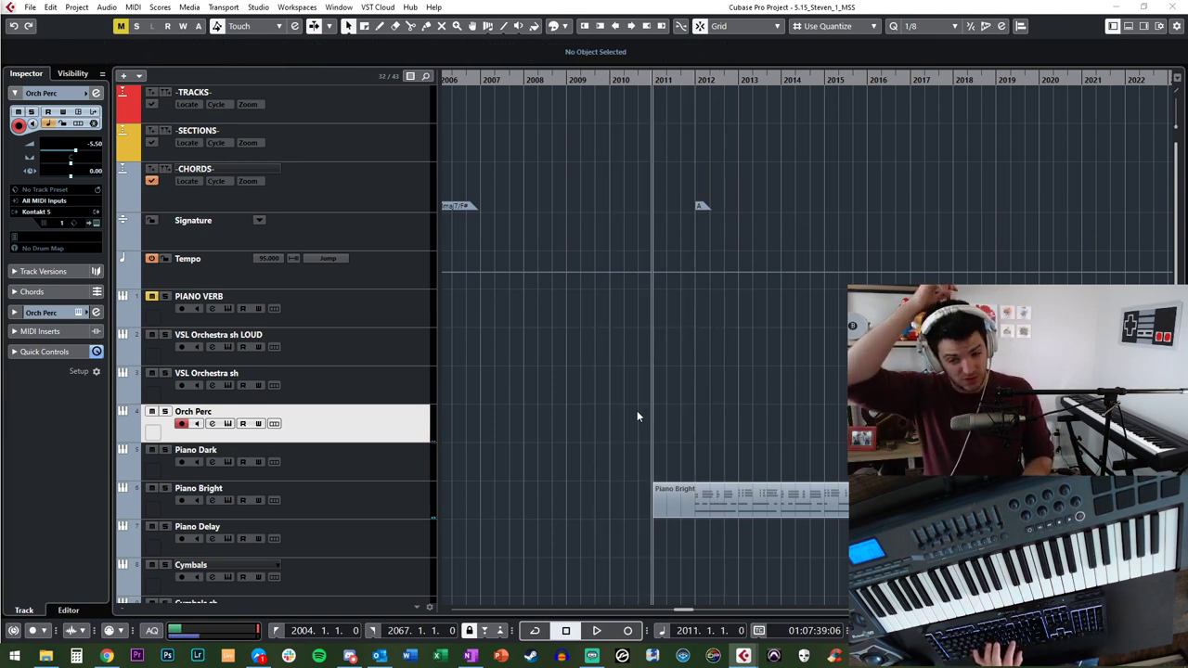
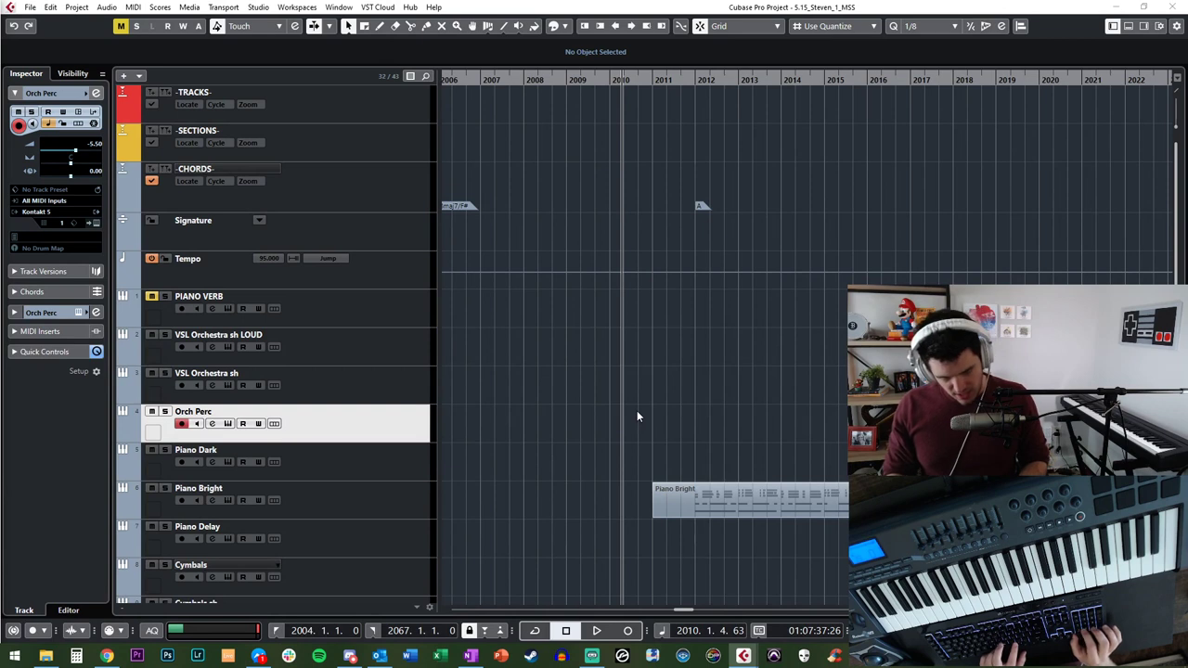
key(space)
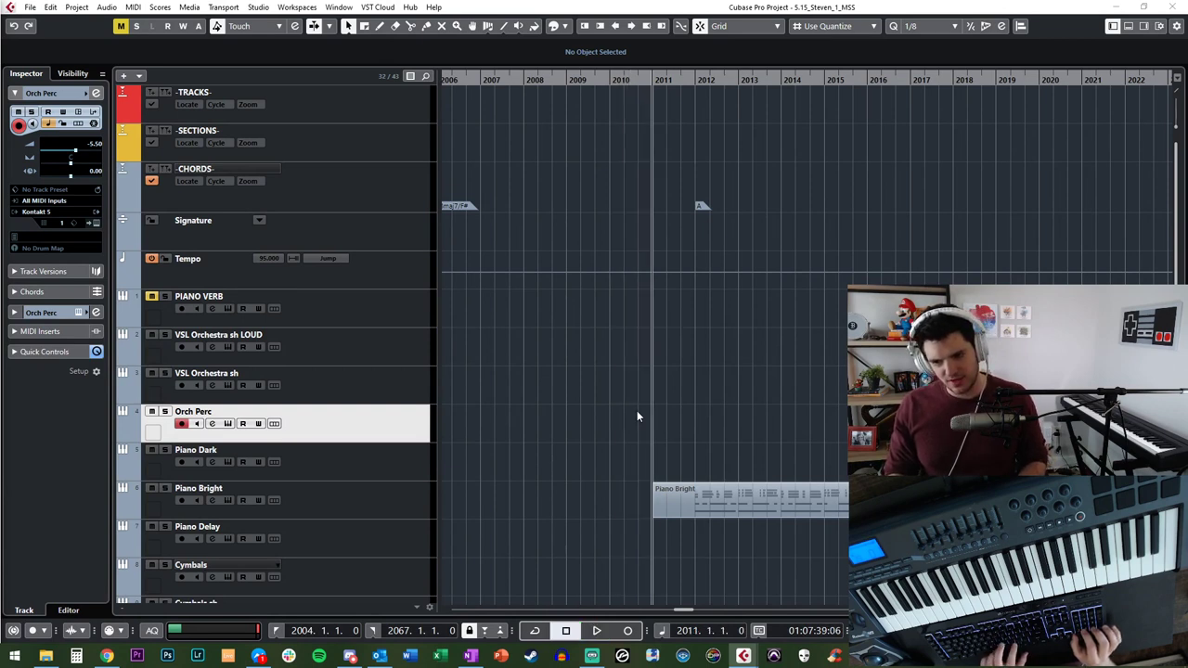
key(KP_Multiply)
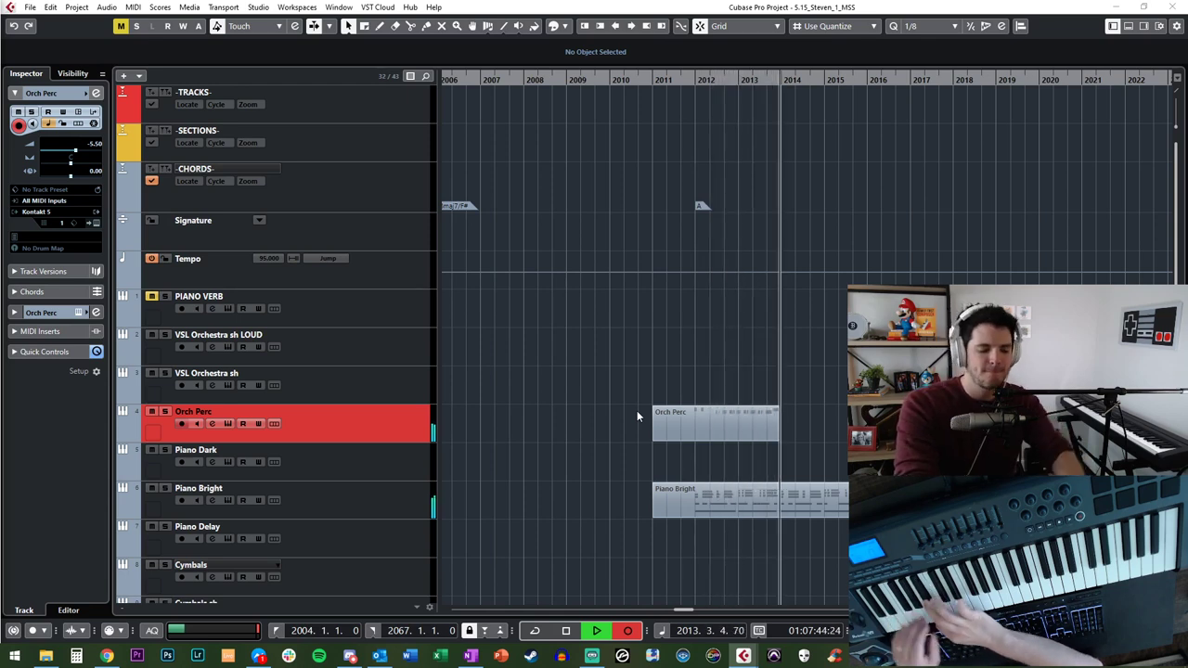
key(space)
key(ctrl+z)
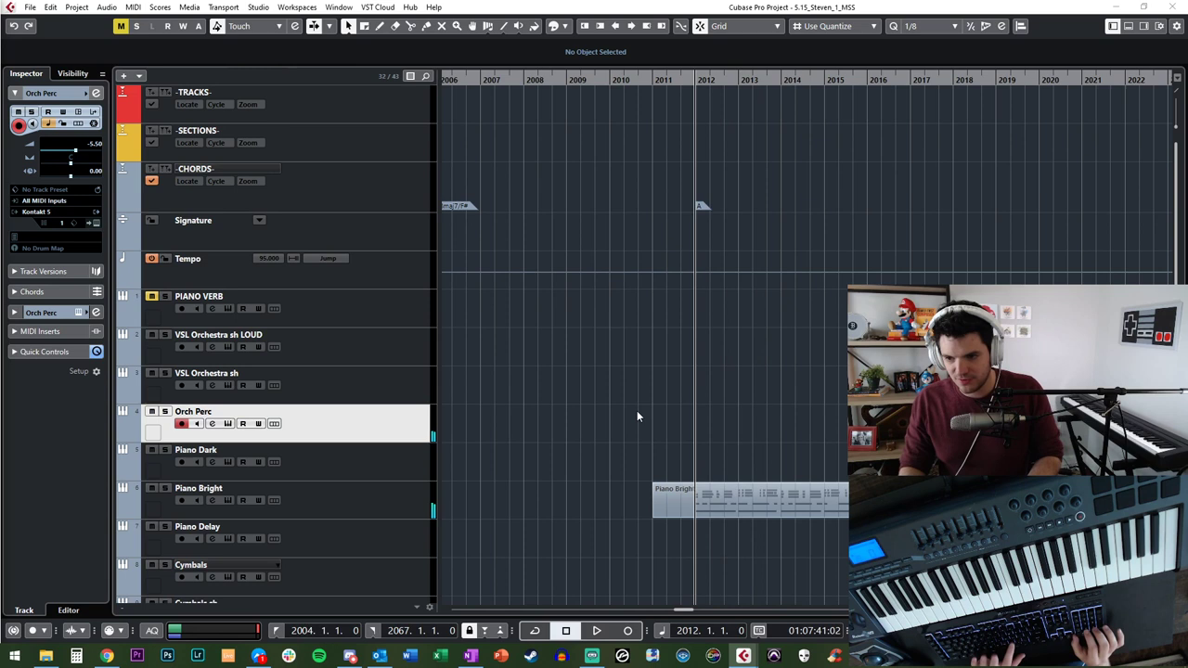
Step: Try another Orch Perc take from bar 2011 into bar 2014 and undo it
key(KP_Multiply)
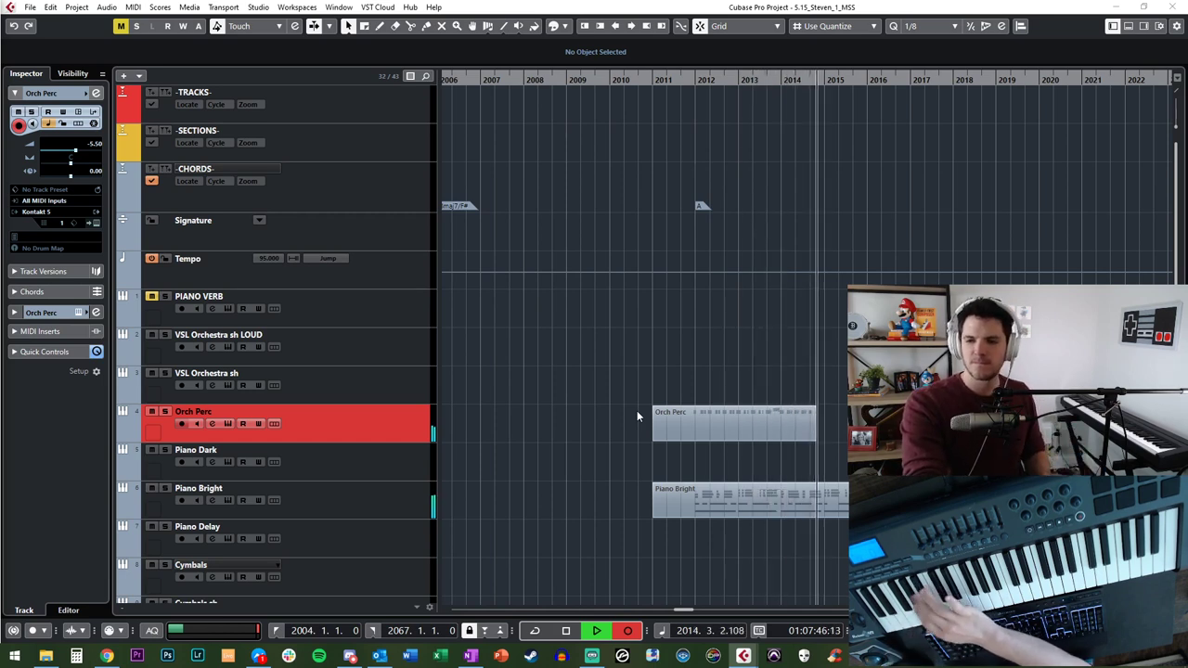
key(space)
key(ctrl+z)
Step: Select the VSL Orchestra sh track and audition its sound with the playhead around bars 2011 and 2012
key(KP_Subtract)
key(KP_Subtract)
key(KP_Subtract)
key(KP_Subtract)
key(KP_Add)
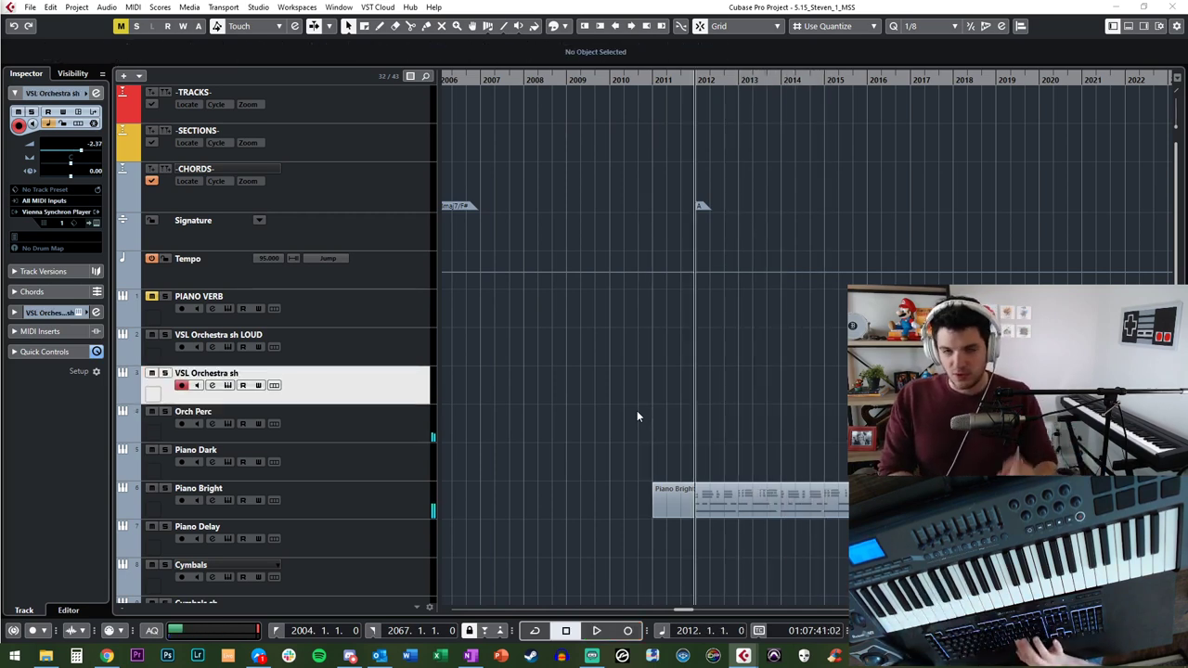
key(KP_Subtract)
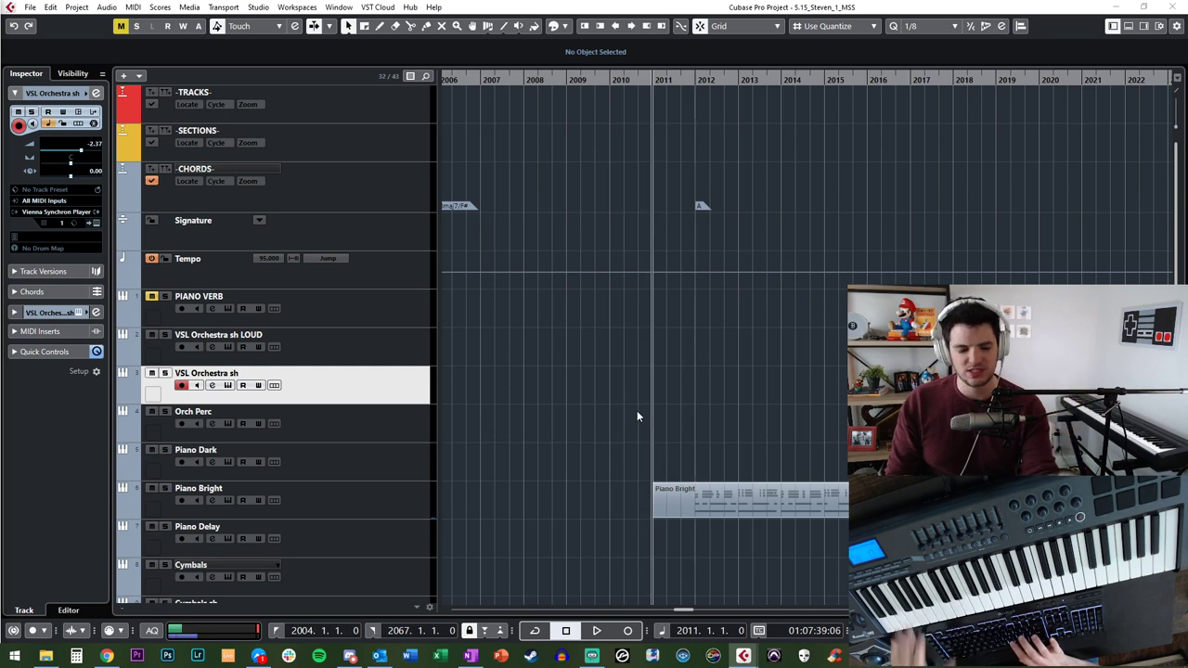
key(KP_Add)
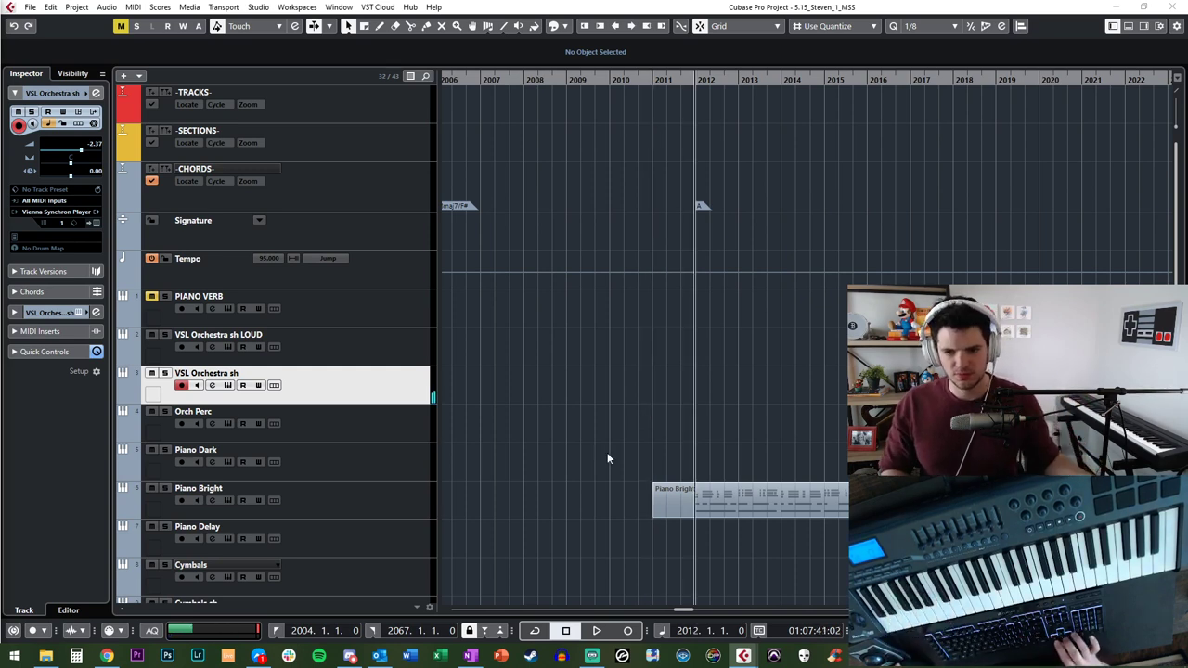
Step: Reselect the Orch Perc track, try a take from bar 2011 into bar 2017, and undo it
key(Down)
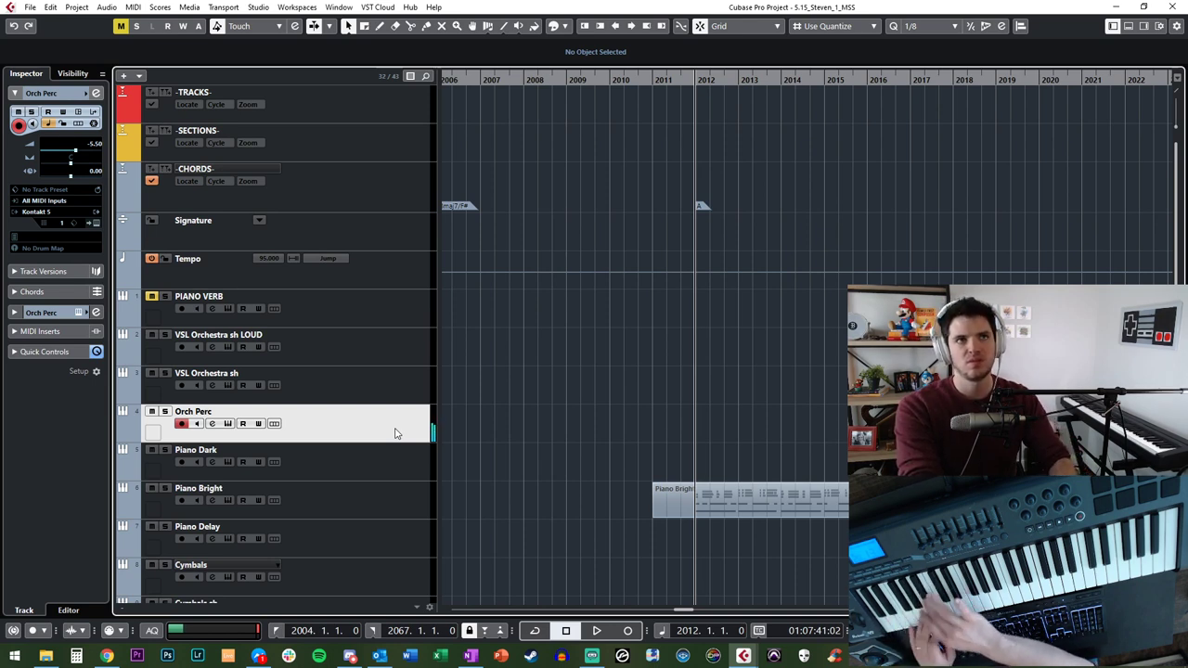
key(KP_Subtract)
key(KP_Subtract)
key(KP_Add)
key(KP_Multiply)
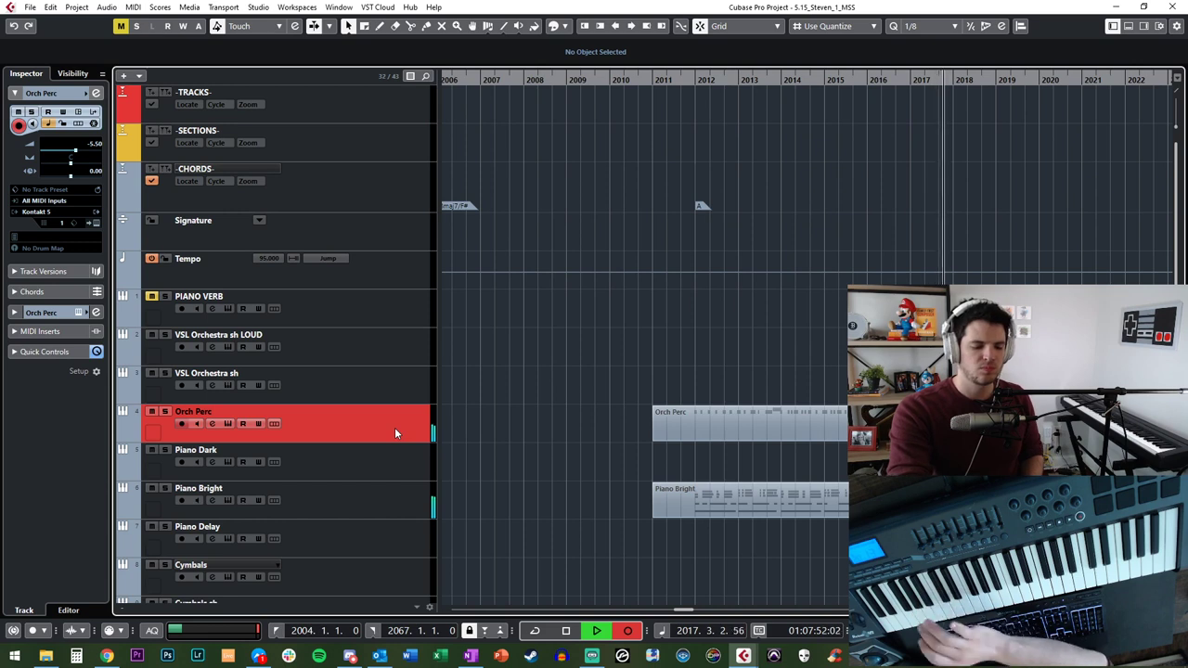
key(space)
key(ctrl+z)
Step: Record the Orch Perc rhythm from bar 2011 through to the start of bar 2028
key(KP_Subtract)
key(KP_Subtract)
key(KP_Subtract)
key(KP_Subtract)
key(KP_Subtract)
key(KP_Subtract)
key(KP_Multiply)
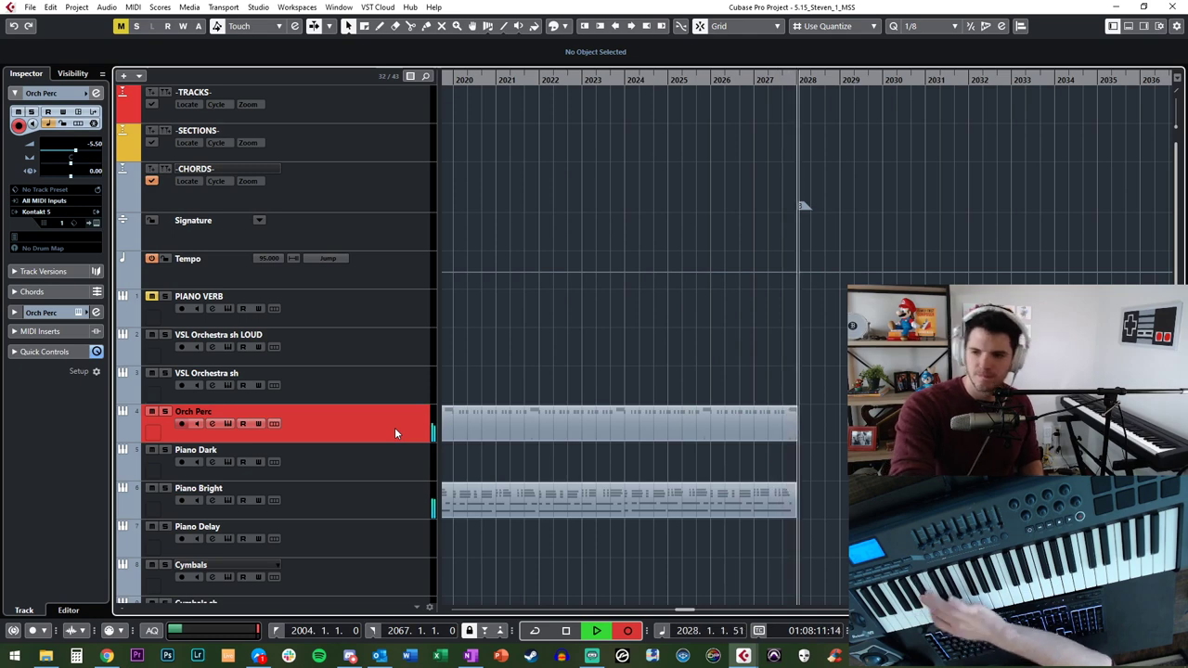
key(space)
Step: Open the new Orch Perc part in the note editor and quantize all its notes to 1/16
scroll(724, 386, left, 3)
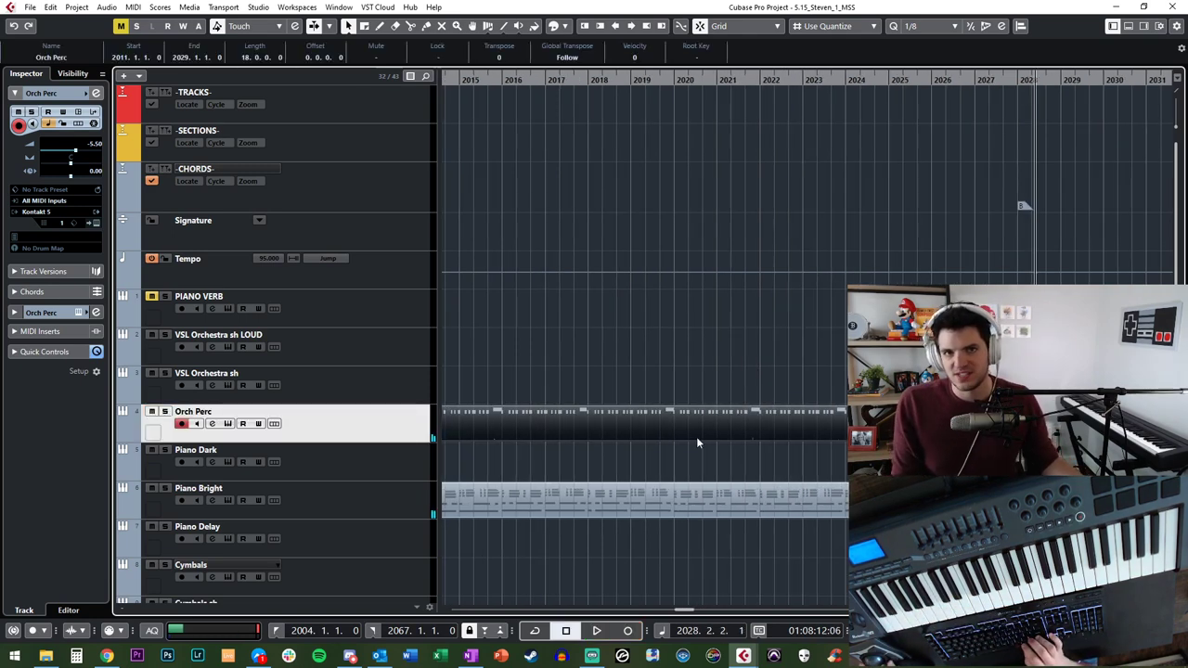
double_click(724, 429)
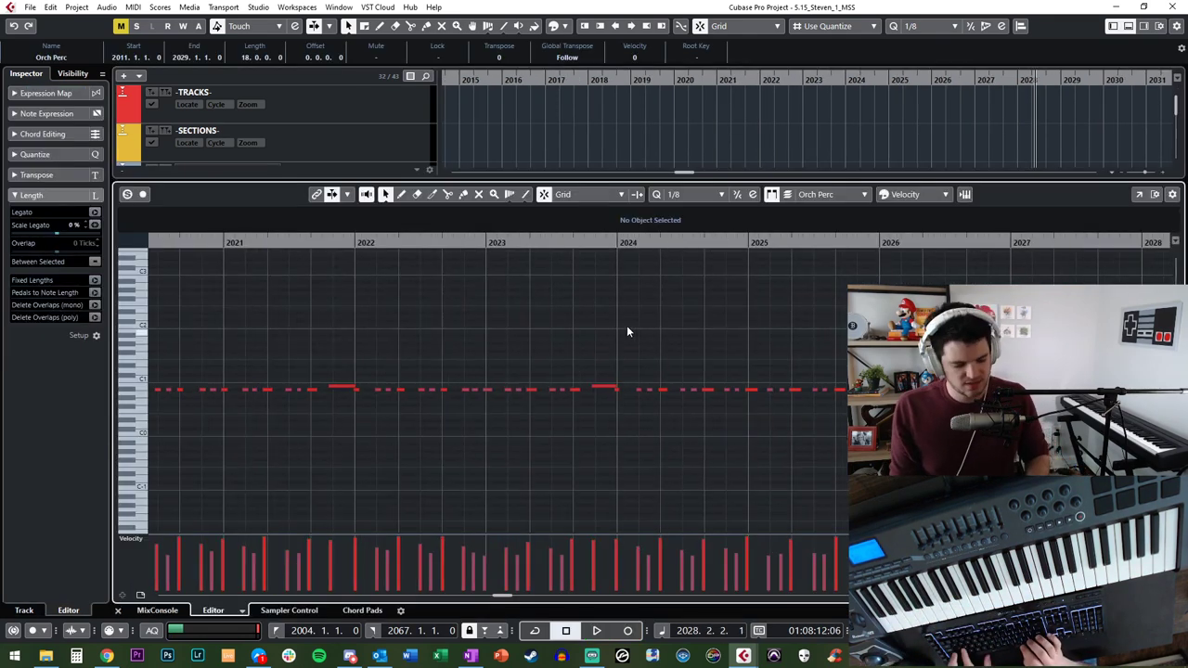
click(684, 195)
click(702, 267)
scroll(657, 263, left, 10)
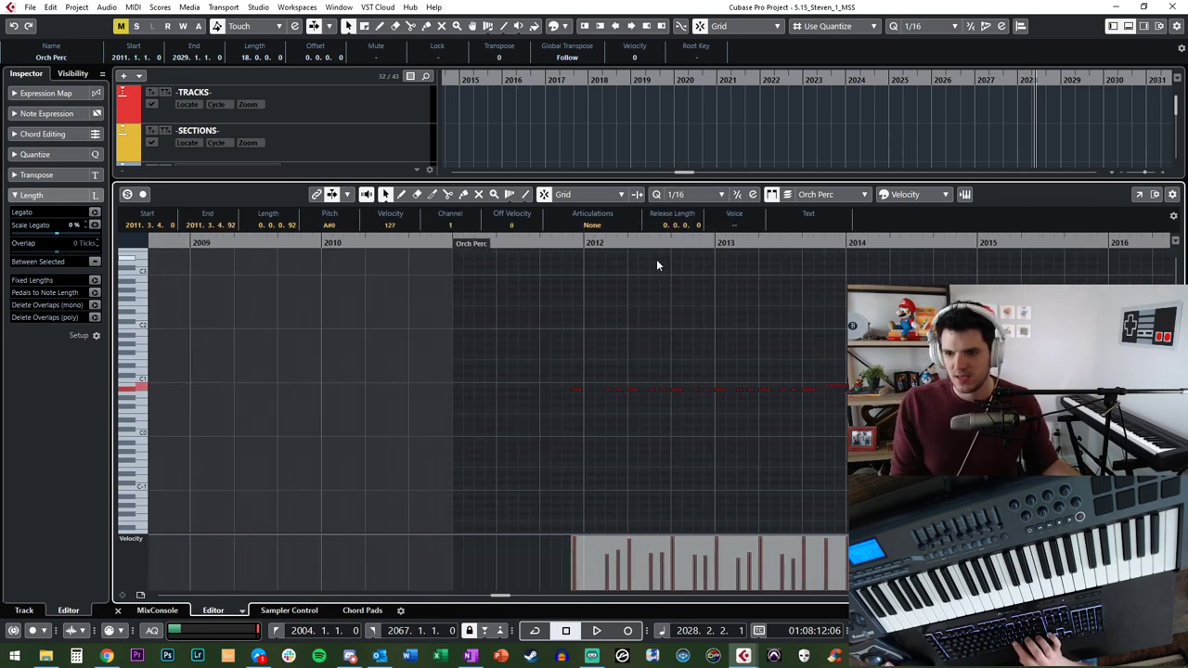
Step: Move the first Orch Perc note to the start of bar 2012
click(656, 264)
drag(583, 424, 587, 348)
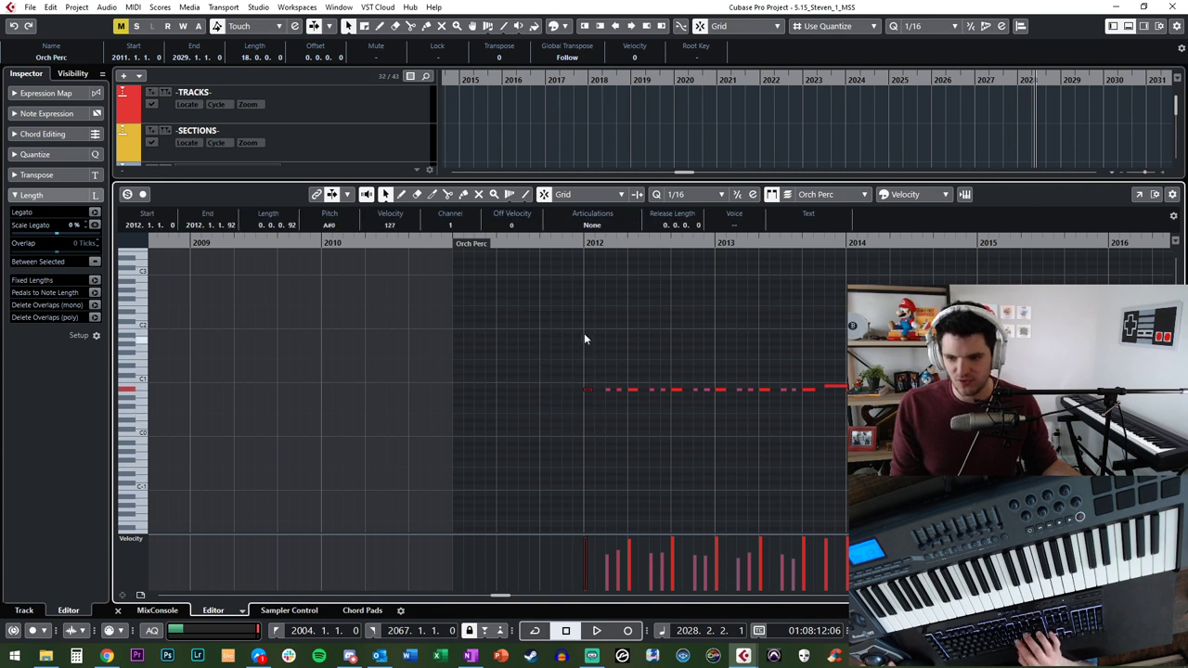
Step: Play back the Orch Perc part with its moved first note and close the note editor
key(space)
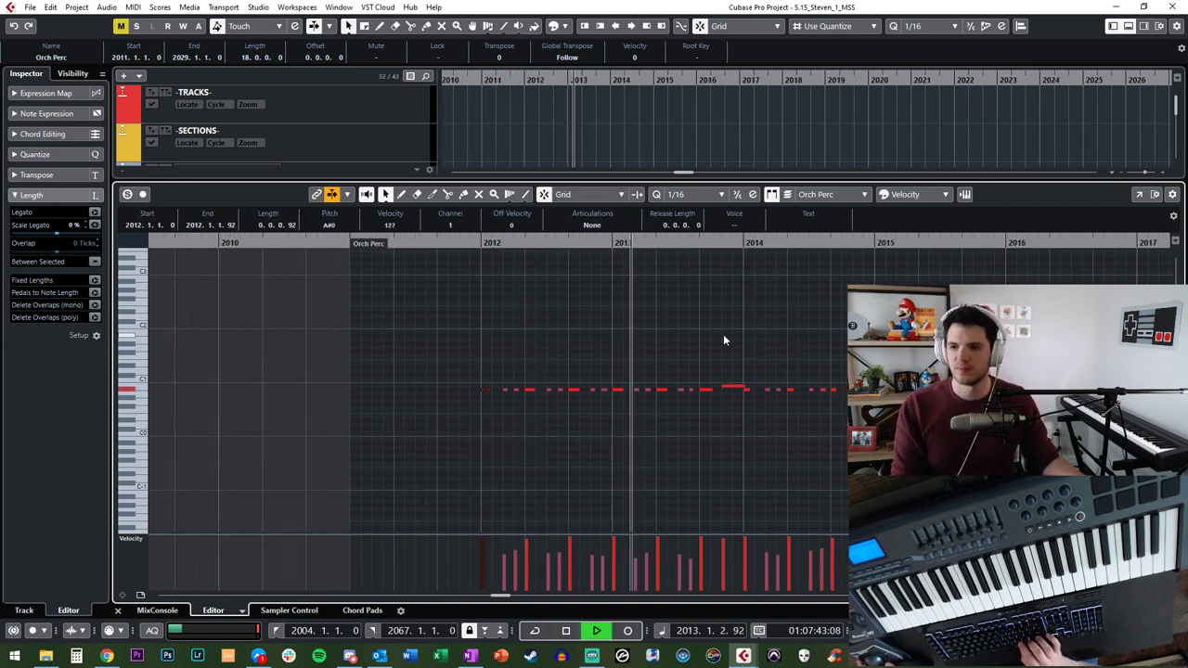
key(ctrl+e)
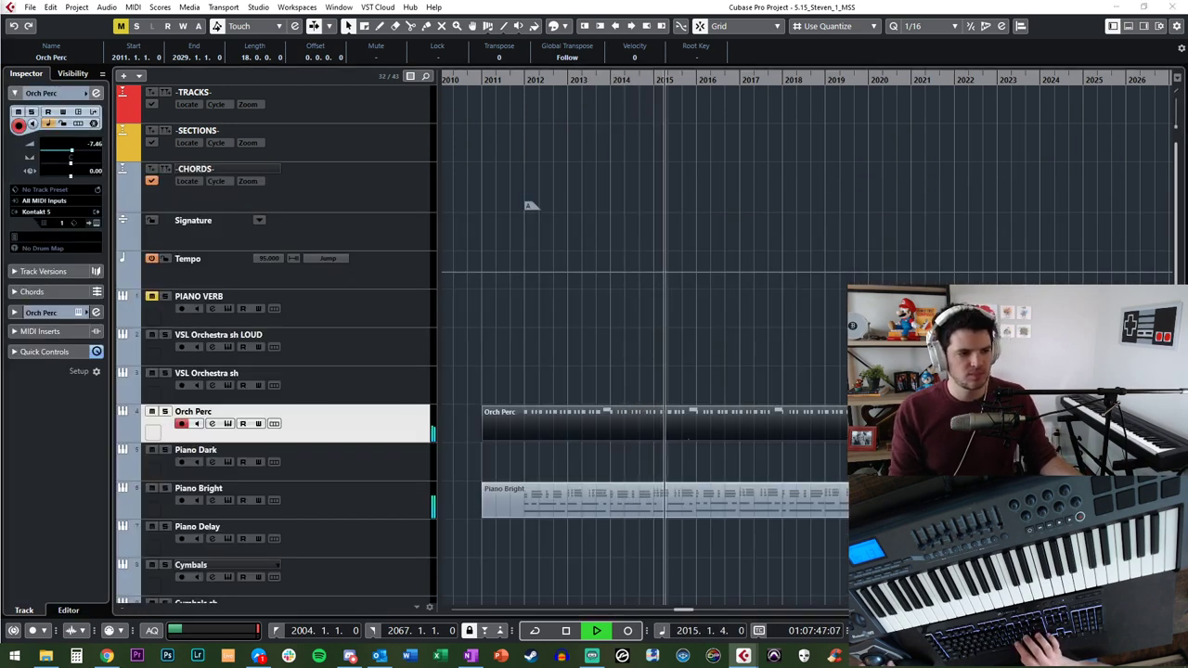
click(736, 355)
key(space)
Step: Set the playhead back to bar 2011 and play the Orch Perc rhythm together with Piano Bright
key(KP_Subtract)
key(KP_Subtract)
key(KP_Subtract)
key(KP_Add)
key(KP_Subtract)
key(space)
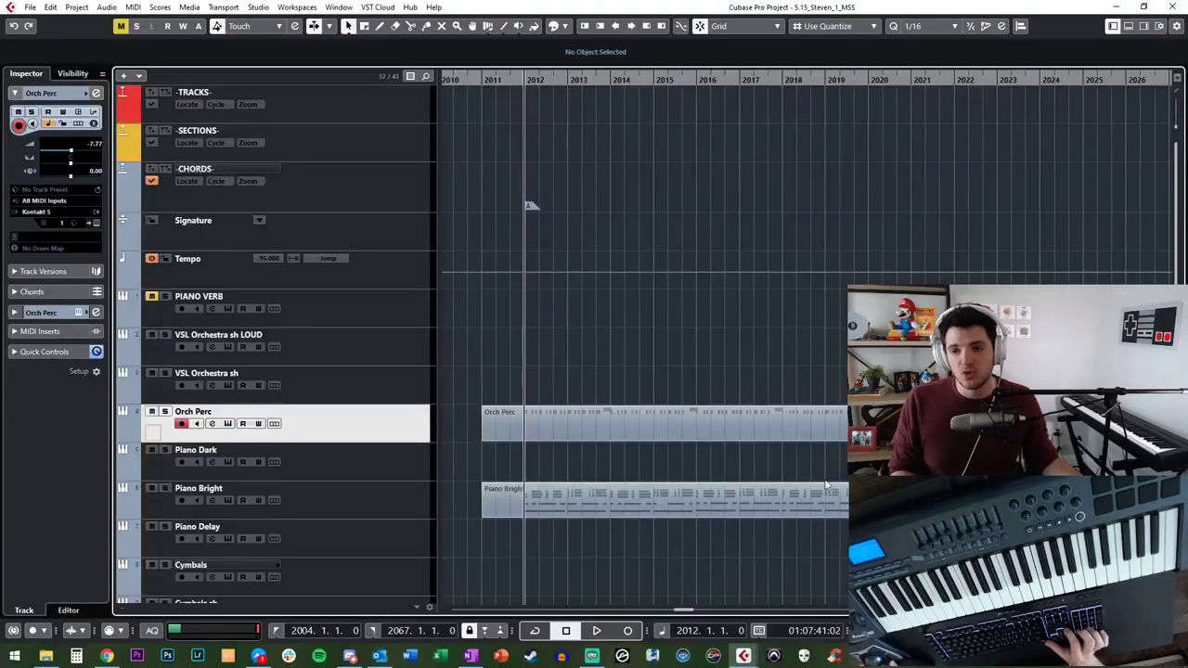
key(ctrl+KP_Subtract)
key(ctrl+KP_Add)
key(ctrl+KP_Subtract)
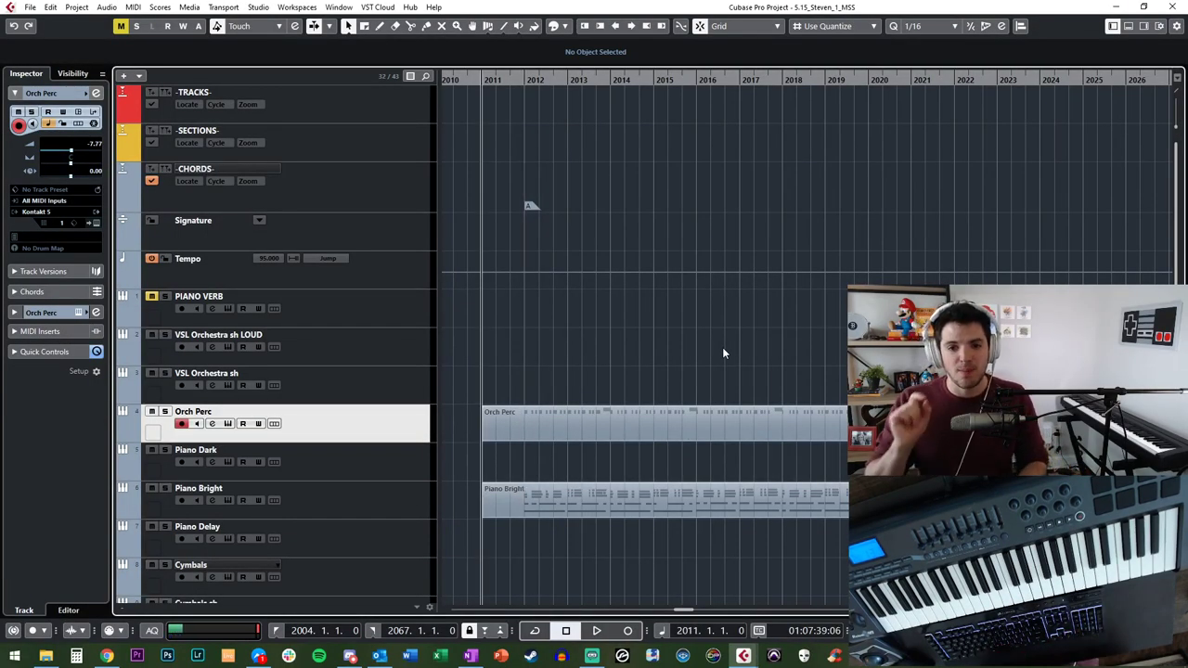
key(KP_Add)
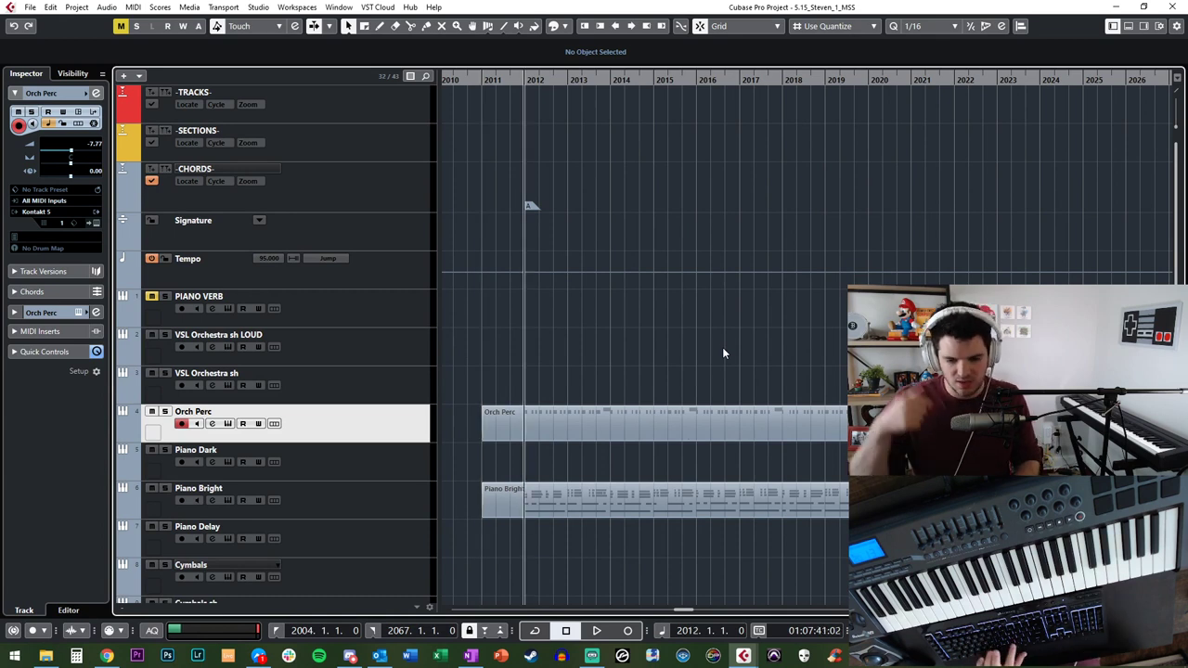
key(KP_Subtract)
key(space)
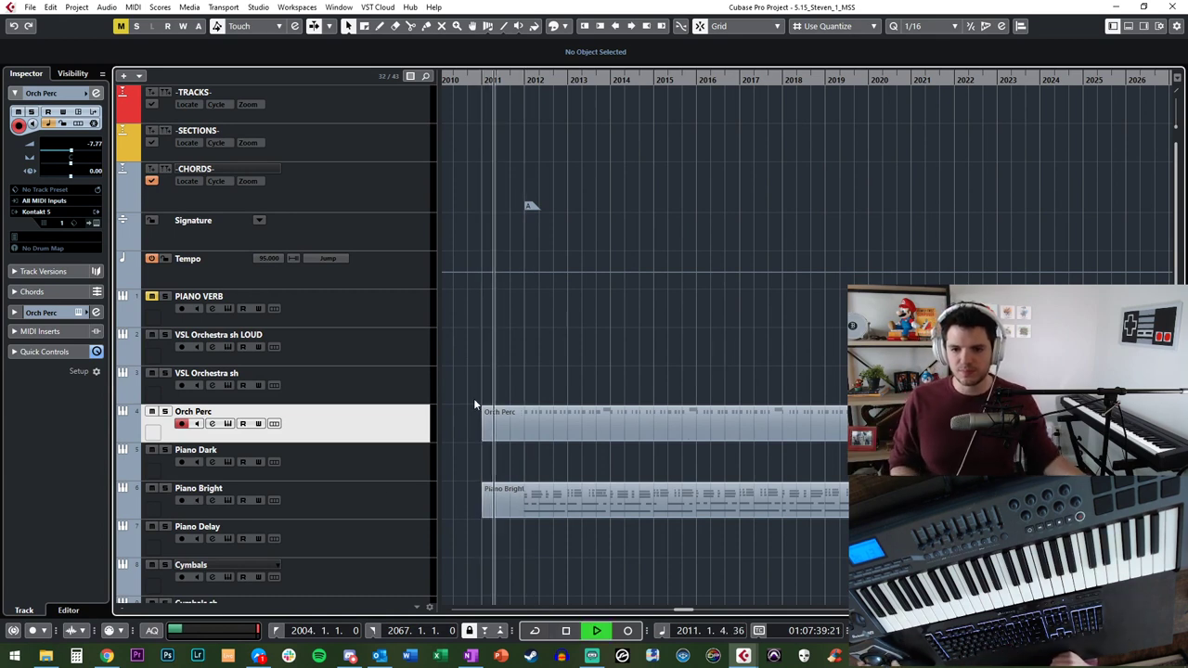
Step: Audition the Synth Cello, Choir Pad and Square Arp tracks against the running playback
scroll(299, 465, down, 4)
click(318, 530)
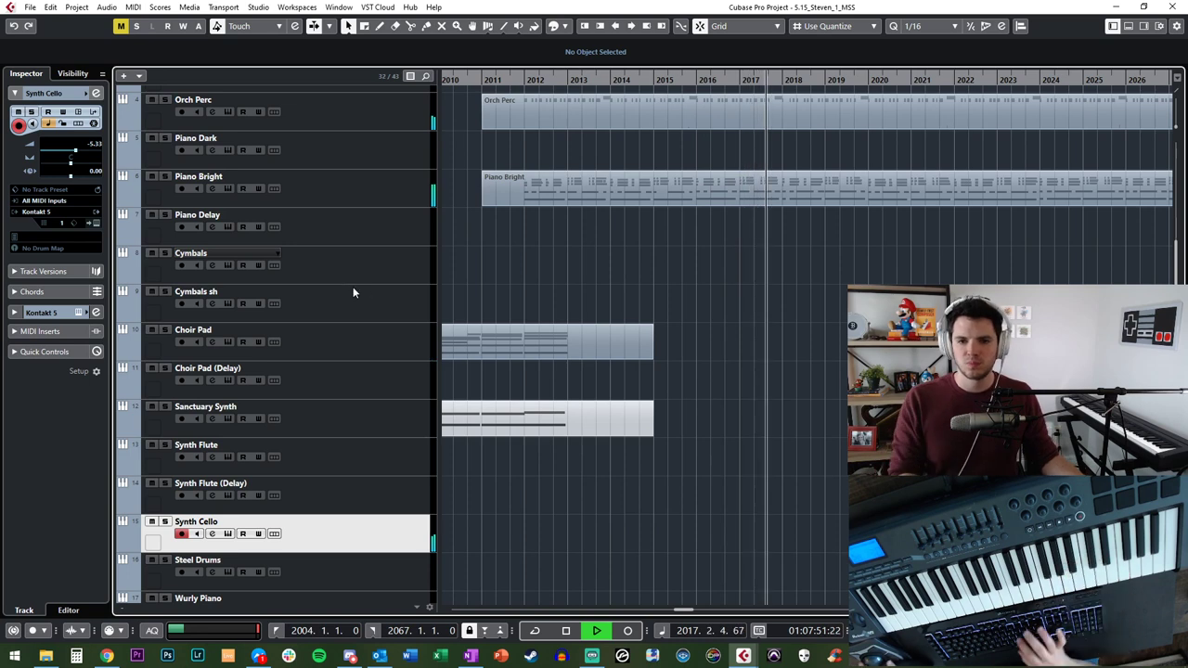
click(397, 348)
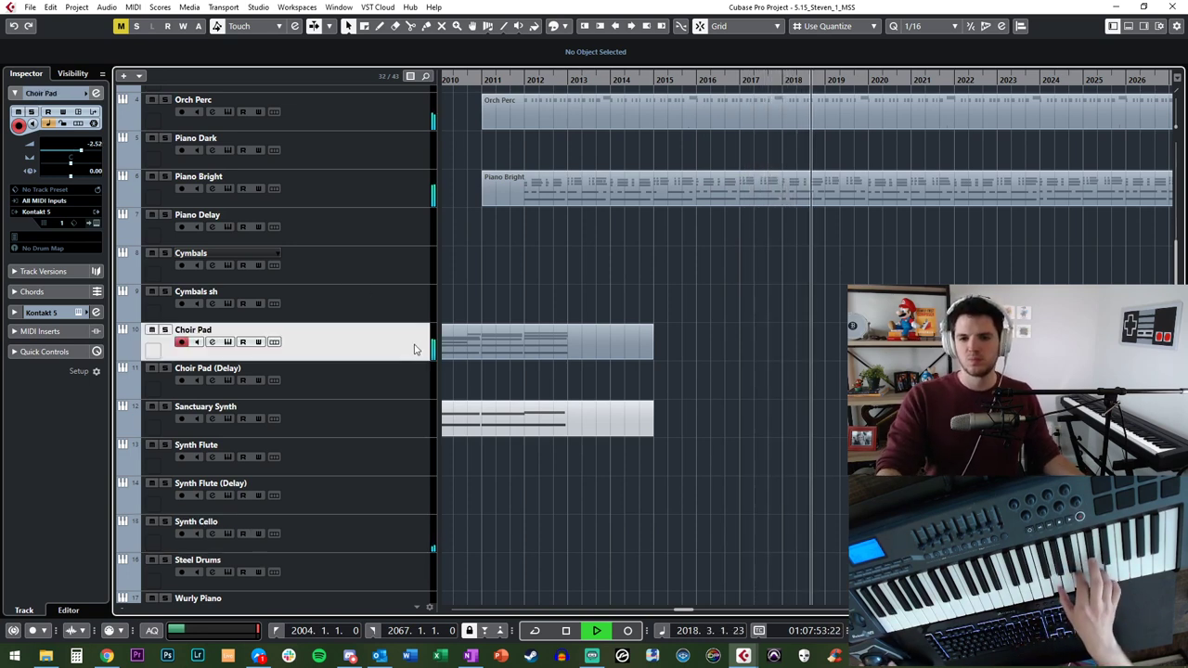
scroll(291, 383, down, 4)
click(314, 413)
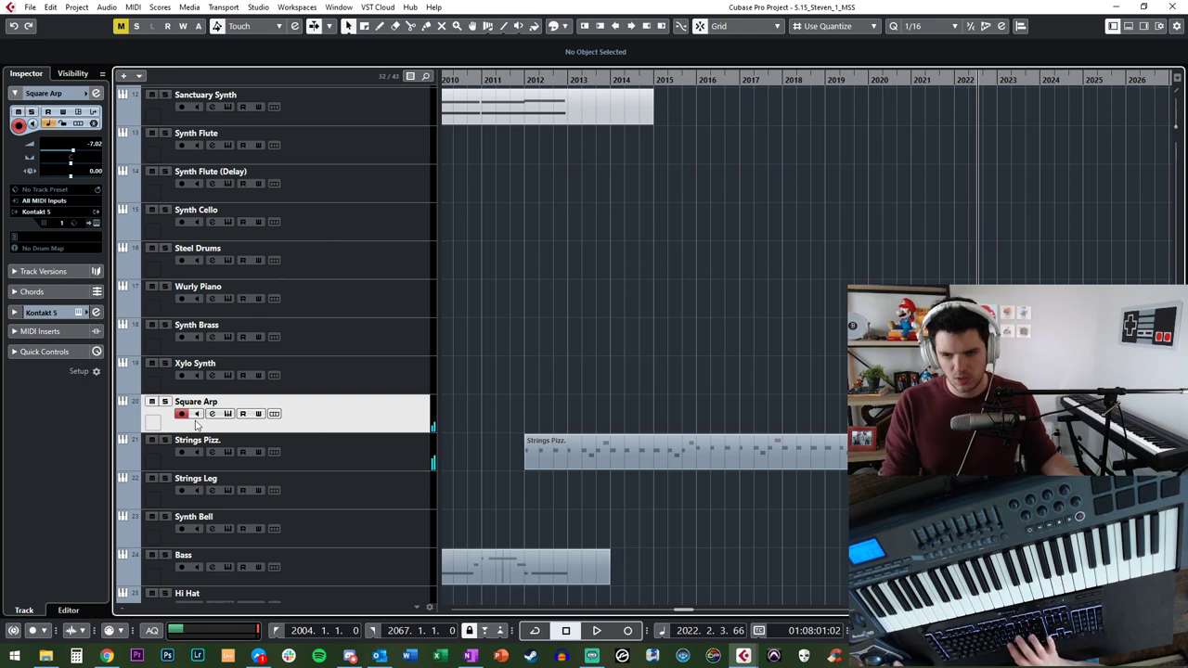
Step: Return the playhead to bar 2010 and select the Synth Bell track for auditioning
scroll(481, 358, up, 6)
key(shift+g)
key(shift+g)
key(shift+g)
key(KP_Subtract)
key(KP_Subtract)
key(KP_Subtract)
key(KP_Subtract)
key(KP_Subtract)
key(KP_Subtract)
key(KP_Subtract)
key(KP_Subtract)
key(KP_Subtract)
key(KP_Subtract)
key(shift+h)
key(shift+h)
key(shift+h)
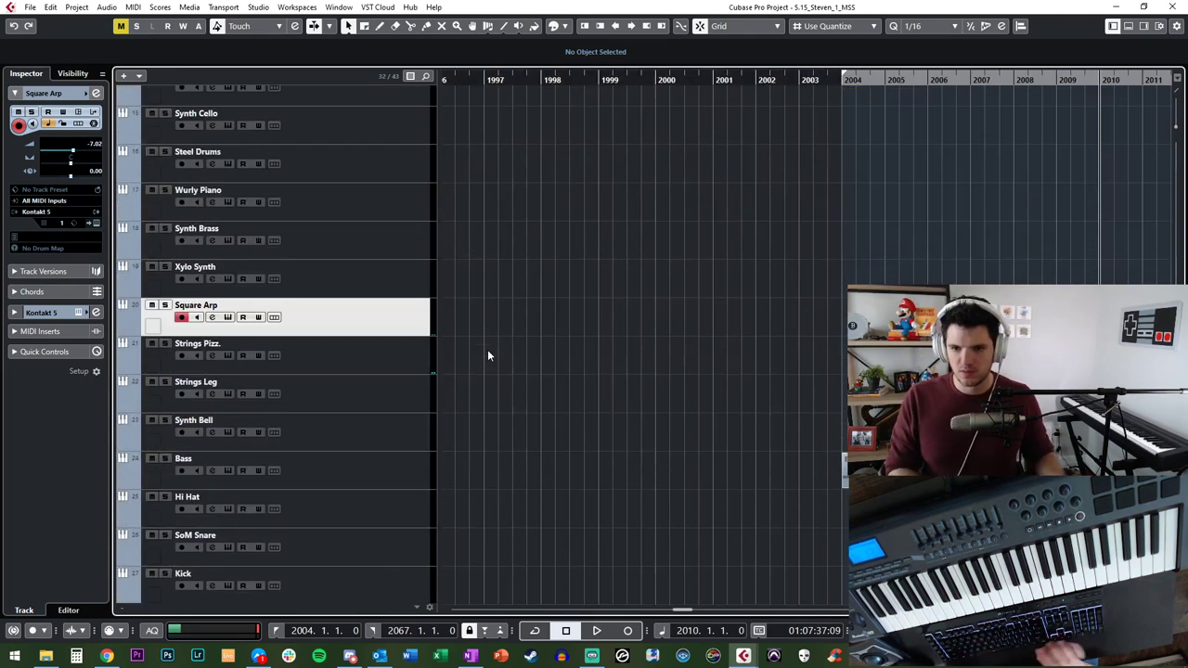
key(g)
key(shift+g)
key(shift+h)
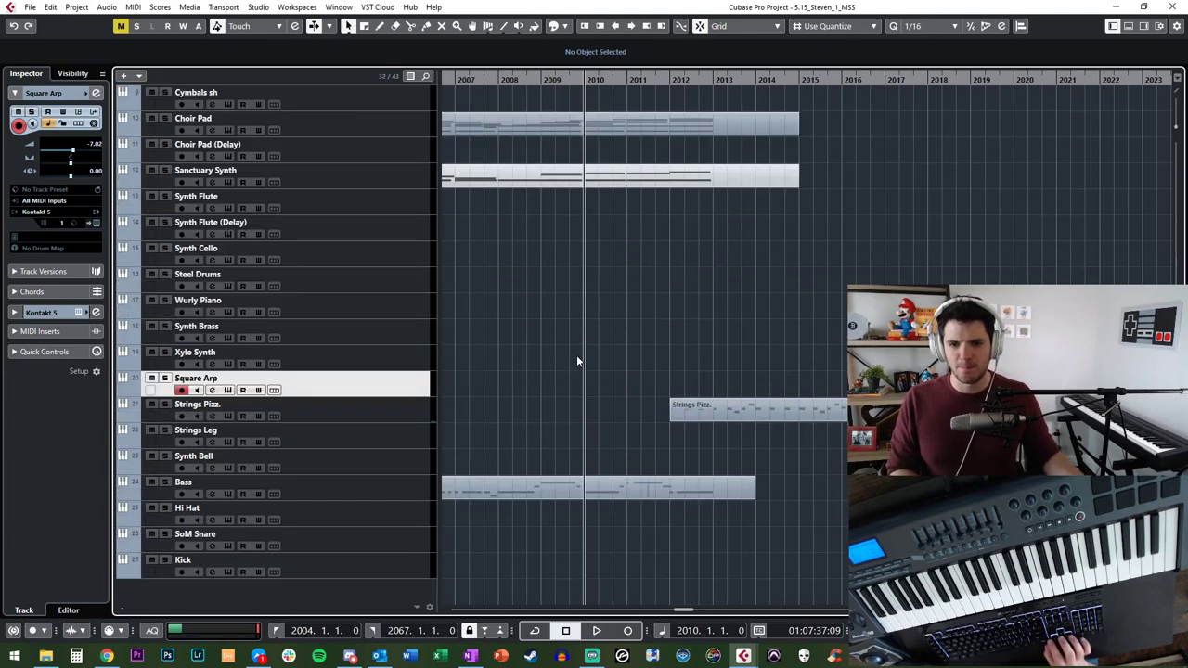
click(320, 466)
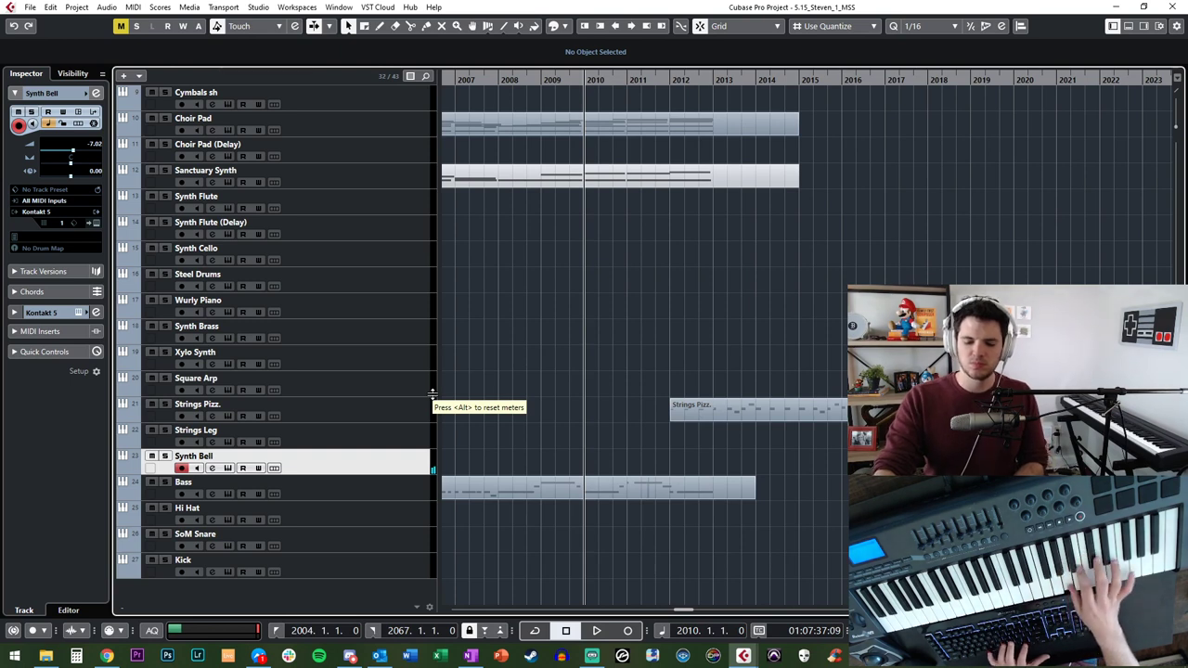
Step: Play the transition up to bar 2013 while trying out the Synth Bell sound
key(space)
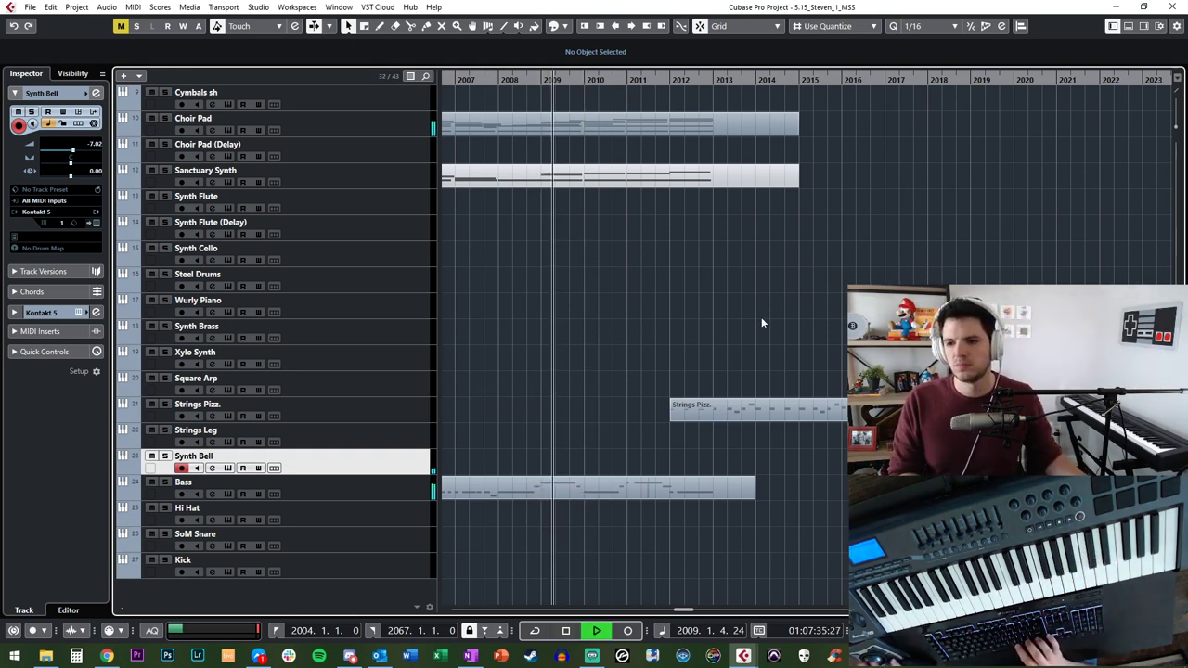
scroll(762, 317, up, 5)
scroll(762, 316, down, 4)
scroll(762, 317, right, 1)
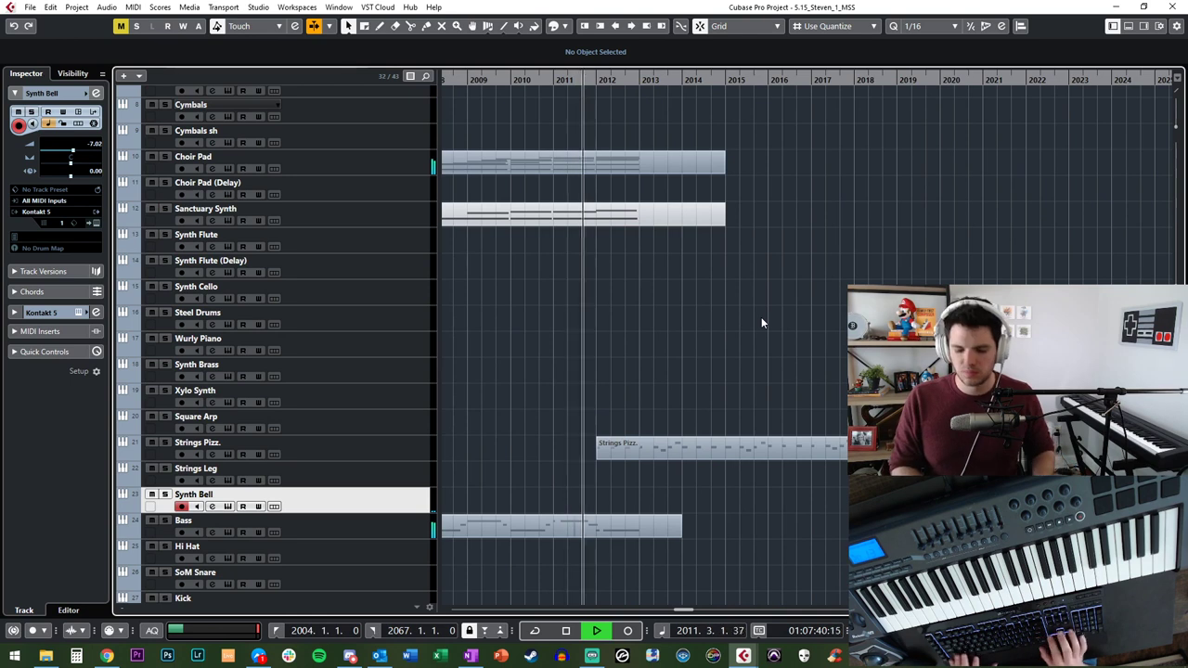
key(shift+g)
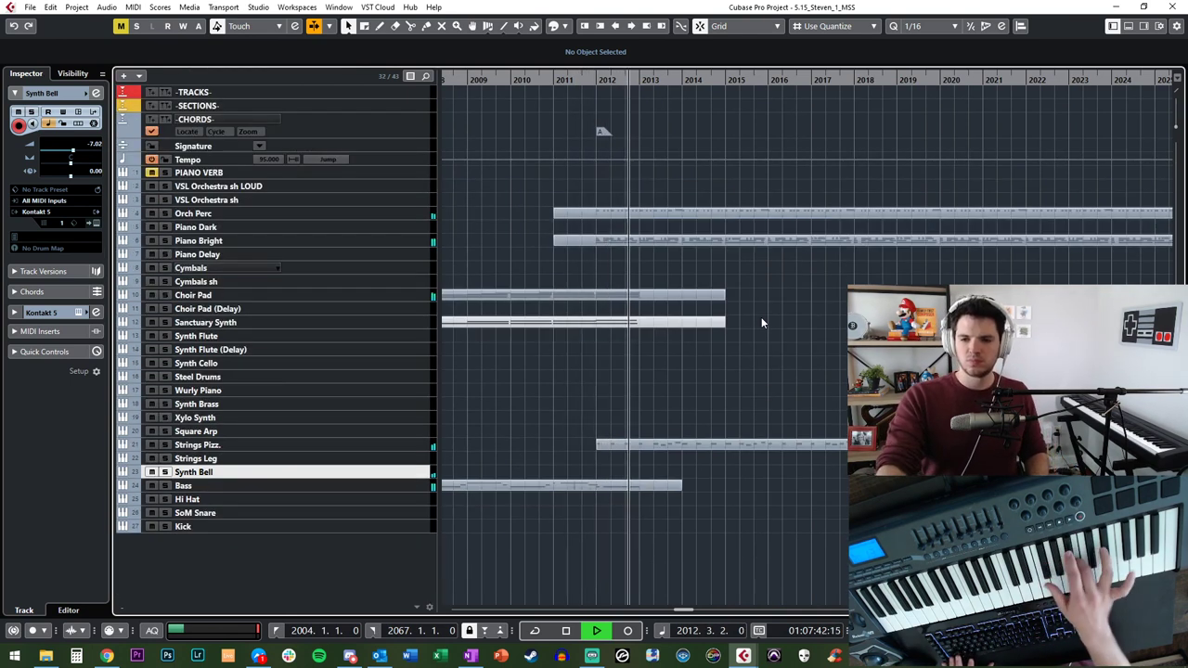
key(space)
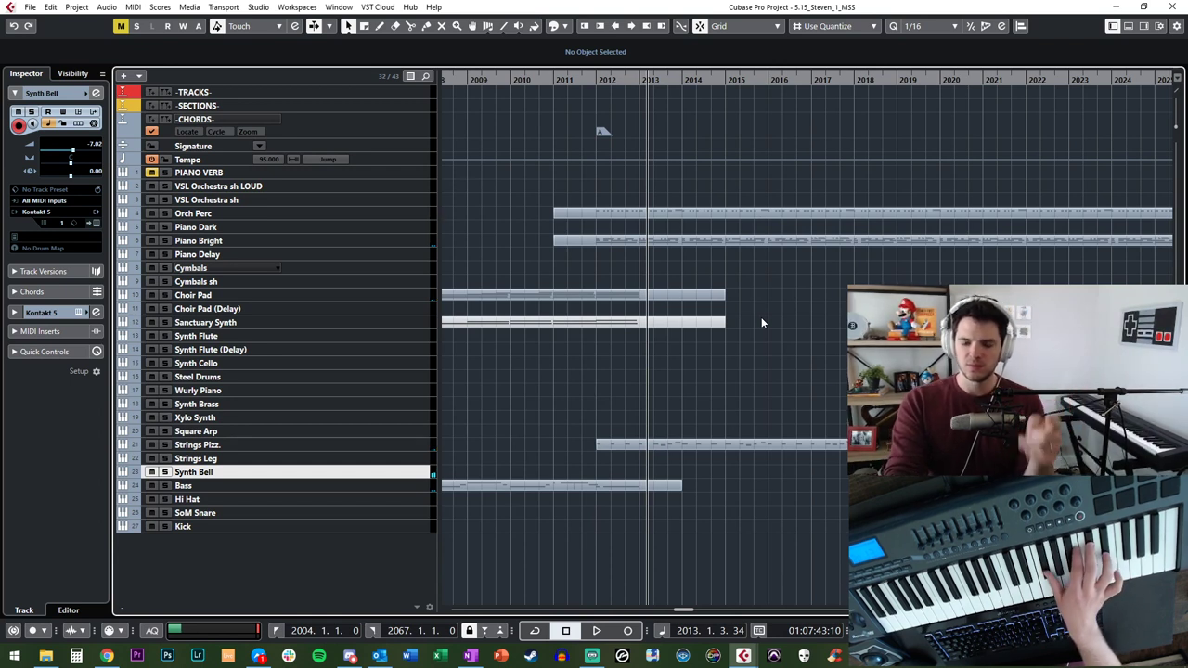
Step: Replay the section while trying Synth Bell ideas, and switch to the VSL Orchestra sh track
key(KP_Add)
key(KP_Subtract)
key(KP_Subtract)
key(KP_Subtract)
key(space)
key(KP_Add)
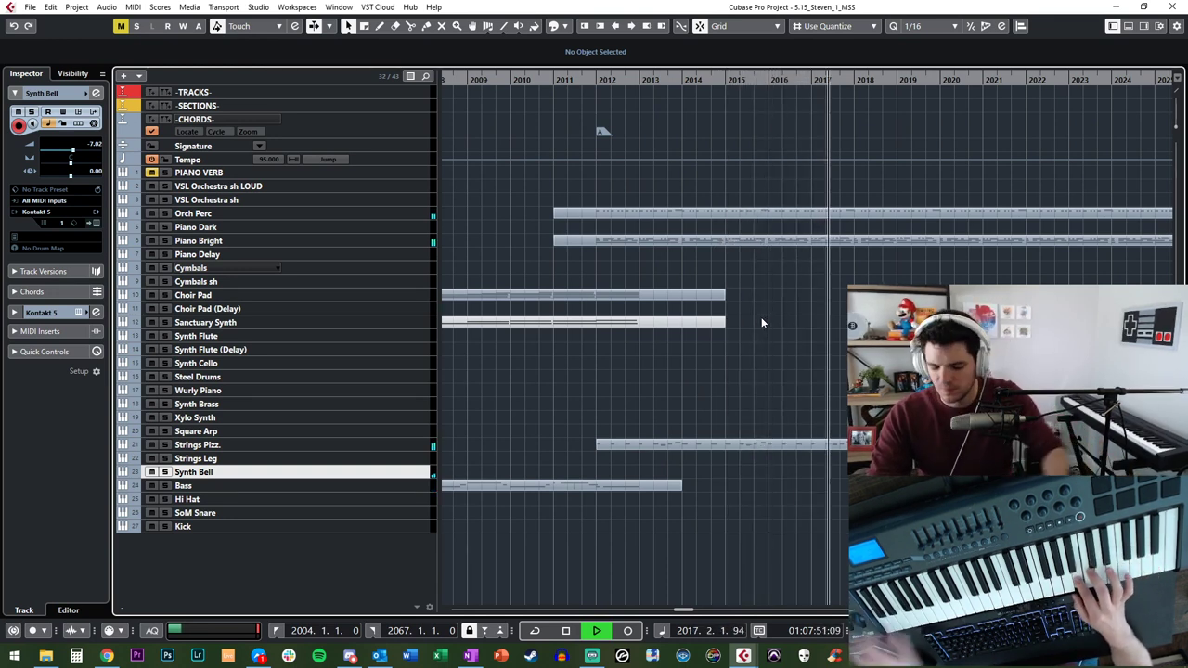
key(space)
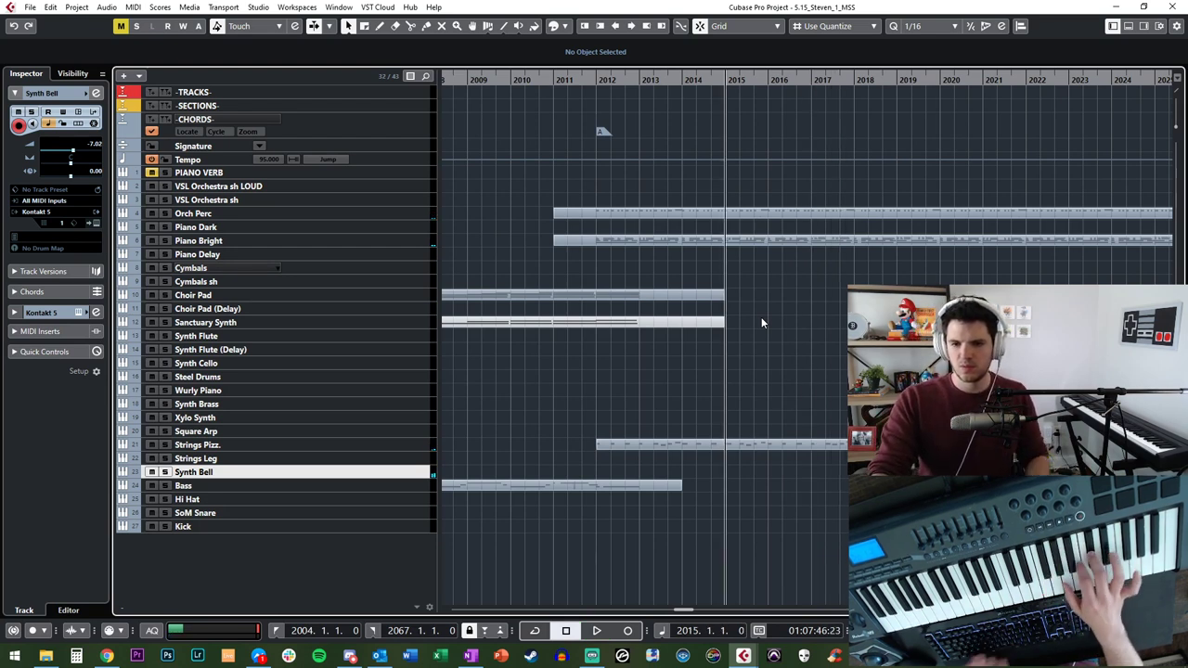
click(311, 200)
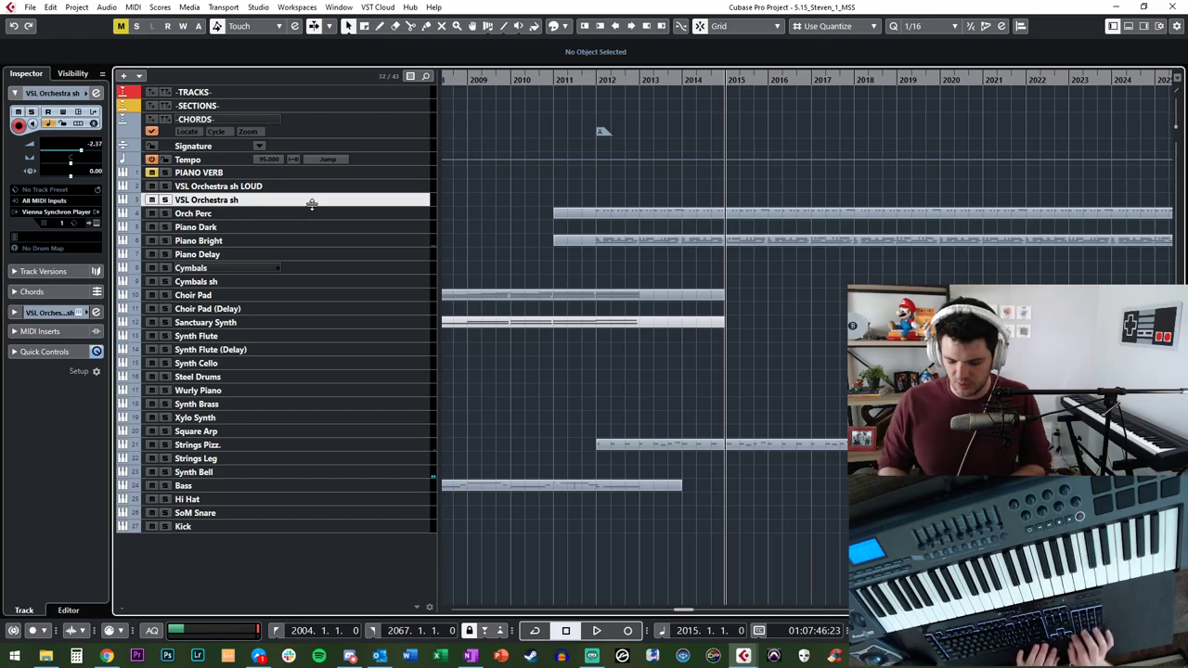
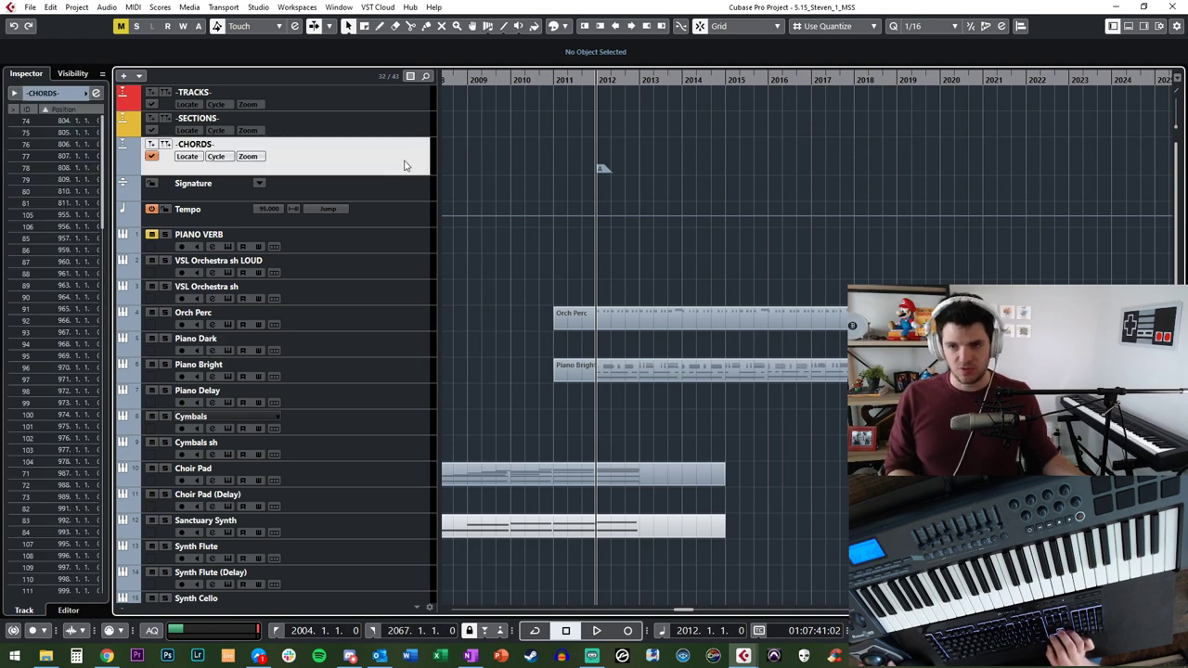
Step: Add a marker to the CHORDS track at the start of bar 2012 and close the marker list
key(Insert)
key(ctrl+m)
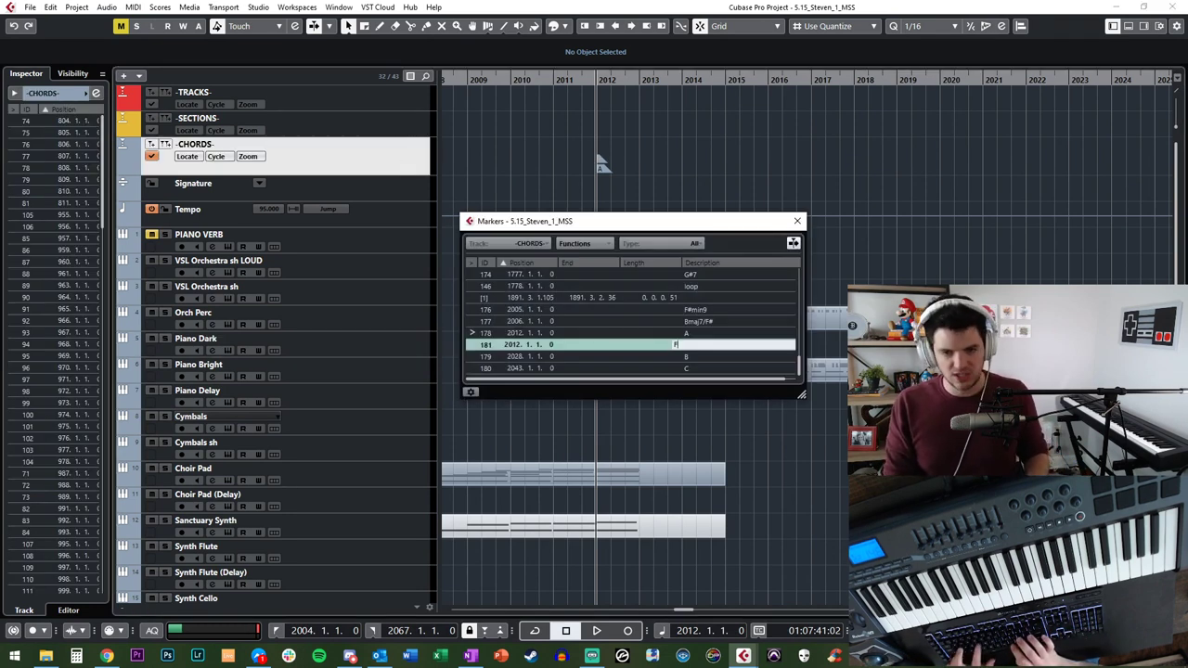
text(F)
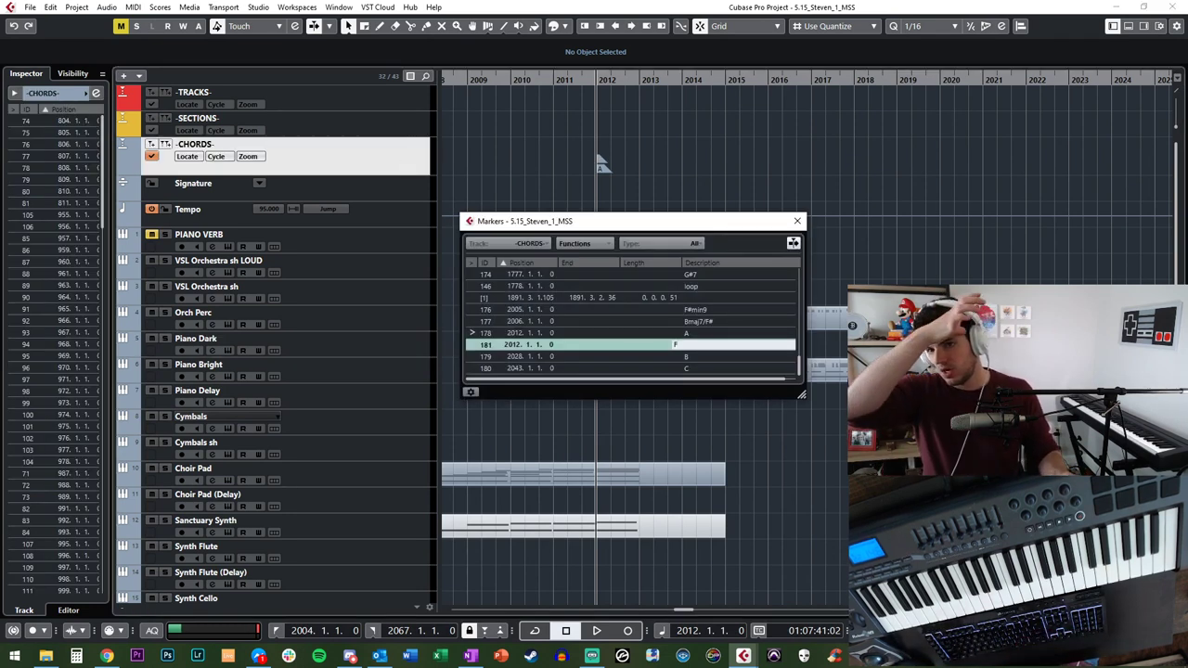
key(Return)
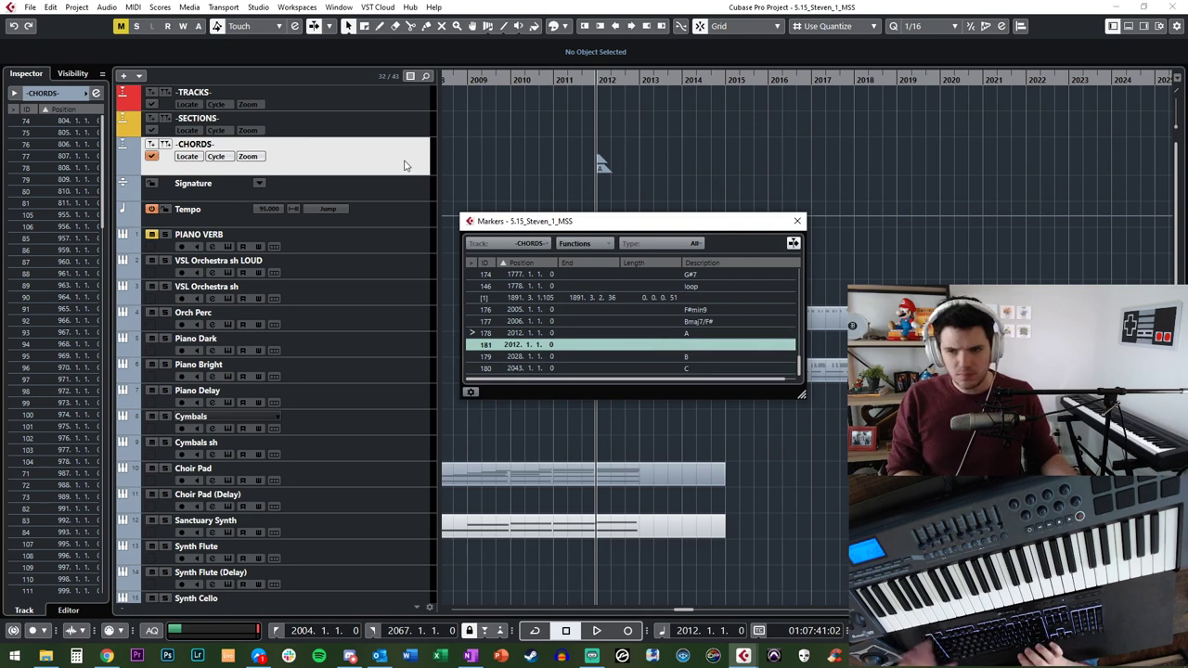
click(797, 223)
Step: Move the A marker at bar 2012 to the SECTIONS track and label the remaining CHORDS marker F#m
mouse_move(603, 169)
mouse_down()
mouse_move(611, 128)
mouse_move(601, 131)
mouse_up()
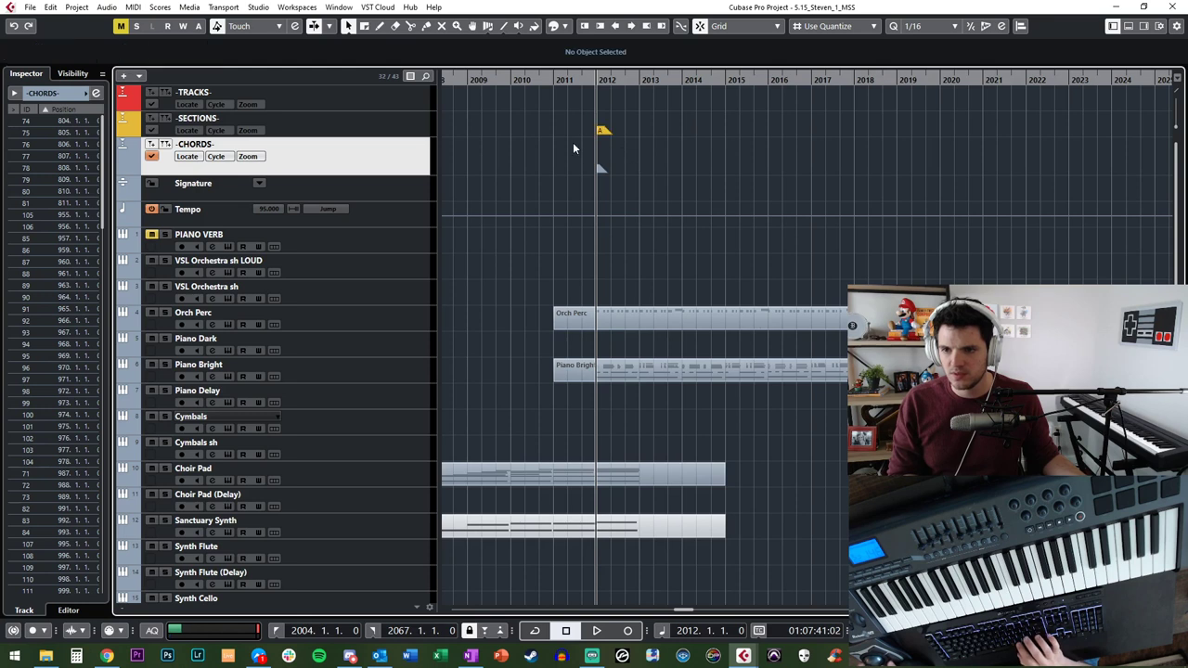
click(608, 167)
drag(397, 174, 410, 151)
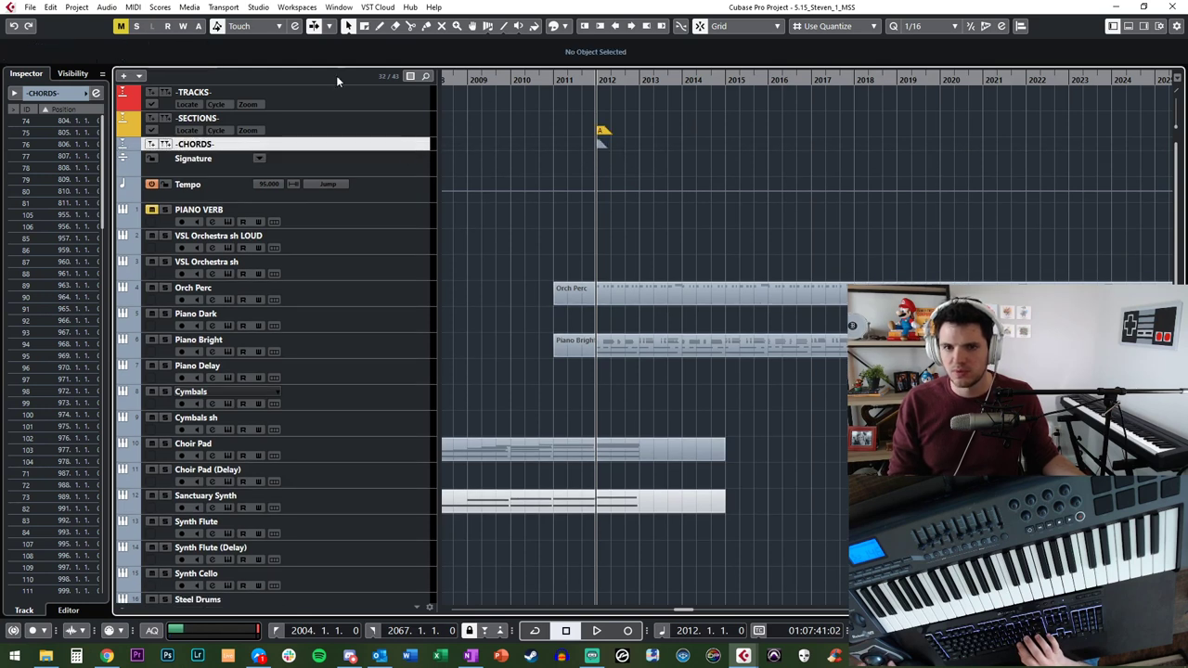
click(601, 144)
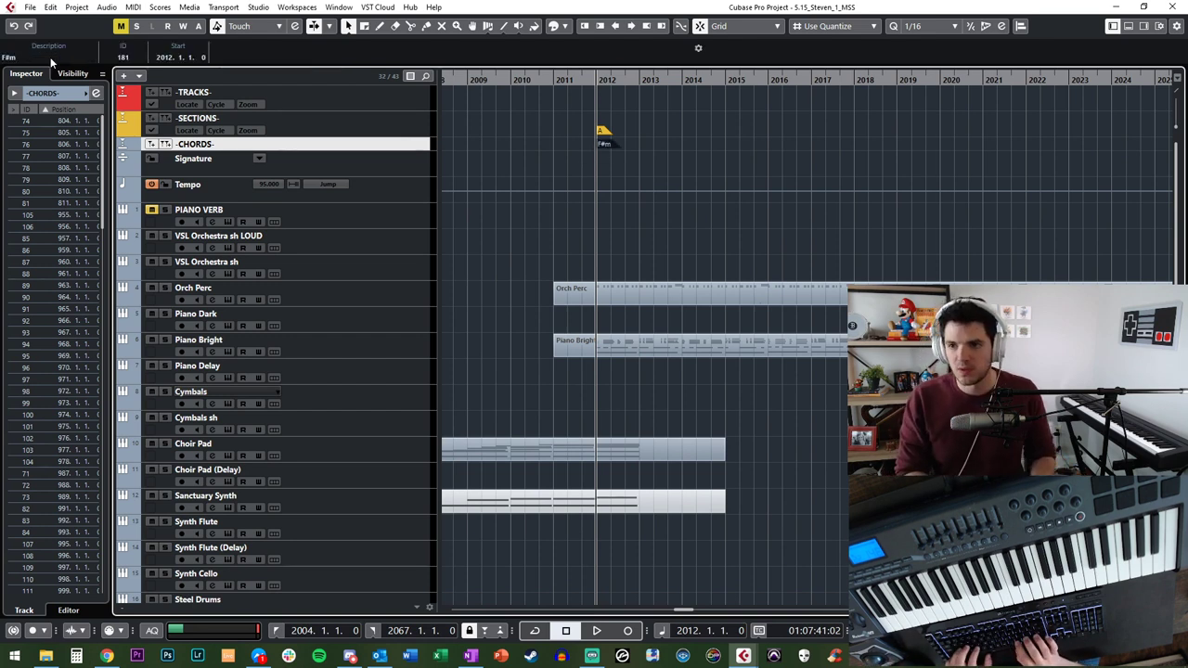
Step: Play on to the start of bar 2013 and add a chord marker named B there
key(space)
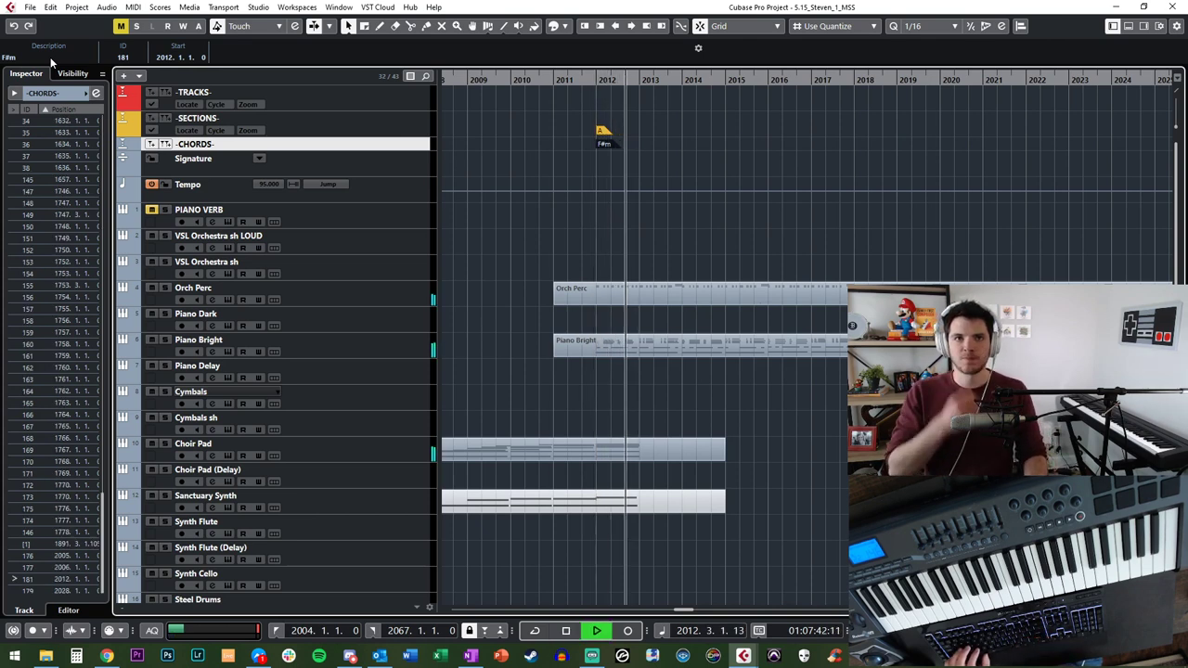
key(space)
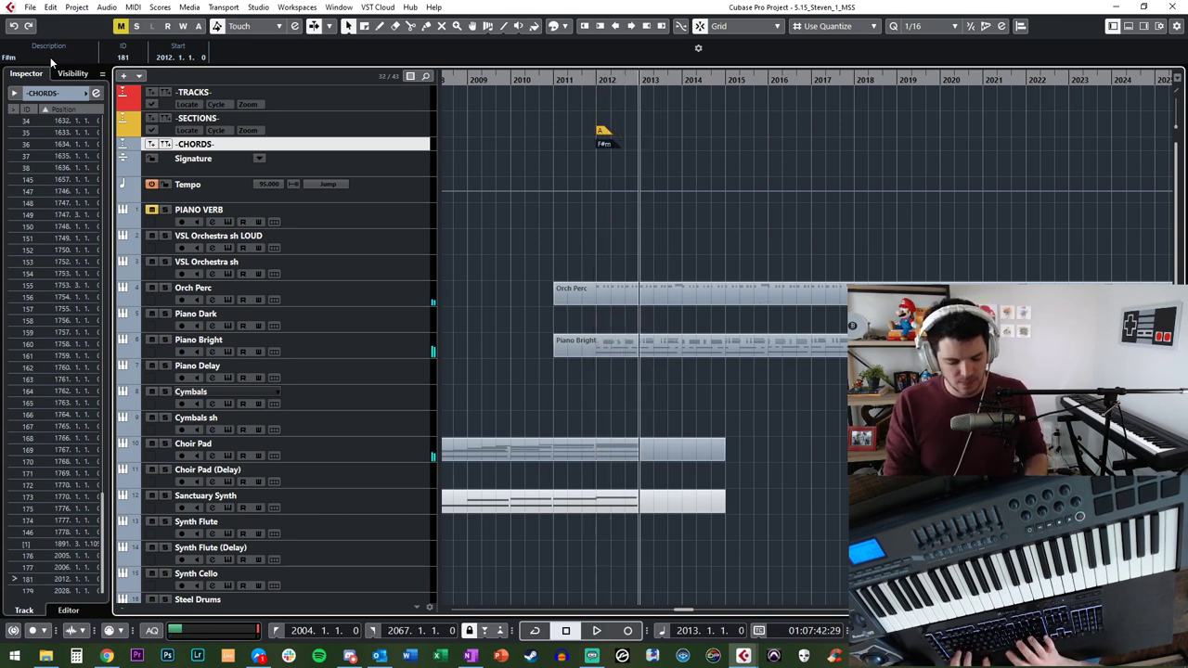
key(ctrl+m)
key(Insert)
key(Return)
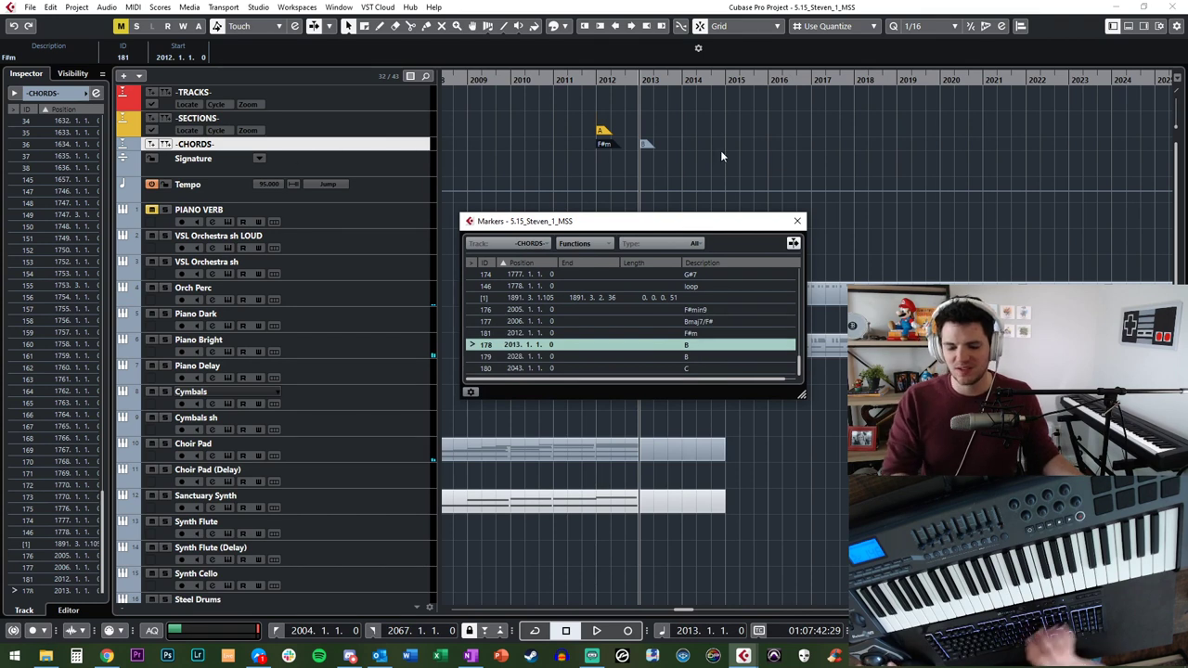
click(796, 221)
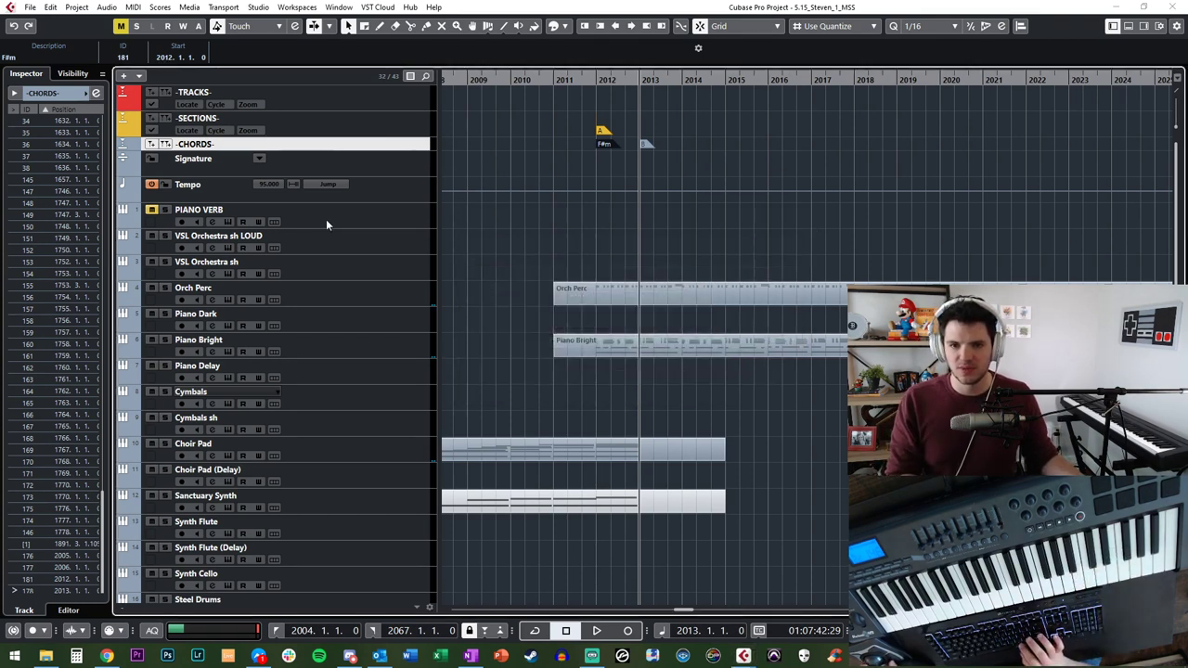
Step: Select the VSL Orchestra sh track and play on from bar 2013 to work out the following chords
click(349, 264)
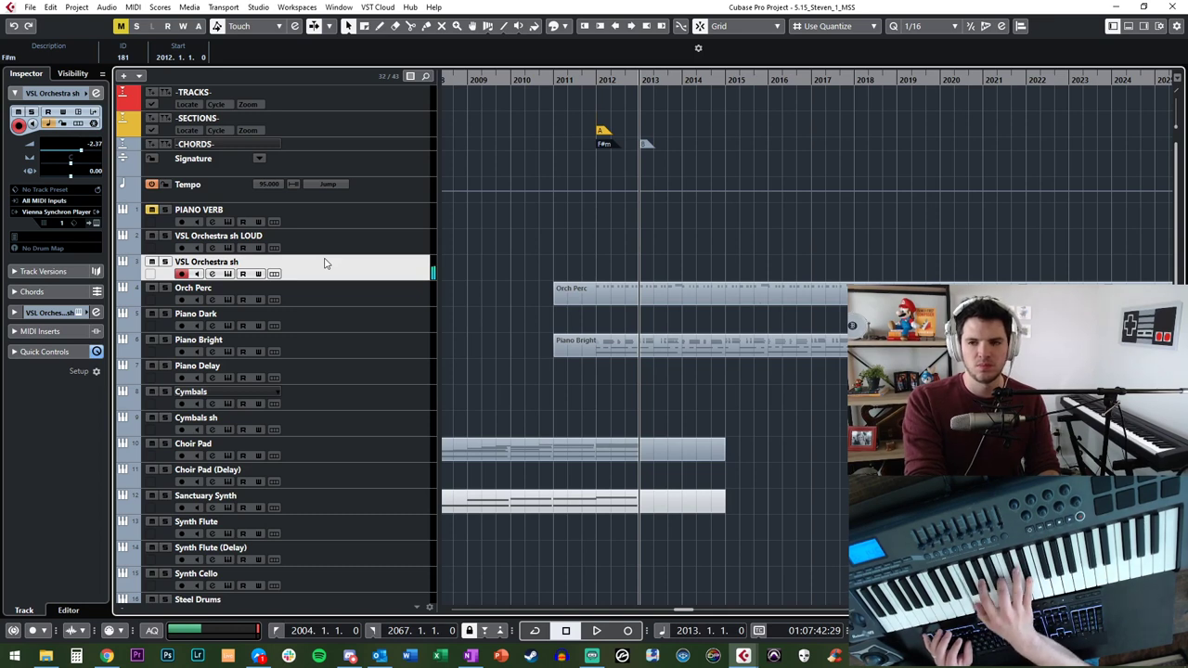
key(space)
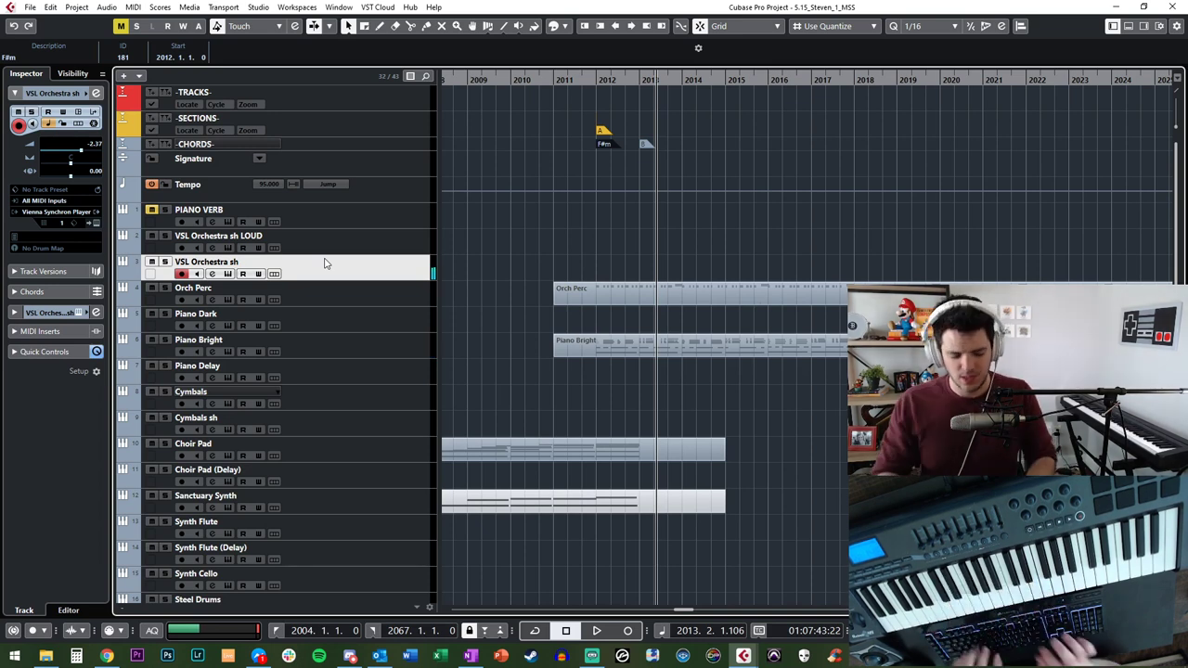
key(space)
key(space)
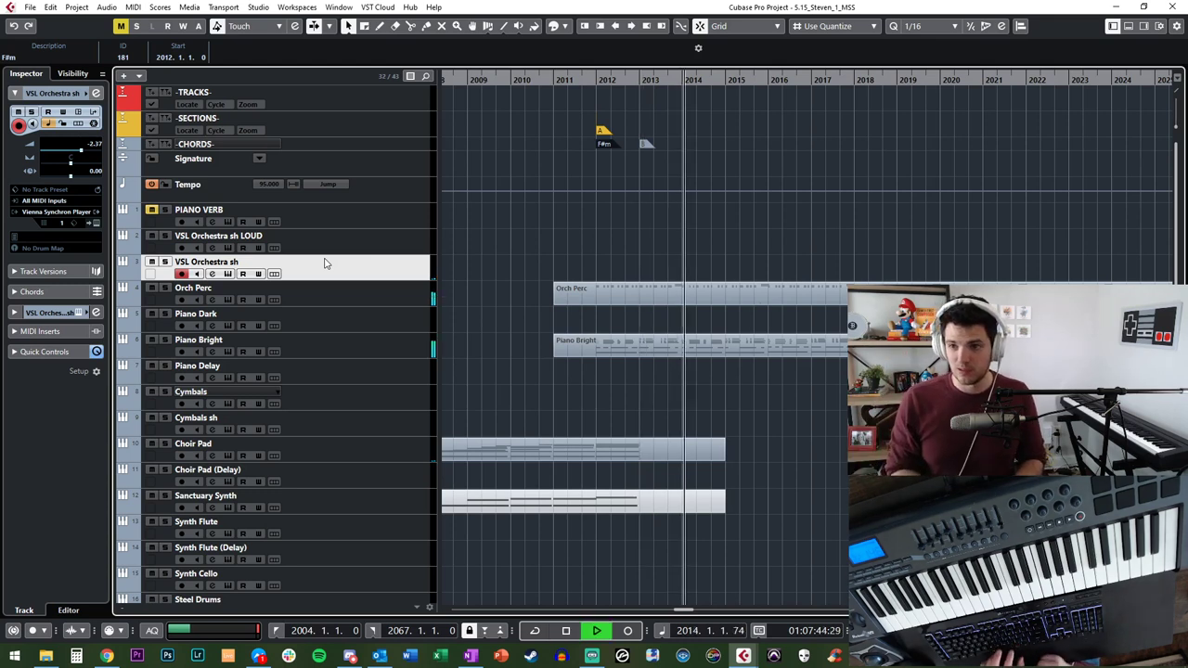
Step: Copy the F#m and B chord markers to bars 2014 and 2015, and all four to bars 2016 through 2019
drag(614, 145, 696, 145)
key(l)
key(space)
drag(794, 159, 567, 148)
drag(783, 151, 779, 143)
Step: Rename the four copied chord markers from bar 2016 to bar 2019 as Gm and stop playback
click(37, 58)
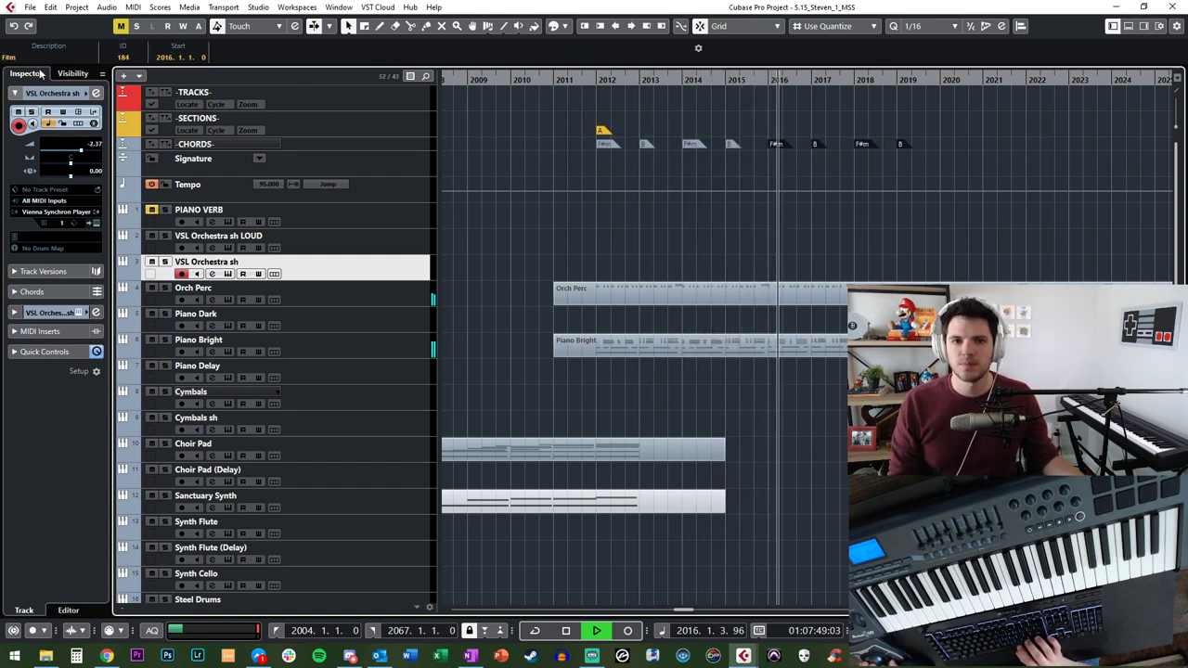
text(Gm)
key(Return)
key(space)
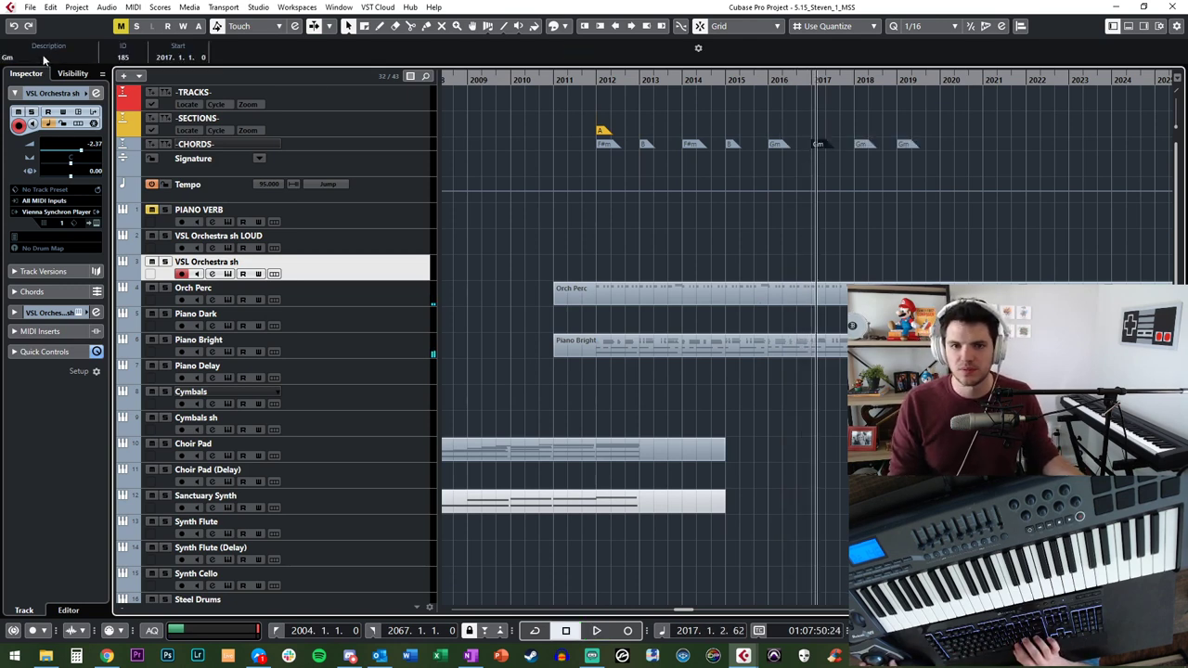
Step: Rename the chord markers at bars 2017 and 2019 as C
text(C)
key(Return)
scroll(691, 152, right, 3)
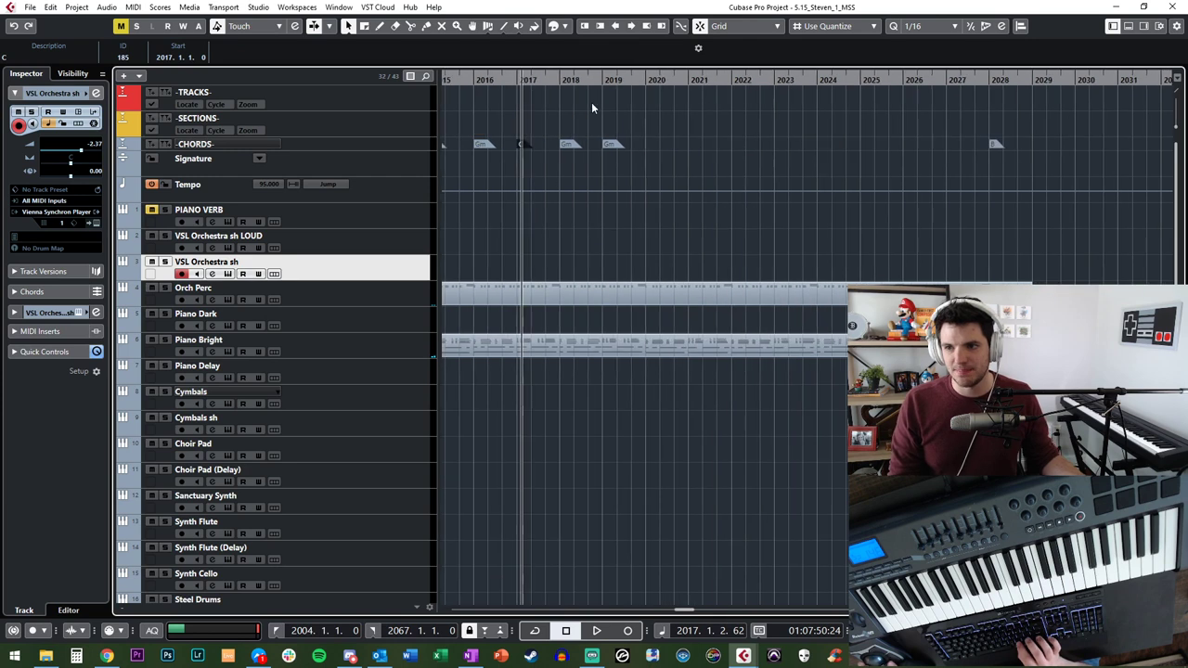
click(613, 144)
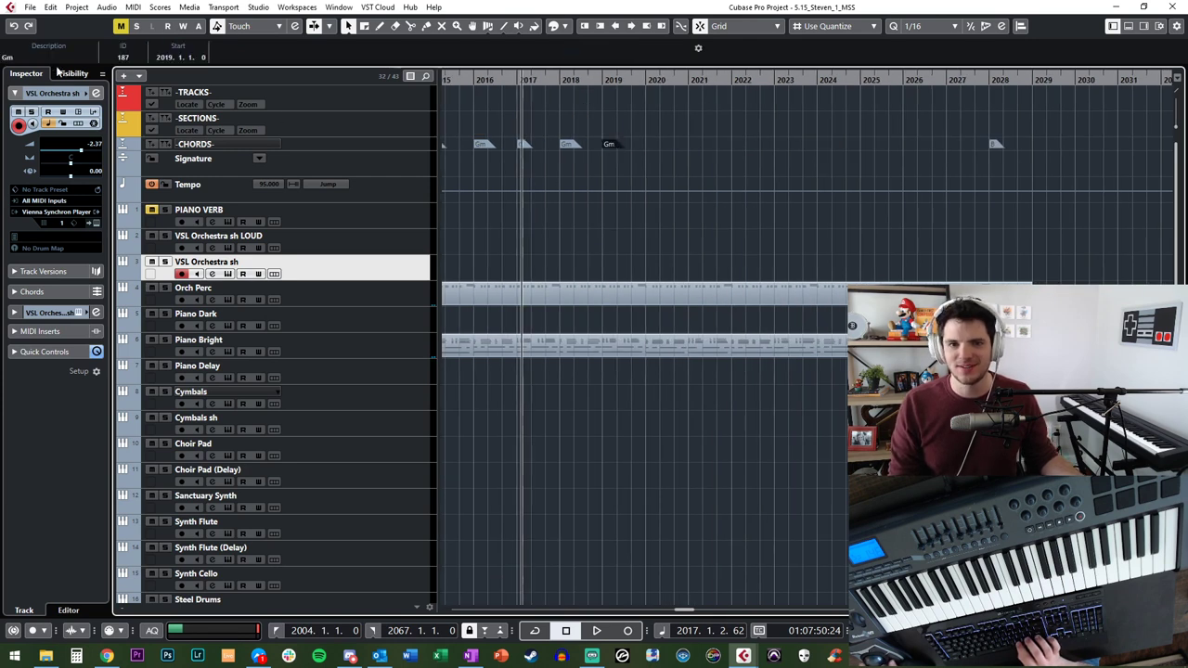
click(46, 55)
text(C)
key(Return)
Step: Copy the eight chord markers of bars 2012 through 2019 to bars 2020 through 2027
scroll(624, 169, left, 3)
drag(490, 146, 953, 152)
drag(550, 141, 875, 141)
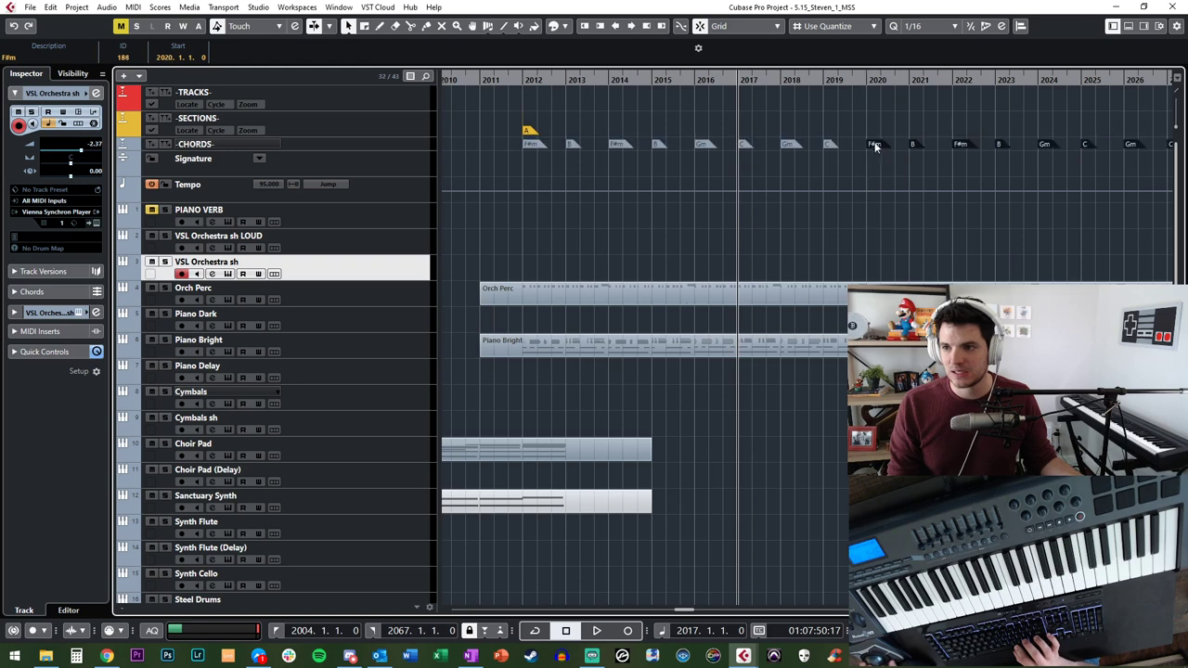
Step: Play from bar 2020 and move the B marker at bar 2028 from the chords track to the sections track
scroll(870, 128, right, 2)
key(KP_Add)
key(KP_Add)
key(space)
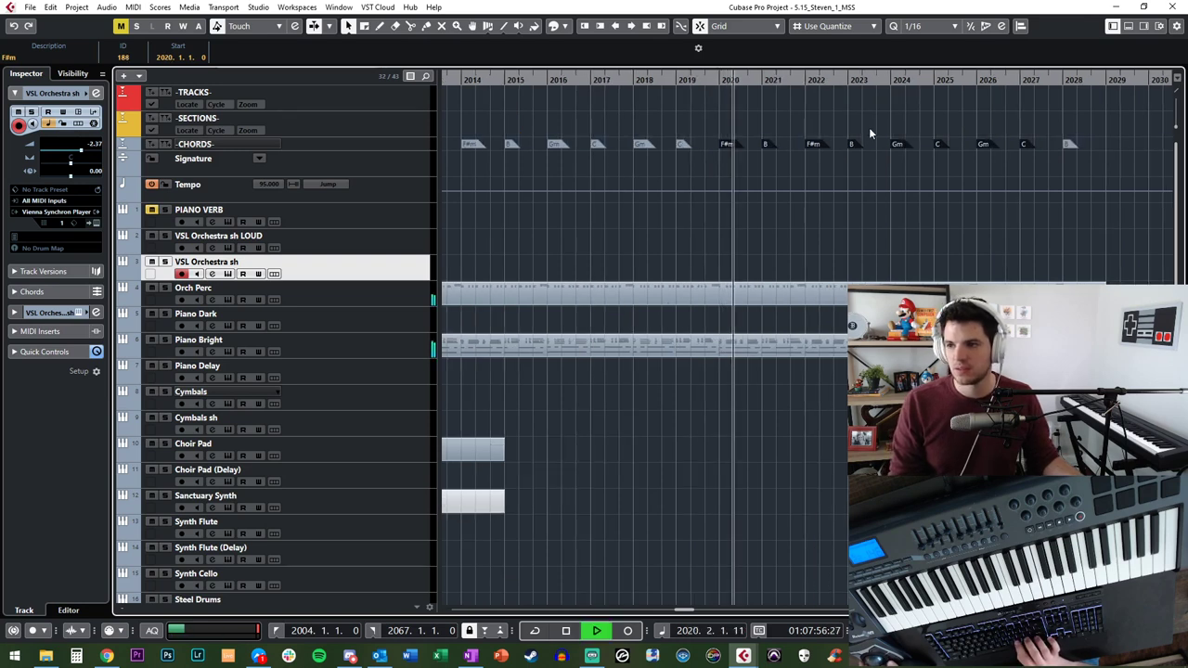
click(1067, 145)
mouse_move(1069, 146)
mouse_down()
mouse_move(1074, 108)
mouse_move(1070, 120)
mouse_up()
Step: Return to bar 2010 and play the section to check the chord markers against the music
key(KP_Subtract)
key(KP_Subtract)
key(KP_Subtract)
key(KP_Subtract)
key(KP_Subtract)
key(KP_Subtract)
key(KP_Subtract)
key(KP_Subtract)
key(KP_Subtract)
key(KP_Subtract)
key(KP_Subtract)
key(KP_Subtract)
key(KP_Subtract)
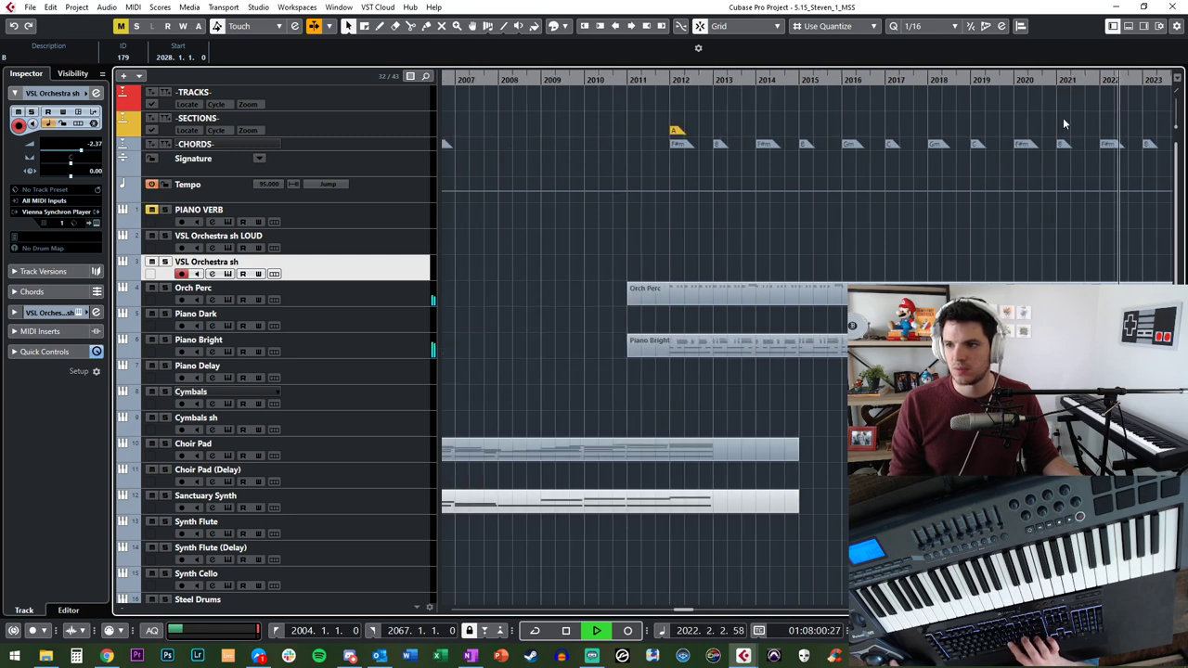
key(space)
scroll(806, 149, up, 1)
scroll(806, 148, right, 4)
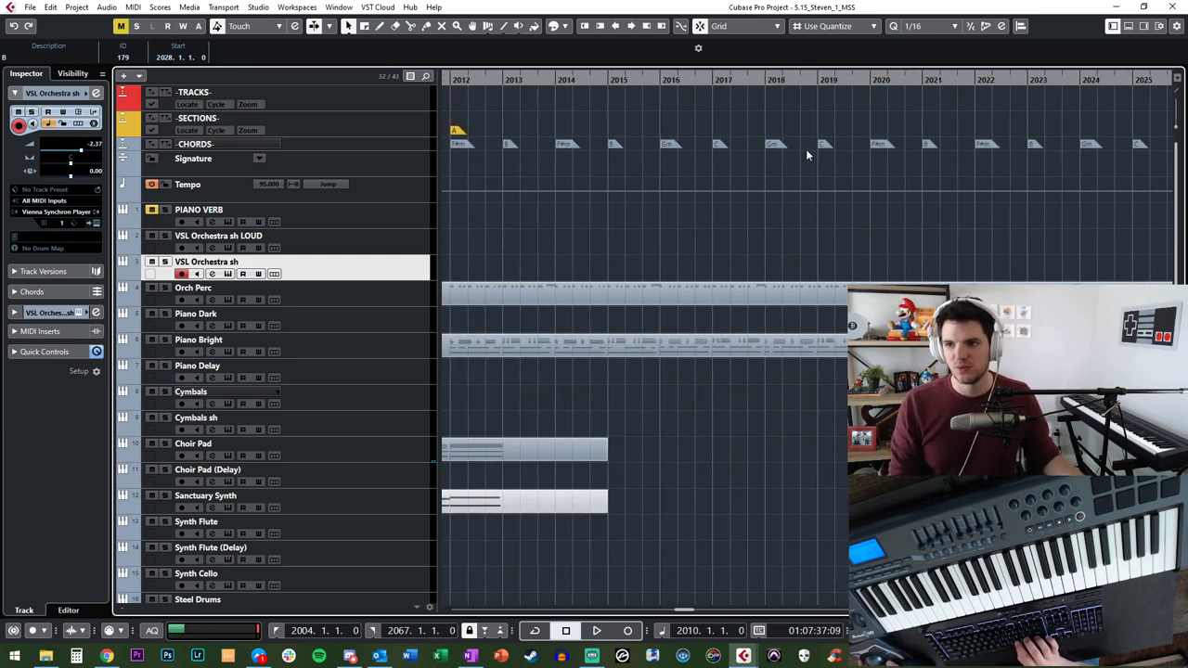
scroll(806, 149, left, 3)
key(space)
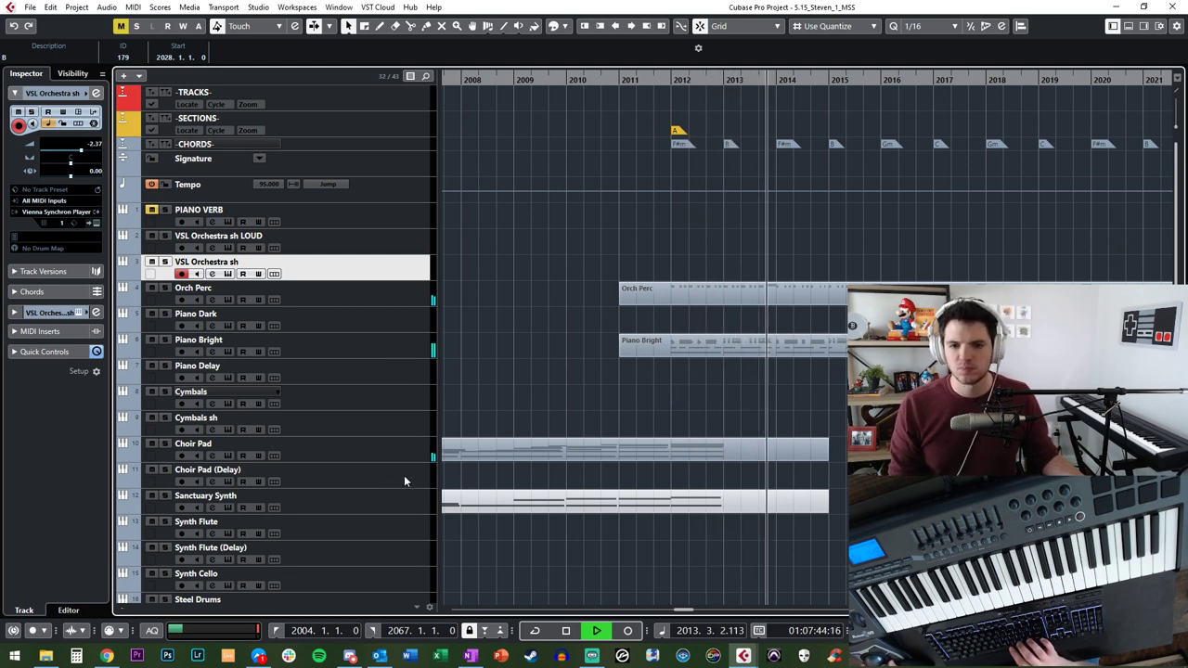
Step: Stop playback and reduce the track heights so the whole instrument list fits in view
key(shift+g)
key(shift+g)
key(shift+g)
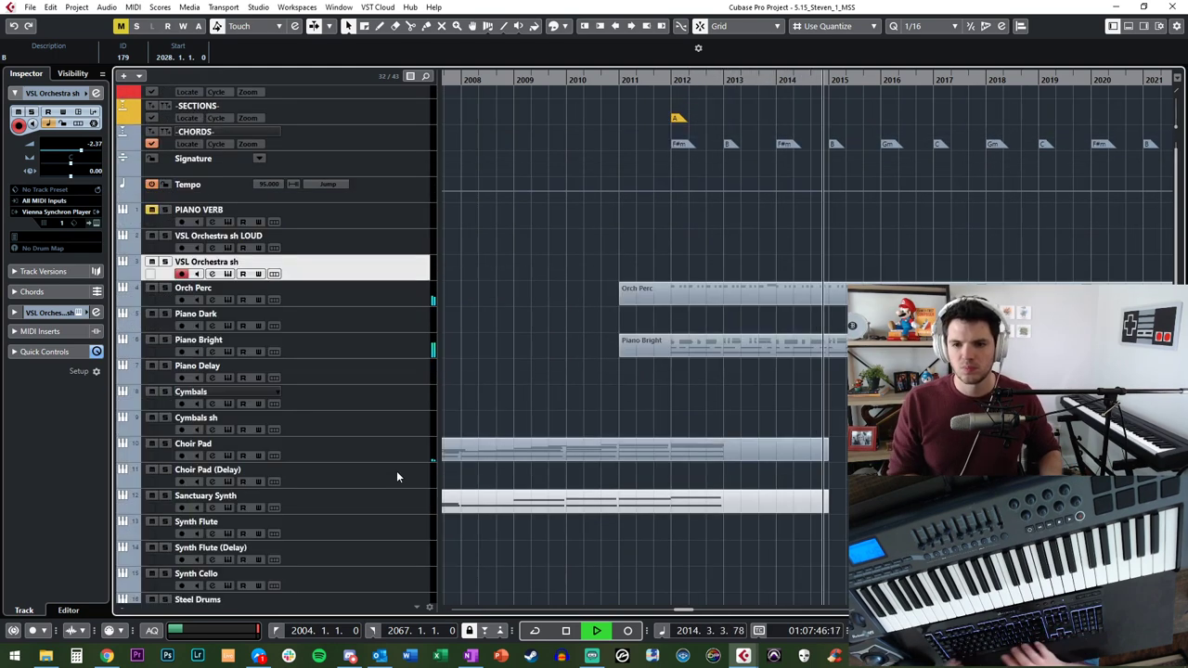
key(space)
key(shift+h)
Step: Audition the Synth Flute, Synth Flute (Delay) and Synth Cello tracks one after another
click(384, 325)
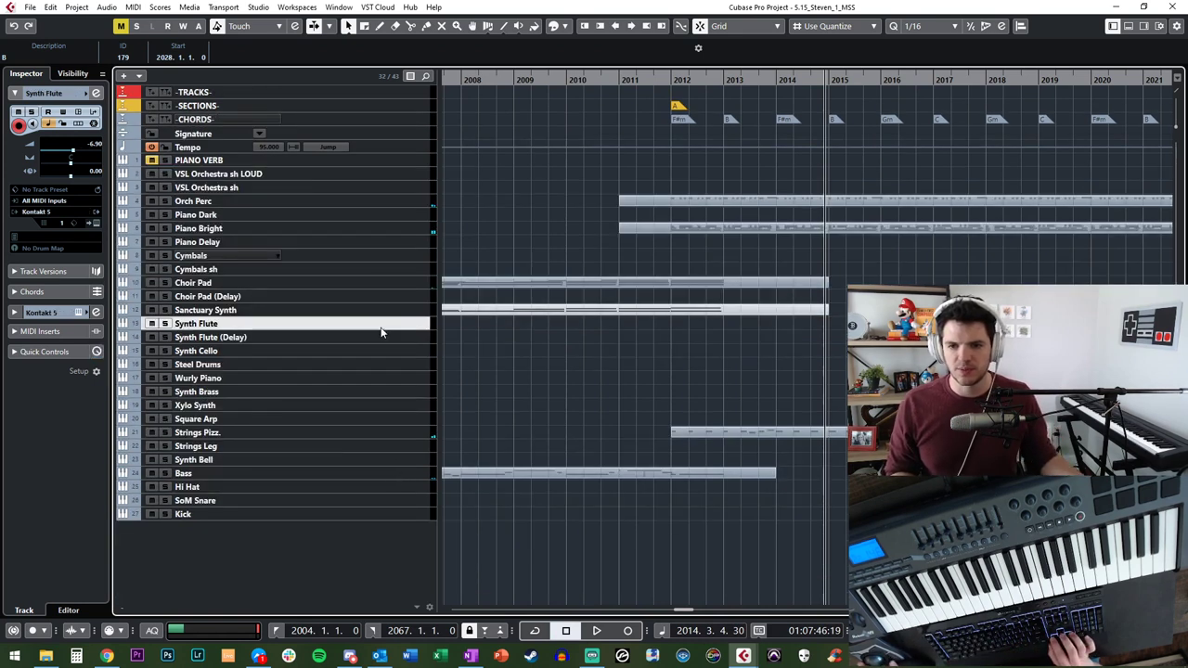
click(379, 337)
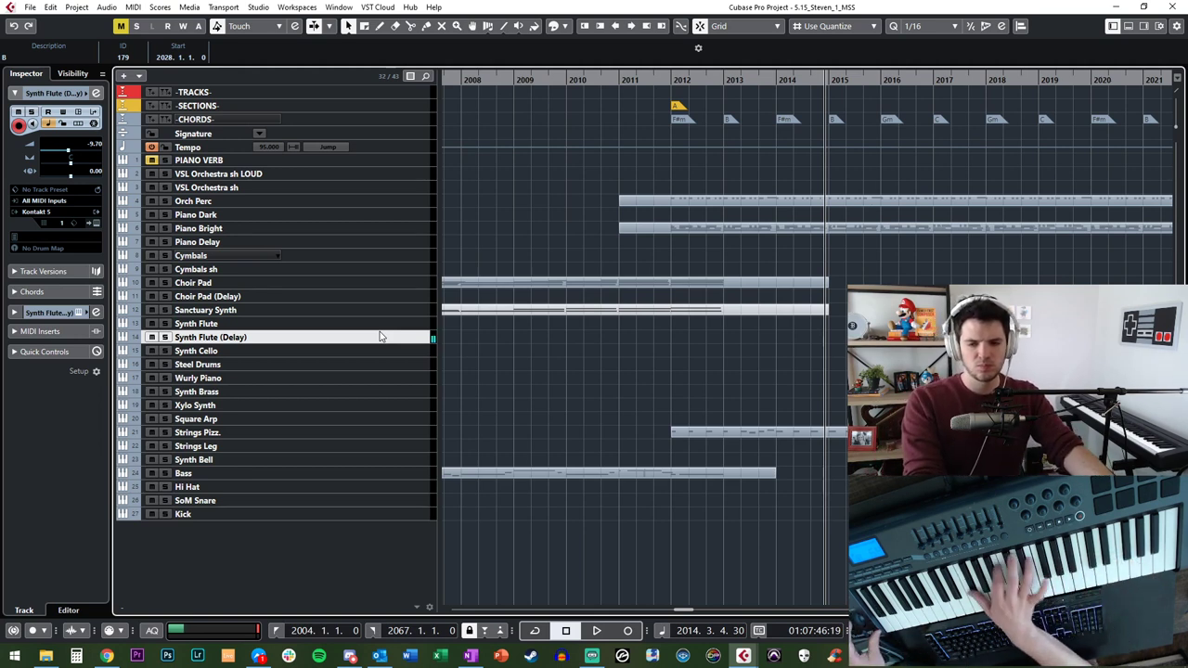
click(297, 353)
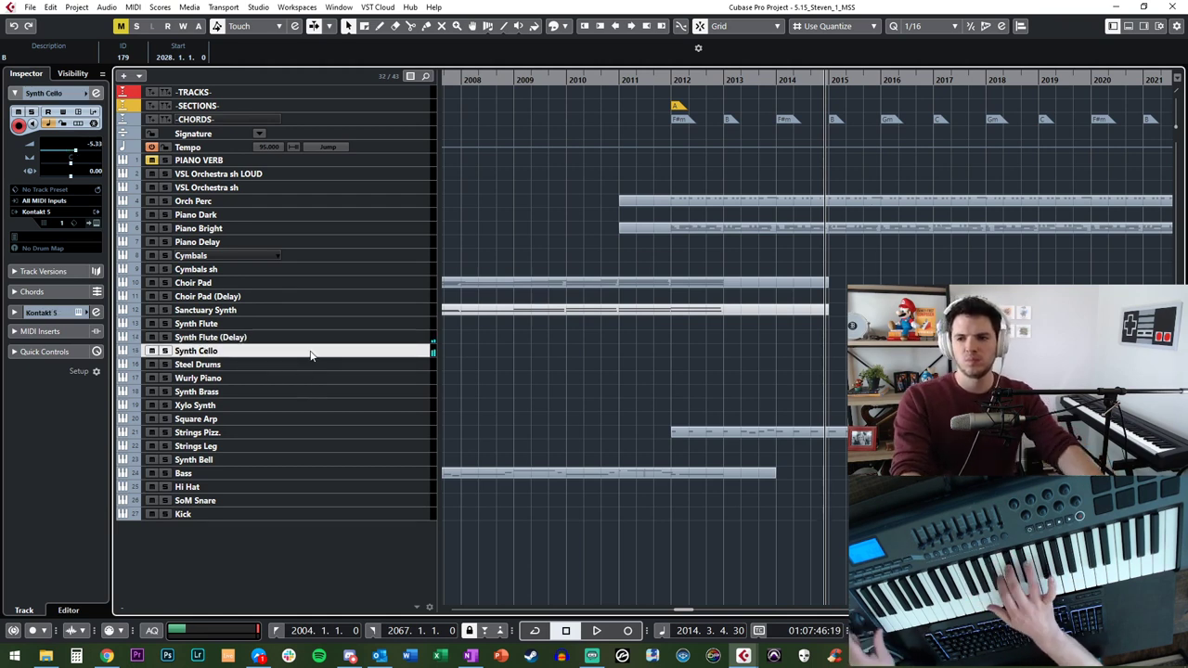
Step: Play the section from bar 2011 while trying out melody ideas on Synth Cello
key(KP_Subtract)
key(KP_Subtract)
key(KP_Subtract)
key(KP_Subtract)
key(space)
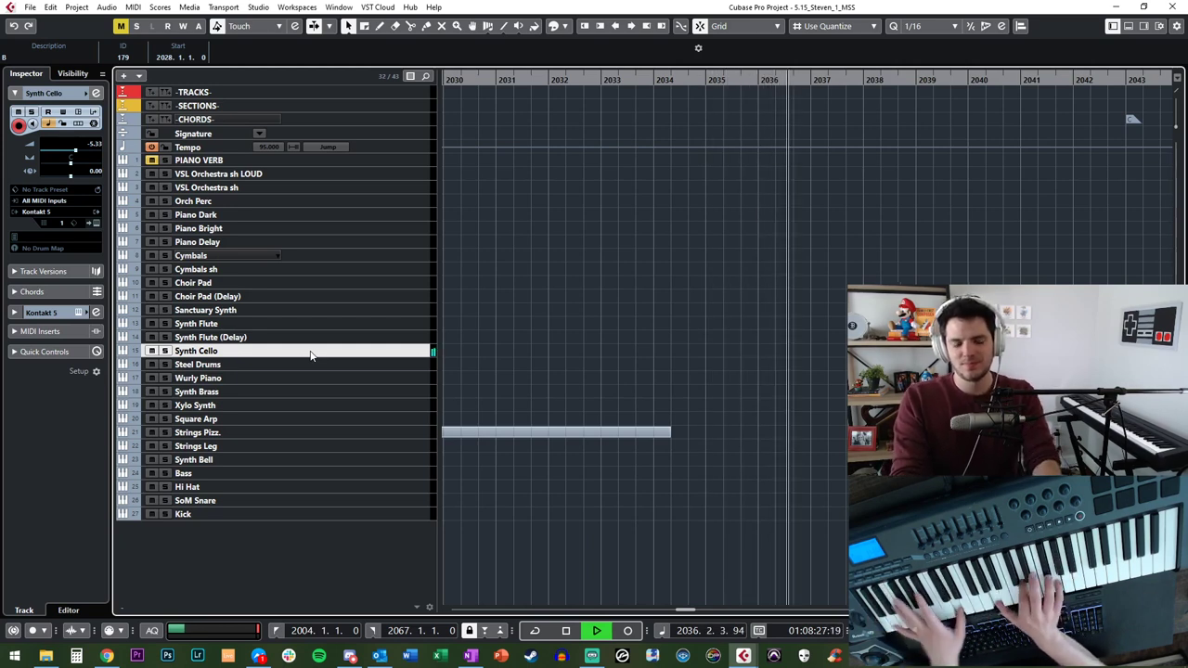
Step: Jump playback back into the section with chord markers, audition Synth Flute over it and stop playback
key(KP_Subtract)
key(KP_Subtract)
key(KP_Subtract)
key(KP_Subtract)
key(KP_Subtract)
key(KP_Subtract)
key(KP_Subtract)
key(KP_Subtract)
key(KP_Subtract)
key(KP_Subtract)
key(KP_Subtract)
key(KP_Subtract)
key(KP_Subtract)
key(KP_Subtract)
key(KP_Subtract)
key(KP_Subtract)
key(KP_Subtract)
key(KP_Subtract)
key(KP_Subtract)
key(KP_Subtract)
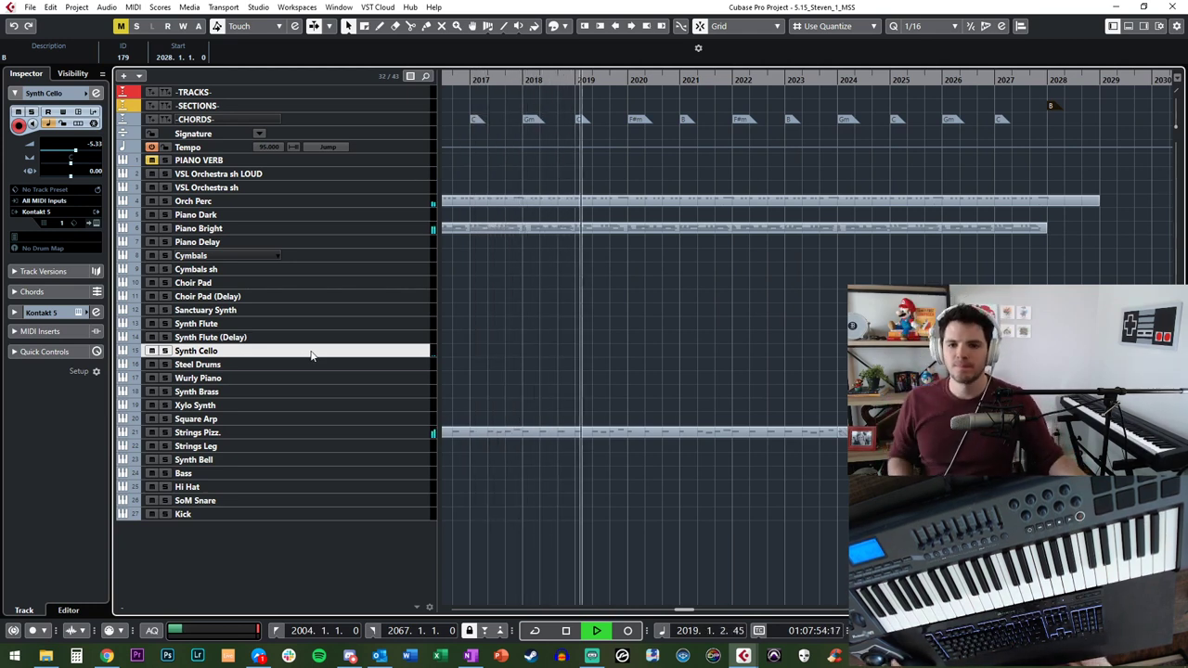
click(321, 324)
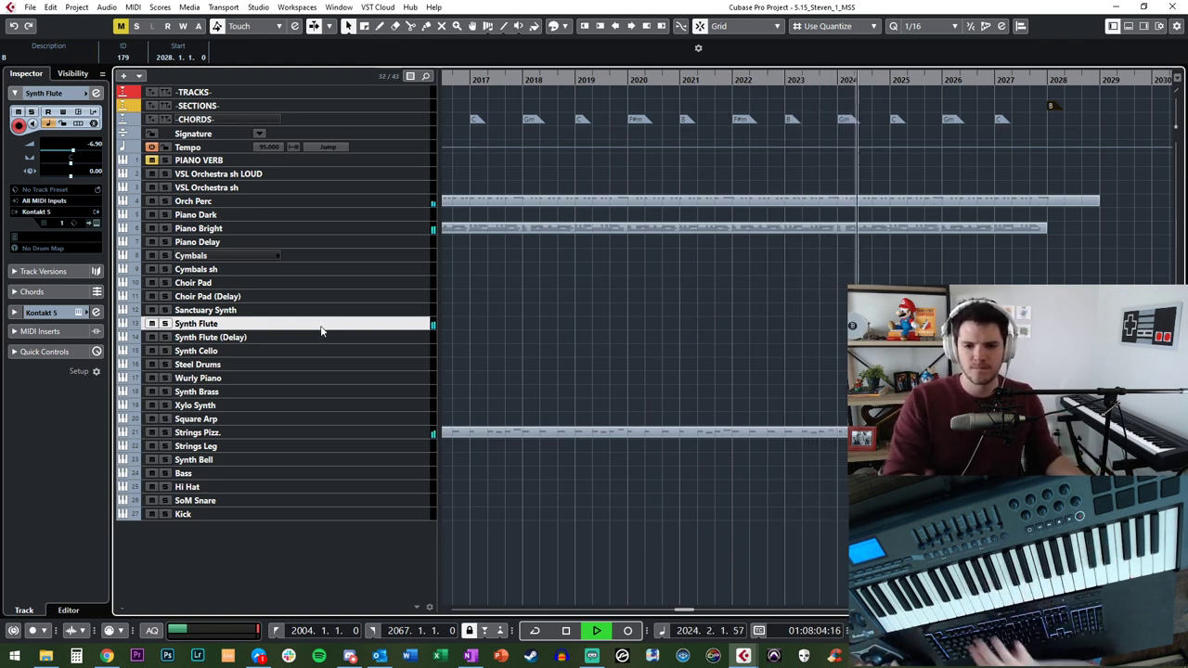
key(space)
Step: Select the Wurly Piano track and play along with the section from bar 2012
click(338, 404)
click(334, 379)
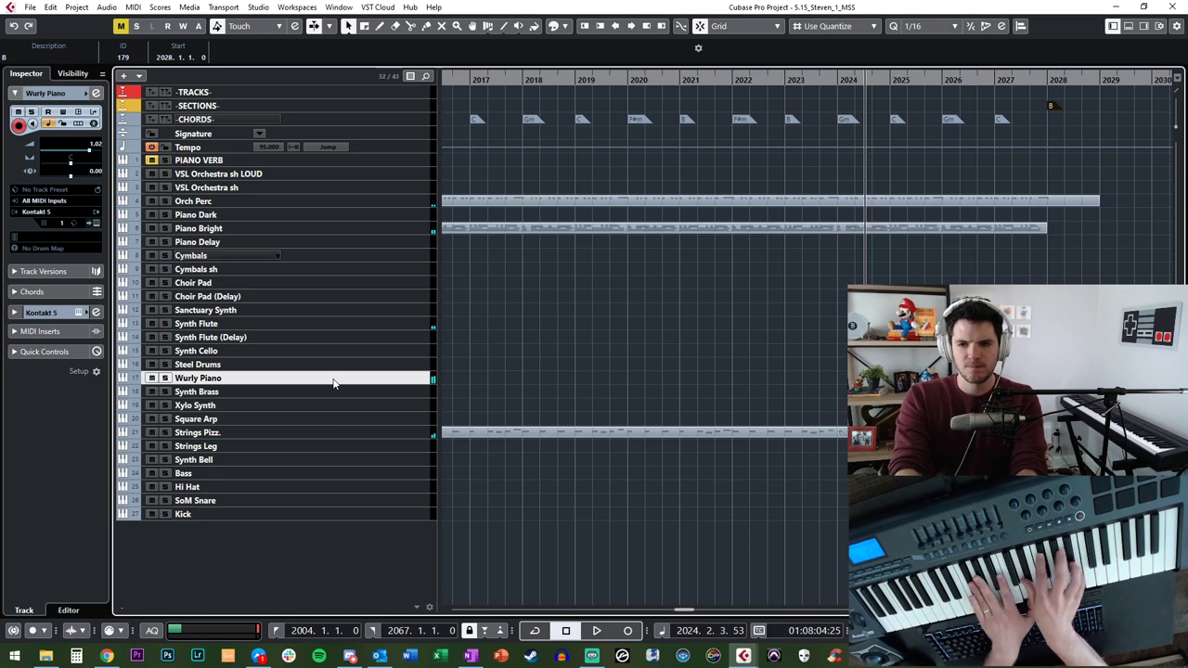
scroll(634, 504, left, 2)
key(KP_Subtract)
key(KP_Subtract)
key(KP_Subtract)
key(KP_Subtract)
key(KP_Subtract)
key(KP_Subtract)
key(KP_Subtract)
key(KP_Subtract)
key(KP_Subtract)
key(KP_Subtract)
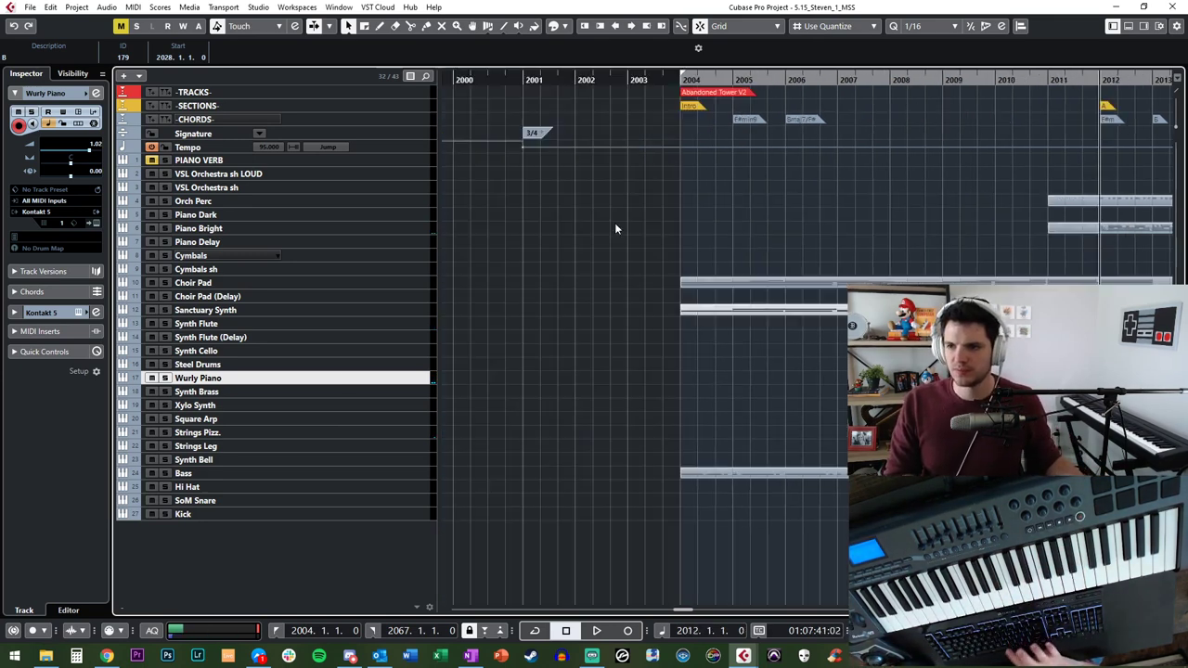
key(space)
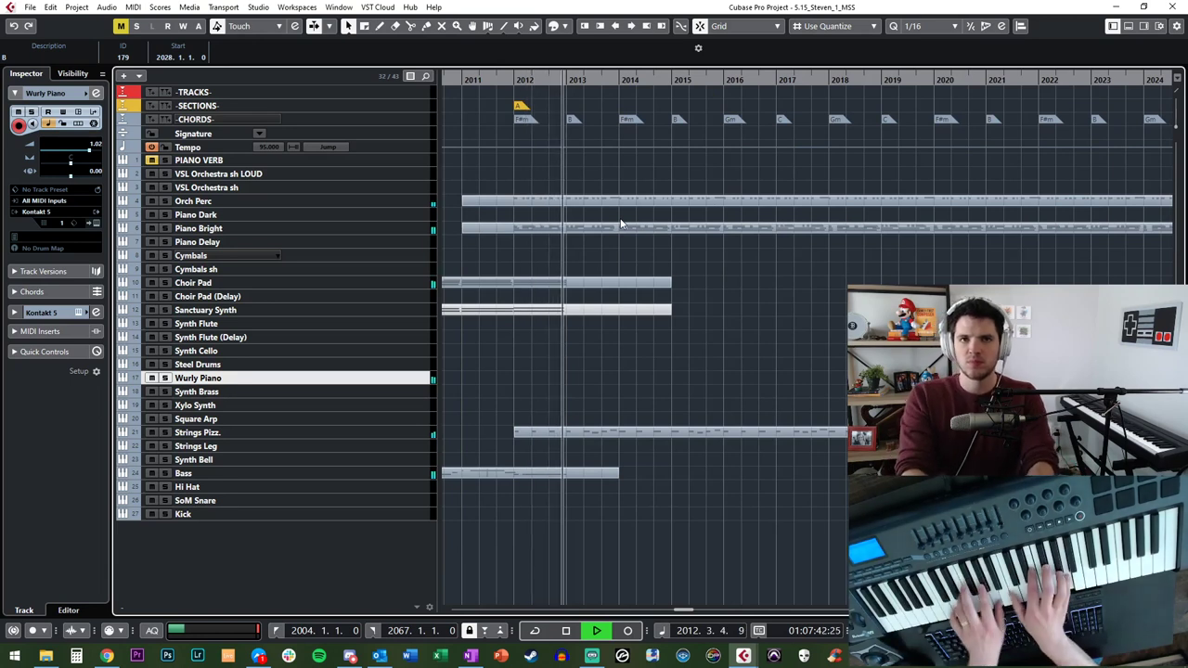
Step: Pause in bar 2013 to try the chords on Wurly Piano, and play on to bar 2019
key(space)
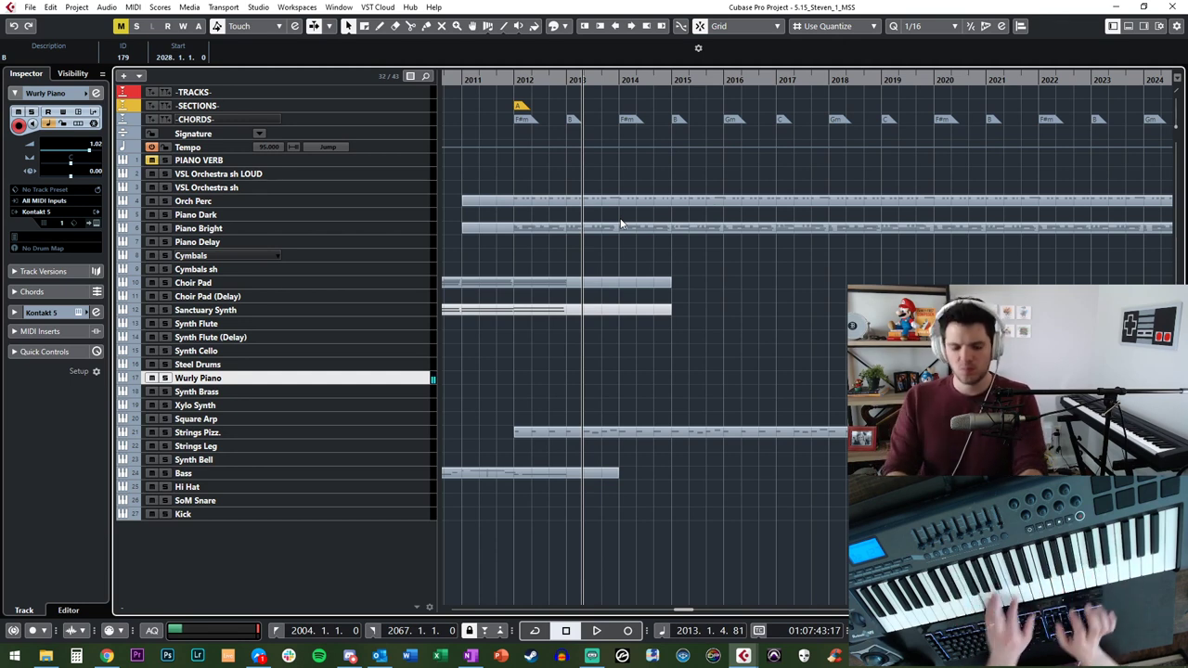
key(space)
key(minus)
key(minus)
key(space)
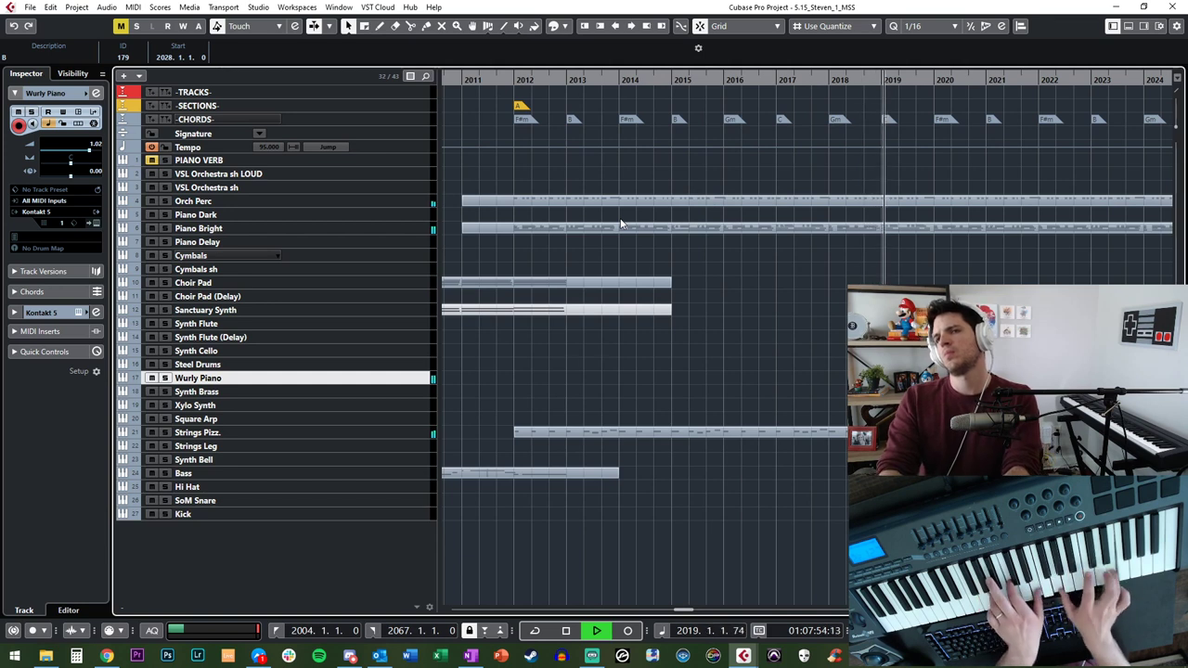
key(space)
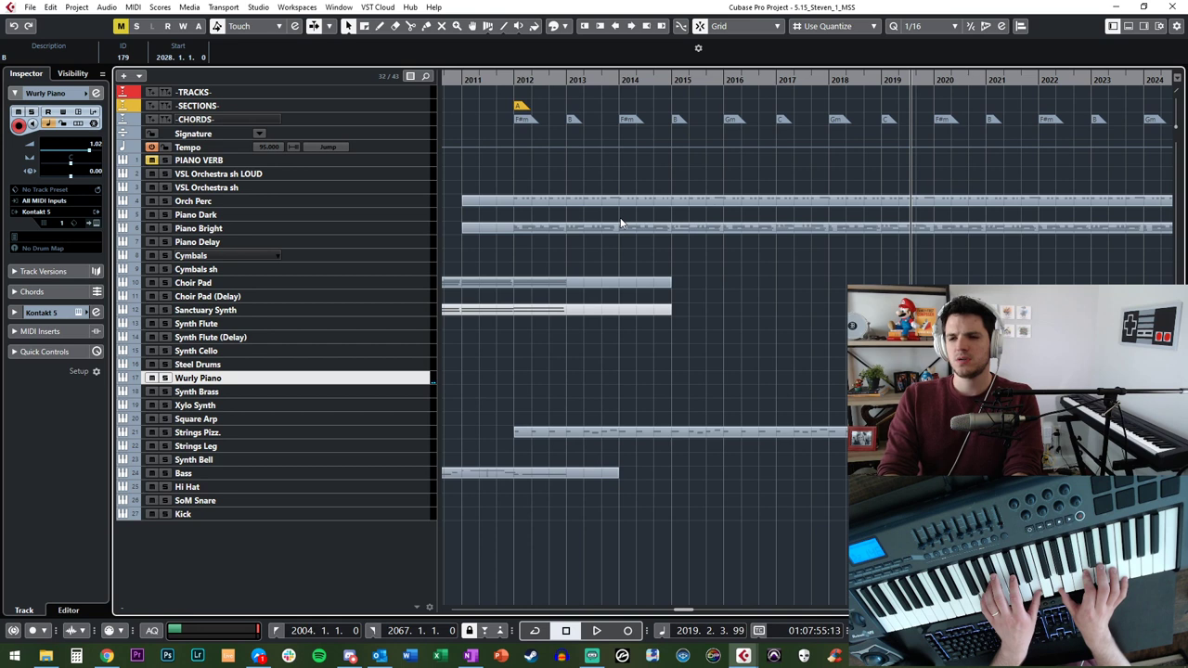
Step: Rename the chord marker at bar 2019 as Am9
key(KP_Subtract)
key(KP_Subtract)
key(KP_Subtract)
key(KP_Subtract)
scroll(728, 190, right, 1)
key(KP_Add)
key(KP_Add)
scroll(763, 155, right, 2)
key(KP_Add)
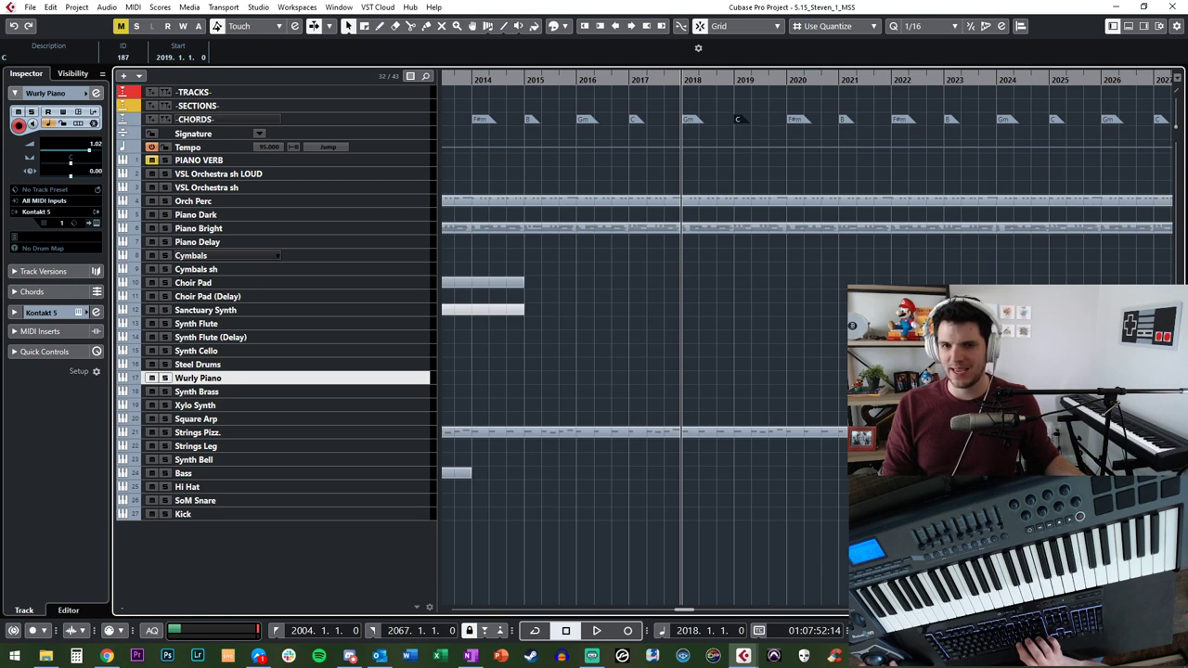
click(43, 60)
text(Am9)
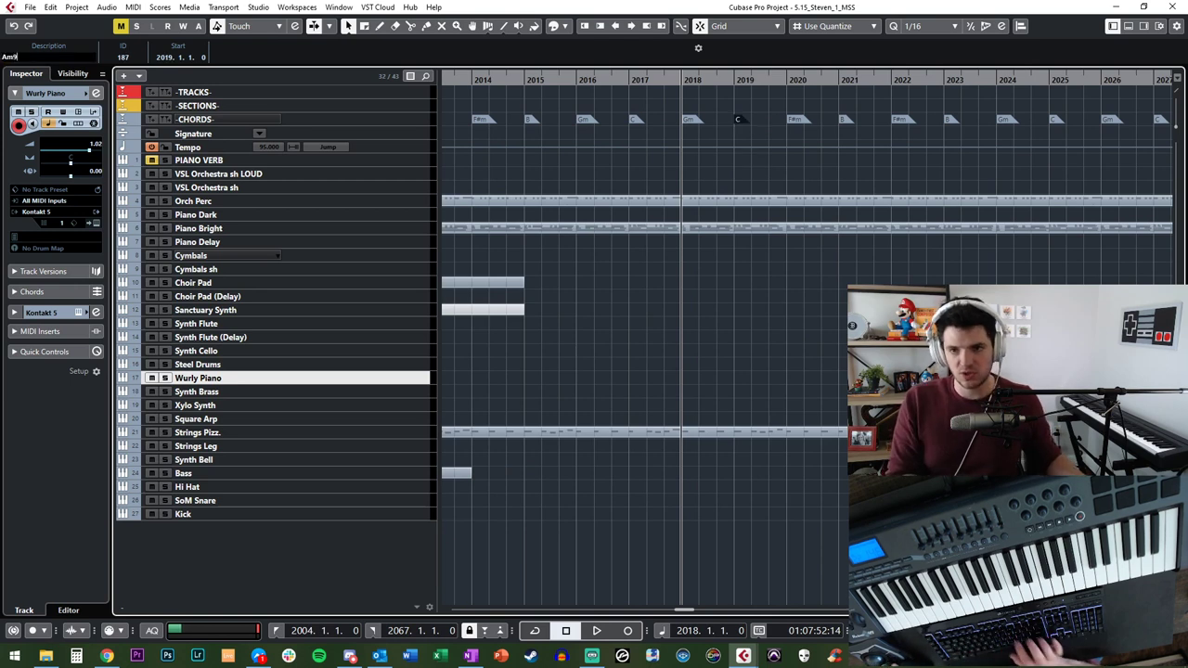
key(Return)
Step: Rename the chord marker at bar 2017 as Am9
key(KP_Add)
key(KP_Add)
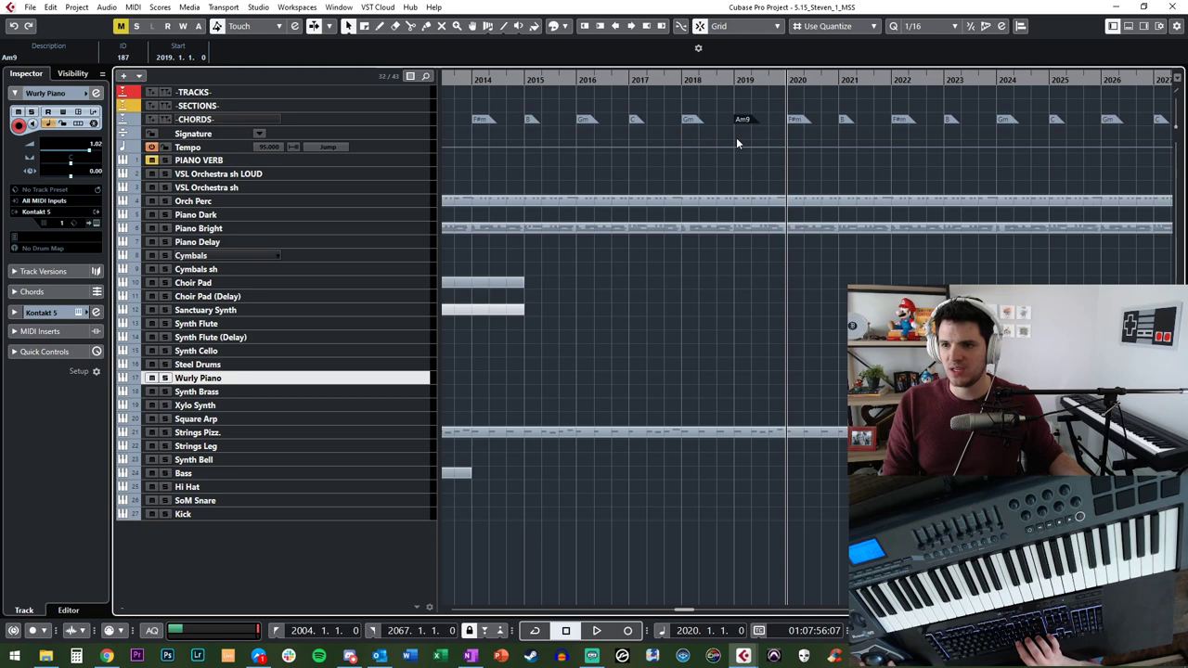
key(KP_Subtract)
key(KP_Subtract)
key(KP_Add)
scroll(662, 124, left, 2)
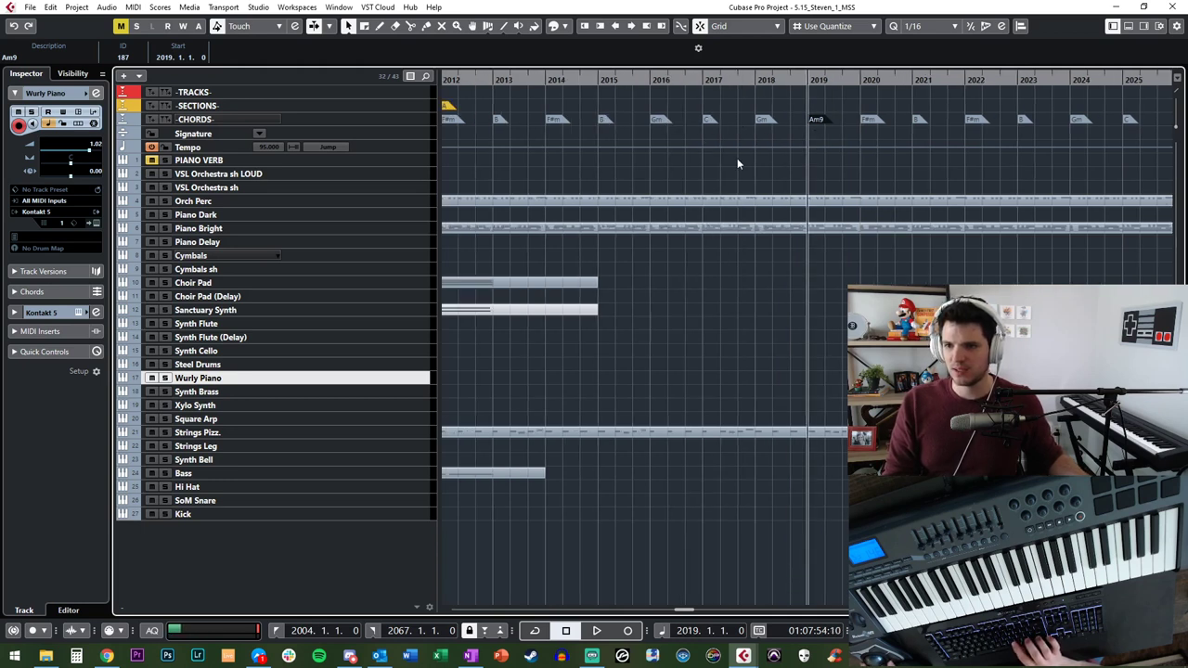
click(710, 119)
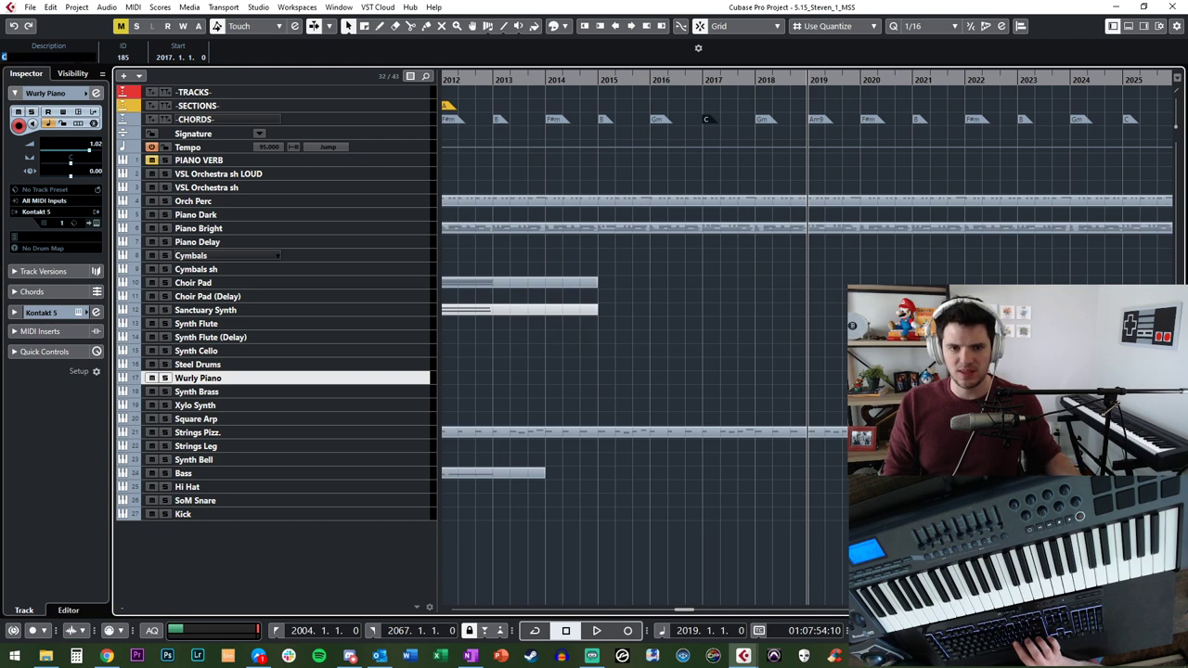
text(Am9)
key(Return)
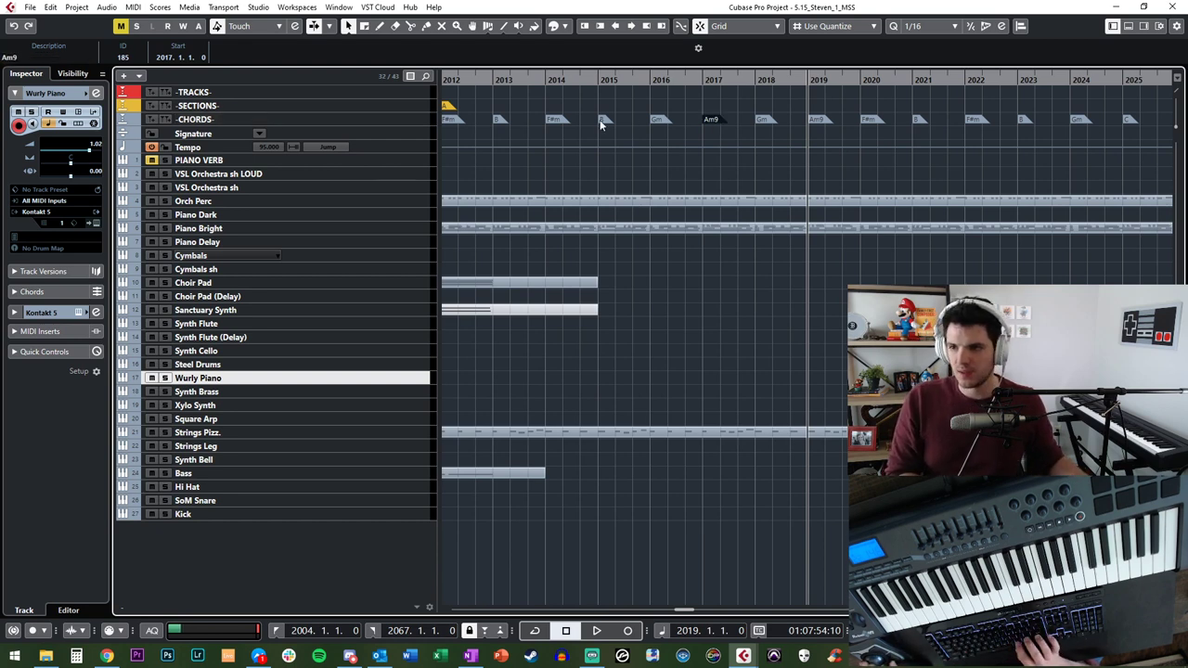
Step: Change the chord marker at bar 2019 back to C
click(825, 124)
click(37, 58)
text(C)
key(Return)
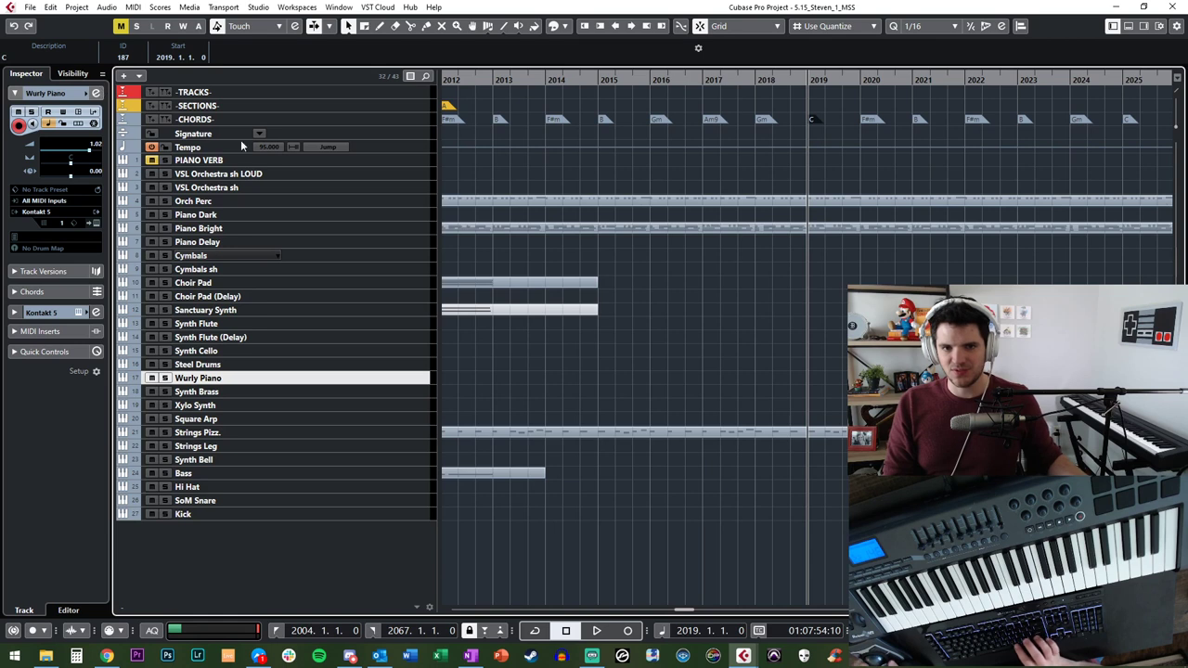
Step: Go back through the chord markers to bar 2016 and try the chords out on Wurly Piano
scroll(723, 122, left, 3)
key(KP_Subtract)
key(KP_Subtract)
key(KP_Subtract)
key(KP_Subtract)
key(KP_Subtract)
key(KP_Subtract)
key(KP_Add)
key(KP_Add)
key(KP_Add)
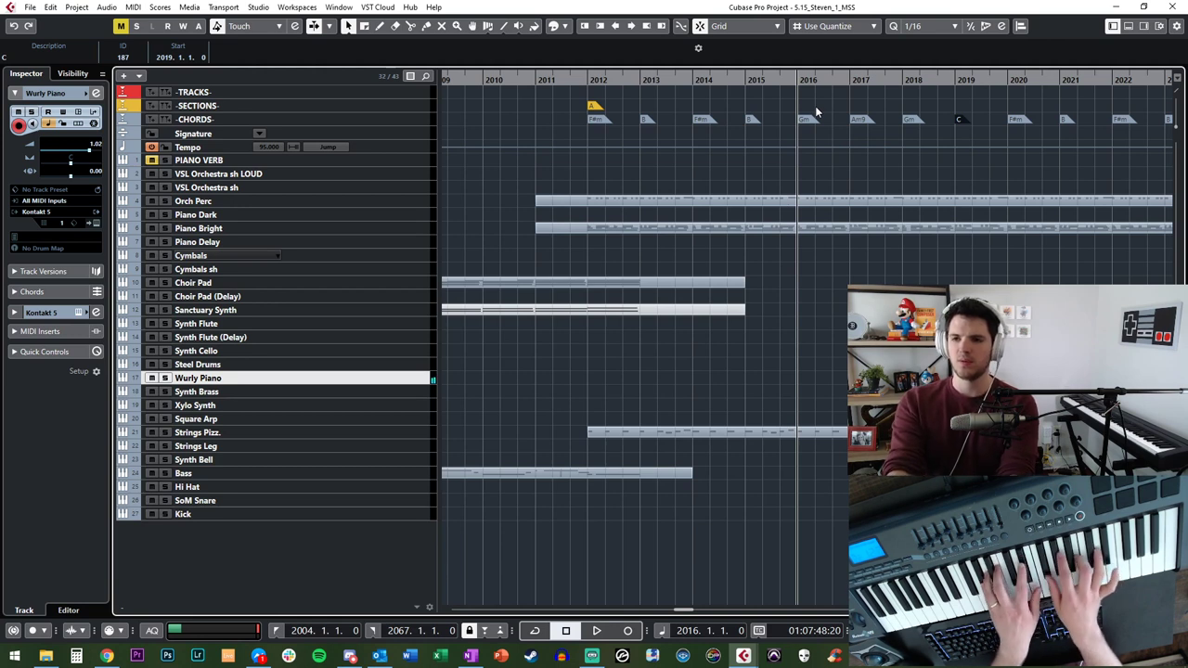
Step: Play the section from bar 2012 to bar 2025 to review the chord progression
click(647, 121)
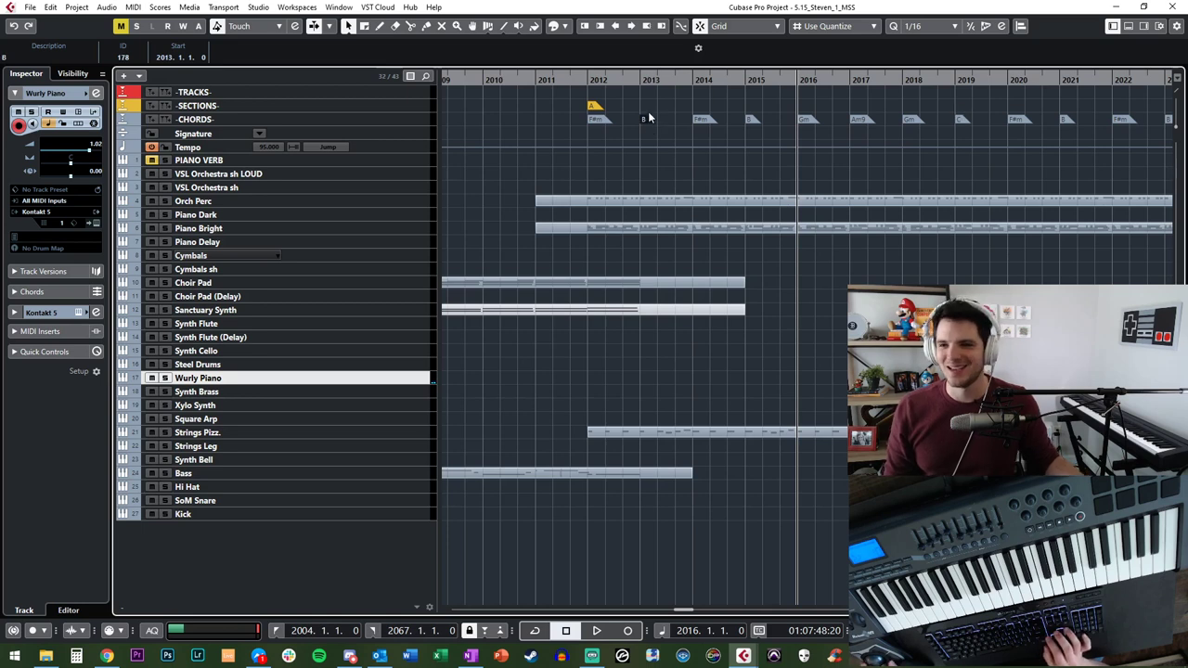
click(589, 139)
click(647, 121)
click(639, 78)
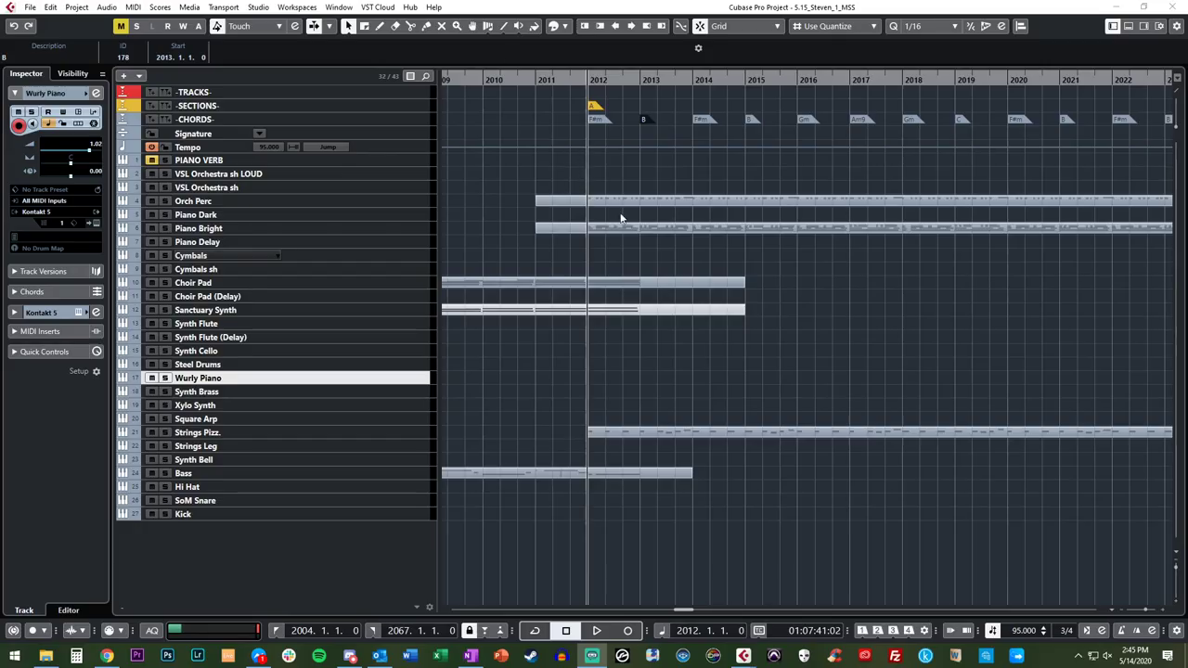
click(589, 174)
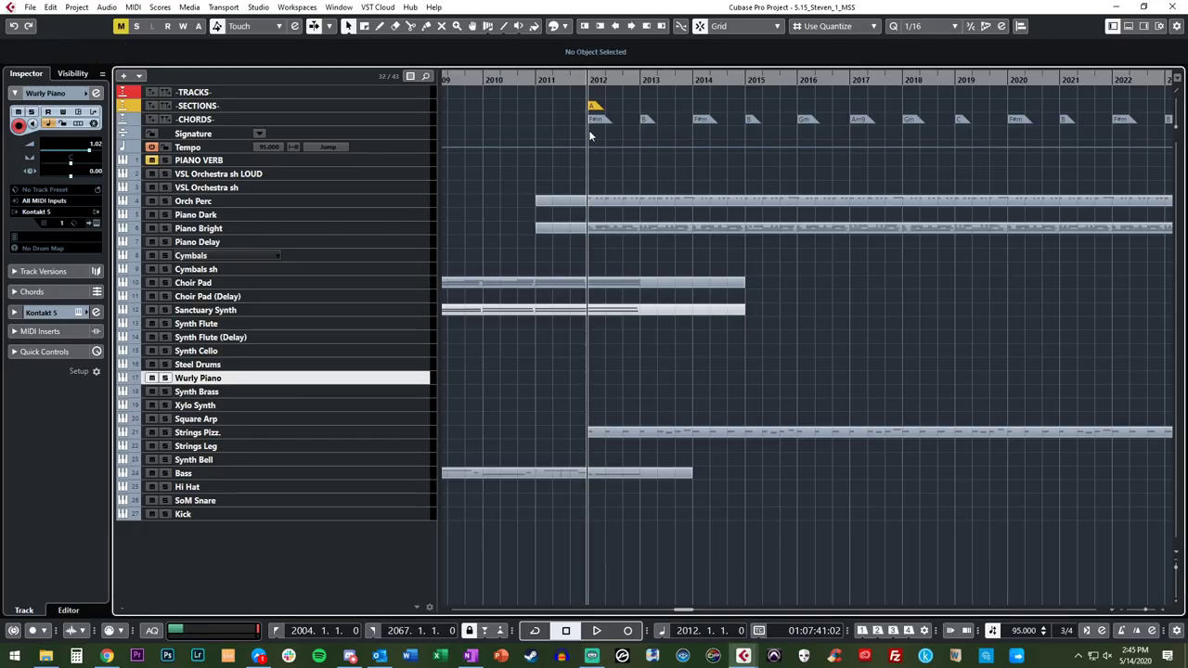
key(space)
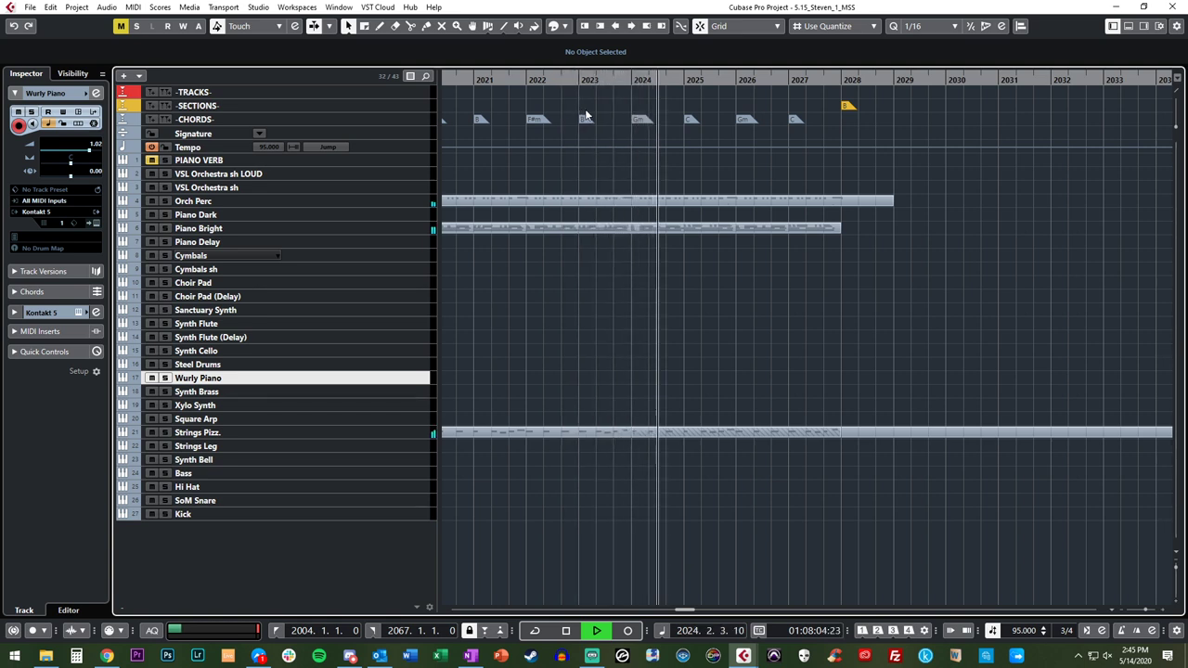
key(space)
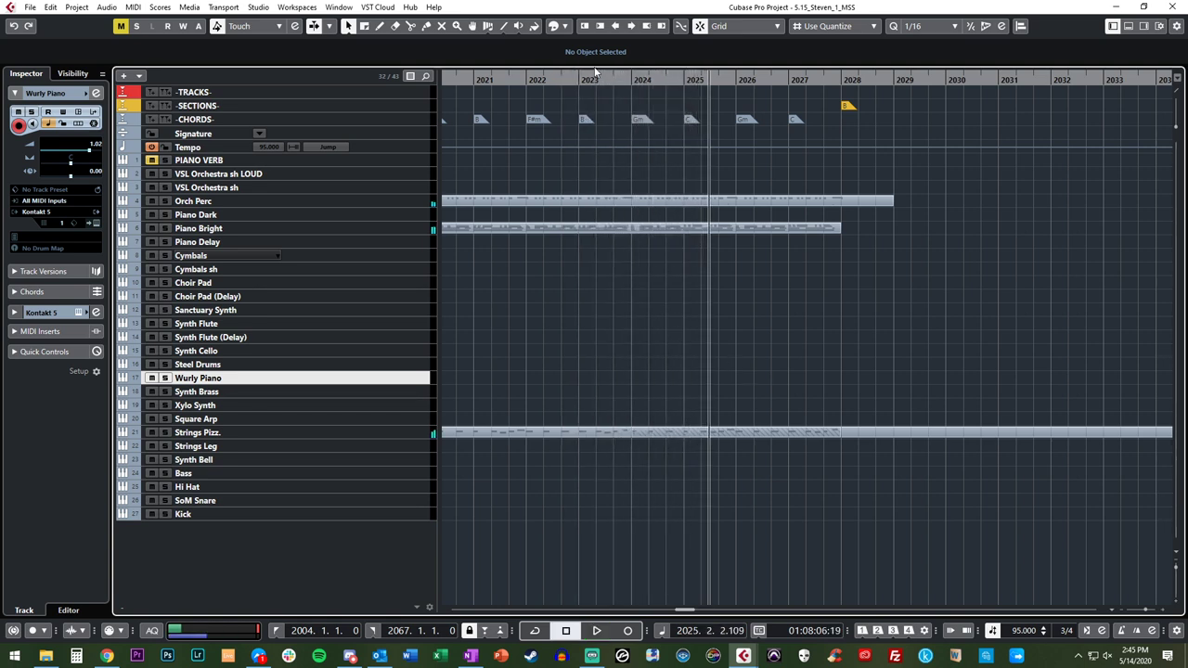
Step: Go back to bar 2012 and try out the section's opening chords on Wurly Piano
key(alt+Tab)
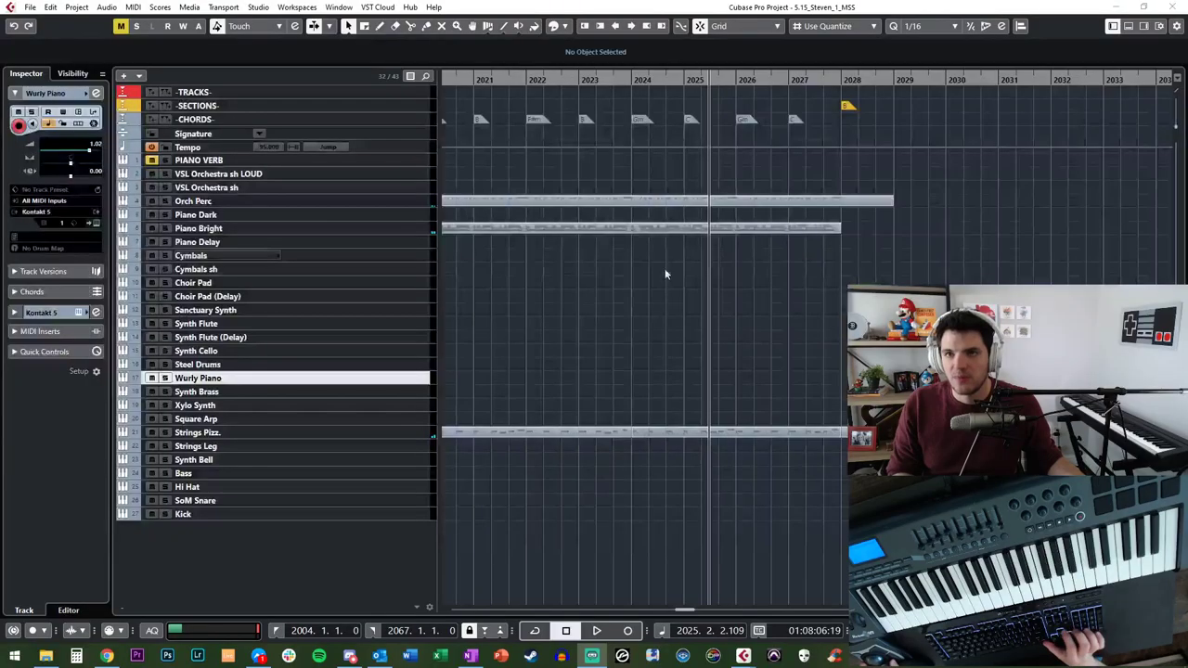
scroll(656, 303, left, 5)
key(KP_Subtract)
key(KP_Subtract)
key(KP_Subtract)
key(KP_Subtract)
key(KP_Subtract)
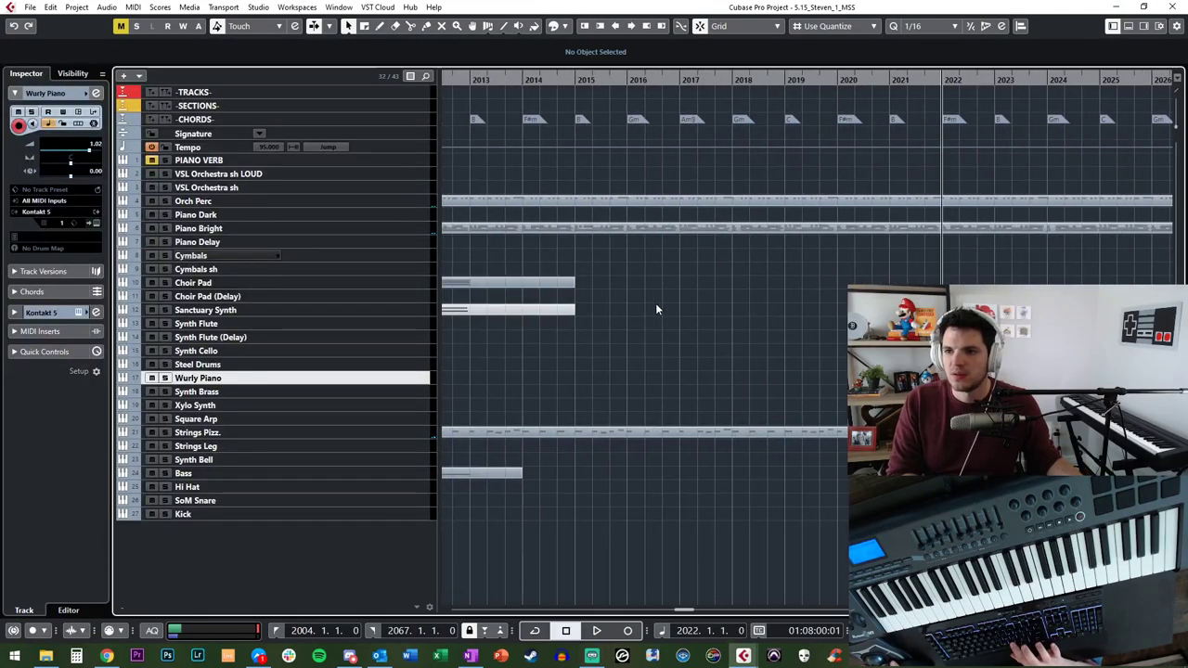
key(KP_Add)
key(ctrl+Right)
key(ctrl+Right)
key(ctrl+Right)
key(ctrl+Right)
key(ctrl+Right)
key(ctrl+Right)
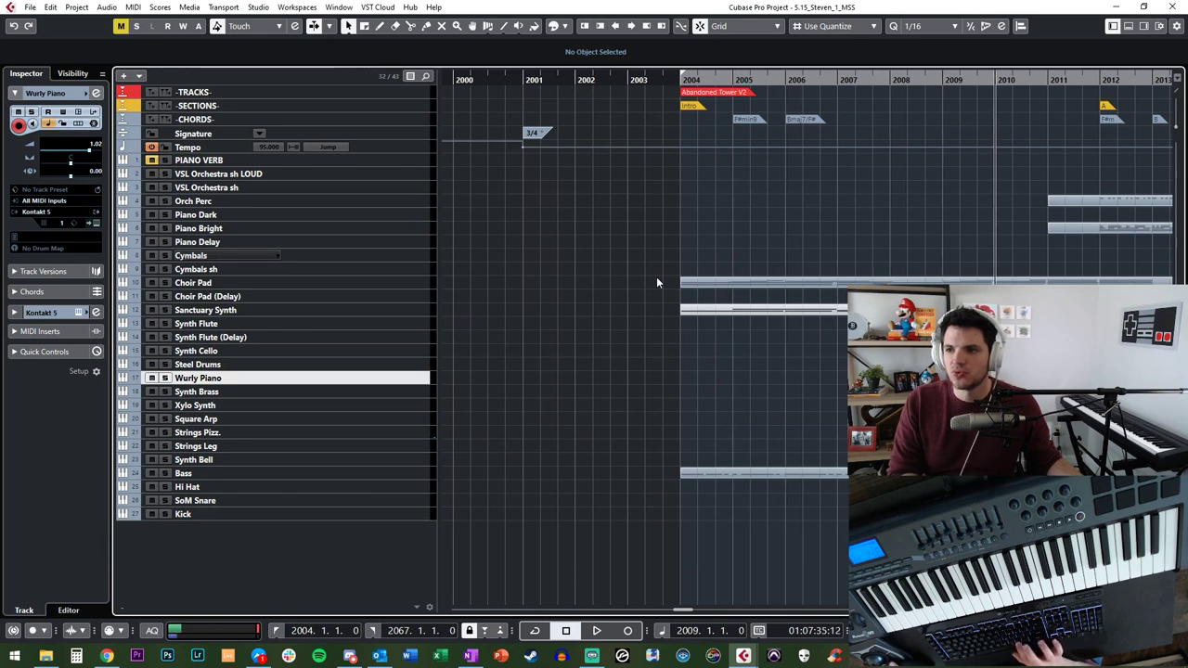
scroll(657, 281, right, 3)
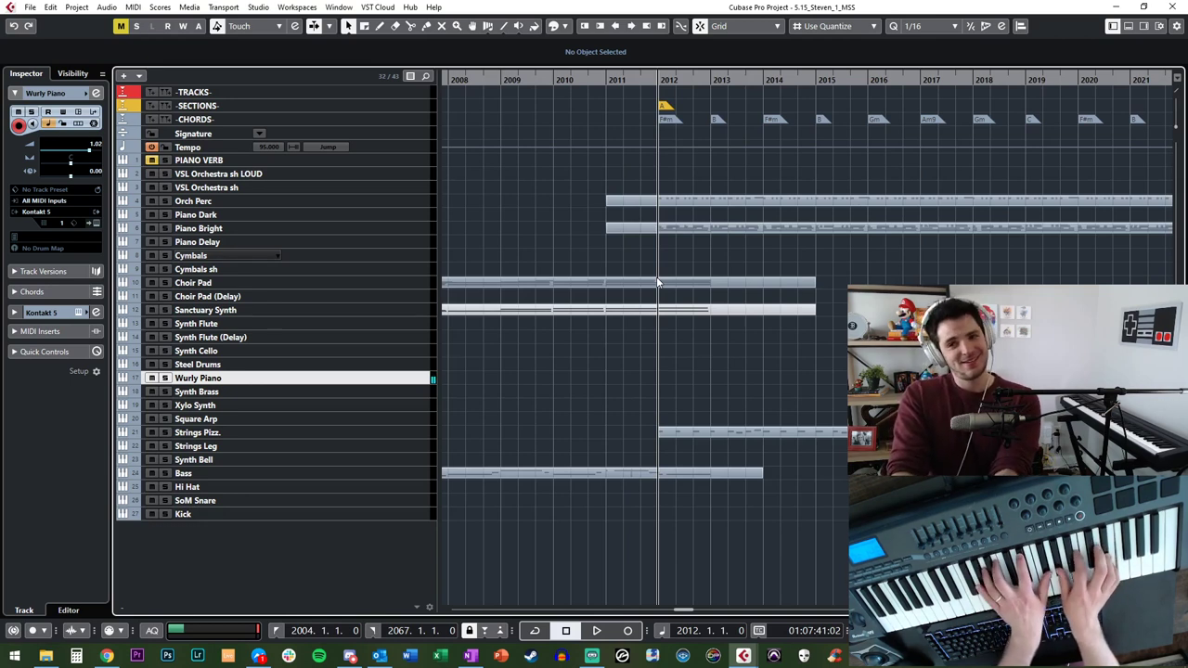
Step: Rename the chord marker at bar 2013 as G#m9
key(KP_Add)
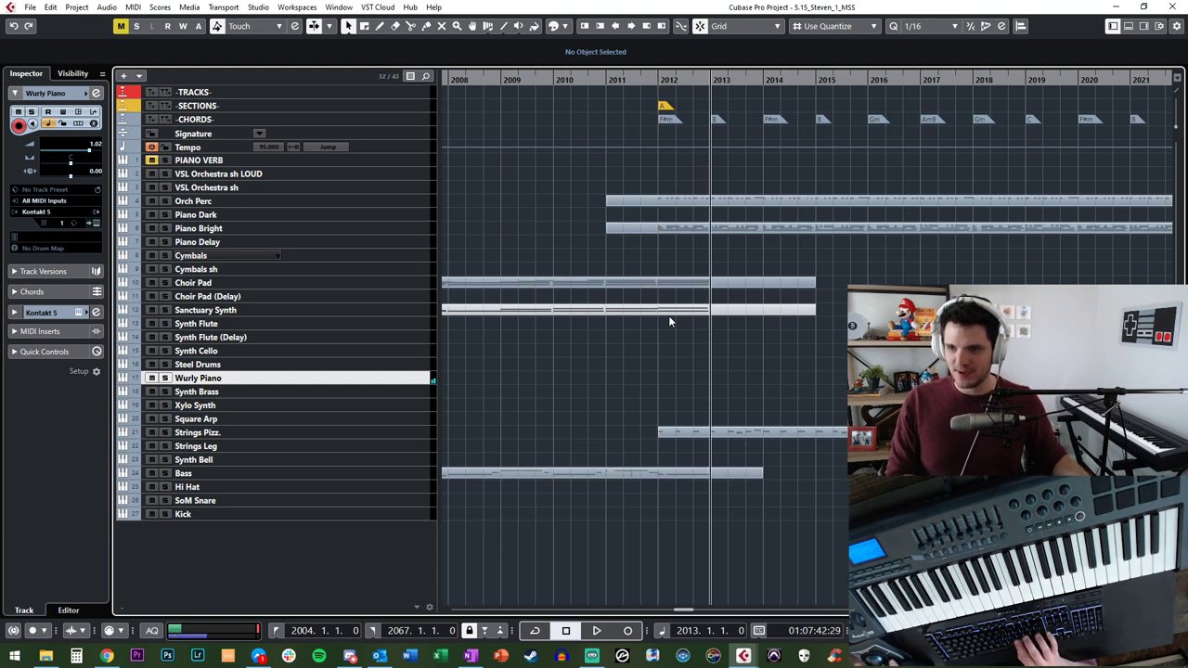
click(716, 119)
click(37, 57)
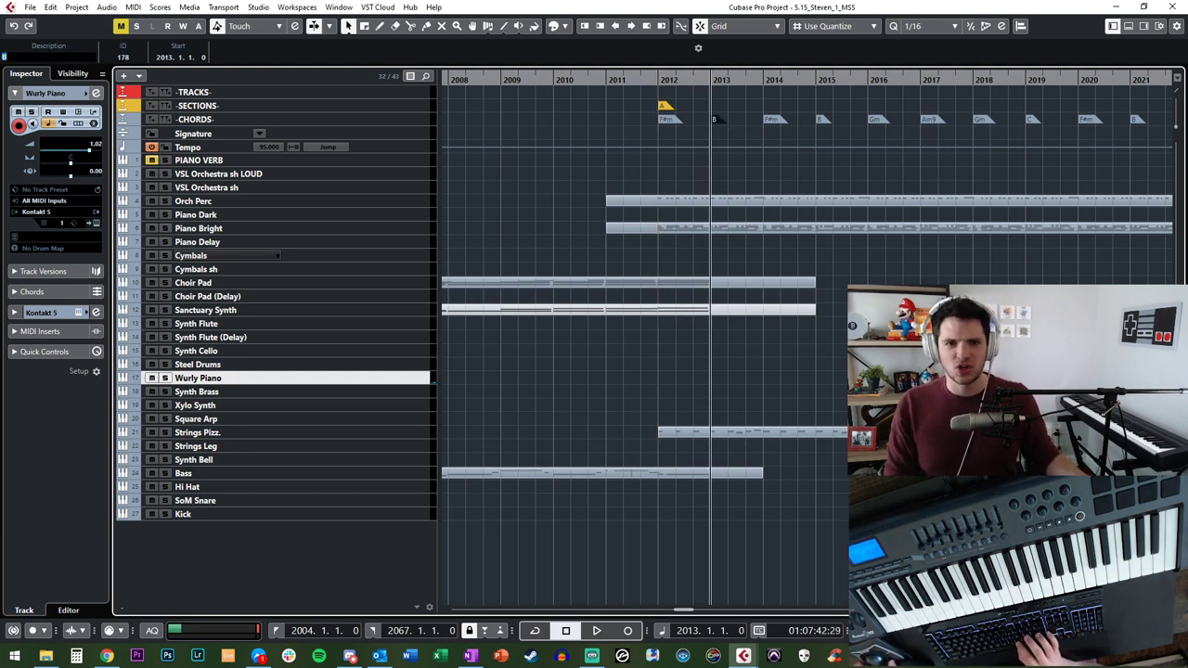
text(G#m)
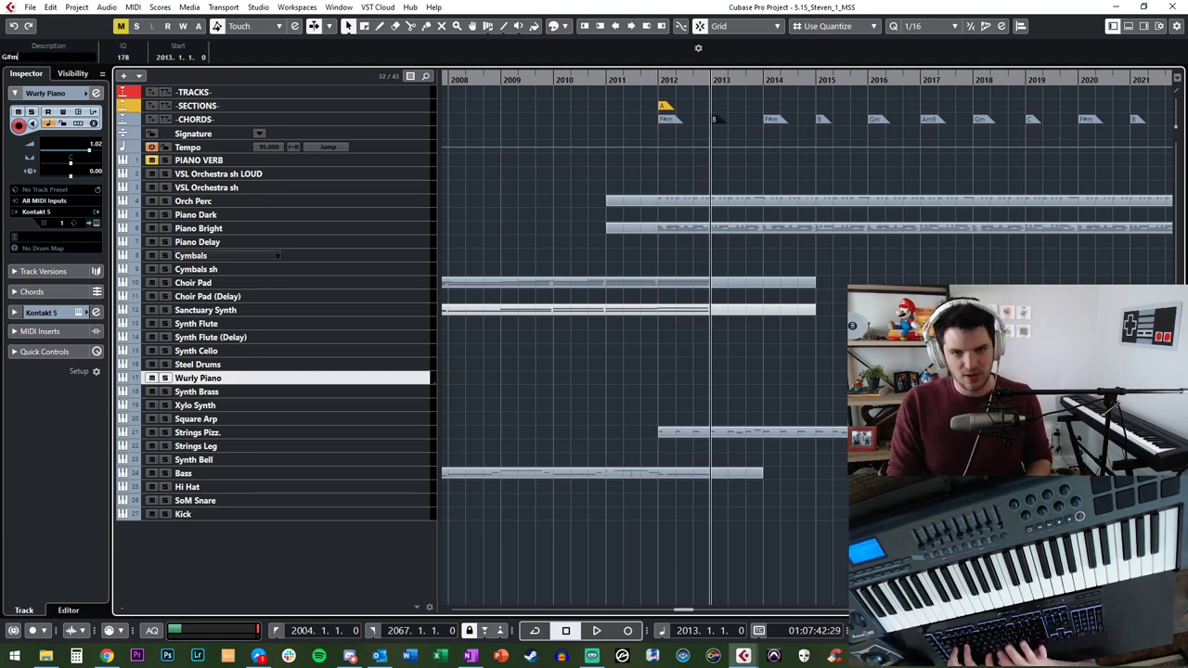
text(9)
key(Return)
Step: Play the section from bar 2012 to bar 2025 while trying the chords on Wurly Piano
click(670, 141)
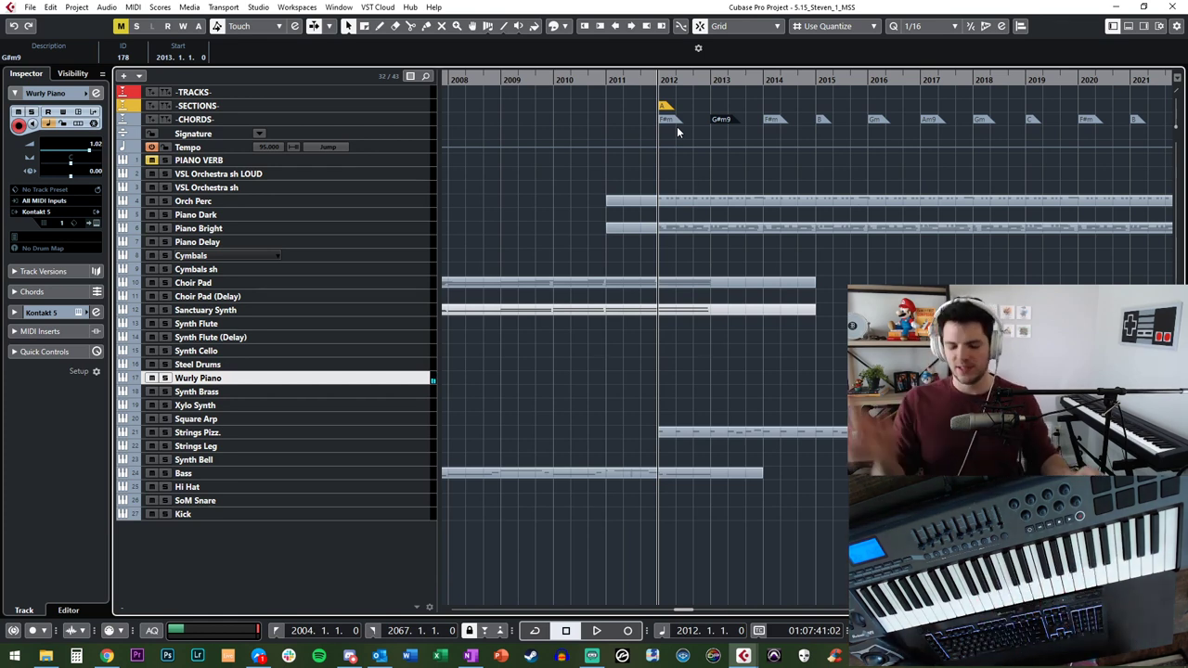
key(space)
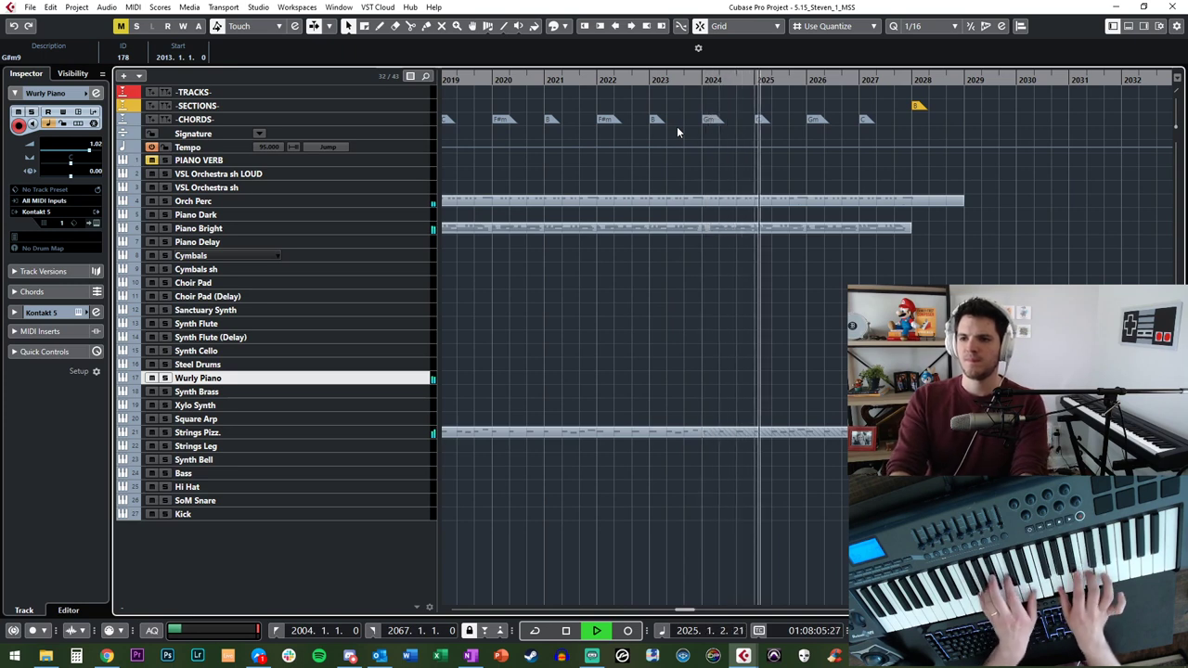
key(space)
Step: Replace the chord markers from bar 2020 to bar 2027 with a copy of those from bars 2012 to 2019
scroll(676, 126, left, 6)
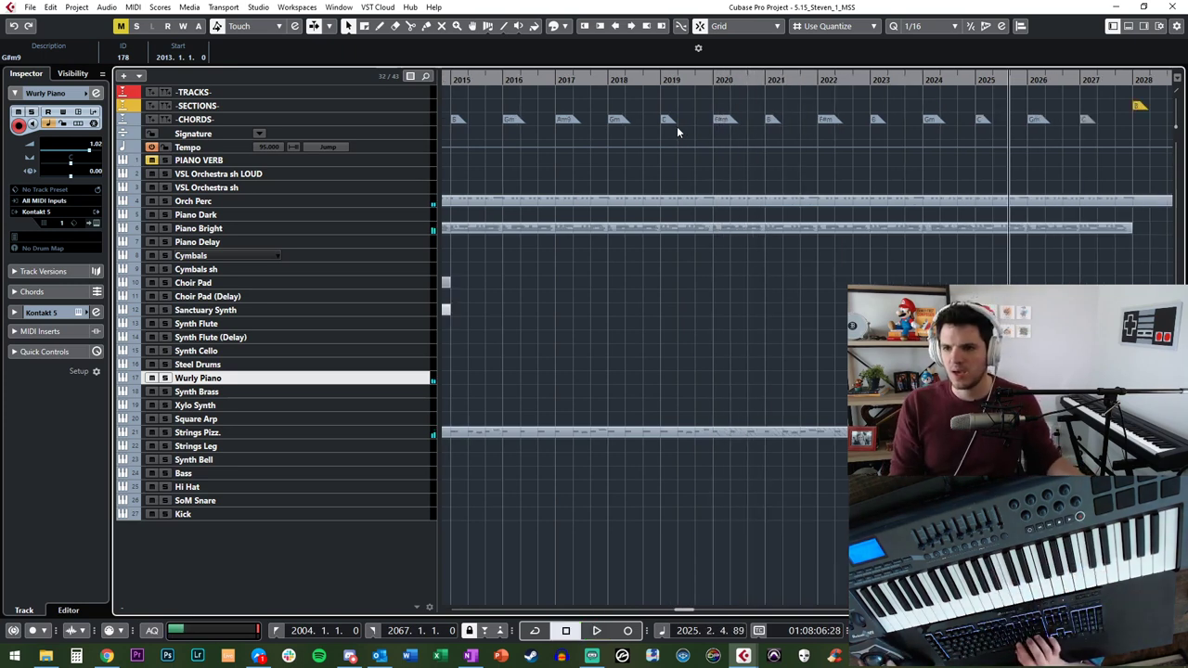
scroll(637, 115, left, 1)
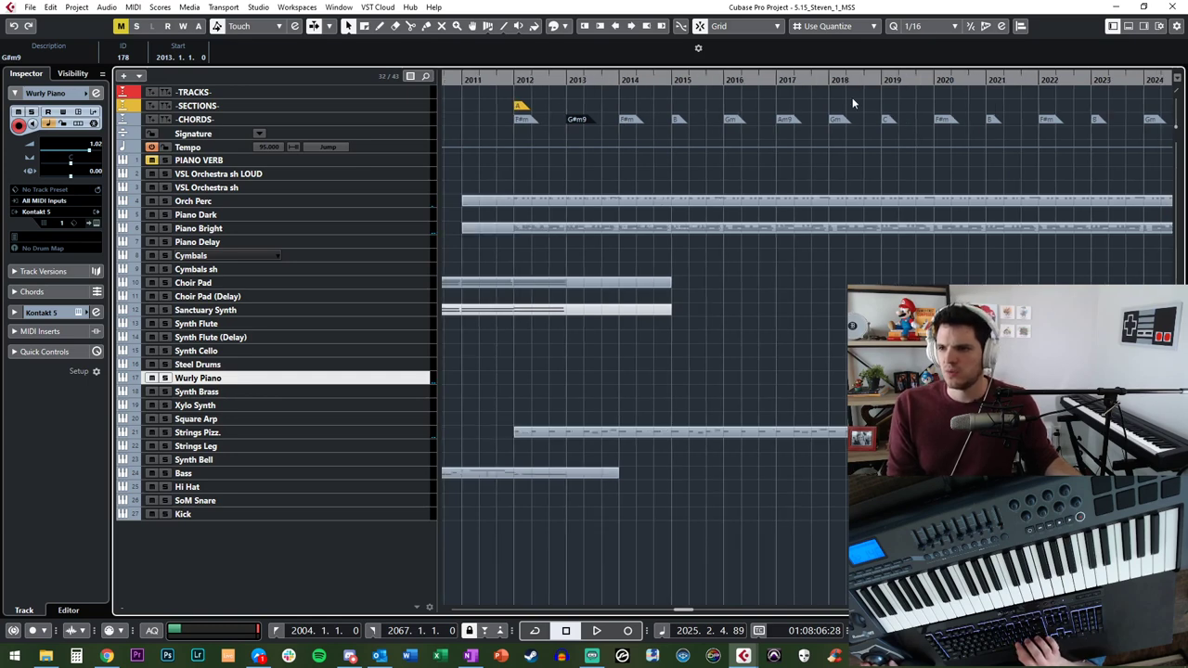
drag(935, 99, 1112, 142)
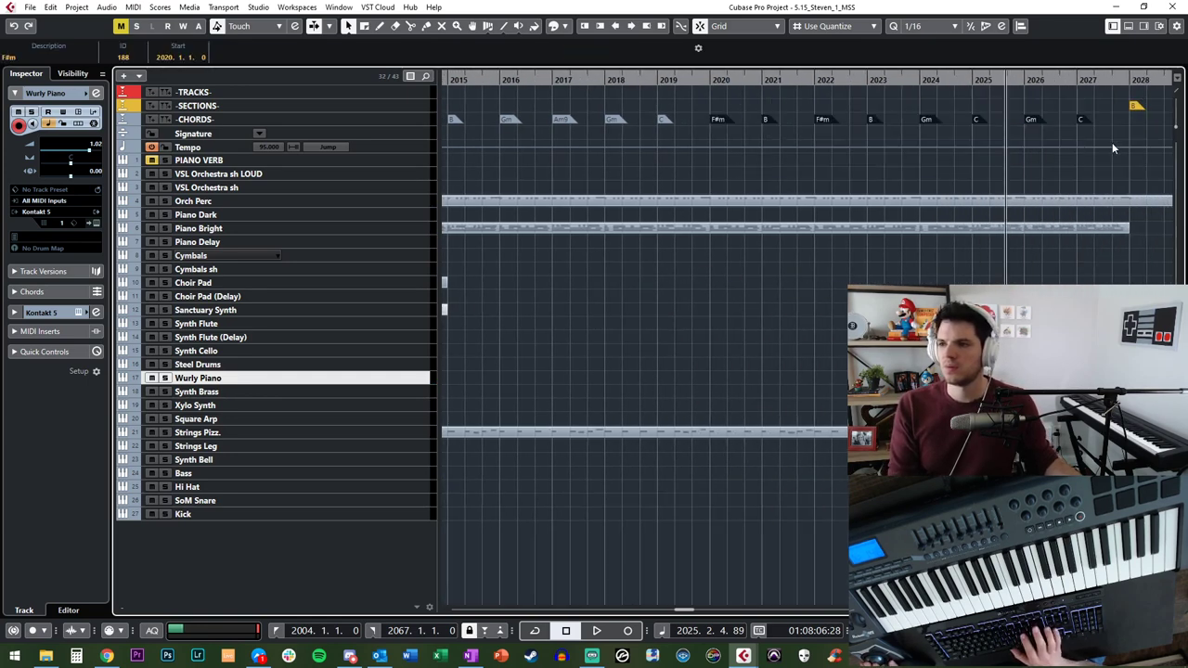
key(Delete)
scroll(976, 166, left, 5)
drag(587, 119, 1015, 119)
scroll(1015, 119, right, 3)
Step: Add a section marker named A2 at bar 2020 and place it on the SECTIONS marker track
key(KP_Subtract)
key(KP_Subtract)
key(KP_Subtract)
key(KP_Subtract)
key(KP_Subtract)
key(KP_Subtract)
key(KP_Subtract)
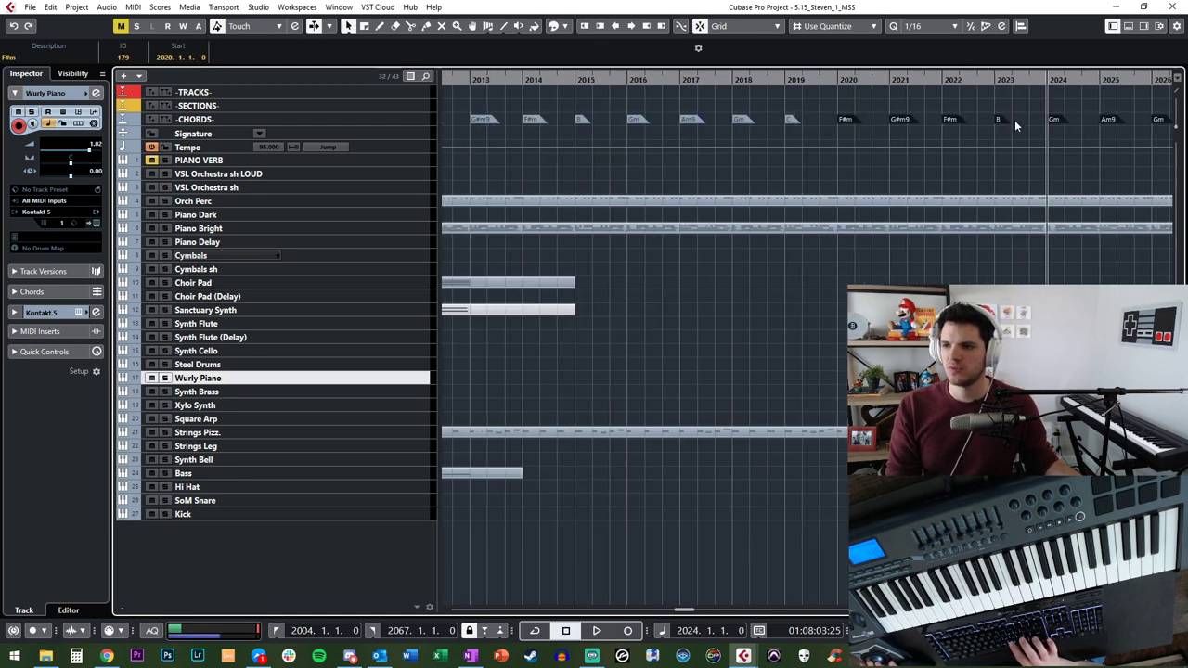
key(KP_Add)
key(KP_Add)
scroll(677, 130, left, 3)
scroll(676, 130, right, 2)
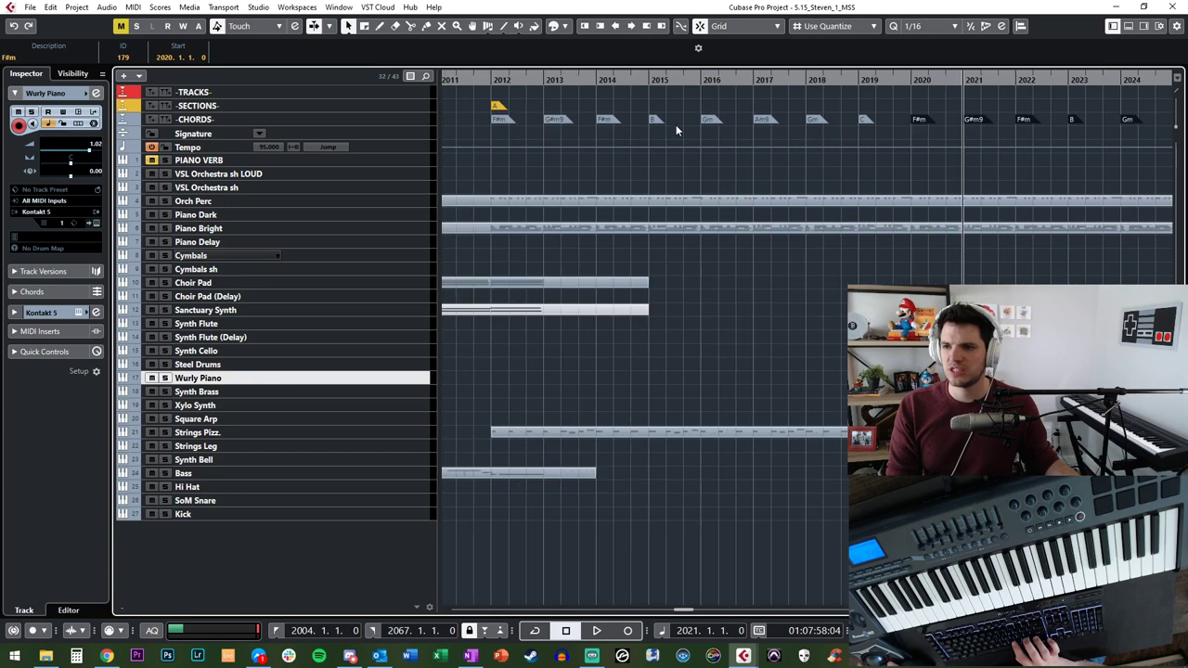
key(ctrl+m)
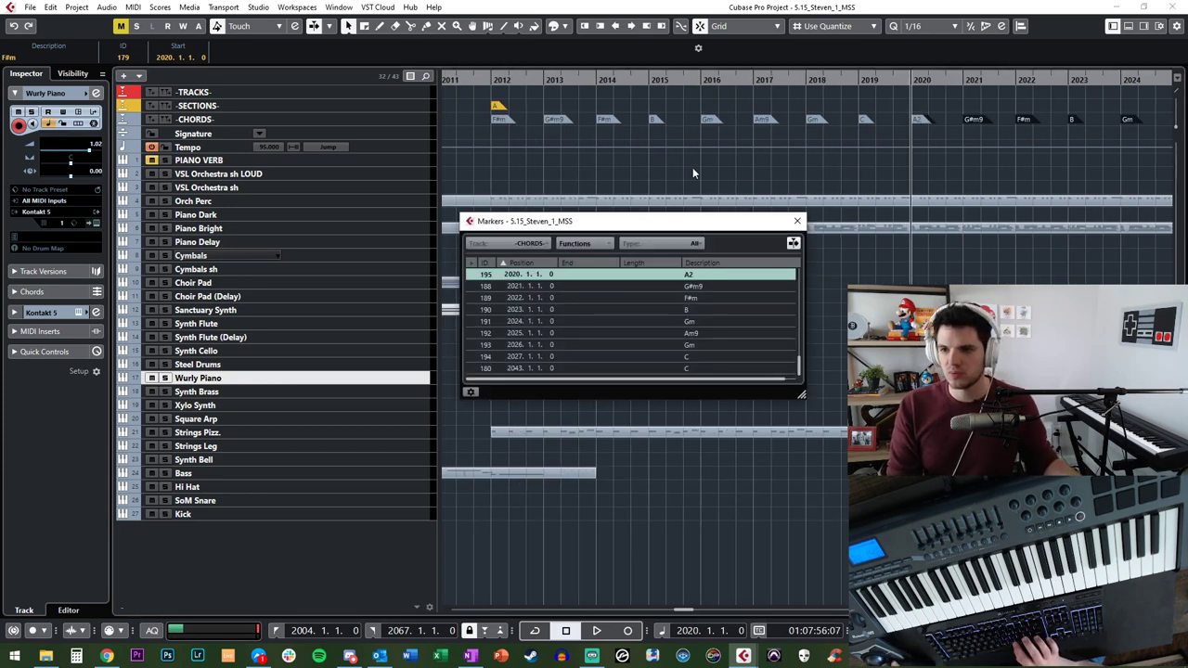
click(797, 222)
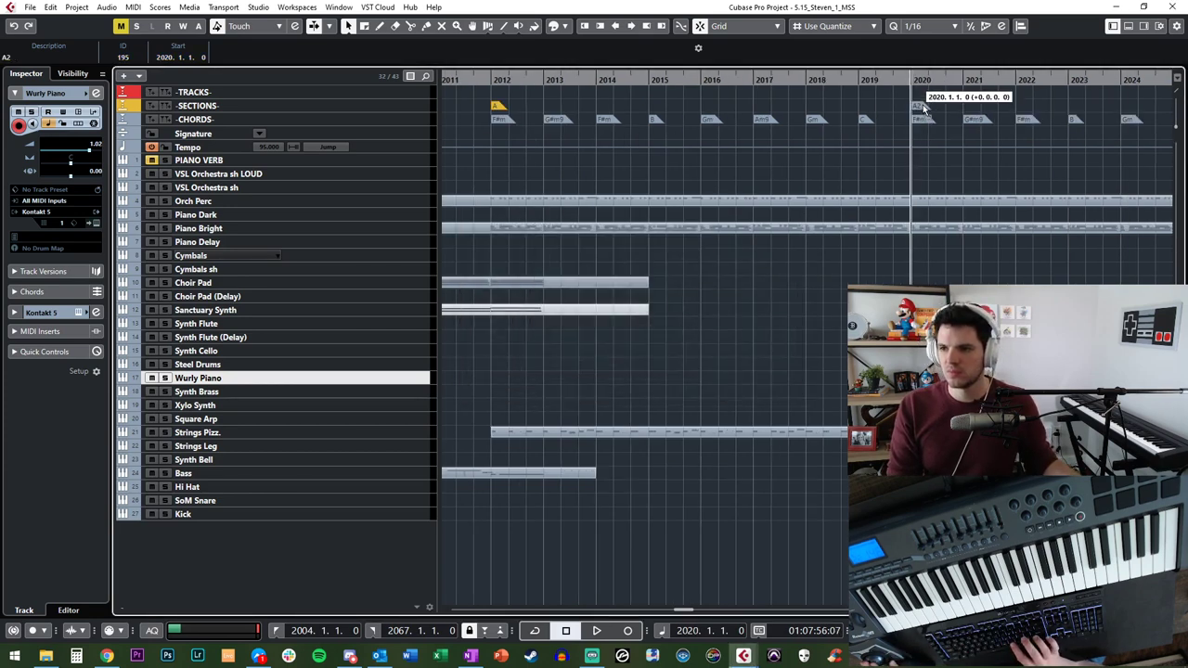
Step: Go back to bar 2009 and try duplicating the Wurly Piano track
key(KP_Subtract)
key(KP_Subtract)
key(KP_Subtract)
key(KP_Subtract)
key(KP_Subtract)
key(KP_Subtract)
key(KP_Subtract)
key(KP_Subtract)
key(KP_Subtract)
key(KP_Subtract)
key(KP_Subtract)
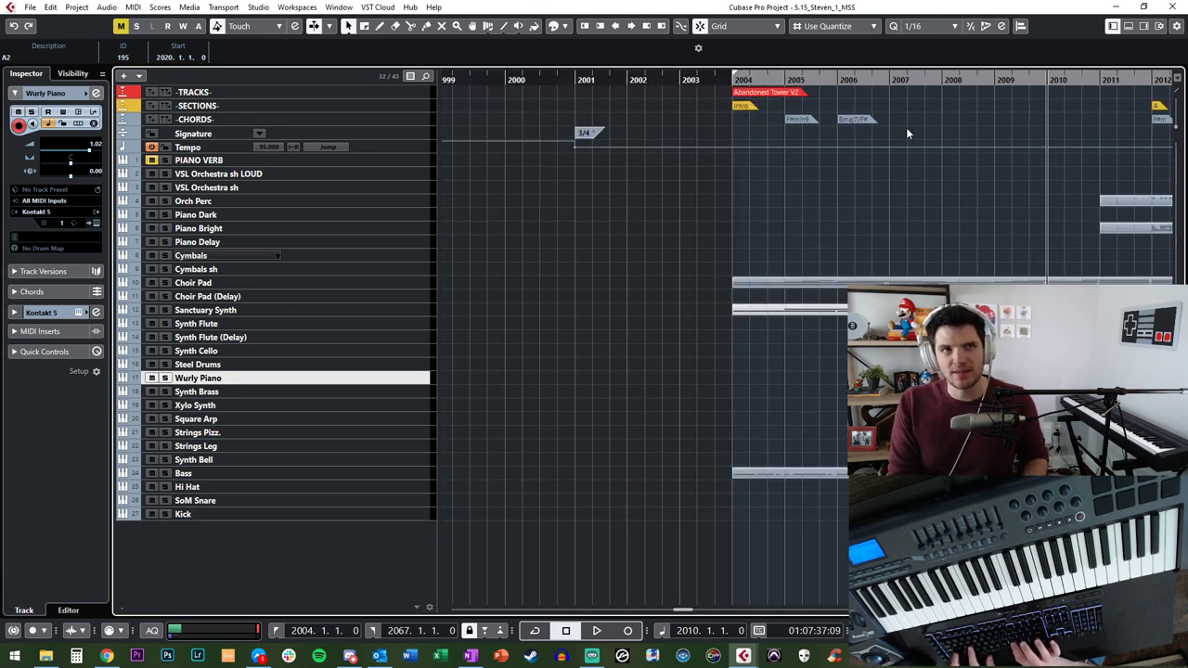
key(shift+ctrl+d)
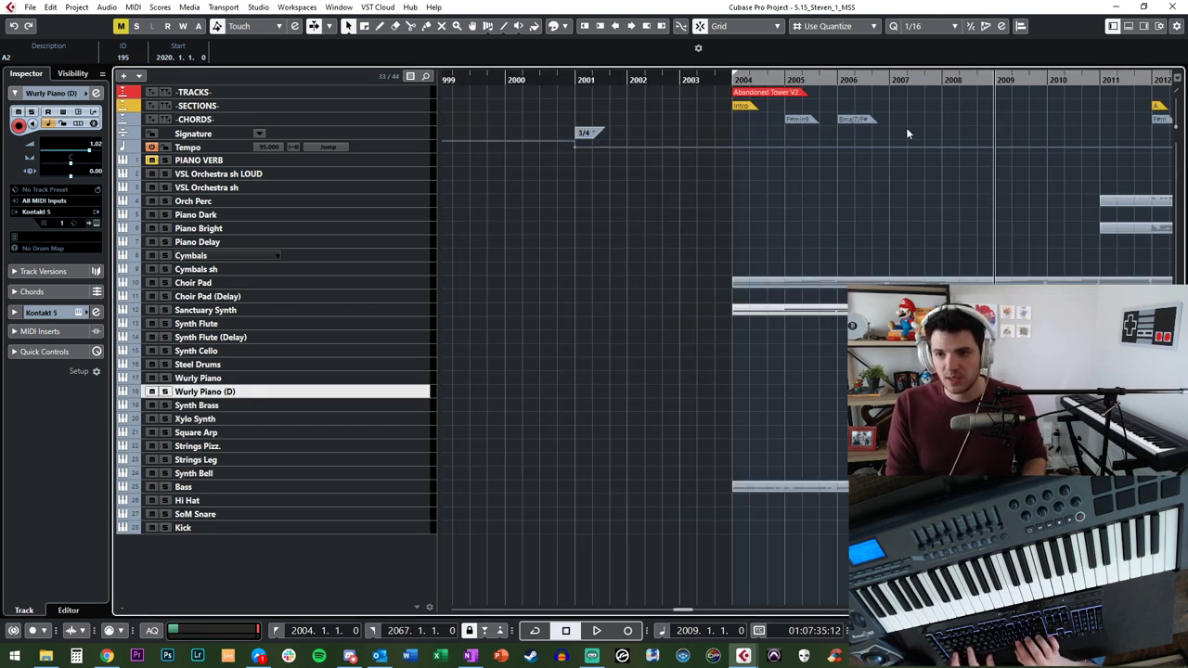
key(ctrl+z)
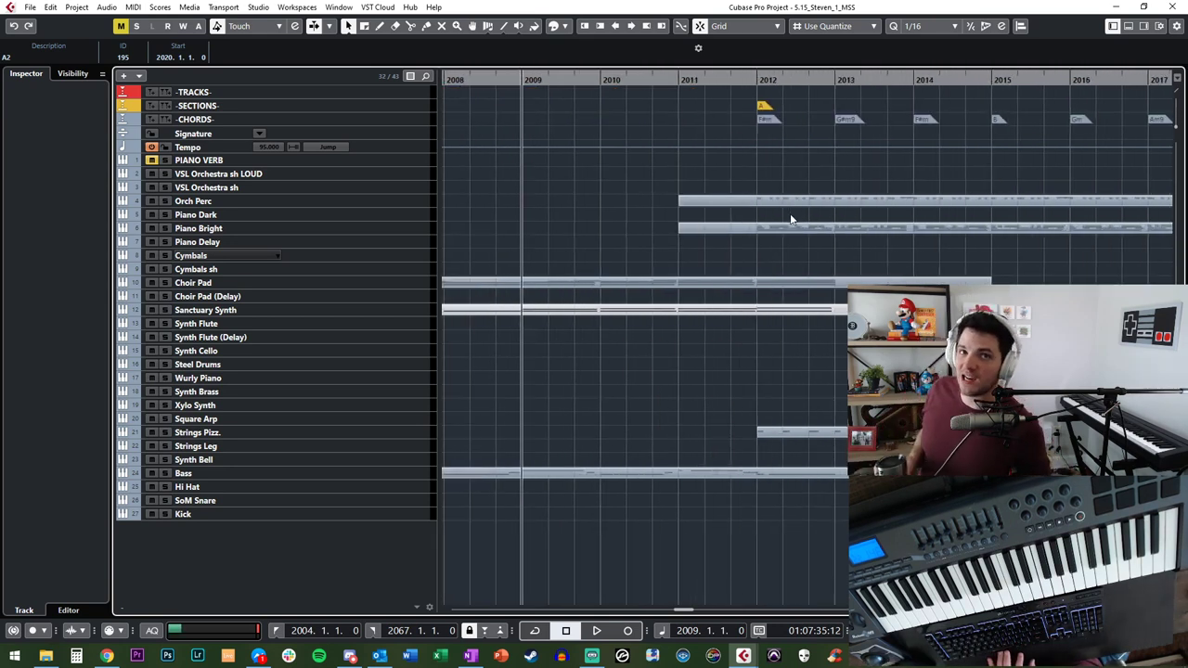
Step: Play from bar 2009 and record a Wurly Piano part over the A2 section, from bar 2019 to about bar 2031
key(space)
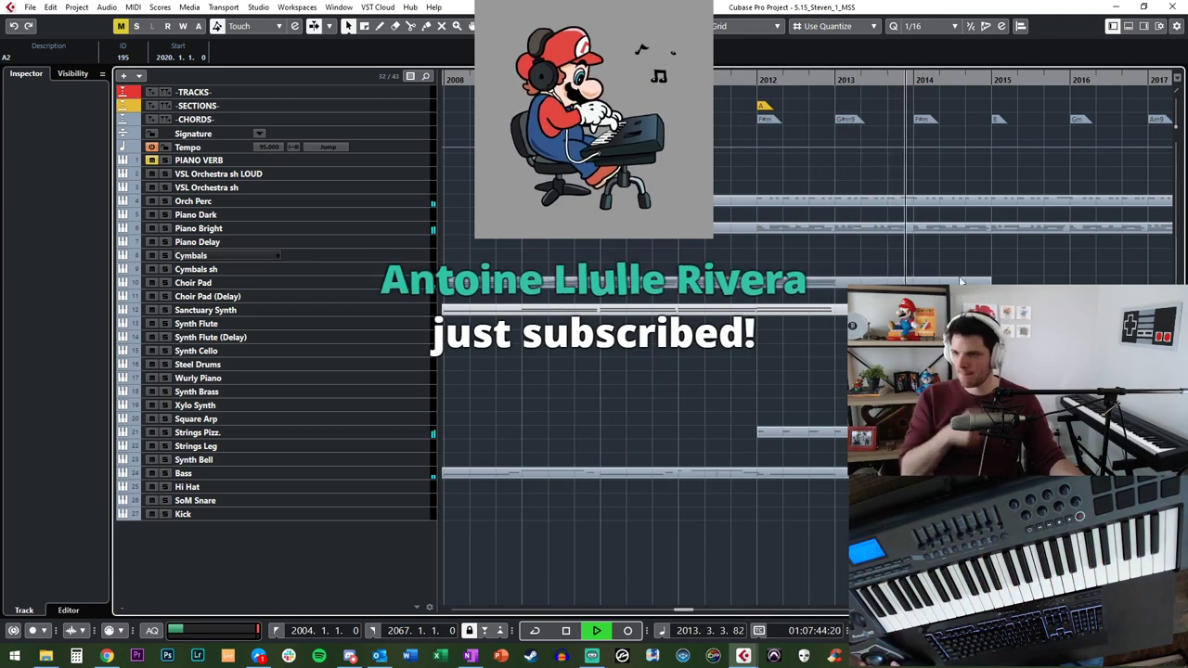
key(g)
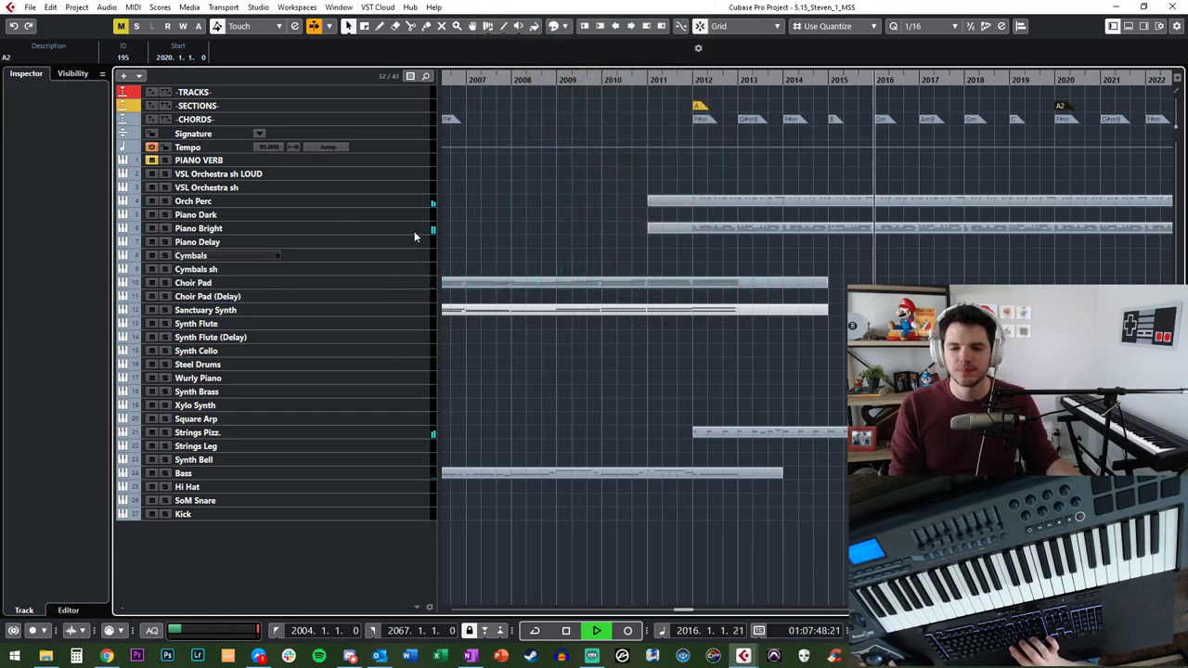
scroll(740, 193, right, 2)
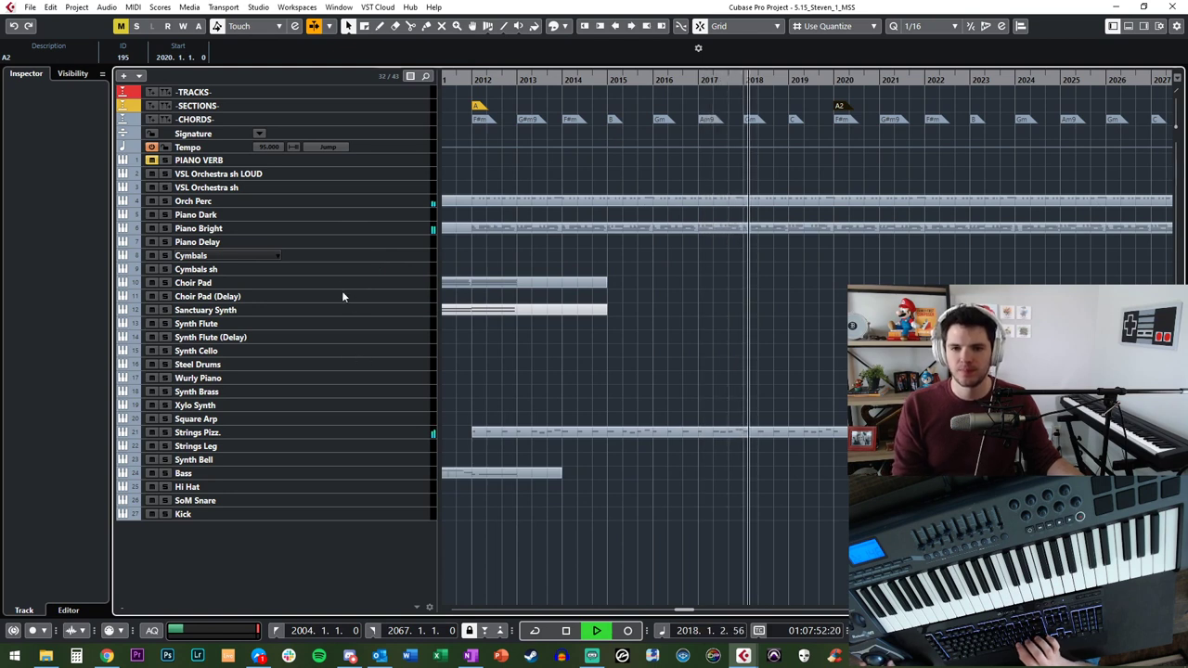
click(250, 378)
key(KP_Multiply)
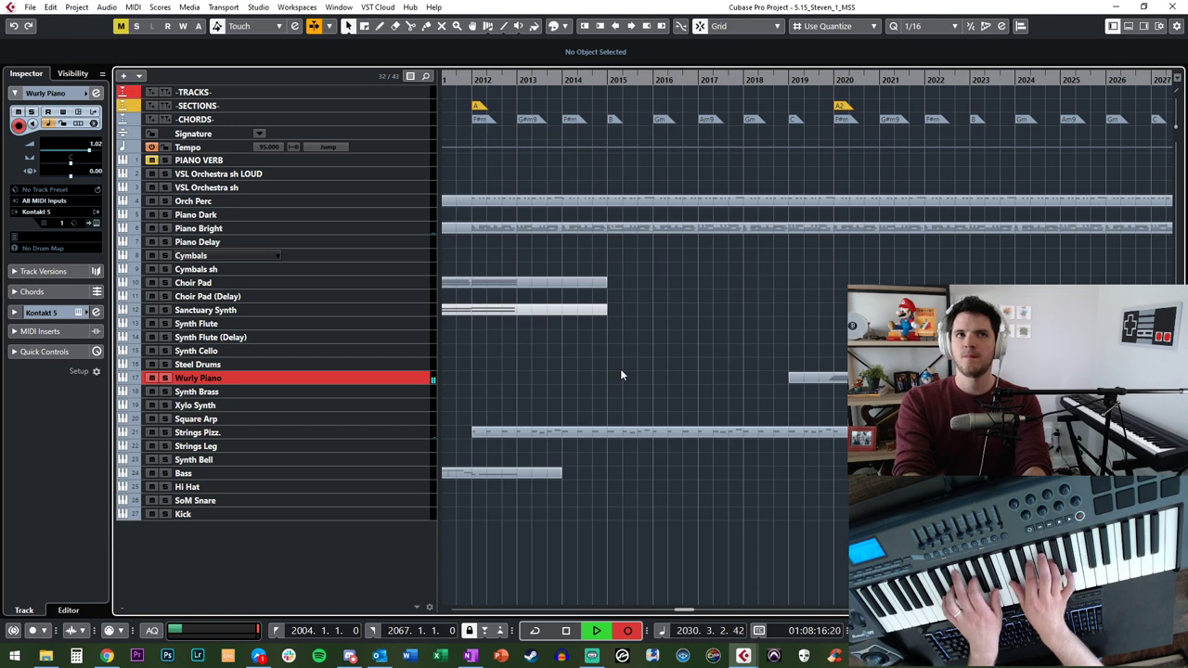
key(space)
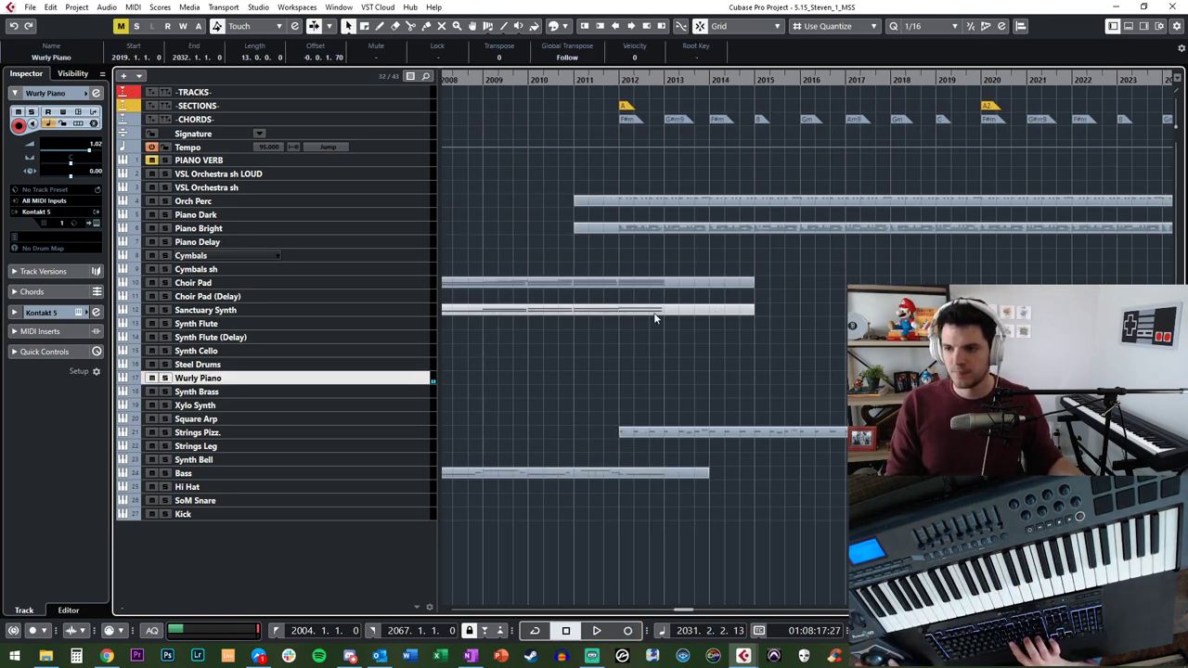
Step: Play the A section through to bar 2021 while trying out Synth Brass, Square Arp and Xylo Synth
key(space)
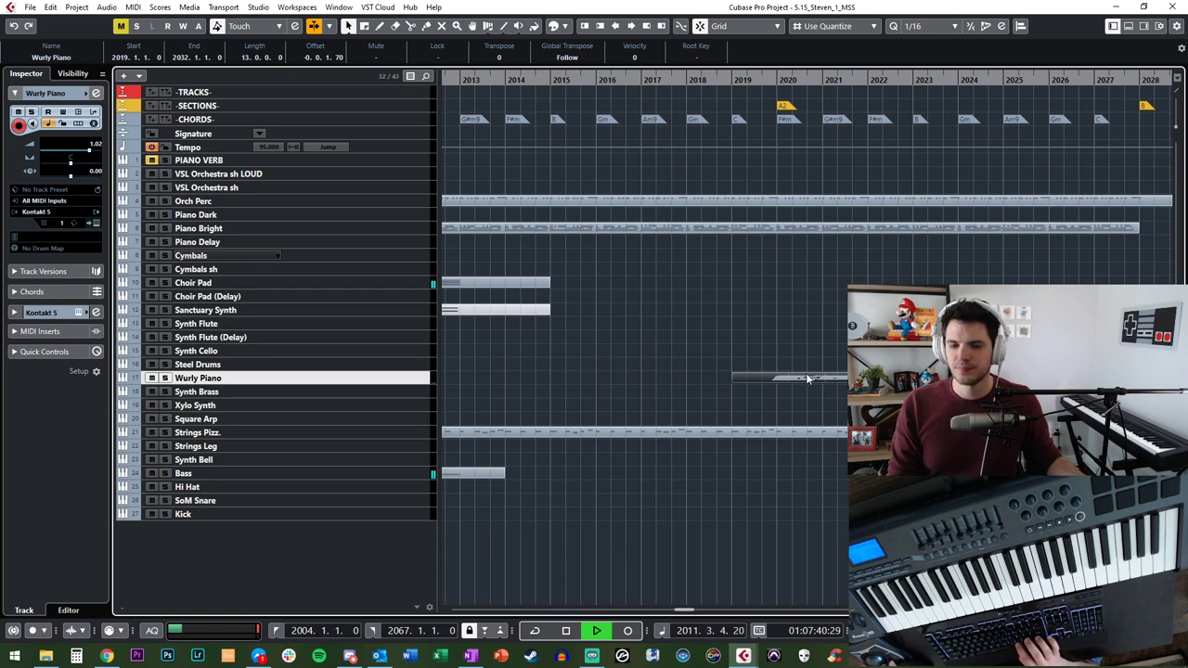
click(328, 406)
click(326, 393)
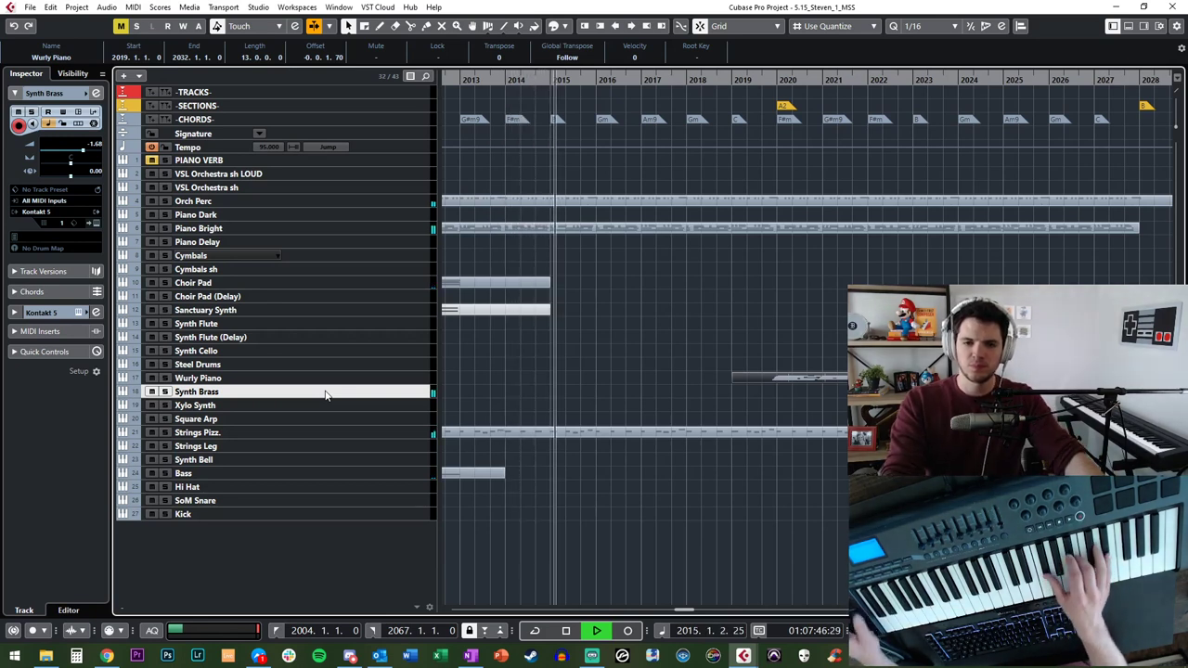
click(334, 409)
click(332, 417)
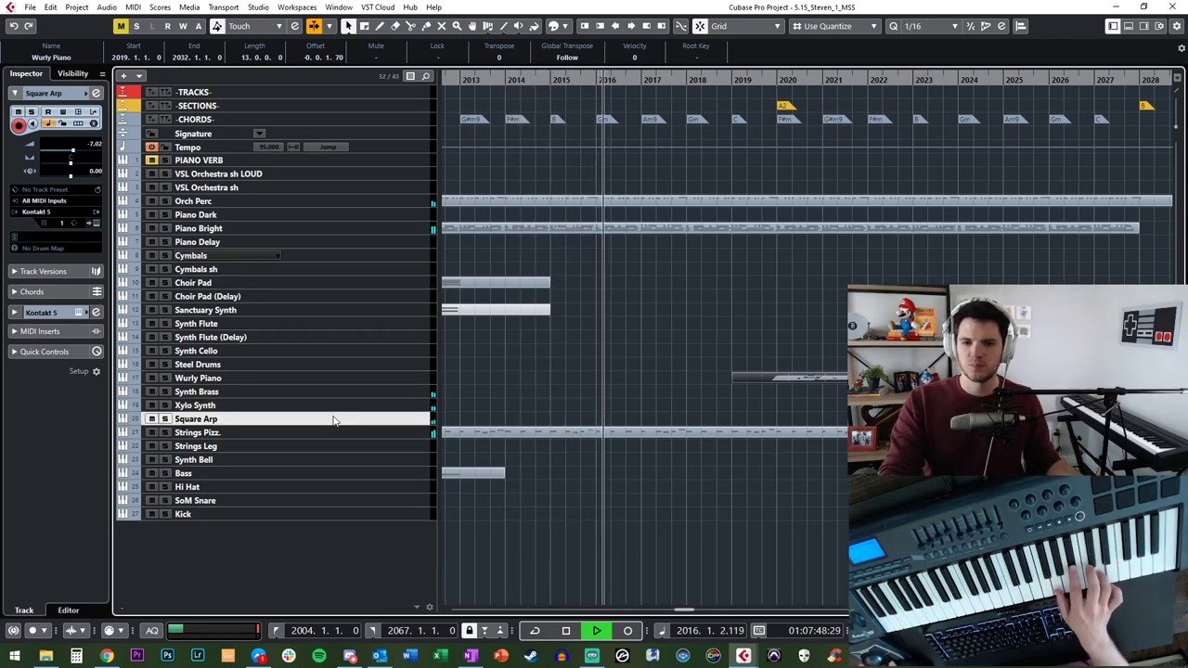
click(315, 408)
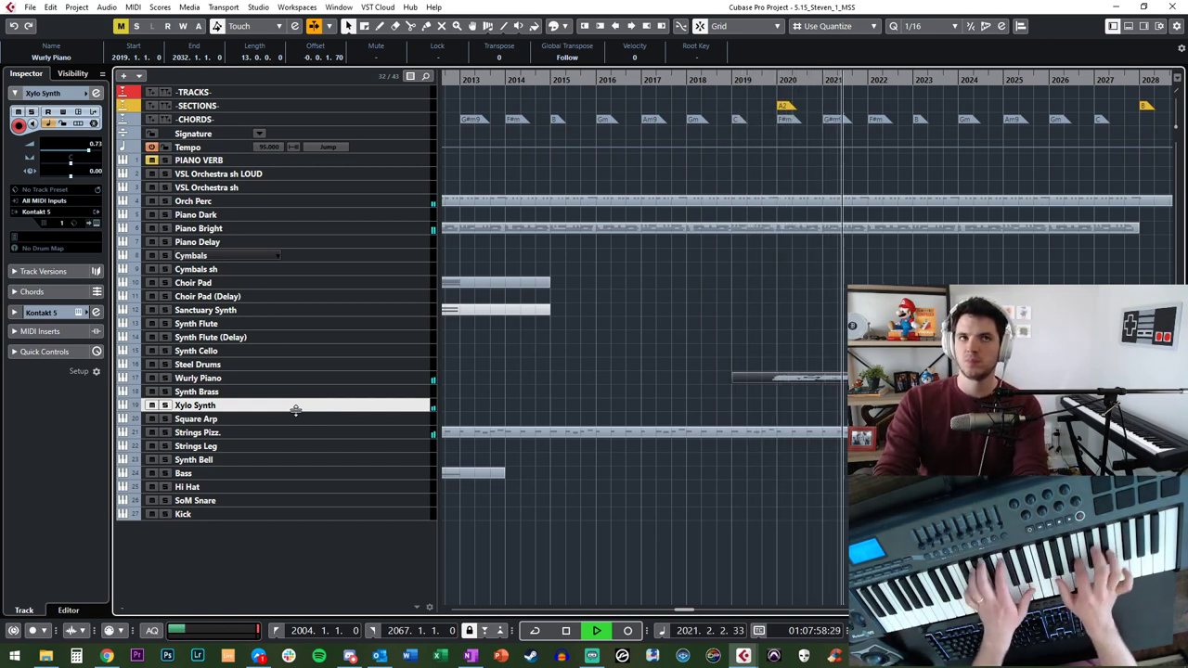
key(space)
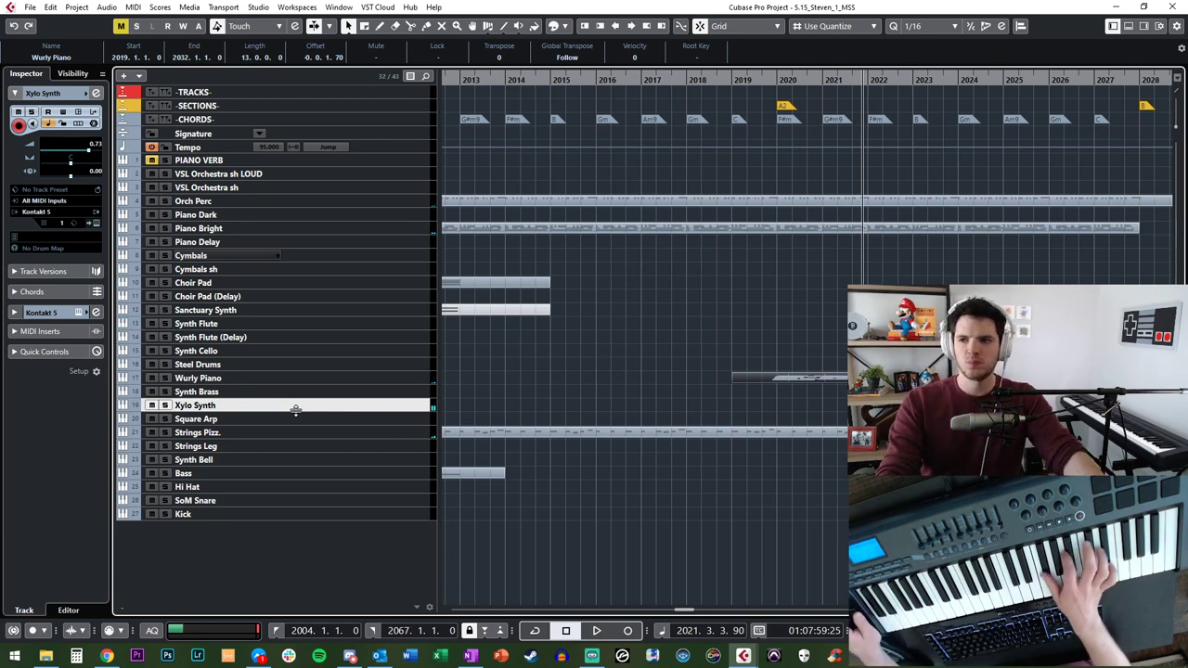
Step: Go back to before bar 2012 and play to about bar 2019 while trying a part on Xylo Synth
key(KP_Subtract)
key(KP_Subtract)
key(KP_Subtract)
key(KP_Subtract)
key(KP_Subtract)
key(KP_Subtract)
key(KP_Subtract)
key(KP_Subtract)
key(KP_Subtract)
key(KP_Subtract)
key(KP_Subtract)
key(KP_Subtract)
key(KP_Subtract)
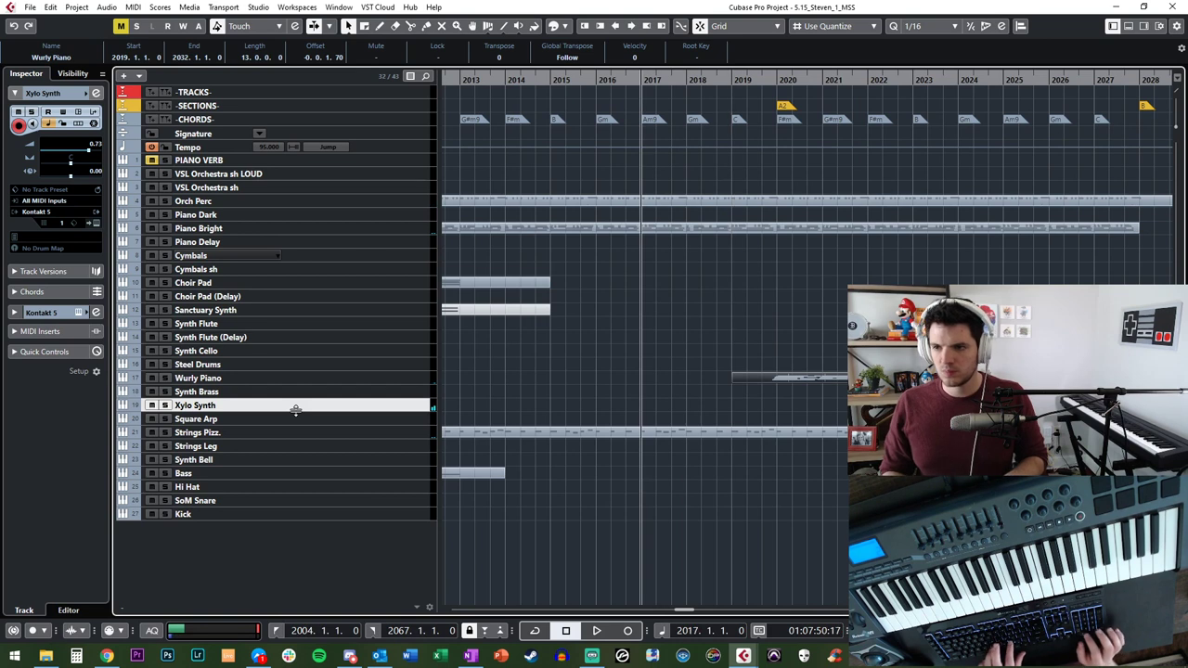
key(space)
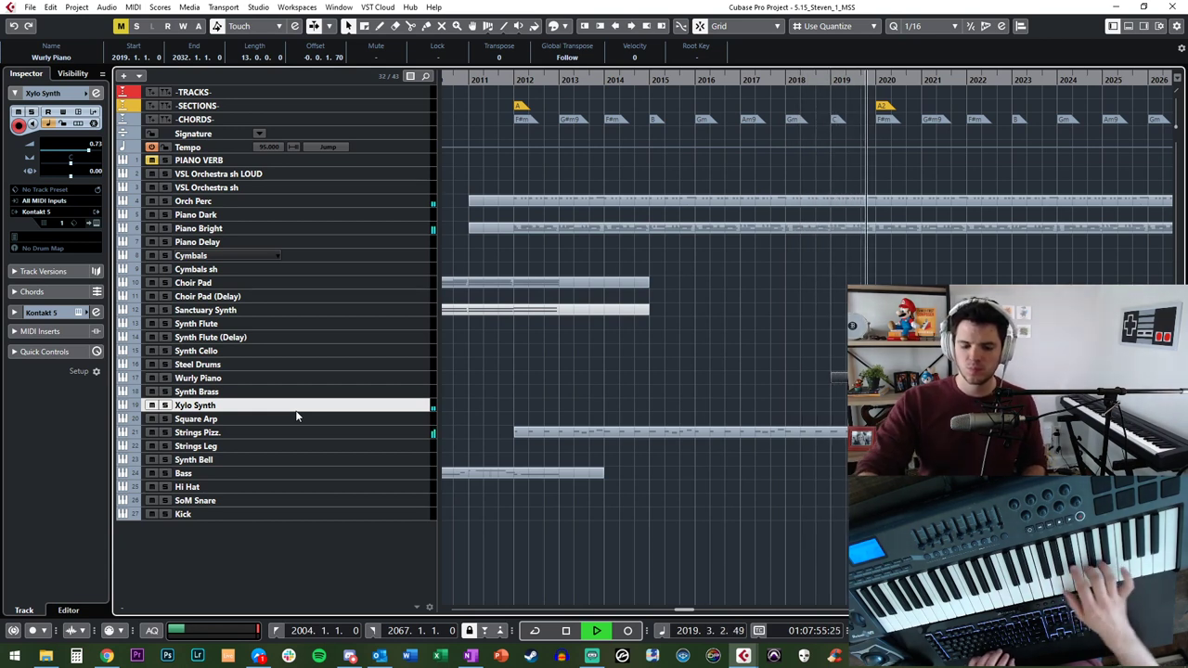
key(space)
Step: Return to bar 2012 and replay the first two bars of the A section with Xylo Synth
key(KP_Subtract)
key(KP_Subtract)
key(KP_Subtract)
key(KP_Subtract)
key(KP_Subtract)
key(KP_Subtract)
key(KP_Subtract)
key(KP_Subtract)
key(KP_Subtract)
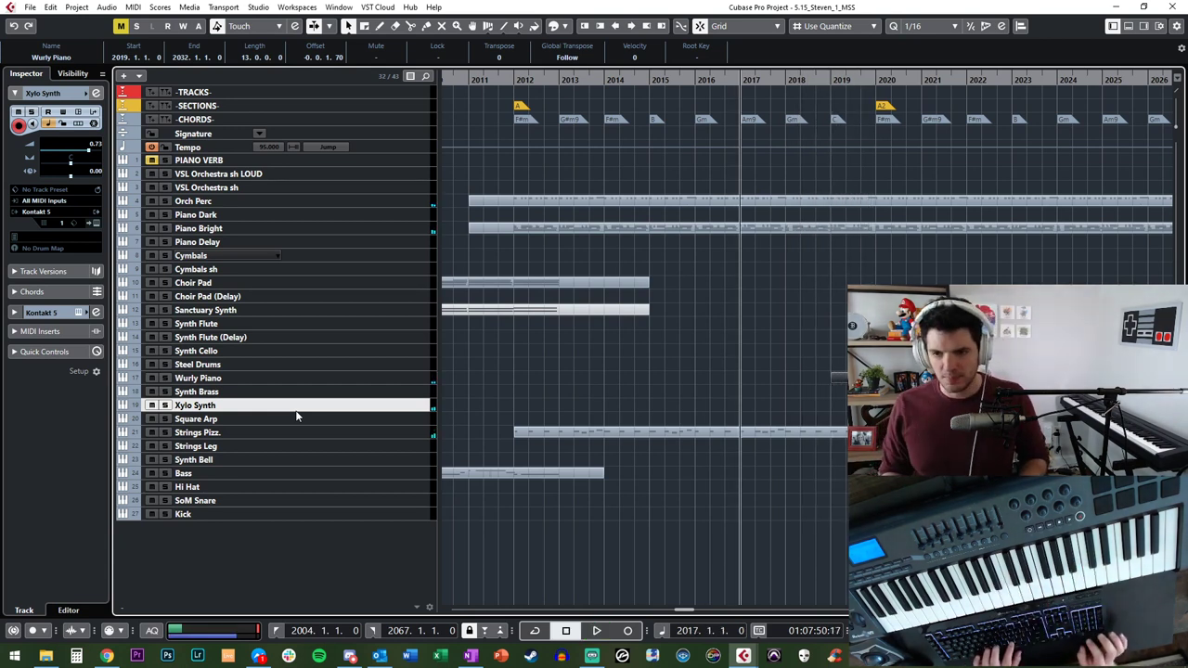
key(KP_Add)
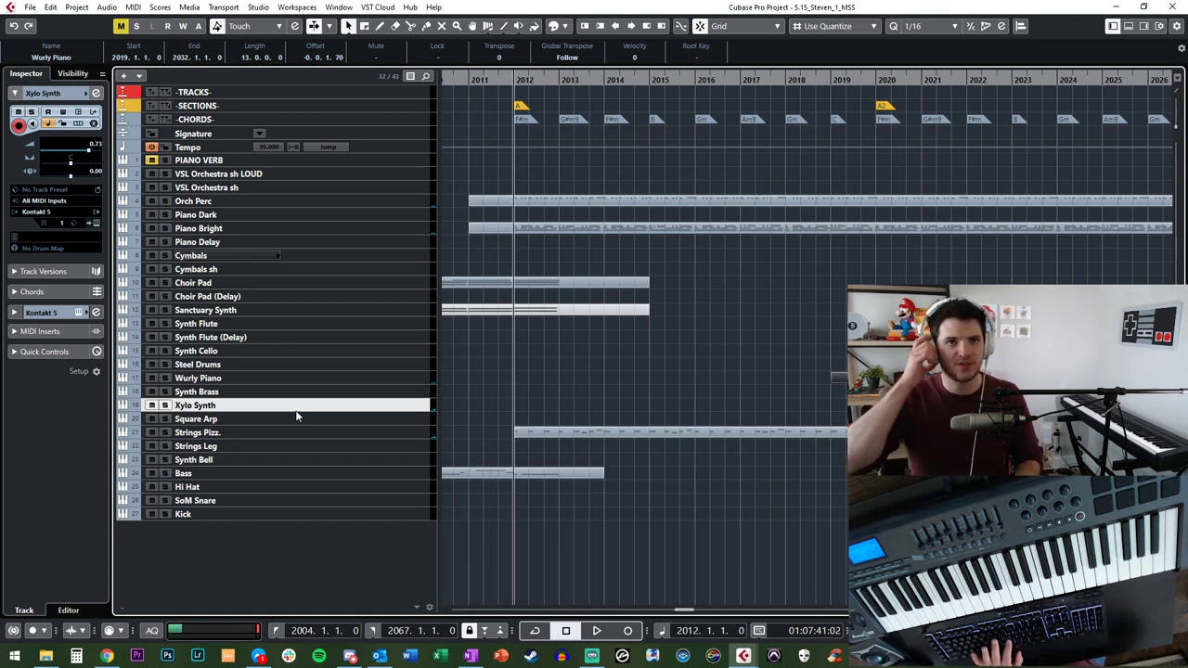
key(space)
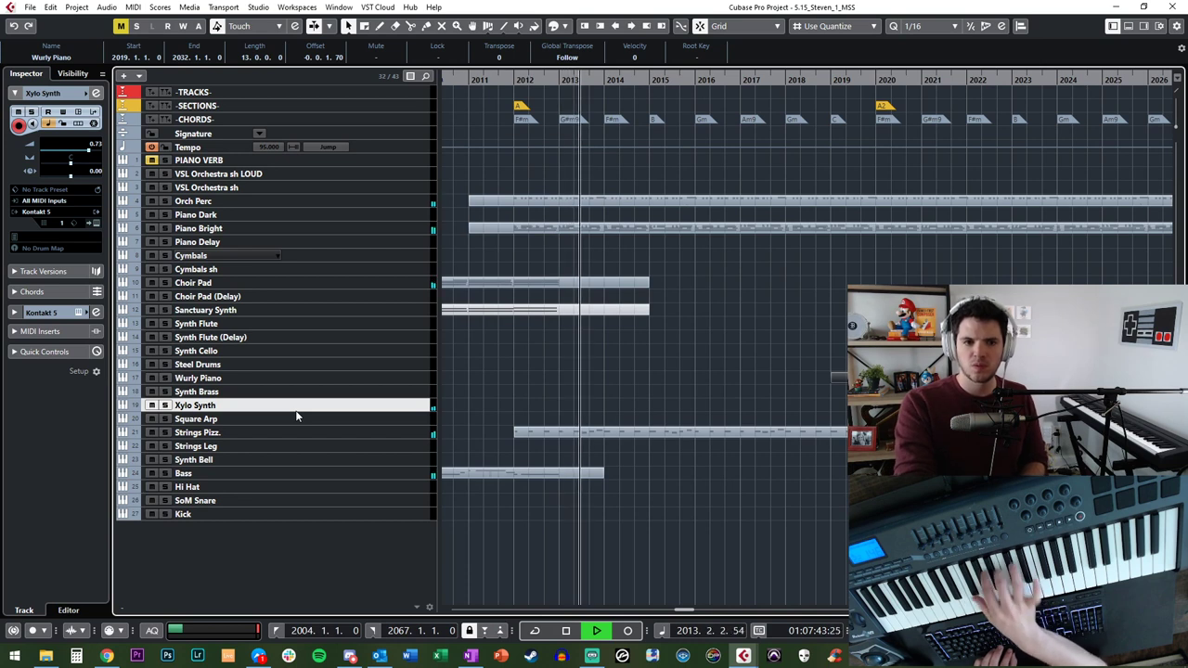
key(space)
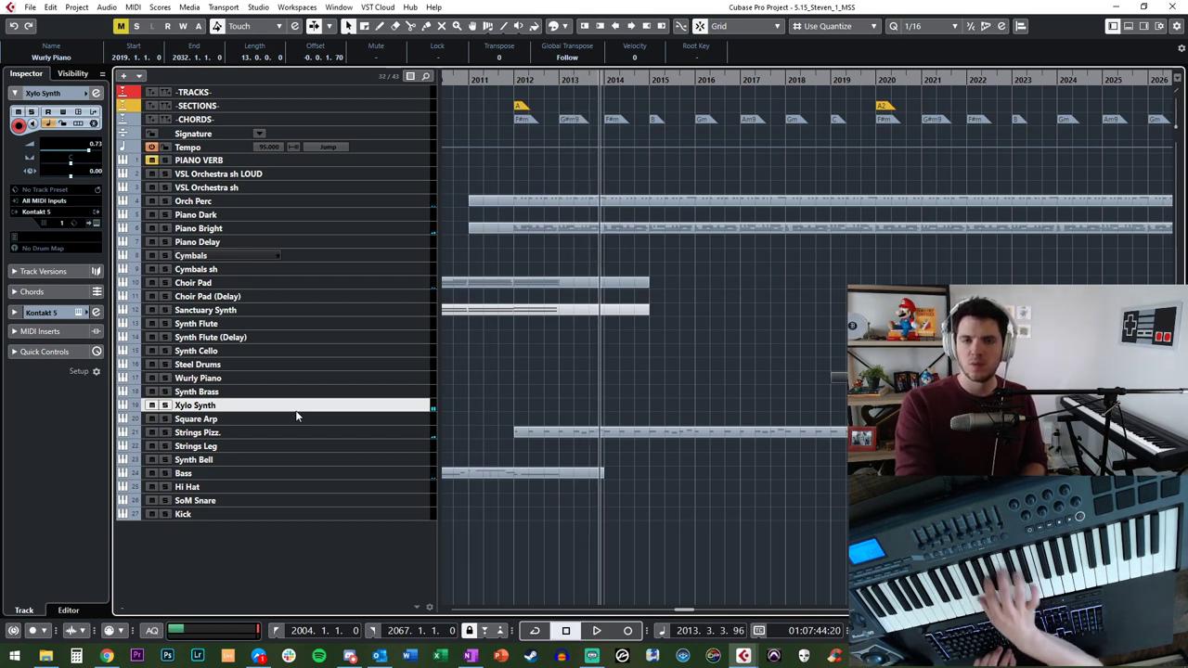
Step: Record a Xylo Synth part over the A section, from bar 2011 to about bar 2023
key(KP_0)
key(KP_Subtract)
key(KP_Multiply)
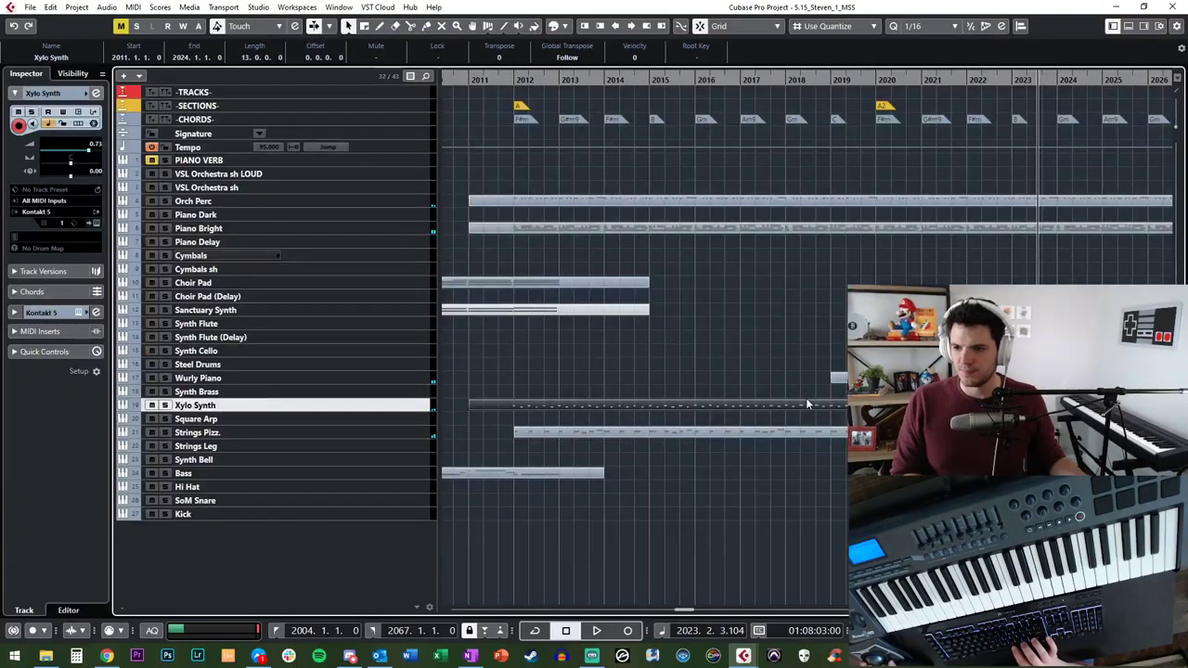
Step: Quantize all notes of the recorded Xylo Synth part to 1/8
key(Down)
key(Up)
key(Return)
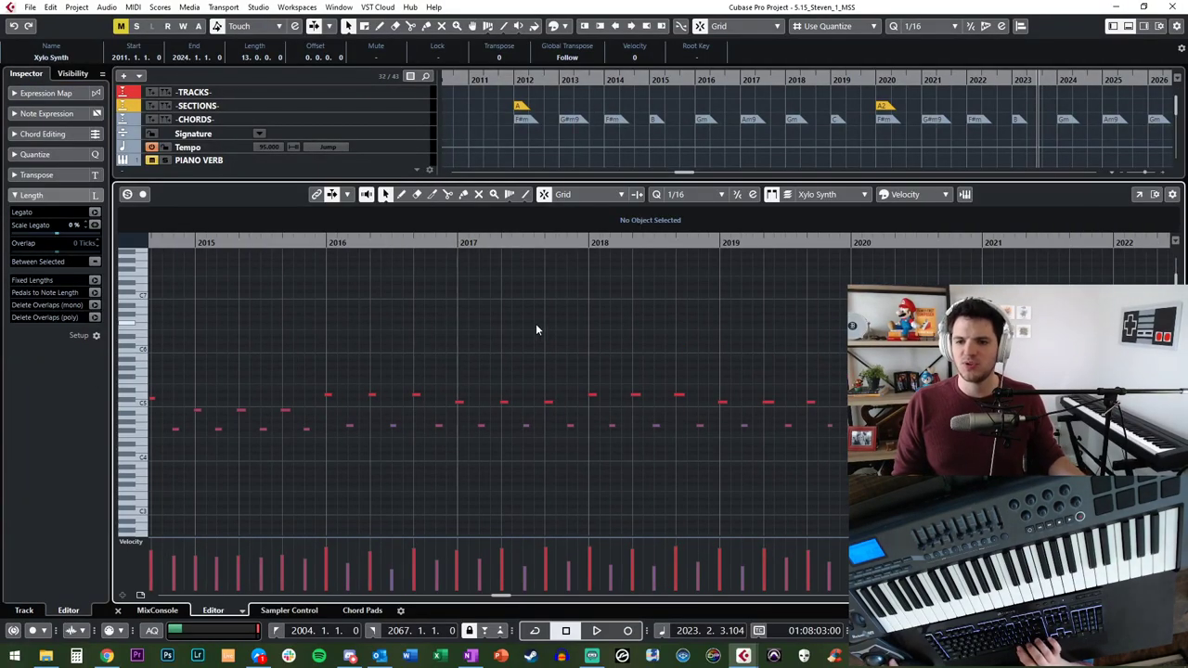
key(g)
key(g)
key(ctrl+a)
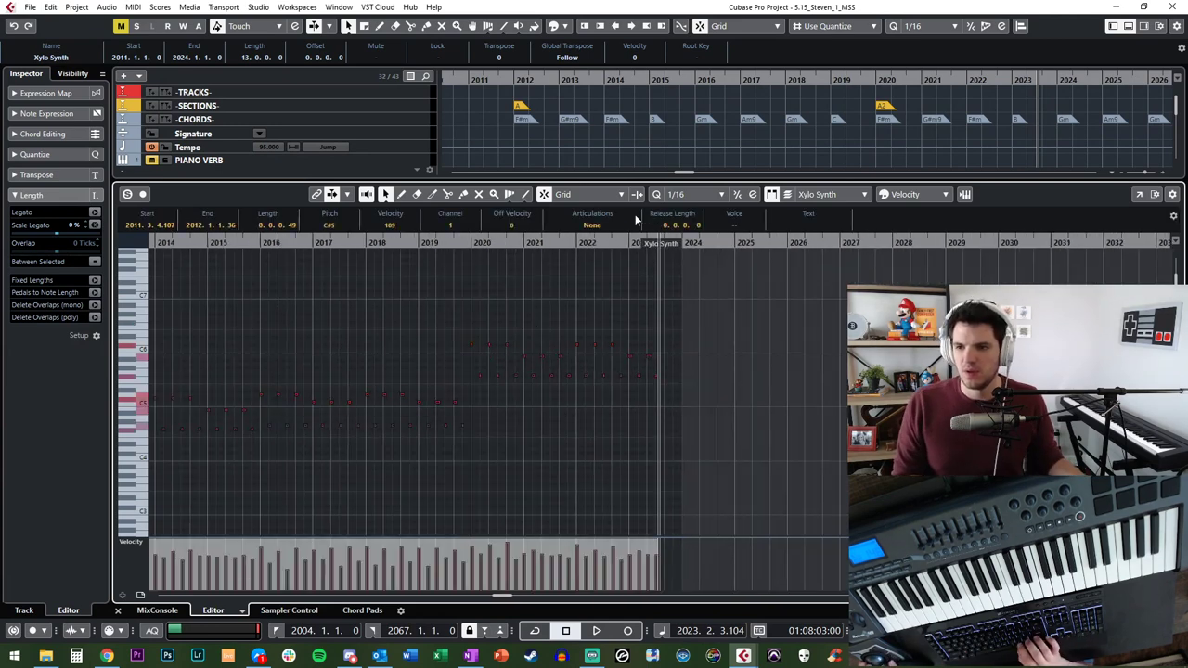
click(692, 194)
click(683, 250)
click(655, 195)
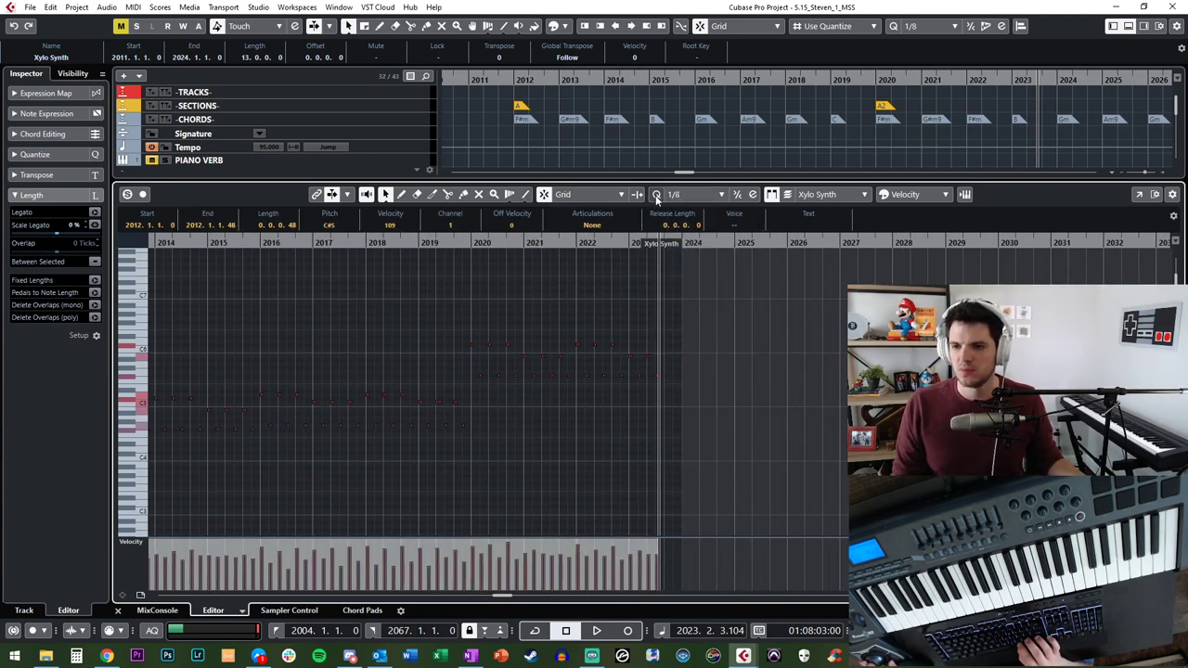
drag(449, 307, 695, 393)
key(Return)
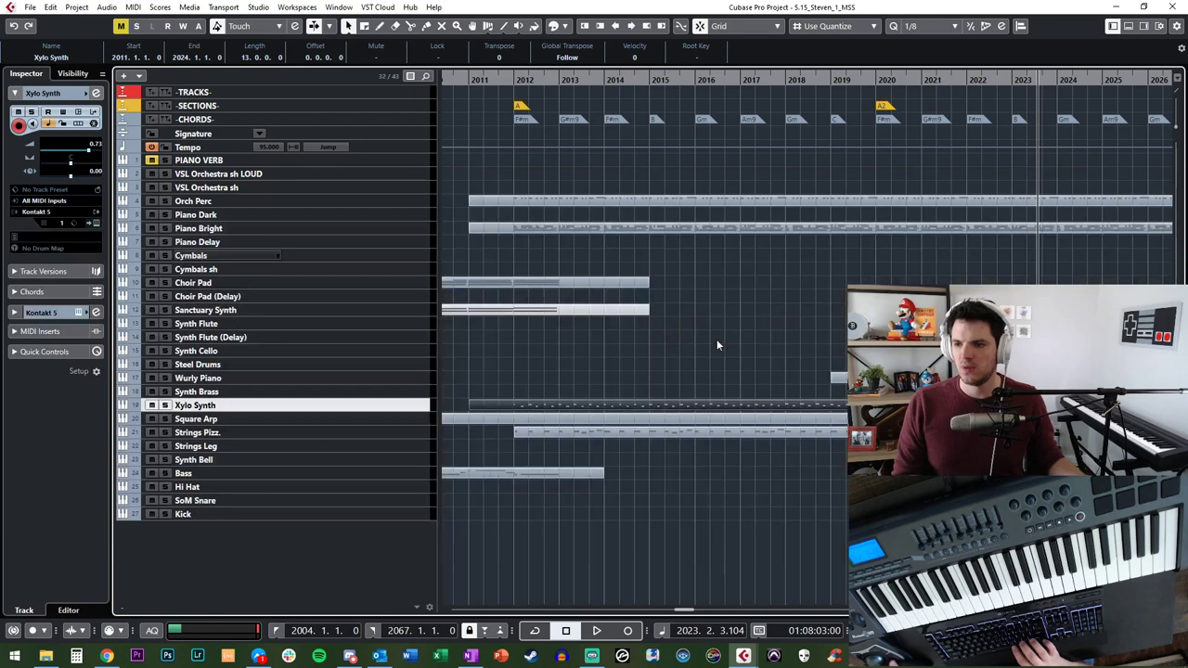
Step: Trim the Xylo Synth part to bars 2012–2020 and duplicate it directly after itself over the A2 section
click(674, 333)
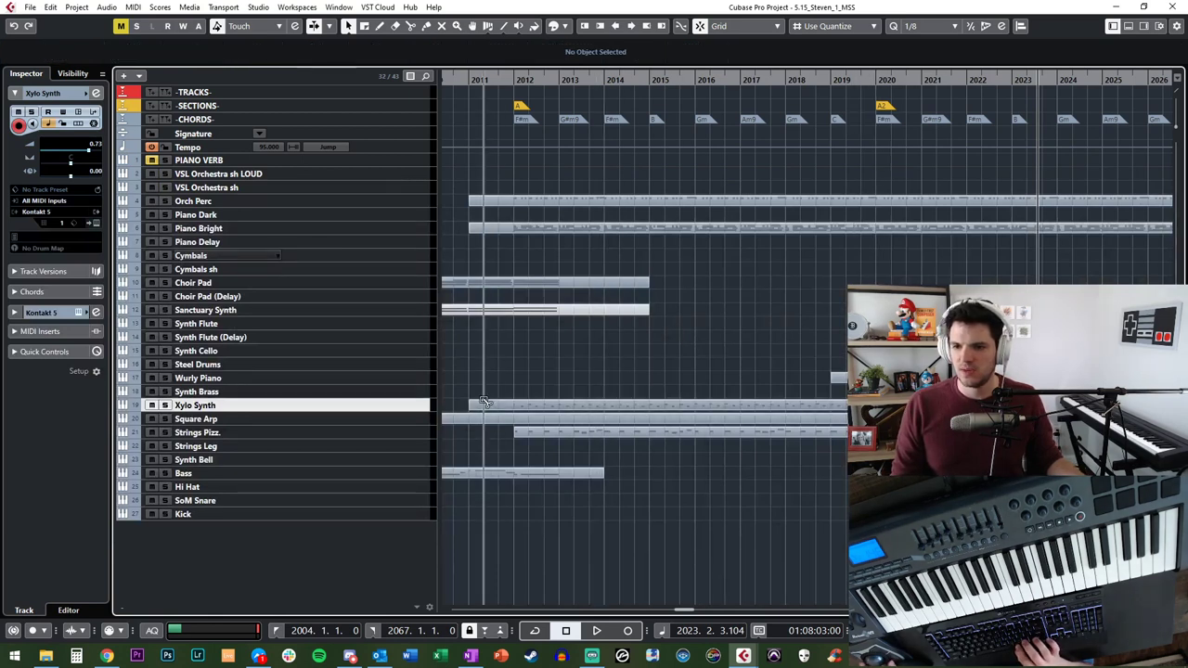
drag(501, 406, 547, 407)
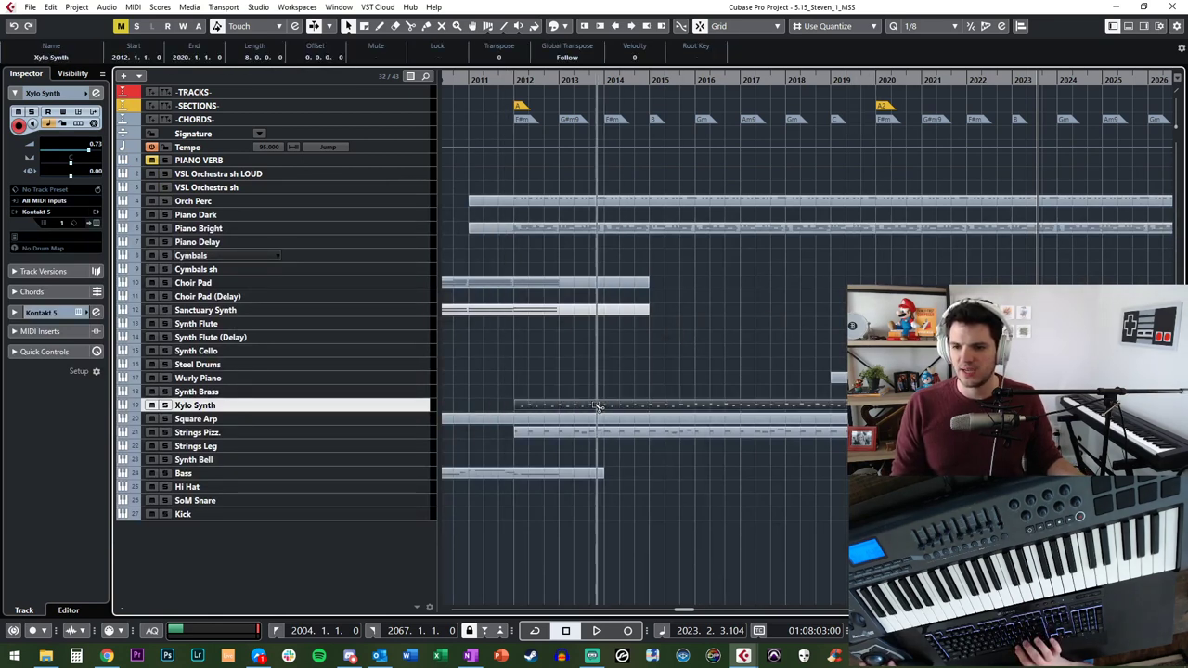
key(ctrl+d)
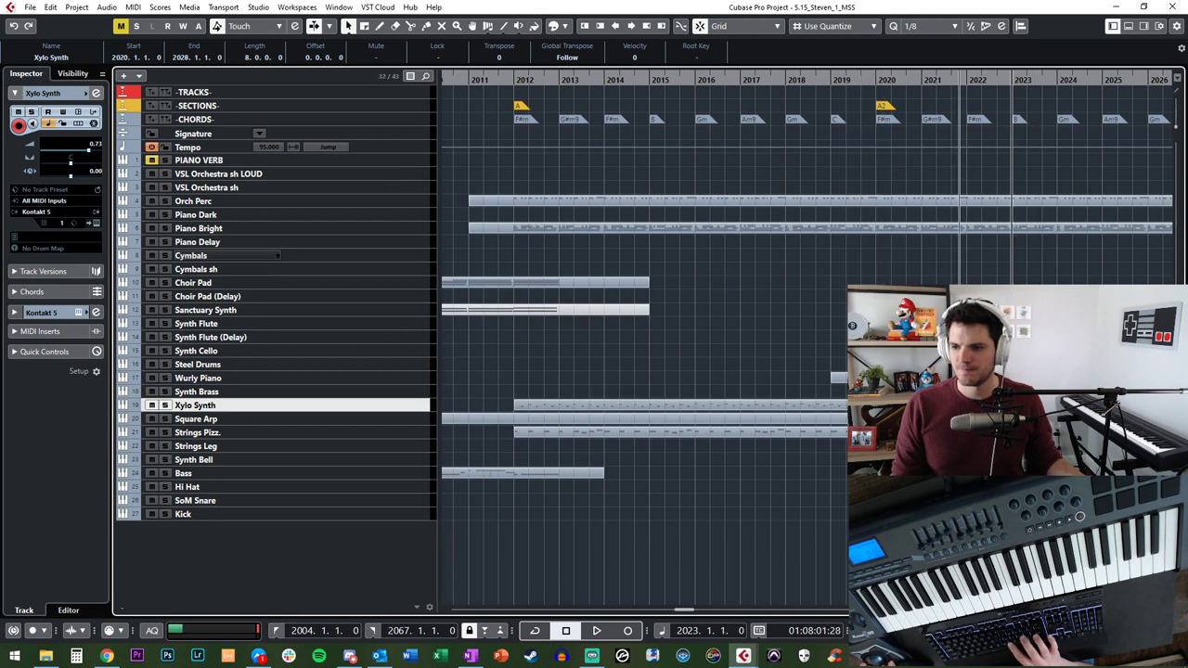
Step: Go back to about bar 2009 and play on to bar 2028 while trying out Sanctuary Synth and Synth Flute (Delay)
key(space)
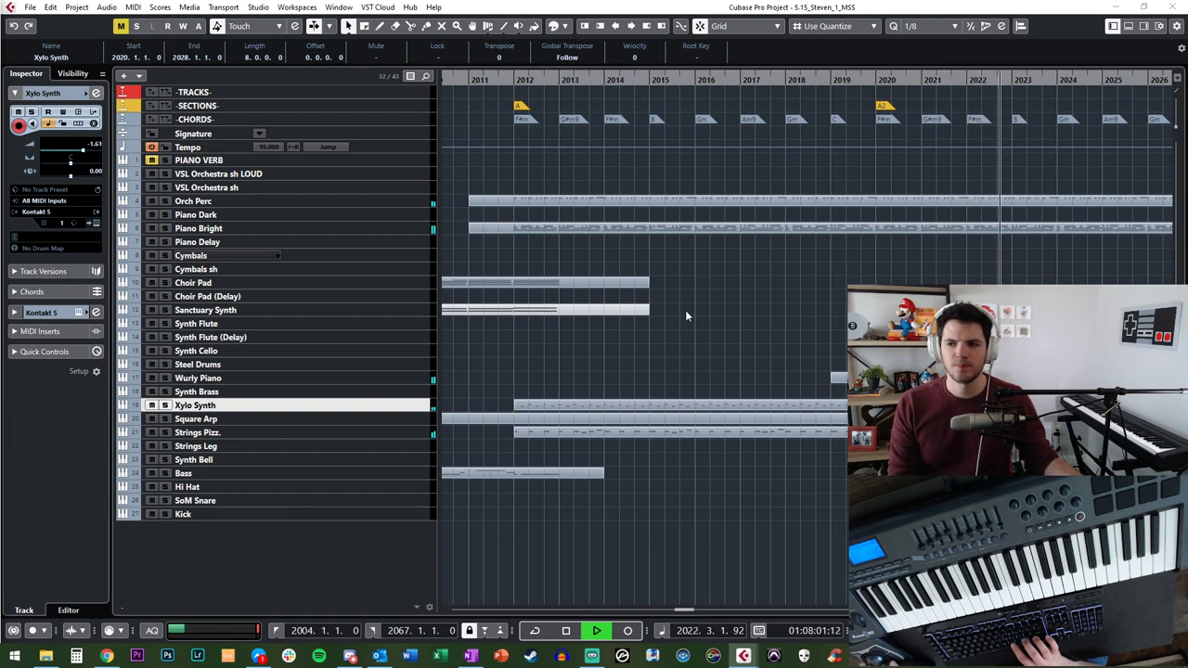
key(KP_Subtract)
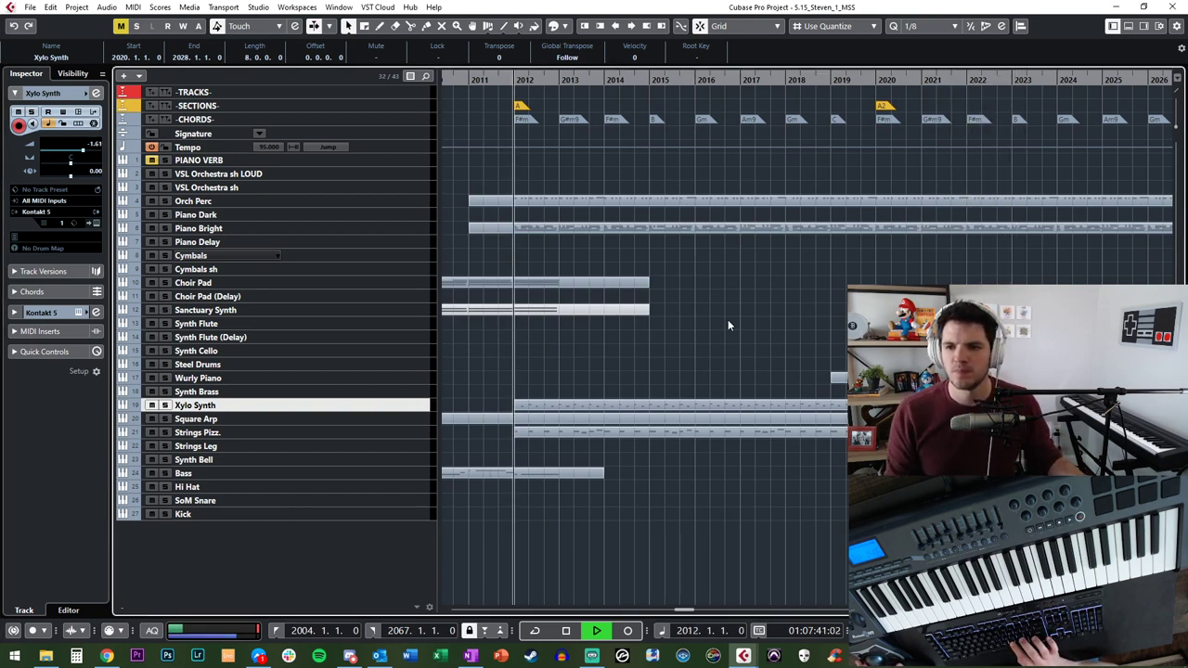
key(KP_Subtract)
key(f)
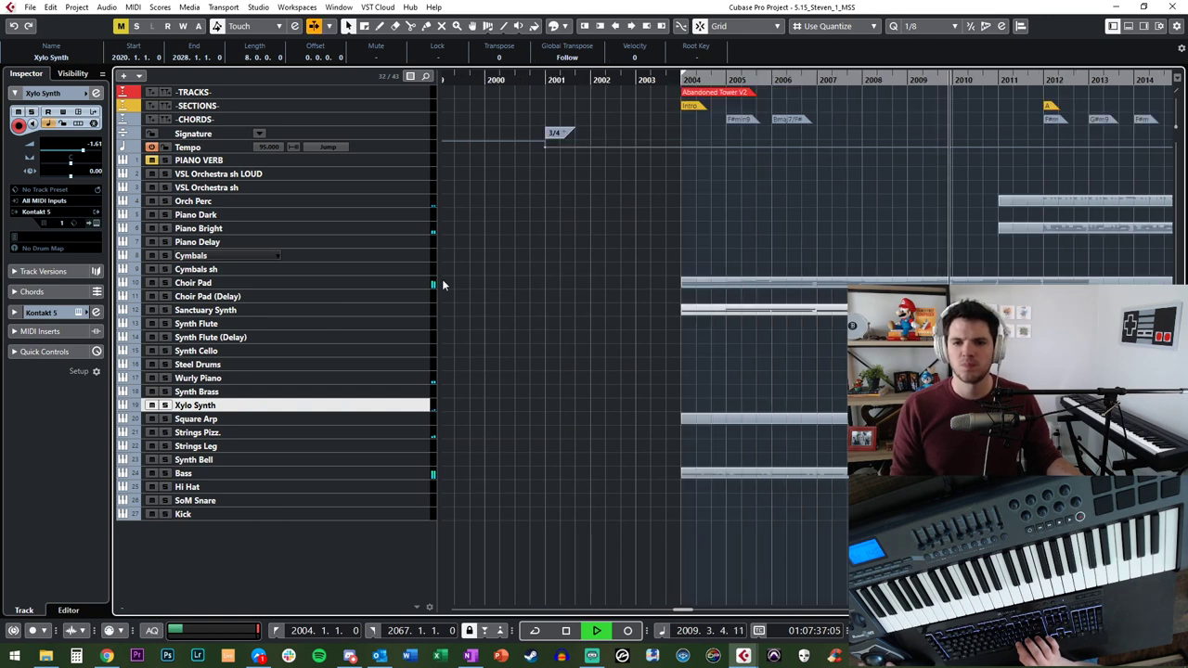
click(374, 311)
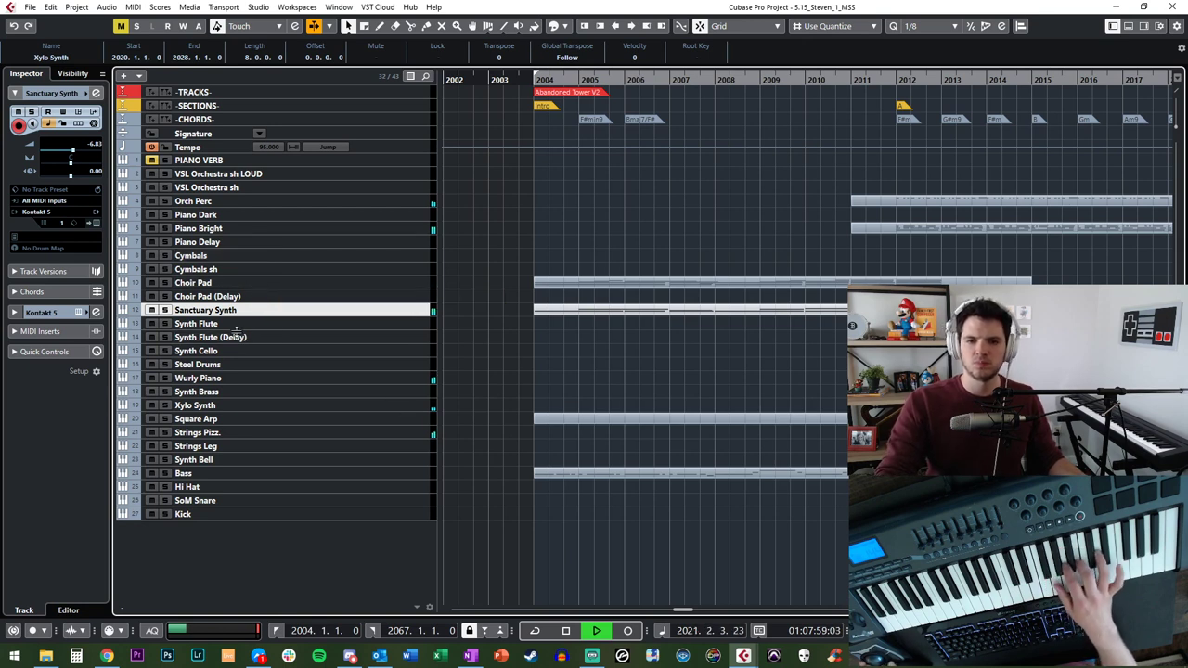
click(298, 340)
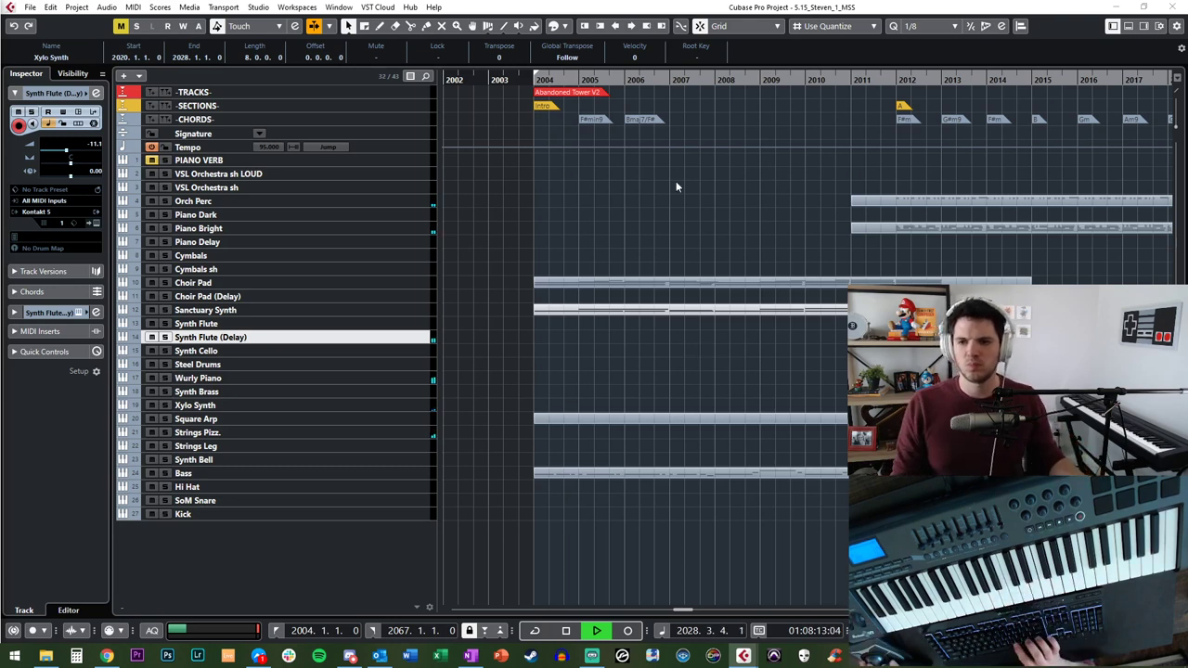
Step: Play from the Intro at bar 2004 while trying ideas on Synth Flute (Delay), Synth Bell and Xylo Synth
key(KP_1)
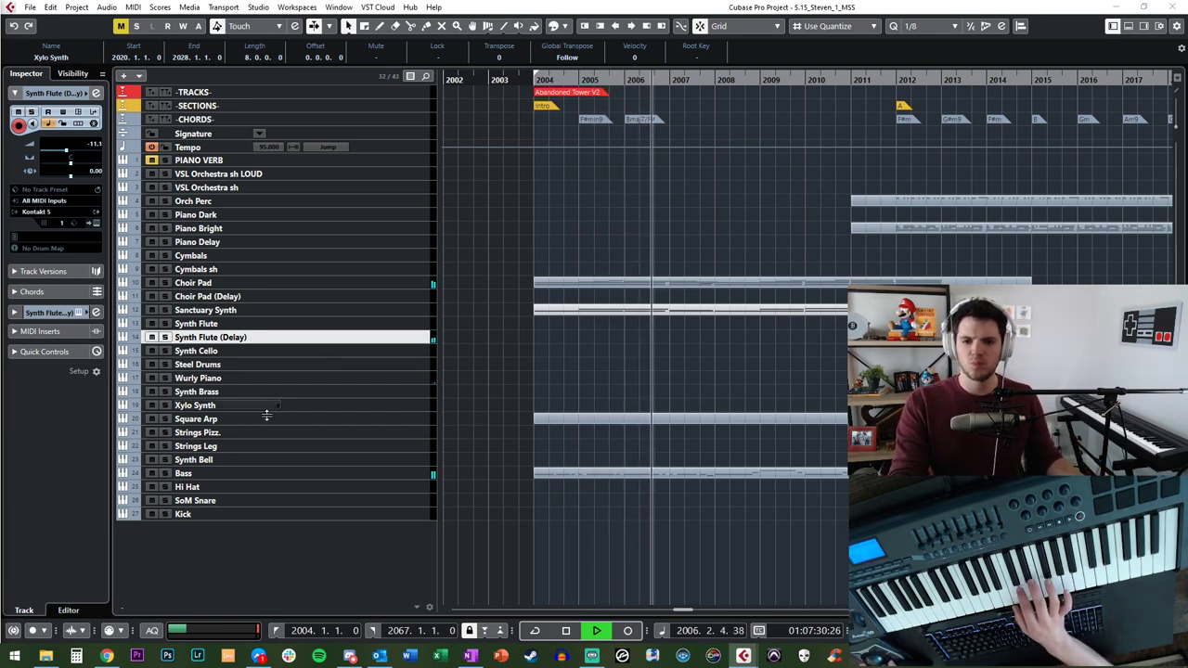
click(287, 461)
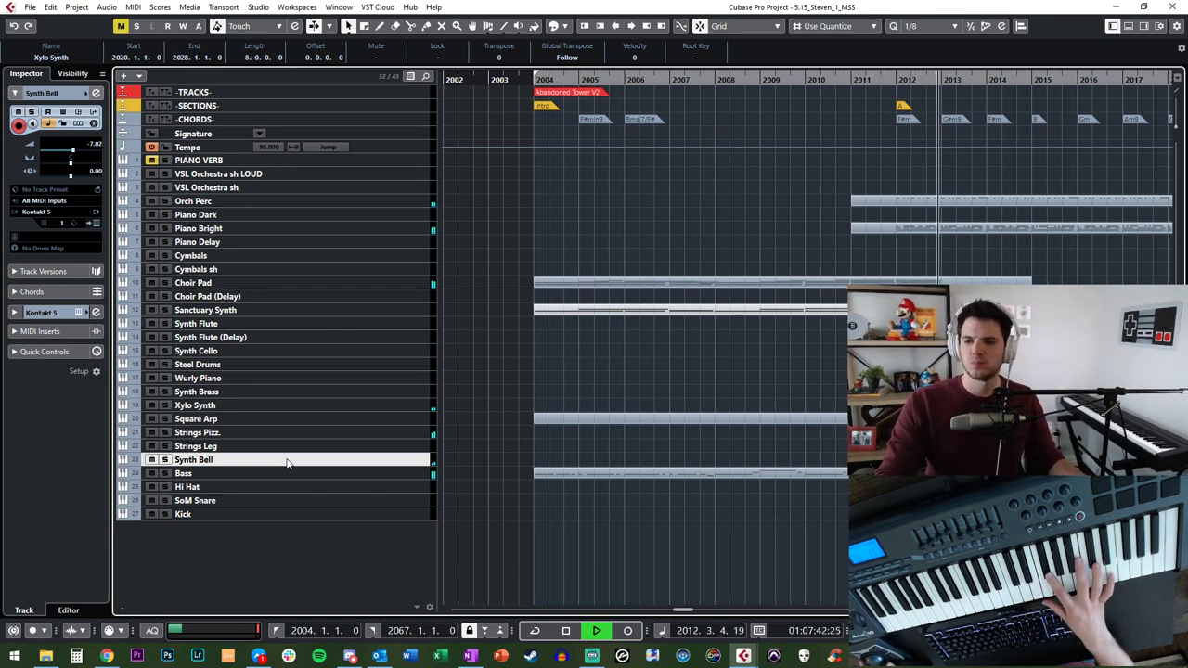
click(292, 406)
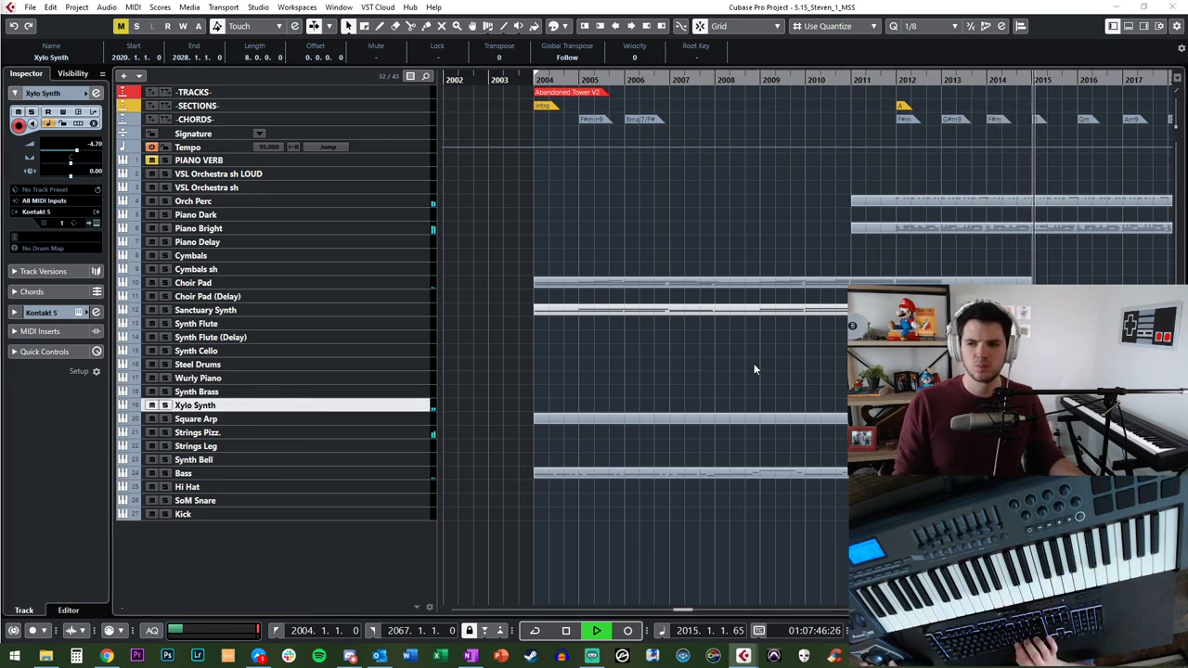
key(f)
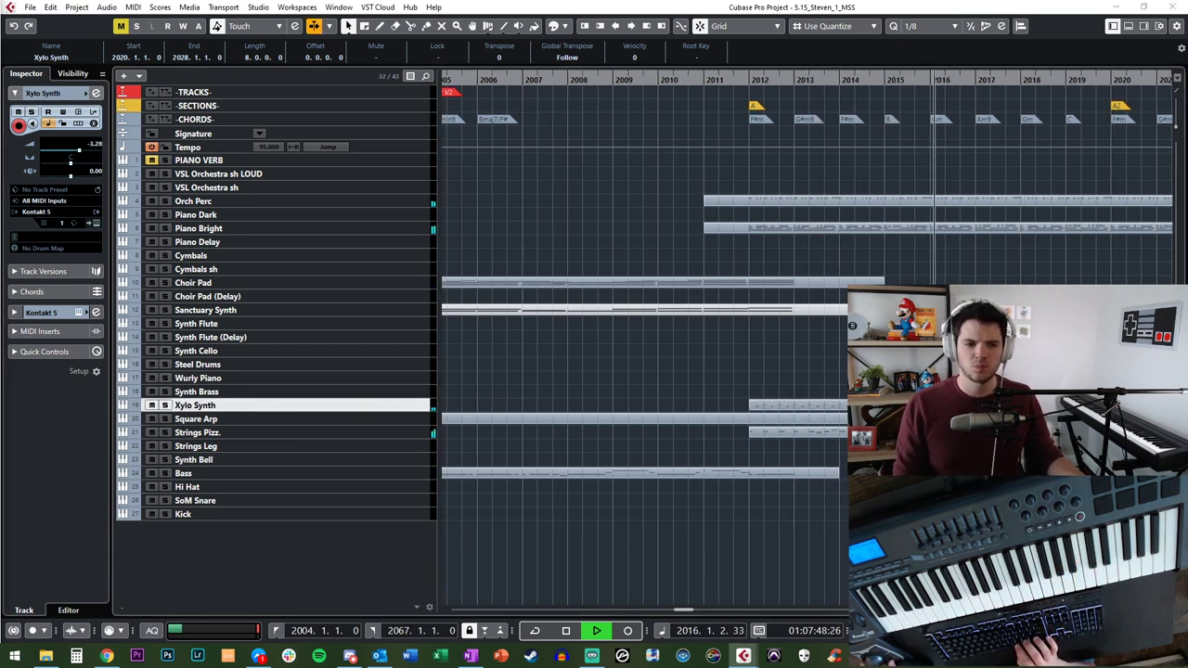
Step: Return to about bar 2011 and play through to bar 2029 while trying a part on Steel Drums
click(801, 280)
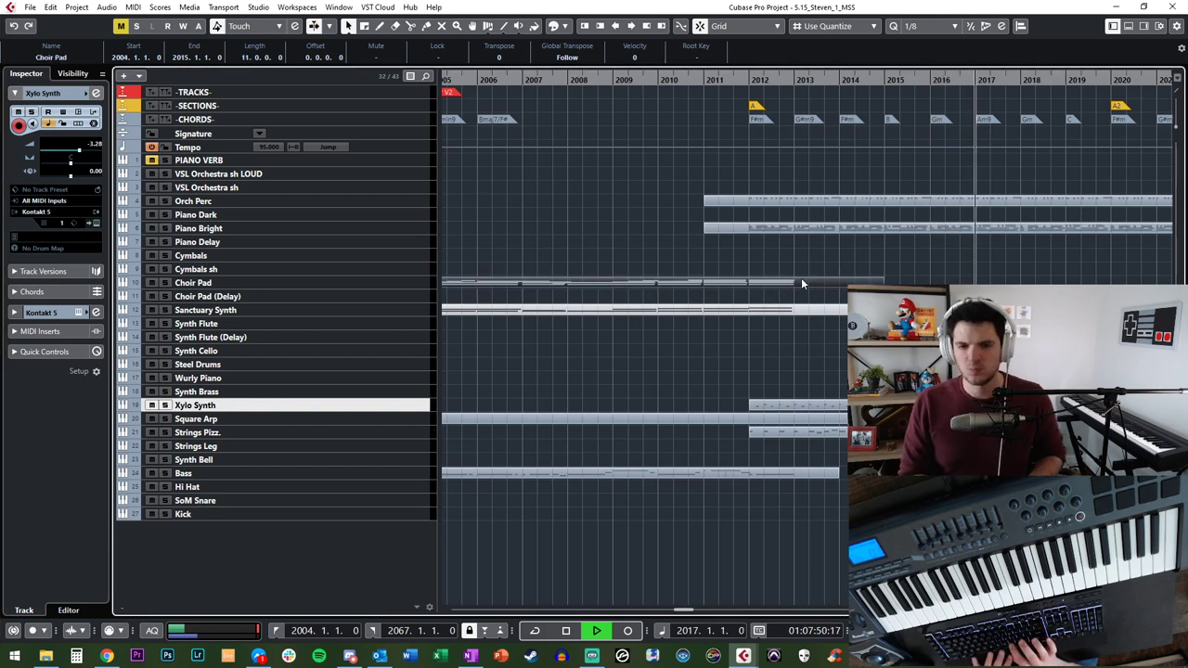
key(KP_Subtract)
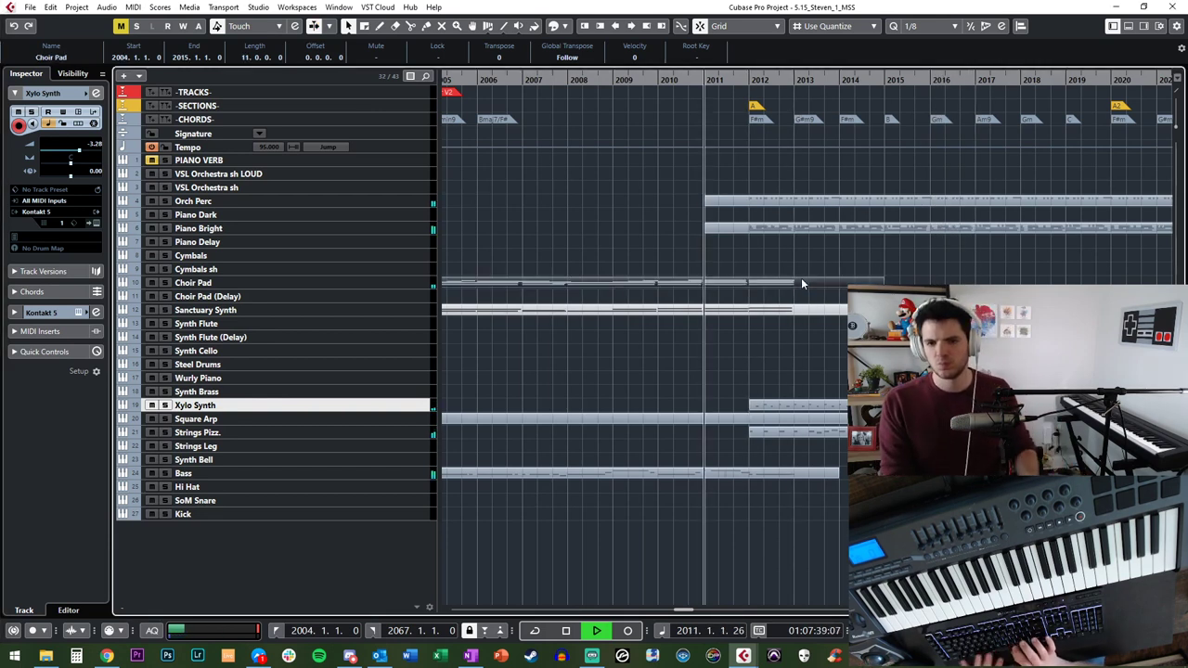
click(375, 365)
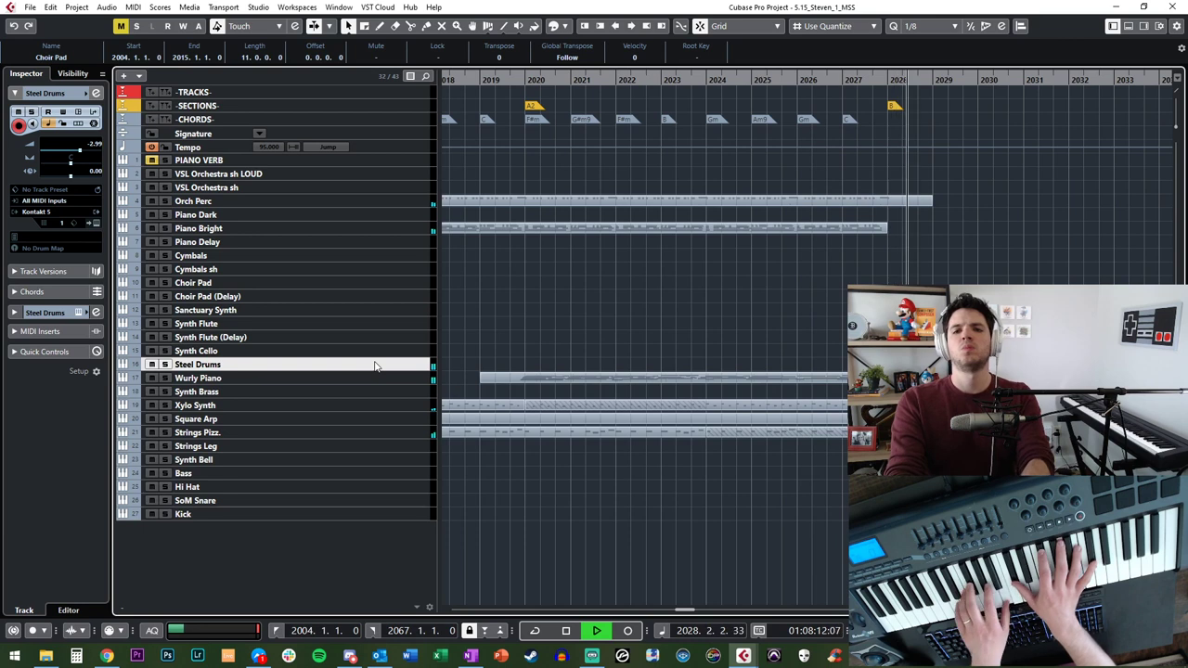
key(space)
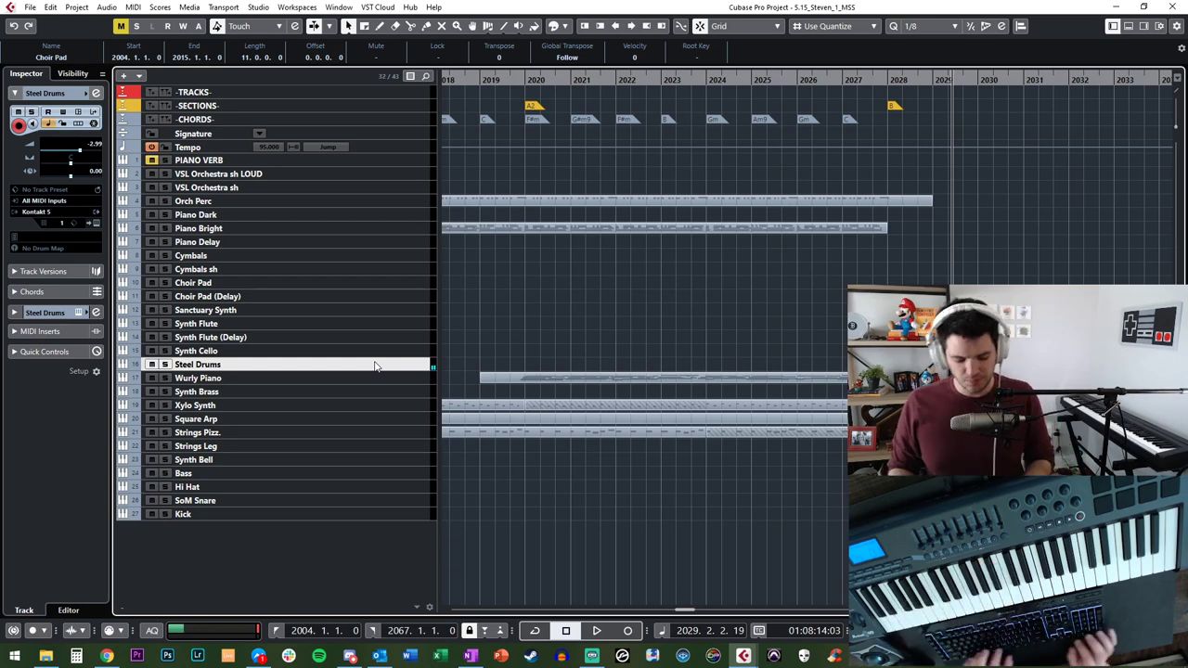
Step: Play the A sections into bar 2029 again while trying Steel Drums and a Bass line for the B section
key(KP_Subtract)
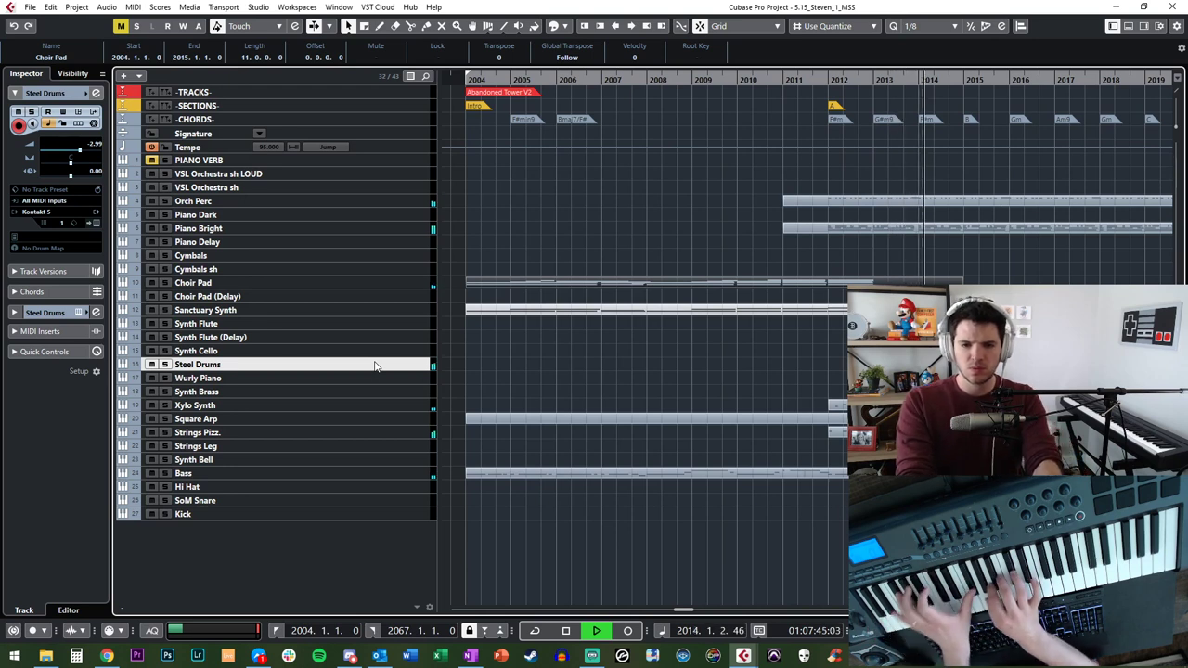
click(306, 474)
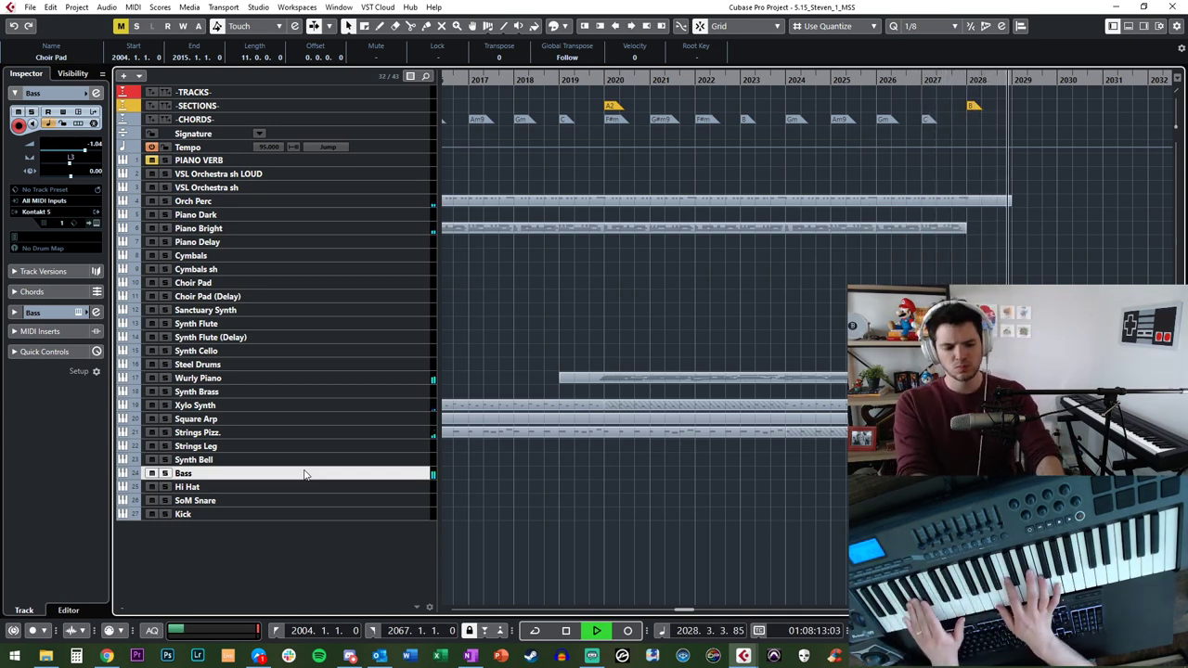
key(space)
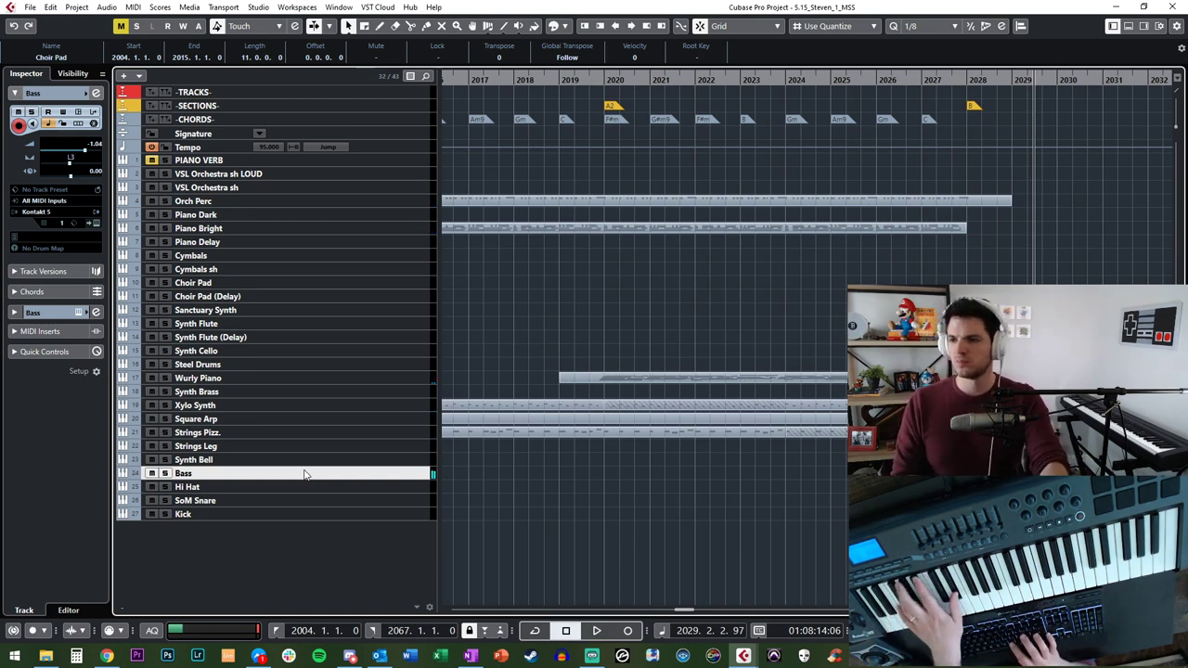
Step: Split the Wurly Piano part at the B marker, bar 2028, and delete the portion beyond it
key(shift+b)
key(alt+Left)
scroll(680, 444, right, 5)
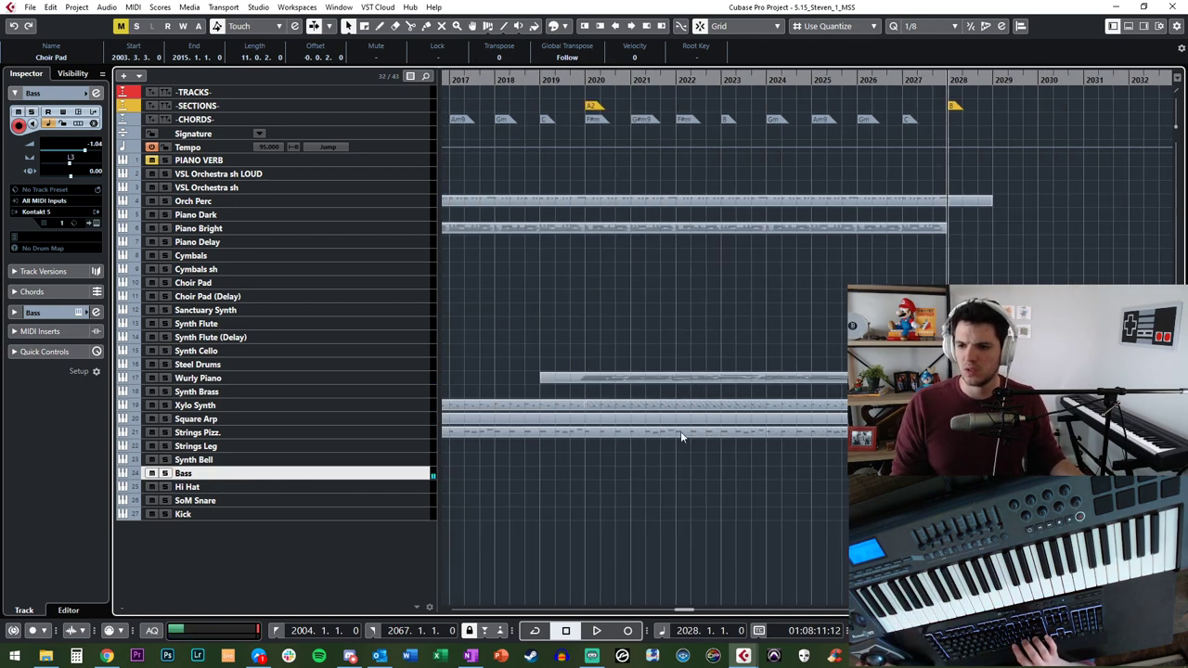
alt+click(800, 378)
click(823, 378)
key(Delete)
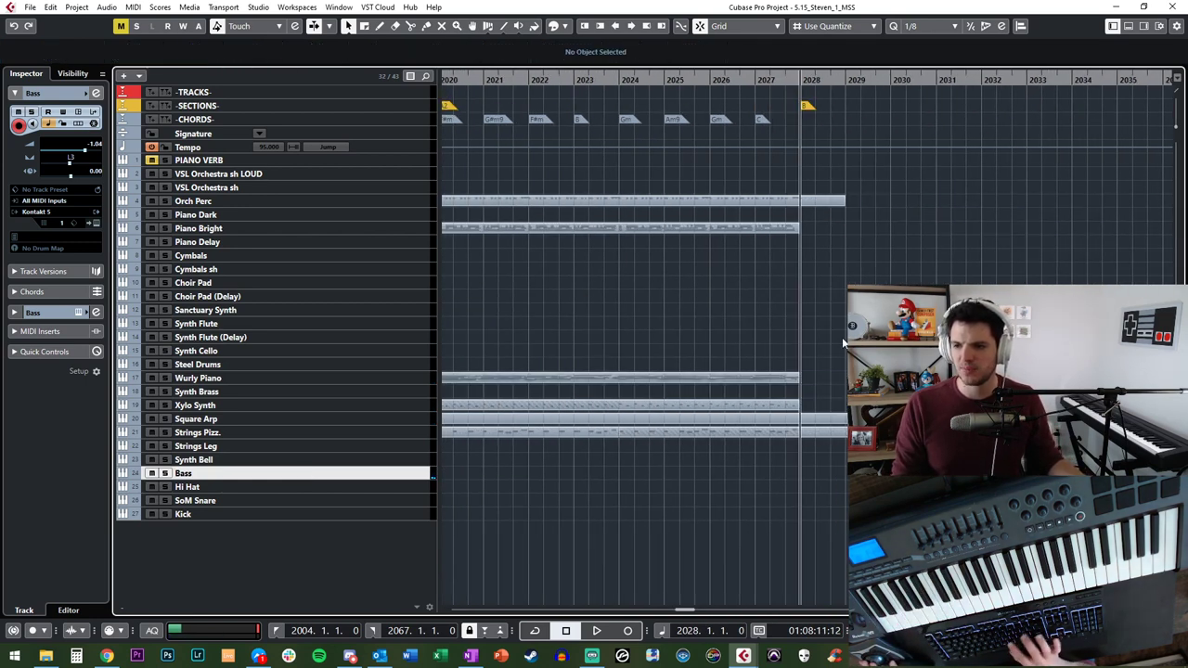
Step: Record a Bass part over the B section, from bar 2027 to about bar 2044
key(minus)
key(space)
key(KP_Multiply)
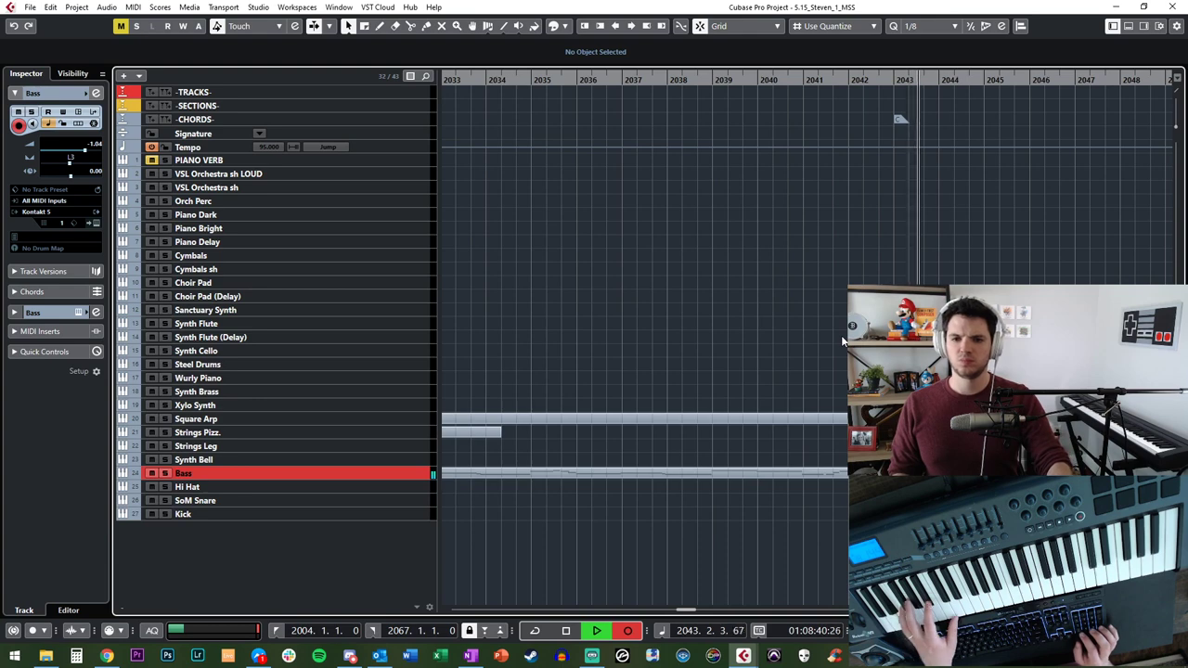
key(space)
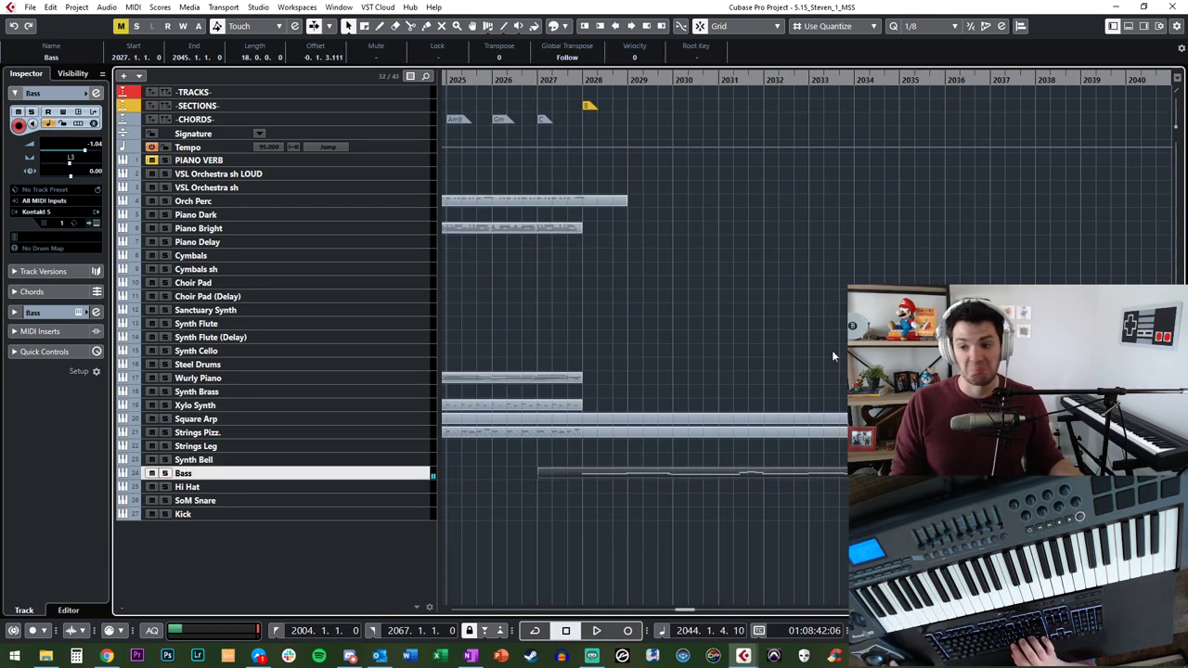
Step: Open the new Bass recording in the note editor, select all its notes, and return to the arrangement
double_click(703, 471)
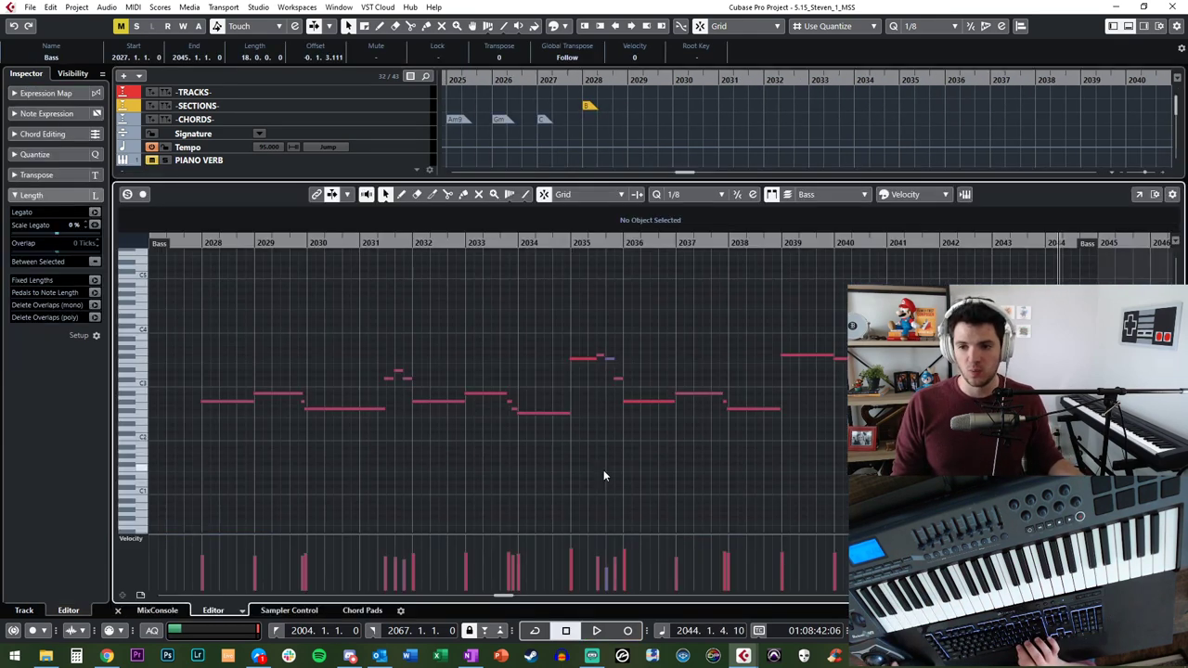
key(ctrl+a)
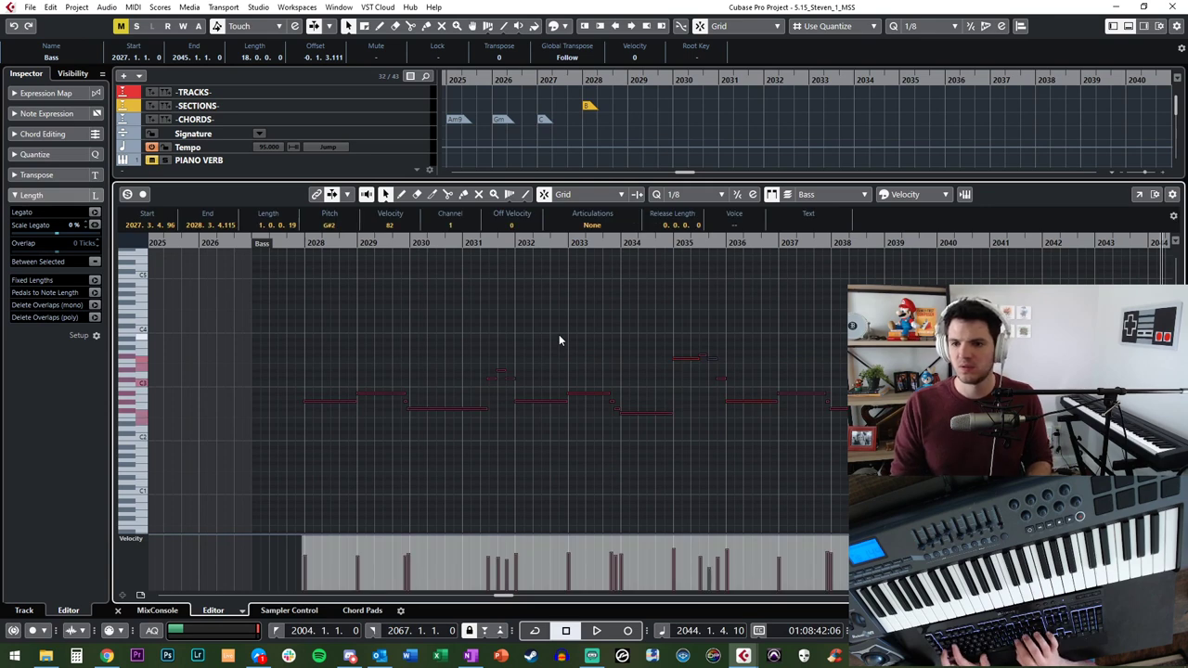
key(ctrl+e)
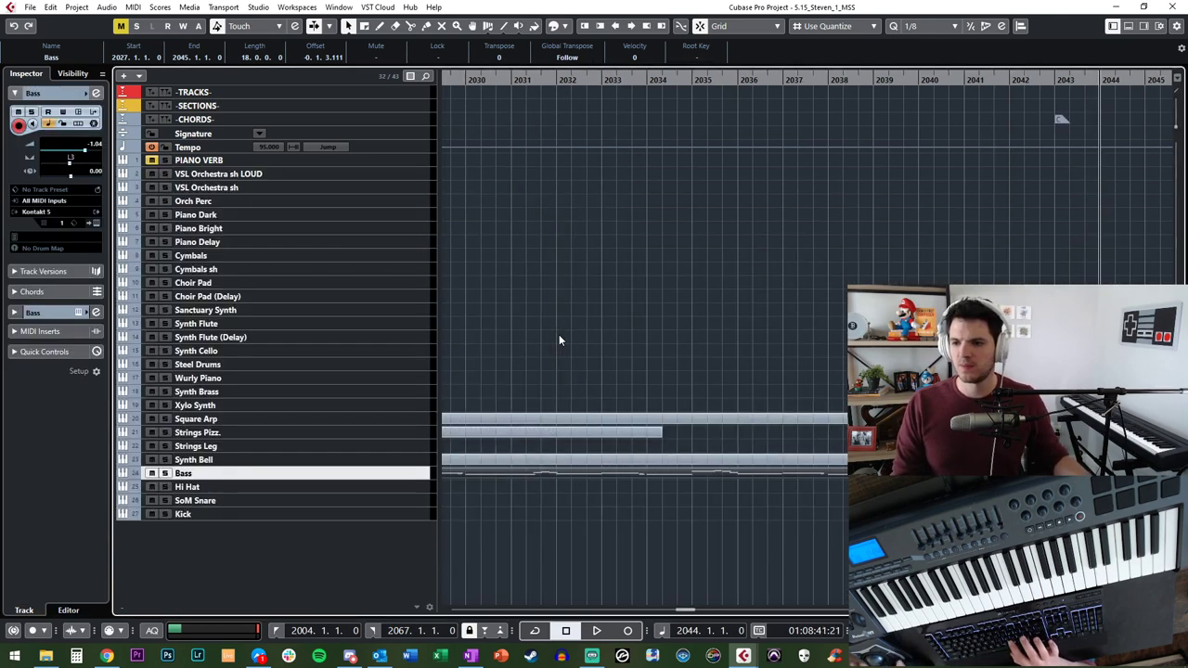
Step: Play from bar 2024 through the B section to about bar 2036 while trying out Piano Dark over the Bass
key(KP_Subtract)
key(KP_Subtract)
key(KP_Subtract)
key(KP_Subtract)
key(KP_Subtract)
key(KP_Subtract)
key(KP_Subtract)
key(KP_Subtract)
key(KP_Subtract)
key(KP_Subtract)
key(KP_Subtract)
key(KP_Subtract)
key(KP_Subtract)
key(KP_Subtract)
key(KP_Subtract)
key(KP_Subtract)
key(KP_Add)
key(KP_Add)
key(KP_Add)
key(KP_Add)
key(space)
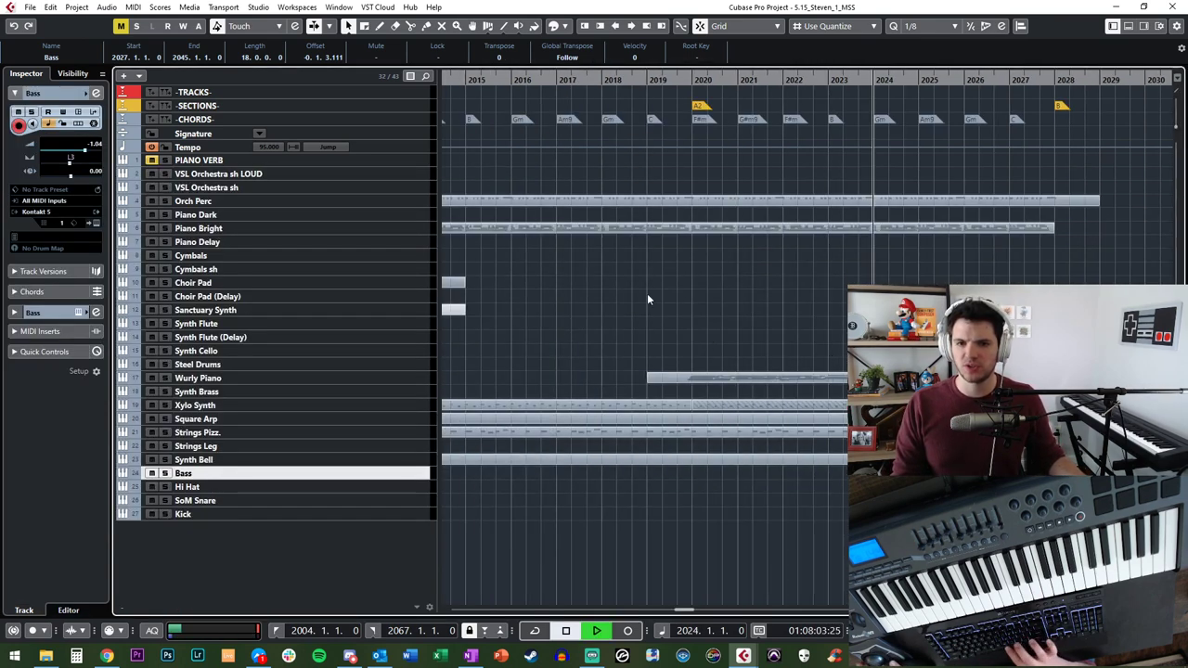
scroll(647, 293, right, 2)
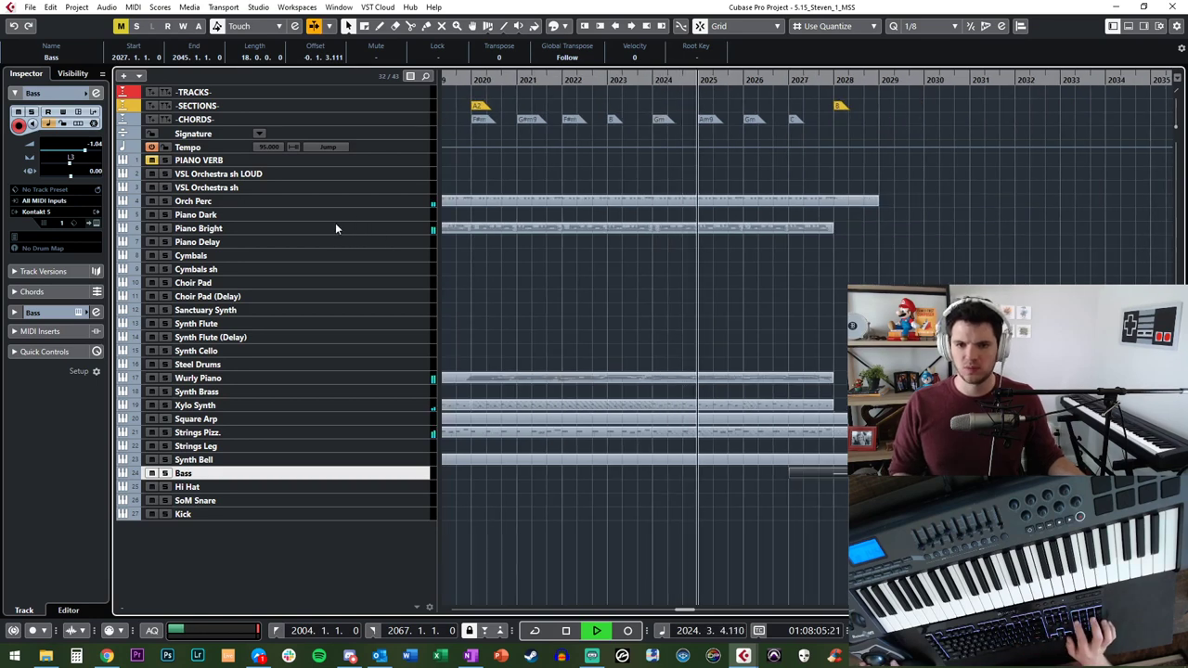
click(336, 227)
click(338, 216)
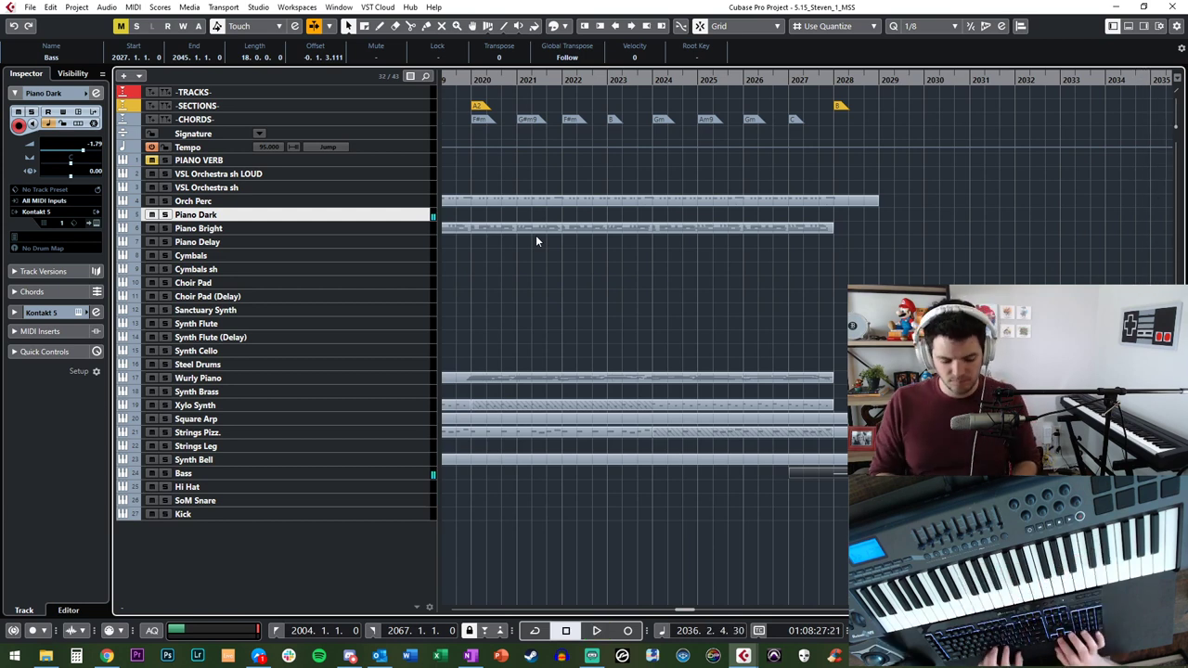
key(space)
Step: Play the B section from bar 2027 to about bar 2033 while trying out Piano Delay over the Bass
key(KP_Subtract)
key(KP_Subtract)
key(KP_Subtract)
key(KP_Subtract)
key(KP_Subtract)
key(KP_Subtract)
key(KP_Subtract)
key(KP_Subtract)
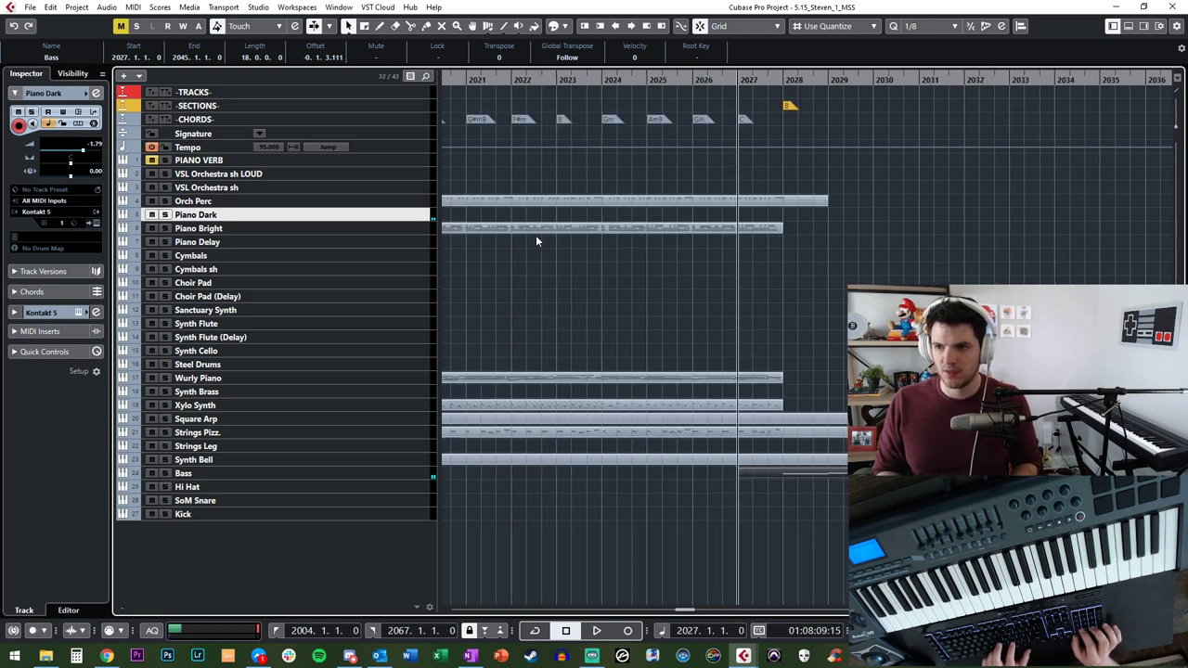
click(264, 255)
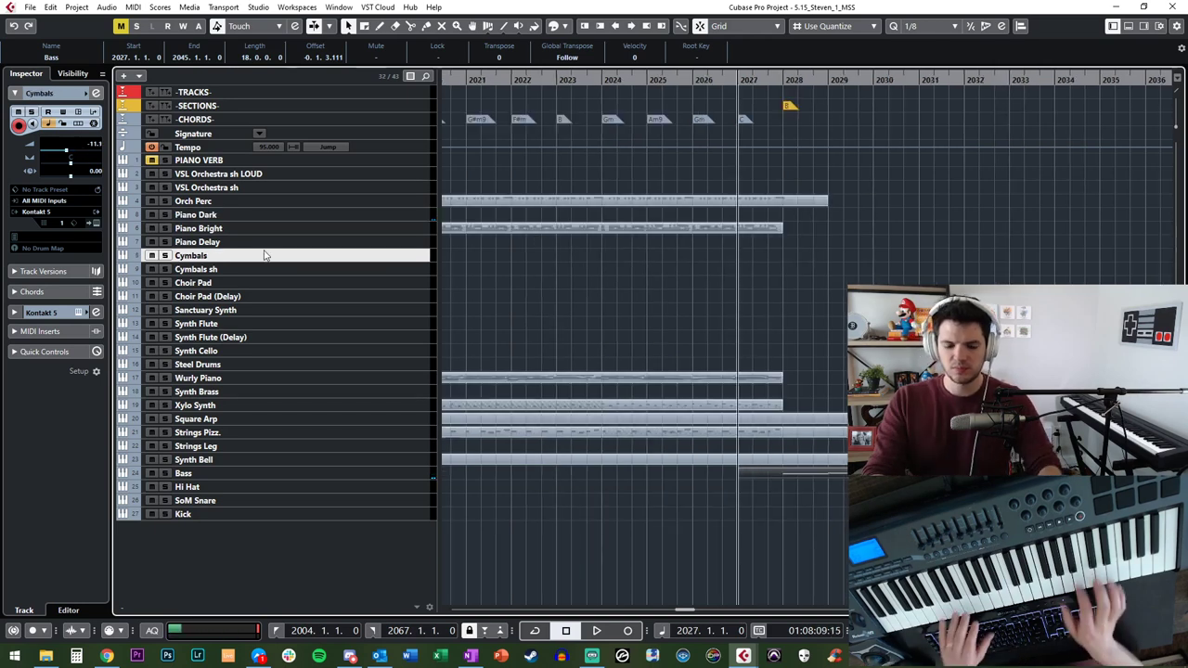
click(259, 242)
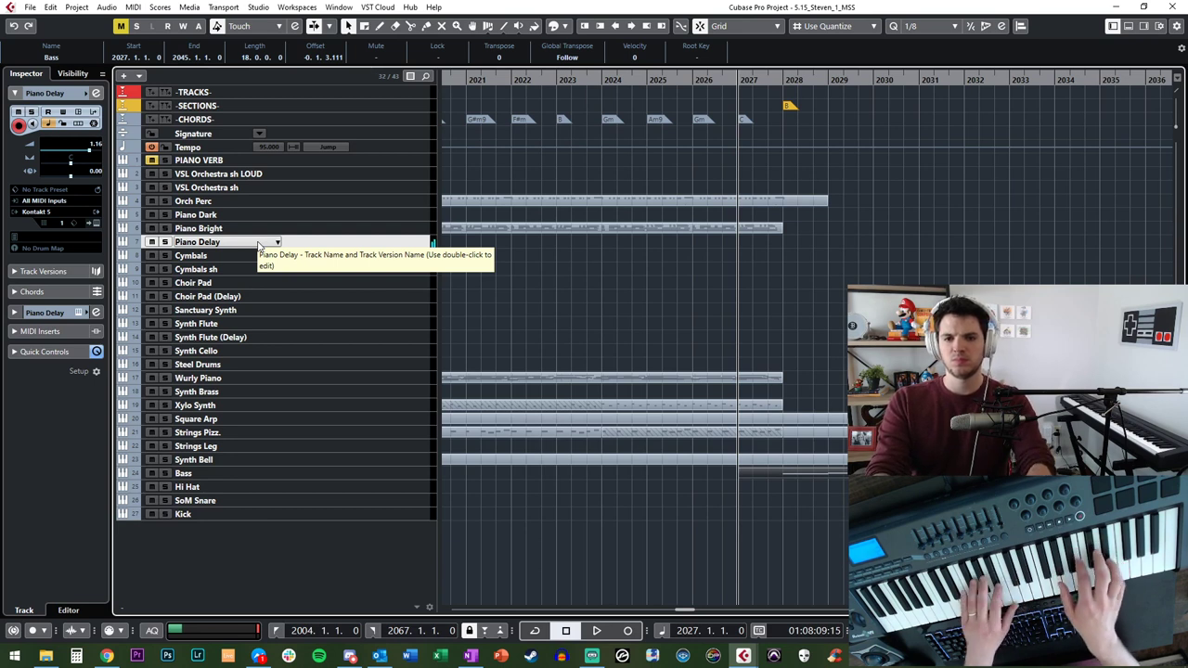
key(space)
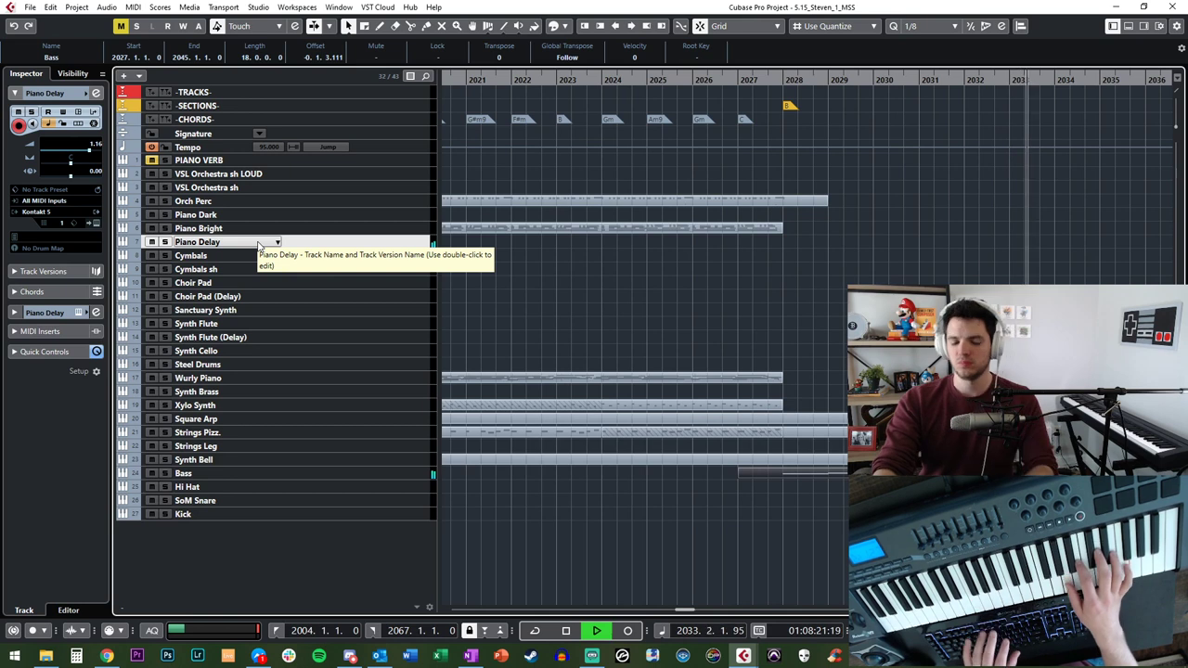
key(space)
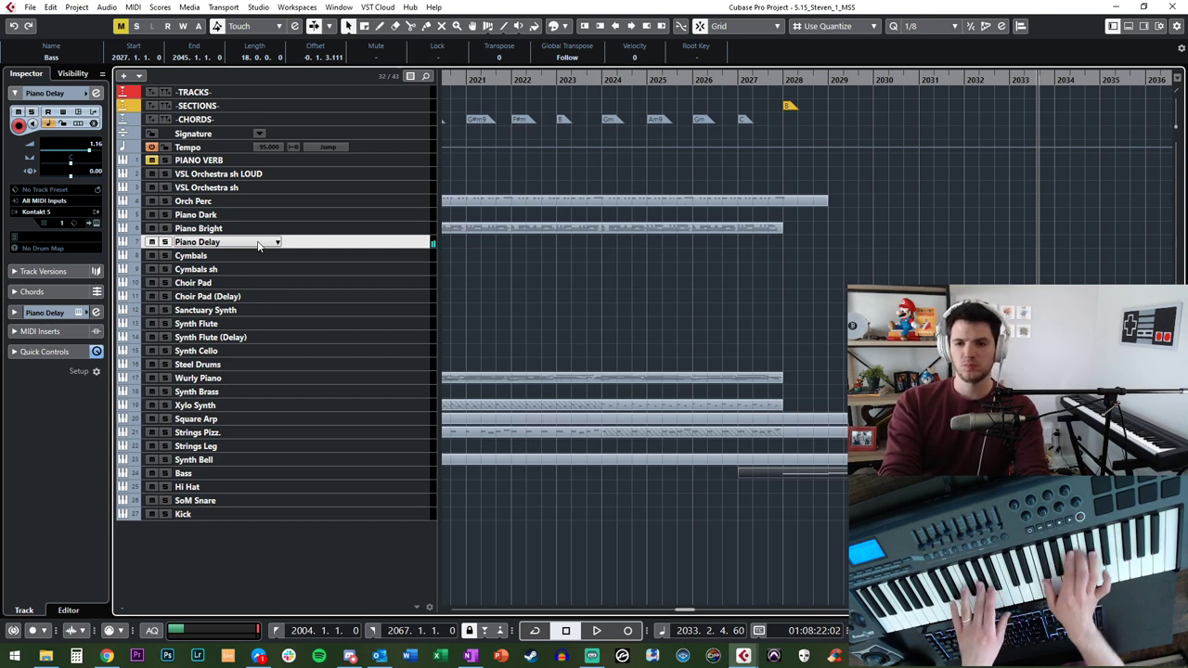
Step: Record a Piano Delay part over the B section, from bar 2027 to about bar 2035
key(KP_Subtract)
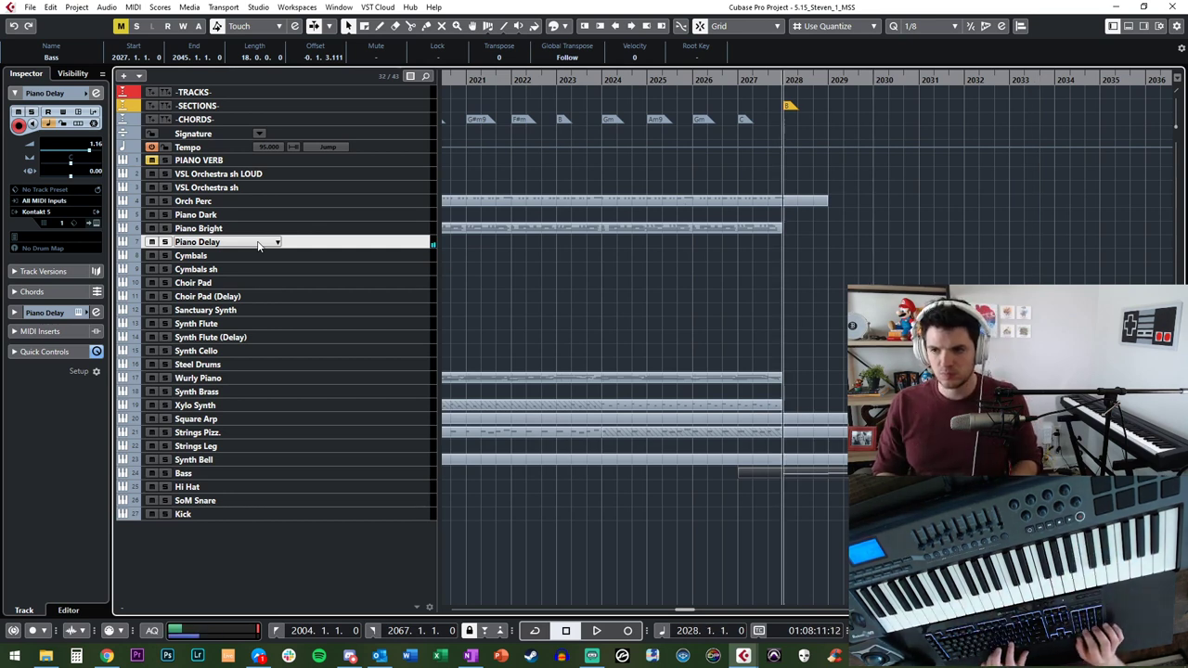
key(space)
key(KP_Multiply)
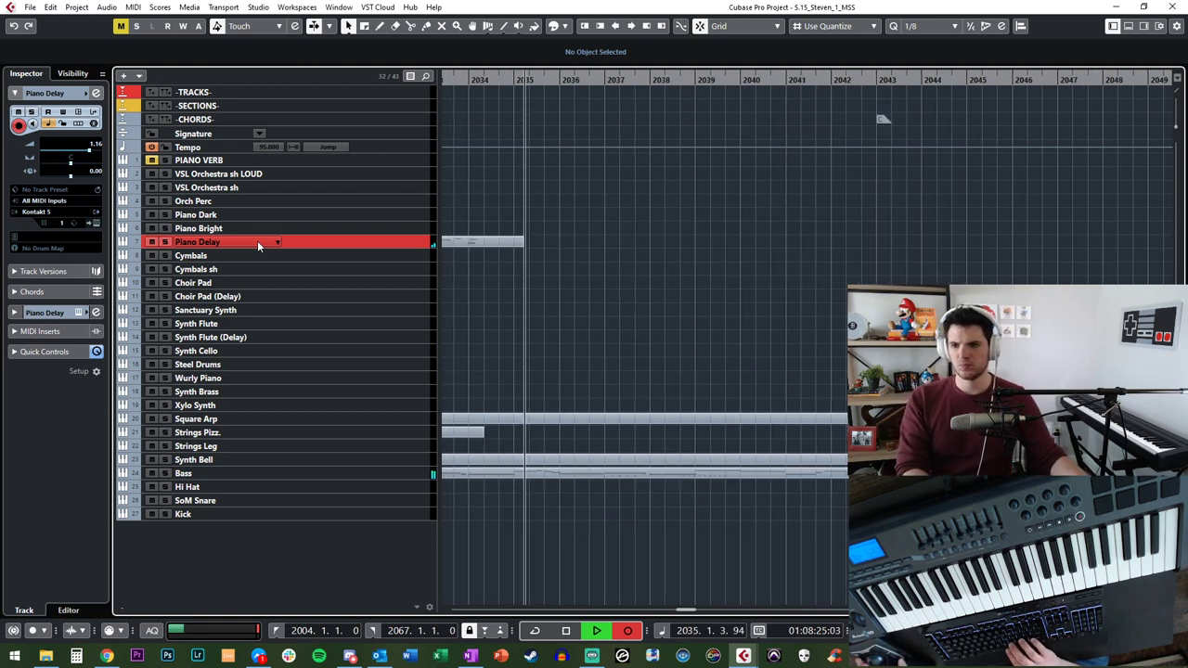
key(space)
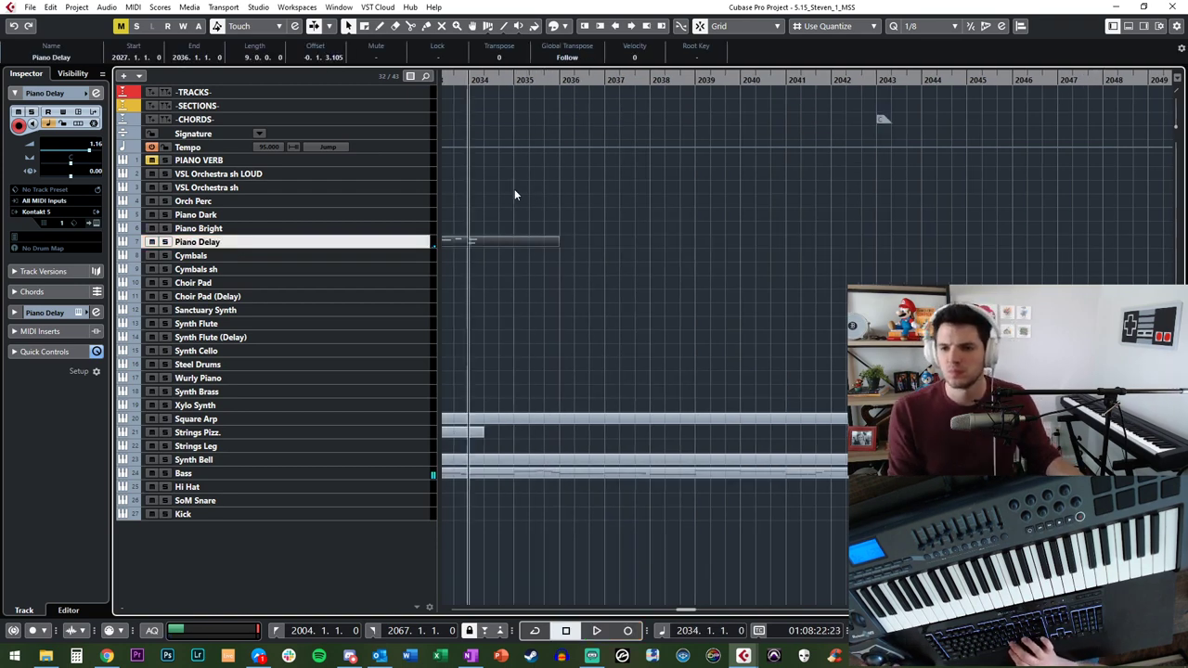
Step: Quantize all notes of the new Piano Delay recording to 1/16 and return to the arrangement
double_click(928, 244)
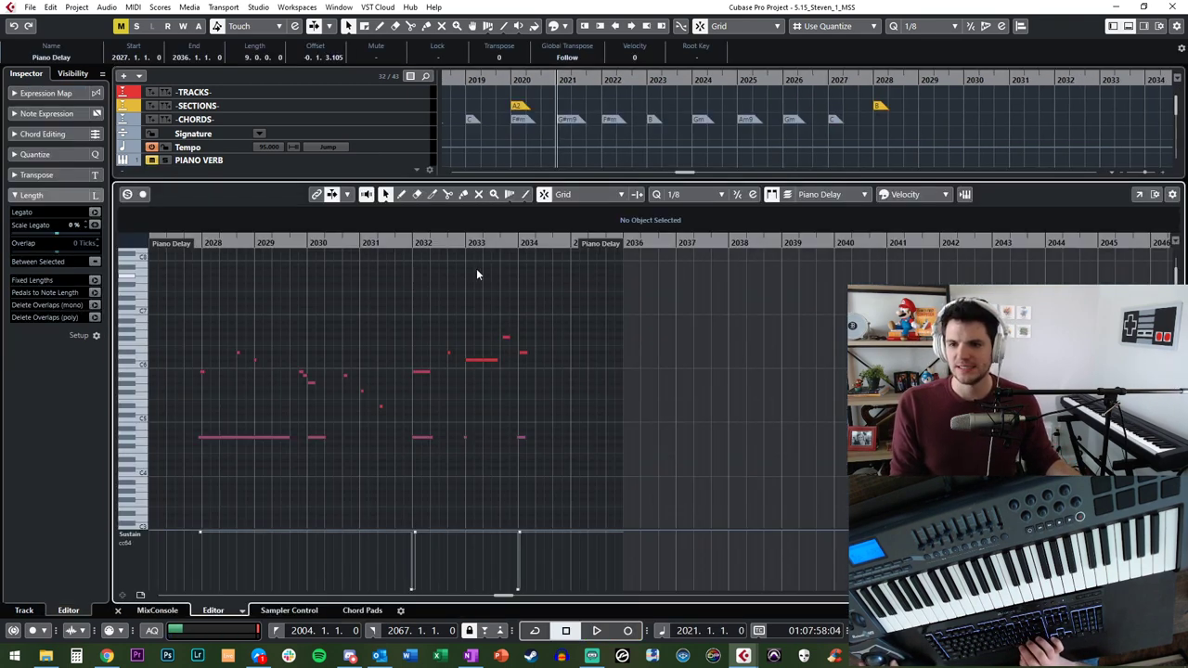
key(ctrl+a)
click(692, 194)
click(685, 264)
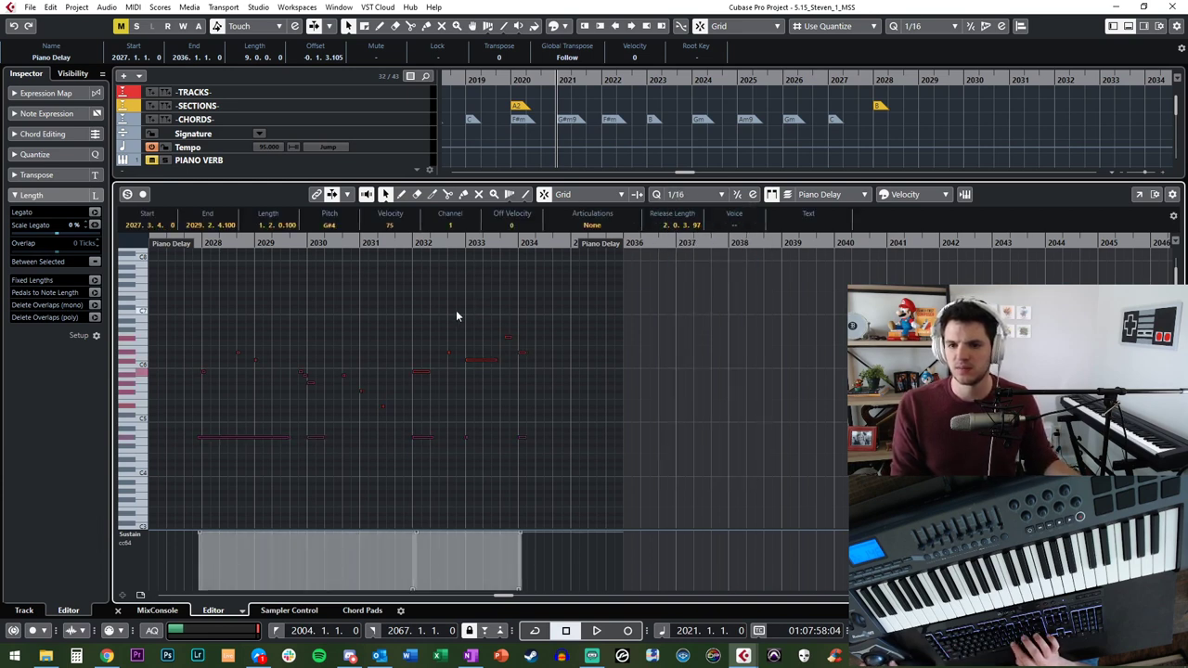
key(space)
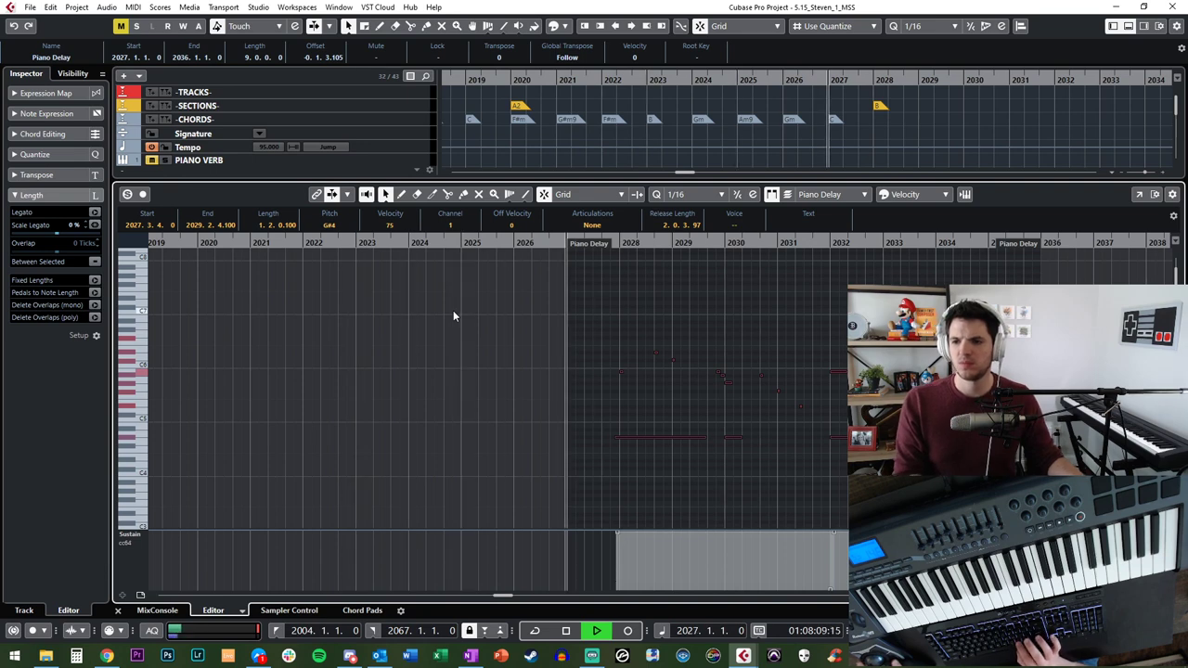
key(Return)
Step: Play the transition into the B section from about bar 2026 to bar 2028 with the new Piano Delay part
click(692, 336)
scroll(743, 418, right, 1)
key(space)
key(KP_Subtract)
key(space)
right_click(688, 372)
click(693, 428)
right_click(688, 425)
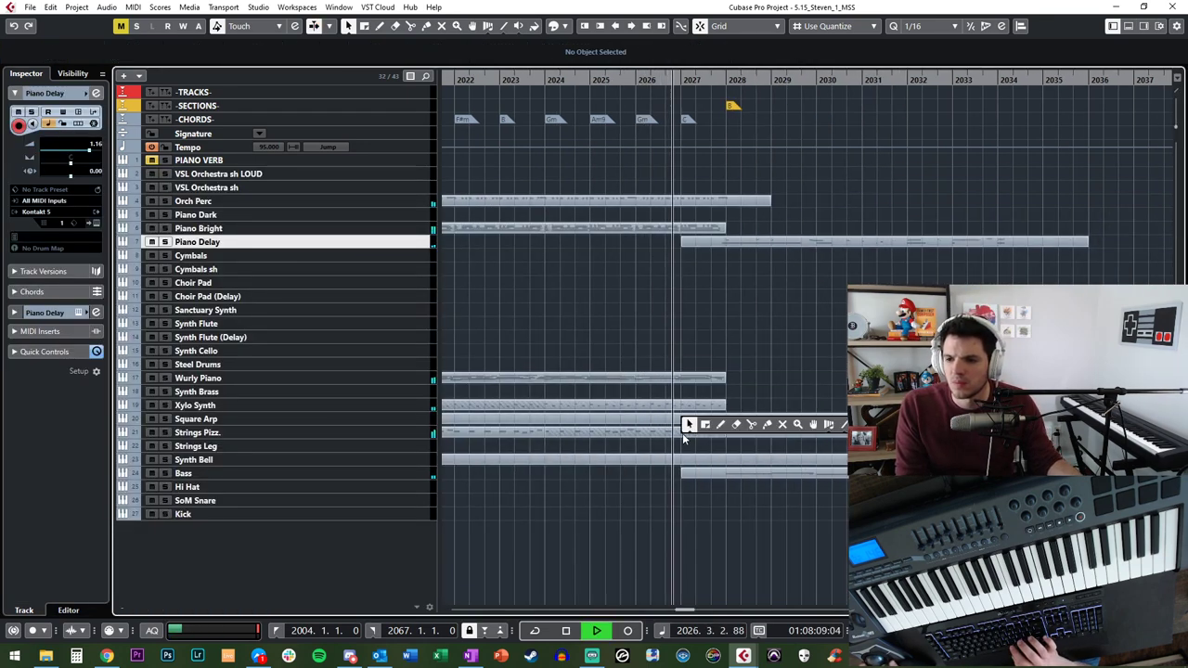
click(767, 424)
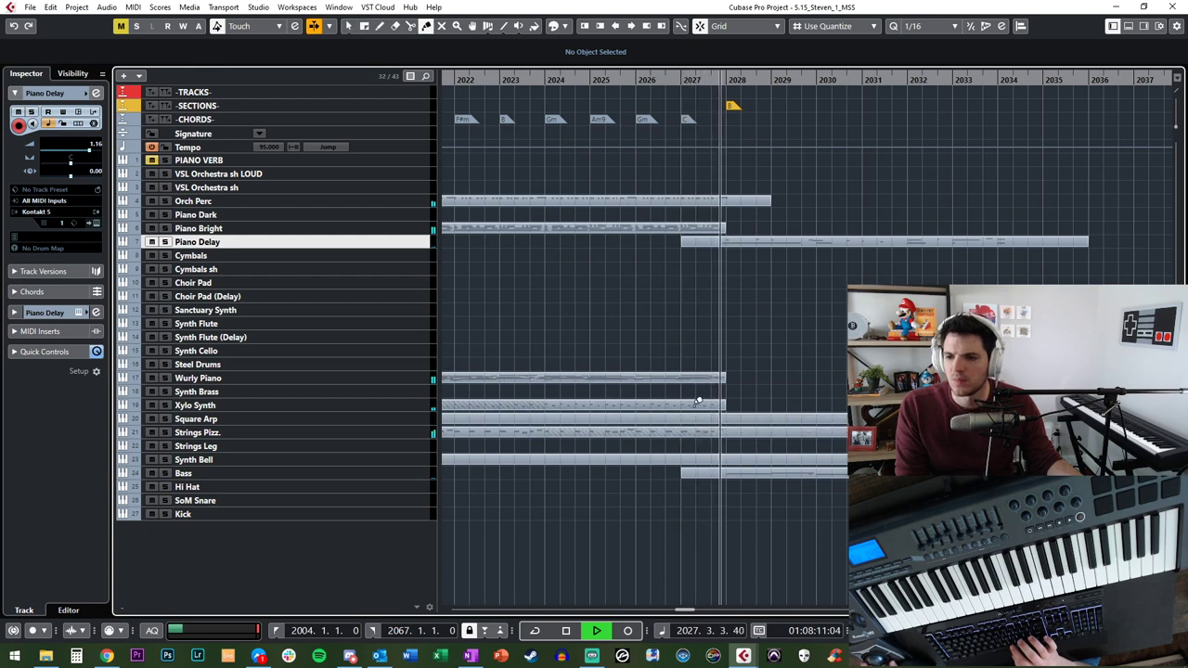
key(1)
key(space)
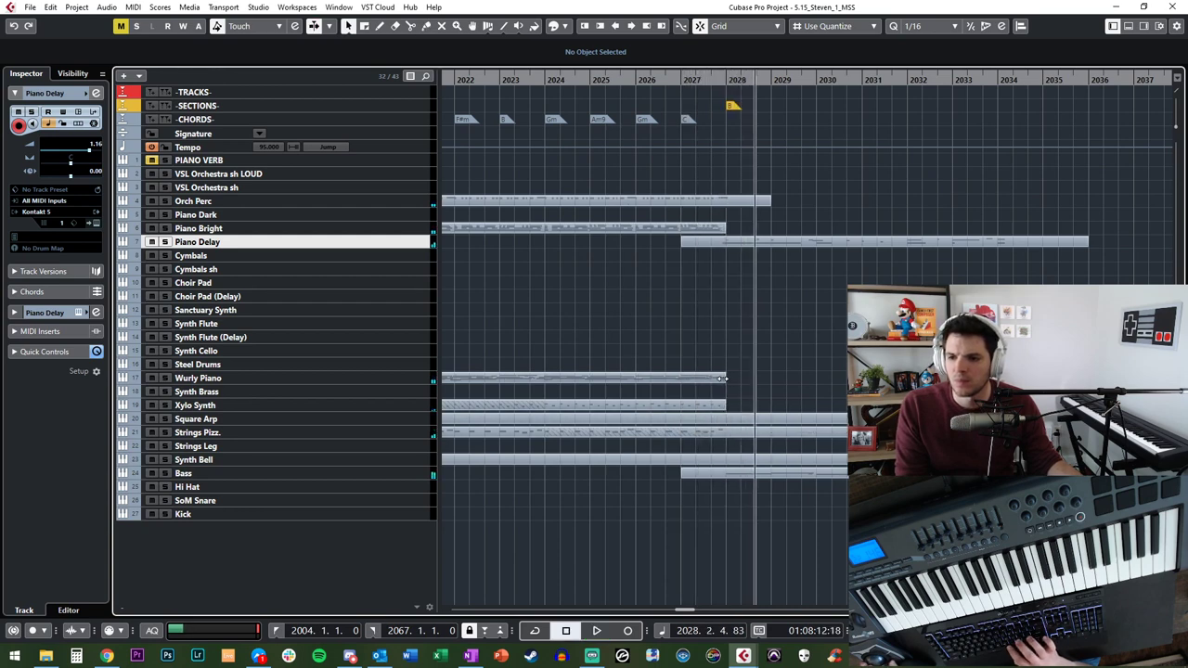
Step: Extend the end of the Wurly Piano part to bar 2029.3 and replay the transition into the B section
double_click(721, 378)
key(Delete)
key(KP_Subtract)
key(KP_Subtract)
key(space)
key(Return)
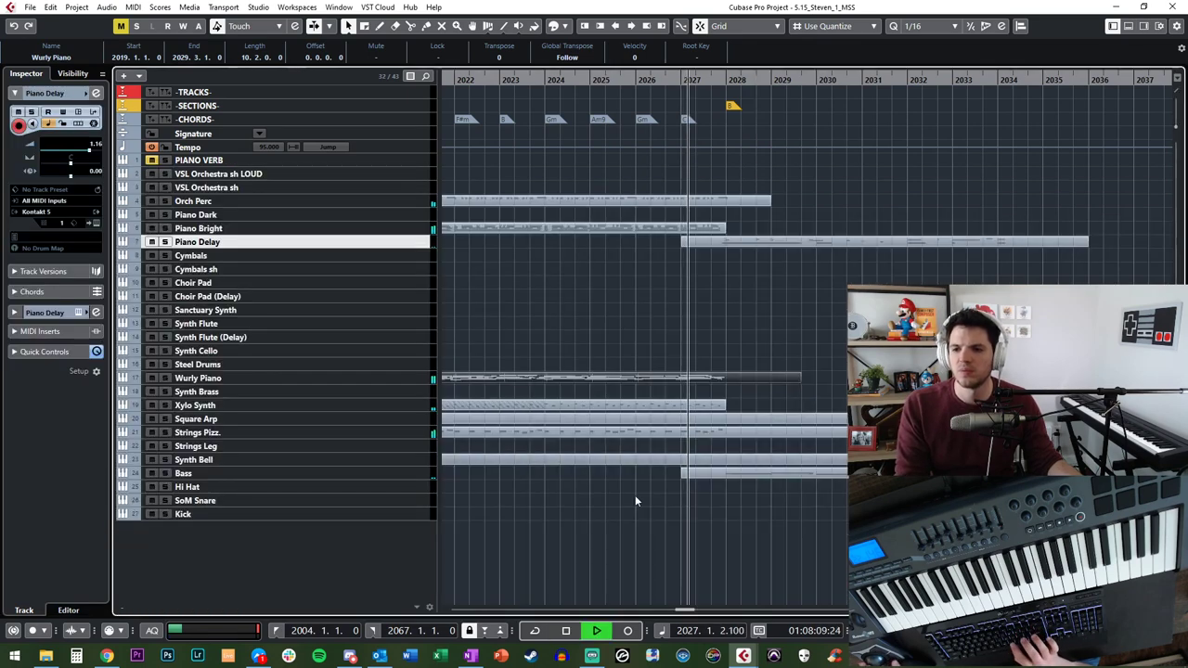
Step: Rehearse a Strings Pizz. part along with playback of the B section up to about bar 2043
click(268, 435)
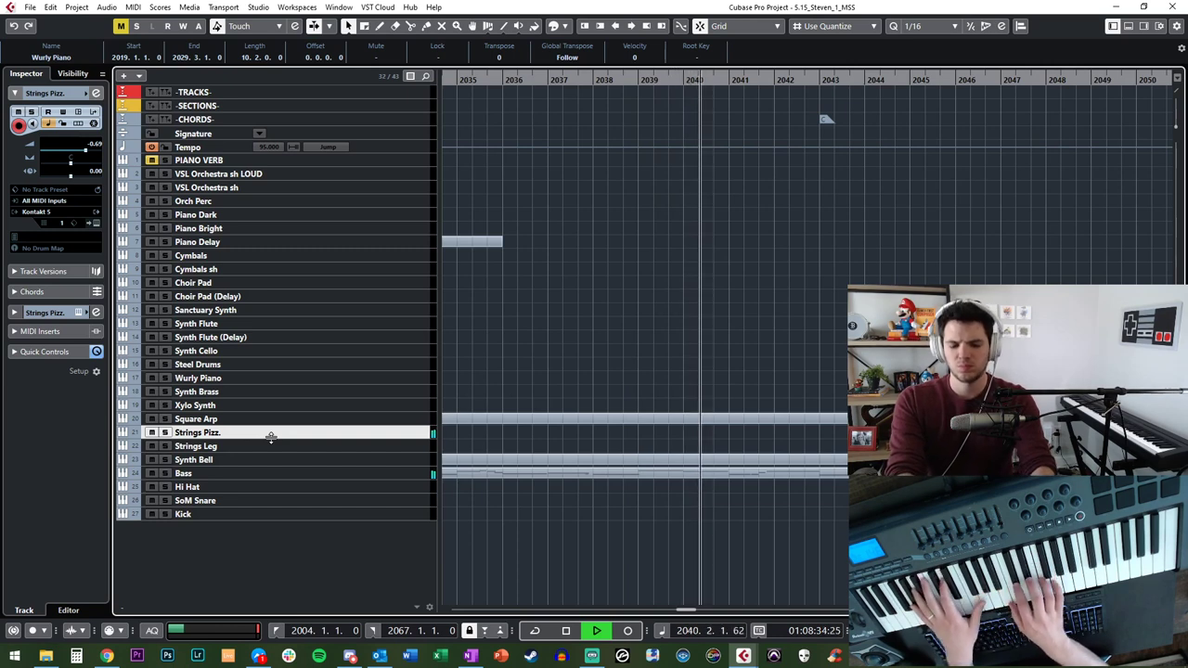
key(space)
key(KP_Subtract)
key(KP_Subtract)
key(KP_Subtract)
key(KP_Subtract)
key(KP_Subtract)
key(KP_Subtract)
key(KP_Subtract)
key(KP_Subtract)
key(KP_Subtract)
key(KP_Subtract)
key(space)
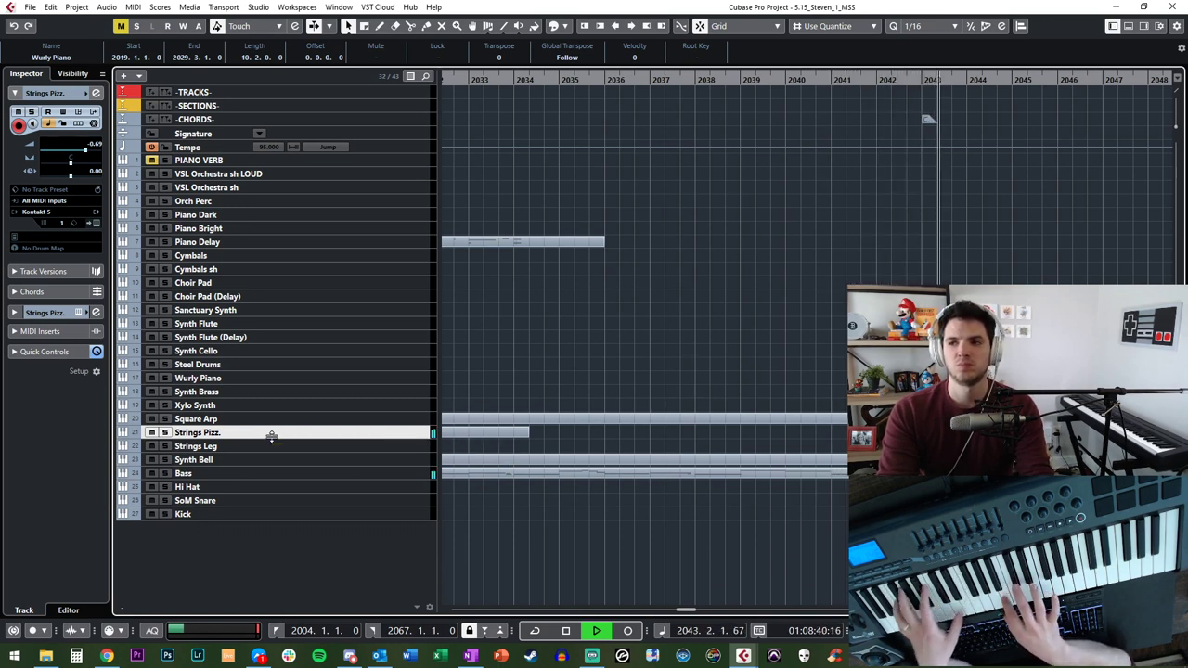
Step: Record a Strings Pizz. part over the B section, from bar 2027 to about bar 2044
key(space)
key(space)
key(KP_Subtract)
key(KP_Subtract)
key(KP_Subtract)
key(KP_Subtract)
key(KP_Subtract)
key(KP_Subtract)
key(KP_Subtract)
key(KP_Subtract)
key(KP_Subtract)
key(KP_Subtract)
key(KP_Subtract)
key(KP_Subtract)
key(KP_Subtract)
key(KP_Subtract)
key(KP_Subtract)
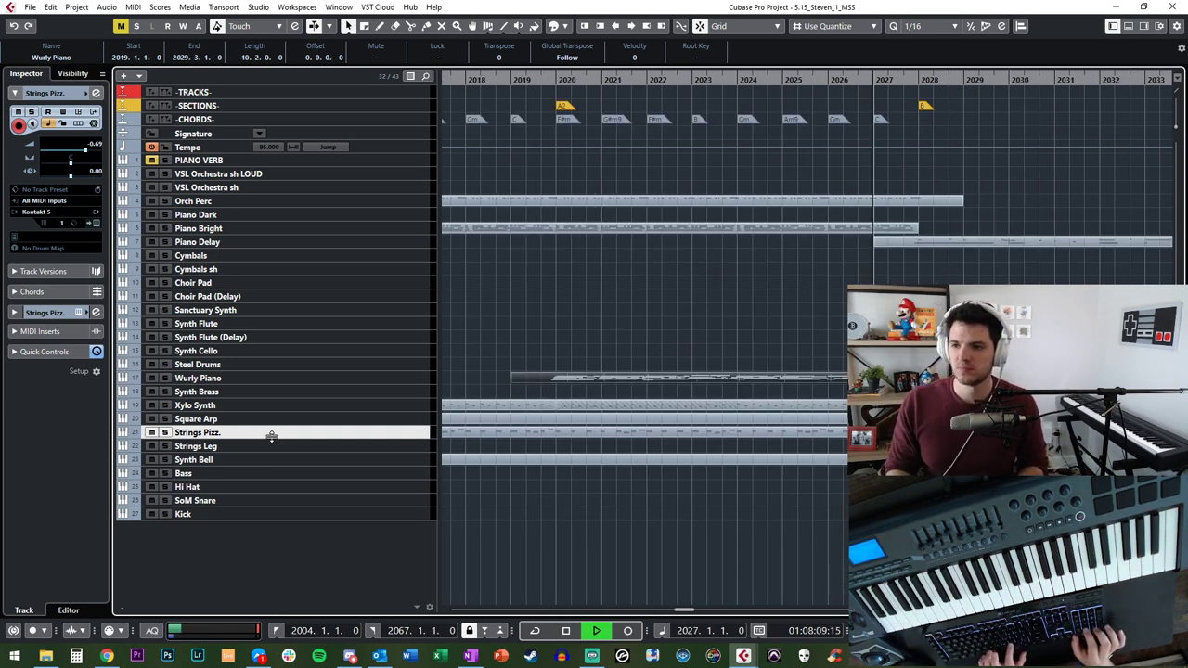
key(KP_Multiply)
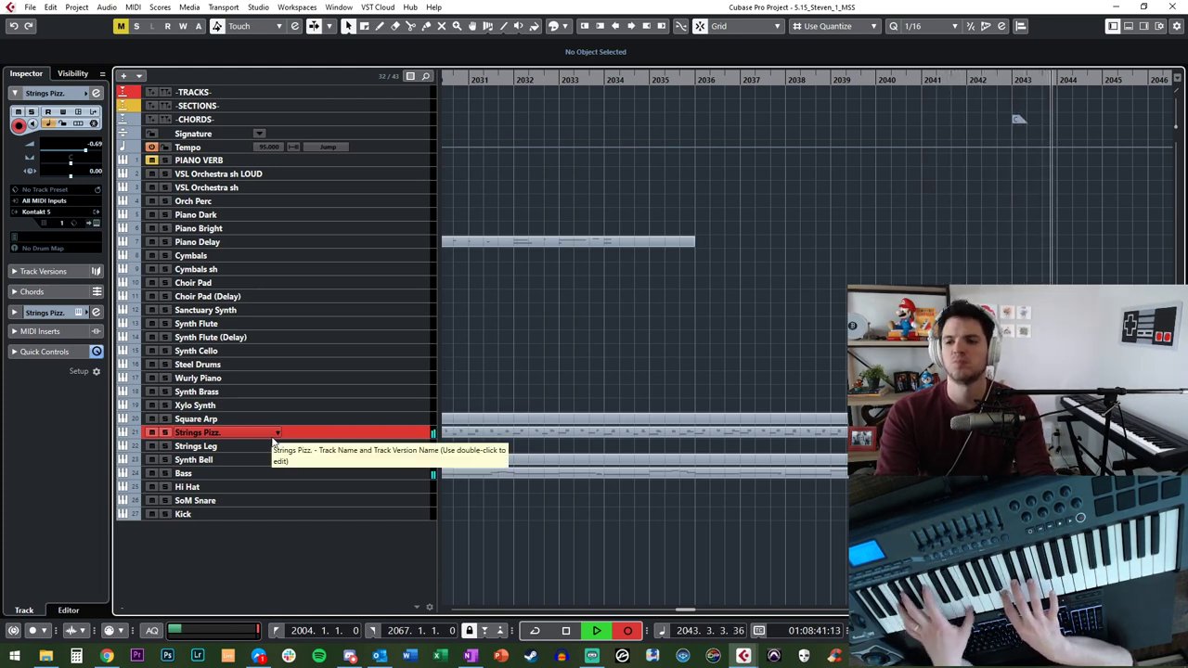
key(space)
Step: Open the new Strings Pizz. recording in the note editor and quantize all its notes to 1/8
double_click(746, 430)
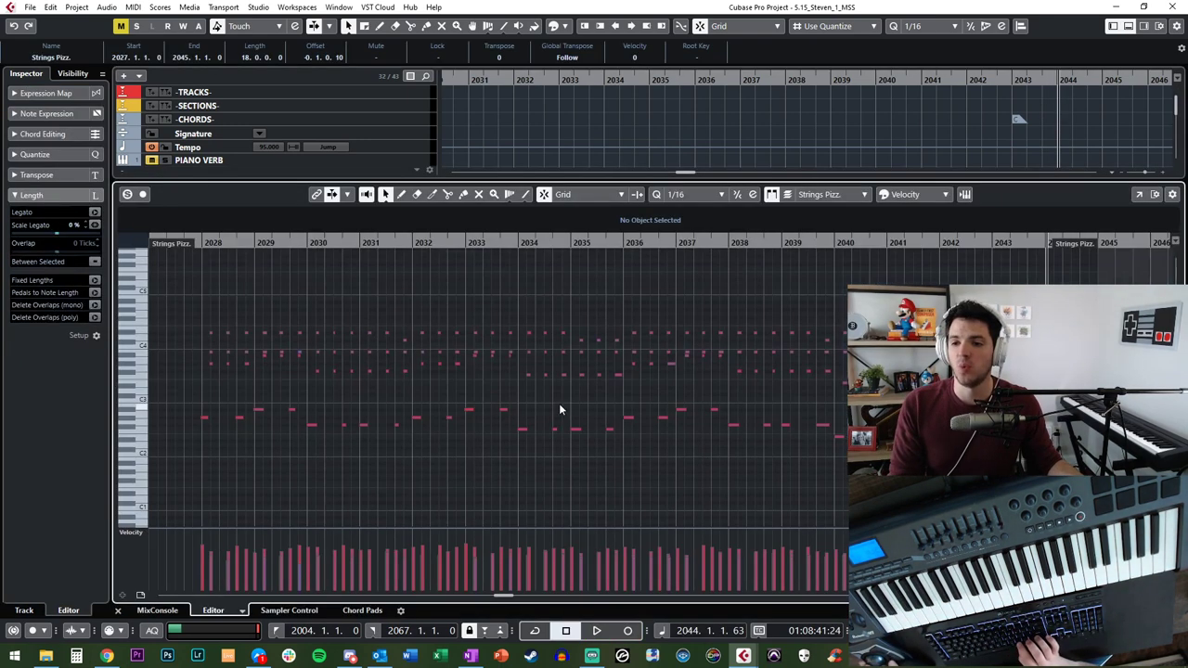
key(ctrl+a)
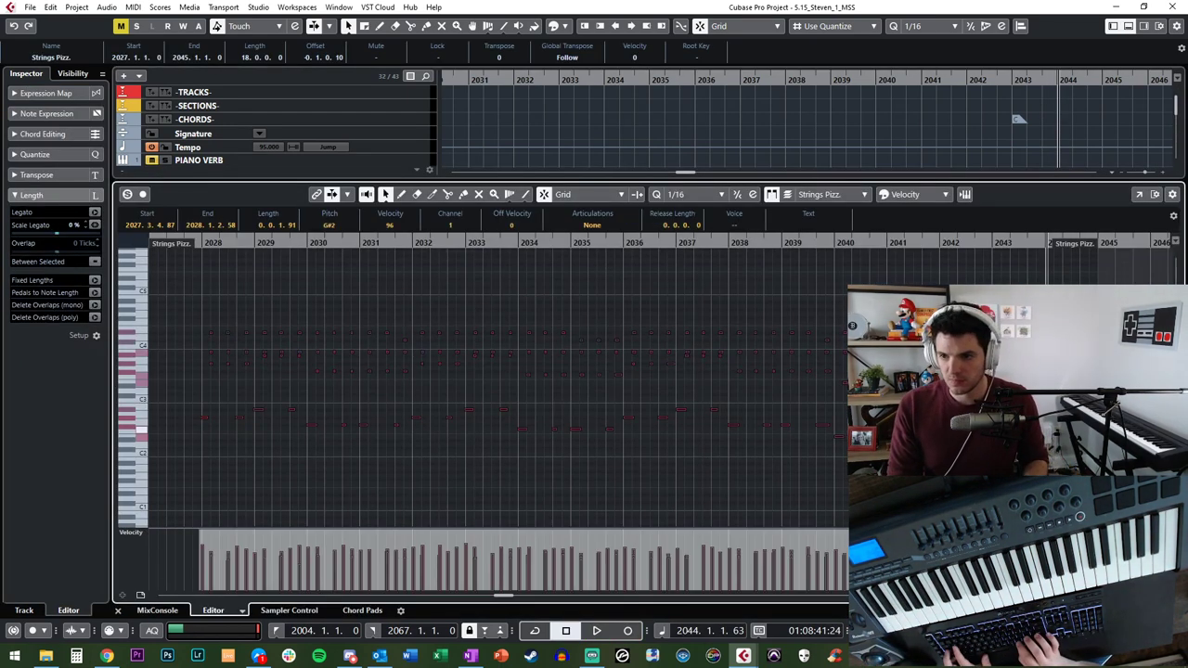
click(709, 200)
click(687, 252)
click(657, 196)
scroll(836, 269, right, 3)
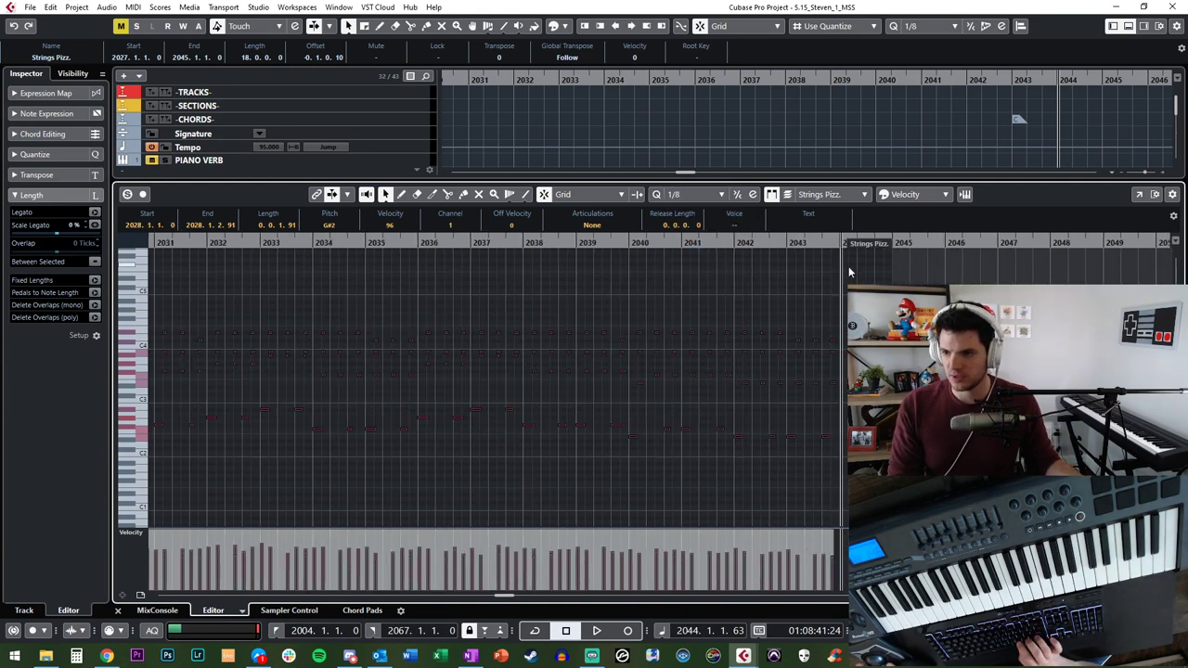
Step: Raise the last bass note in bar 2043 of the Strings Pizz. part to F#2
click(725, 243)
key(h)
key(h)
key(space)
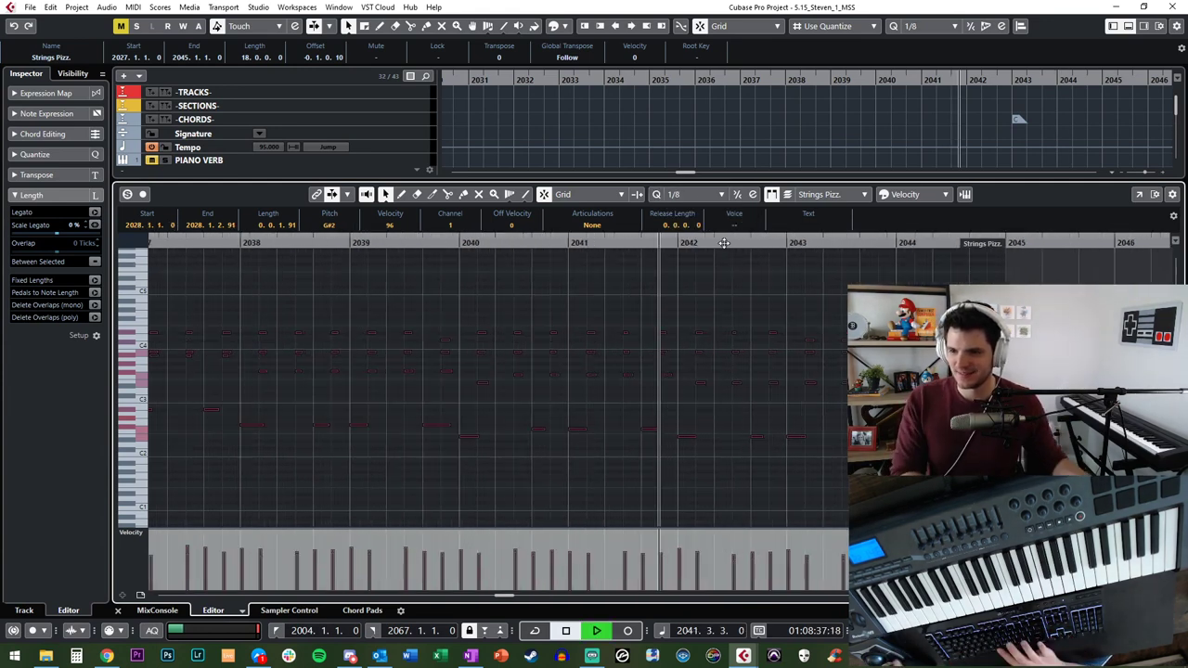
scroll(755, 421, right, 2)
drag(638, 417, 674, 443)
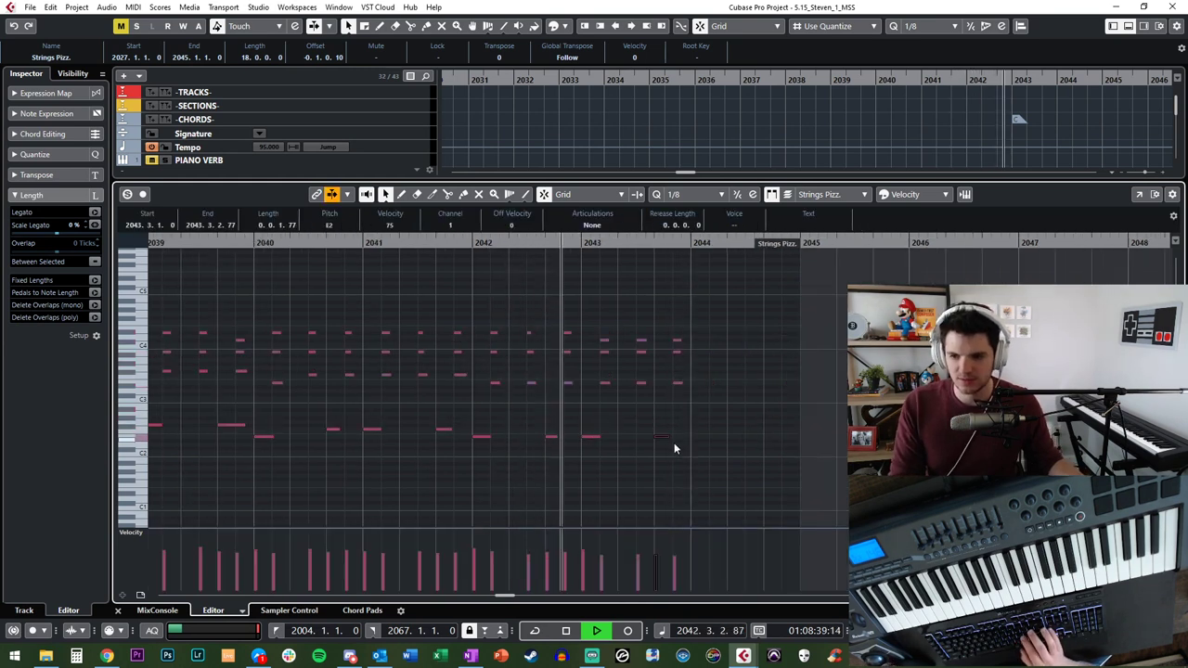
key(Up)
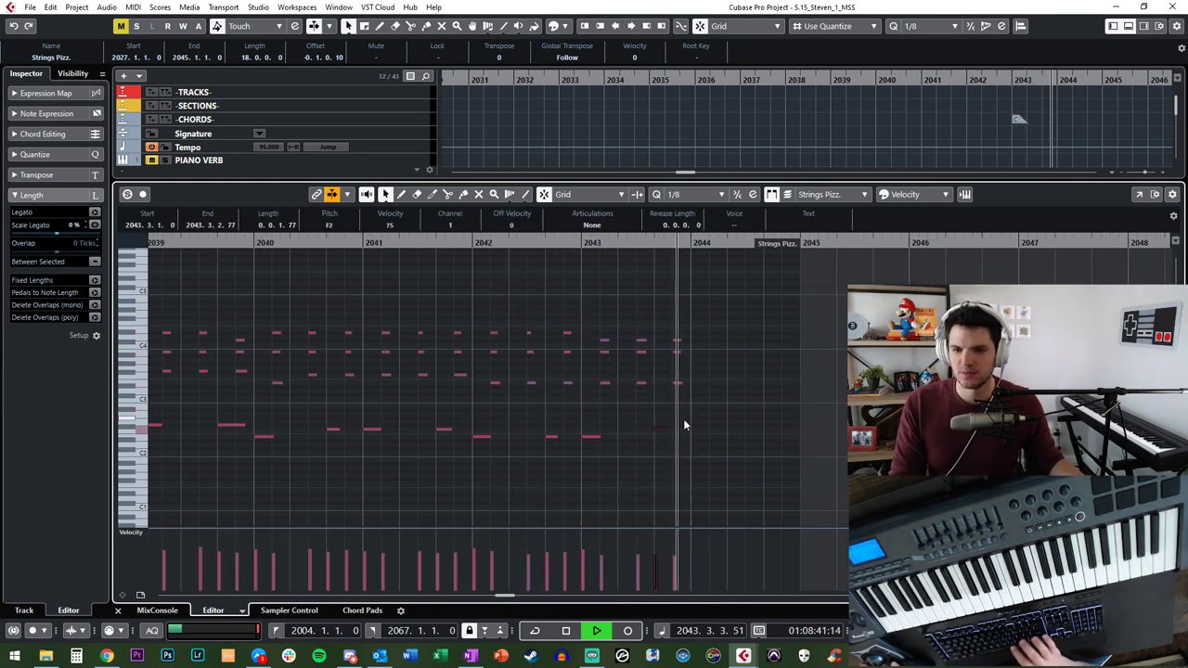
click(660, 430)
key(Up)
Step: Play back the Strings Pizz. part from around bar 2036, and again from just before bar 2028
key(KP_Subtract)
key(KP_Subtract)
key(KP_Subtract)
key(KP_Subtract)
key(KP_Subtract)
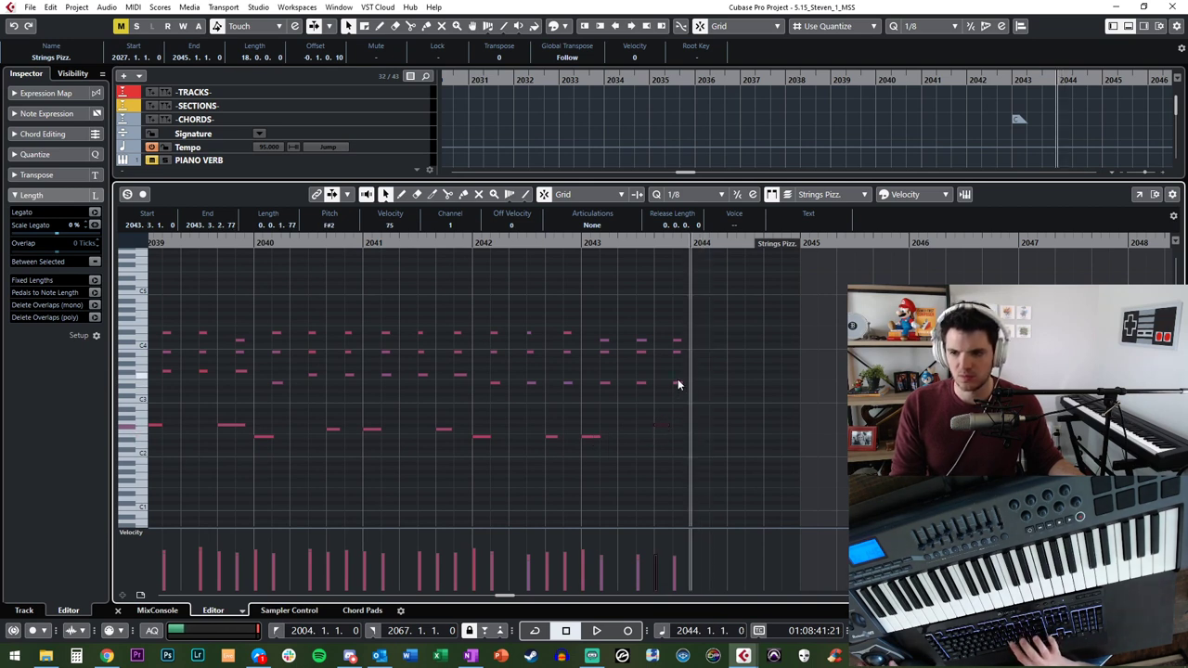
scroll(678, 378, left, 5)
scroll(677, 379, left, 4)
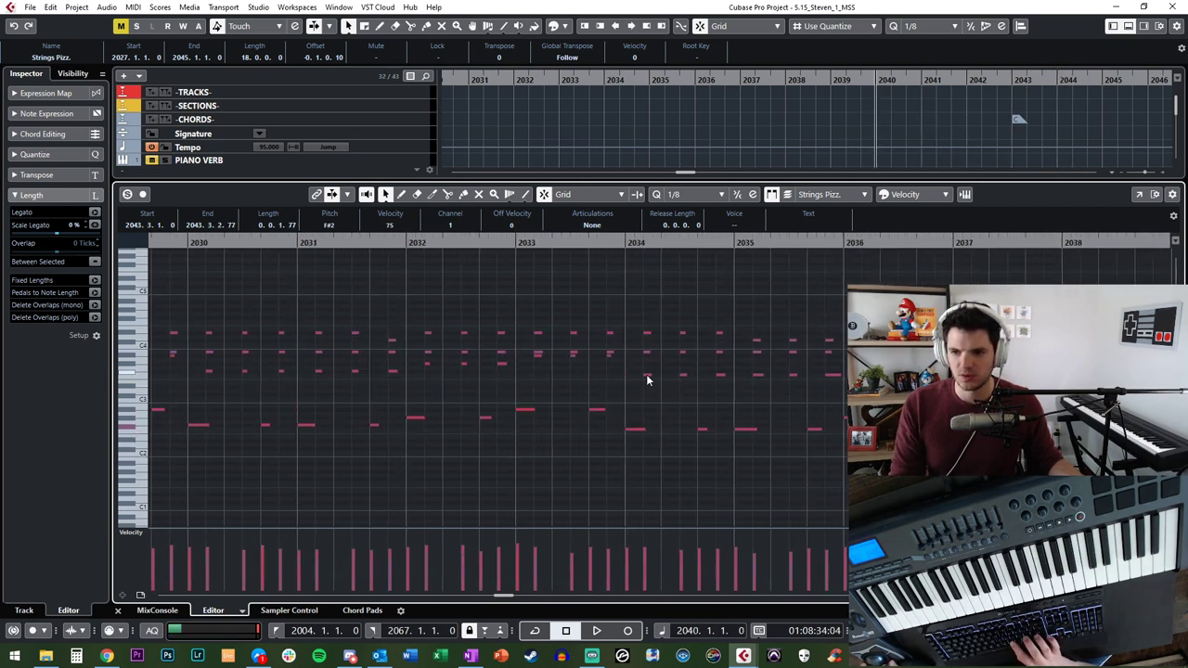
key(KP_Subtract)
key(space)
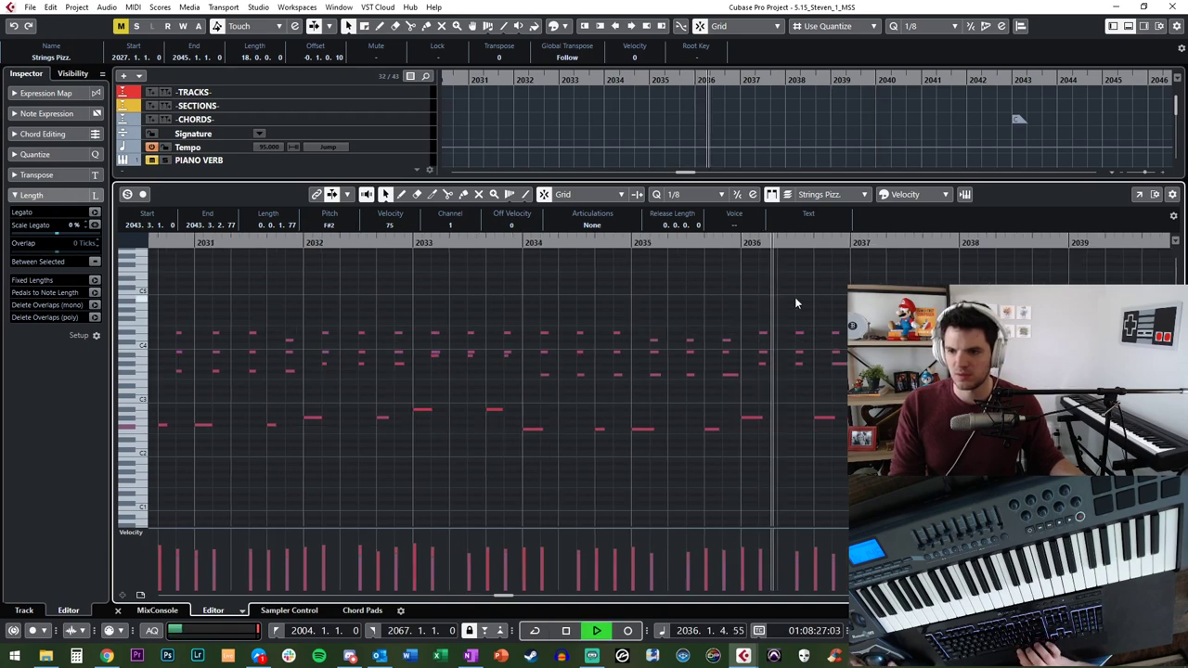
scroll(795, 297, left, 3)
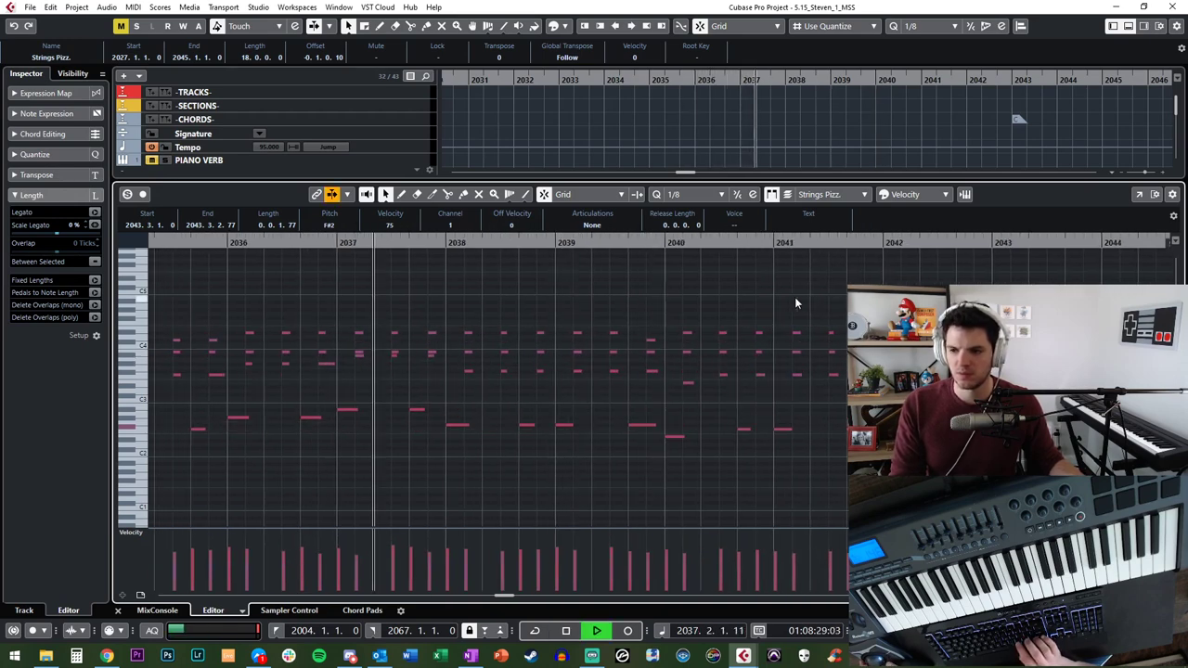
scroll(794, 297, left, 4)
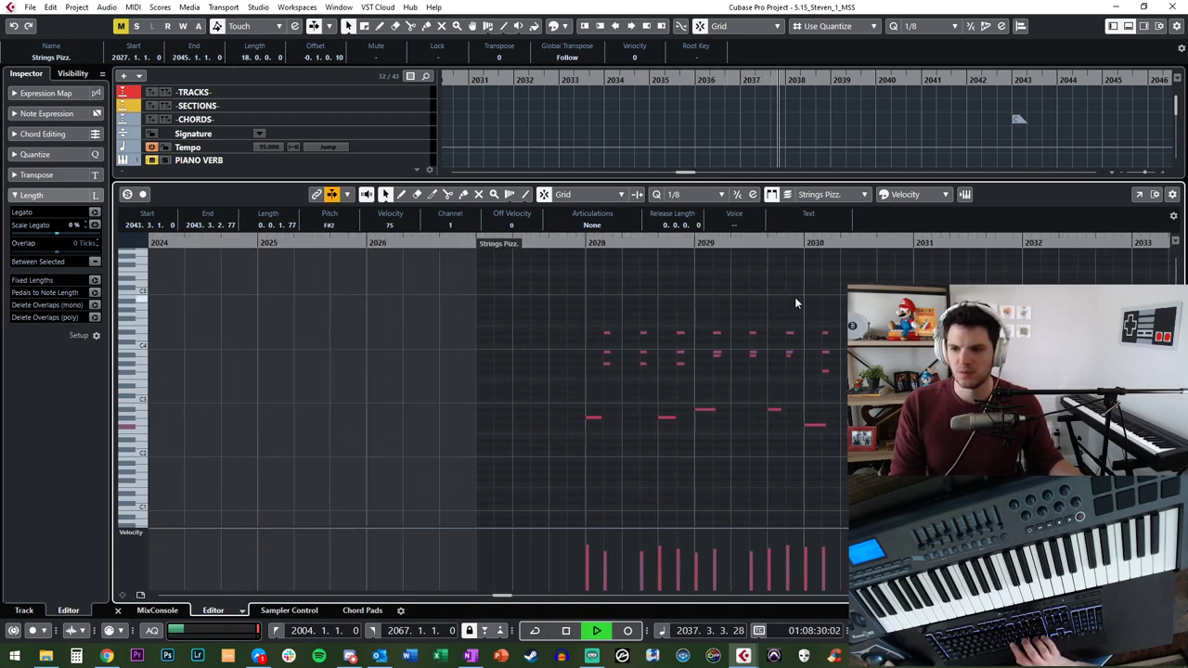
click(555, 244)
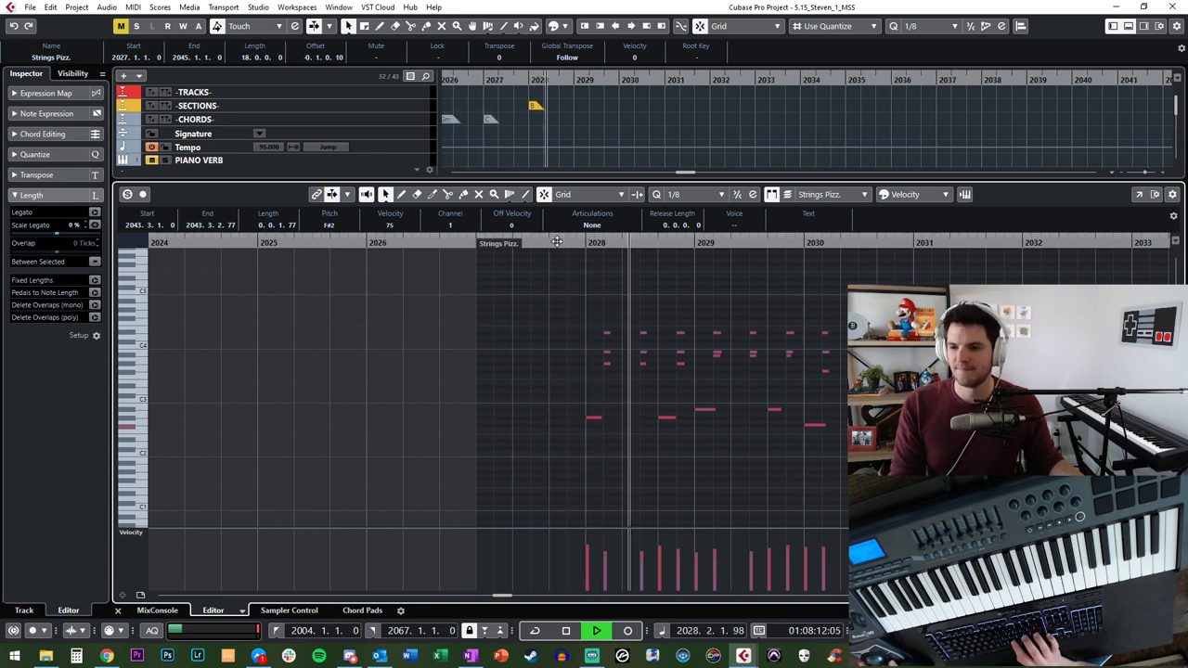
Step: Return to the arrangement and audition the Synth Flute (Delay) track over the B section, replaying from bar 2027
key(ctrl+alt+b)
click(586, 396)
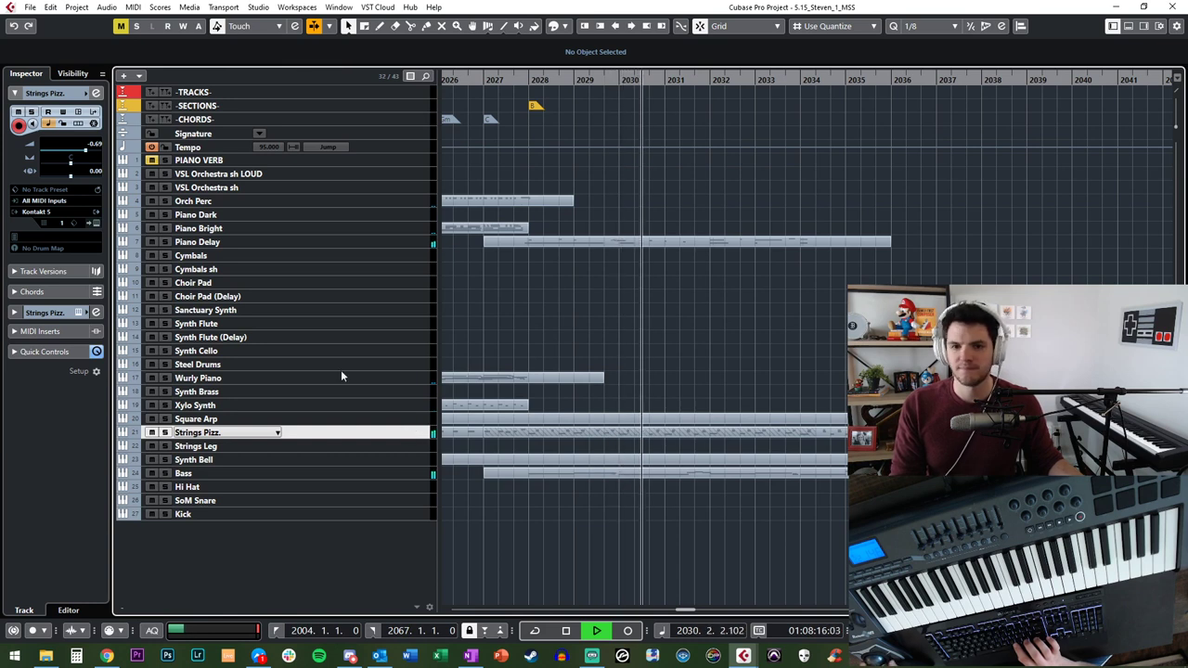
click(311, 348)
click(310, 339)
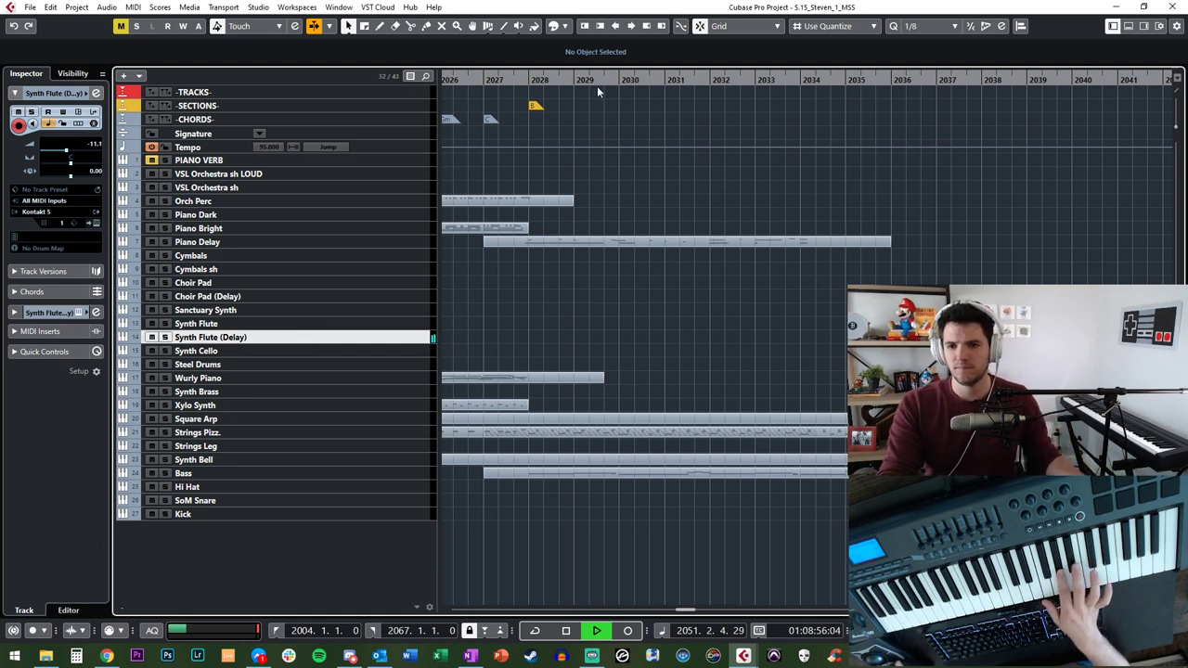
click(514, 78)
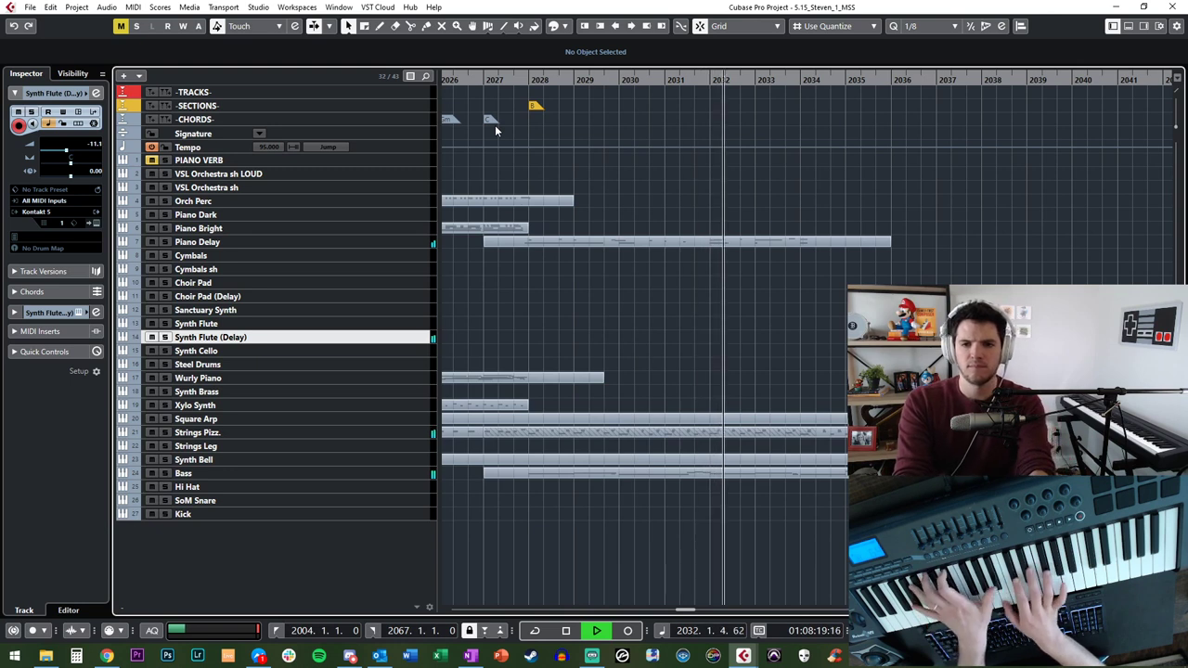
Step: Move the F#min9 chord marker to bar 2004 and copy it with the Bmaj7/F# marker to bars 2008 and 2010
key(space)
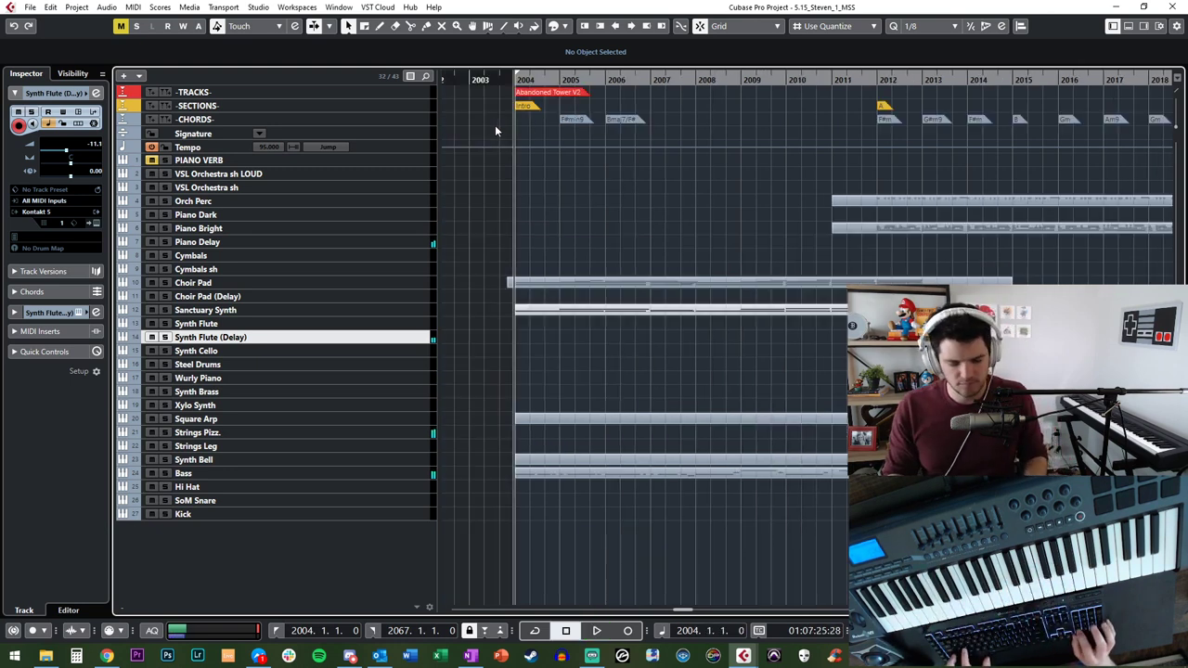
key(space)
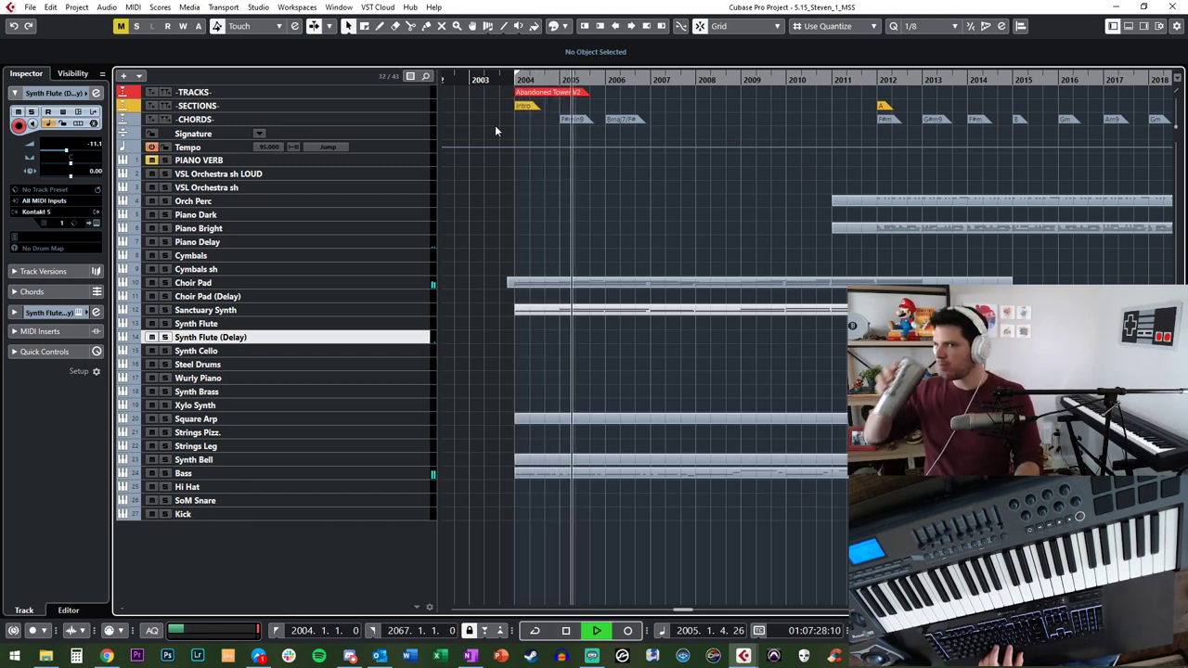
drag(582, 125, 535, 125)
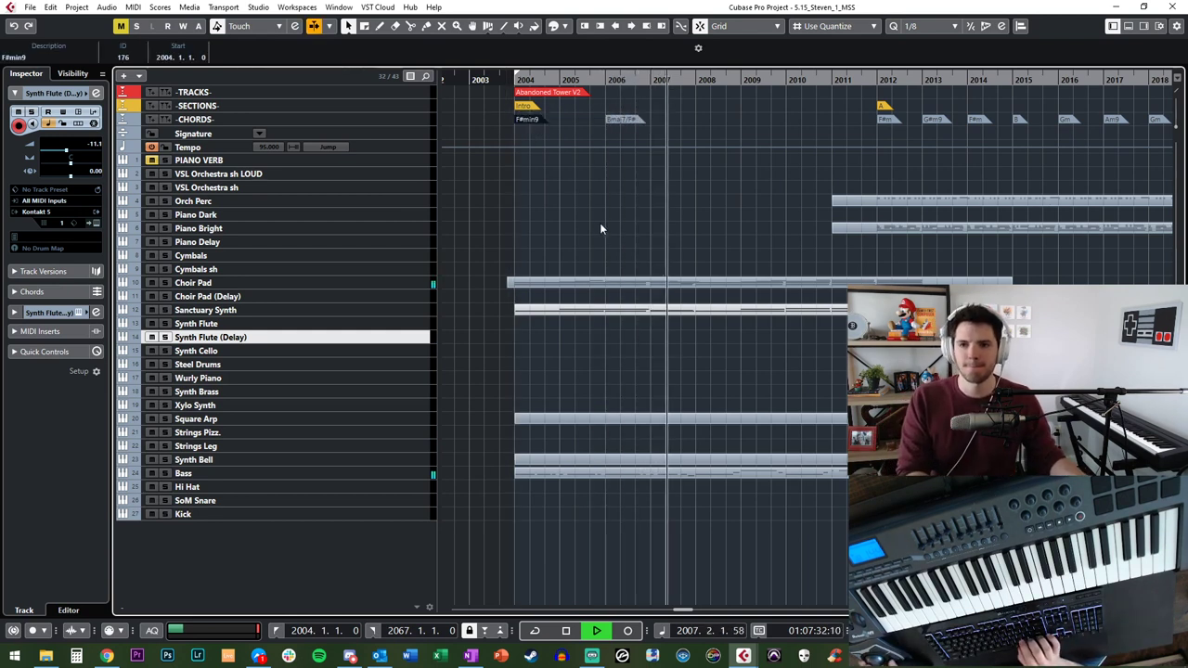
shift+click(625, 121)
drag(532, 122, 709, 136)
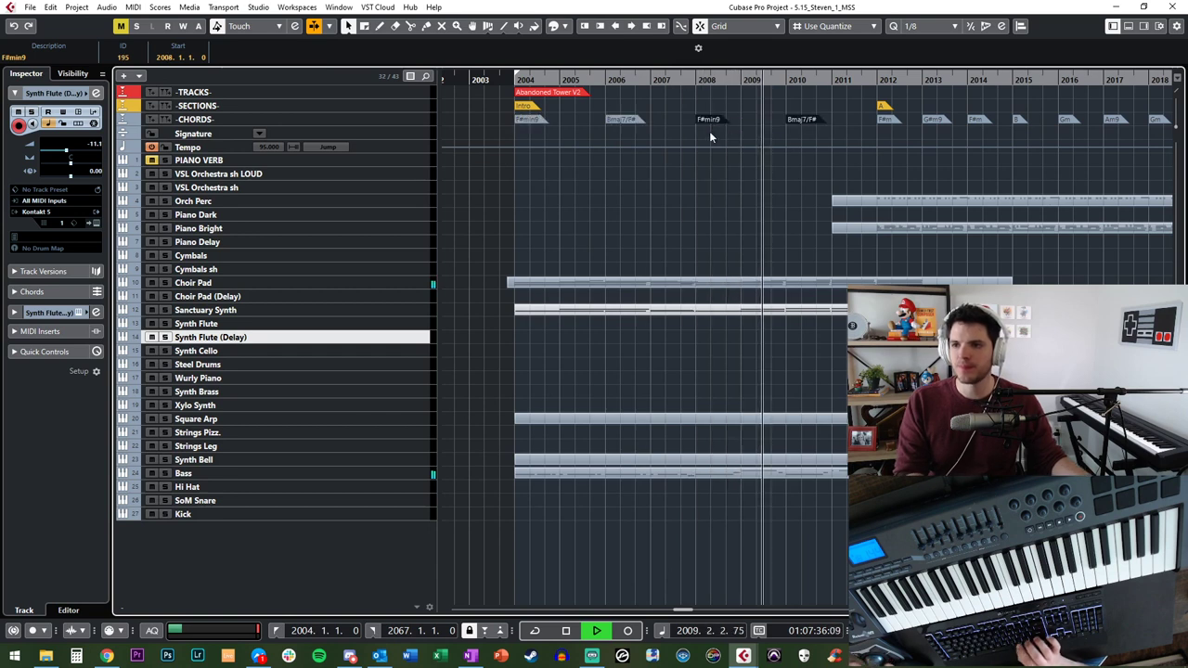
click(745, 145)
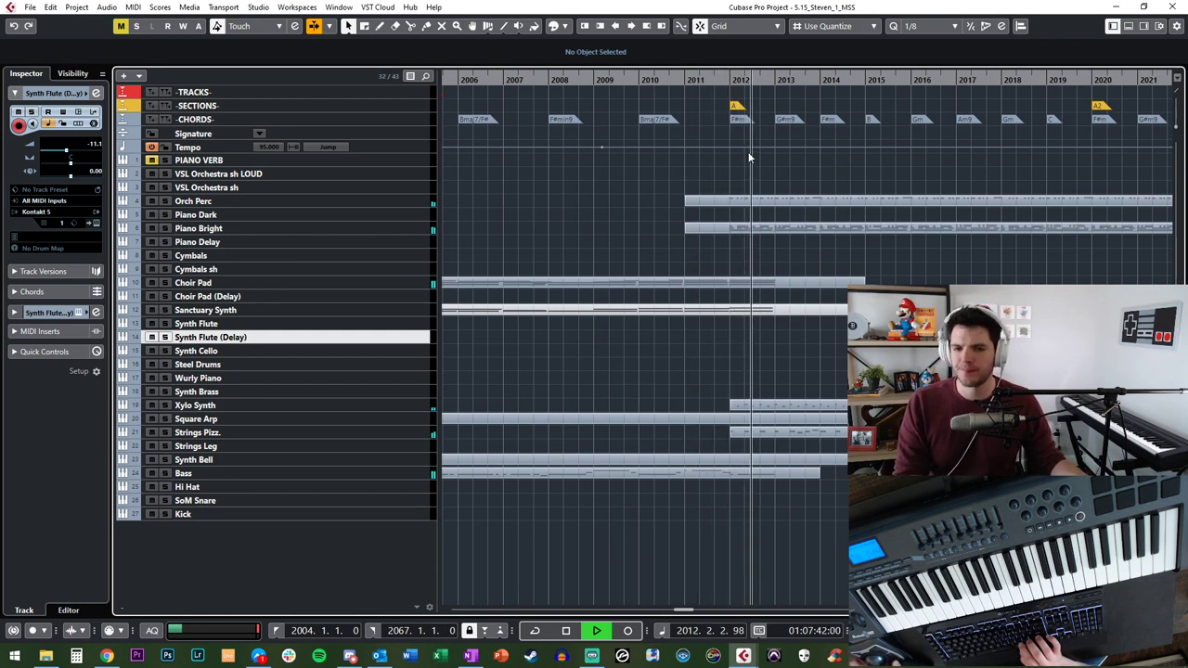
Step: Audition the Xylo Synth, Wurly Piano, Sanctuary Synth and Strings Leg tracks over the playing arrangement
click(391, 406)
click(386, 423)
click(381, 408)
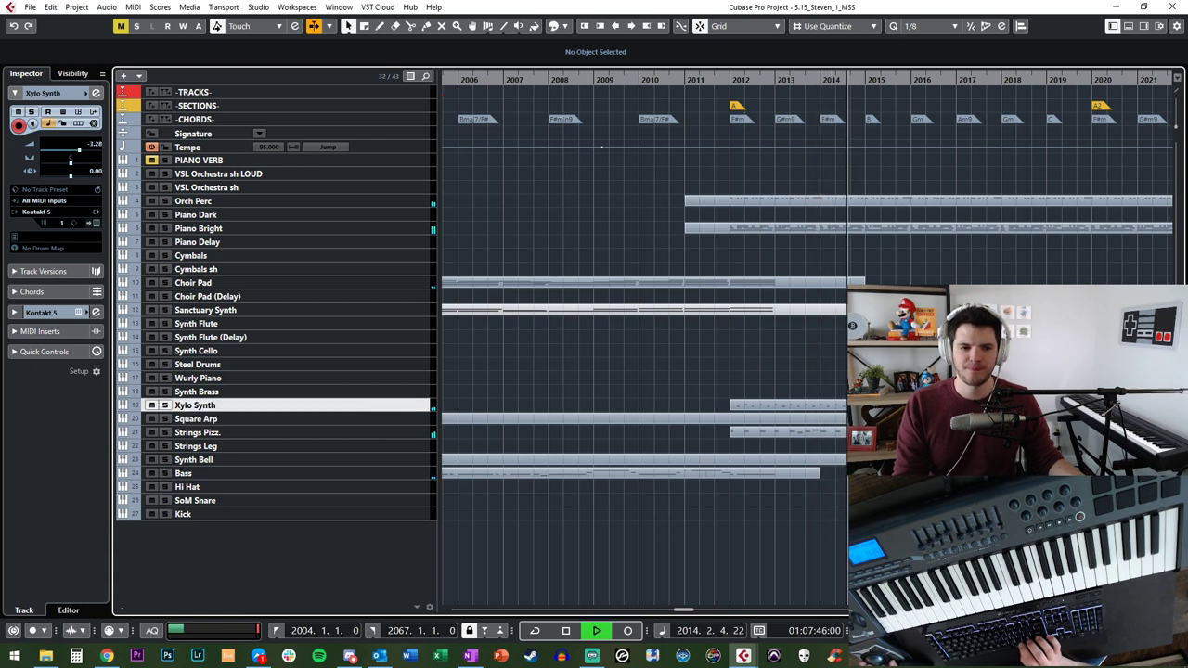
click(261, 378)
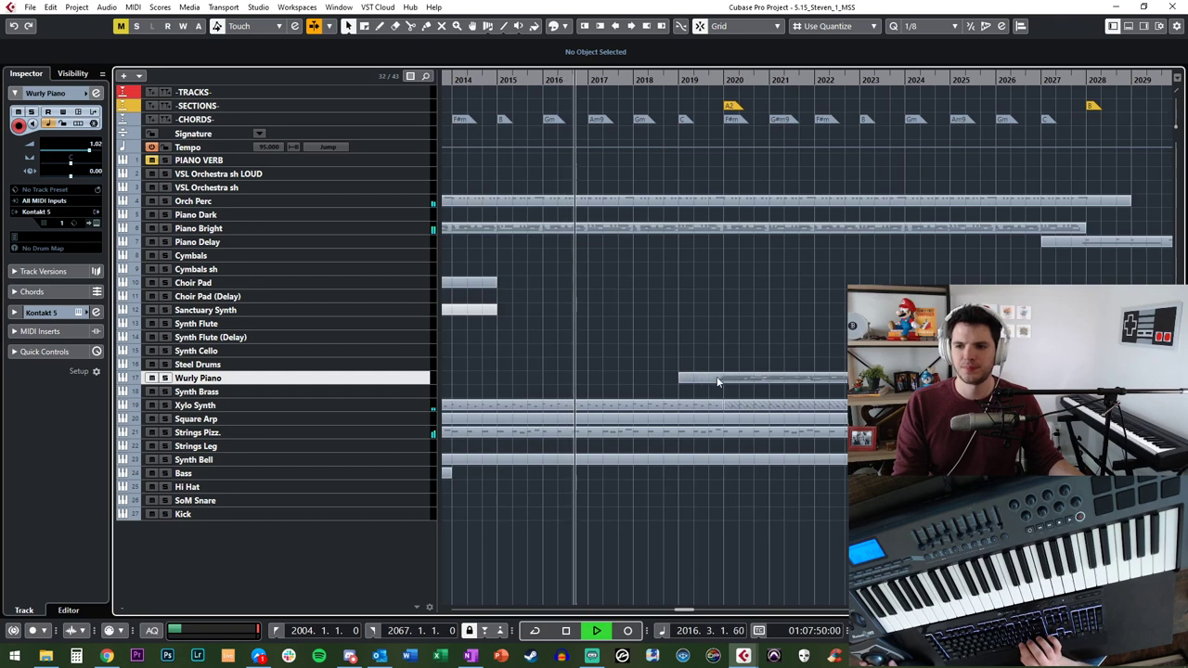
click(318, 312)
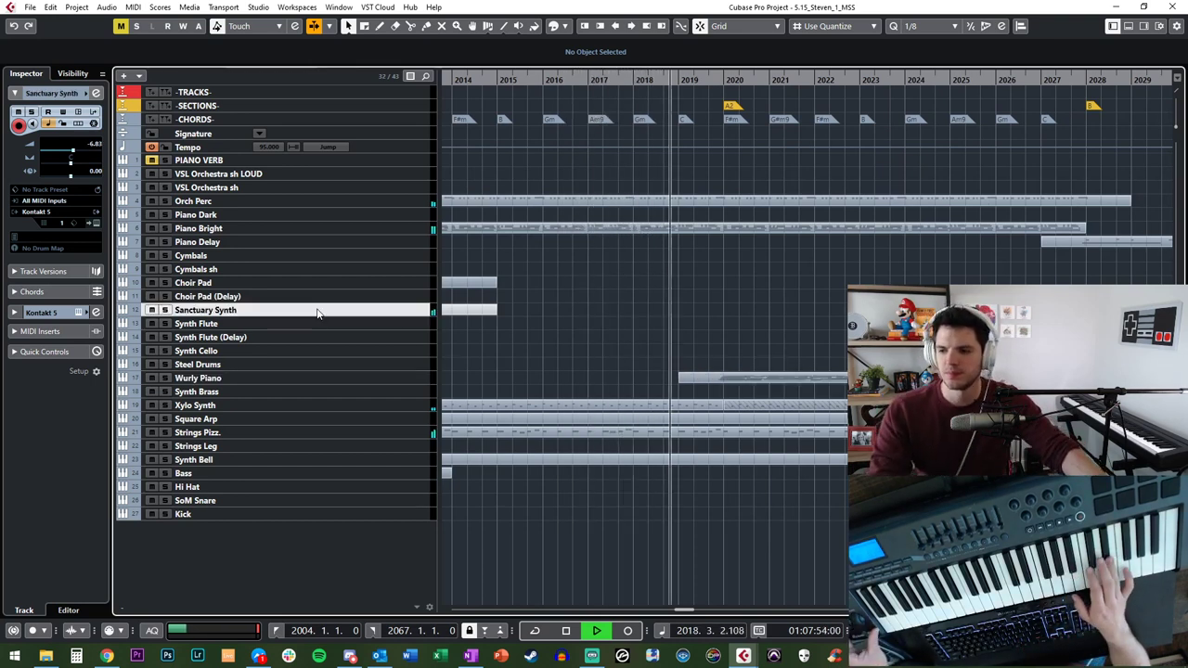
right_click(276, 448)
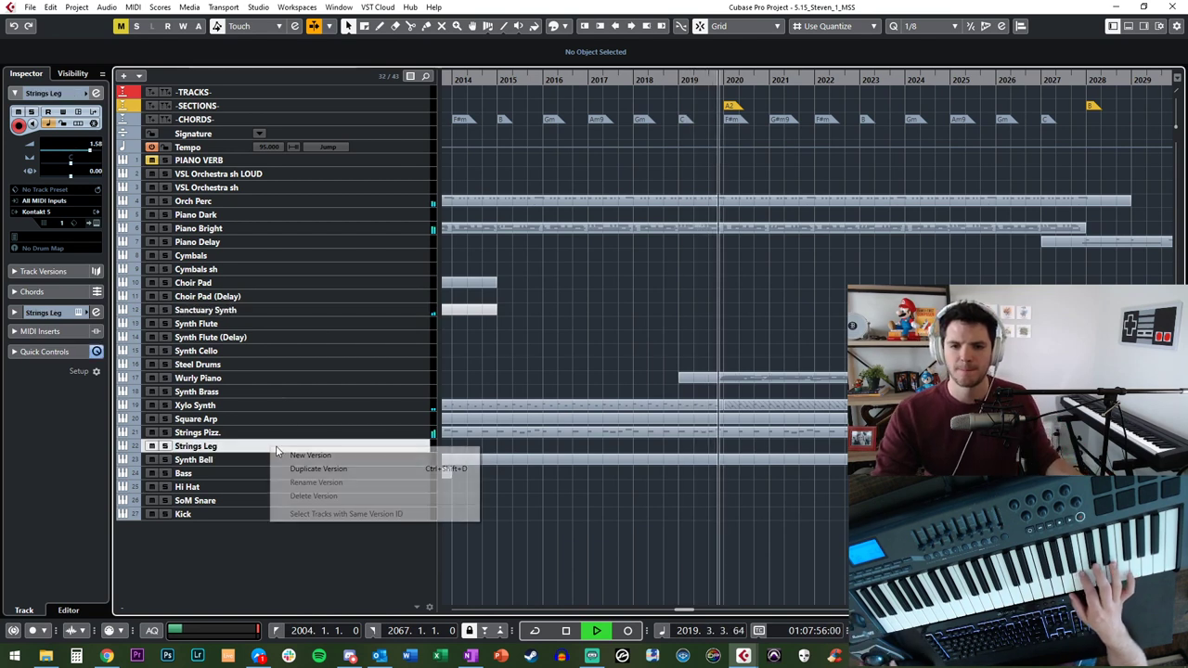
click(527, 303)
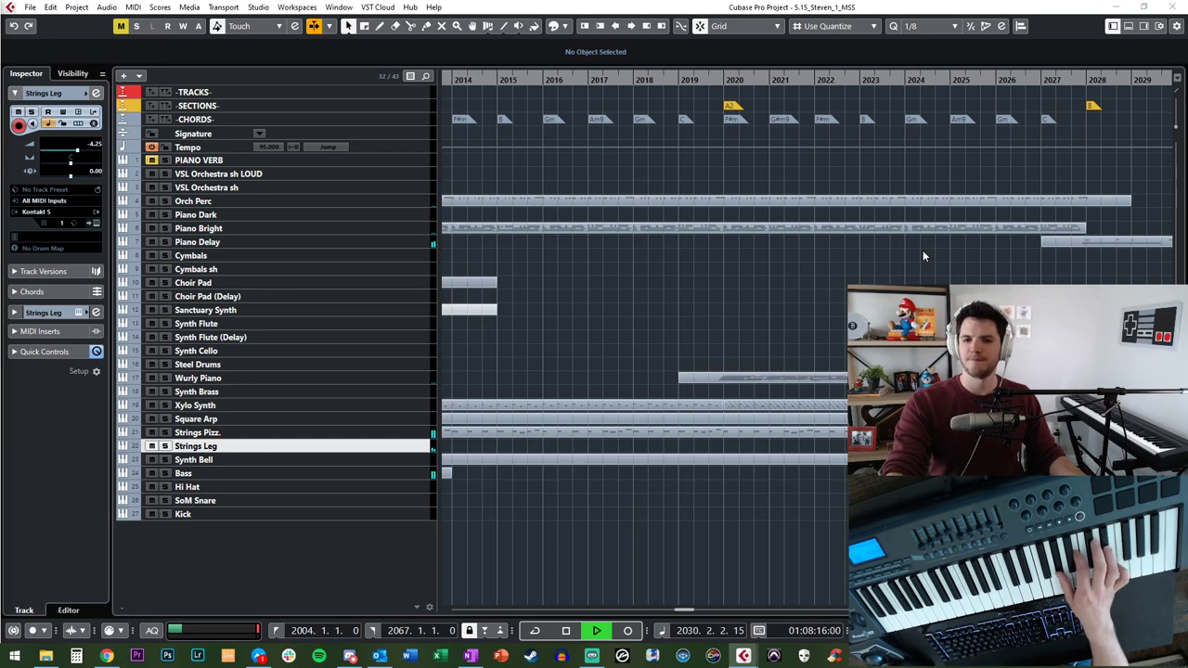
Step: Replay the arrangement from section A to rehearse chords on the Strings Leg track
key(space)
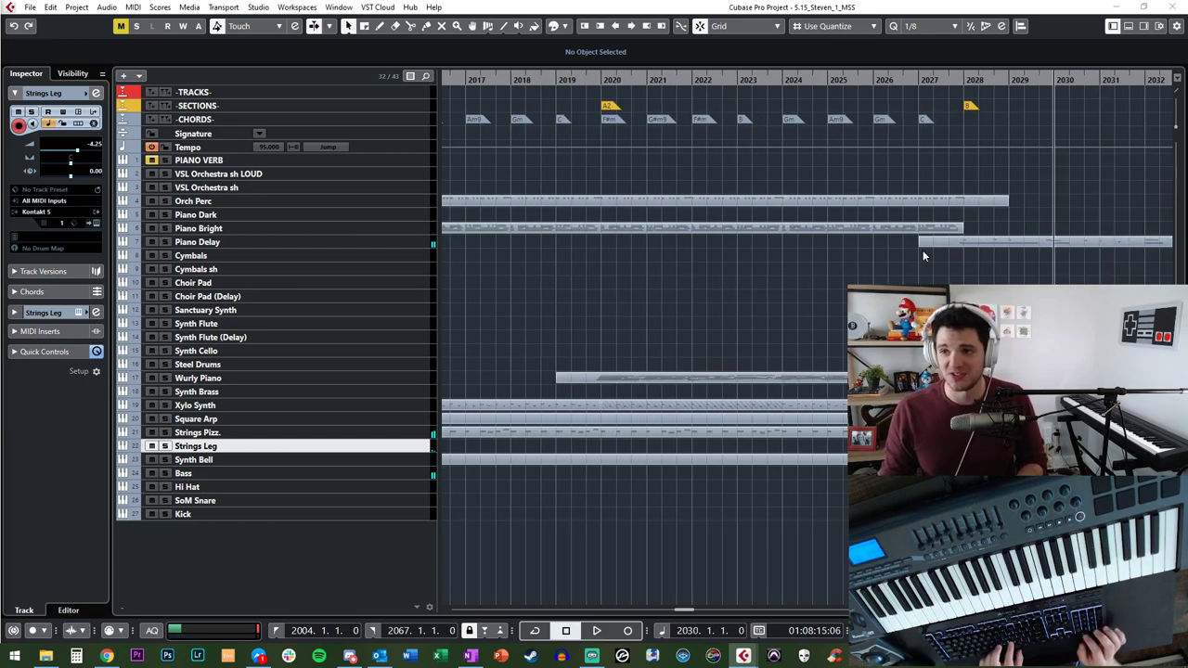
key(space)
key(KP_Subtract)
key(KP_Subtract)
key(KP_Subtract)
key(KP_Subtract)
key(KP_Subtract)
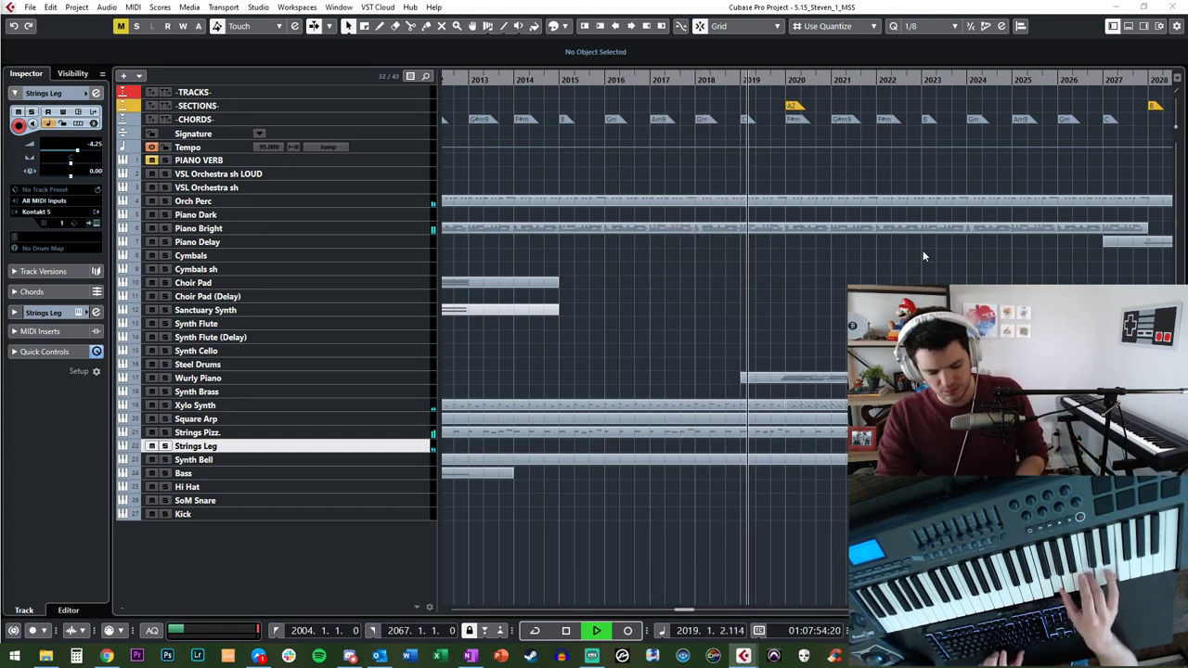
Step: Try recording a chord take on the Strings Leg track from bar 2011
key(space)
key(KP_Subtract)
key(KP_Subtract)
key(KP_Subtract)
key(KP_Subtract)
key(KP_Subtract)
key(KP_Subtract)
key(KP_Subtract)
key(KP_Subtract)
key(KP_Subtract)
key(KP_Add)
key(KP_Add)
key(KP_Add)
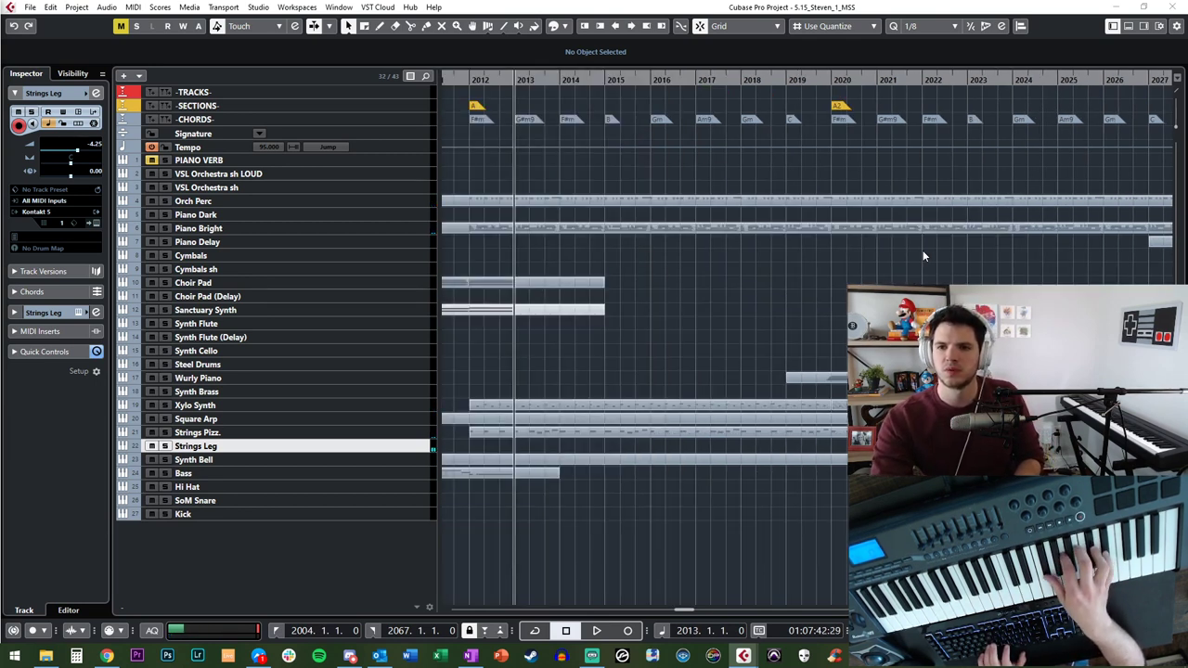
key(KP_Multiply)
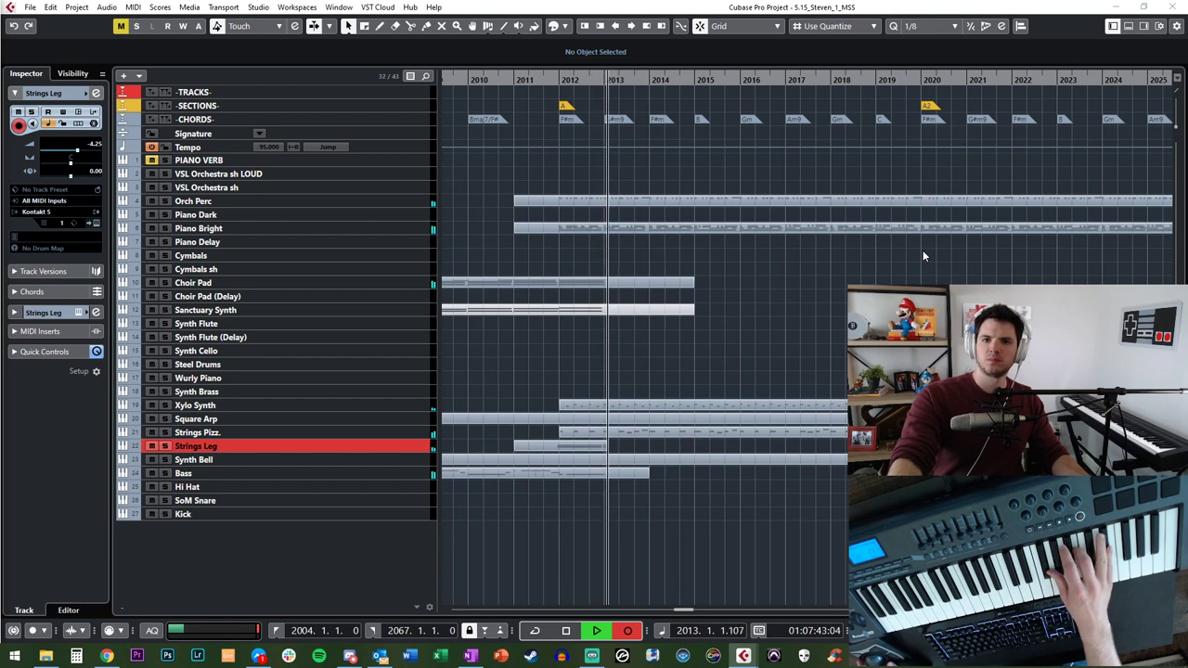
key(space)
key(ctrl+z)
Step: Record a sustained chord part on the Strings Leg track from bar 2011 into bar 2028
key(KP_Subtract)
key(KP_Subtract)
key(KP_Subtract)
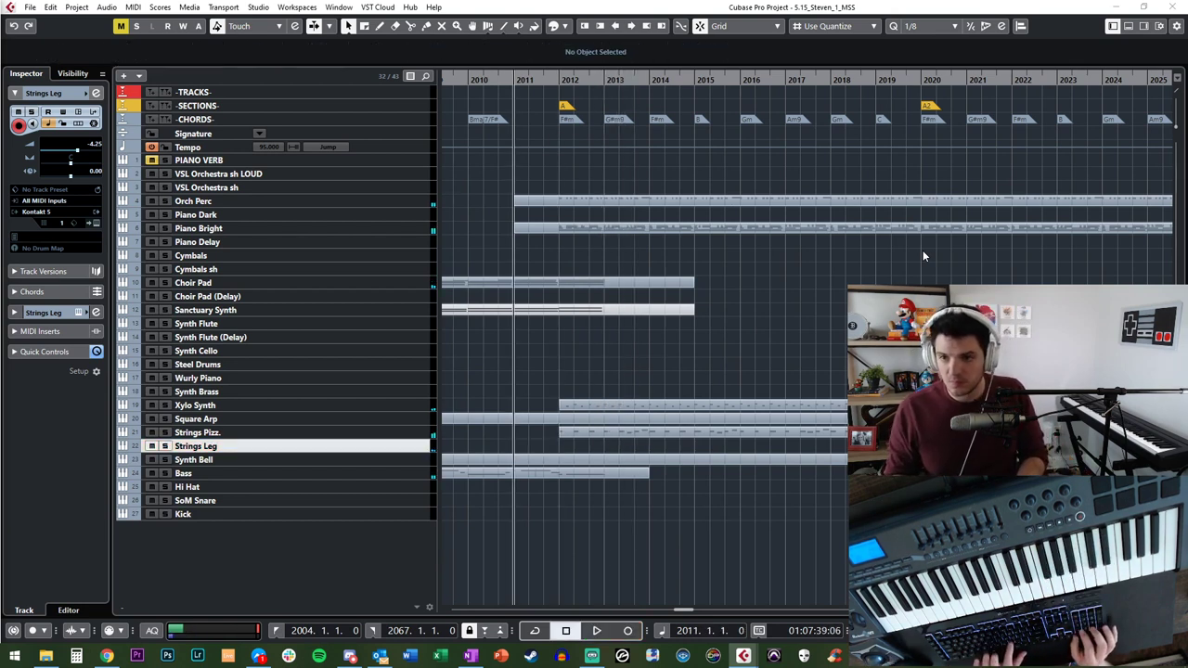
key(KP_Multiply)
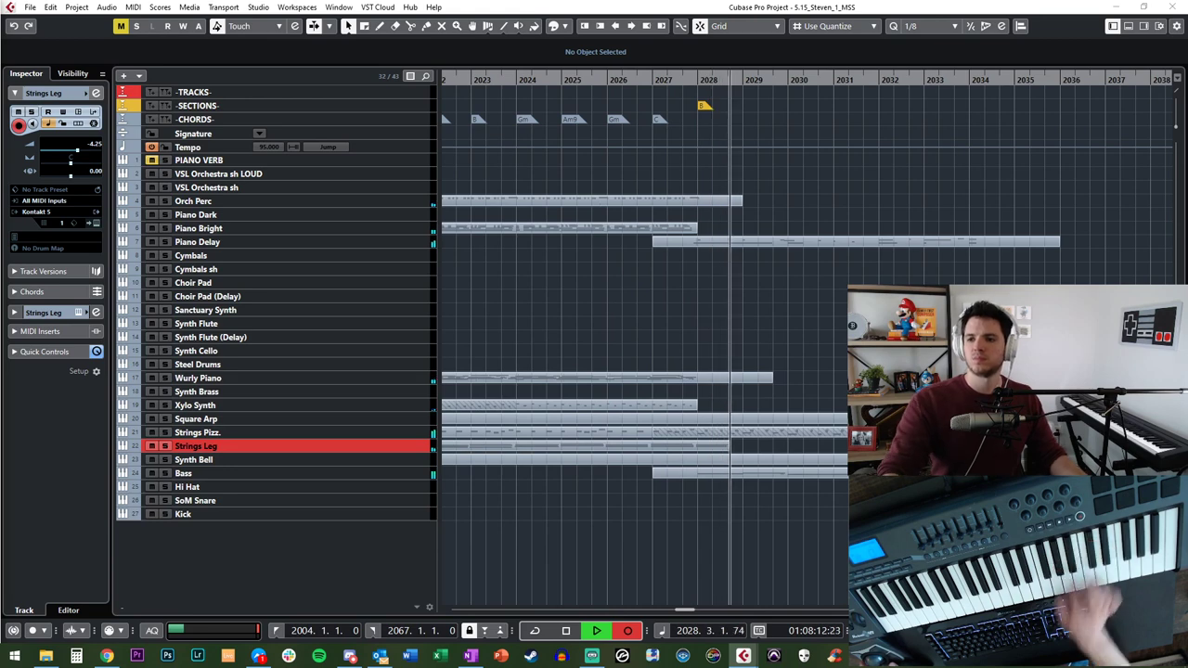
key(space)
Step: Delete the extra notes in bar 2028 at the end of the recorded Strings Leg part and select all remaining notes
double_click(684, 450)
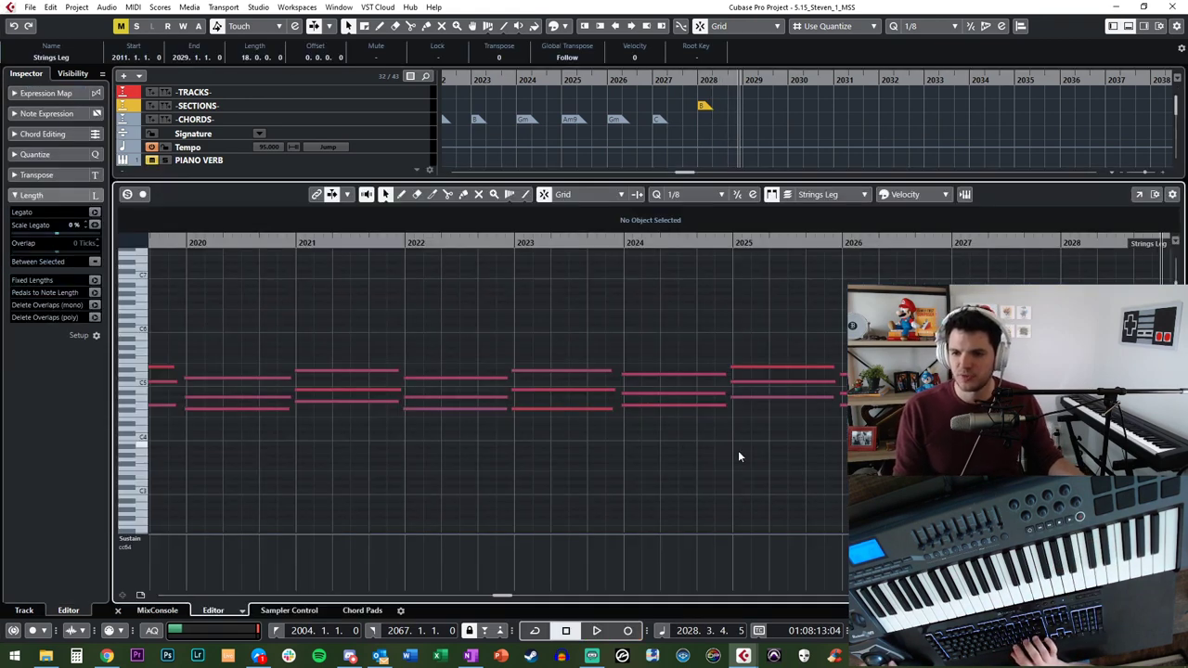
scroll(738, 450, right, 4)
drag(668, 453, 574, 337)
key(Delete)
key(ctrl+a)
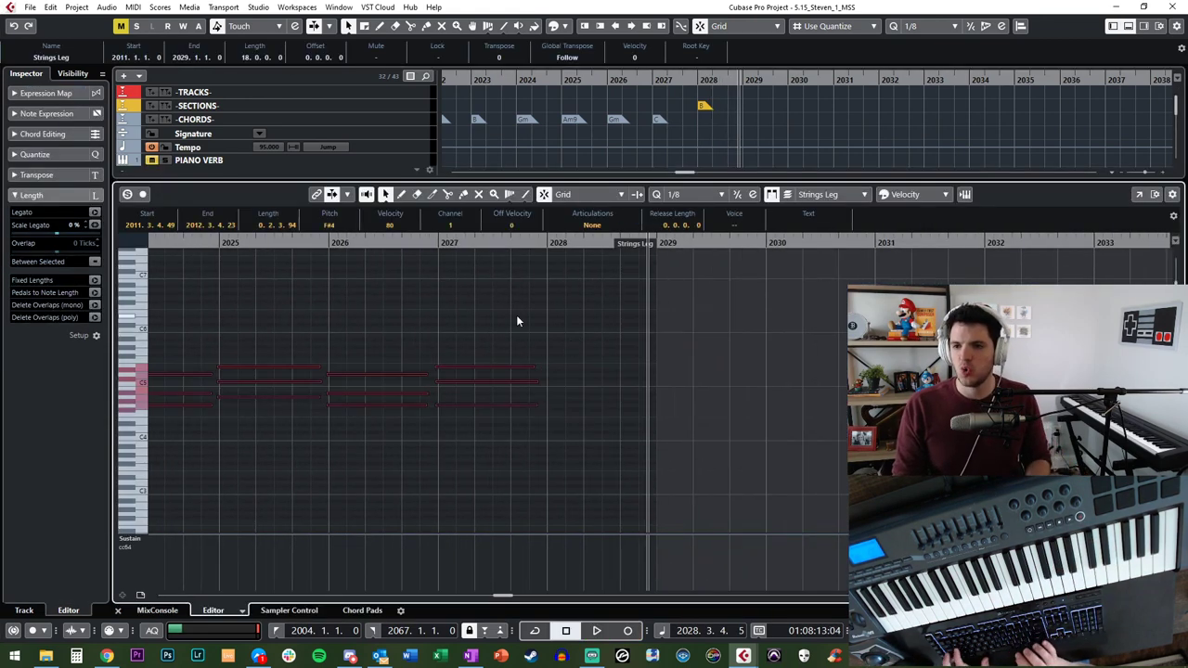
Step: Close the note editor and play the arrangement back from the start of the Strings Leg part at bar 2011
key(Return)
key(shift+b)
key(KP_Subtract)
key(space)
key(space)
key(l)
key(space)
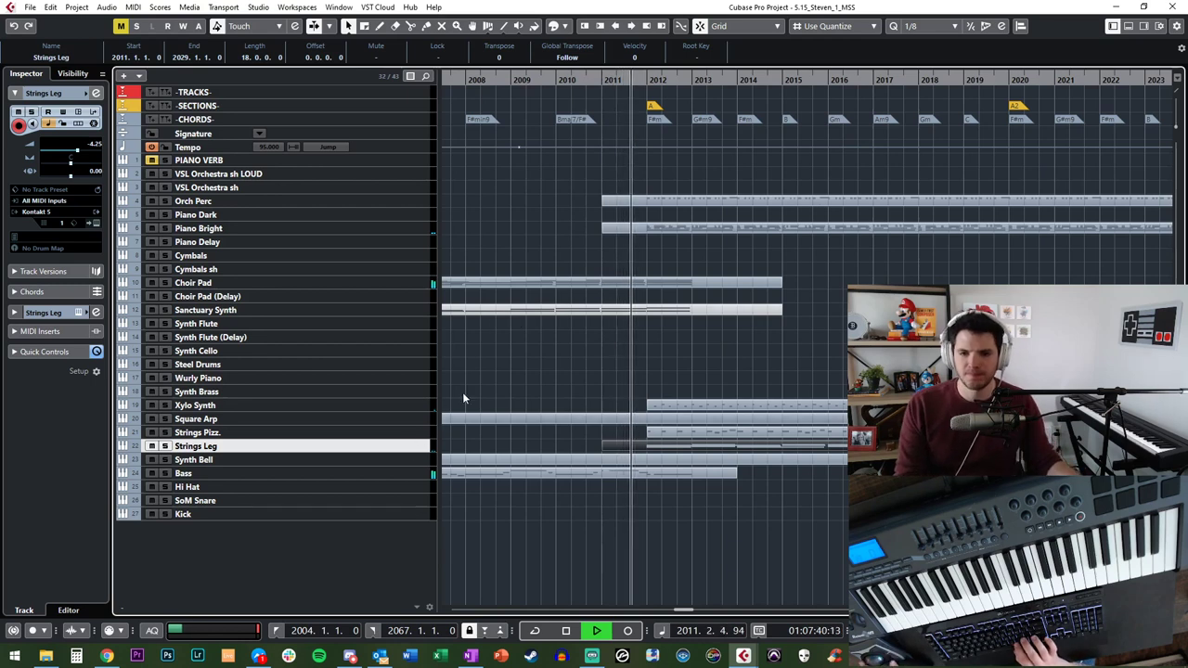
Step: Audition the Synth Brass, Strings Leg, Choir Pad (Delay) and Choir Pad tracks over the playing arrangement
click(376, 396)
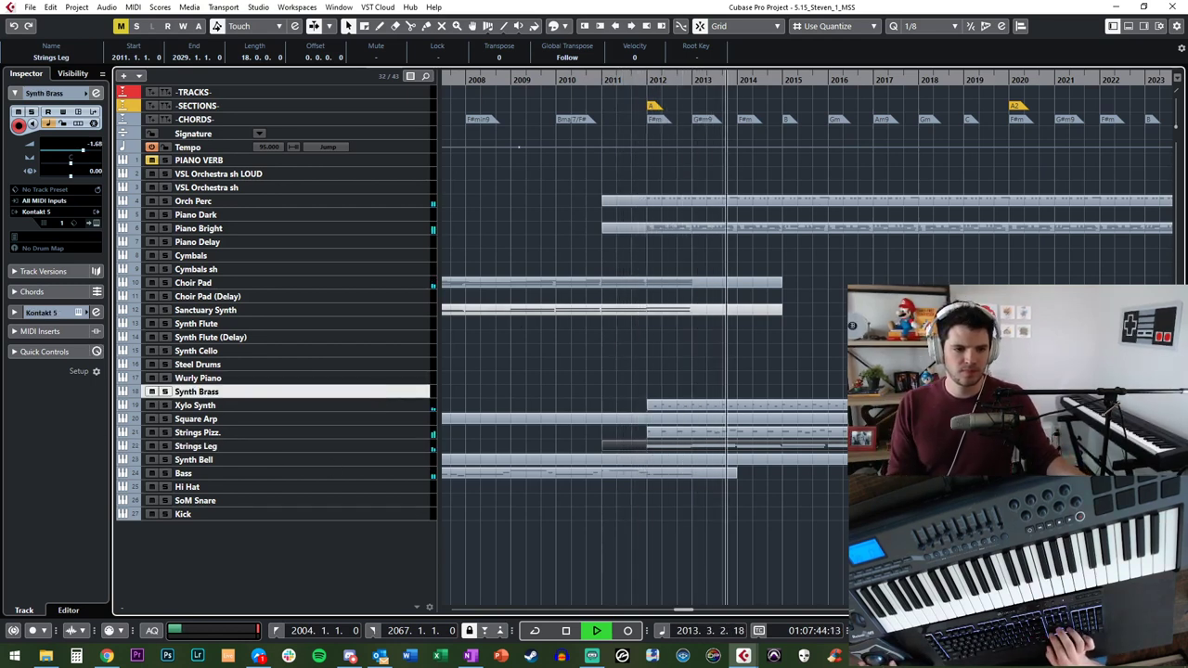
click(315, 447)
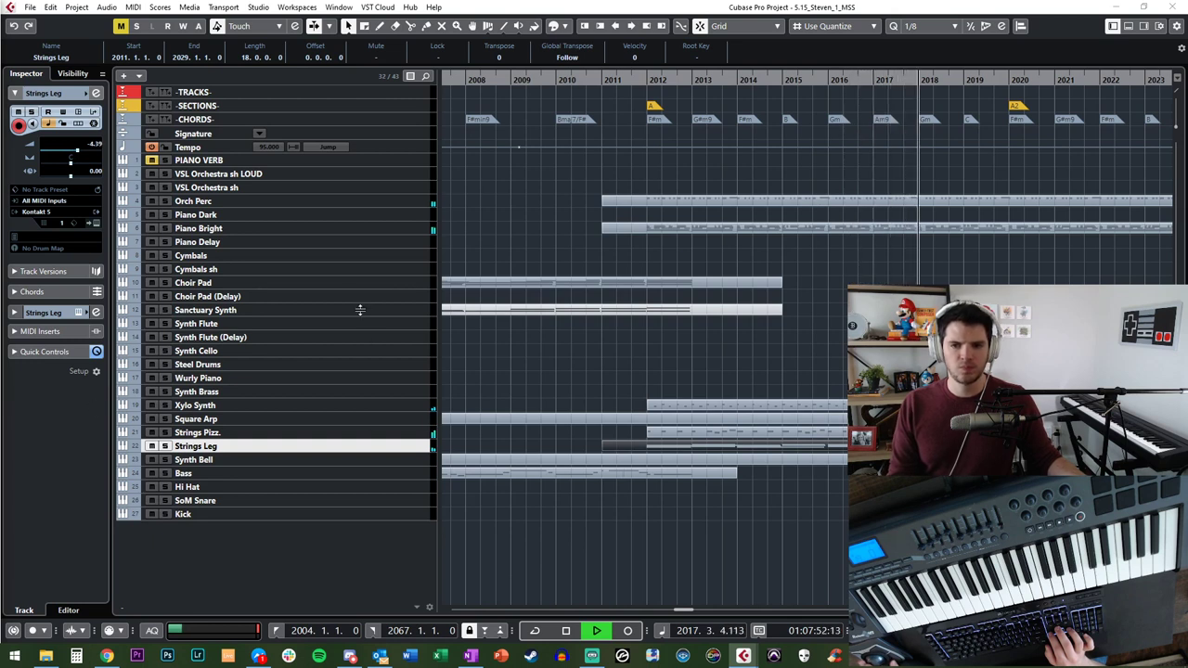
click(352, 297)
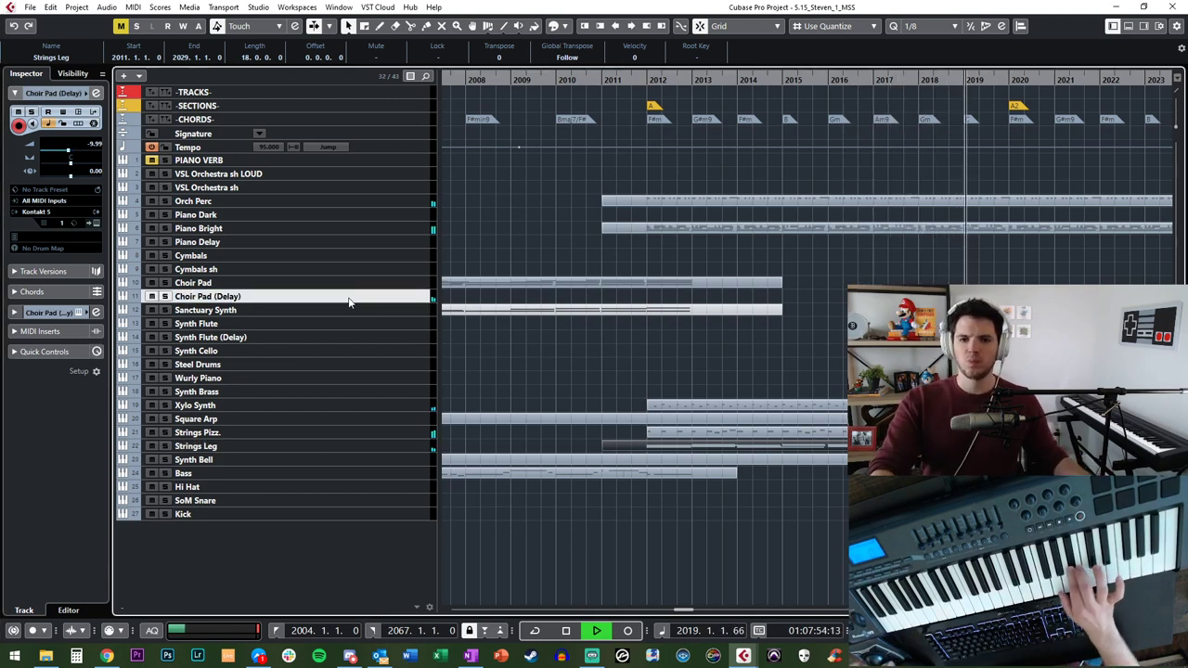
click(279, 282)
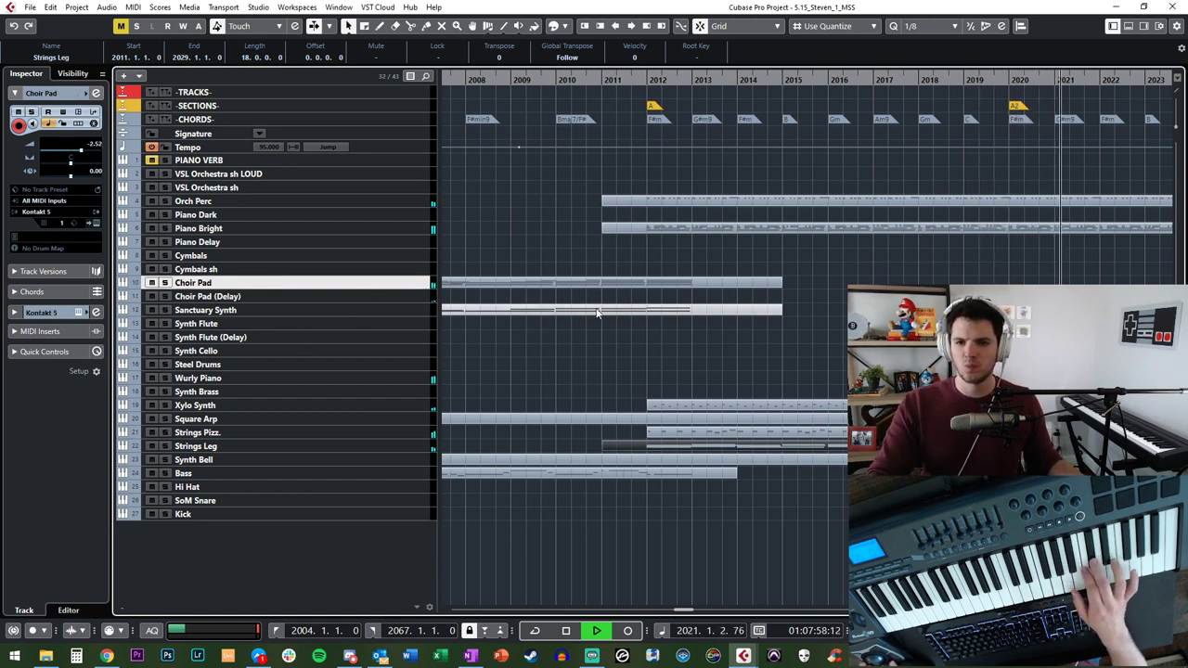
Step: Delete the muted Sanctuary Synth part and audition the Choir Pad over playback from bar 2019
key(Delete)
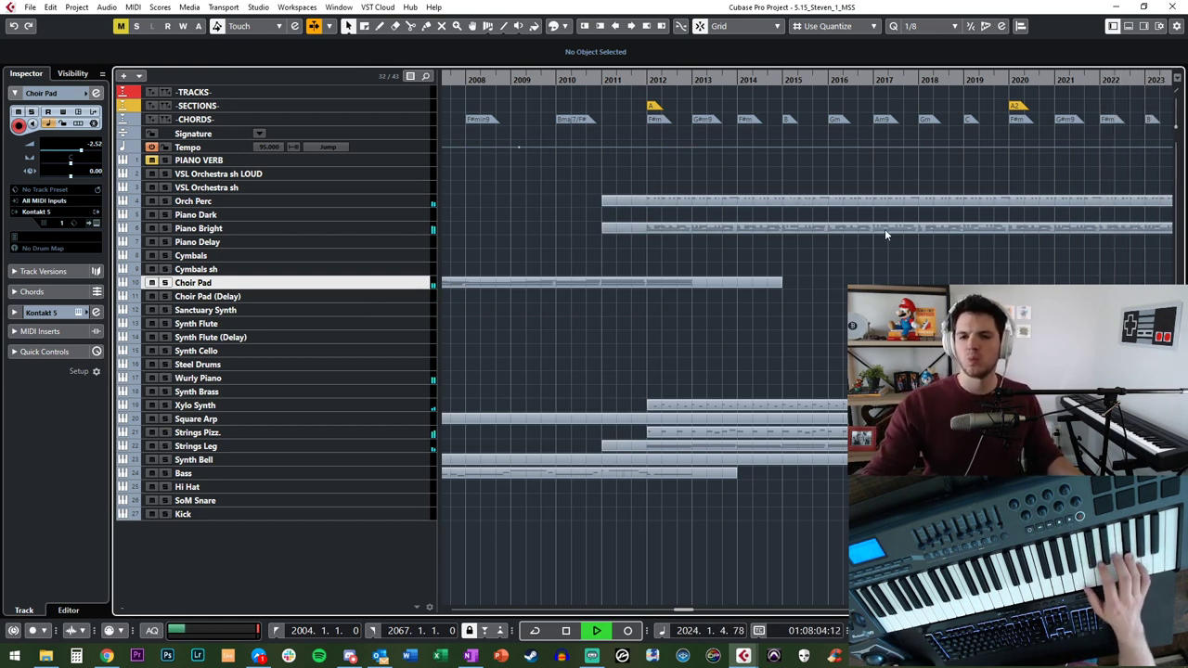
key(space)
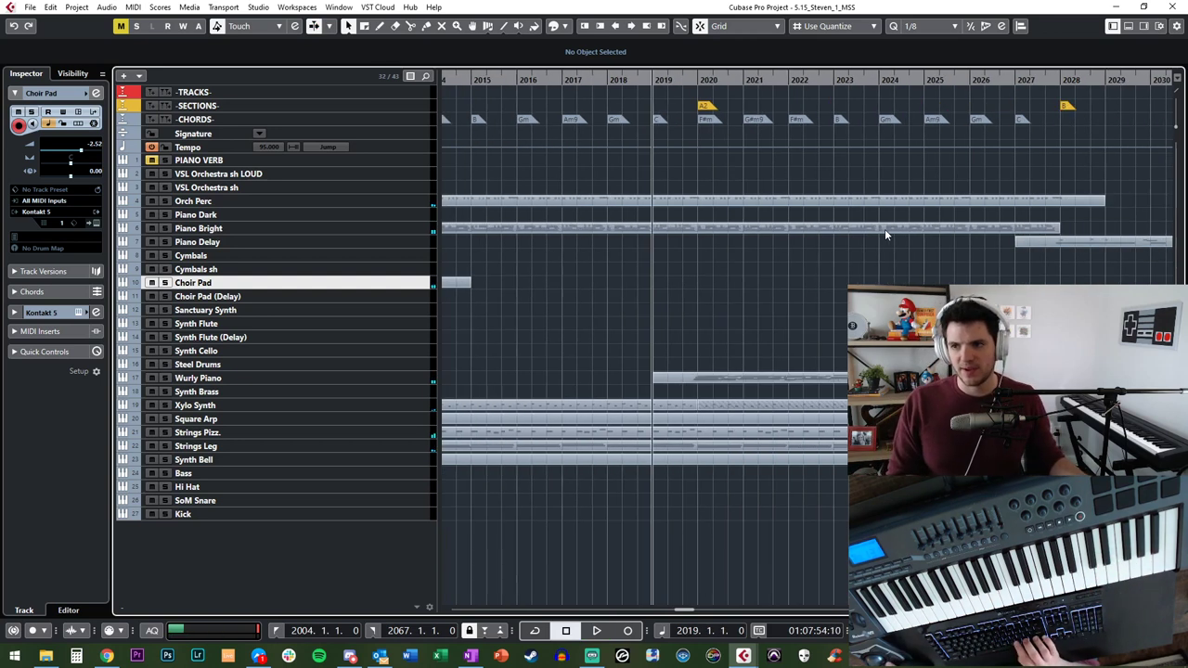
key(space)
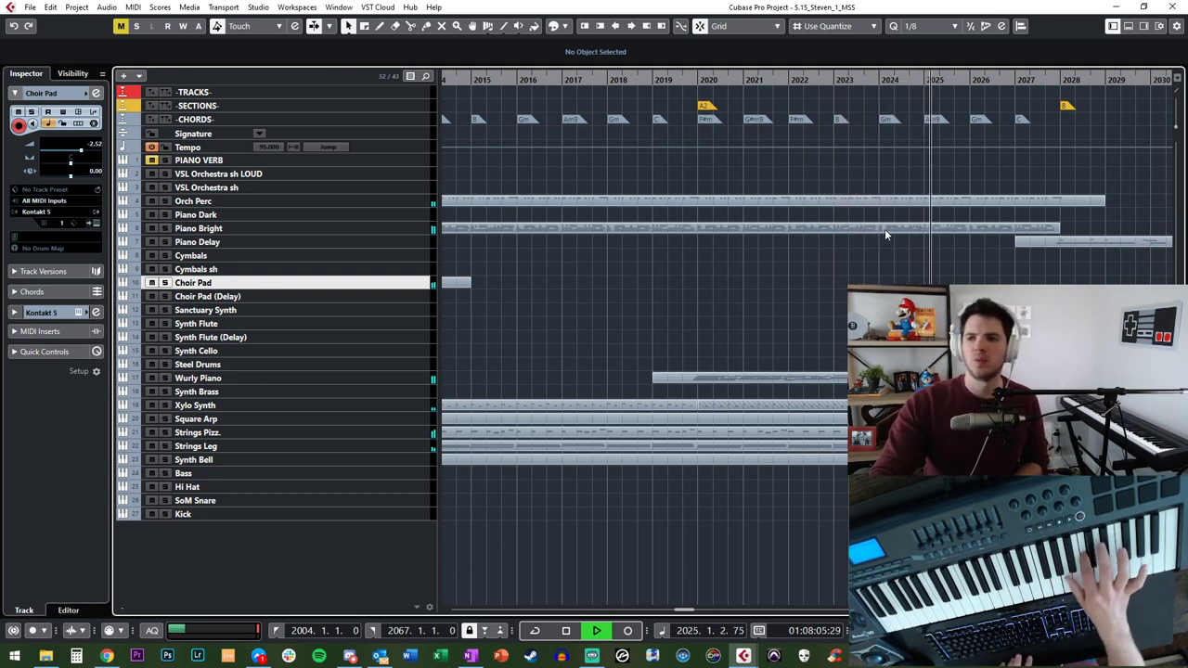
key(space)
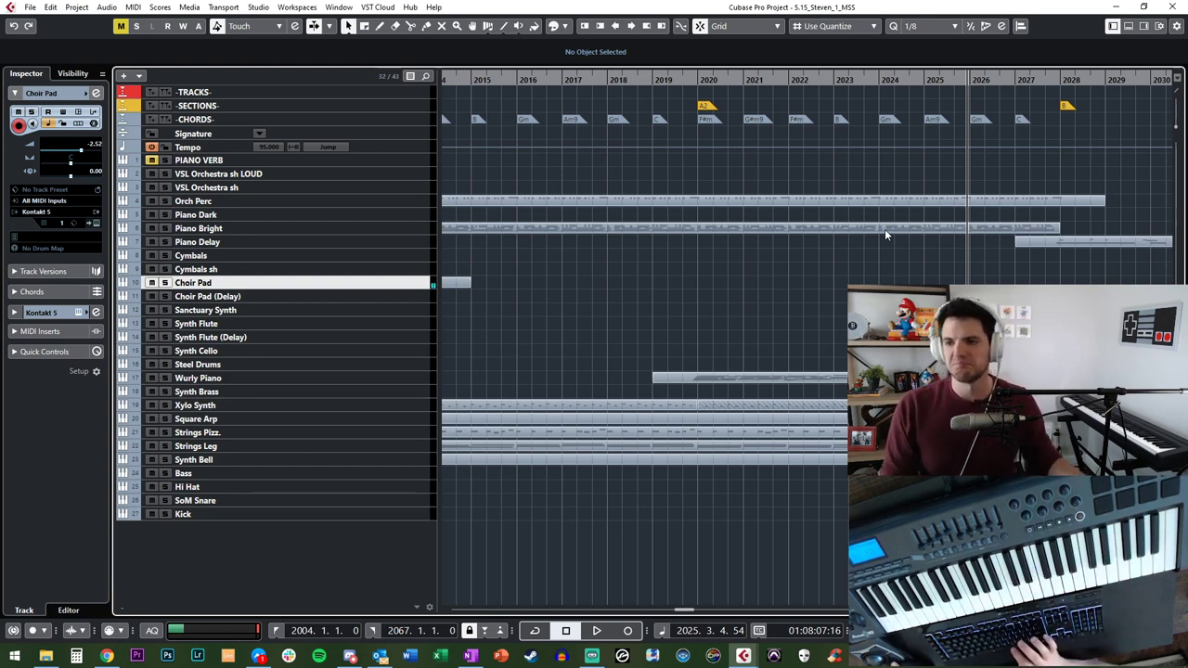
Step: Mute the Wurly Piano part that starts at bar 2019 and return to the selection tool
right_click(759, 375)
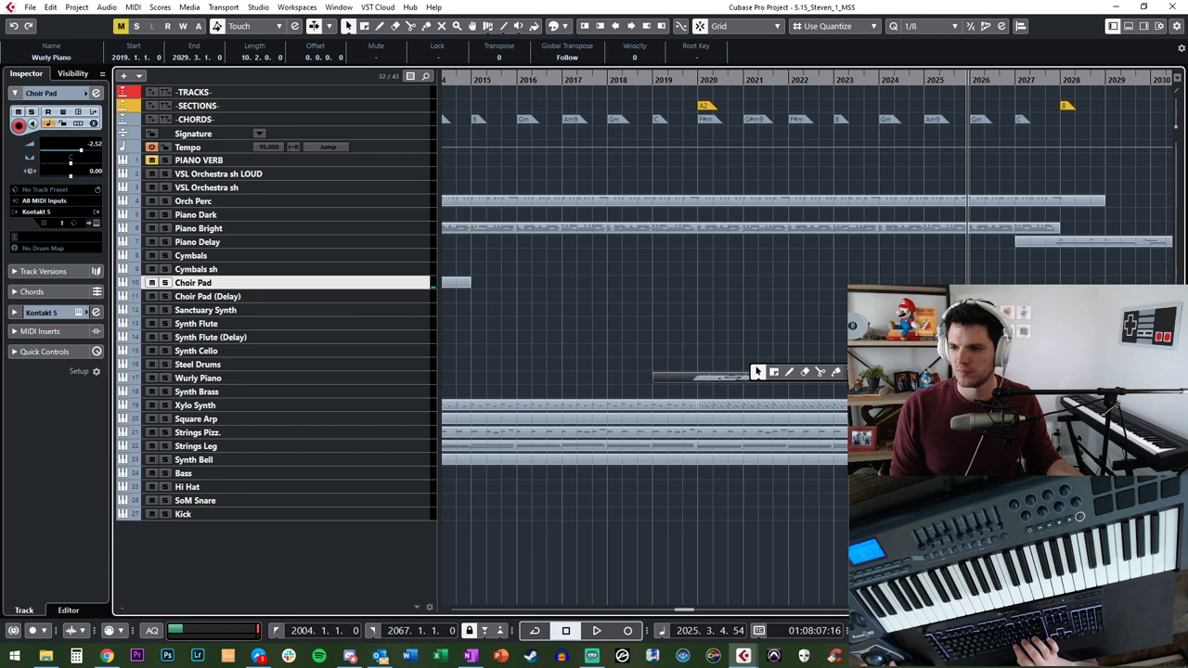
click(851, 371)
click(840, 379)
key(1)
key(KP_Subtract)
key(KP_Subtract)
key(KP_Subtract)
key(KP_Subtract)
key(KP_Subtract)
key(l)
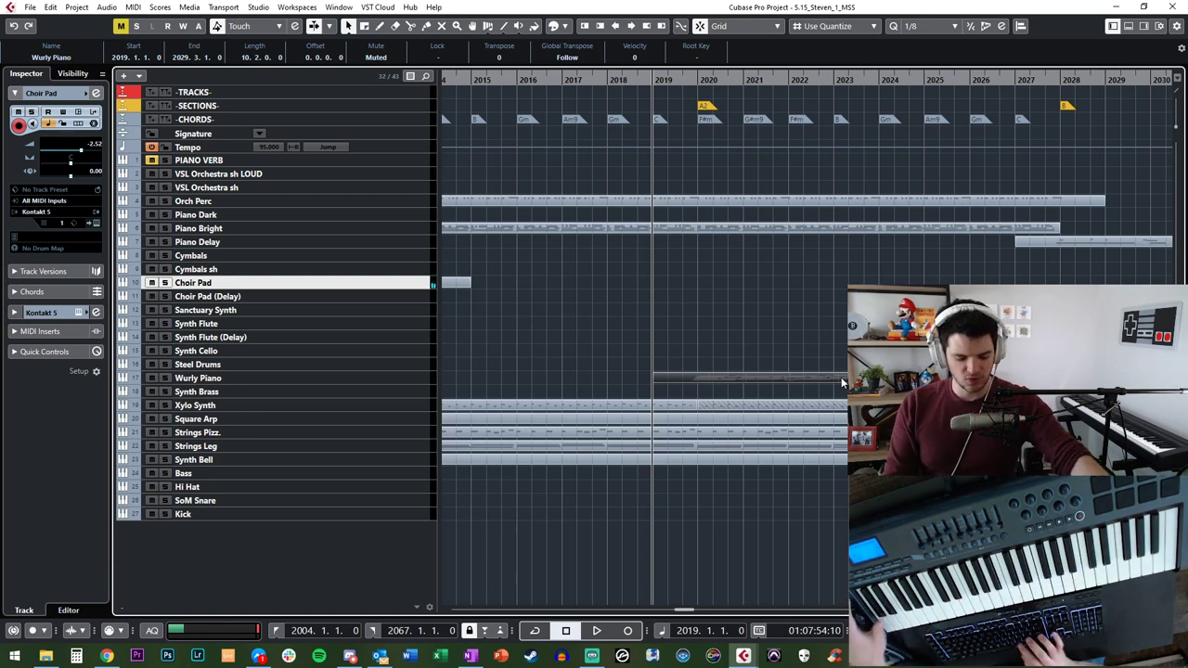
key(KP_Multiply)
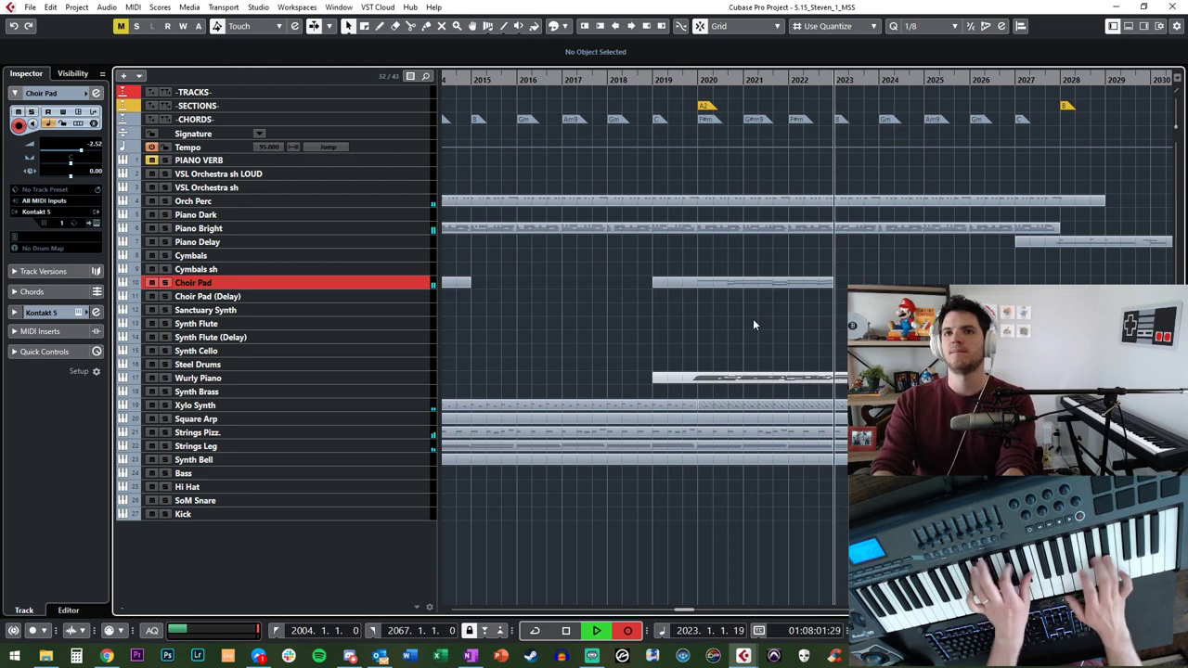
key(space)
key(ctrl+z)
Step: Record a sustained part on the Choir Pad track from bar 2019 into the start of section B
key(KP_Subtract)
key(KP_Subtract)
key(KP_Subtract)
key(KP_Subtract)
key(KP_Subtract)
key(KP_Multiply)
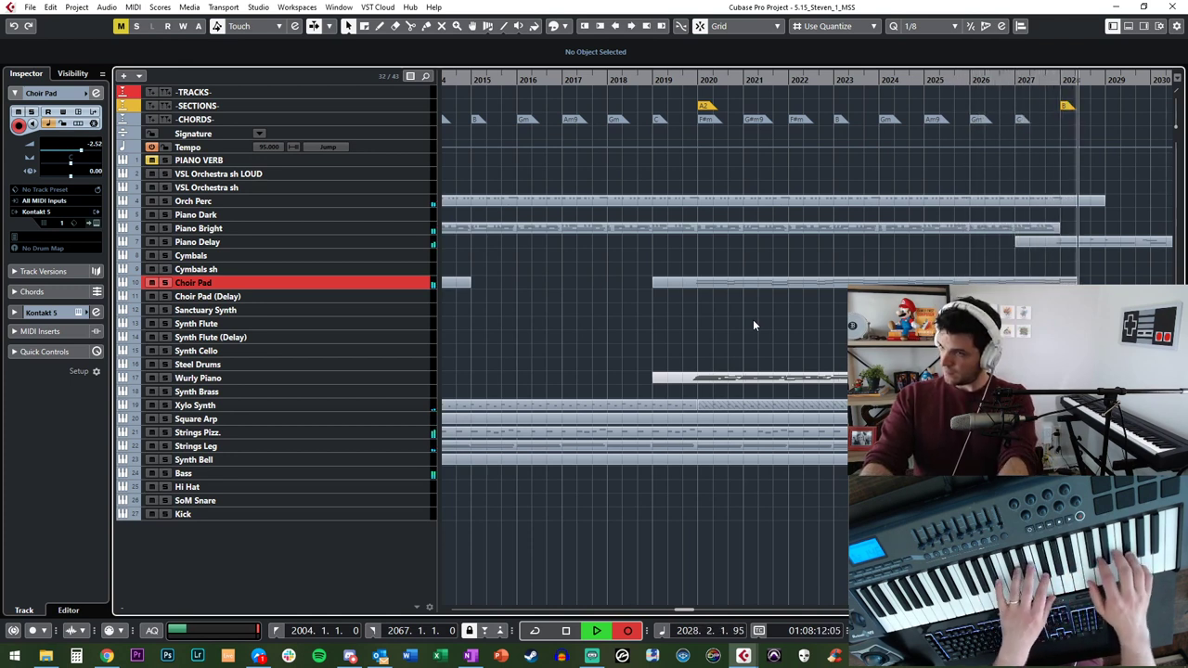
key(space)
Step: Delete the extra notes in bar 2028 at the end of the Choir Pad part and select all remaining notes
key(KP_Subtract)
key(space)
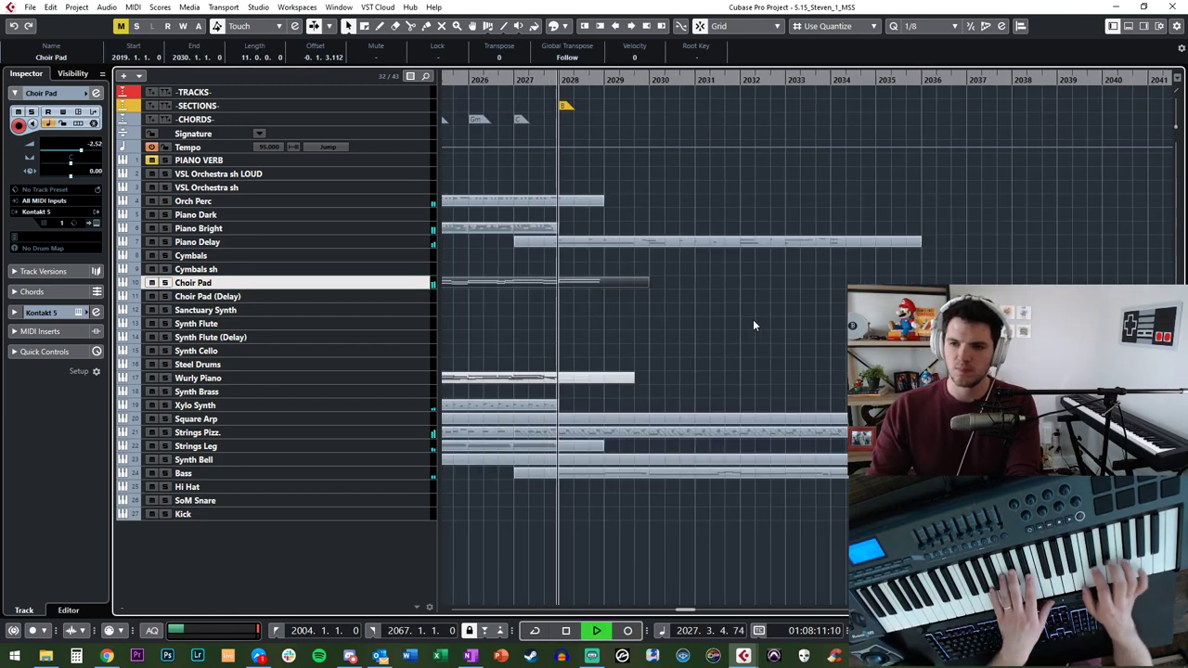
click(563, 277)
double_click(563, 276)
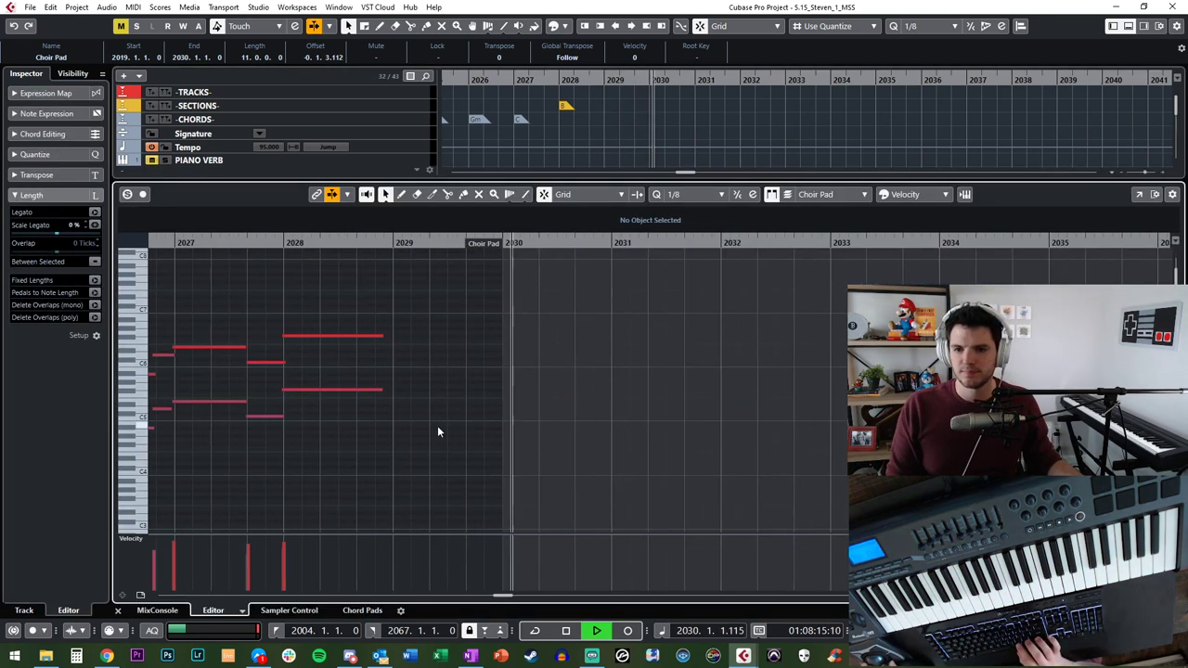
key(Delete)
scroll(328, 381, left, 2)
key(ctrl+a)
key(ctrl+alt+b)
Step: Play the arrangement back from around bar 2018 to check the recorded Choir Pad part
key(KP_Subtract)
key(KP_Subtract)
key(KP_Subtract)
key(KP_Subtract)
key(KP_Subtract)
key(KP_Subtract)
key(KP_Subtract)
key(KP_Subtract)
key(KP_Subtract)
key(KP_Subtract)
key(KP_Subtract)
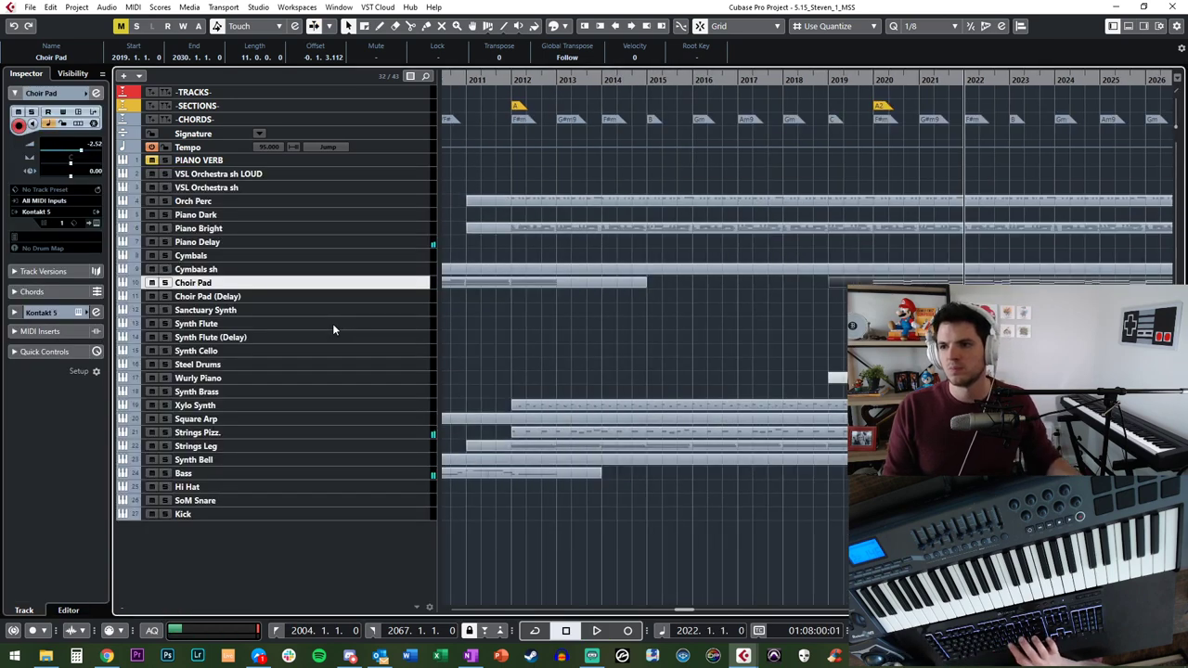
scroll(454, 247, right, 3)
key(space)
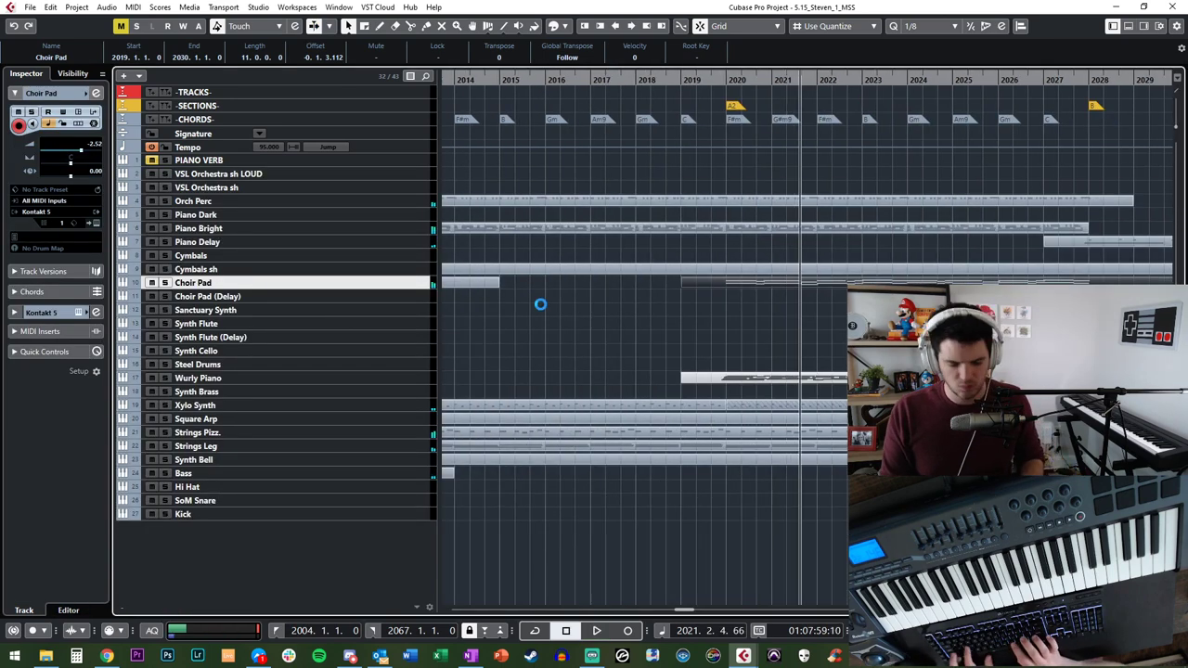
key(space)
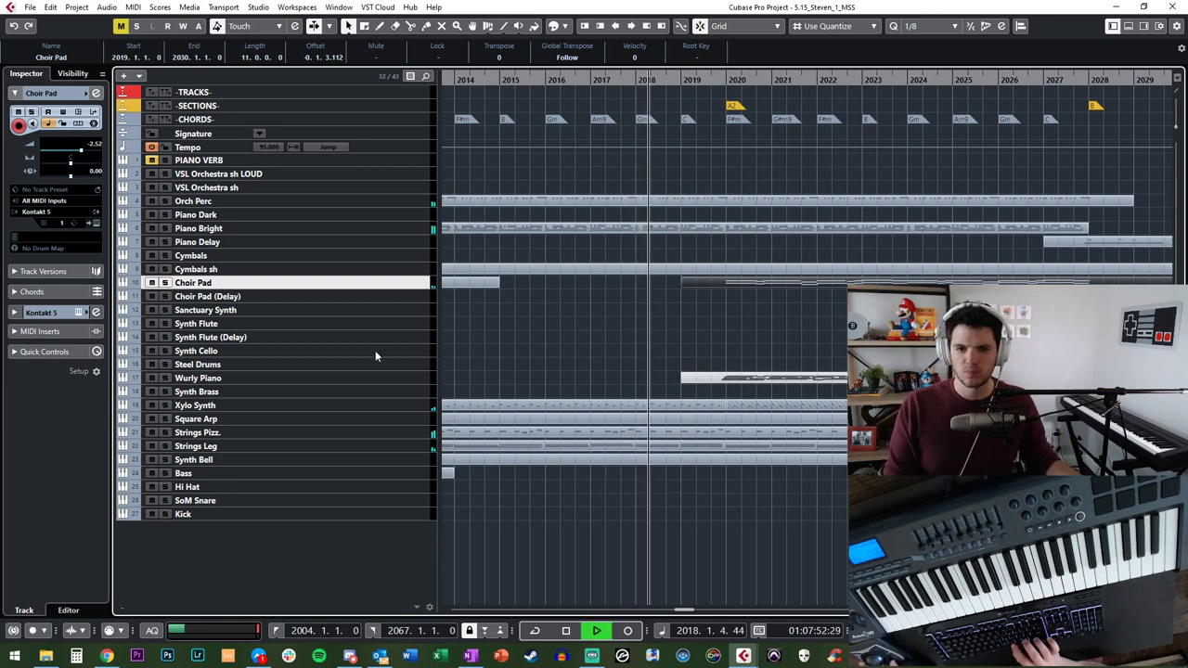
Step: Audition the Synth Cello track over the arrangement playing through section A
click(402, 359)
click(402, 352)
scroll(506, 315, left, 5)
key(KP_Subtract)
key(KP_Subtract)
key(KP_Subtract)
key(KP_Subtract)
key(KP_Subtract)
key(KP_Subtract)
key(KP_Subtract)
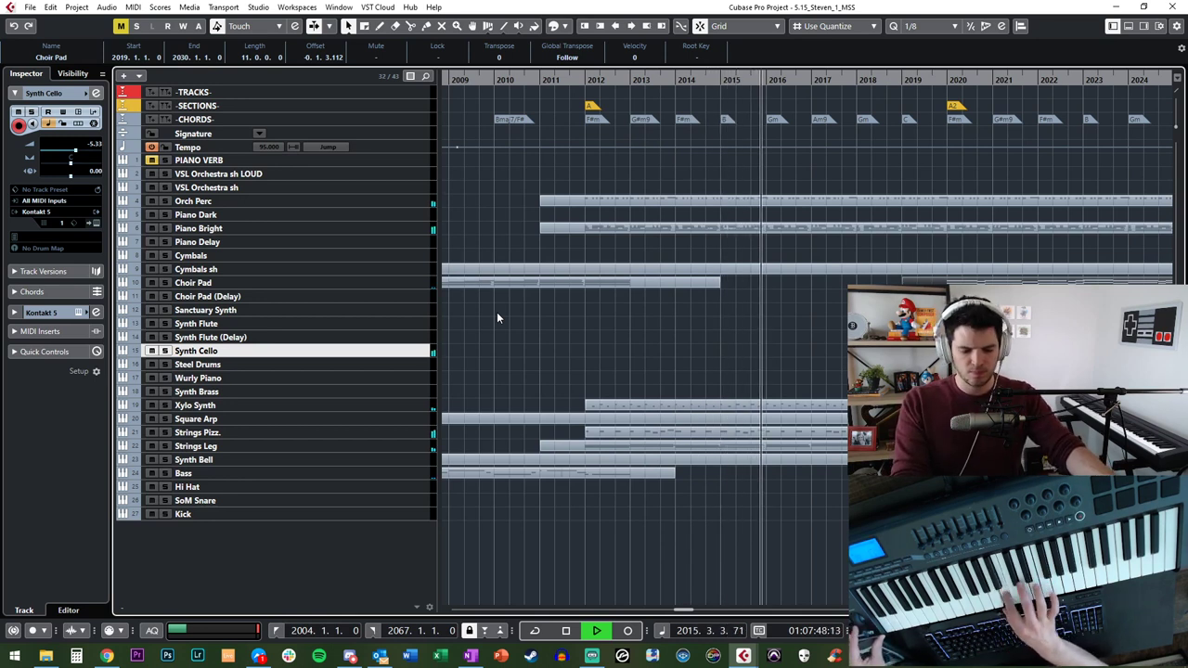
Step: Record a melodic line on the Synth Cello track from bar 2011 into bar 2020
key(KP_Subtract)
key(KP_Multiply)
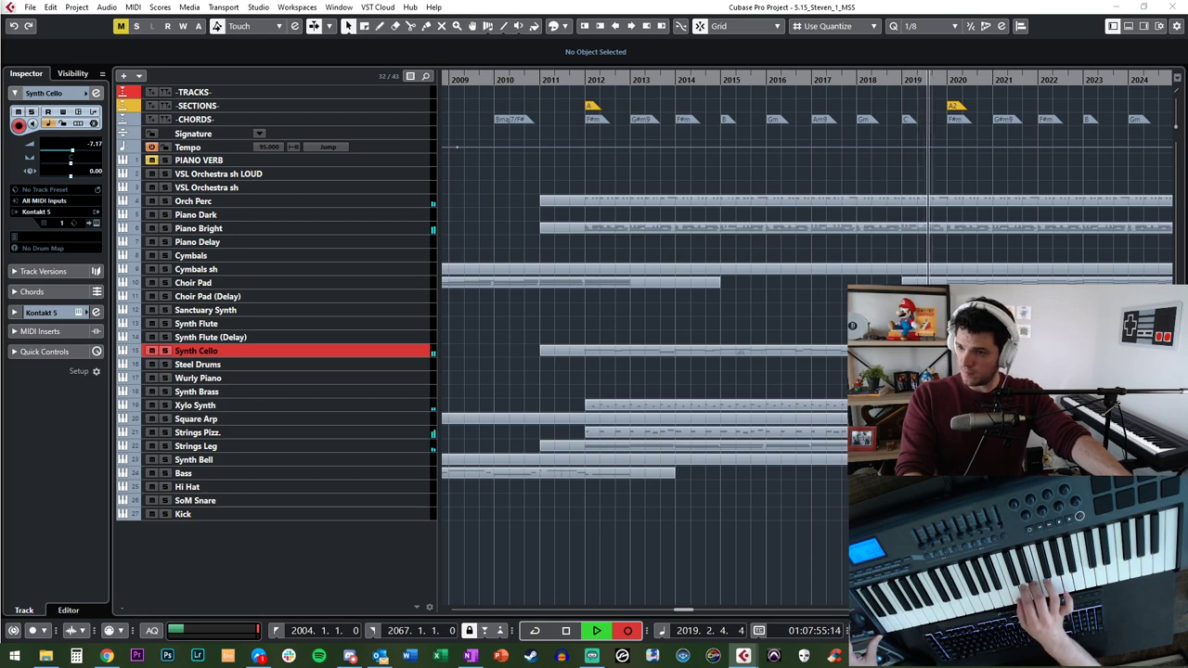
key(KP_Multiply)
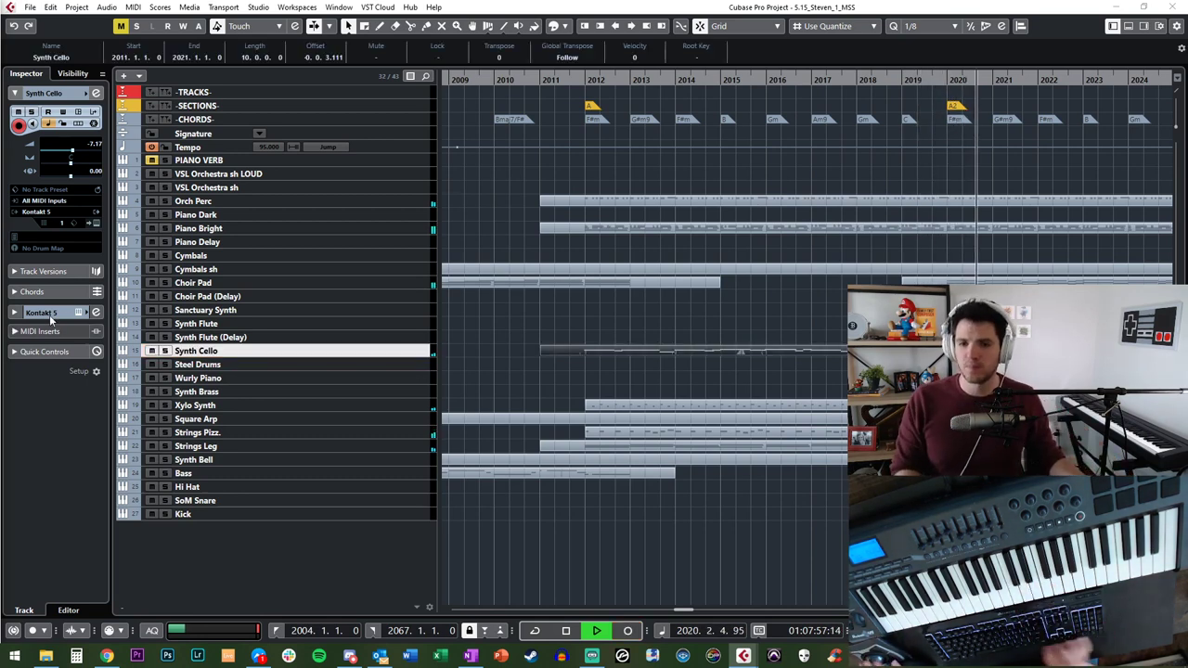
Step: Review the recorded Synth Cello notes in the note editor and return the playhead to bar 2011
double_click(583, 347)
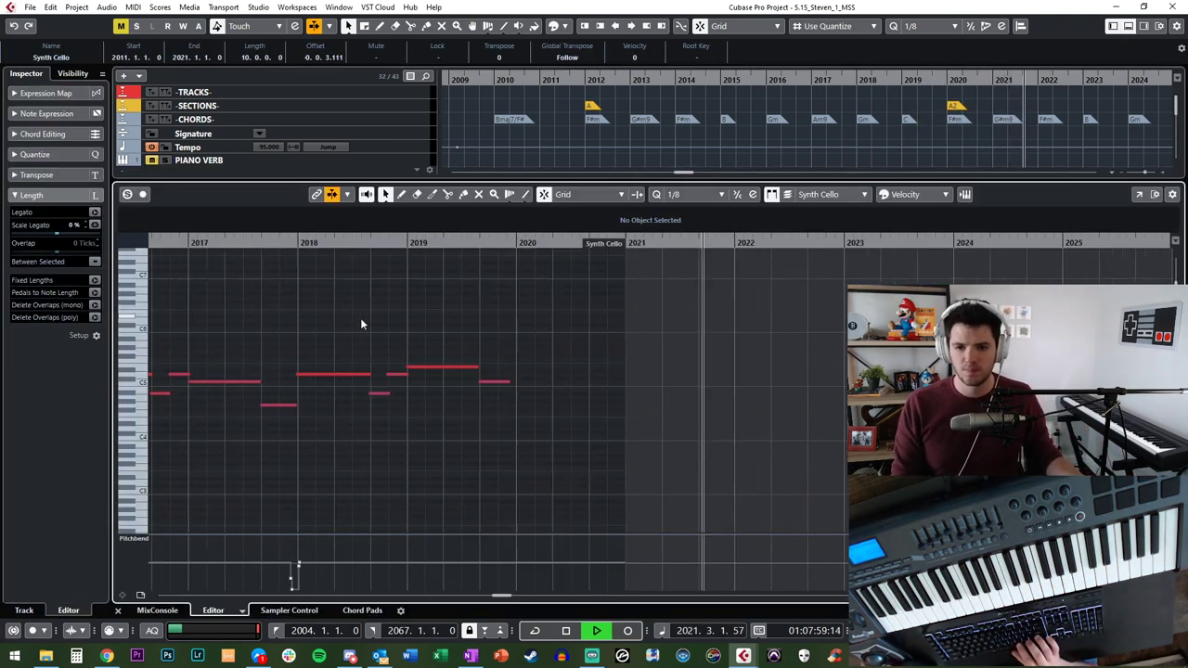
key(ctrl+e)
key(KP_Subtract)
key(KP_Subtract)
key(KP_Subtract)
key(KP_Subtract)
key(KP_Subtract)
key(KP_Subtract)
key(KP_Subtract)
key(KP_Subtract)
key(KP_Subtract)
key(KP_Subtract)
key(KP_Subtract)
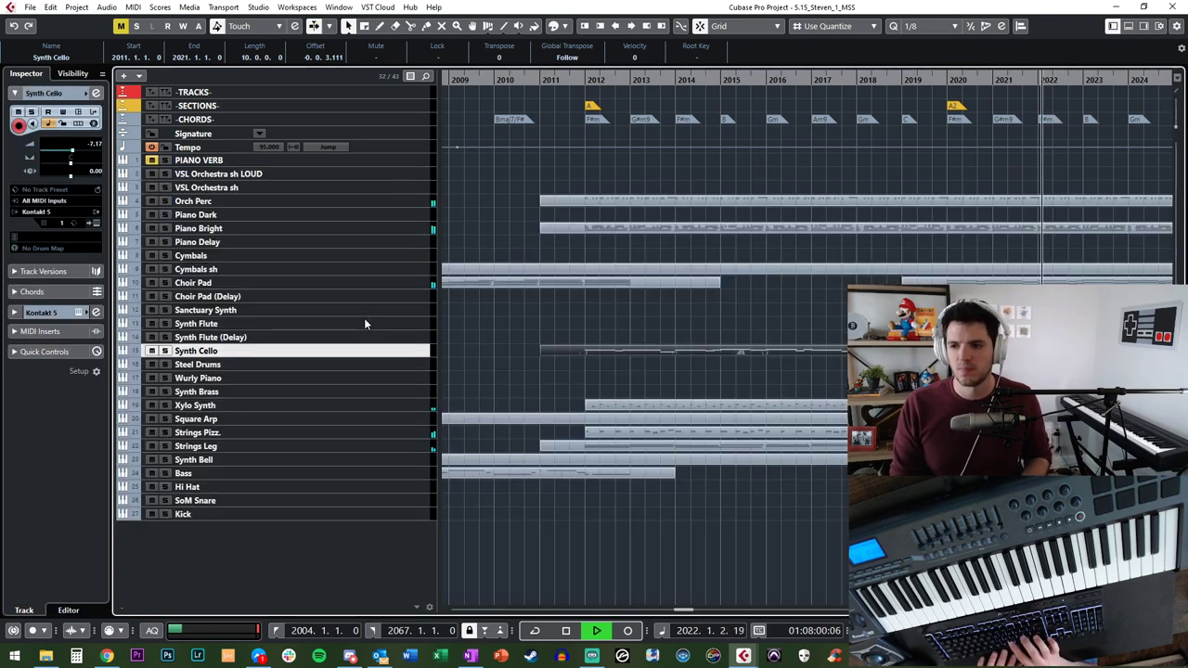
key(space)
key(KP_Subtract)
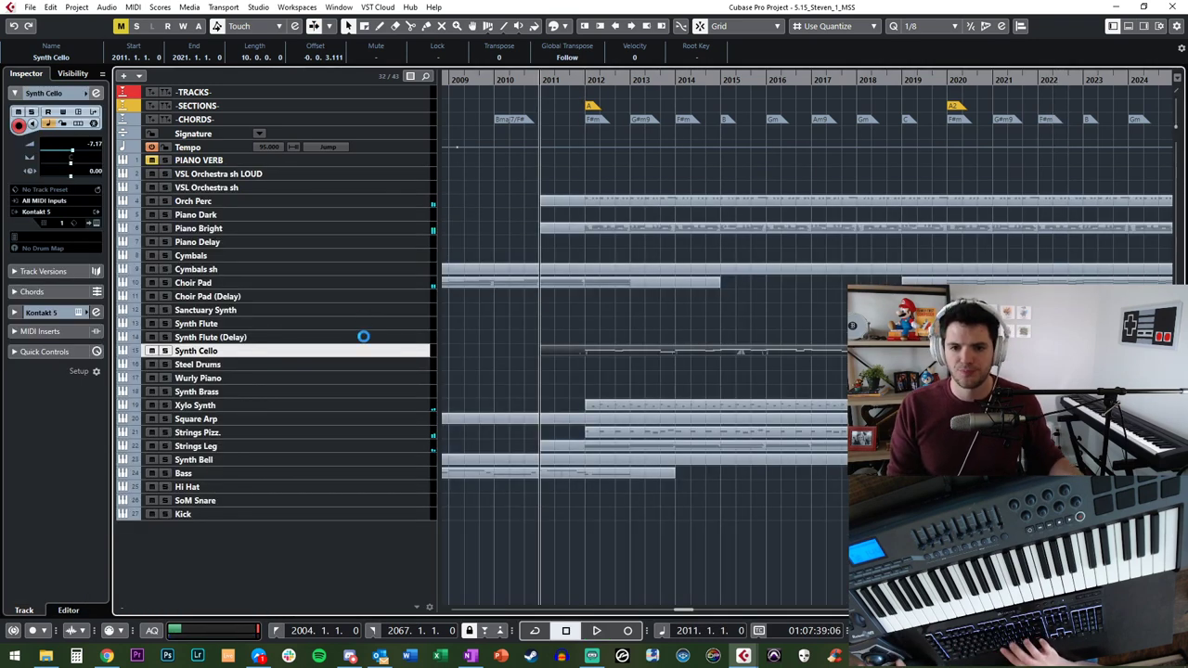
Step: Audition the Synth Bell track over playback from bar 2011
click(302, 457)
key(space)
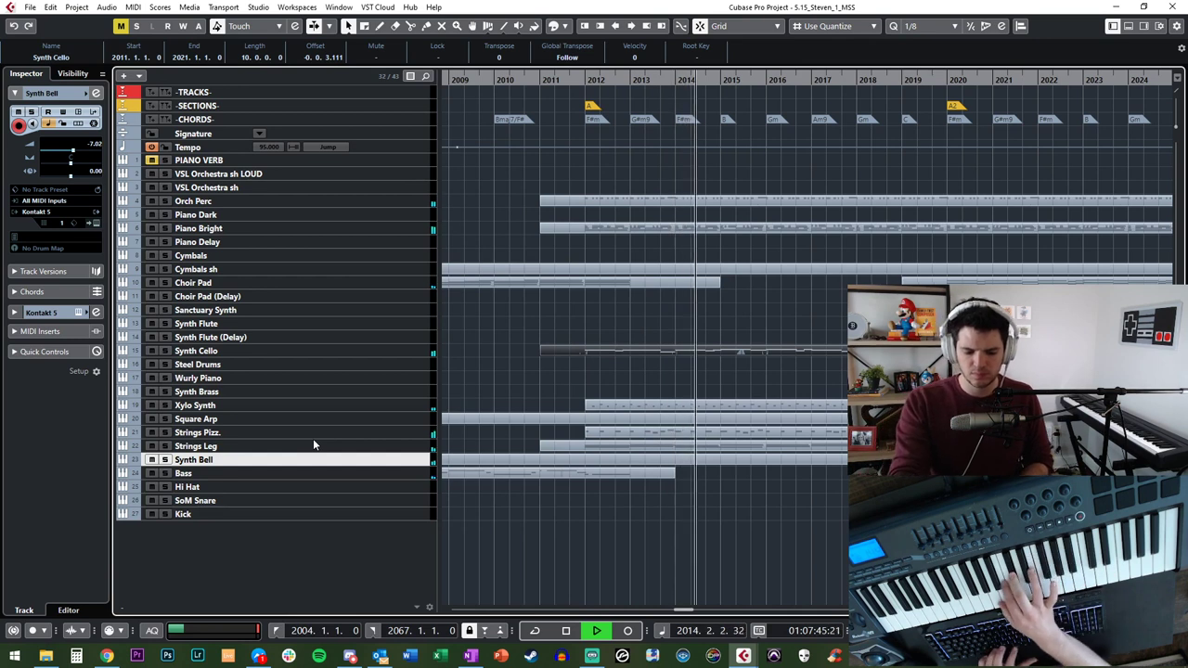
key(space)
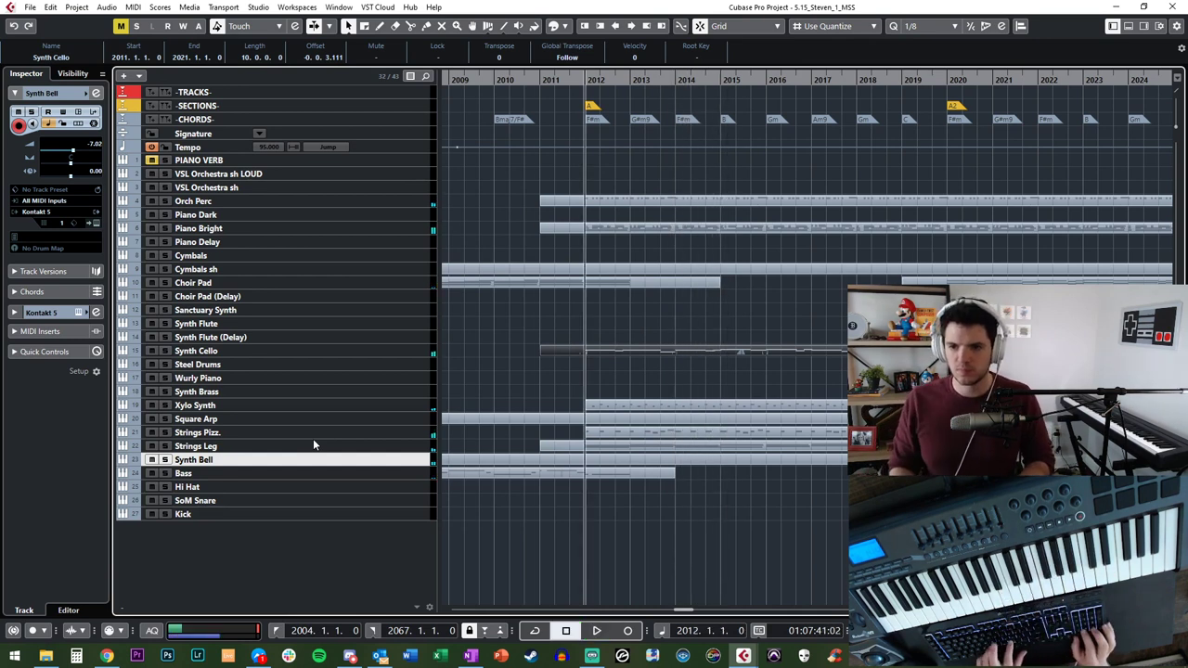
Step: Record a Synth Bell part from bar 2011 into bar 2020 and review its notes in the note editor
key(KP_Multiply)
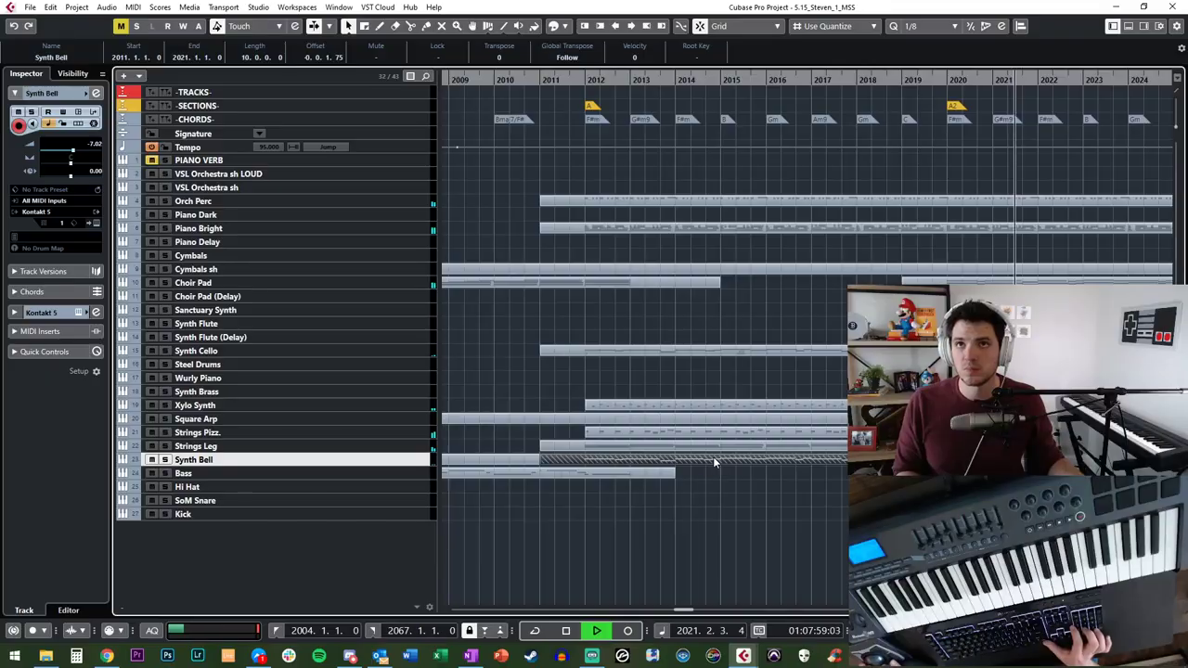
double_click(707, 464)
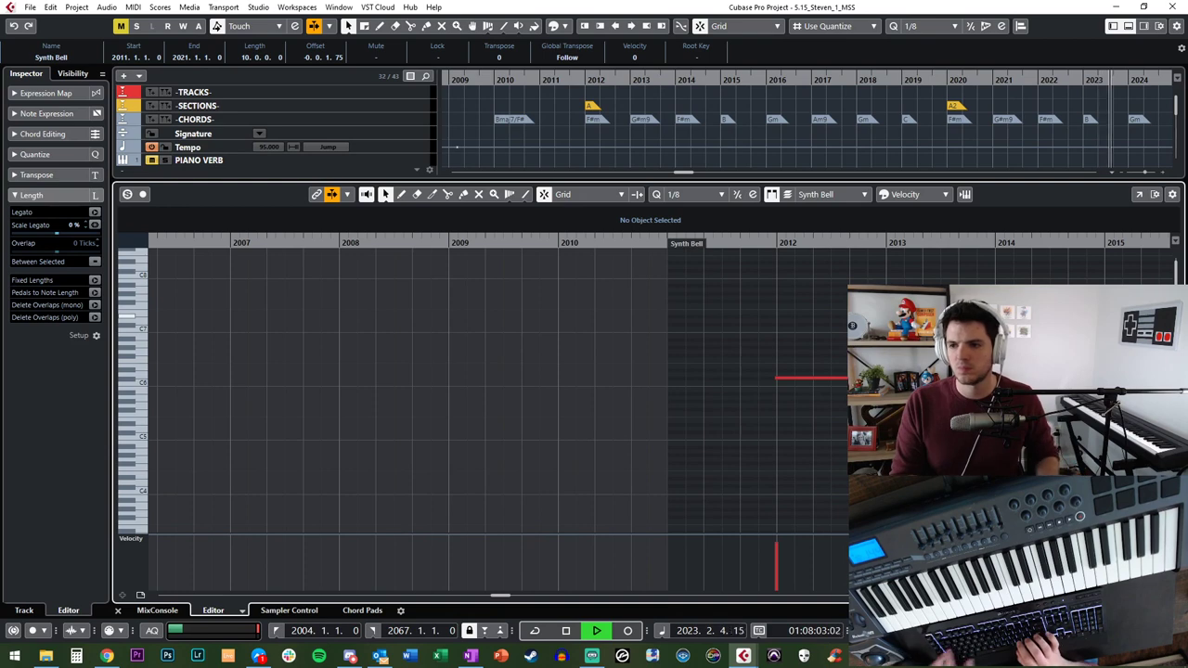
key(Return)
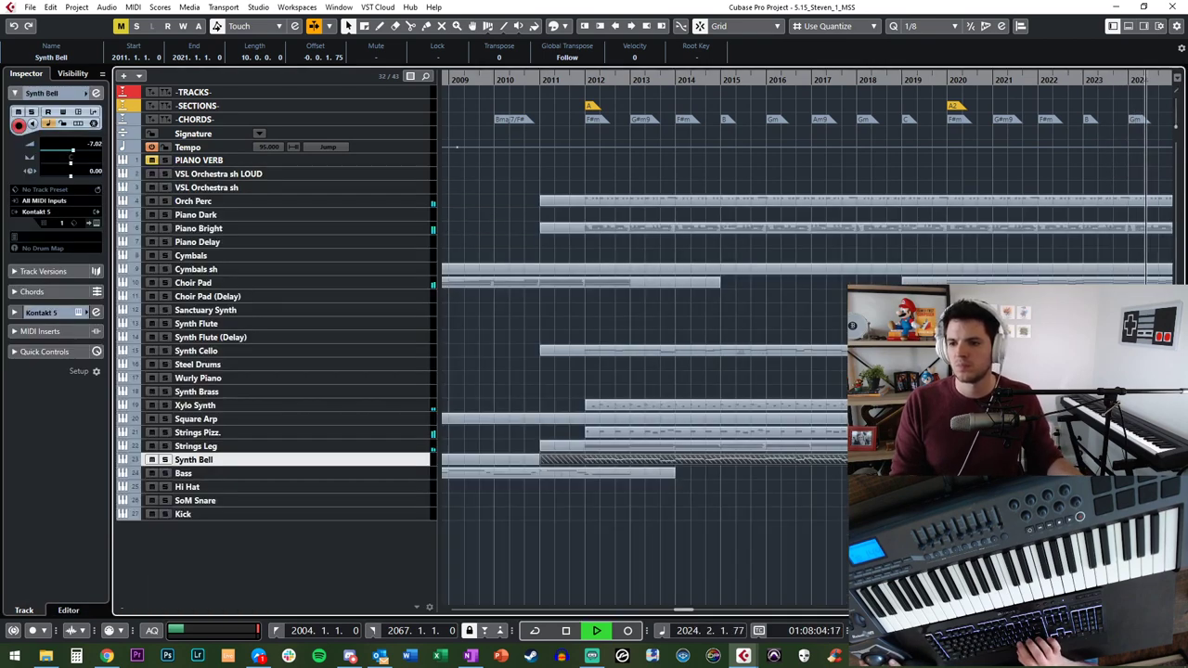
right_click(830, 380)
key(8)
key(1)
click(790, 456)
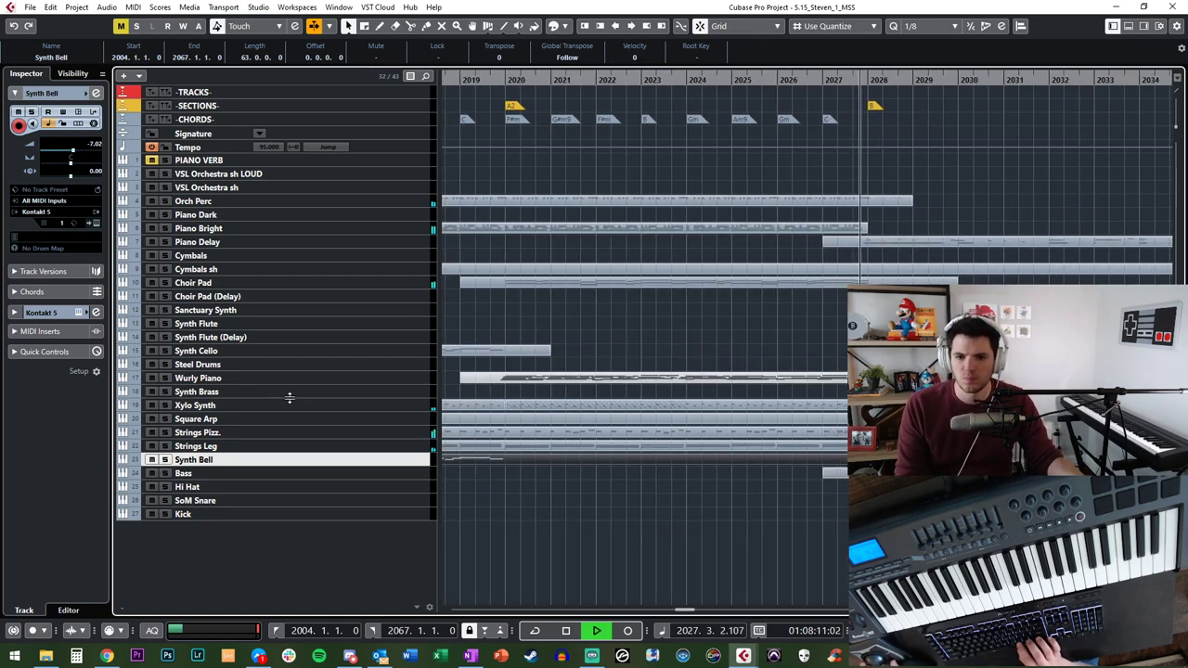
click(524, 366)
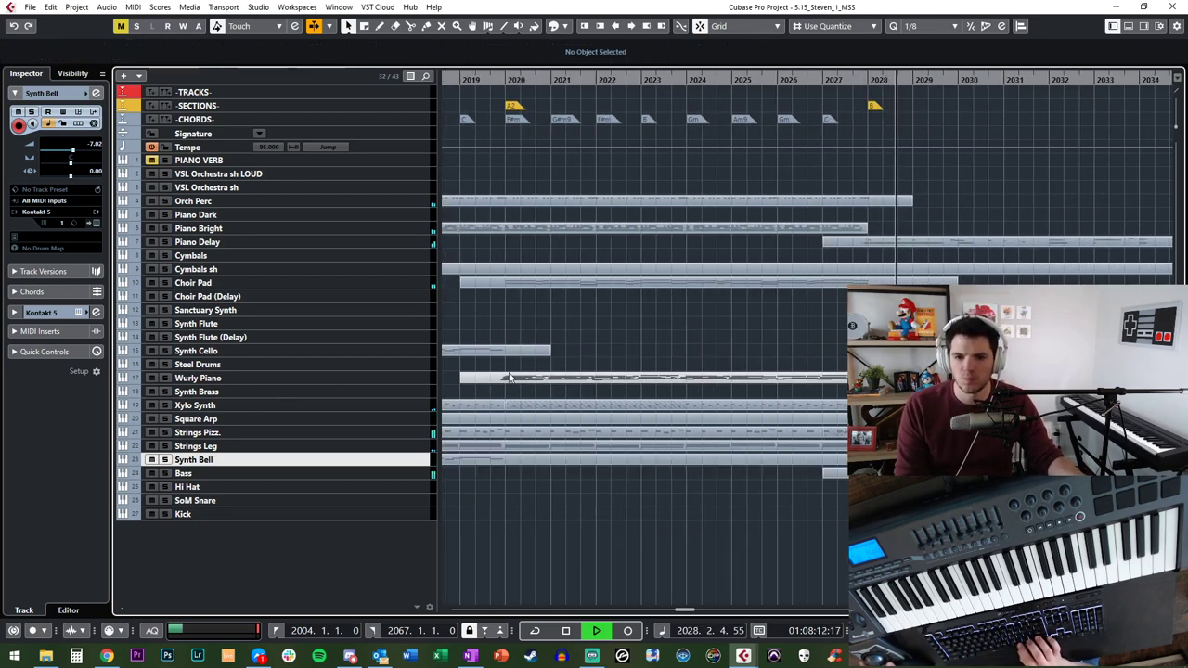
Step: Audition the Synth Brass and Synth Bell tracks over the playback following bar 2028
click(352, 394)
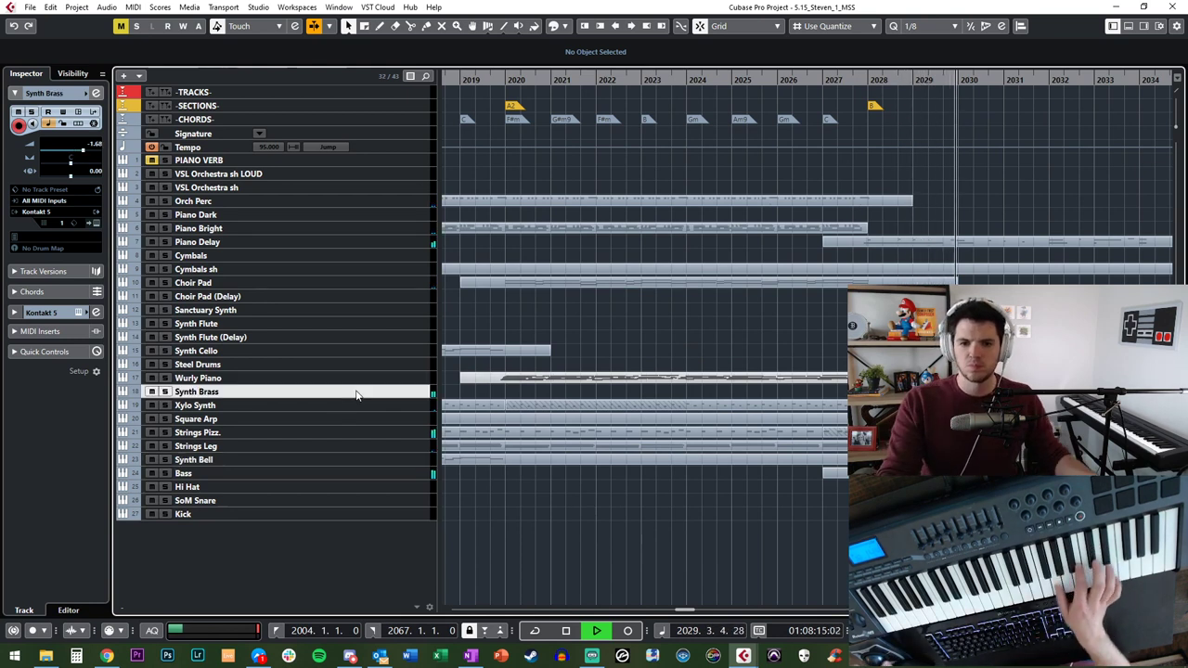
click(349, 460)
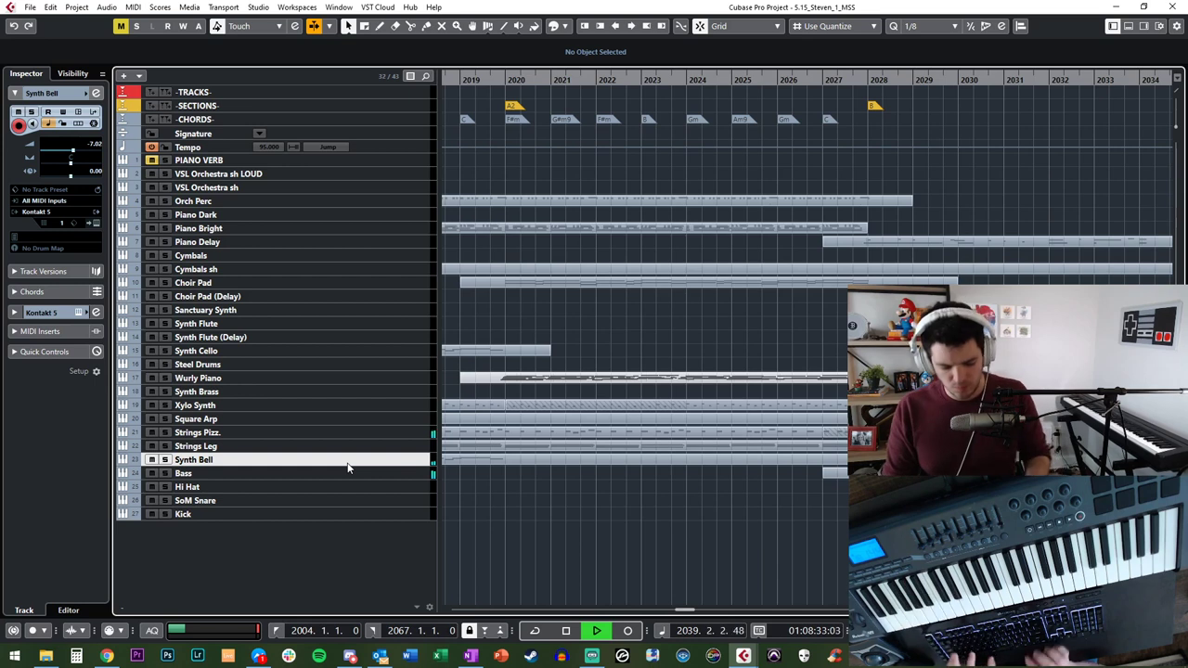
key(space)
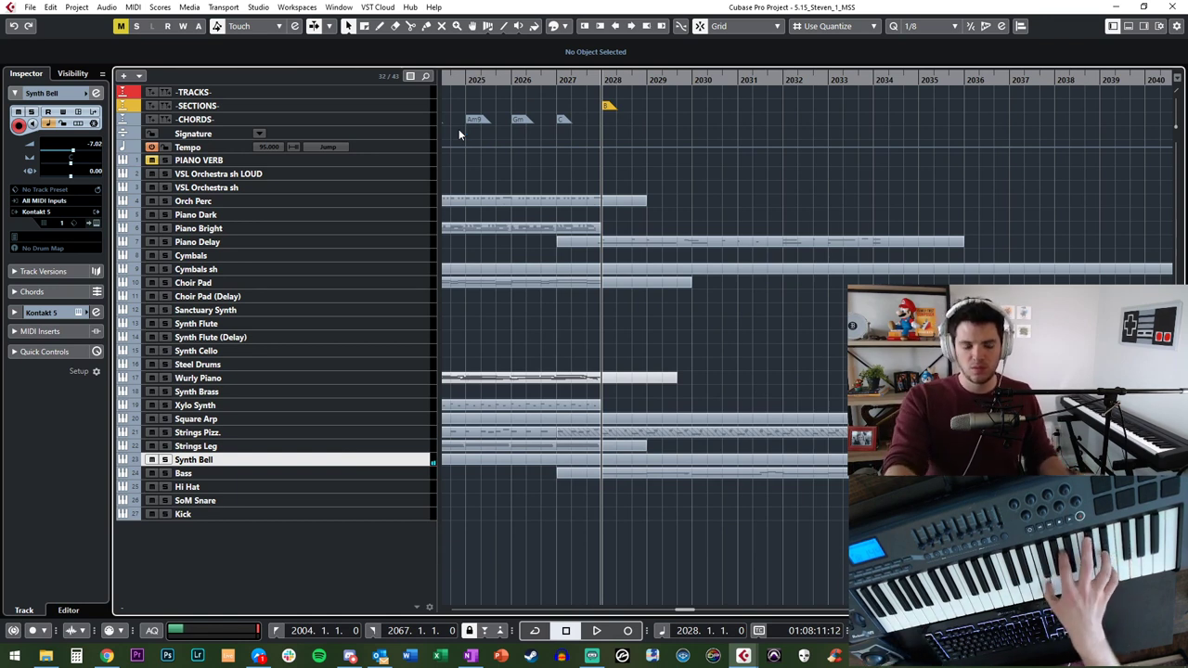
Step: Play section B from bar 2028, try its chords on the Piano Delay track and return to bar 2028
key(space)
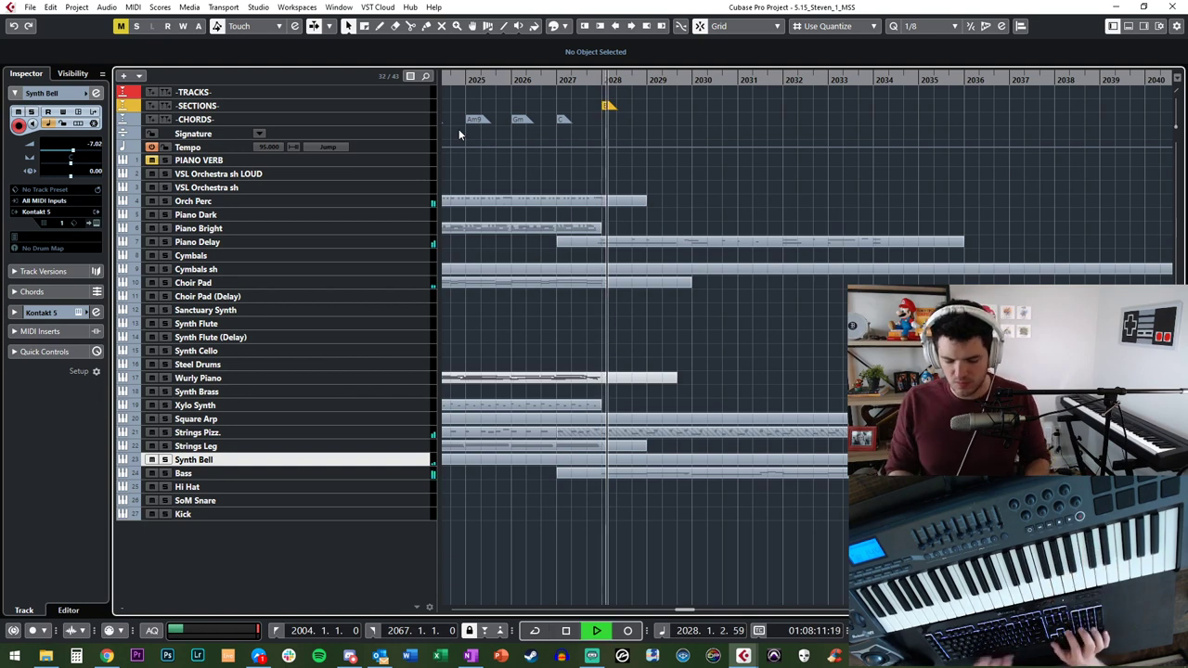
click(348, 241)
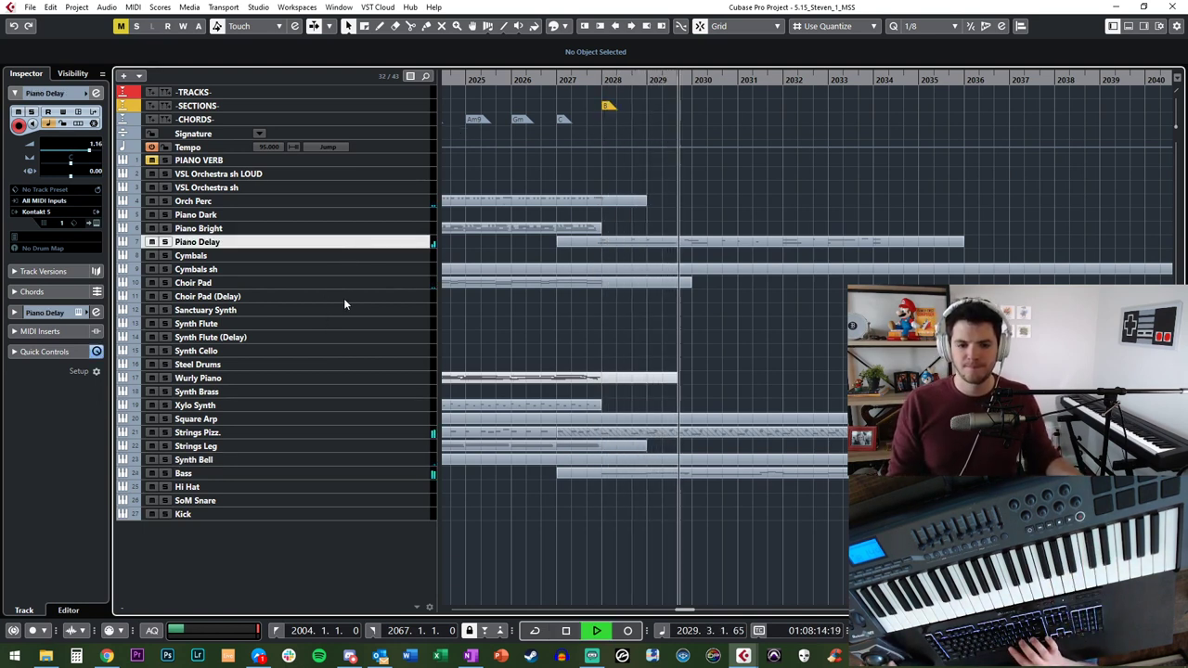
key(space)
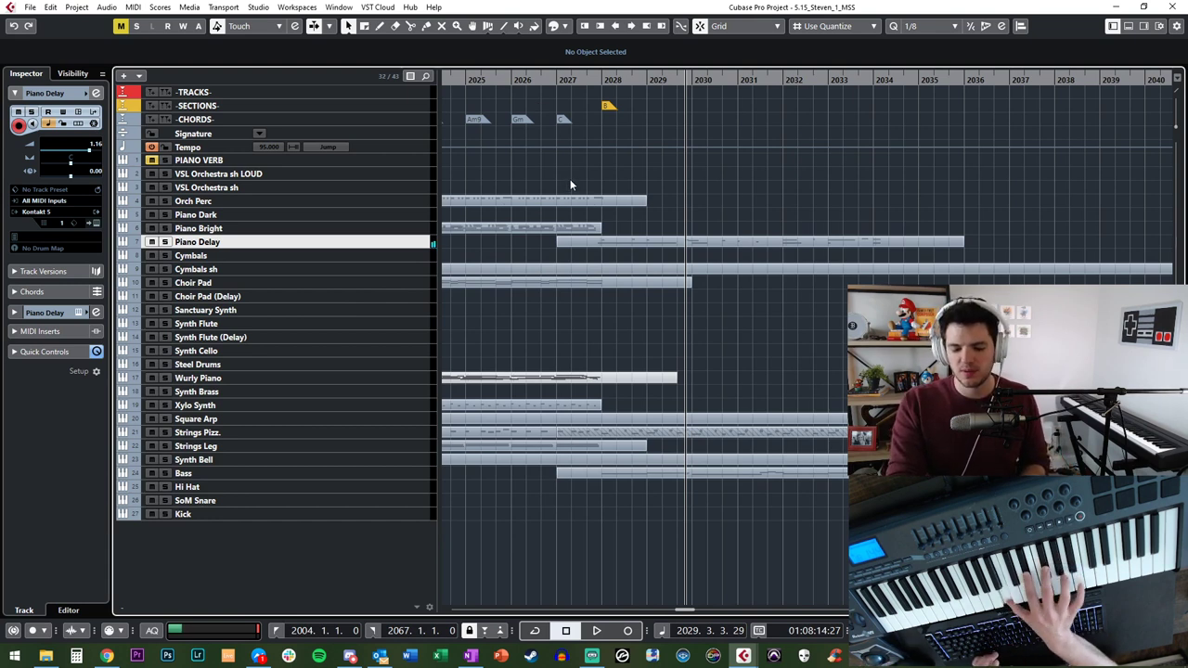
key(KP_Subtract)
key(KP_Subtract)
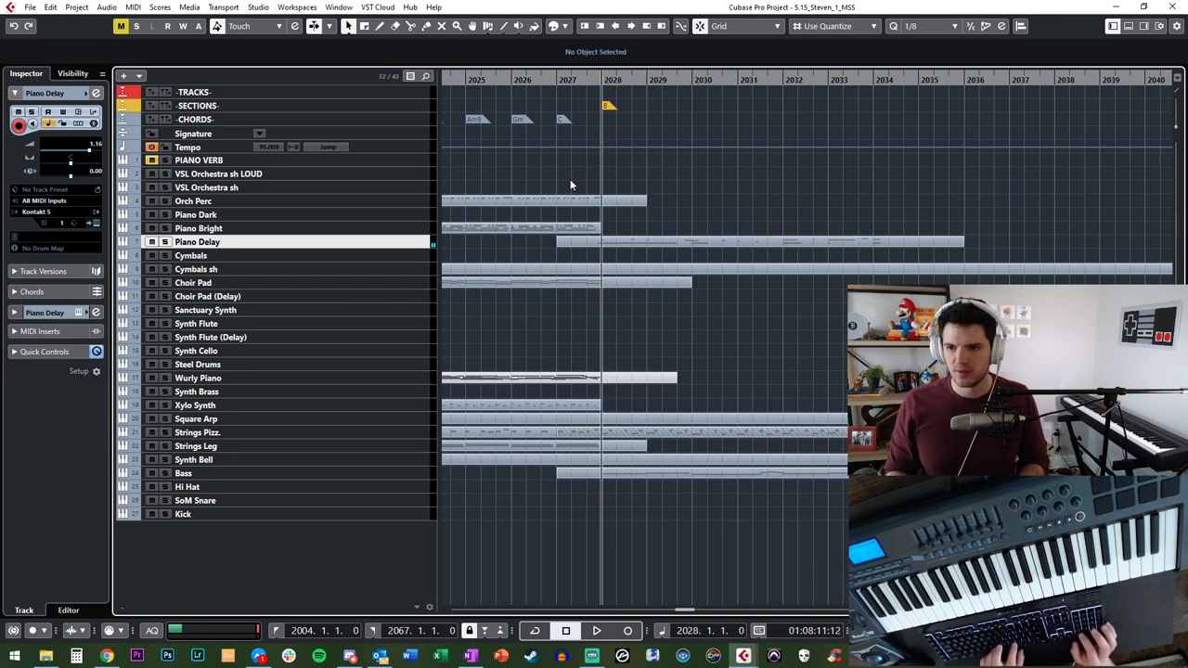
Step: Add a marker labelled G#min at bar 2028 on the -CHORDS- track
click(374, 133)
click(361, 105)
click(361, 120)
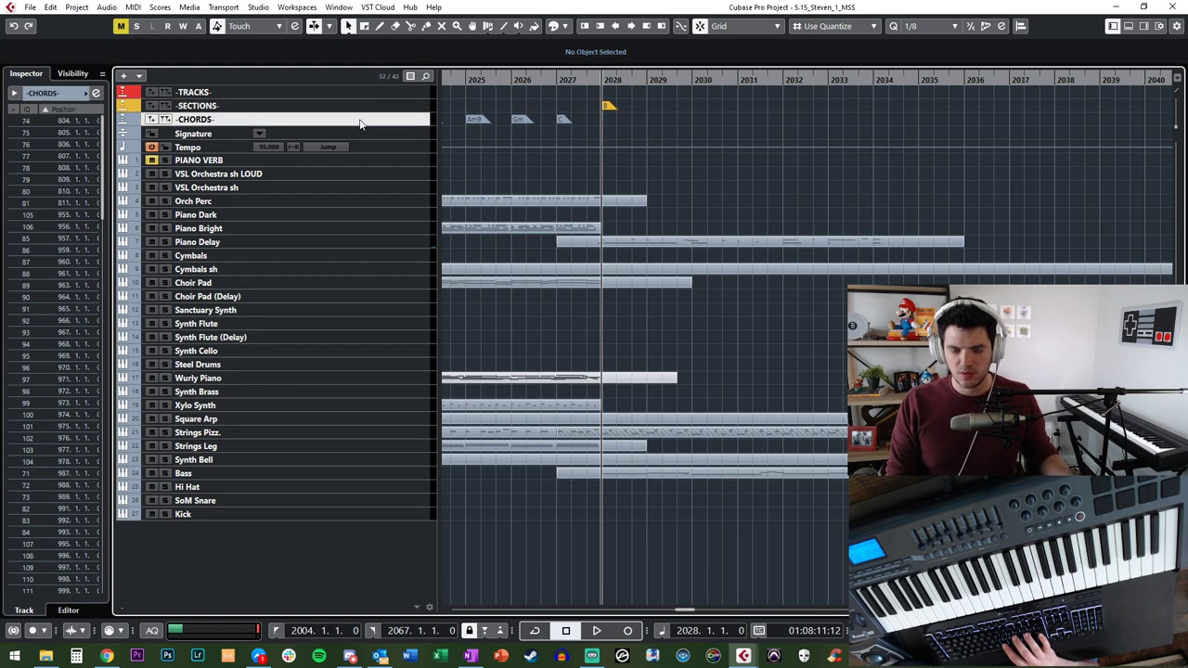
key(Insert)
key(ctrl+m)
text(G#m)
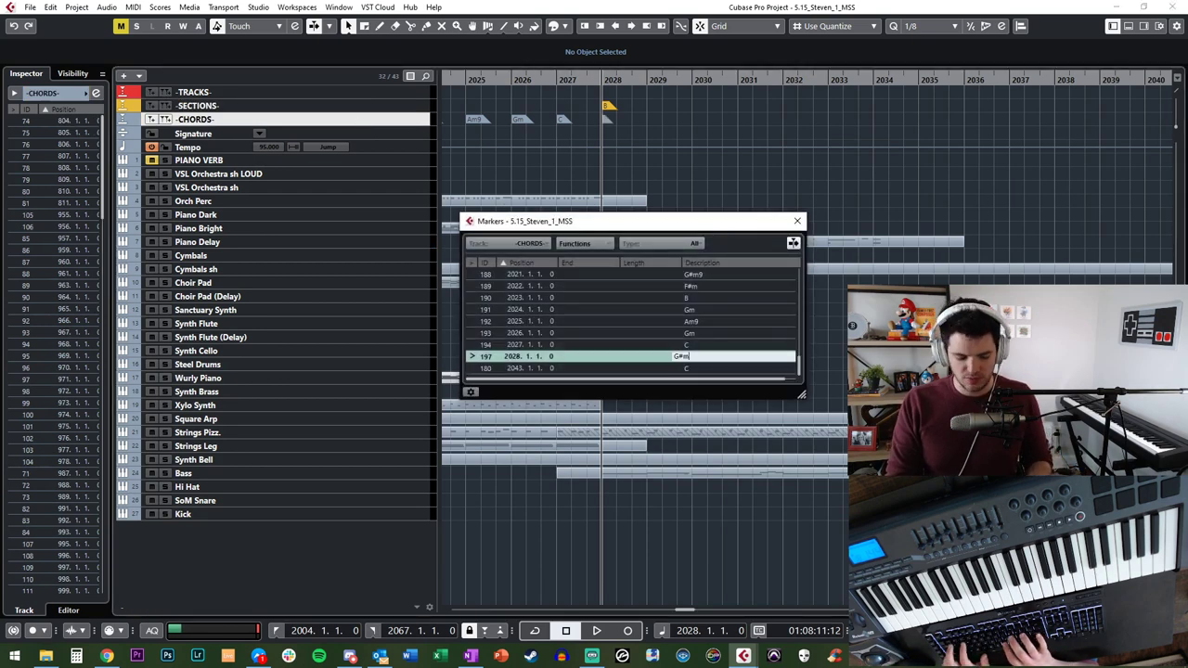
text(in)
key(Return)
Step: Add a chord marker labelled BM7/A# at bar 2029
key(KP_Add)
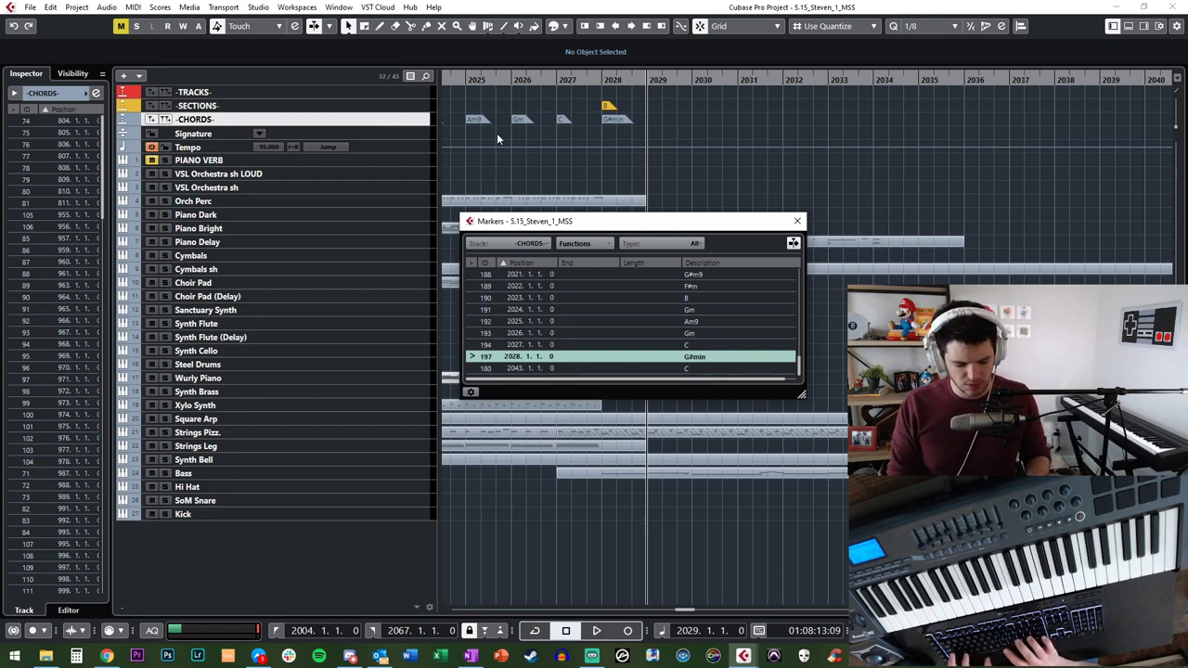
key(Insert)
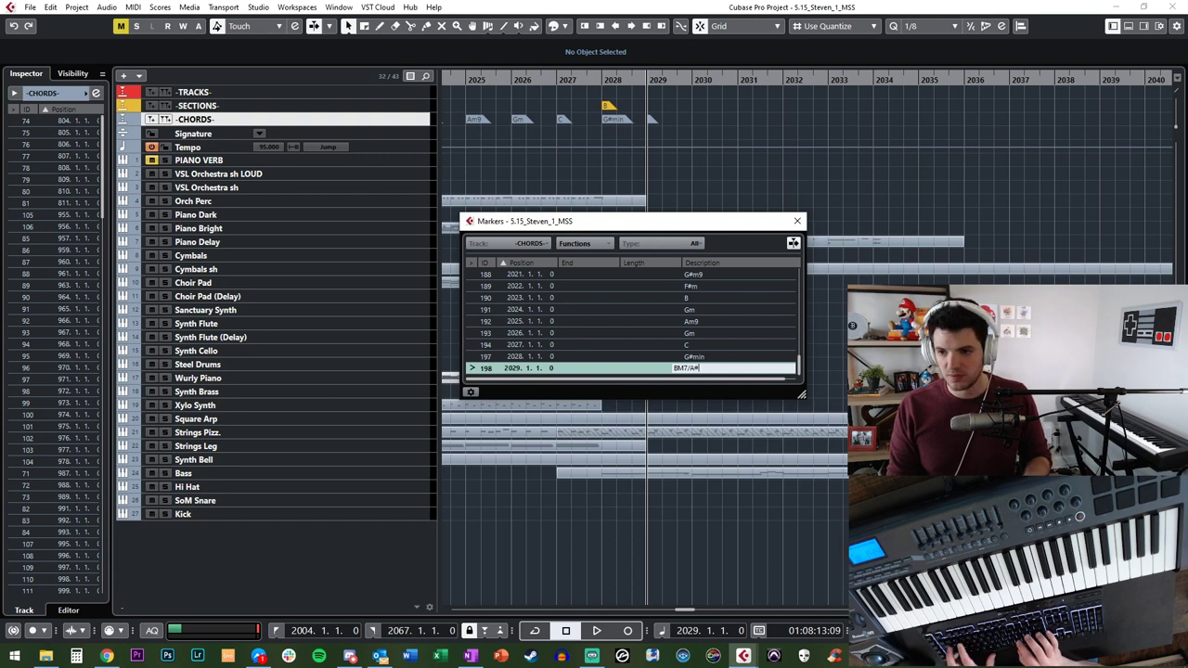
text(BM7/A#)
key(Return)
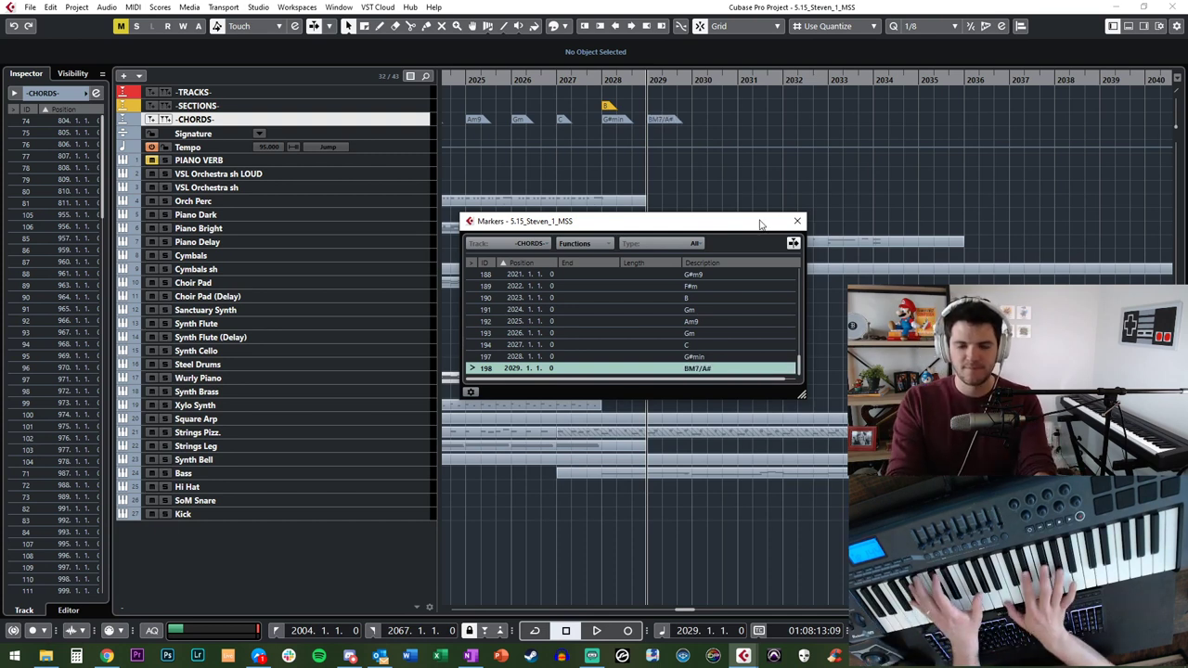
Step: Try the next chord on the Piano Dark track and add a chord marker labelled B/F# at bar 2030
click(360, 216)
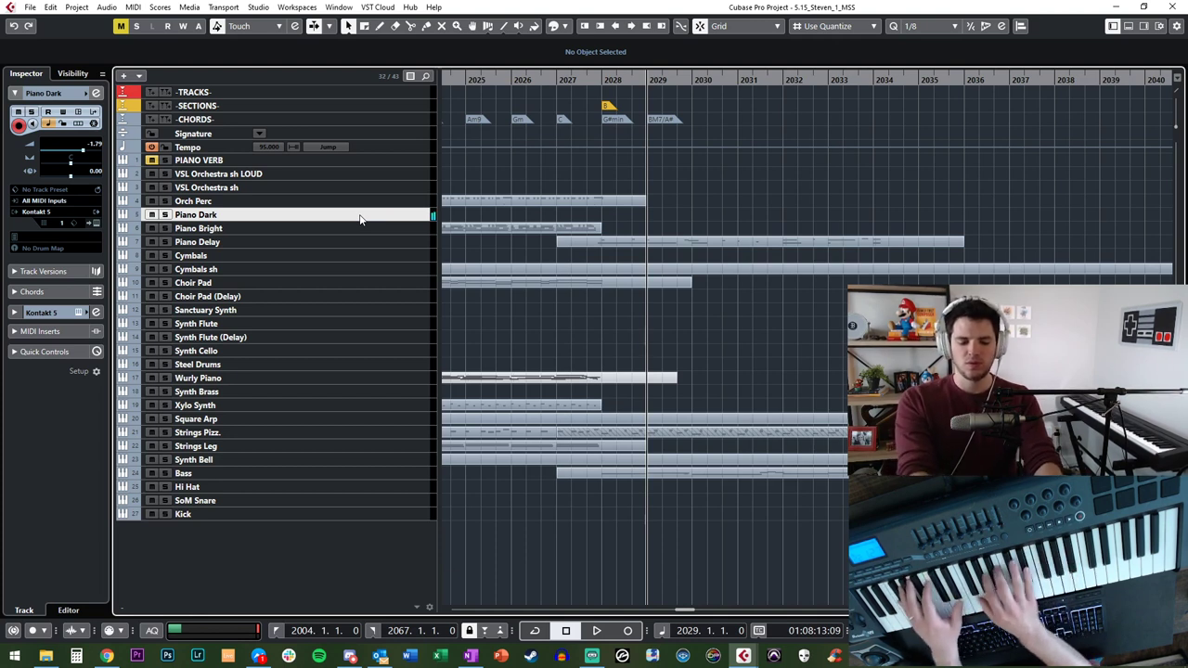
key(KP_Add)
key(KP_Add)
key(KP_Subtract)
key(Insert)
text(B/F#)
key(Return)
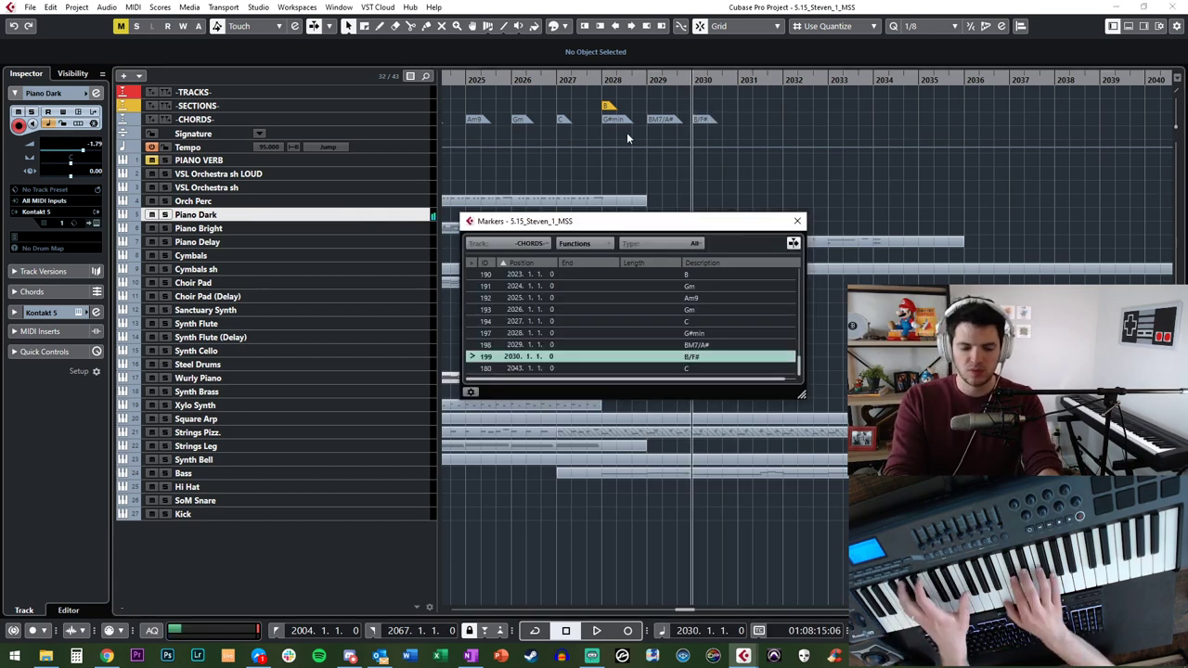
Step: Play back bars 2029 to 2031 with the marker list moved aside and try the bar 2031 chord on Piano Dark
key(space)
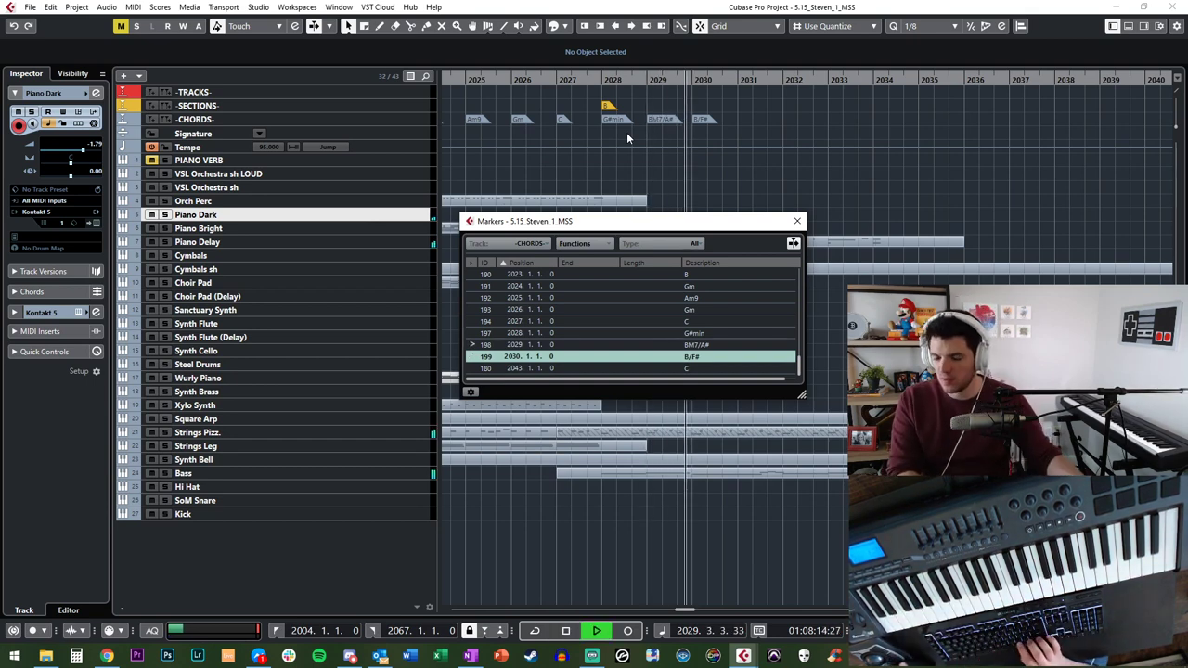
drag(638, 228, 391, 255)
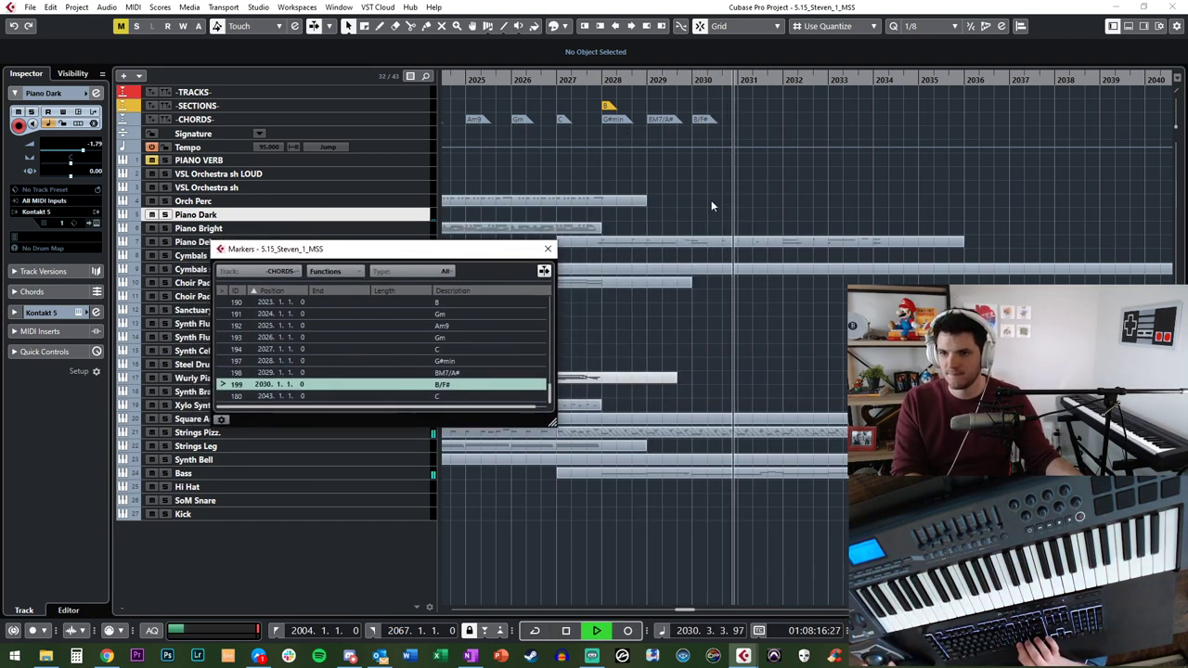
key(space)
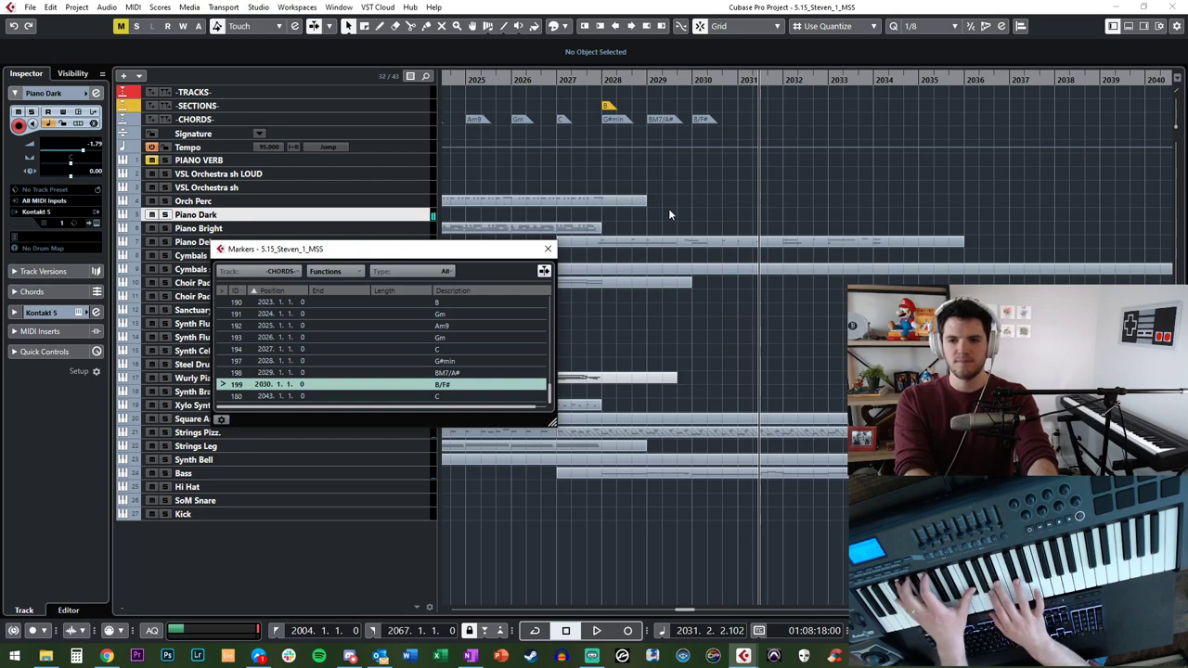
key(KP_Subtract)
key(space)
key(space)
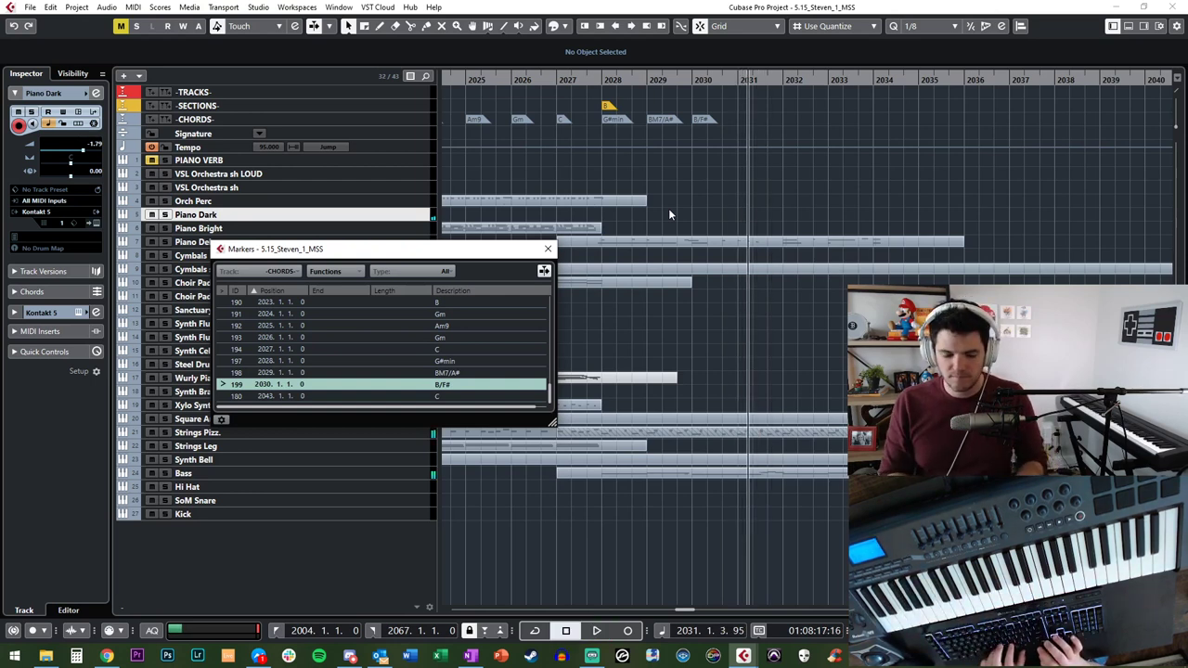
key(space)
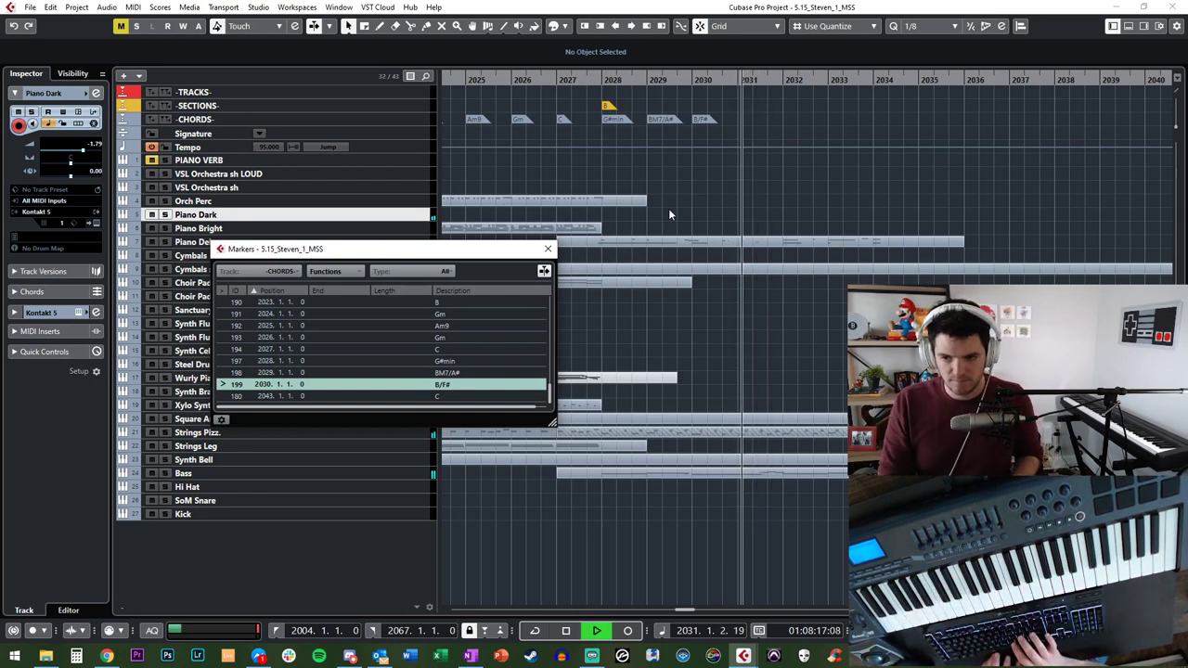
key(space)
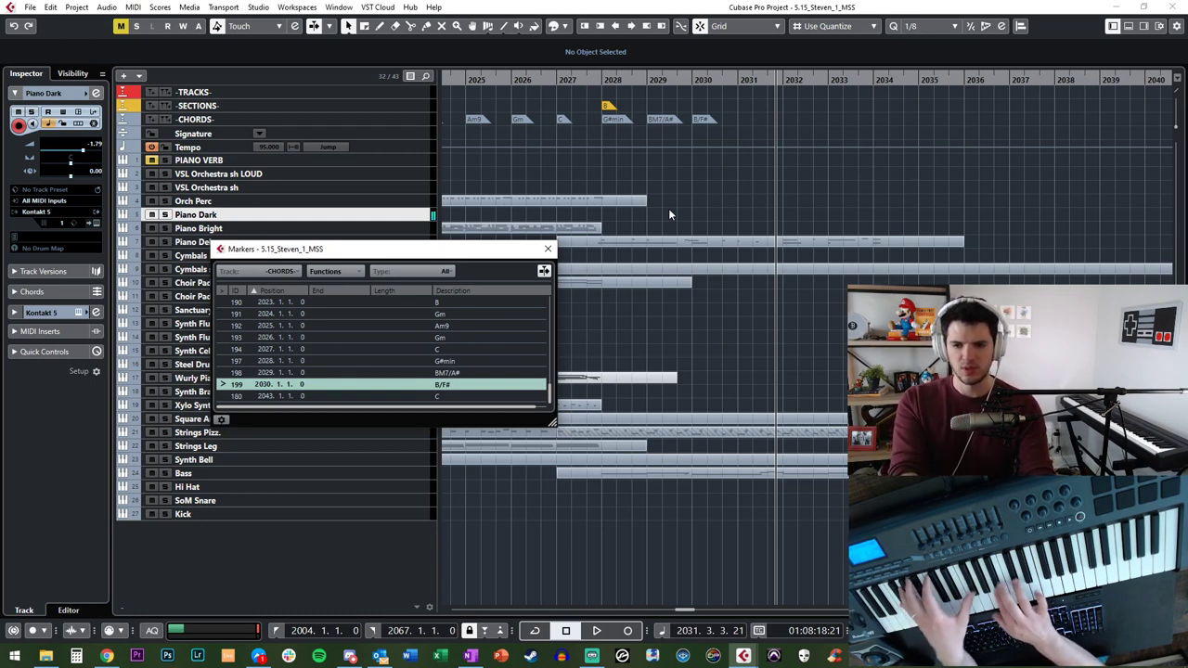
Step: Return to bar 2031 and add a chord marker labelled F#sus there
key(KP_Add)
key(KP_Subtract)
key(KP_Subtract)
key(KP_Add)
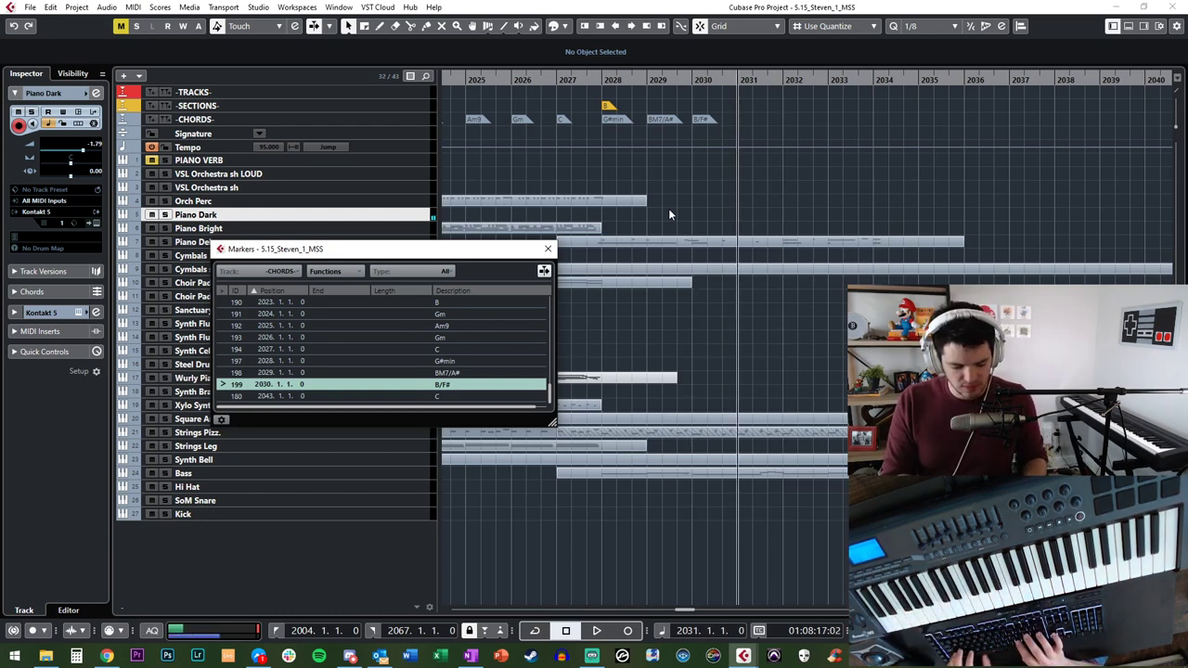
key(Insert)
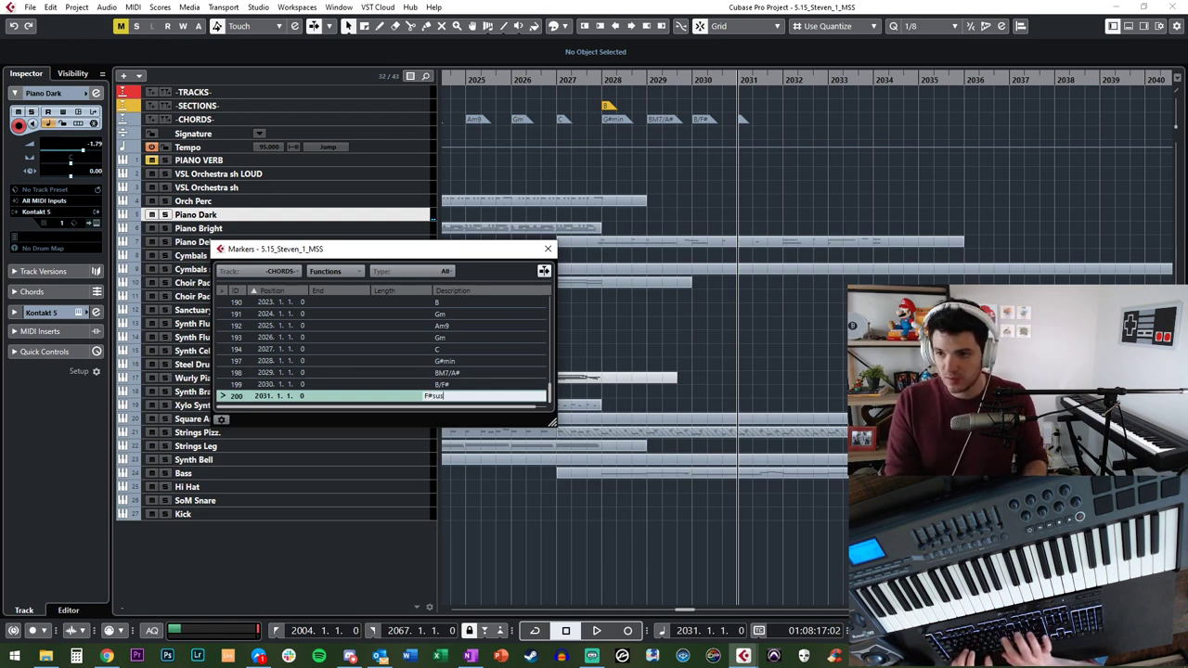
key(Return)
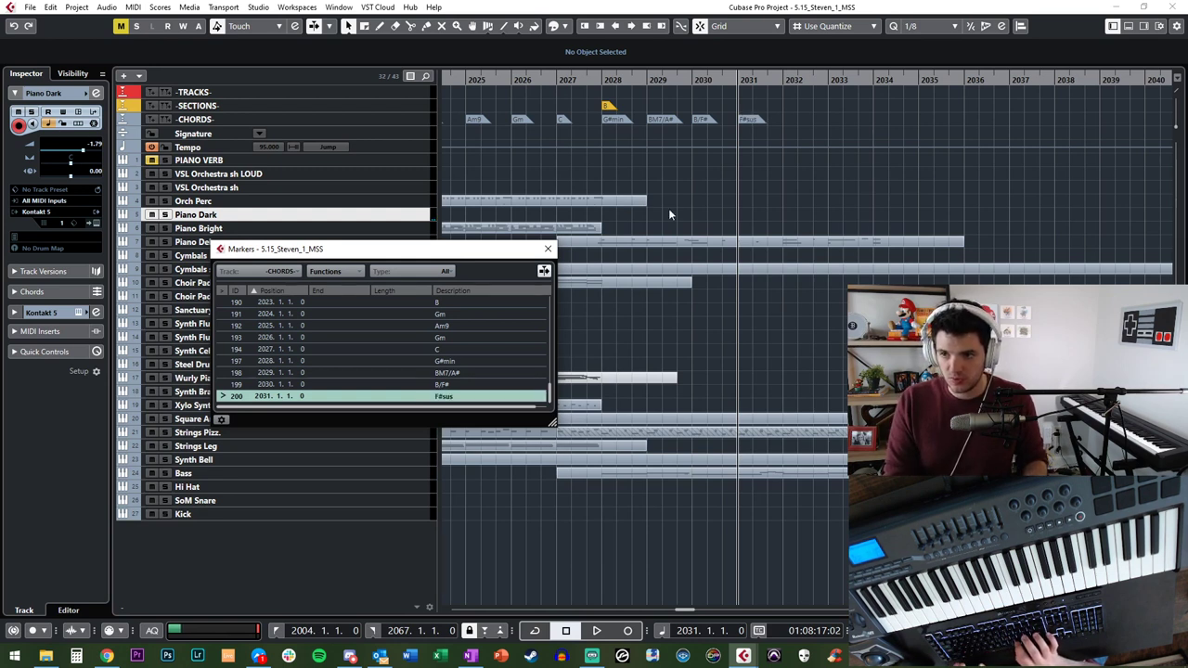
Step: Replay bar 2031, relabel its chord marker as F# and close the marker list
key(space)
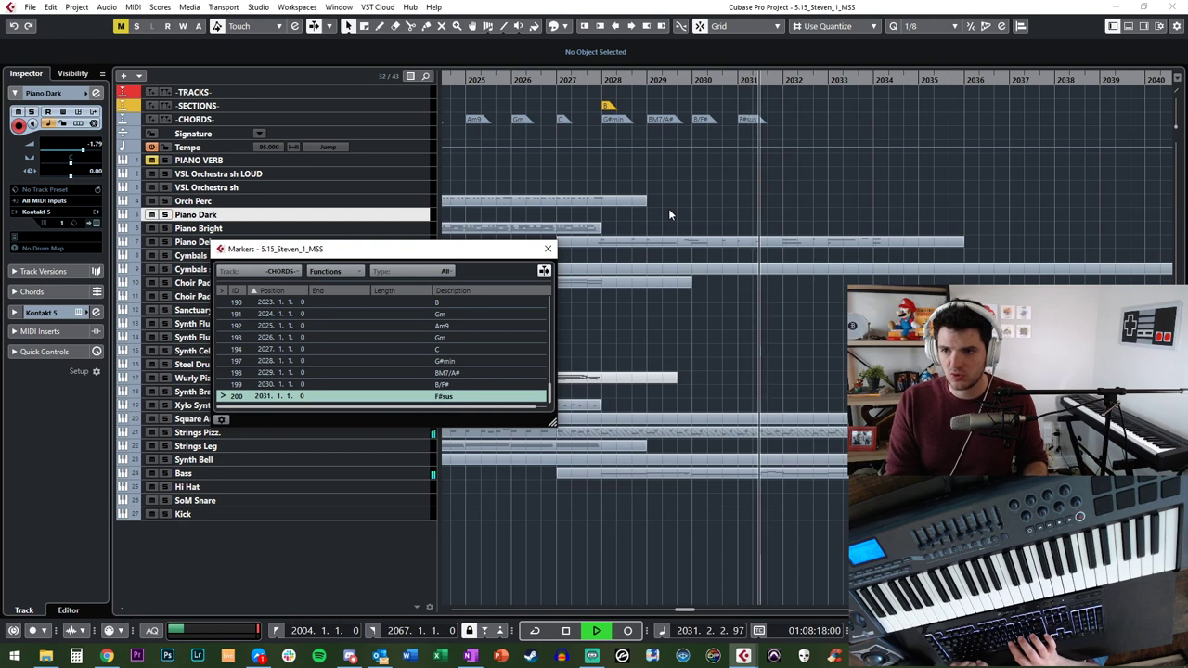
key(space)
key(space)
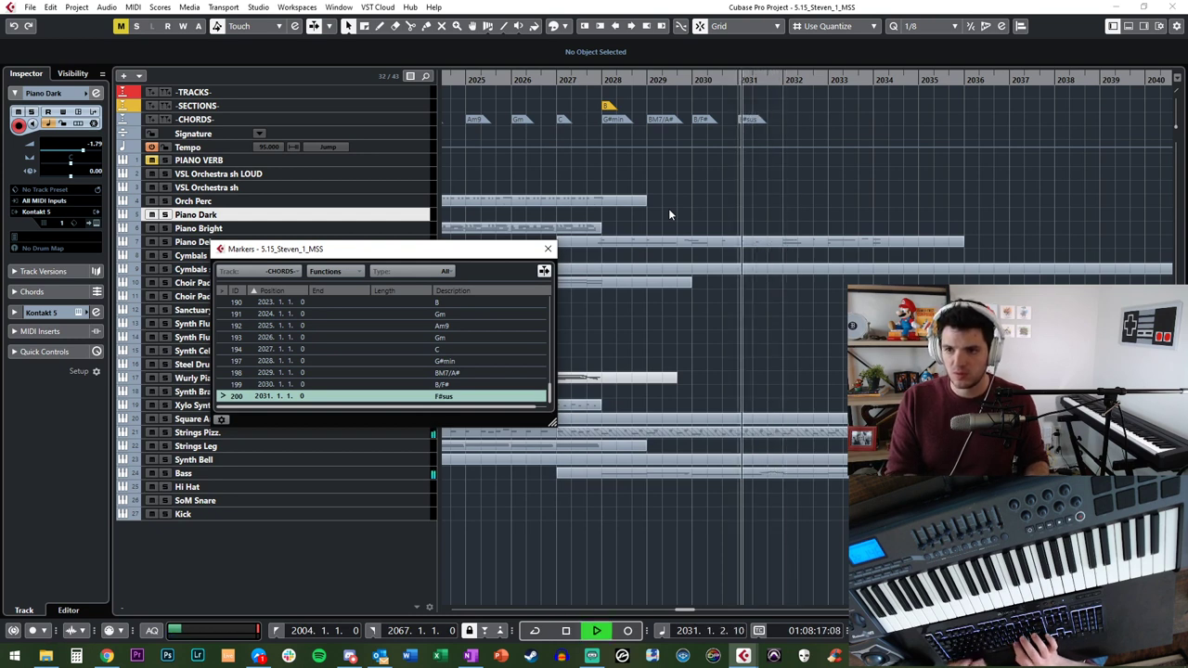
key(space)
click(445, 396)
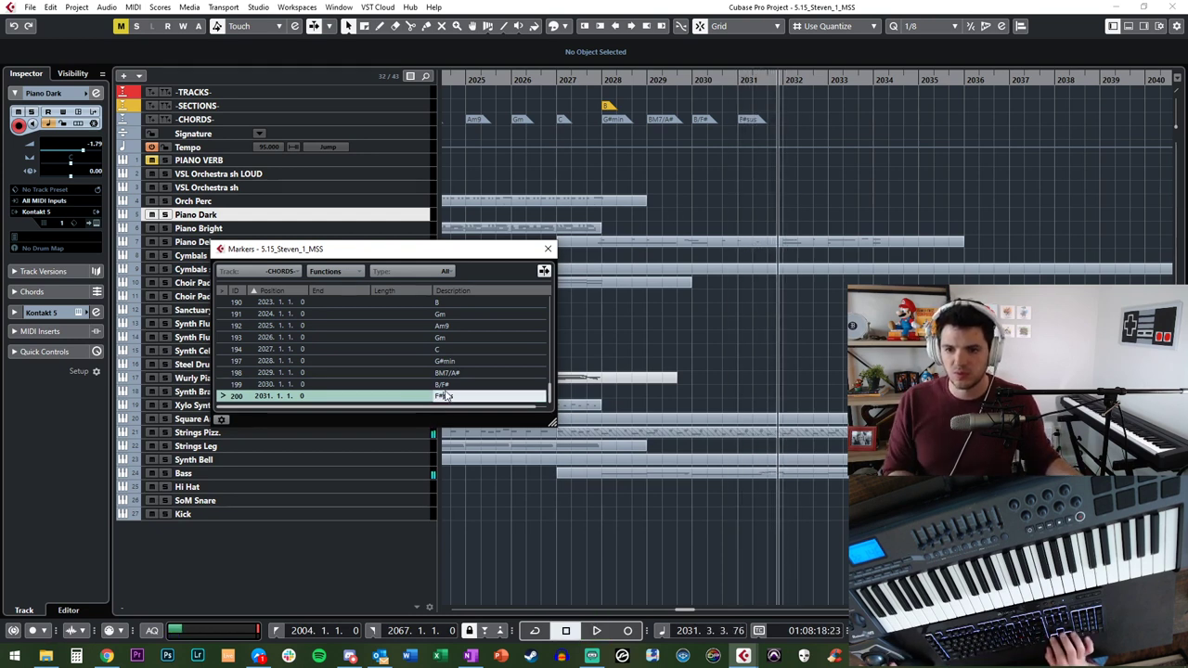
text(#)
key(Return)
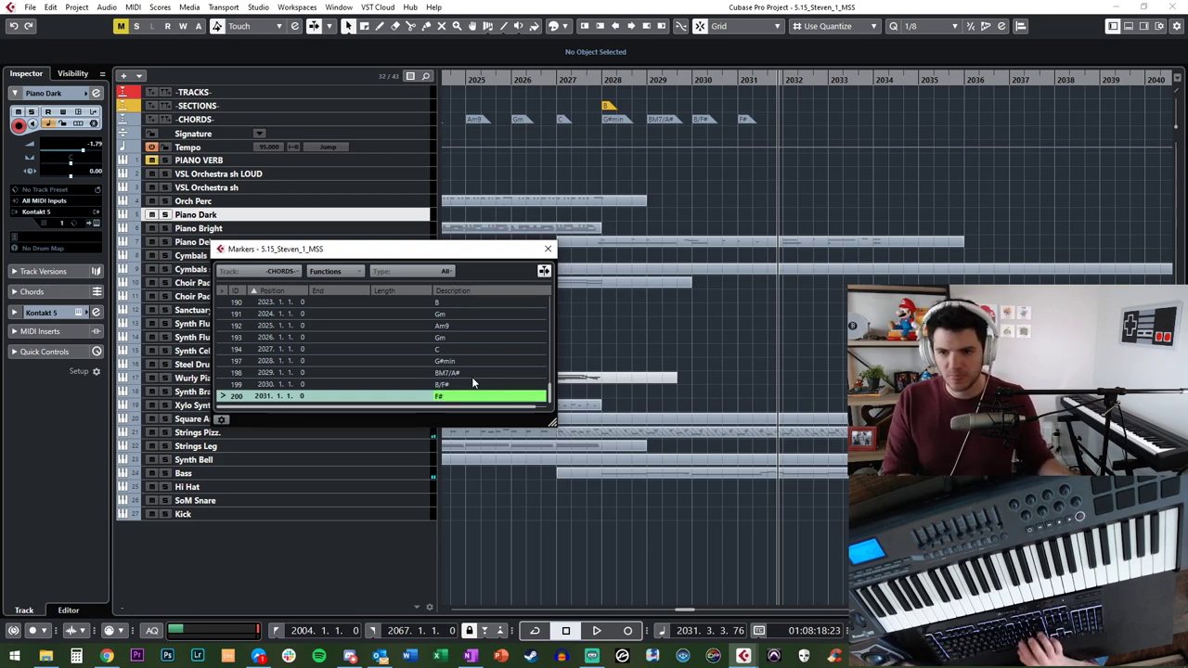
click(549, 246)
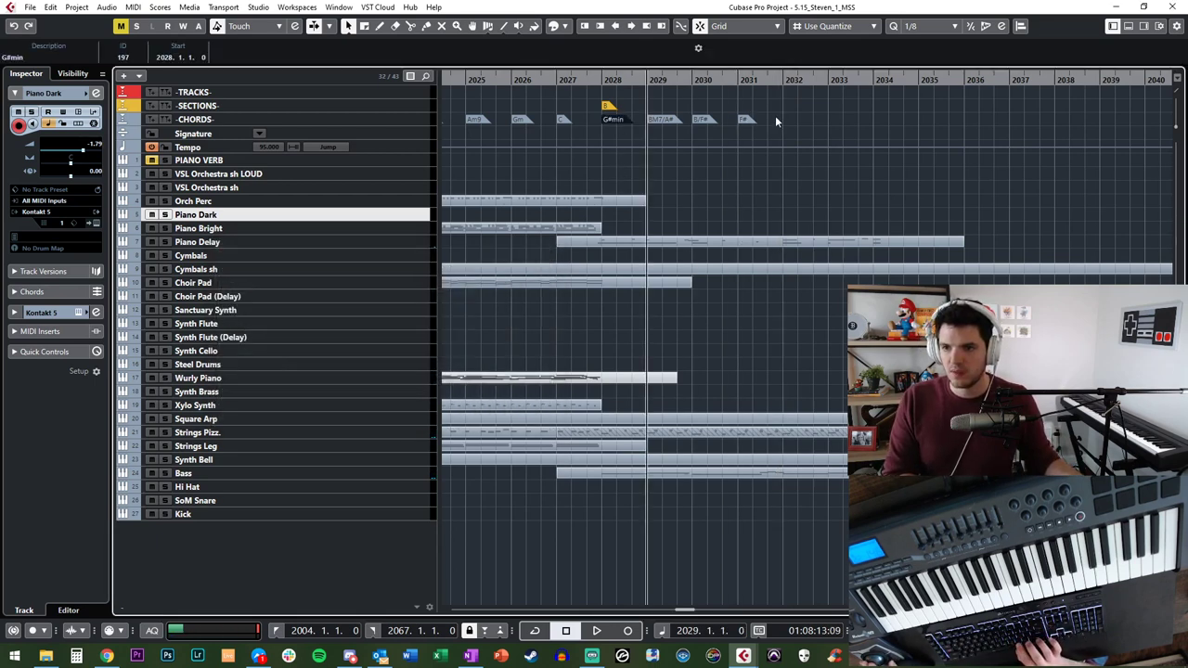
Step: Copy the four chord markers from bars 2028–2031 to bars 2032–2035 and play through the copied section
drag(612, 121, 605, 120)
drag(619, 121, 800, 121)
key(space)
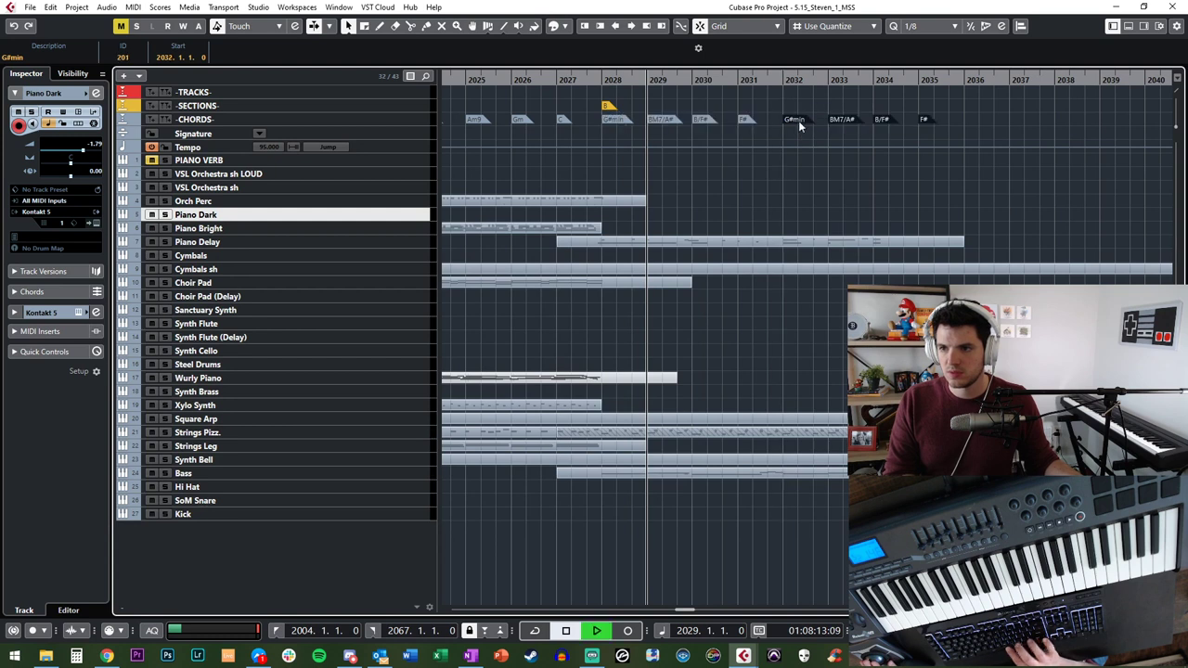
key(KP_Add)
key(KP_Add)
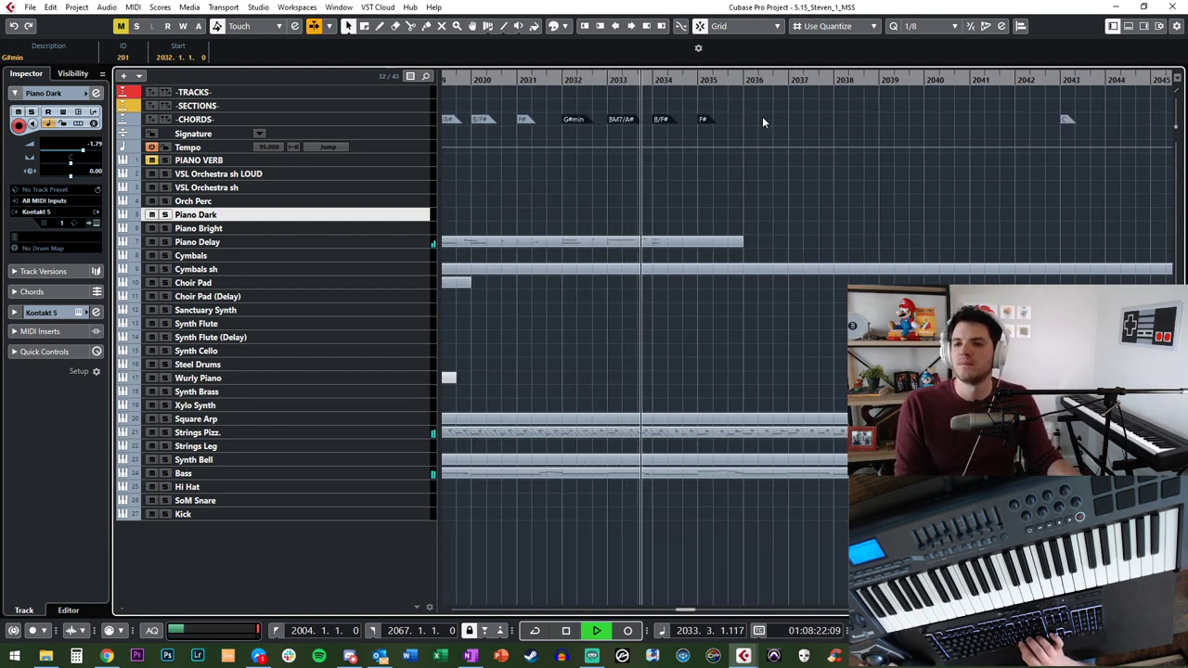
key(space)
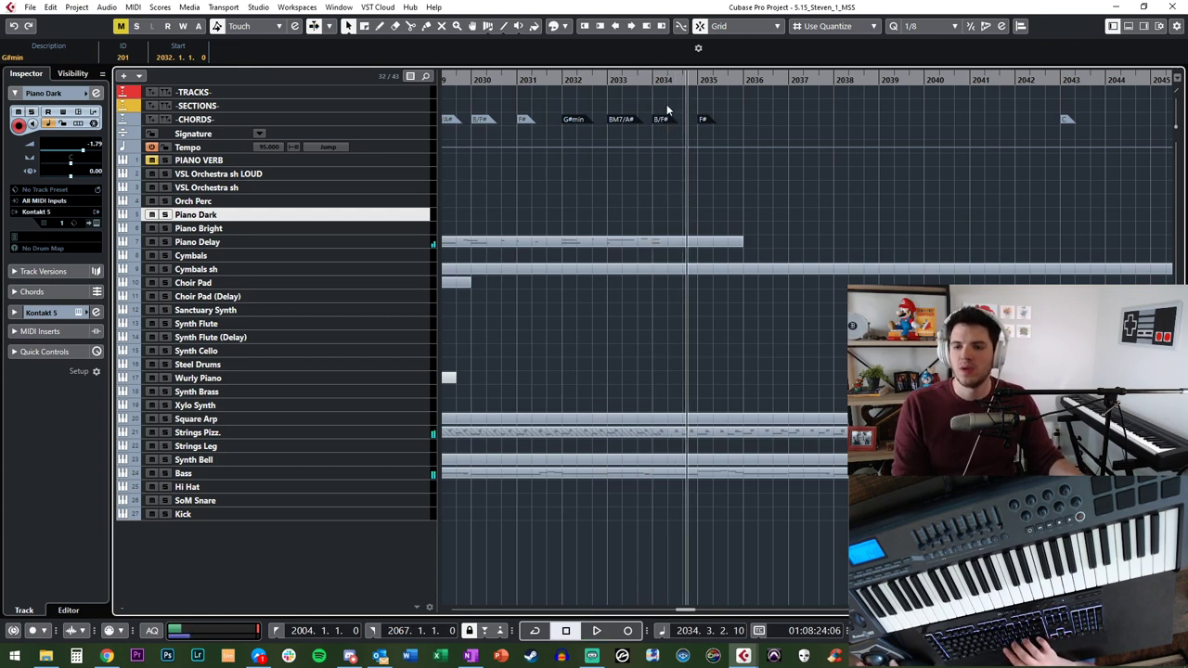
Step: Try chords on Piano Dark over playback into bar 2035 and relabel the bar 2035 marker as Fm7
click(666, 105)
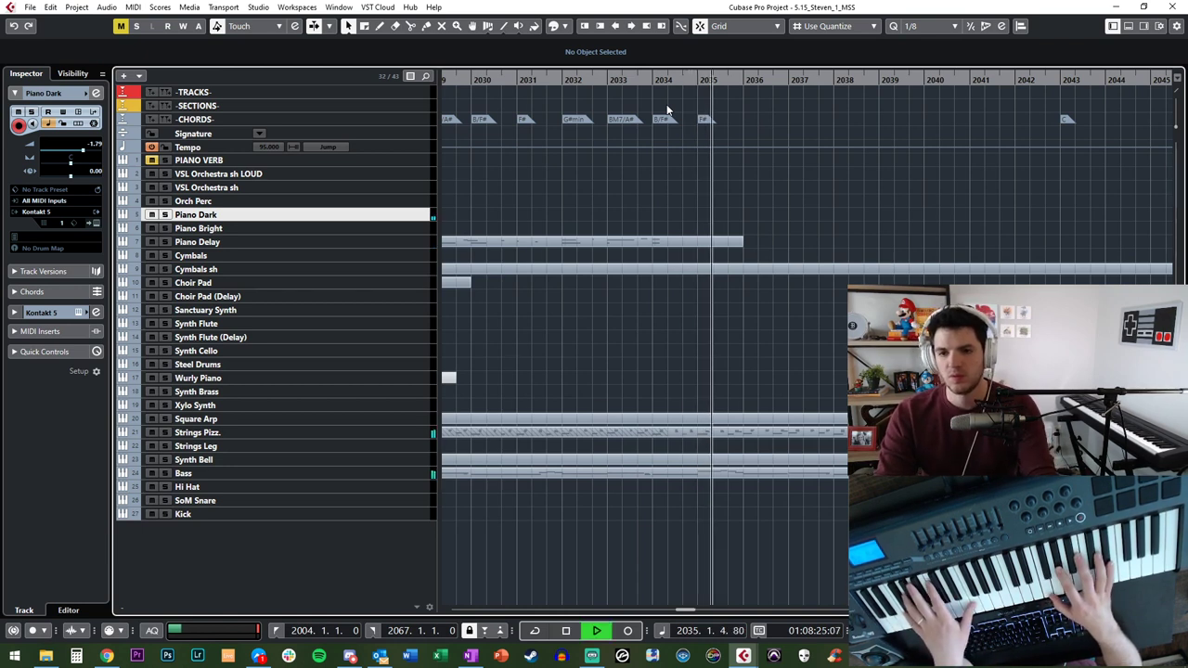
key(space)
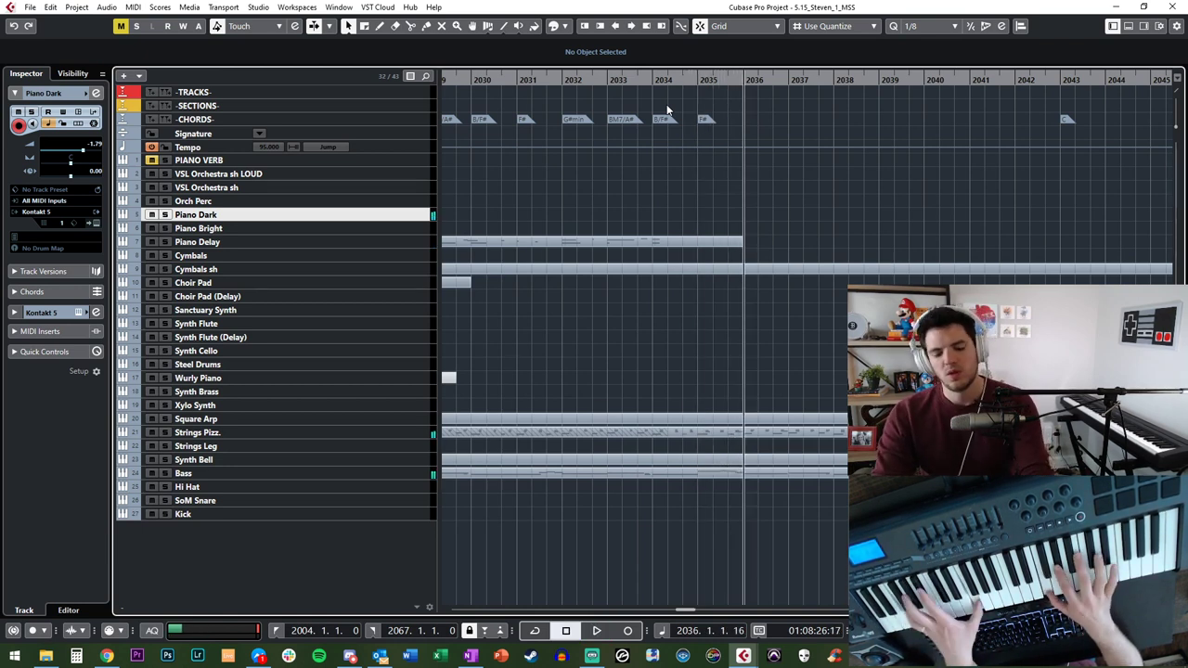
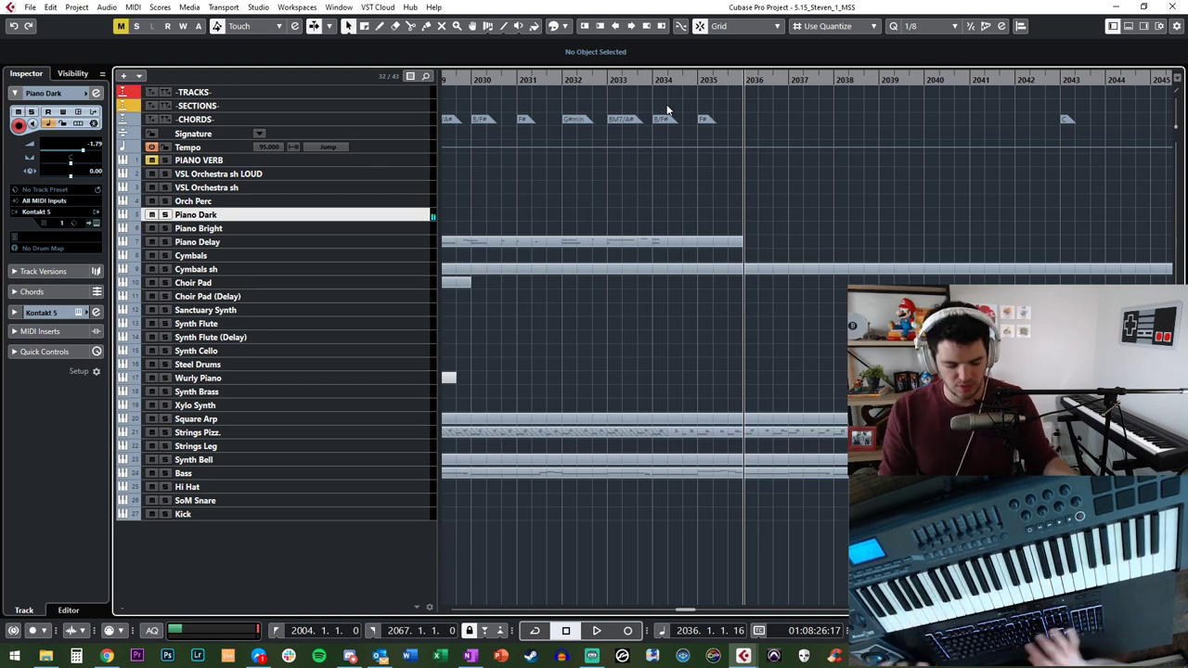
key(KP_Subtract)
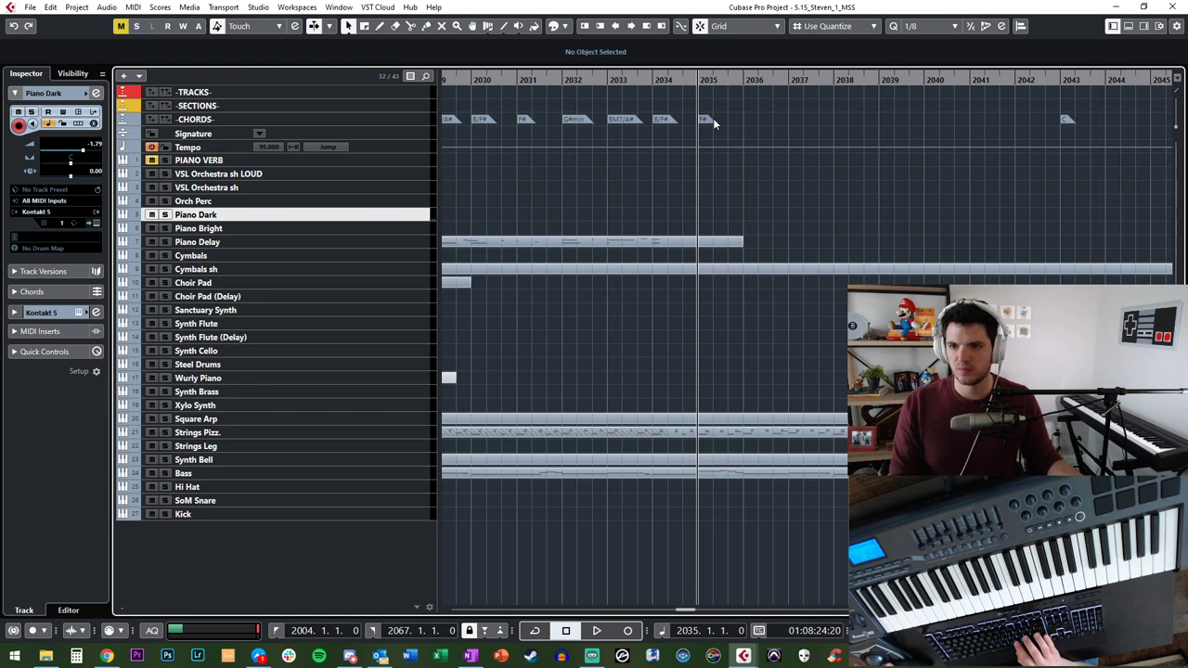
click(710, 120)
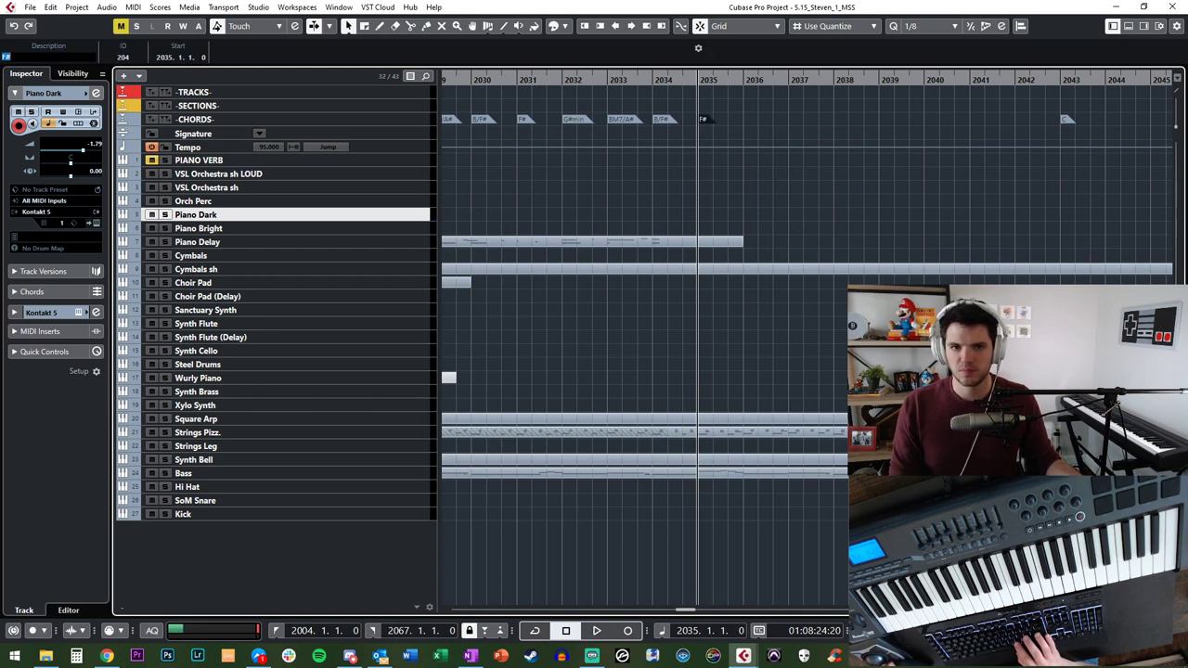
text(Fm7)
key(Return)
Step: Replay the passage from bar 2033 and move the Fm7 marker to bar 2034 in place of B/F#
key(KP_Subtract)
key(KP_Subtract)
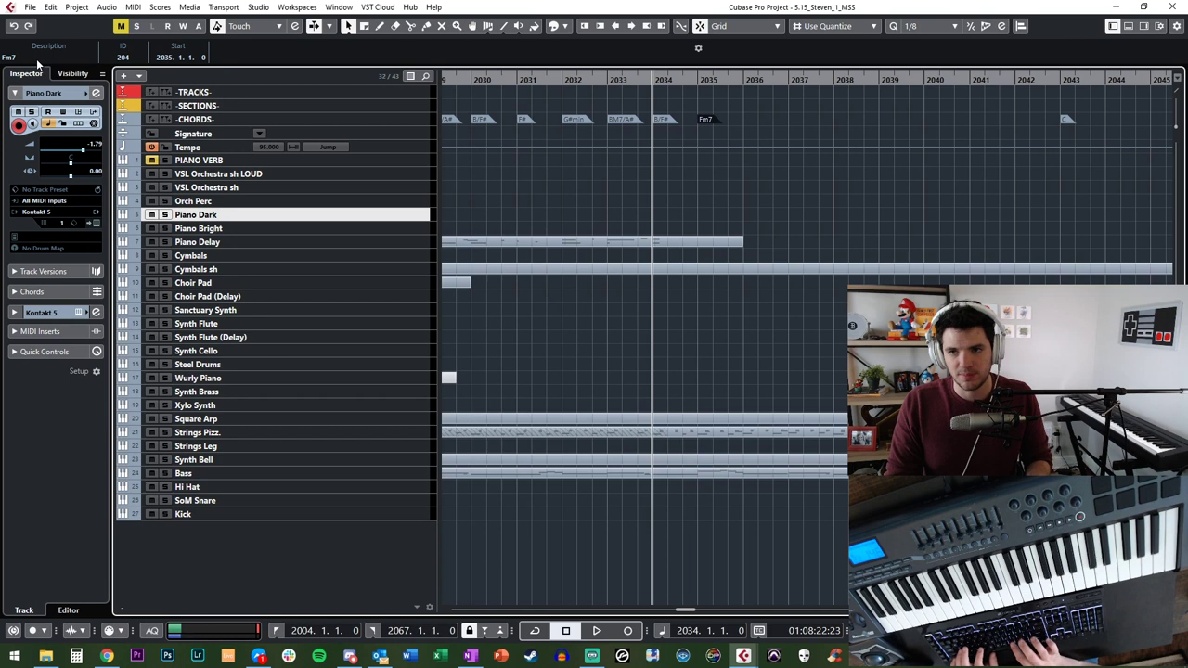
key(space)
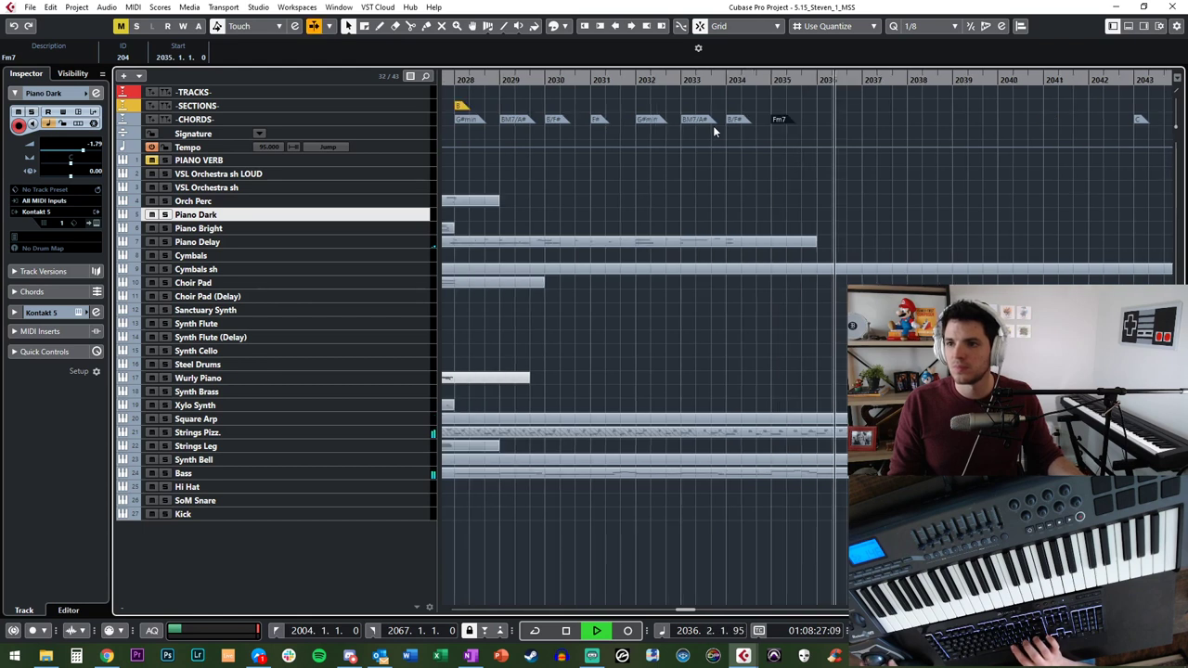
key(space)
key(space)
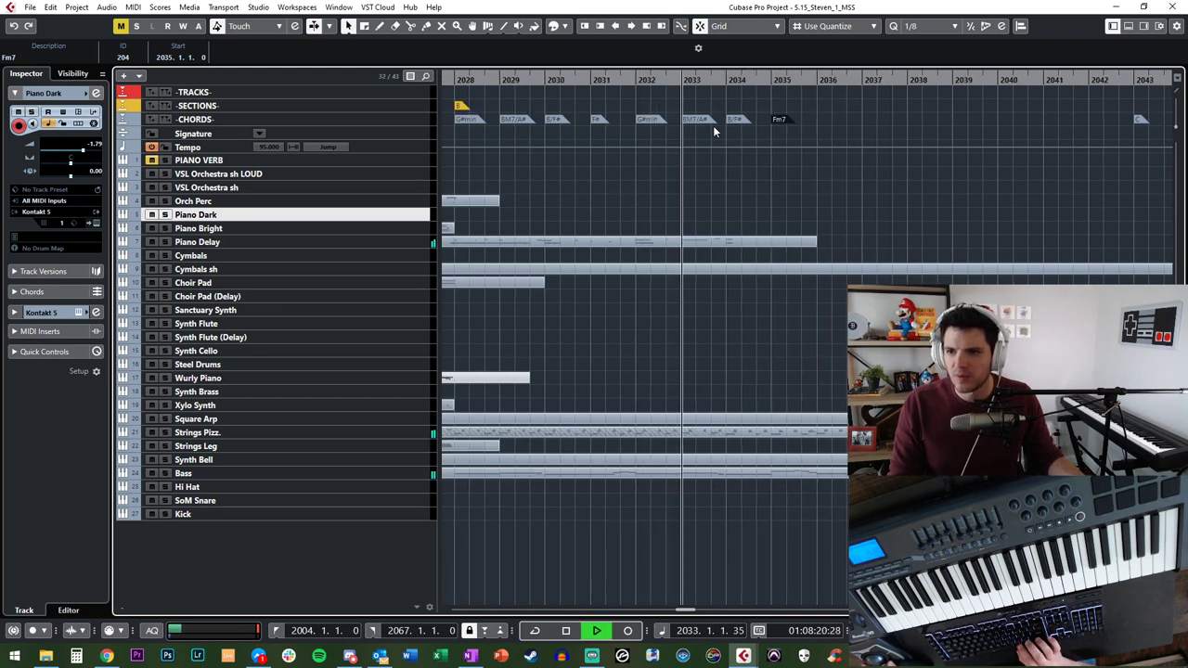
drag(768, 116, 728, 119)
key(space)
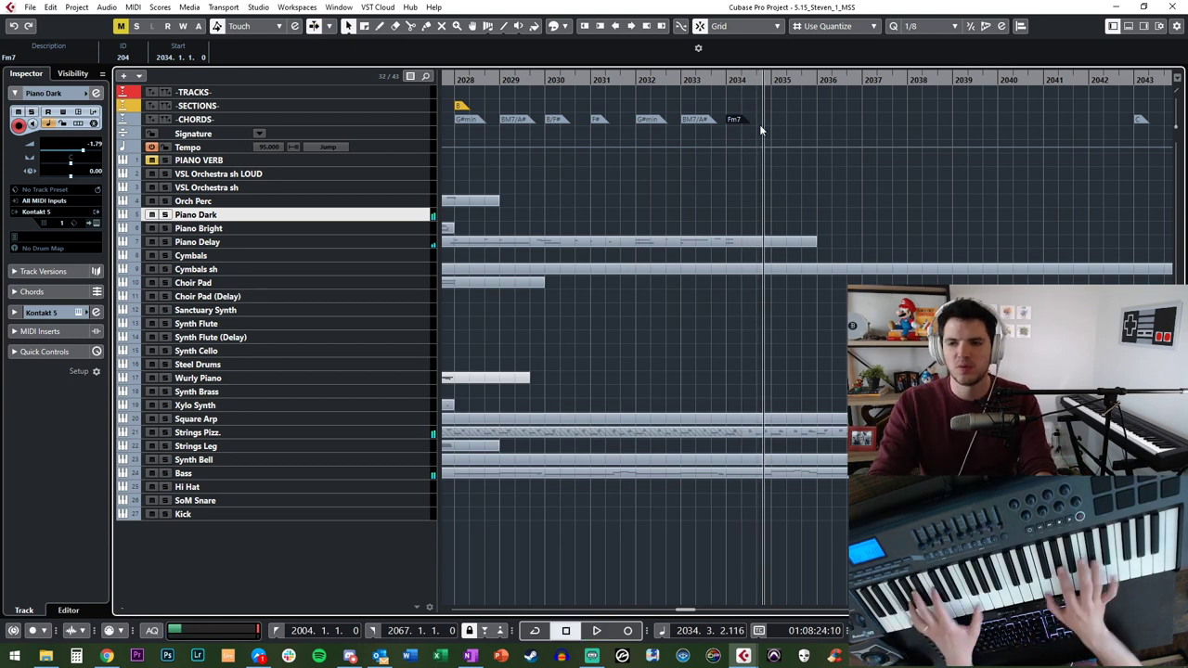
Step: Add a chord marker at bar 2035 and label it C#/E#
key(KP_Add)
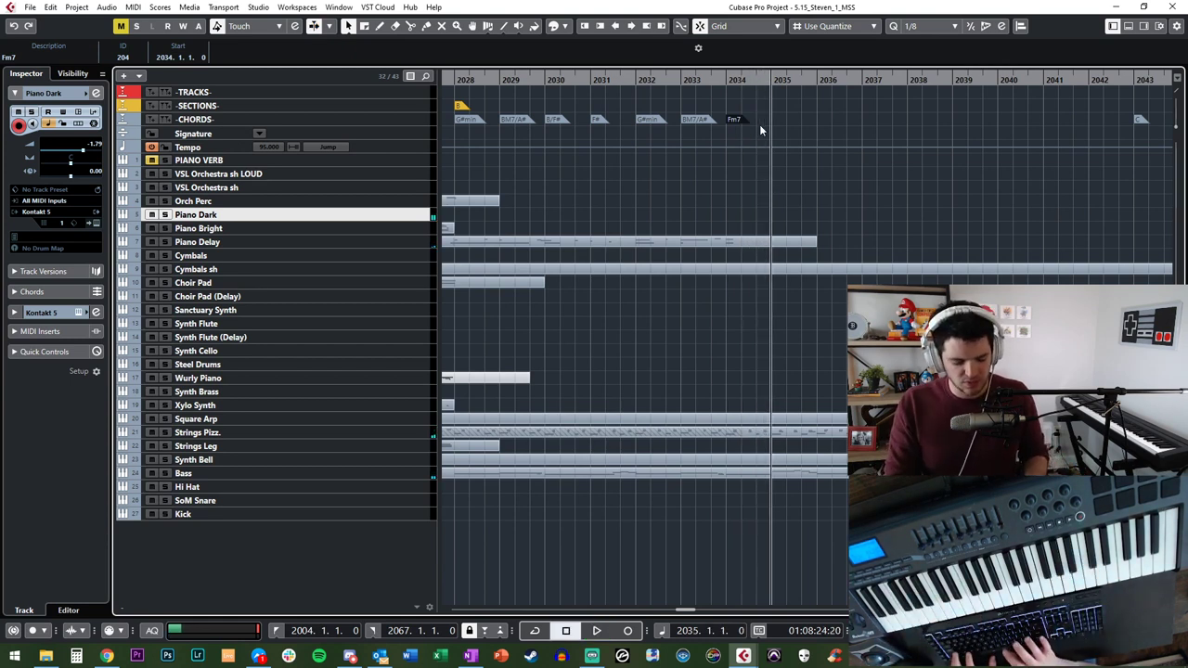
key(Insert)
key(ctrl+m)
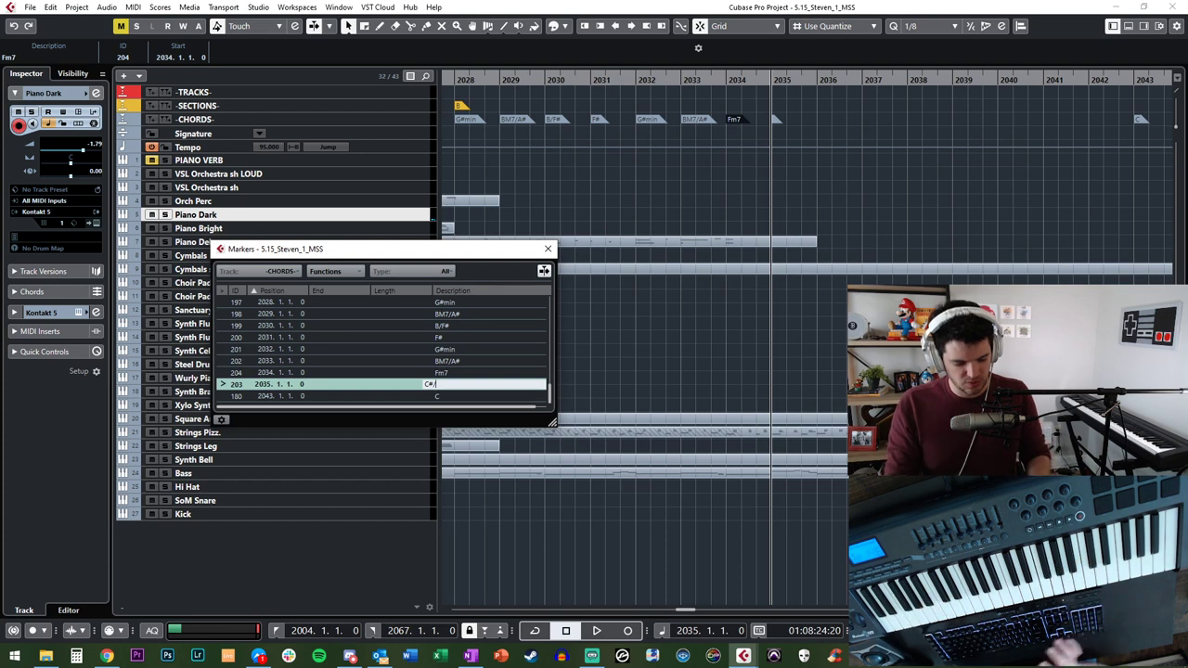
text(#)
key(Return)
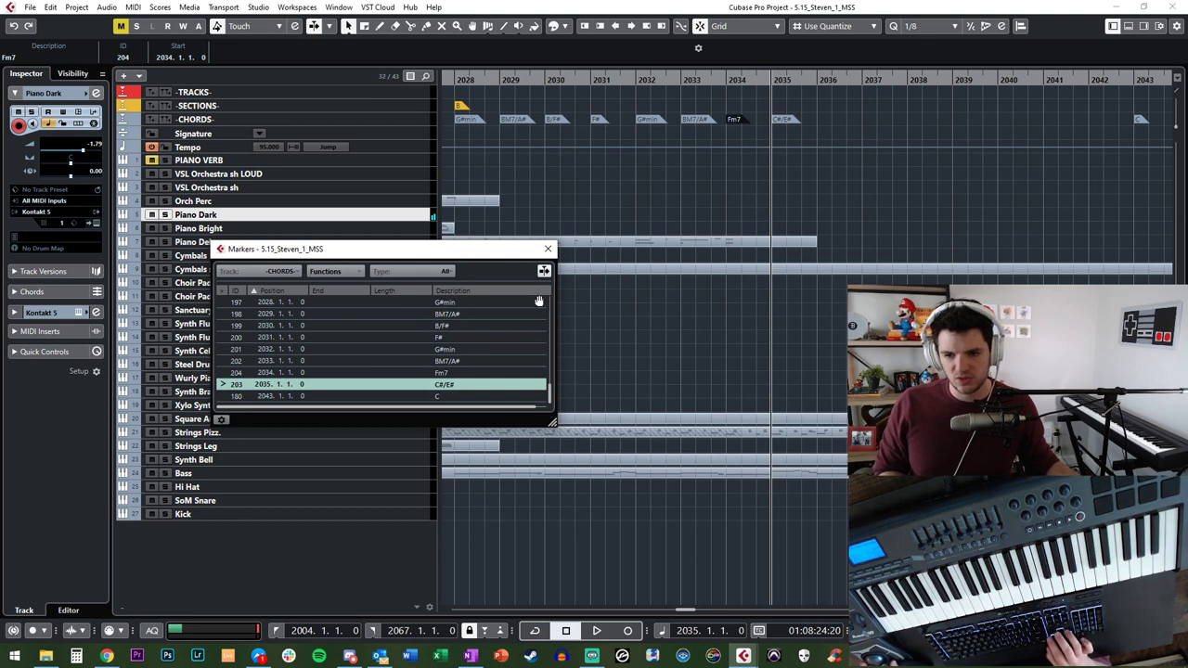
Step: Relabel the bar 2035 chord marker as C#2 and close the marker list
key(BackSpace)
key(BackSpace)
key(BackSpace)
text(2)
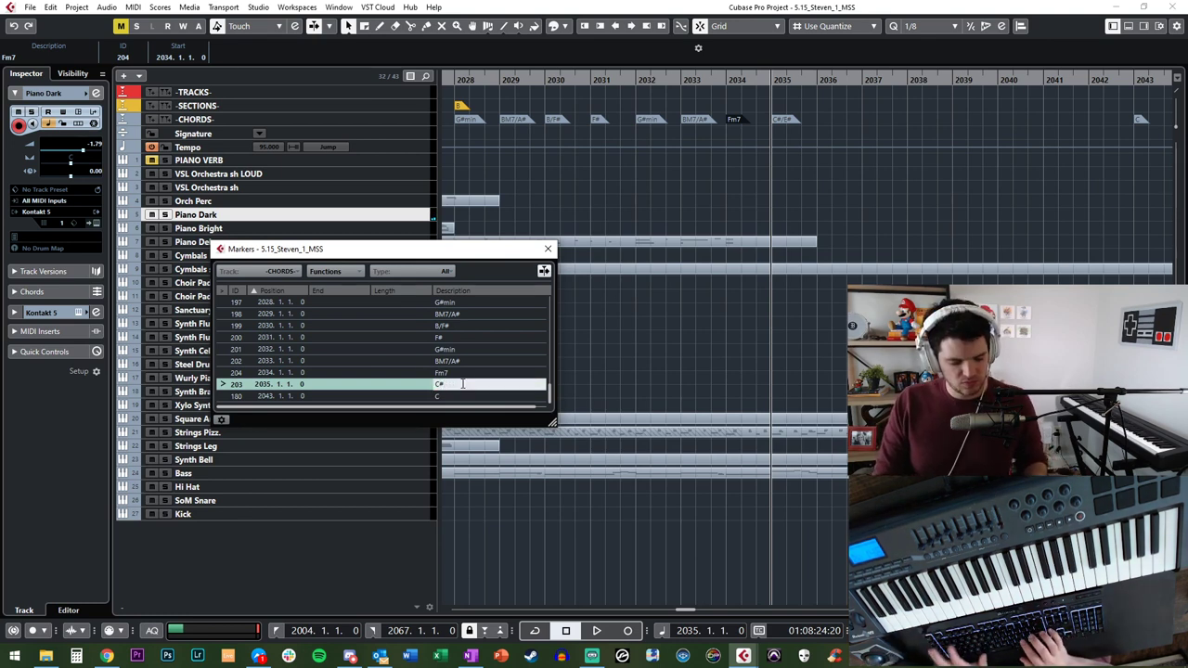
key(Return)
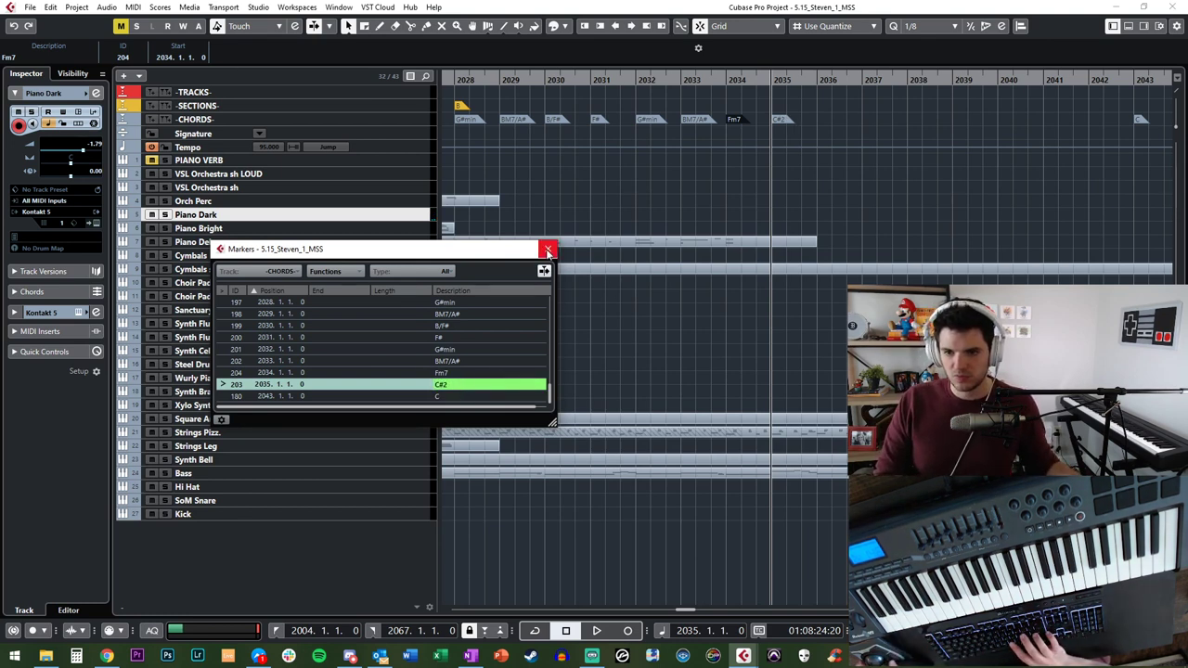
double_click(458, 384)
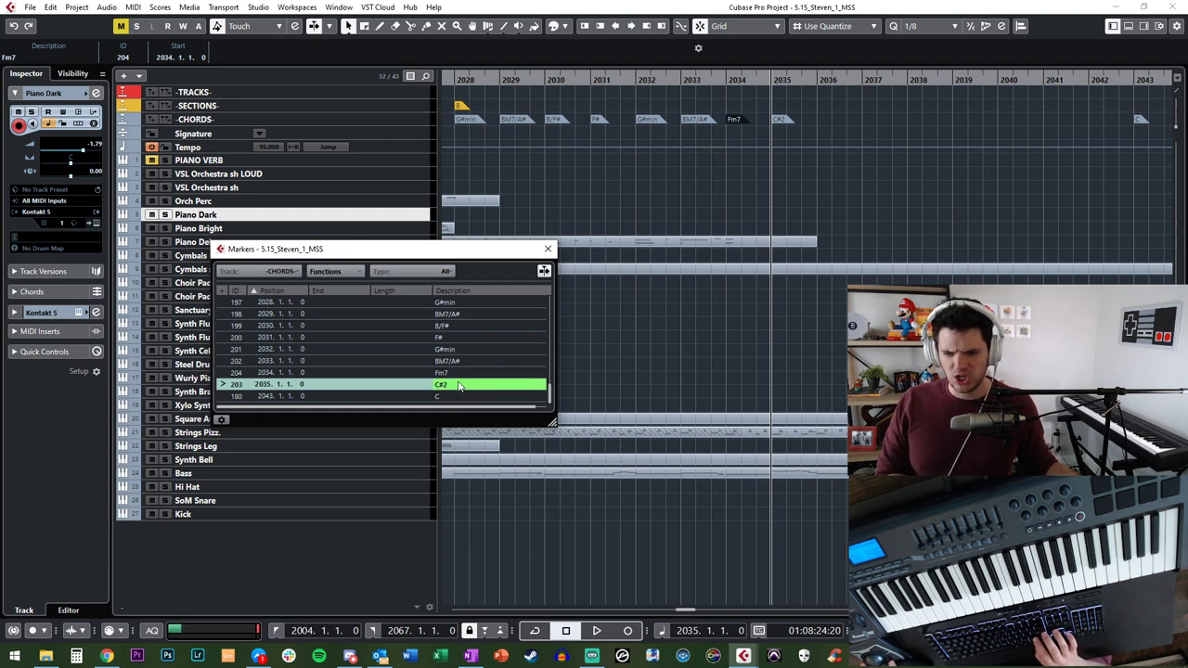
click(555, 249)
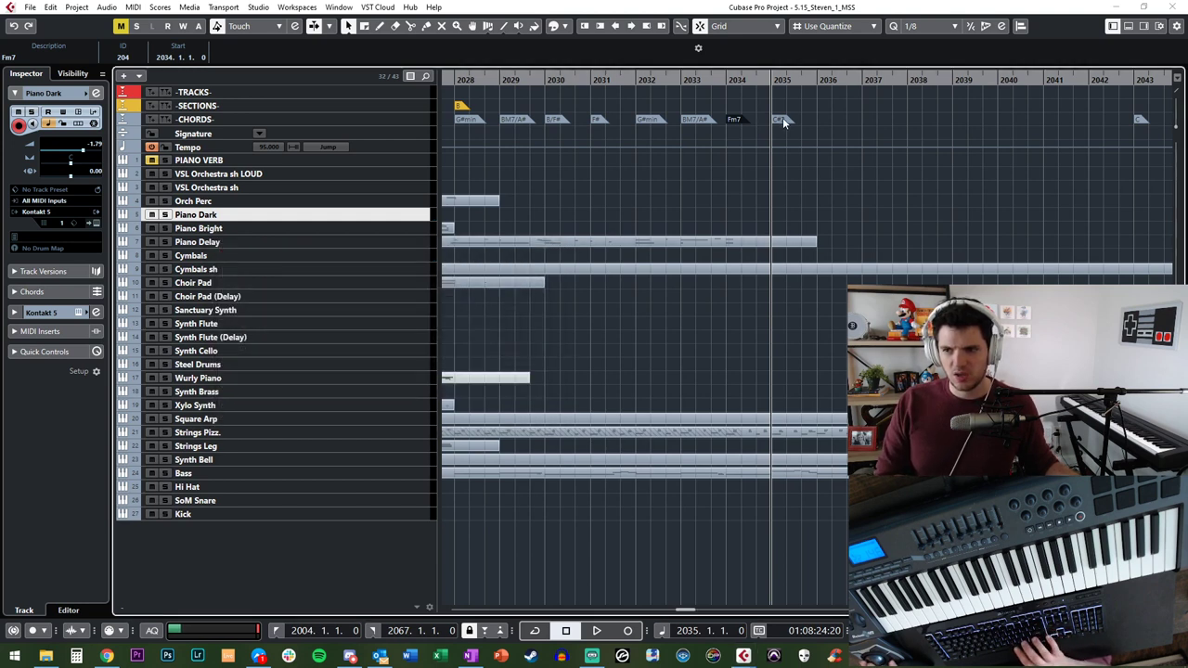
Step: Replay the passage from bar 2034, try removing the Fm7 marker, undo the removal and return to bar 2034
key(space)
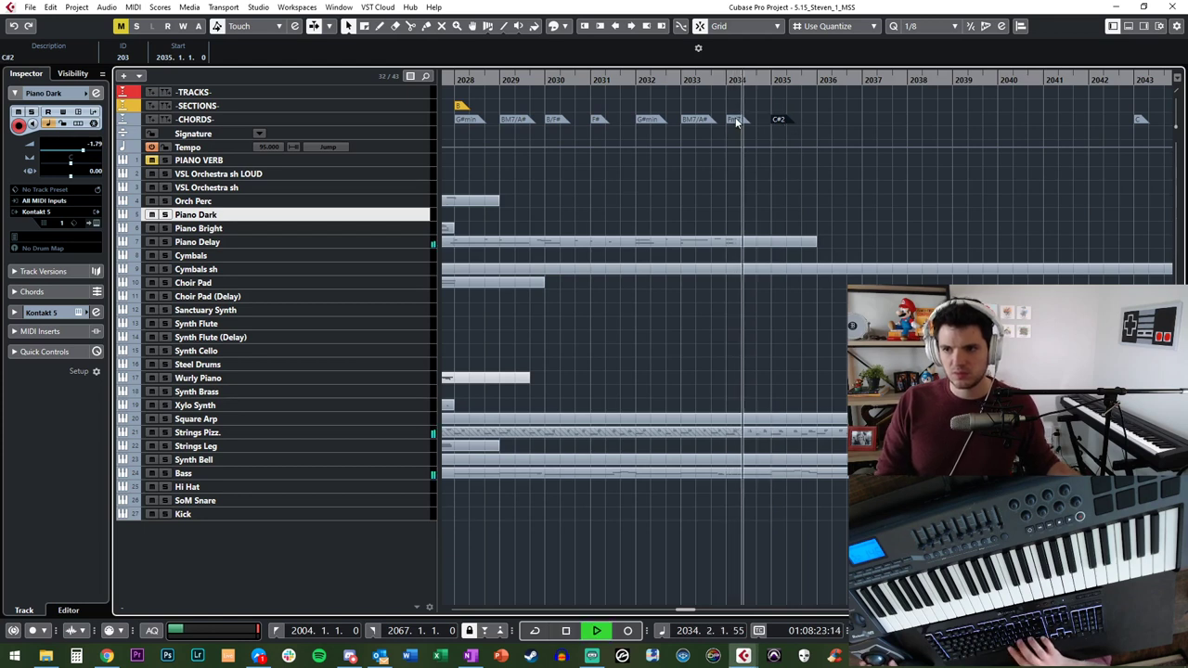
drag(779, 119, 746, 119)
key(space)
key(Delete)
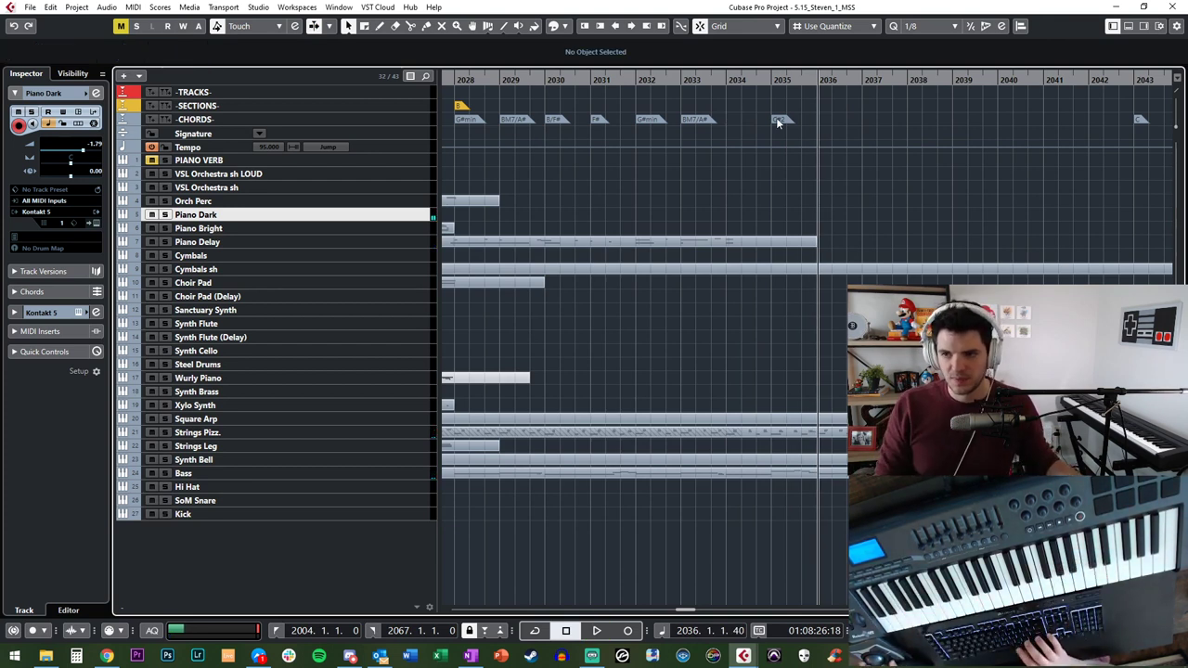
key(ctrl+z)
key(KP_Subtract)
key(KP_Subtract)
key(KP_Subtract)
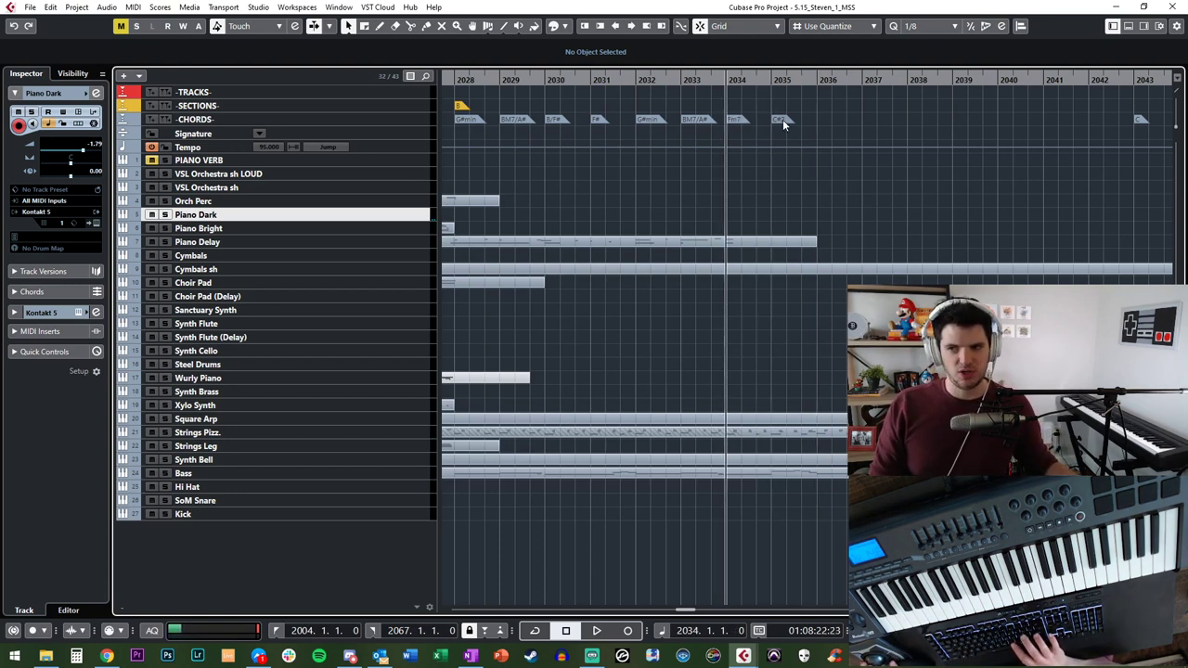
Step: Set the playhead to bar 2033 and play through the Fm7 and C#2 chords
click(780, 120)
key(l)
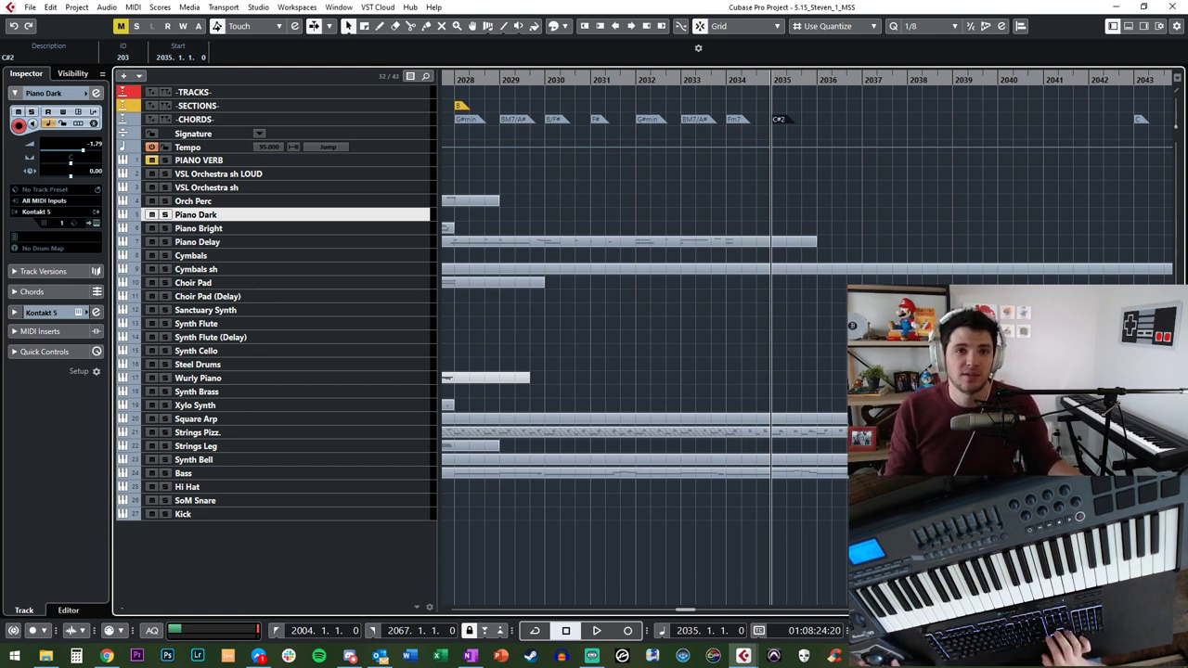
key(alt+Tab)
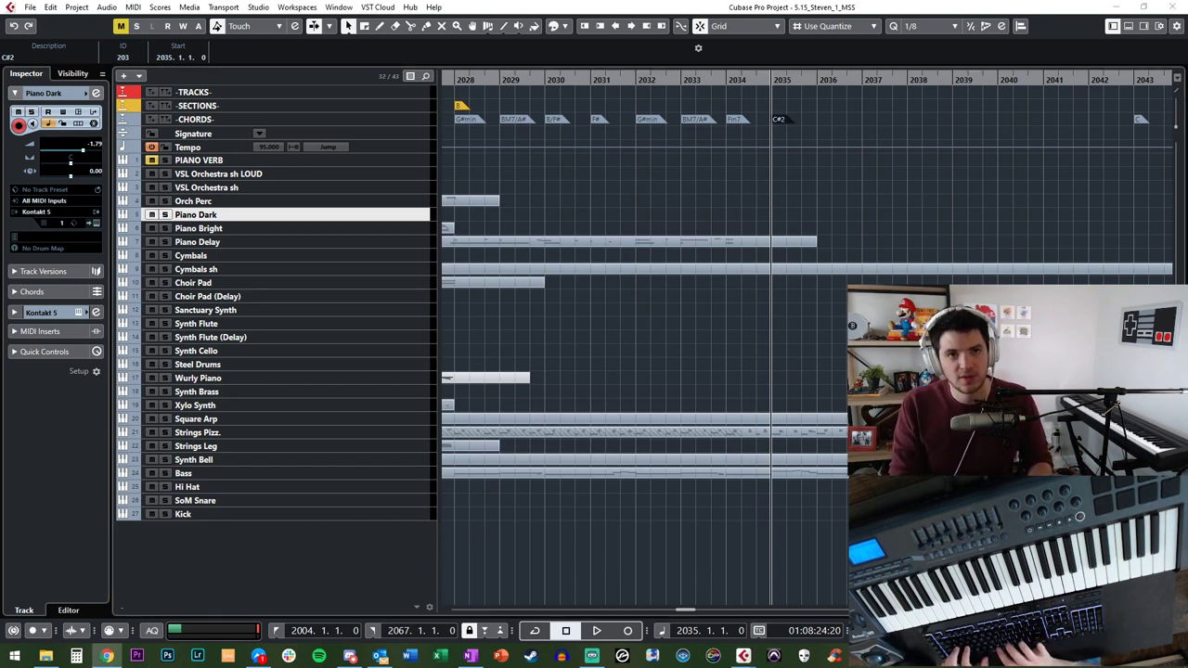
click(691, 167)
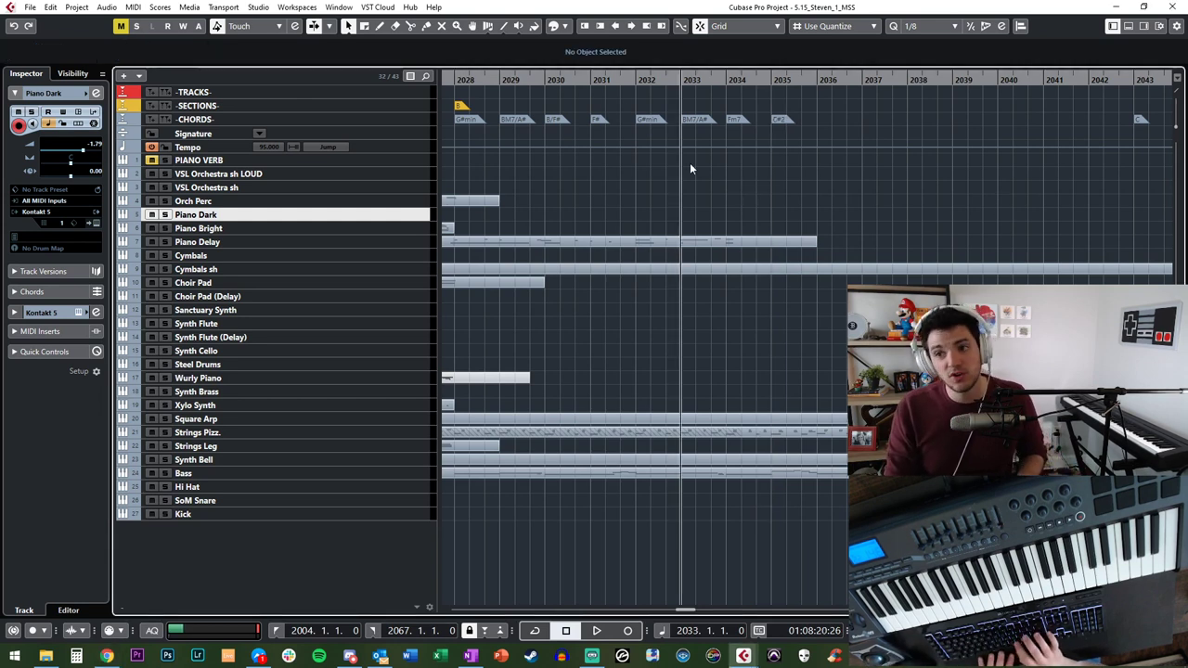
key(space)
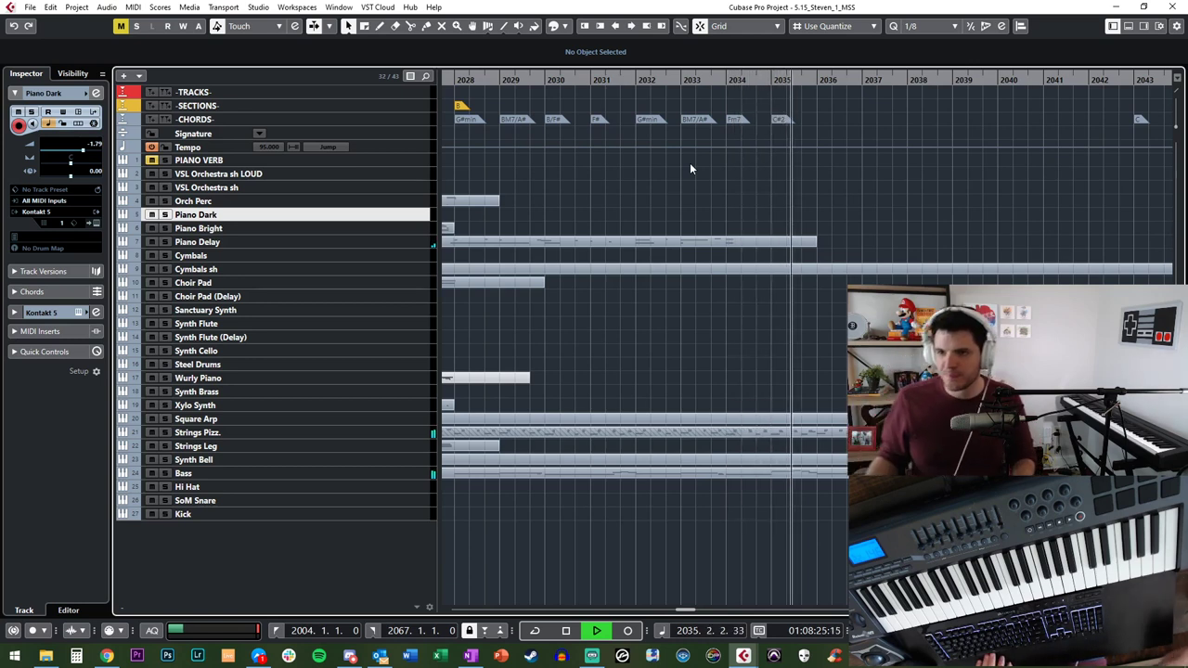
Step: Relabel the bar 2035 chord marker as C# and stop playback
click(780, 119)
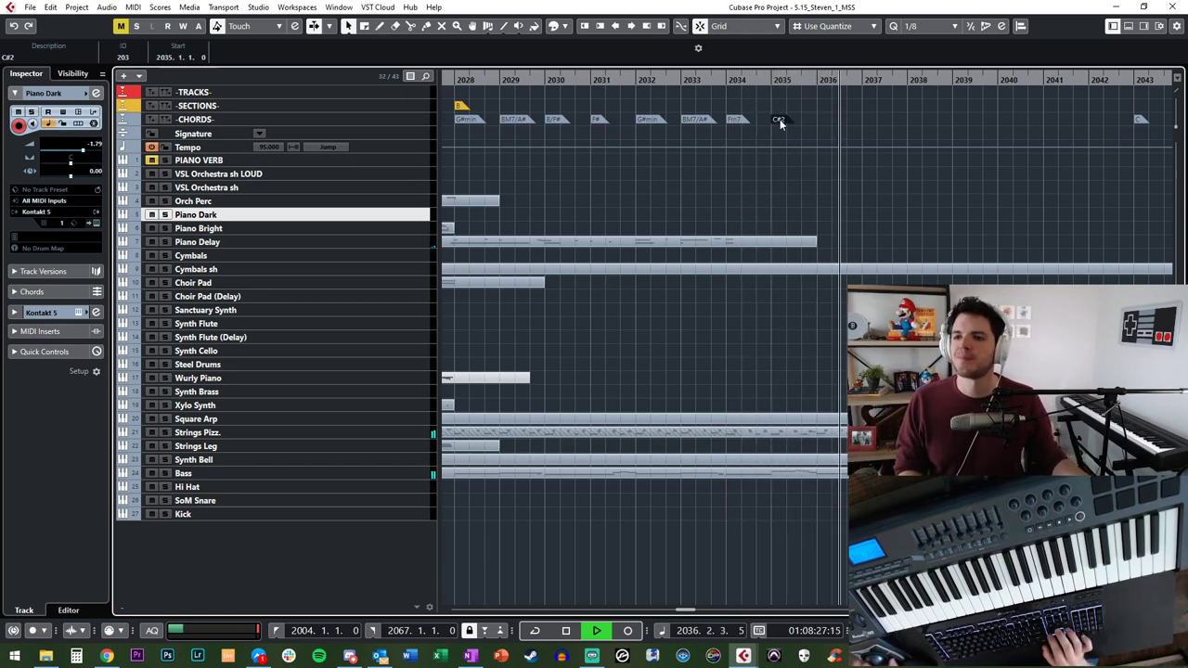
text(C)
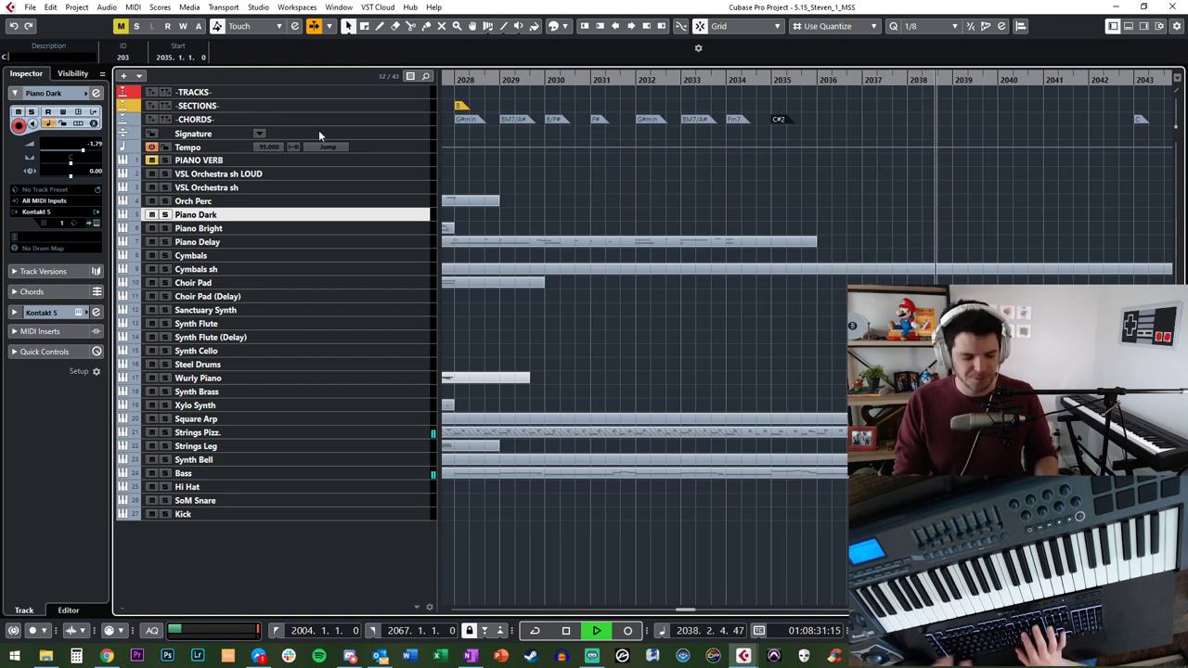
text(#)
key(Return)
key(space)
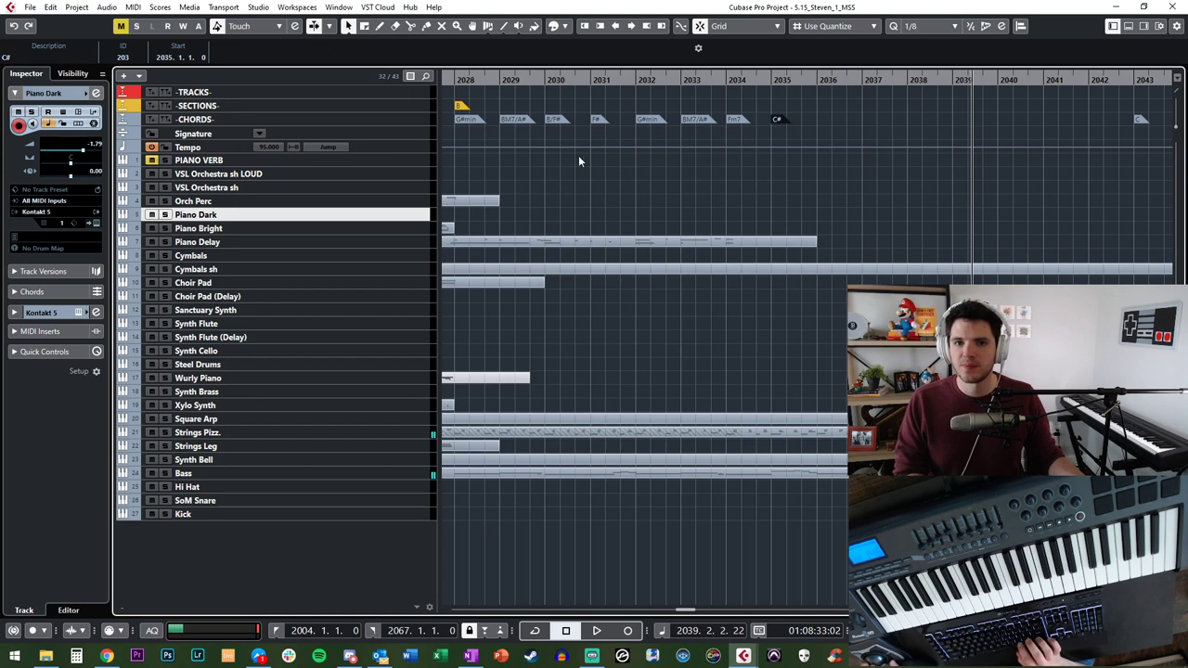
Step: Copy the eight chord markers from bars 2028–2035 to bars 2036–2043
click(535, 122)
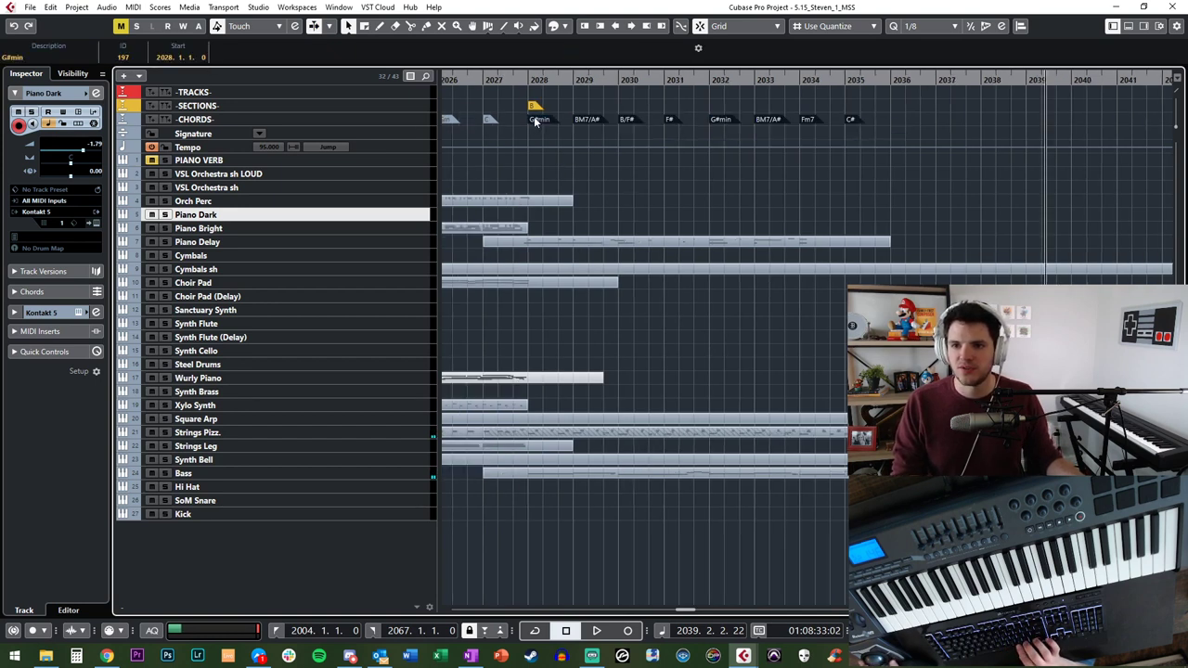
drag(891, 126, 897, 122)
key(space)
key(space)
Step: Add a B2 marker at bar 2036 and move it onto the -SECTIONS- track
key(ctrl+m)
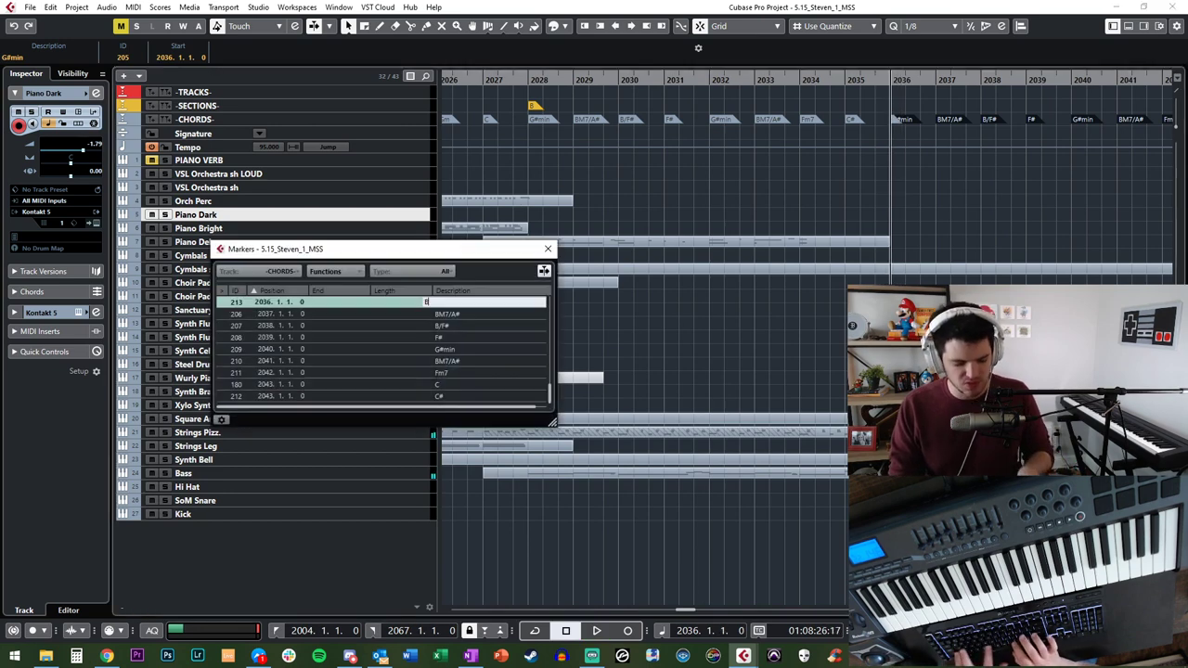
key(space)
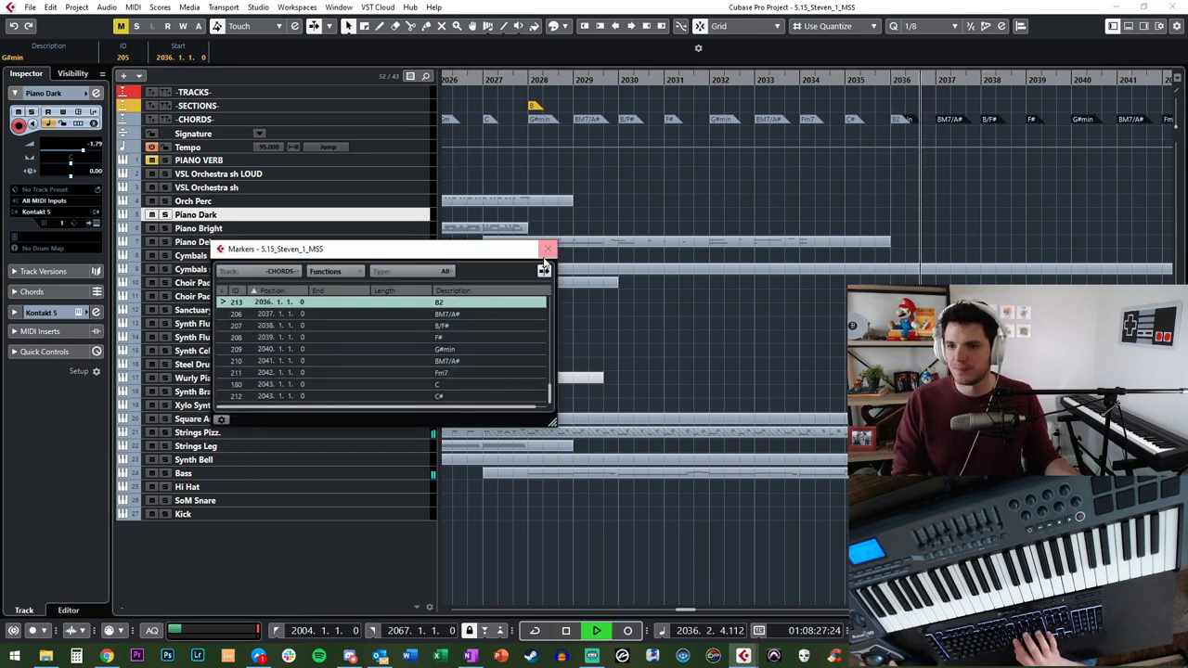
key(ctrl+m)
drag(897, 120, 897, 106)
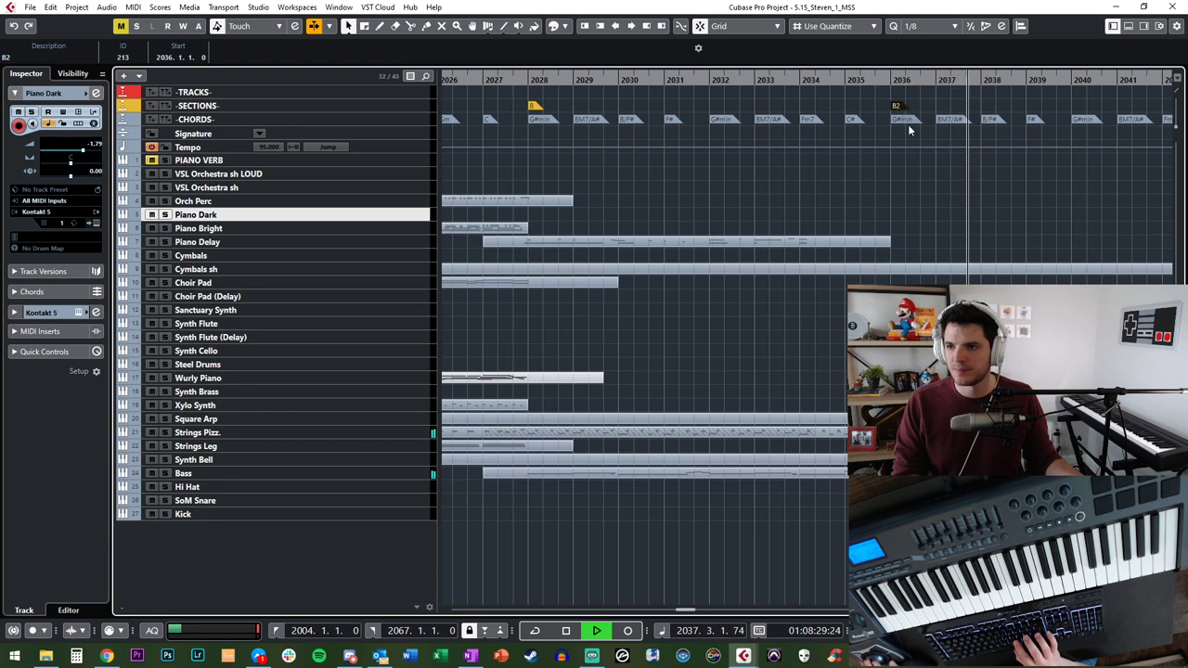
Step: Play through the B2 section, then rewind and try chords on Piano Dark up to bar 2041
scroll(929, 169, right, 2)
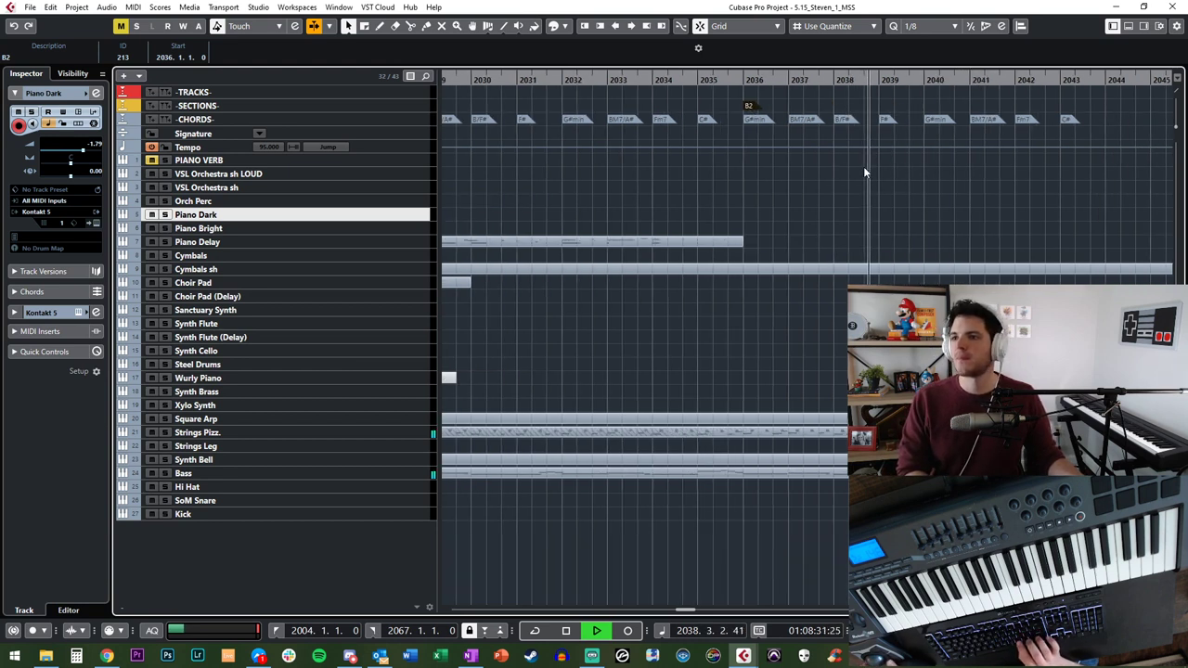
scroll(864, 168, right, 2)
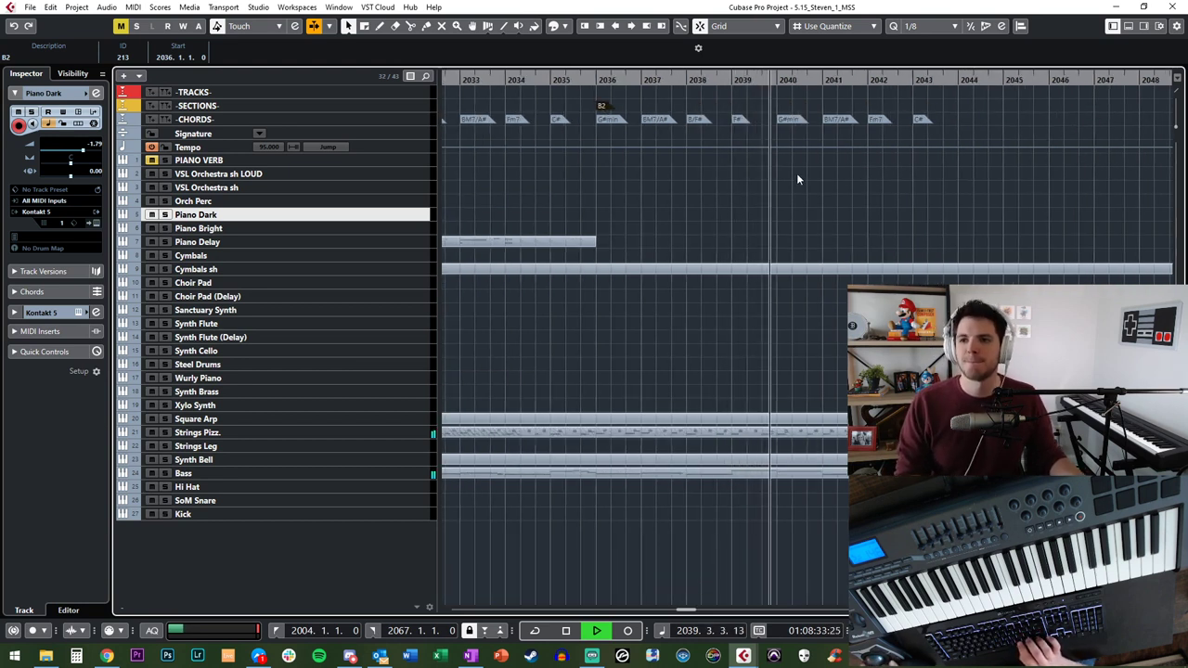
key(KP_Subtract)
key(KP_Subtract)
key(KP_Subtract)
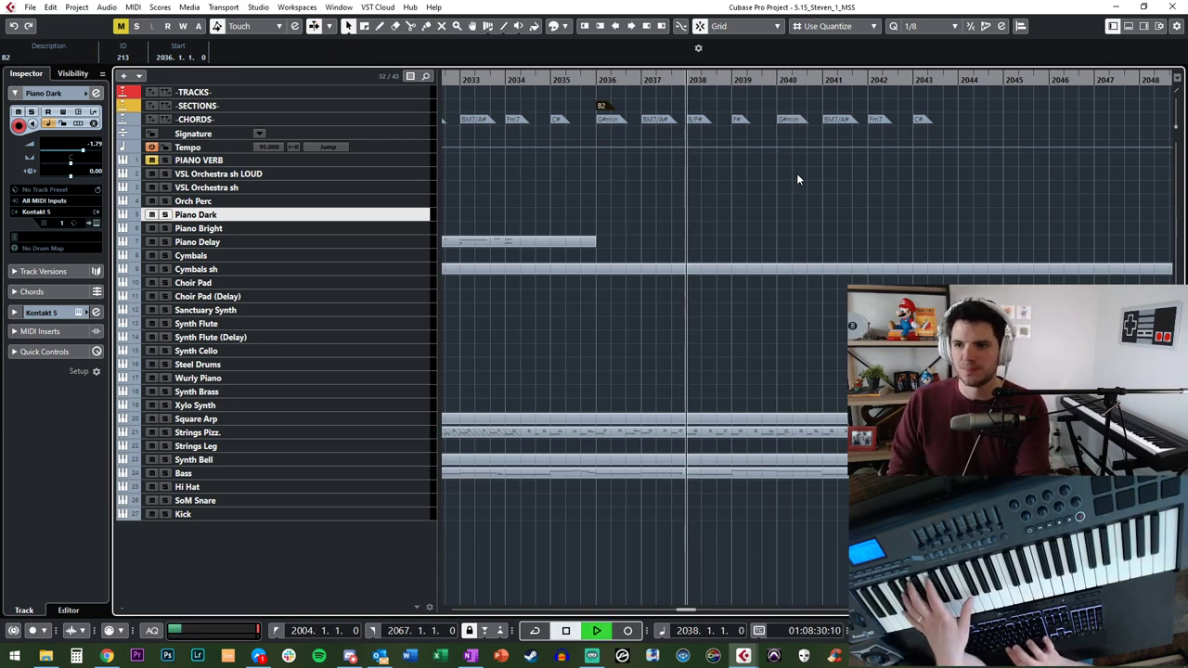
key(KP_Subtract)
key(KP_Subtract)
key(b)
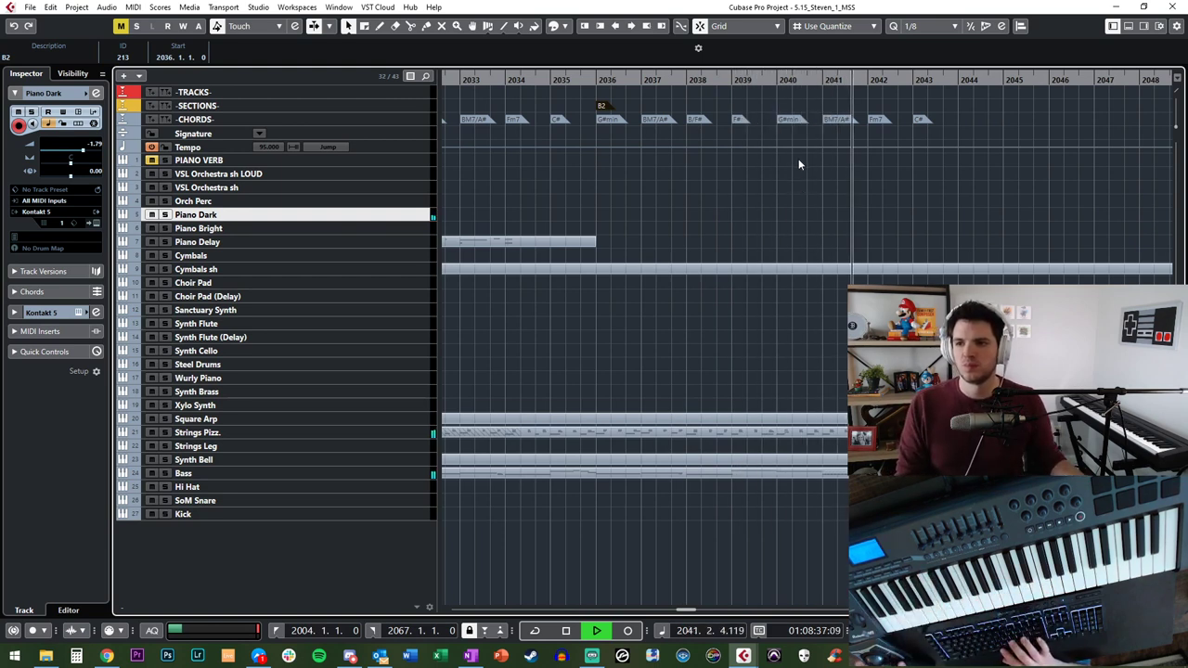
Step: Replace the G#min marker at bar 2040 with the BM7/A# marker from bar 2041, relabelled F---
key(space)
click(783, 120)
key(Delete)
drag(834, 118, 787, 119)
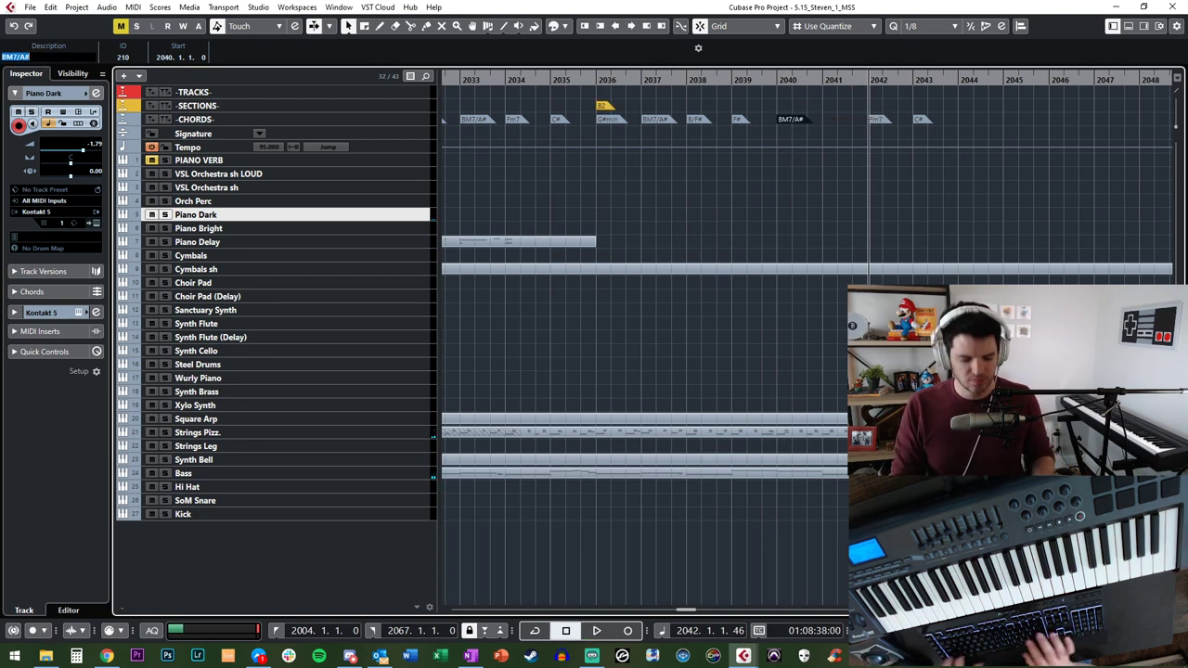
key(Return)
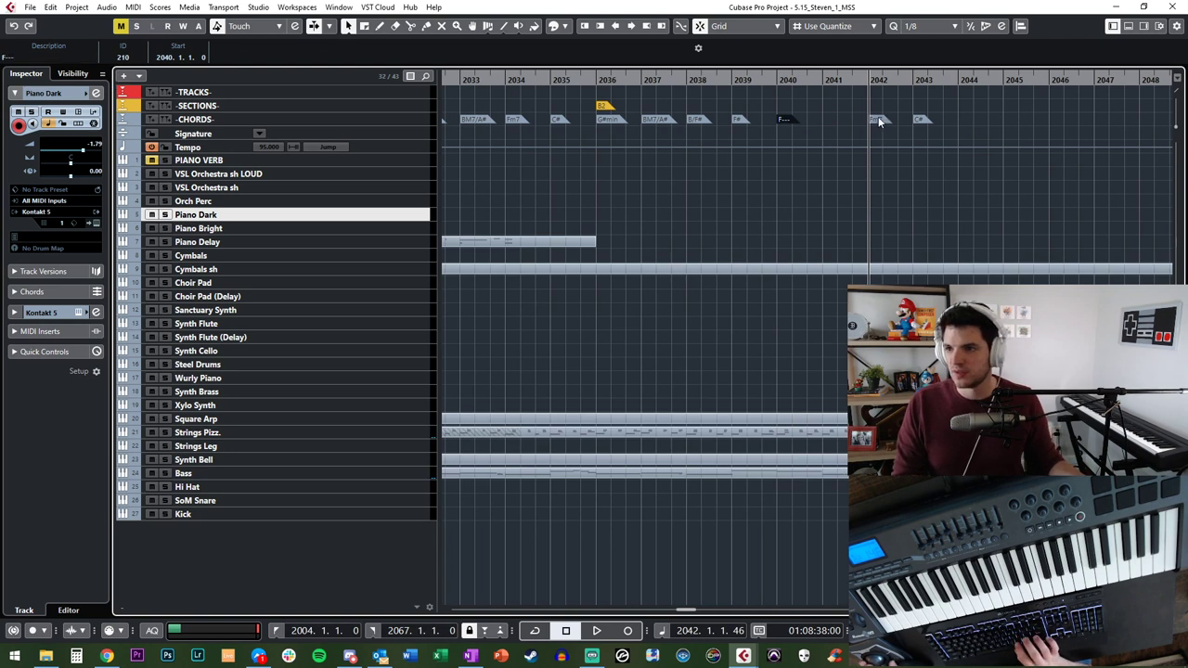
Step: Relabel the Fm7 chord marker at bar 2042 as E---
text(E)
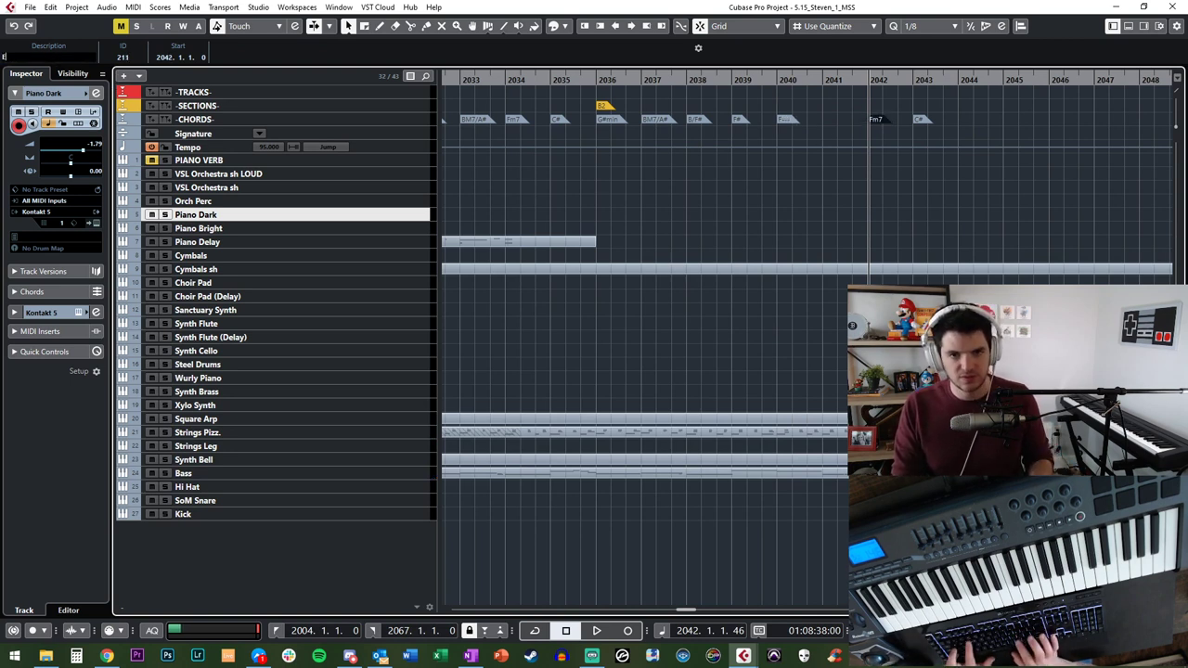
text(---)
key(Return)
Step: Remove the C# marker at bar 2043 and move the C marker to 2043.3, relabelling it F
key(space)
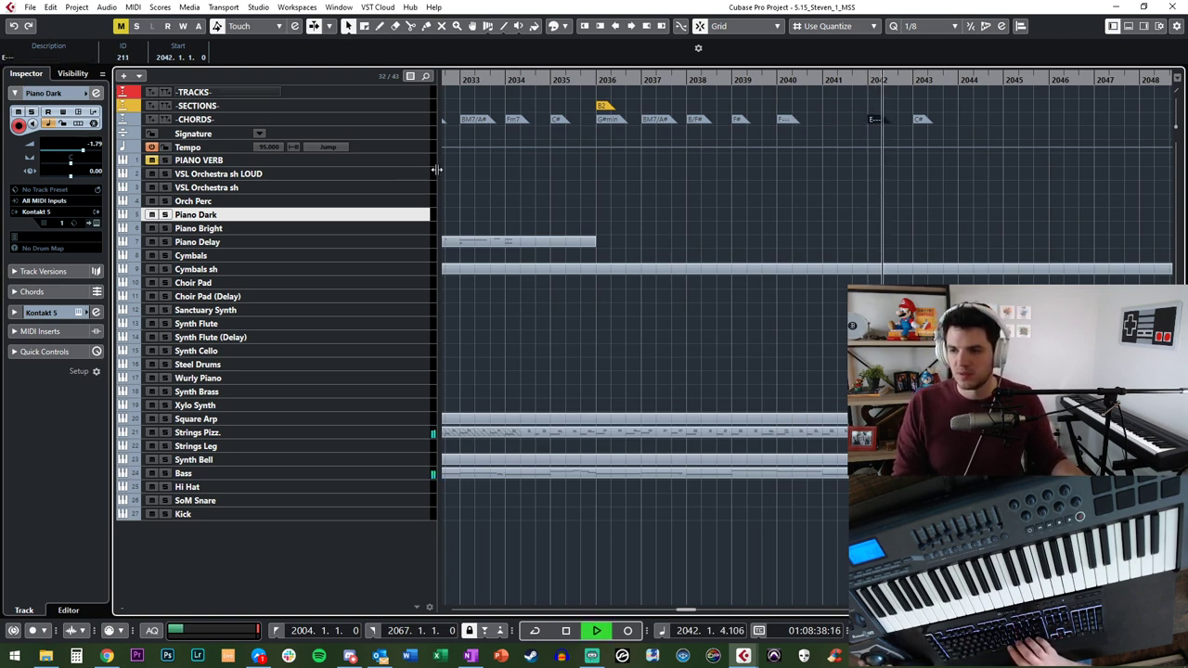
click(923, 121)
key(space)
drag(922, 119, 949, 121)
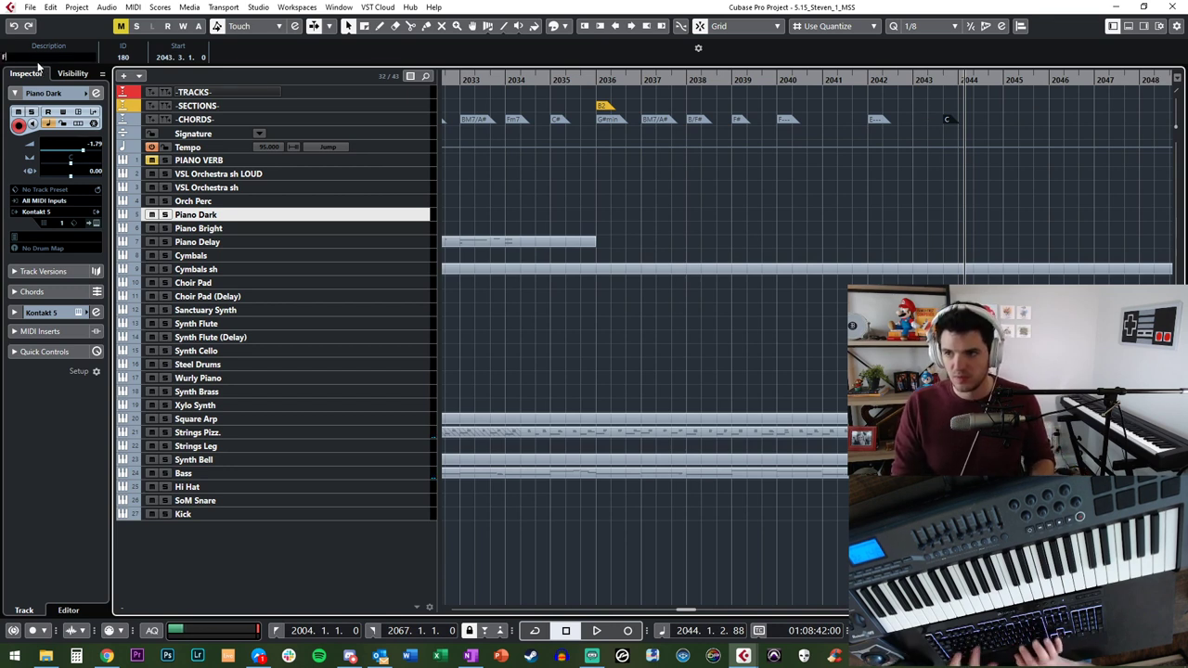
key(Return)
Step: Add a C marker at bar 2044 and move it onto the -SECTIONS- track
key(KP_Add)
key(KP_Subtract)
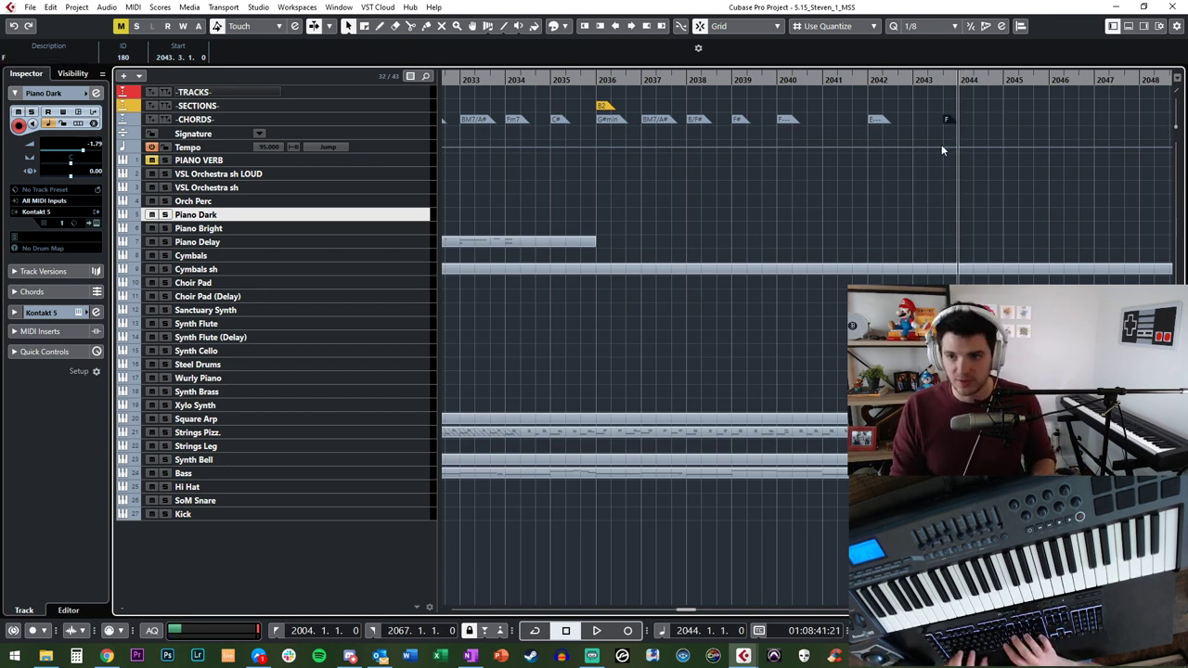
key(ctrl+m)
key(ctrl+m)
drag(967, 121, 968, 111)
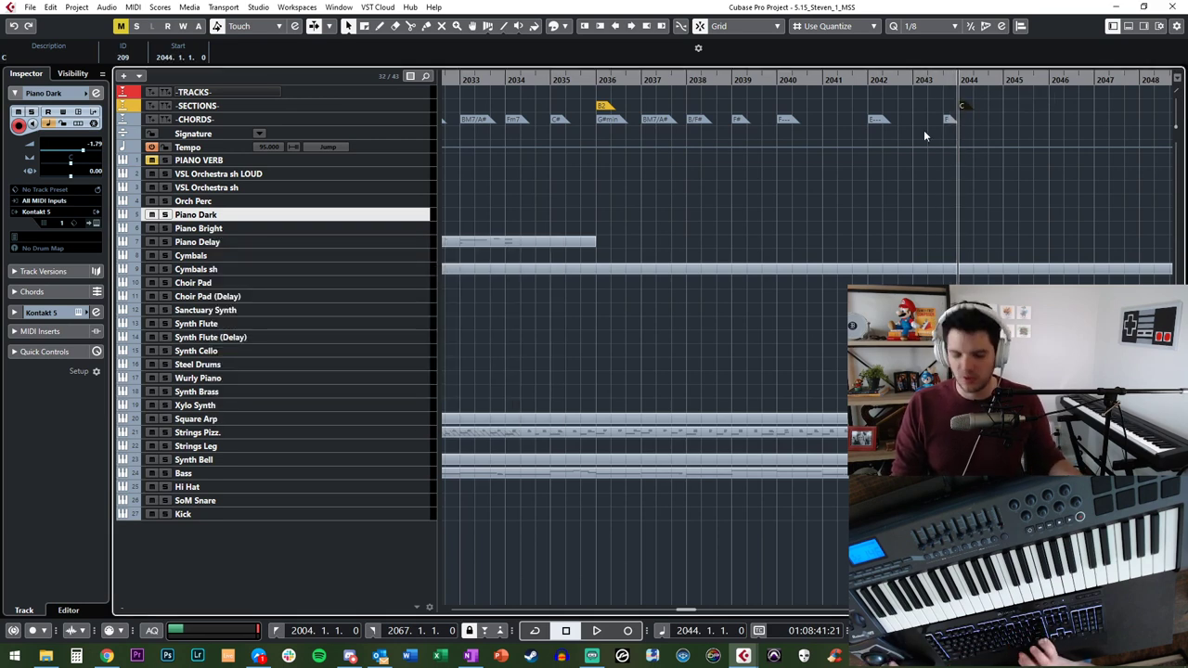
Step: Rewind to bar 2025 and play the arrangement through the transition toward section B
key(KP_Subtract)
key(KP_Subtract)
key(KP_Subtract)
key(KP_Subtract)
key(KP_Subtract)
key(KP_Subtract)
key(KP_Subtract)
key(KP_Subtract)
key(KP_Subtract)
key(KP_Subtract)
key(KP_Subtract)
key(KP_Subtract)
key(KP_Subtract)
key(KP_Subtract)
key(KP_Subtract)
key(KP_Subtract)
key(KP_Subtract)
key(KP_Subtract)
key(KP_Add)
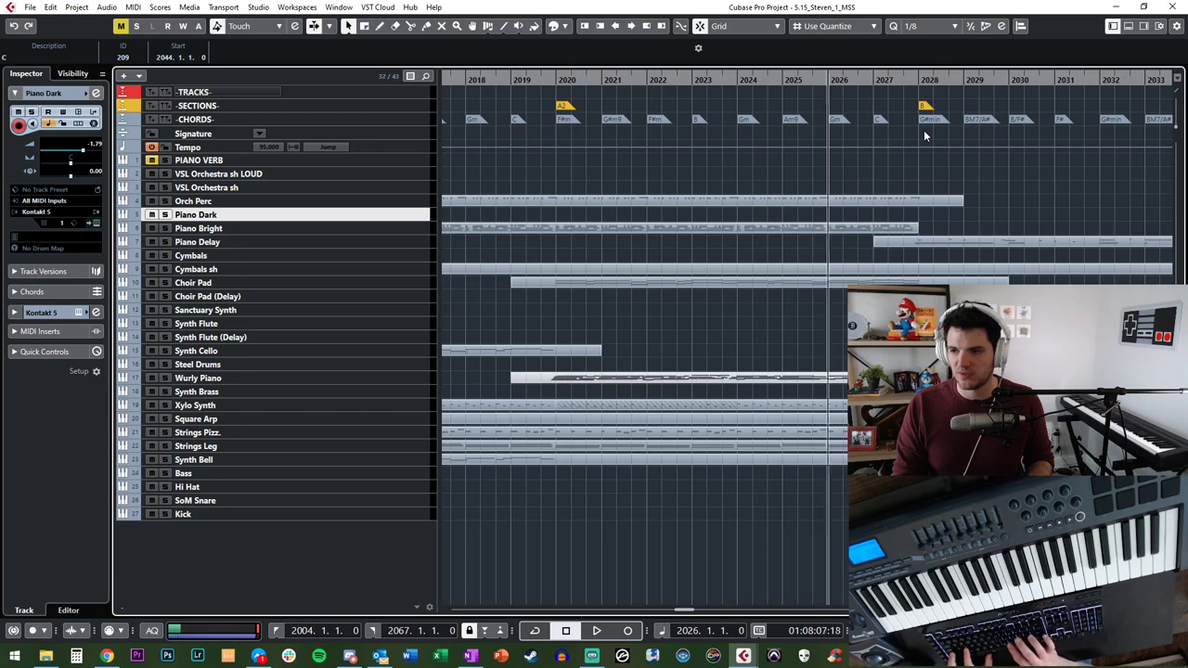
key(KP_Subtract)
key(space)
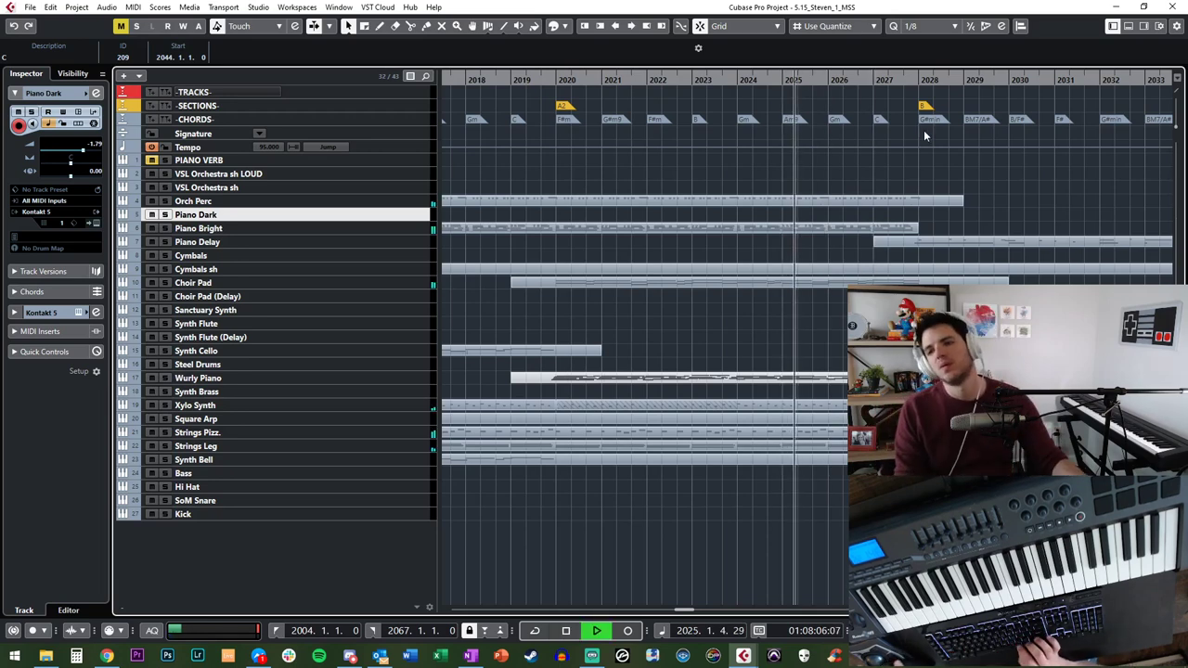
scroll(695, 213, right, 3)
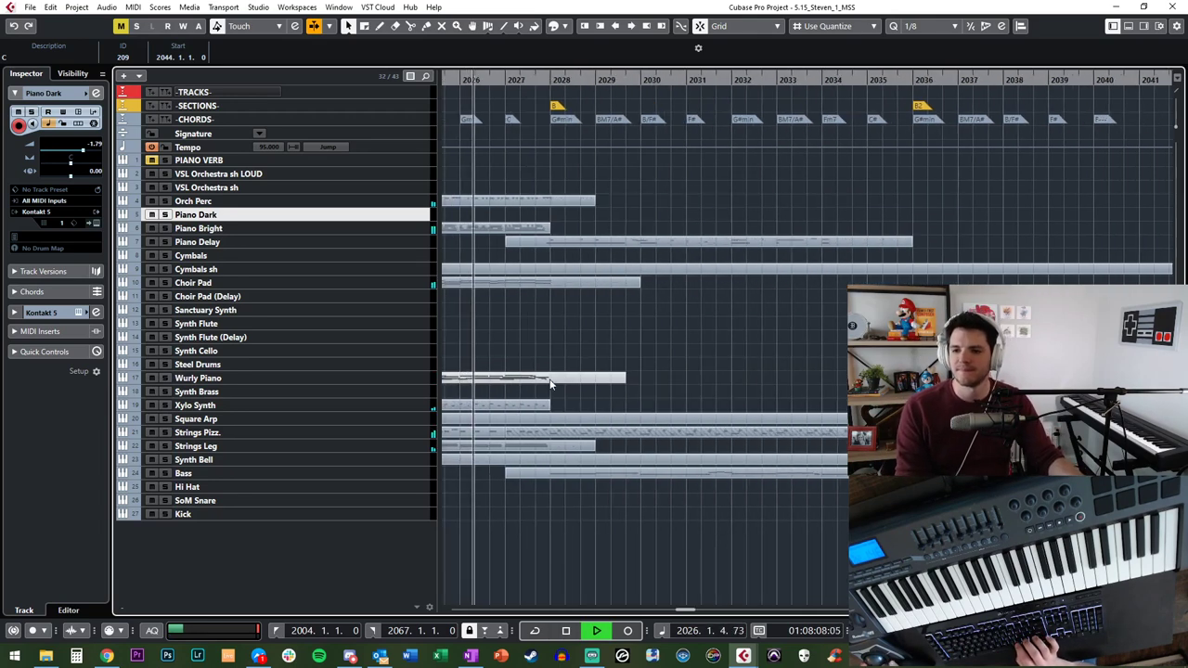
Step: Split the Orch Perc part at bar 2012 and at bar 2028
scroll(566, 321, left, 1)
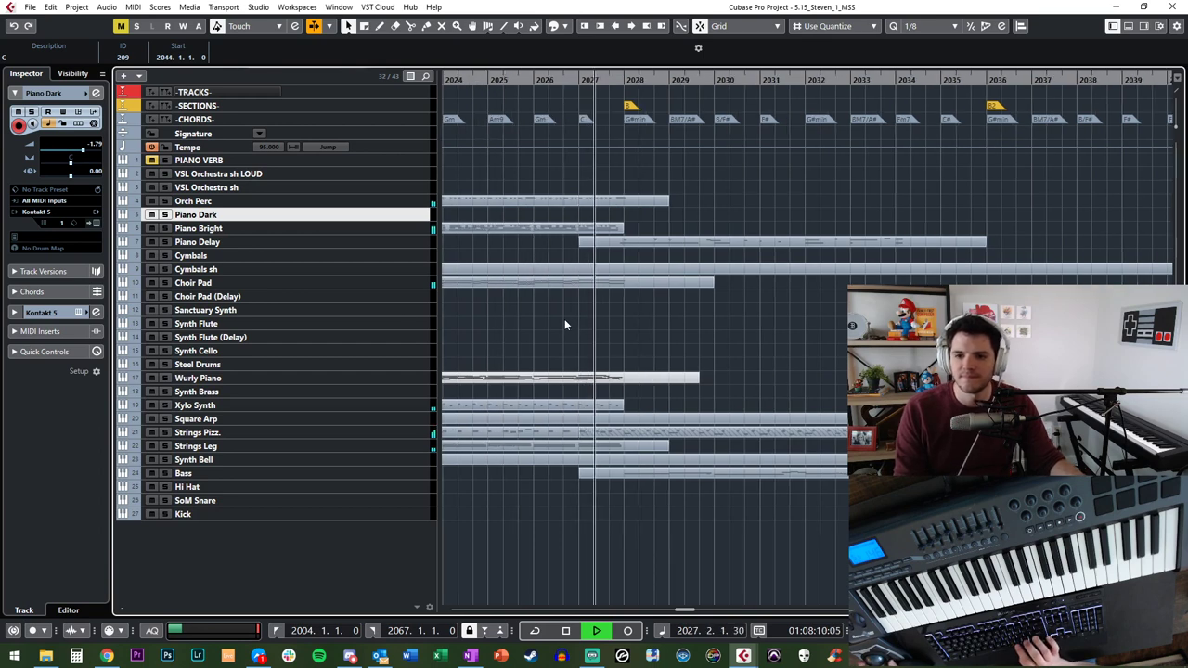
key(g)
key(g)
key(g)
key(g)
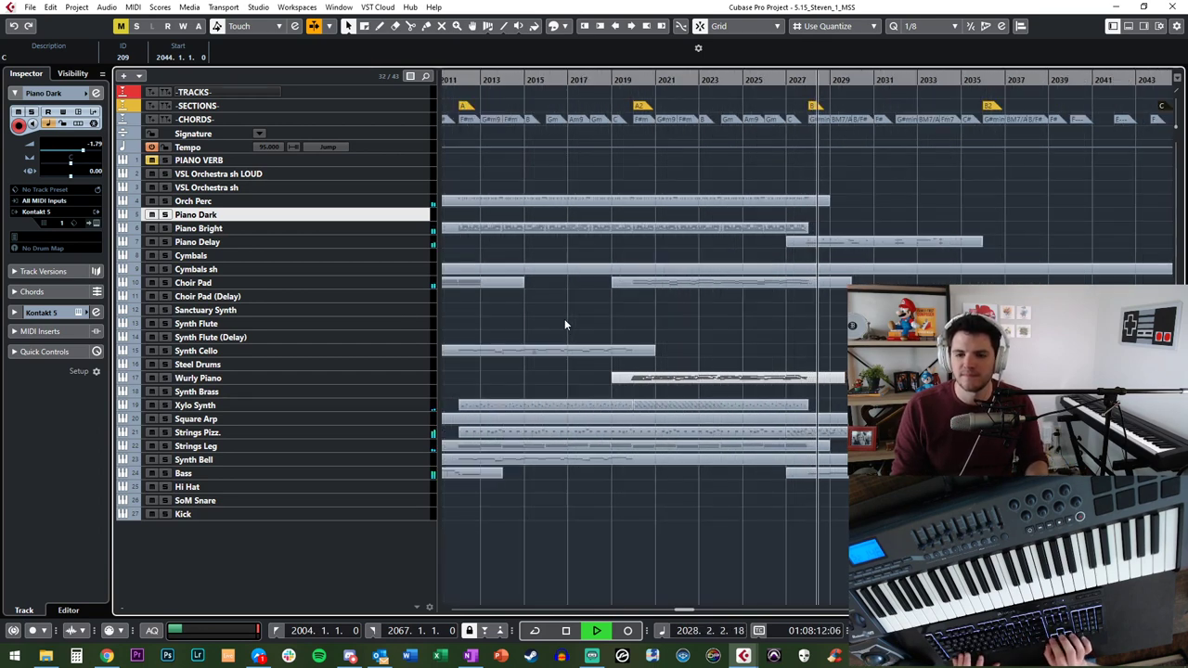
click(583, 252)
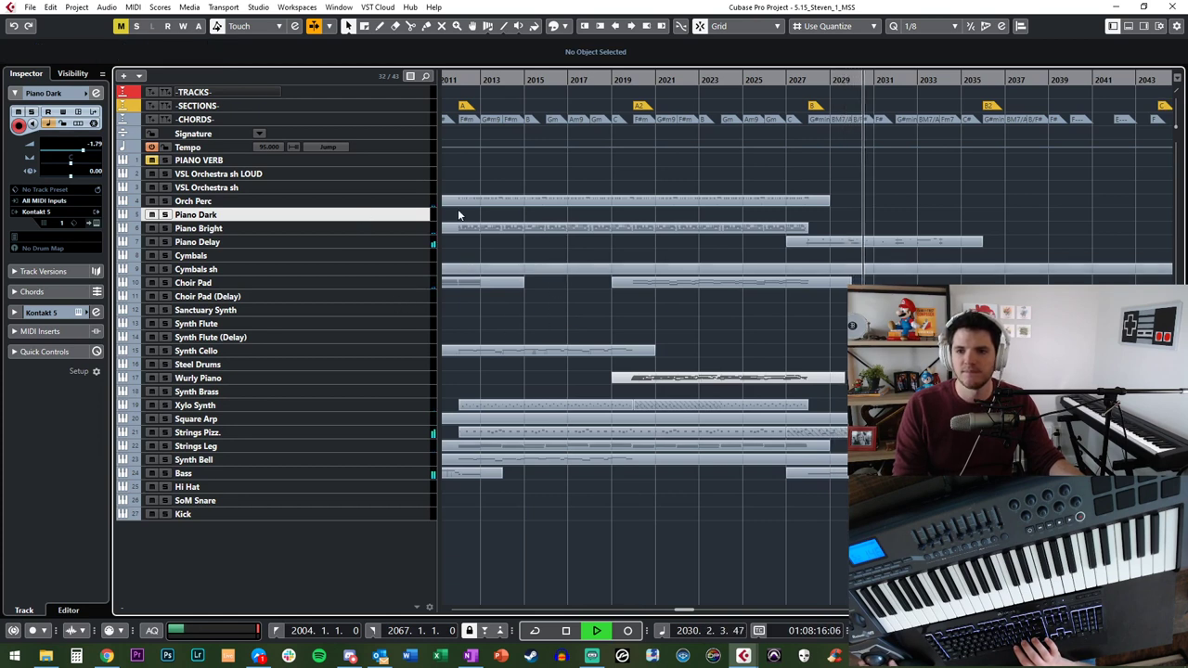
click(575, 202)
scroll(575, 204, left, 3)
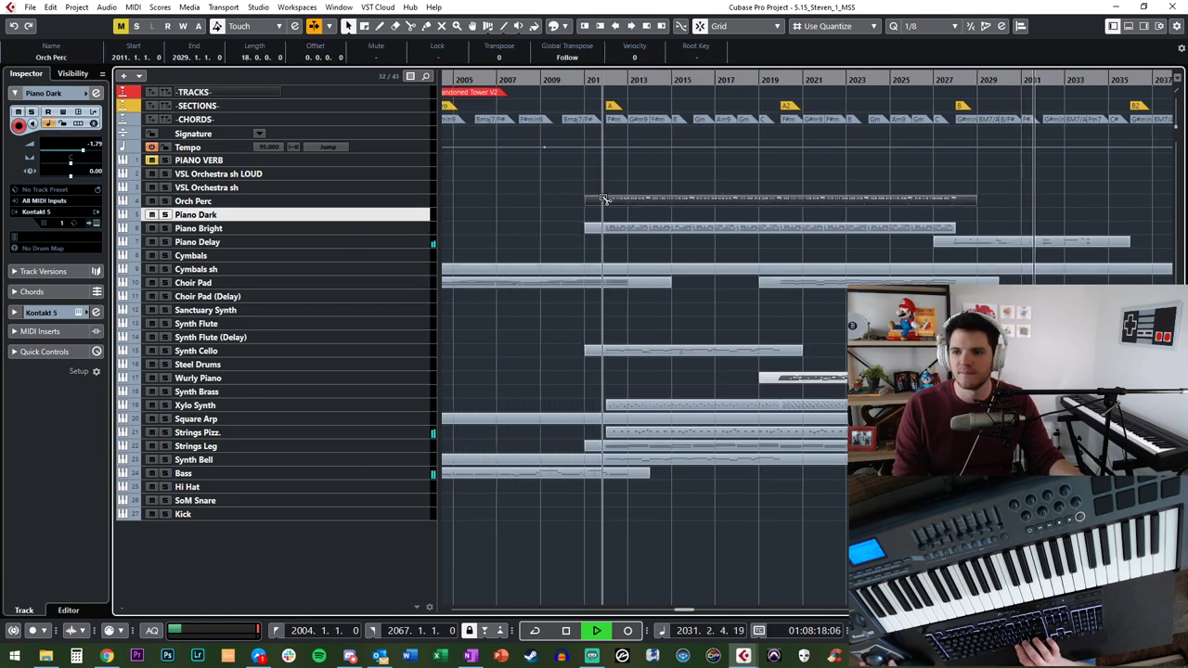
alt+click(611, 199)
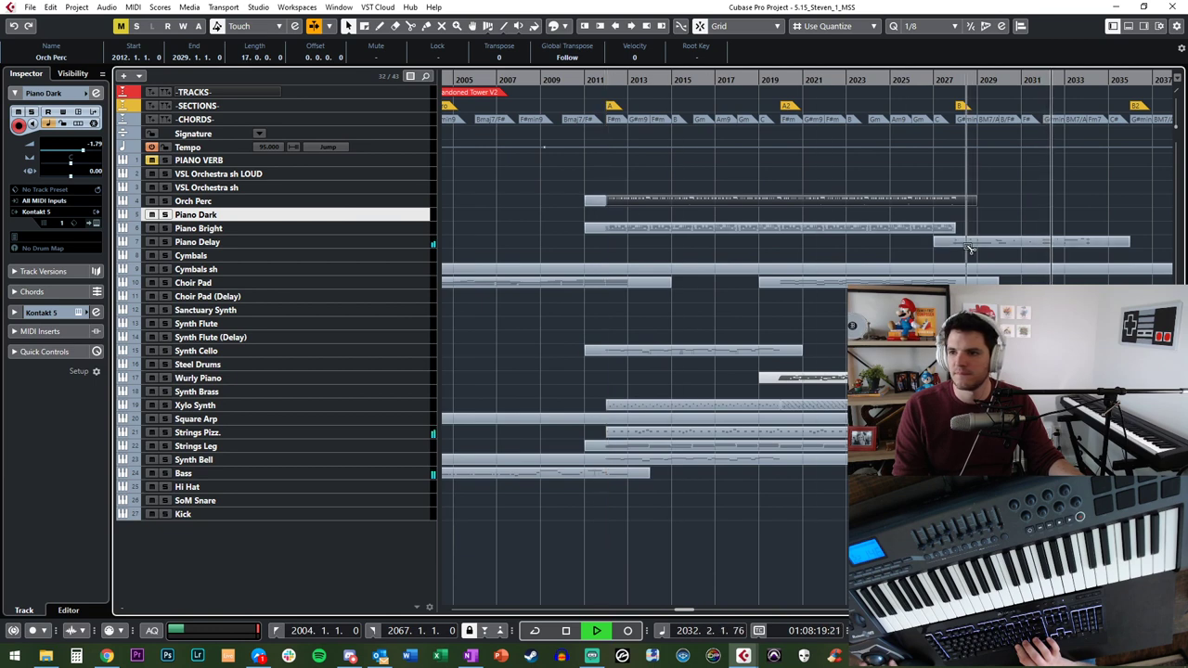
alt+click(954, 200)
Step: Copy the 16-bar Orch Perc part to bar 2036, removing everything in the copy from bar 2044 on
drag(816, 207, 1012, 190)
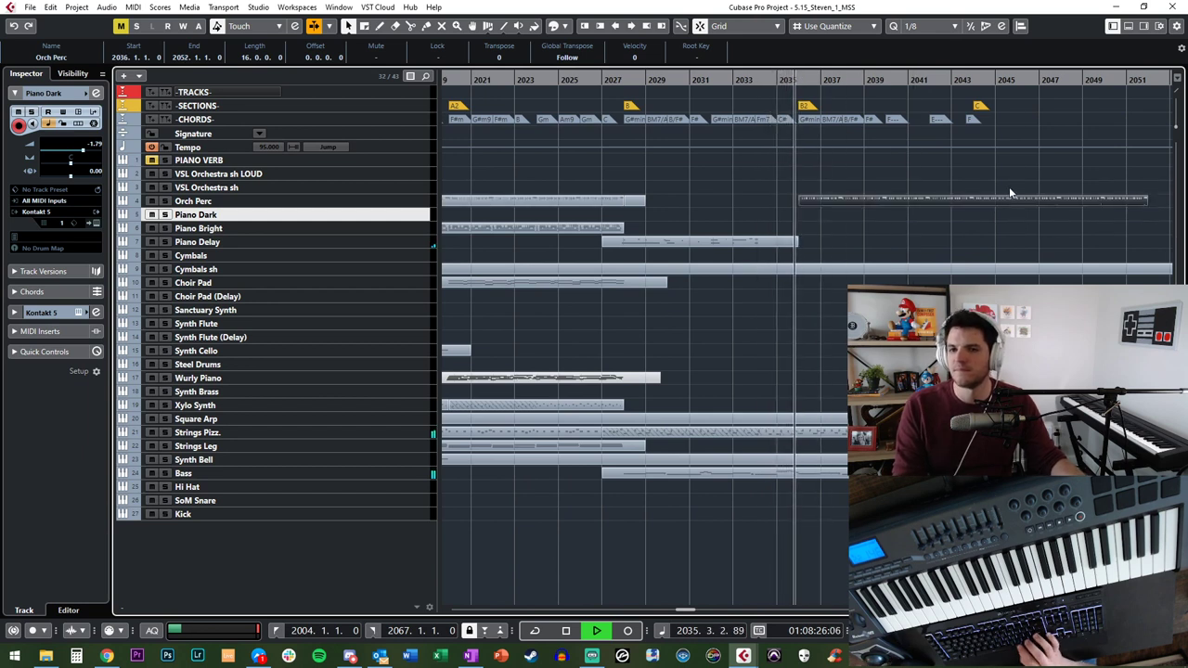
click(770, 185)
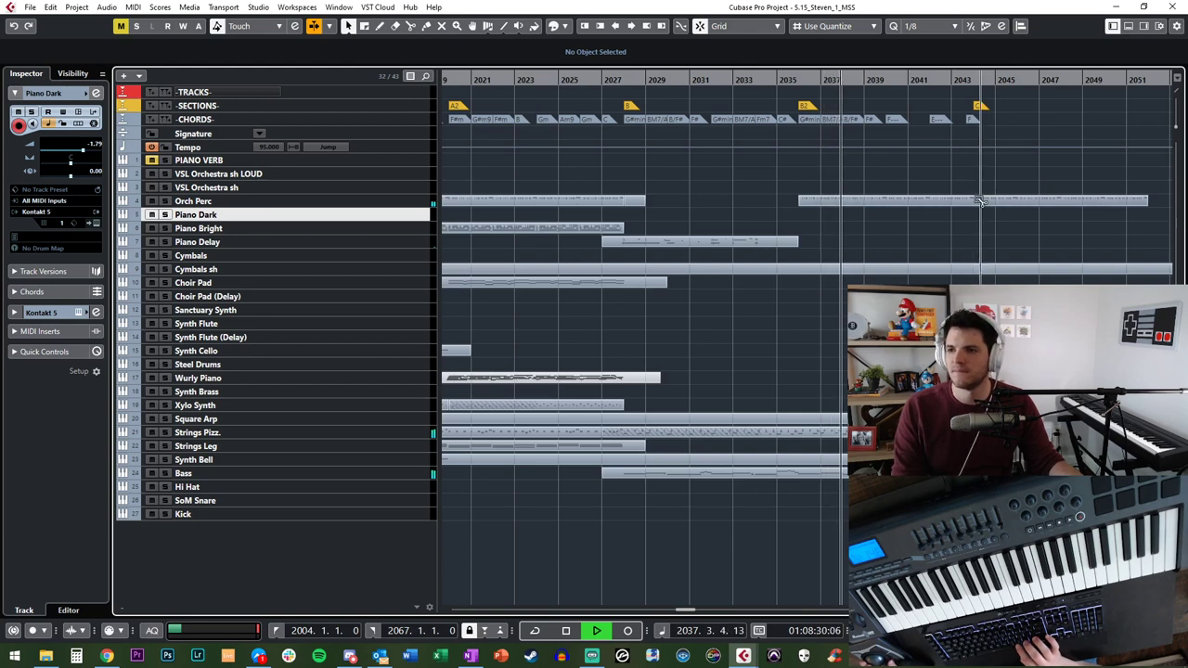
scroll(947, 201, right, 2)
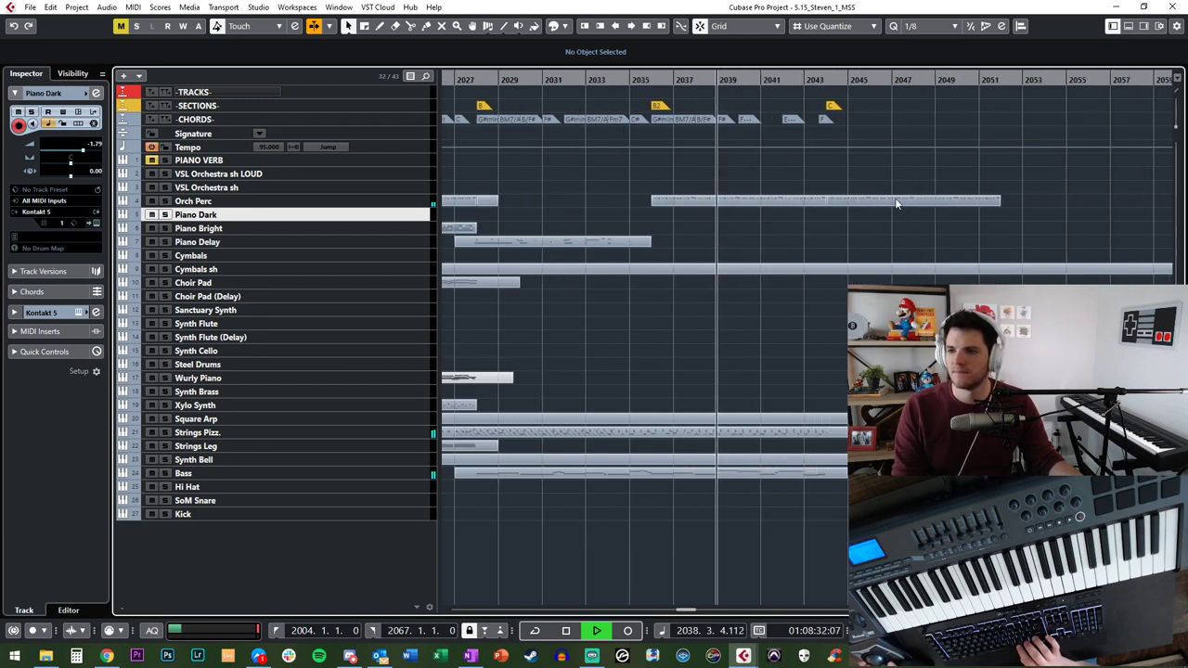
click(885, 201)
key(Delete)
Step: Duplicate the full 16-bar Orch Perc part to bar 2044, directly at the start of section C
scroll(743, 203, left, 3)
drag(591, 200, 1157, 226)
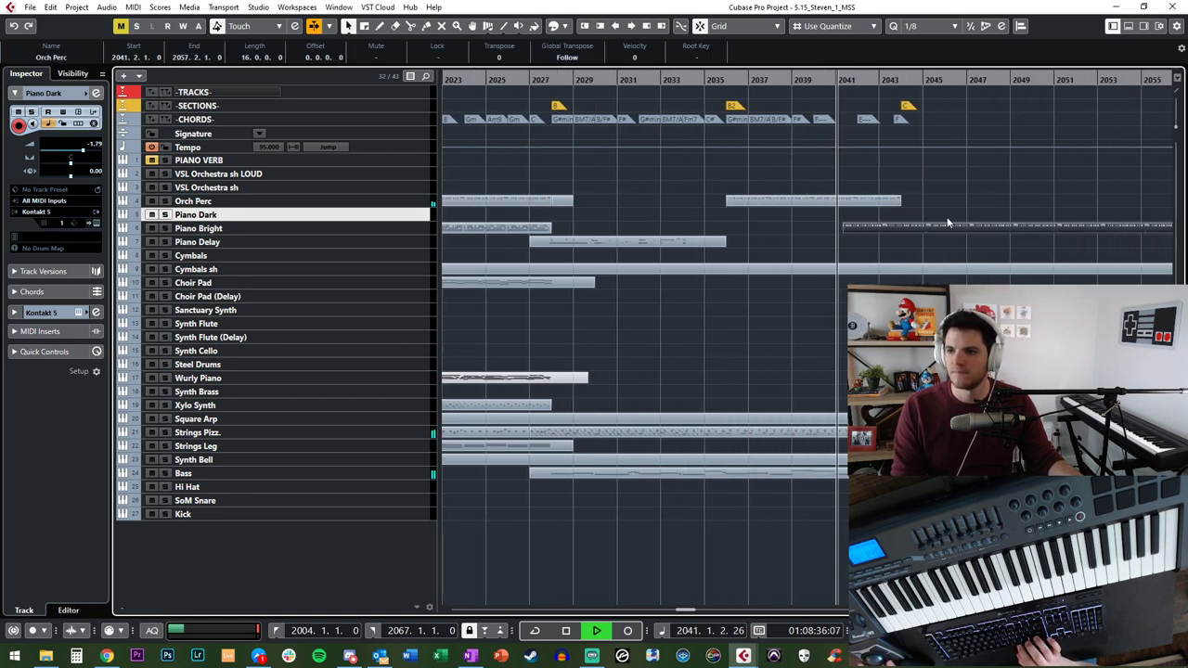
drag(661, 228, 716, 192)
Step: Audition the Piano Delay, Sanctuary Synth, Strings Pizz. and Strings Leg sounds, restarting playback from bar 2004
click(323, 242)
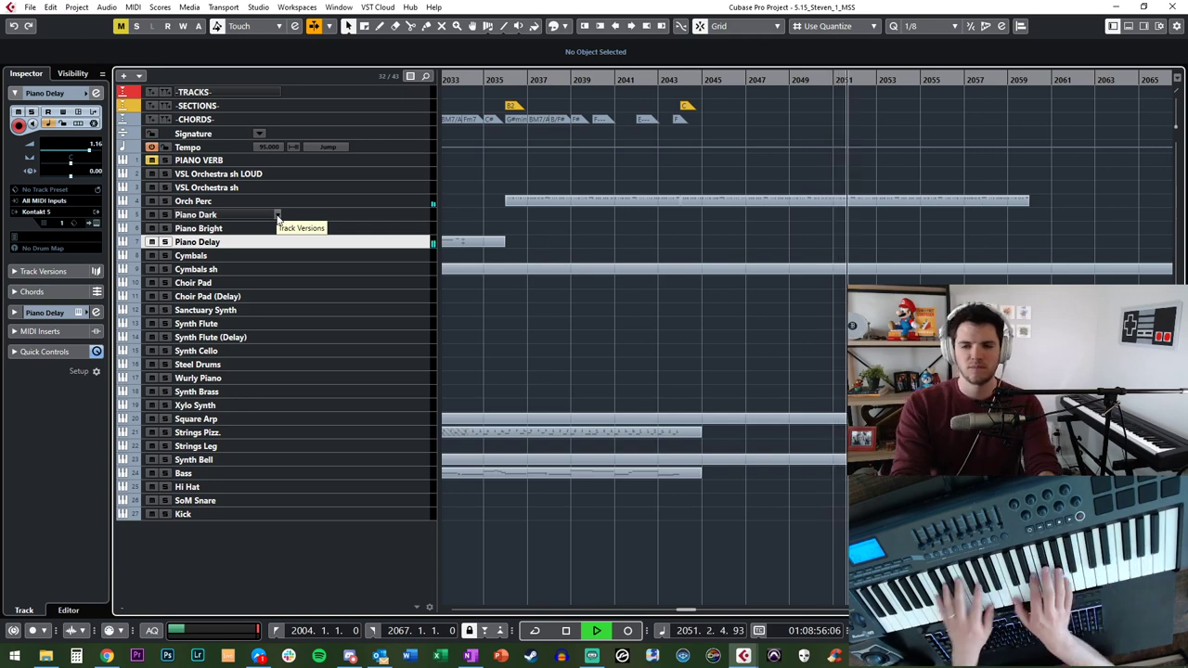
key(KP_1)
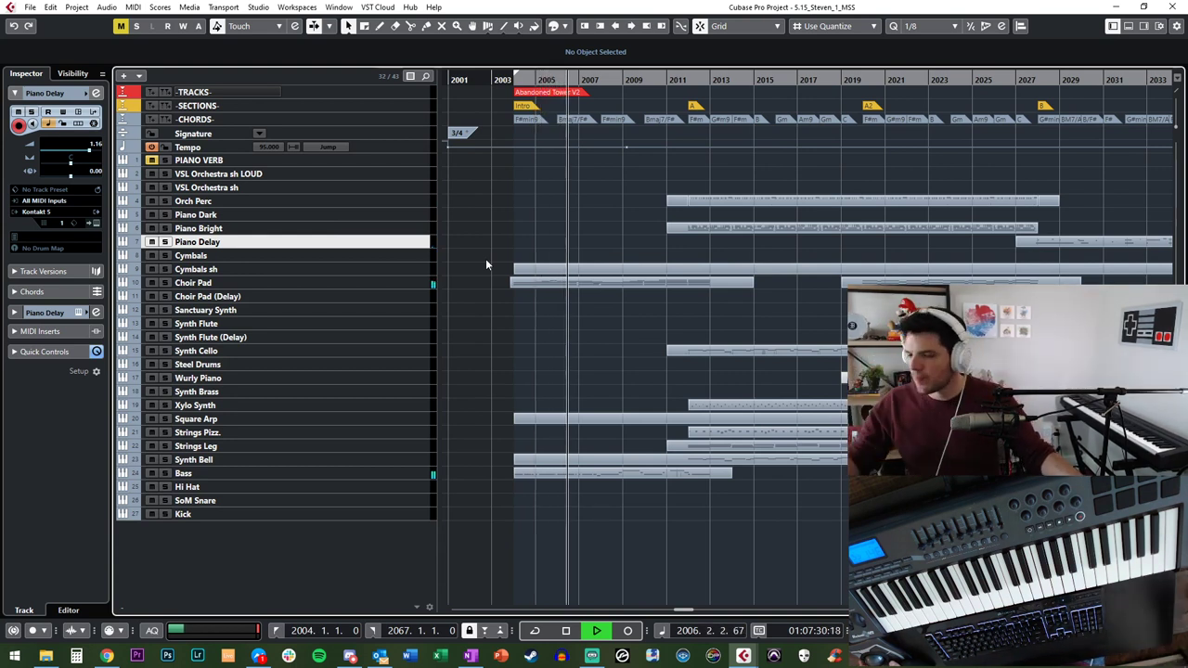
click(364, 310)
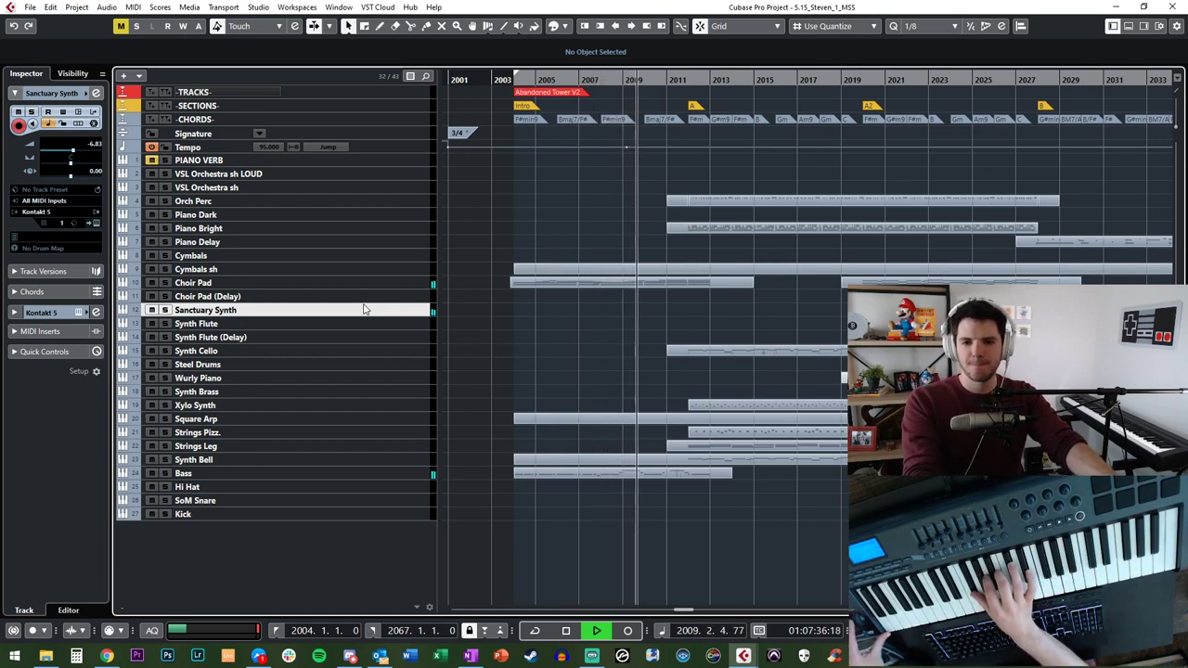
click(277, 434)
click(241, 444)
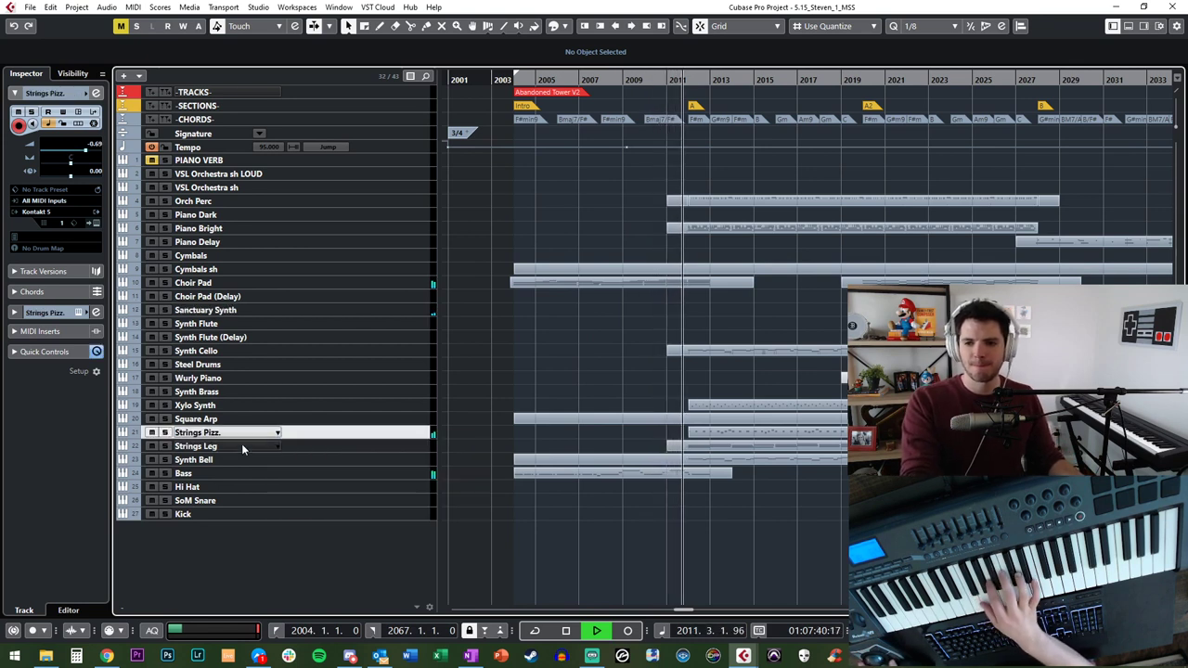
click(242, 443)
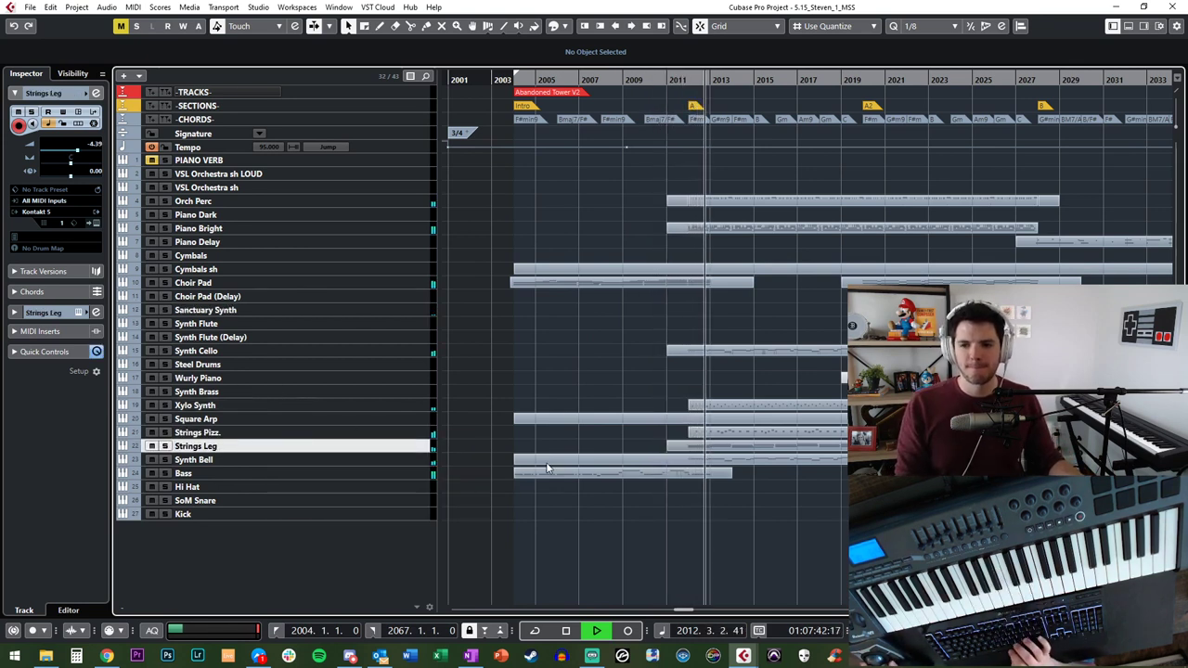
Step: Record a part on the Cymbals track leading into section A, spanning bars 2009 to 2013
click(269, 242)
right_click(274, 255)
click(498, 244)
key(space)
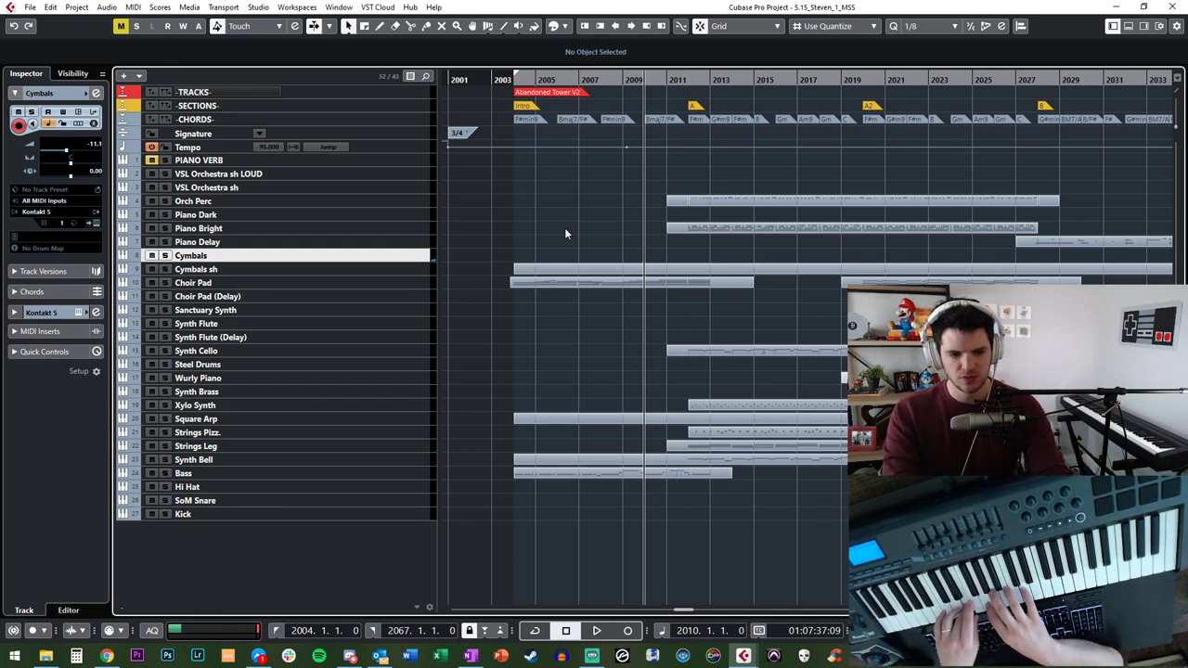
key(KP_Multiply)
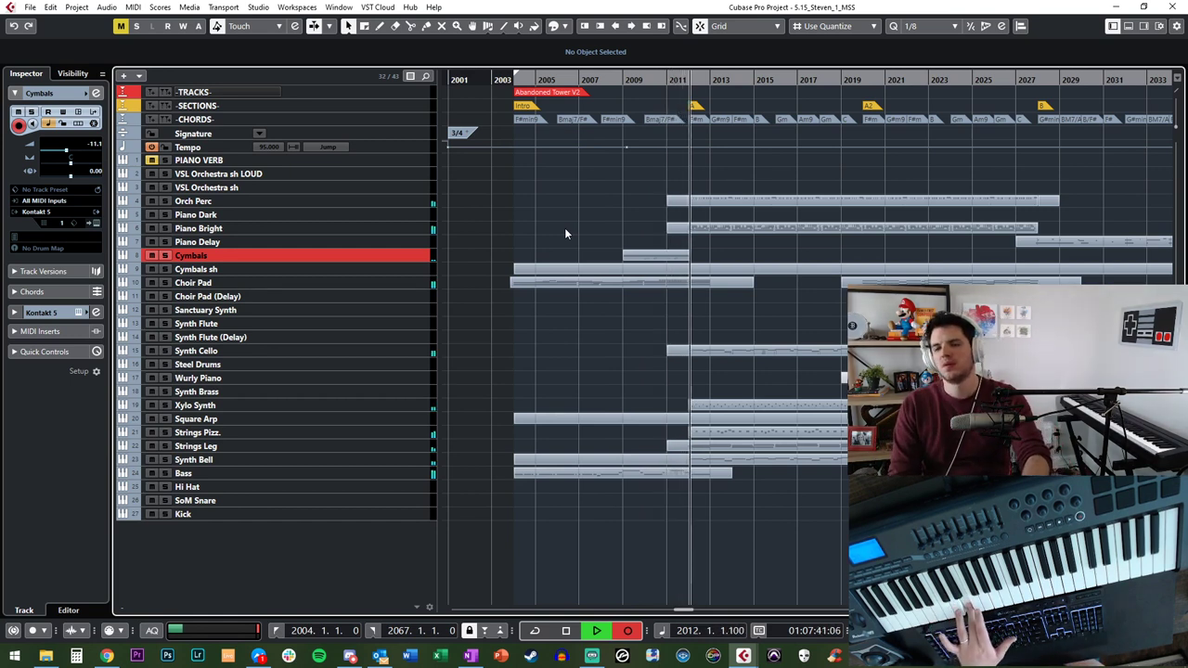
key(space)
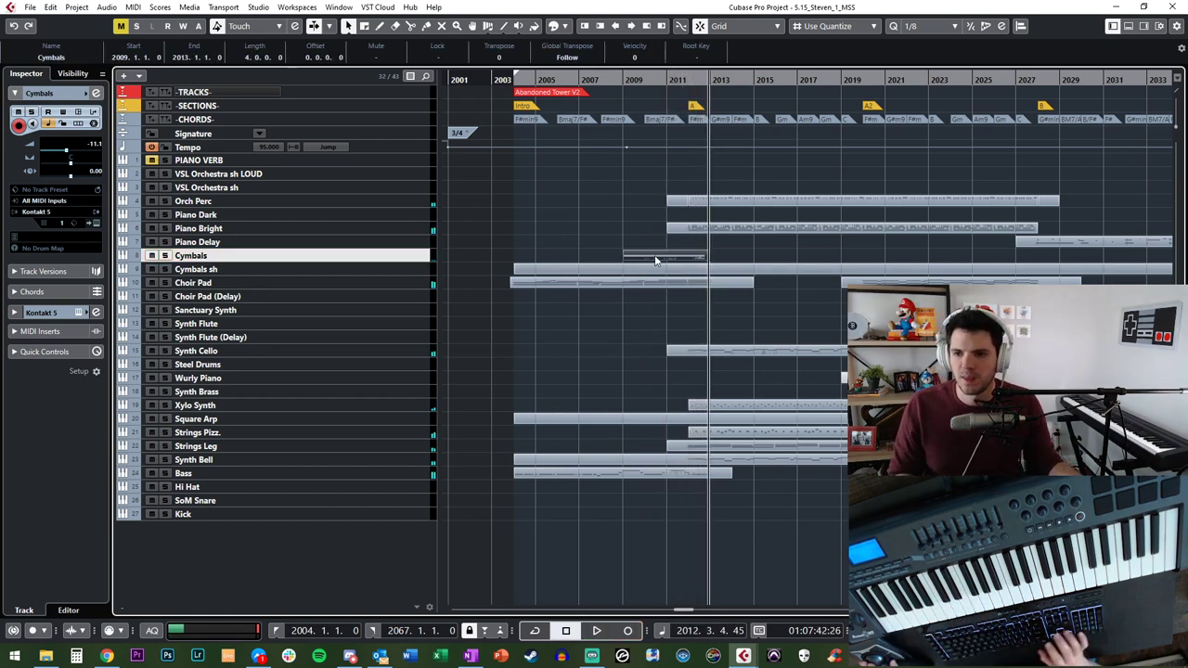
Step: Move the recorded Cymbals part to start at bar 2010 and play it back from there
click(658, 248)
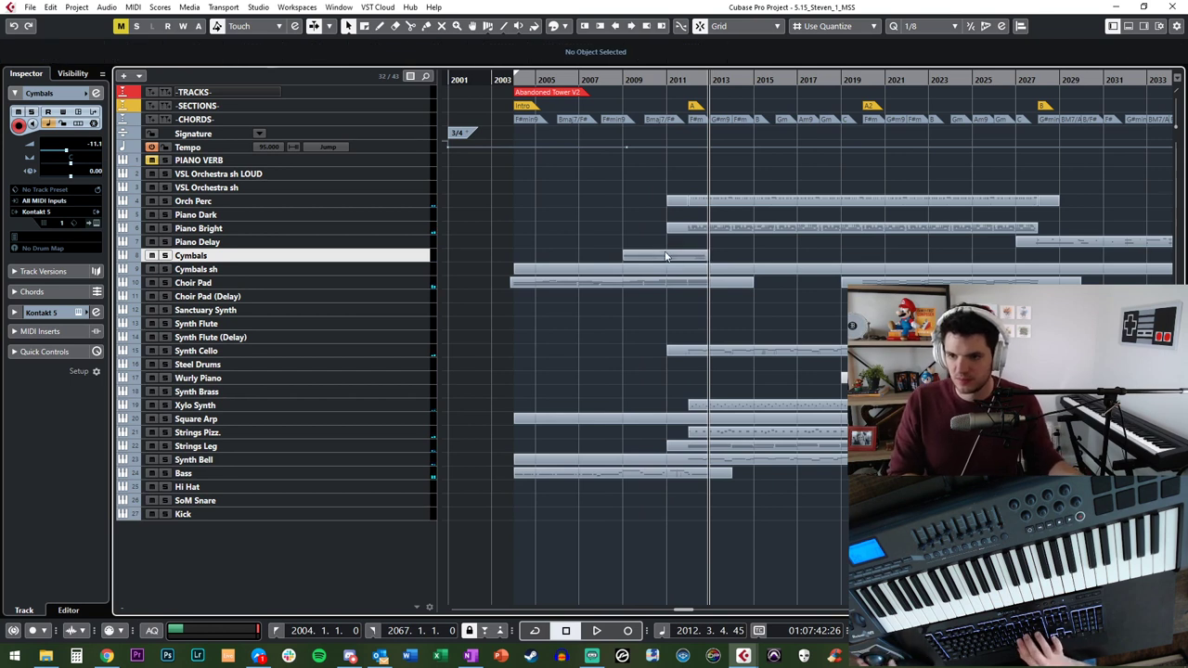
click(652, 252)
key(ctrl+Right)
key(ctrl+Right)
key(ctrl+Right)
key(ctrl+Right)
key(ctrl+Right)
key(ctrl+Right)
key(ctrl+Right)
key(ctrl+Right)
key(ctrl+Right)
key(KP_Subtract)
key(KP_Subtract)
key(KP_Subtract)
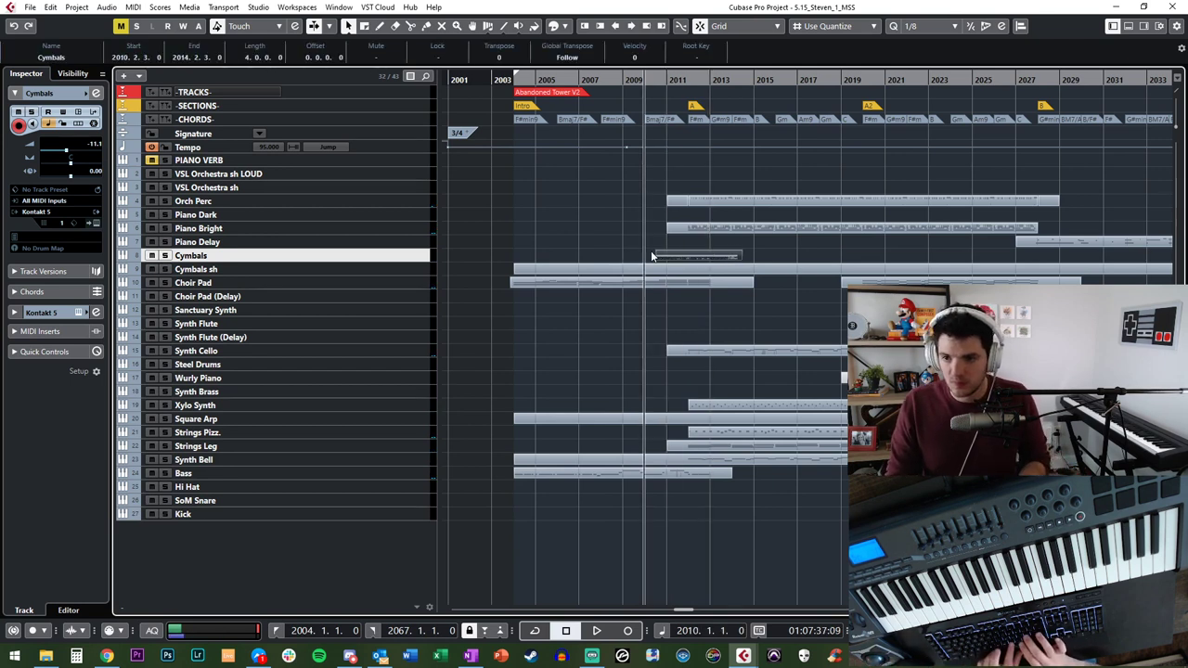
key(space)
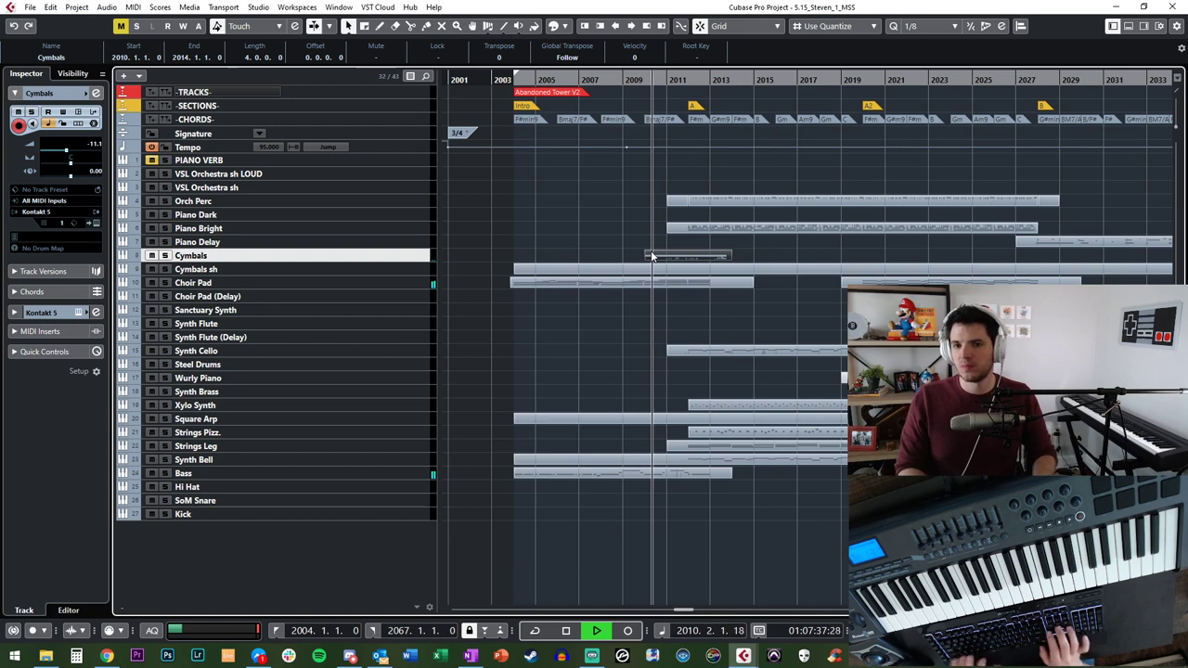
Step: Try the Cymbals part starting as late as bar 2011 while listening to the transition into section A
key(h)
key(h)
key(h)
key(shift+h)
key(shift+h)
key(shift+h)
key(shift+g)
key(shift+g)
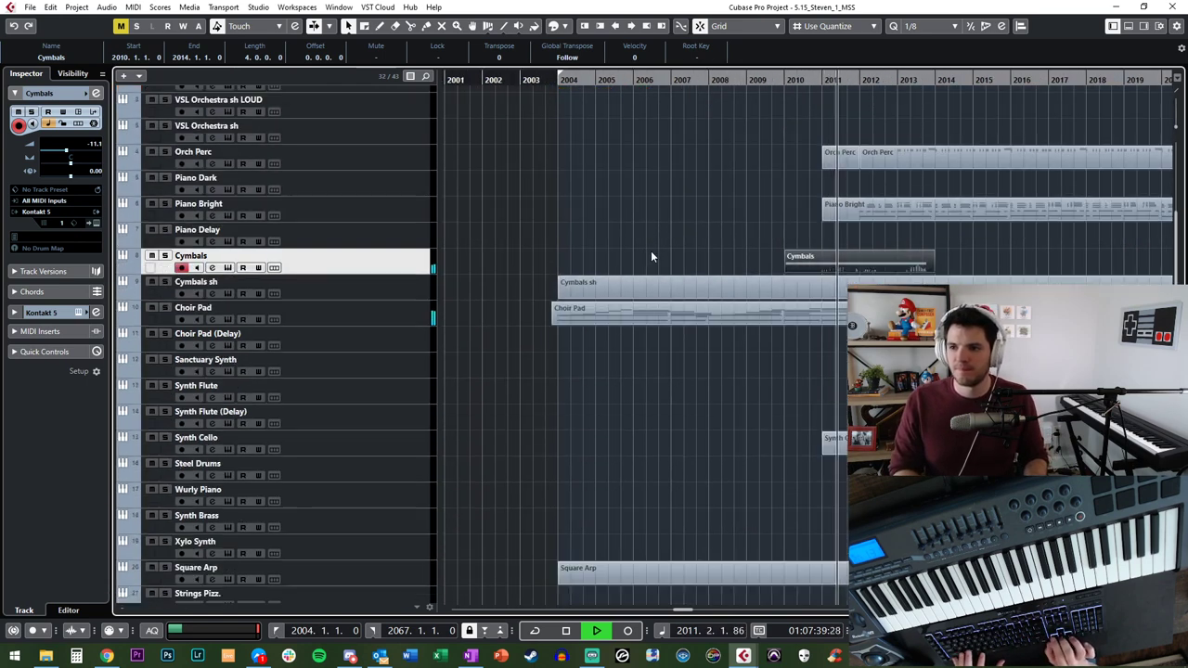
key(ctrl+Right)
key(ctrl+Right)
key(ctrl+Right)
key(ctrl+Right)
key(ctrl+Right)
key(ctrl+Right)
key(ctrl+Right)
key(ctrl+Right)
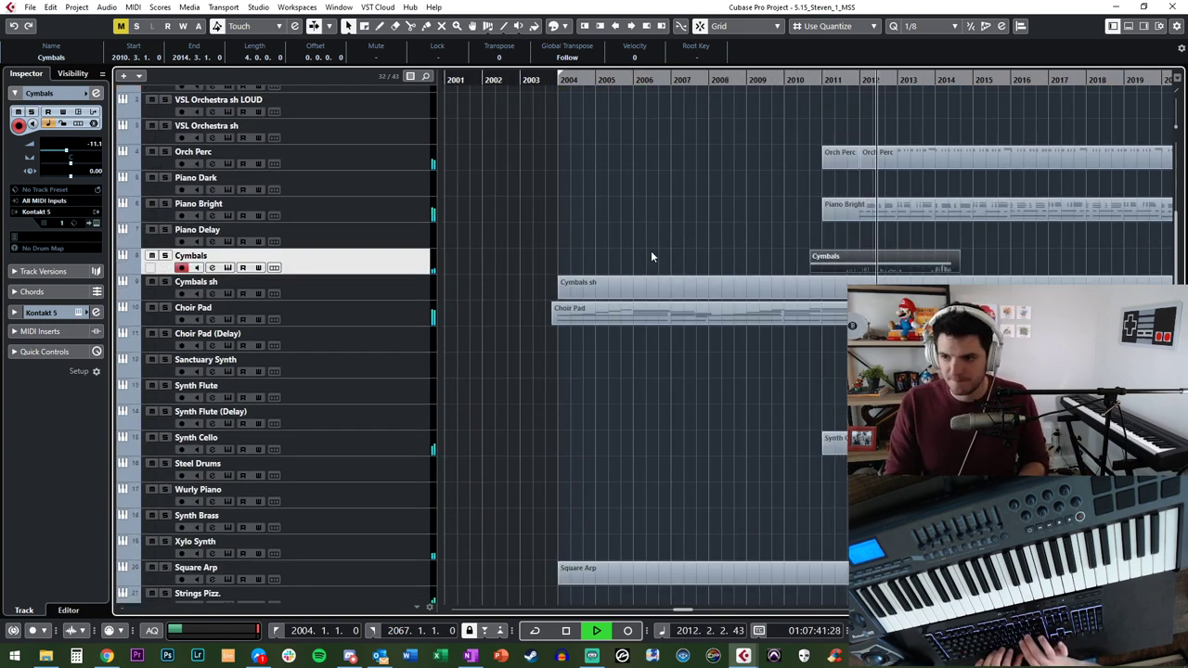
key(l)
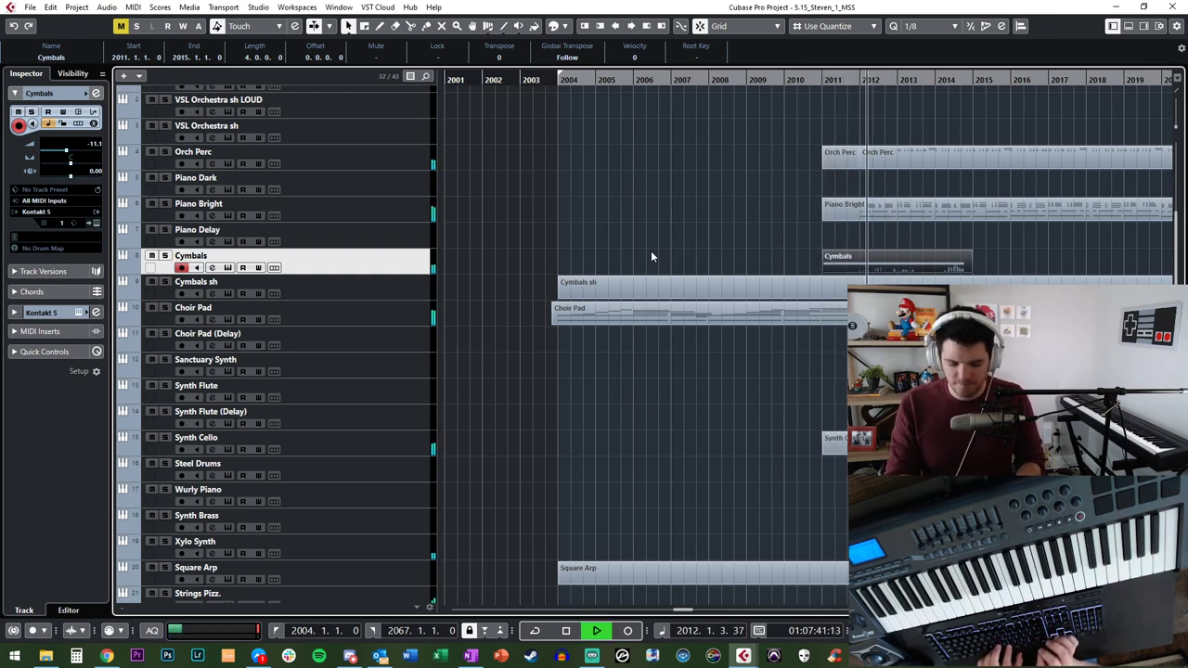
Step: Shift the Cymbals part back to start at 2010.3.1, checking its timing against the entry of section A
key(ctrl+Left)
key(ctrl+Left)
key(ctrl+Left)
key(ctrl+Left)
key(ctrl+Left)
key(ctrl+Left)
key(KP_Enter)
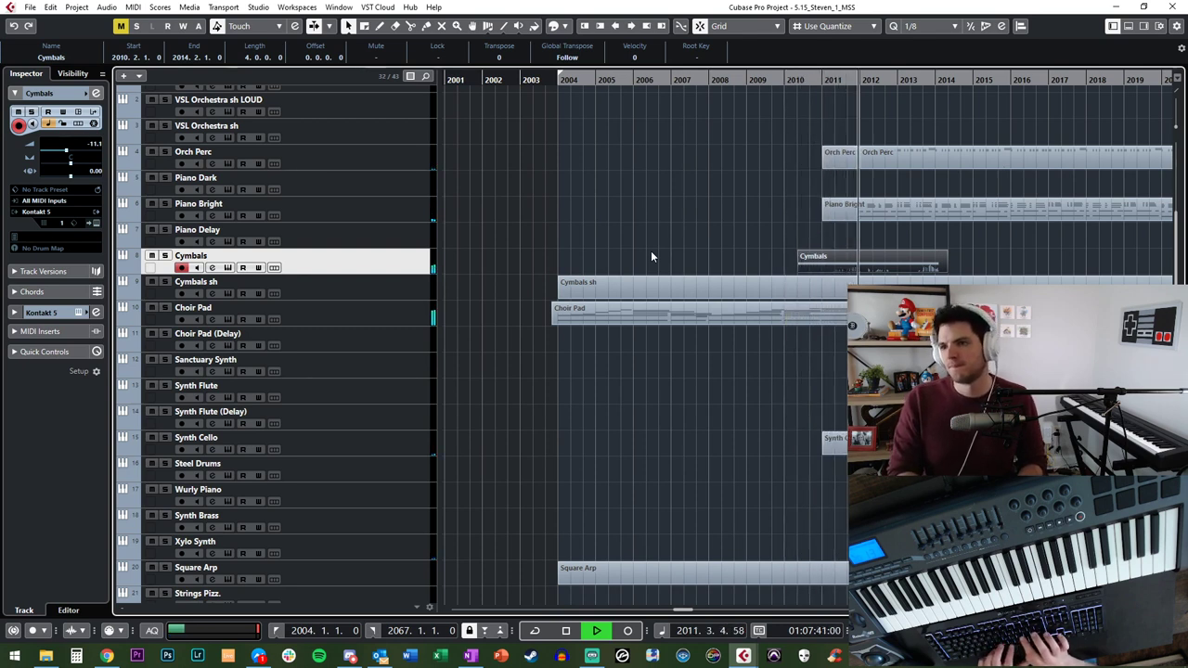
key(ctrl+Right)
key(ctrl+Right)
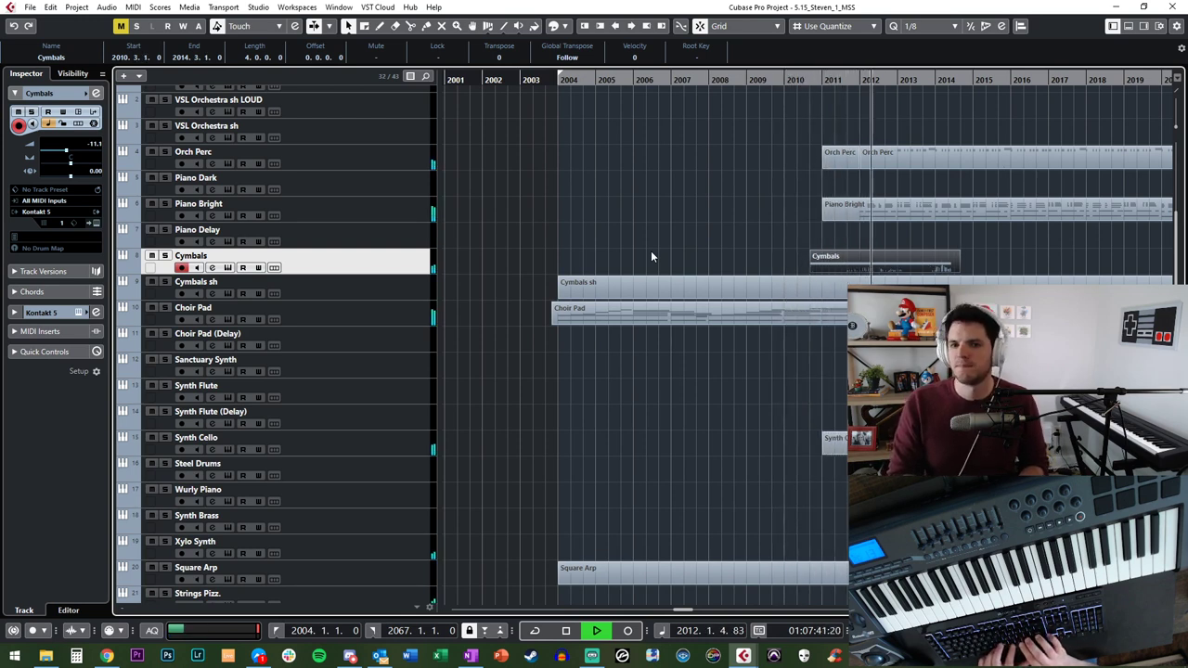
Step: Stop playback, open the Cymbals part for note editing and try its long note at A6
key(g)
key(g)
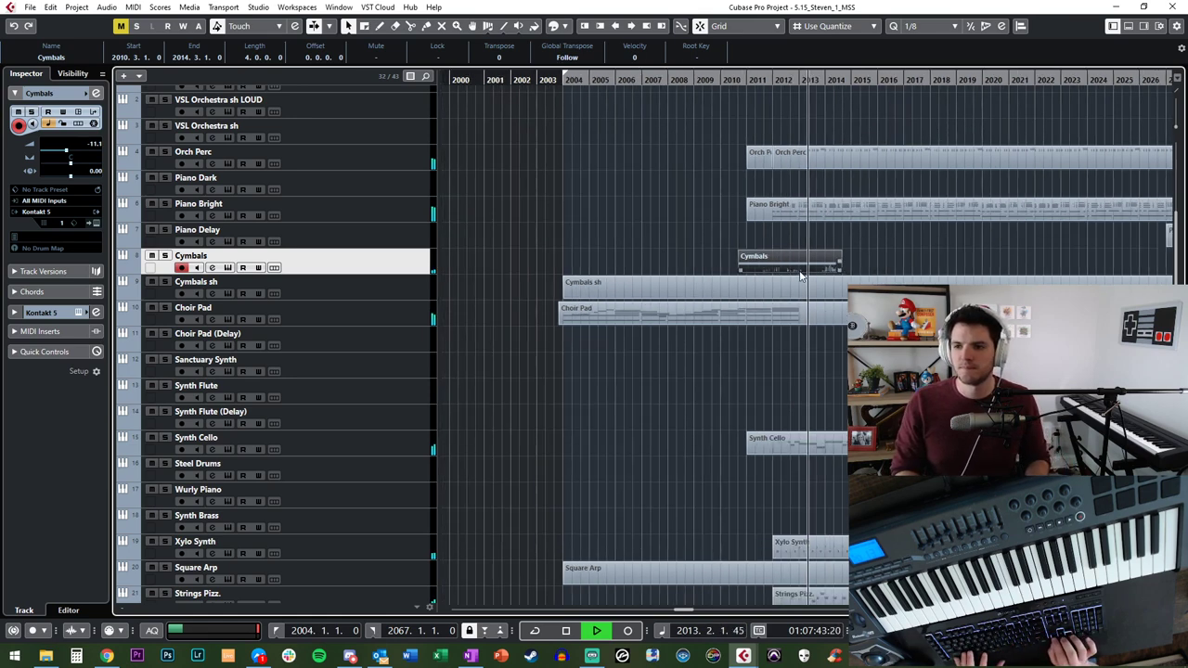
key(shift+g)
key(space)
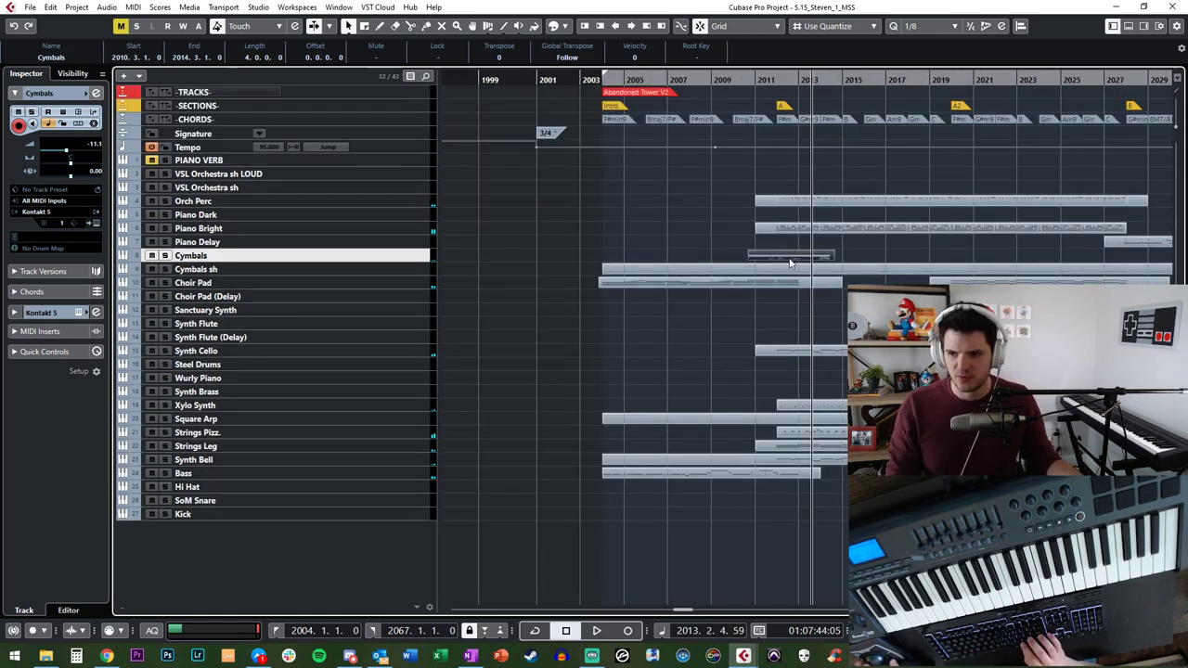
double_click(790, 260)
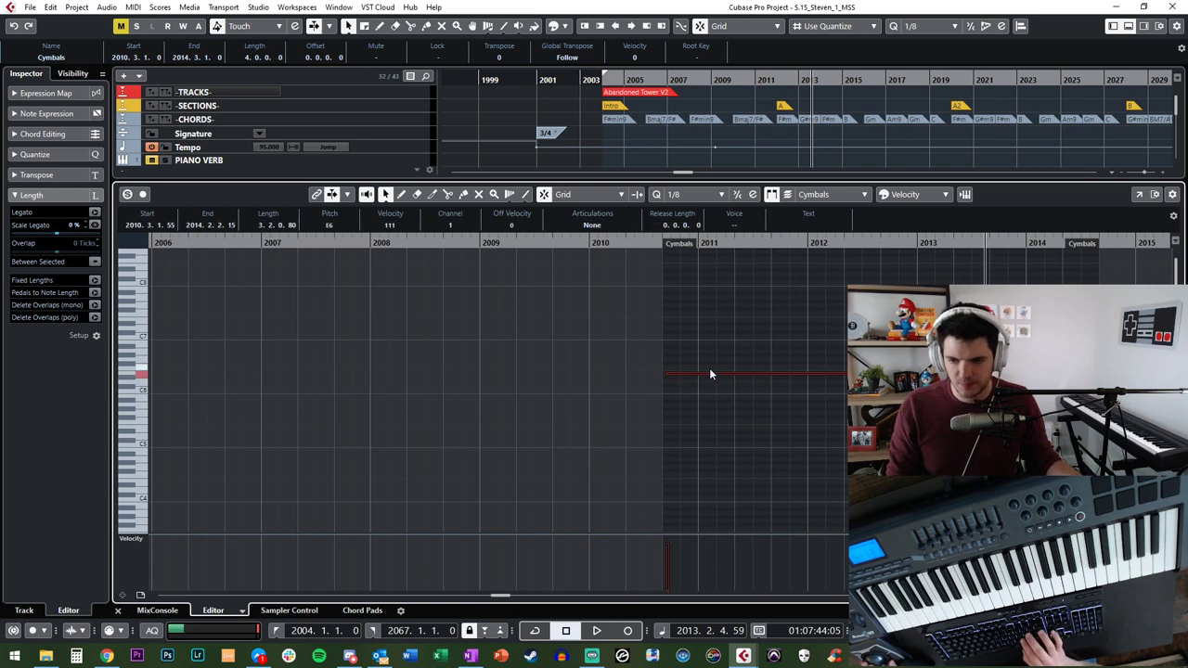
key(Up)
key(Up)
key(Up)
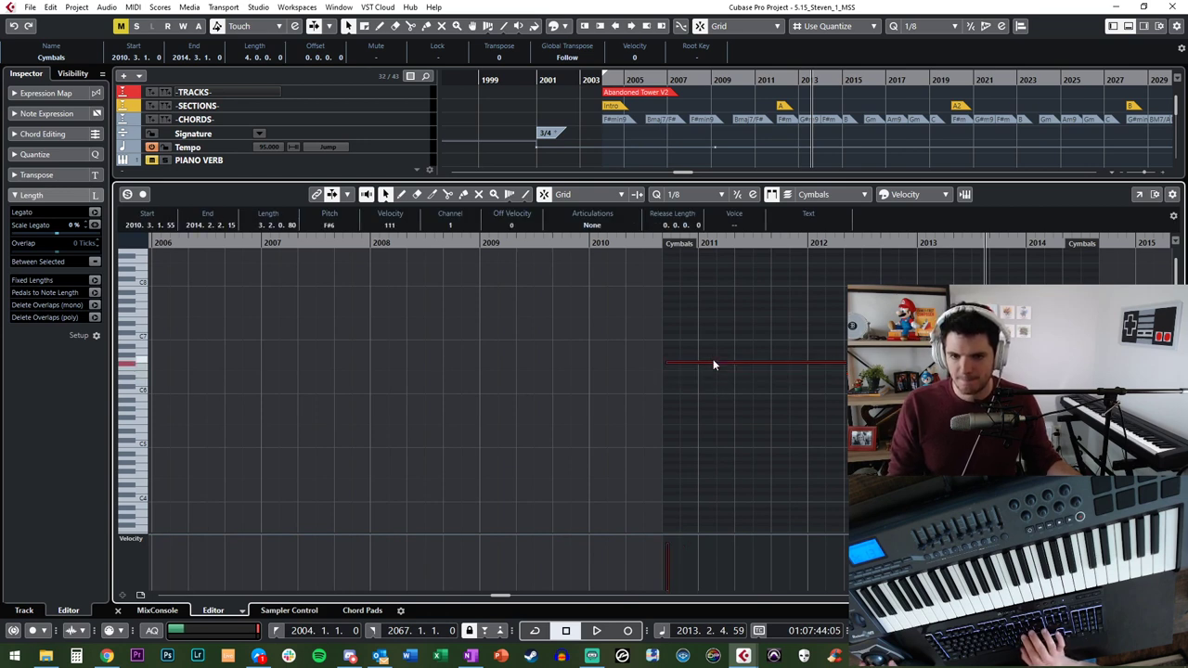
key(Up)
key(Up)
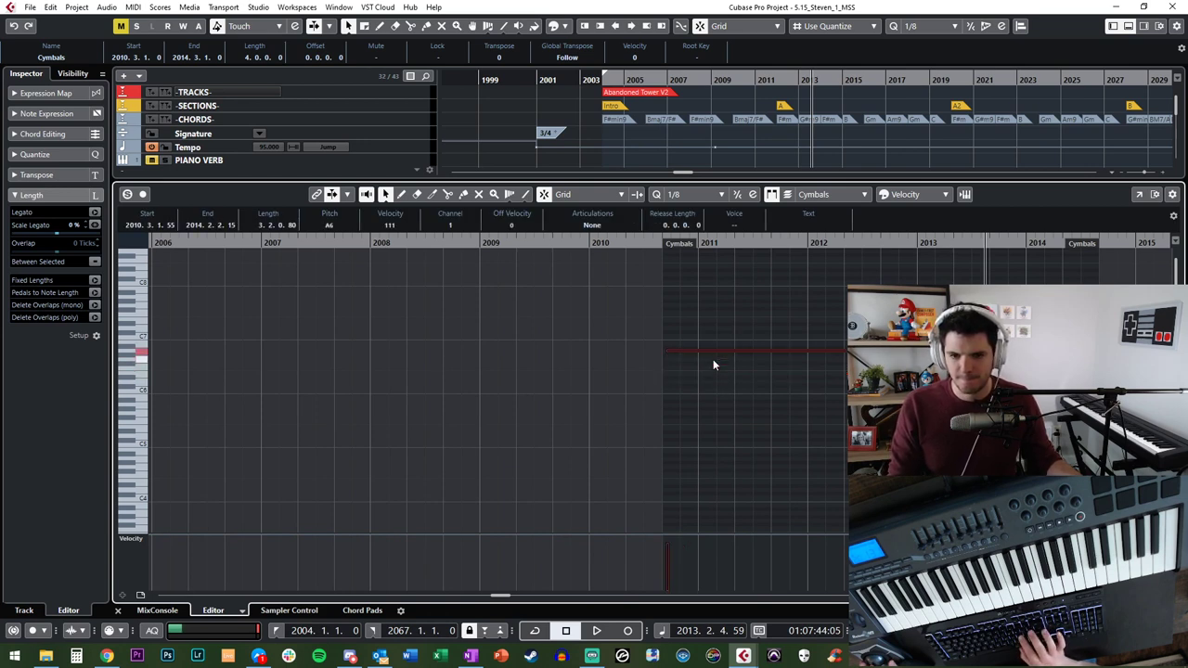
Step: Transpose the long cymbal note down to D4, auditioning the sounds along the way
key(Down)
key(Down)
key(Down)
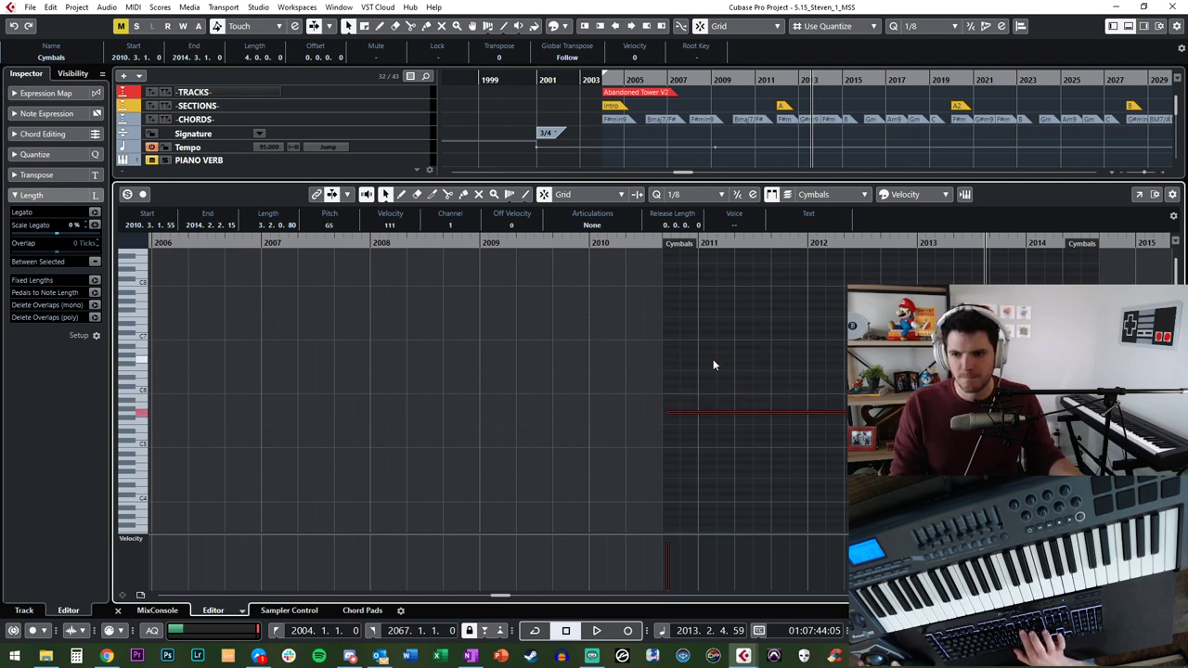
key(Down)
key(Up)
key(Down)
key(Down)
key(Down)
key(Down)
key(Down)
key(Down)
key(Down)
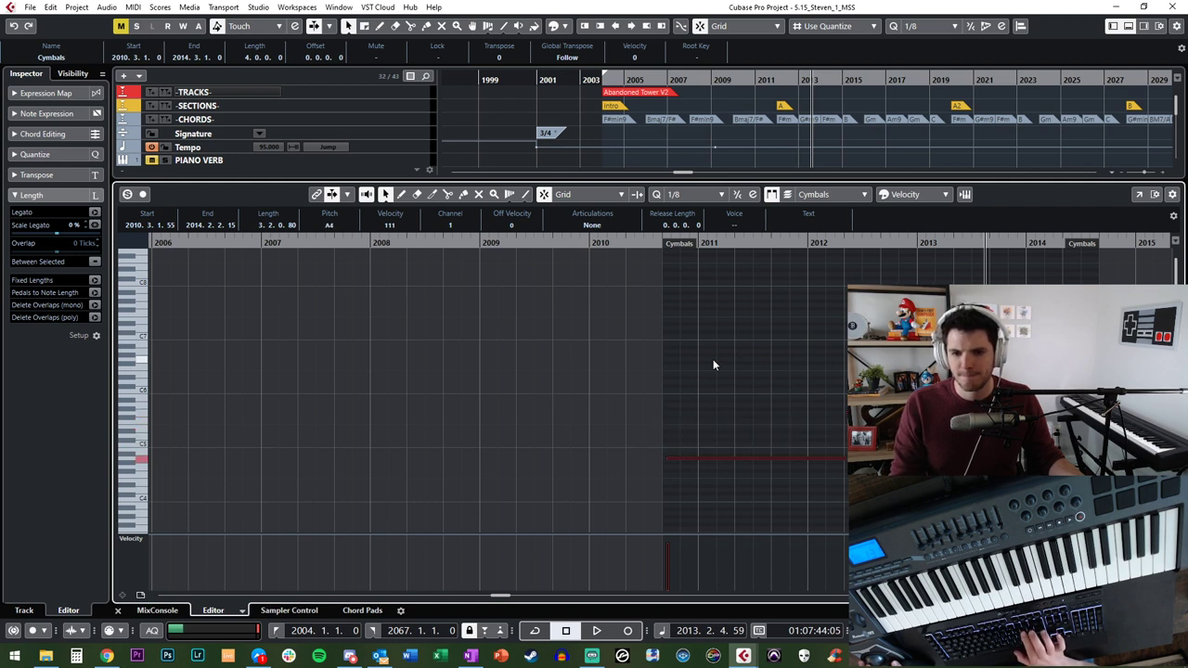
key(Down)
key(Down)
key(Down)
key(Down)
key(Down)
key(Down)
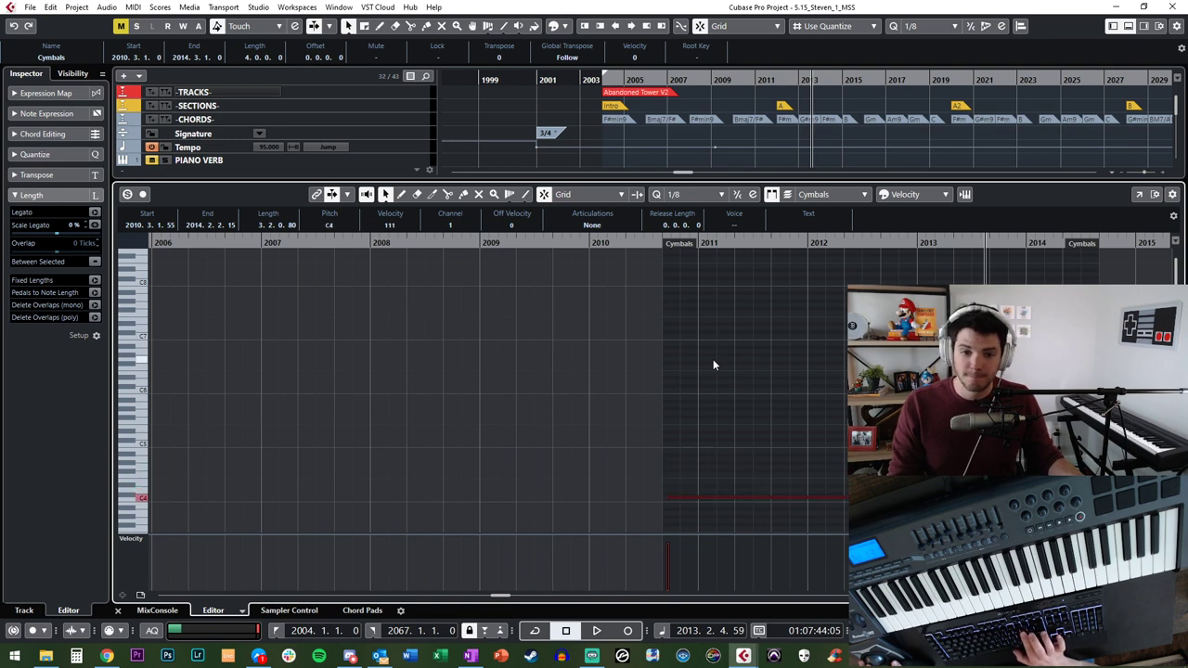
Step: Close the note editor and play the transition from bar 2010 with the revised cymbal note
key(space)
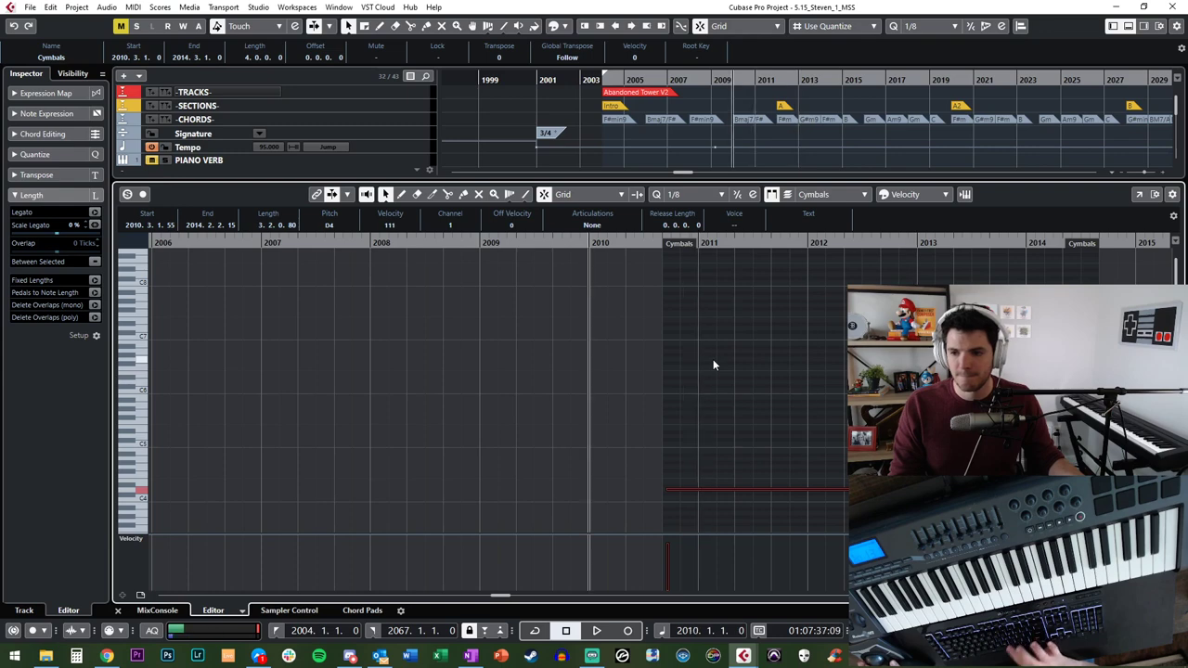
key(ctrl+e)
click(778, 299)
key(h)
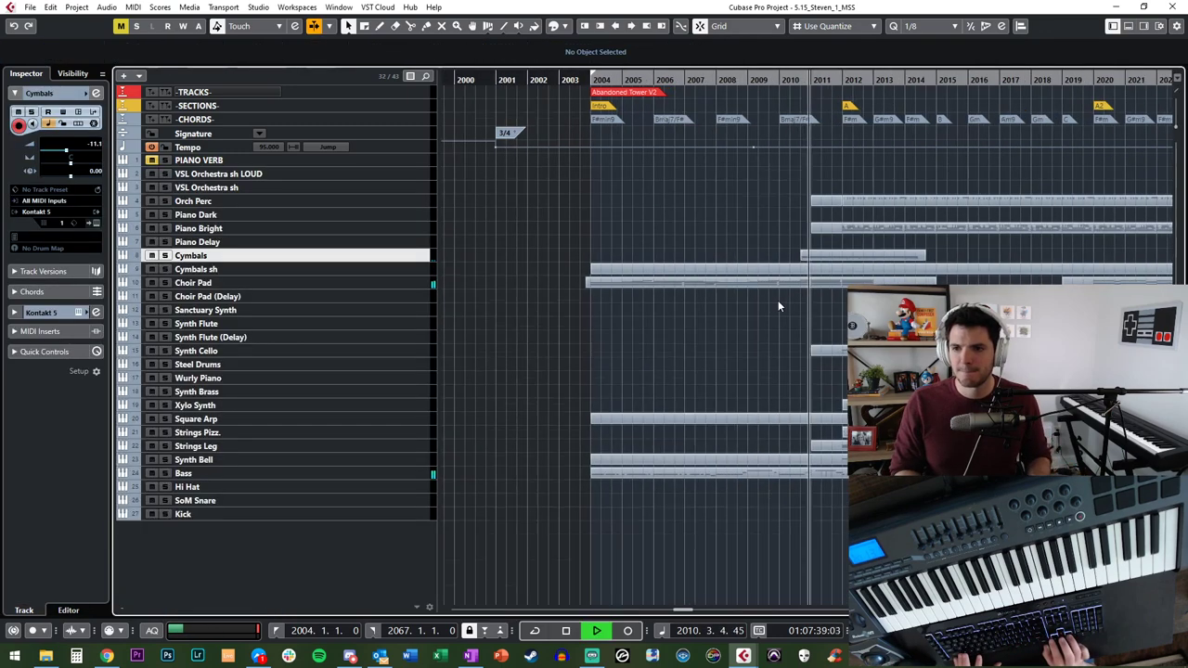
Step: Move the first Cymbals part so it starts at 2011.1.1, checking its timing in playback
key(shift+h)
key(shift+h)
key(shift+h)
scroll(779, 301, right, 2)
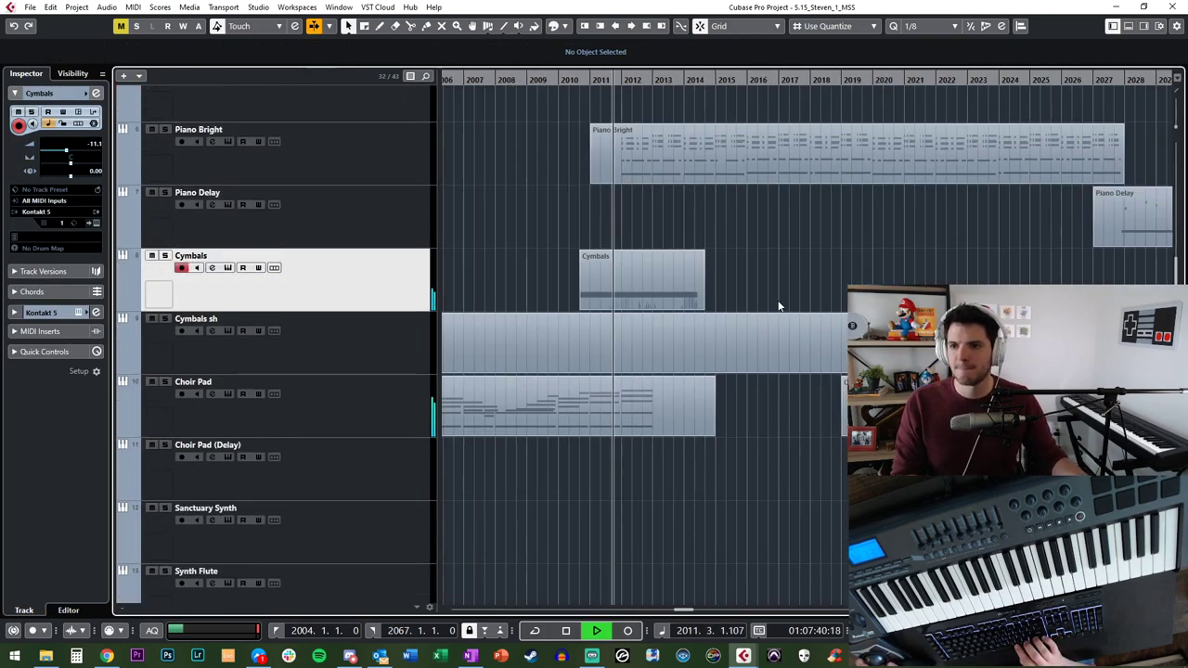
click(607, 285)
key(ctrl+Right)
key(ctrl+Right)
key(ctrl+Right)
key(ctrl+Right)
key(KP_Subtract)
key(KP_Subtract)
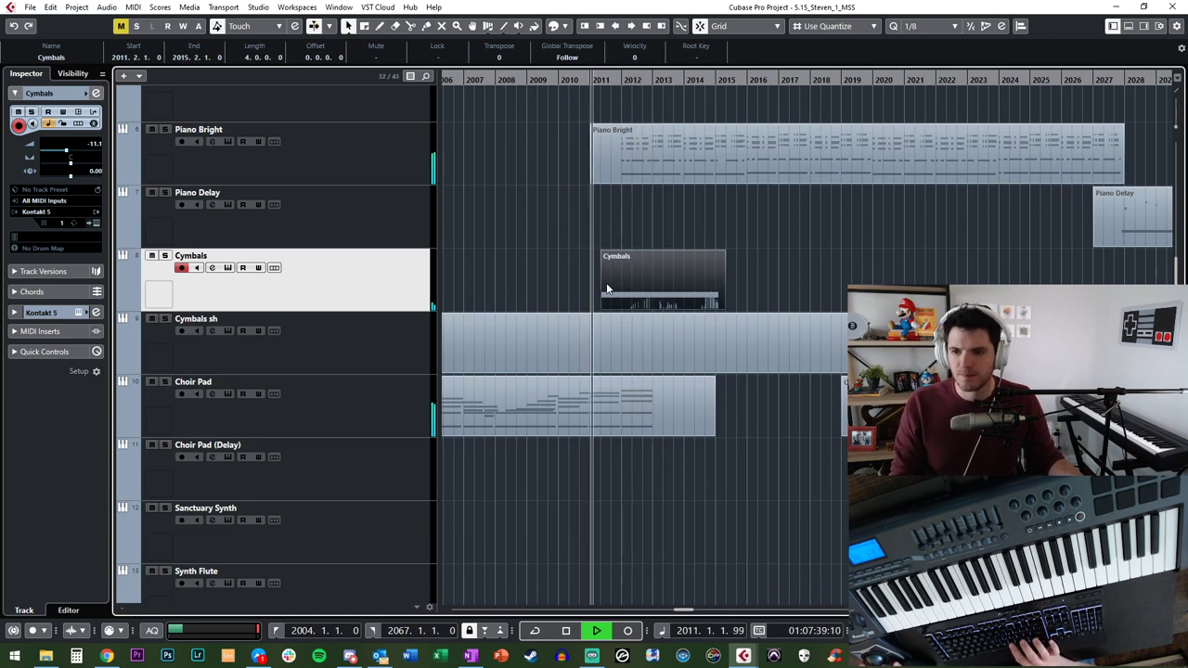
key(ctrl+Left)
key(ctrl+Left)
key(l)
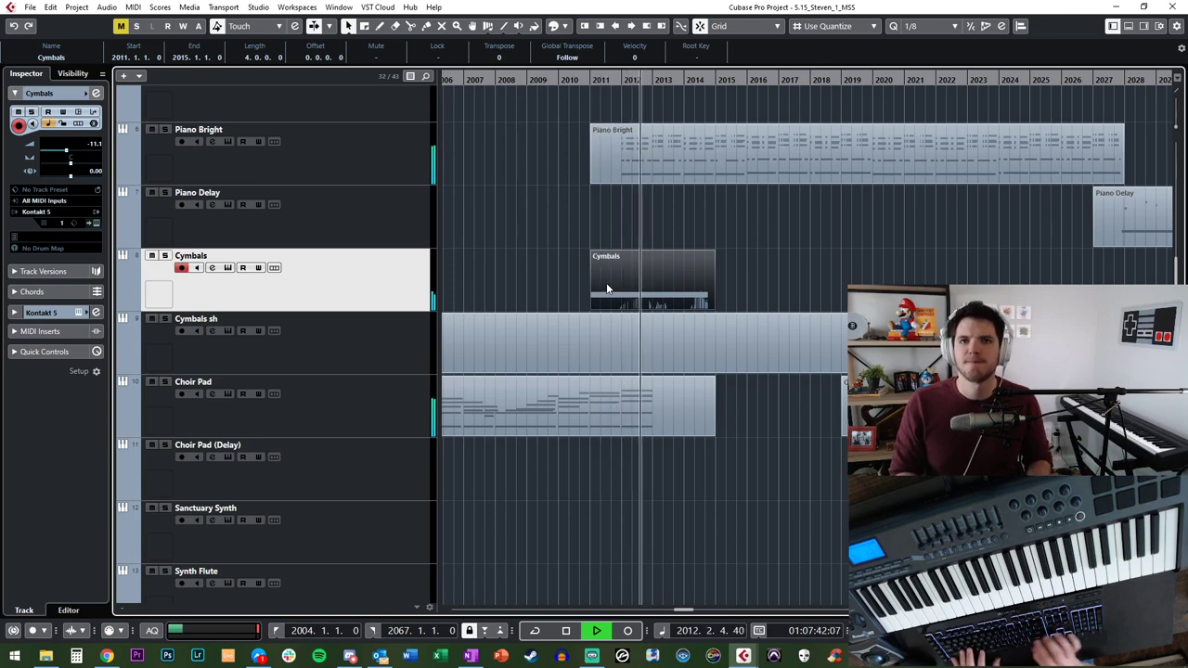
Step: Examine the Cymbals part against the other tracks while section A plays
key(h)
key(h)
key(h)
key(h)
key(h)
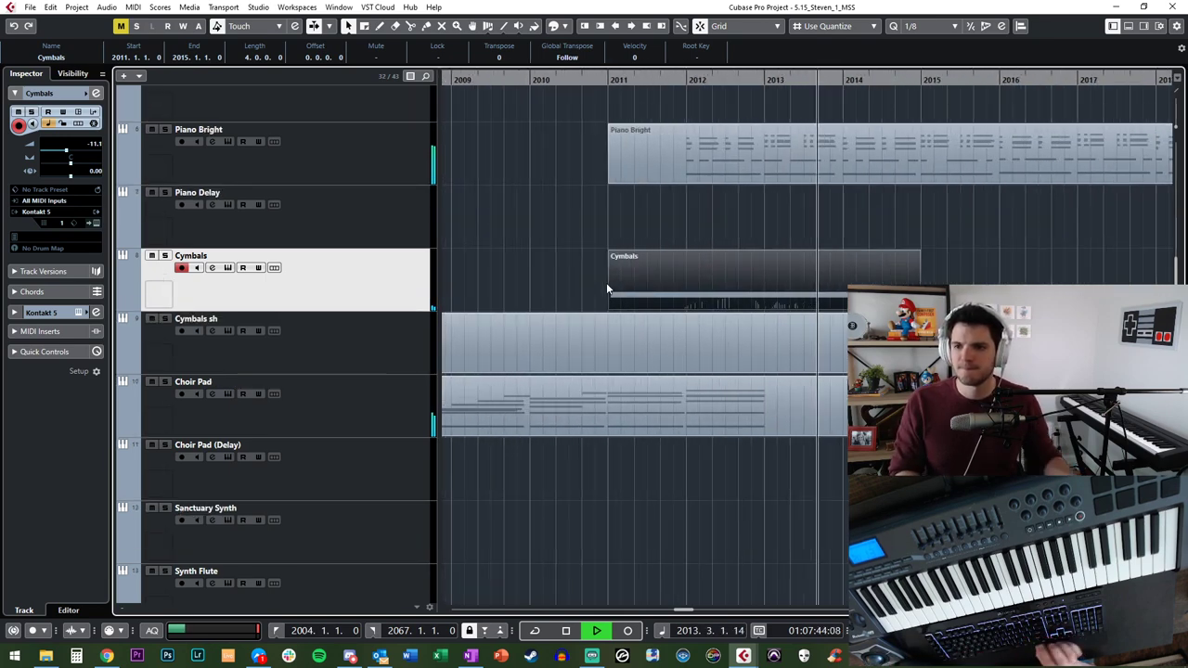
scroll(607, 284, up, 5)
scroll(607, 284, down, 6)
scroll(606, 282, down, 4)
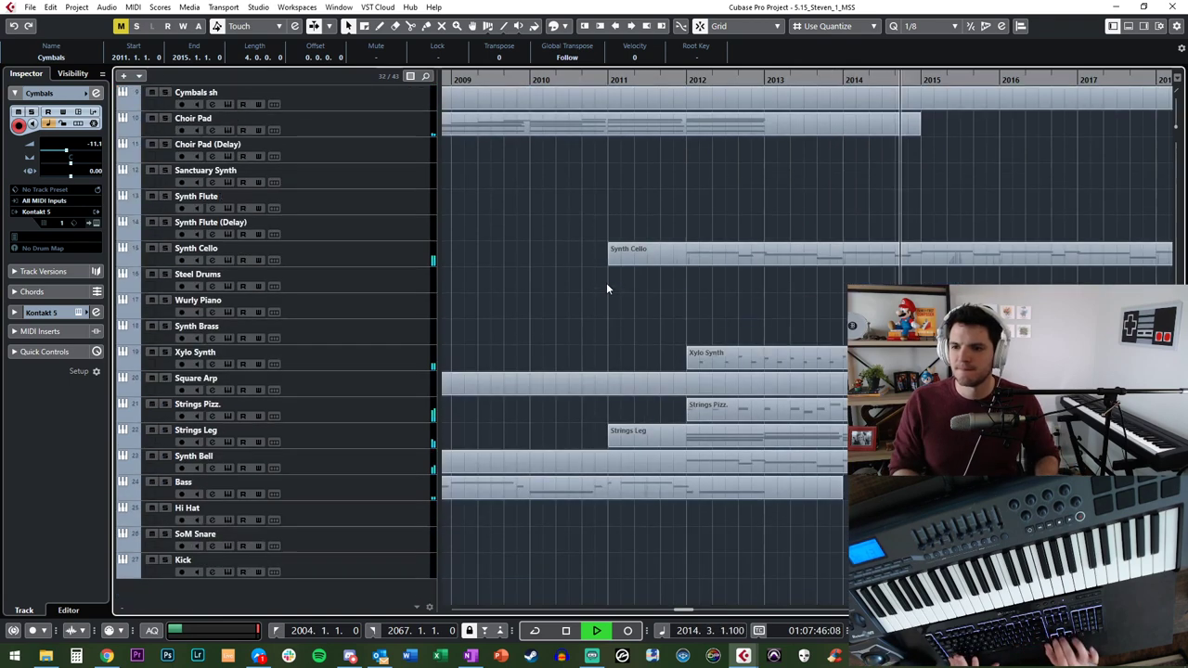
scroll(606, 282, up, 1)
scroll(606, 282, up, 6)
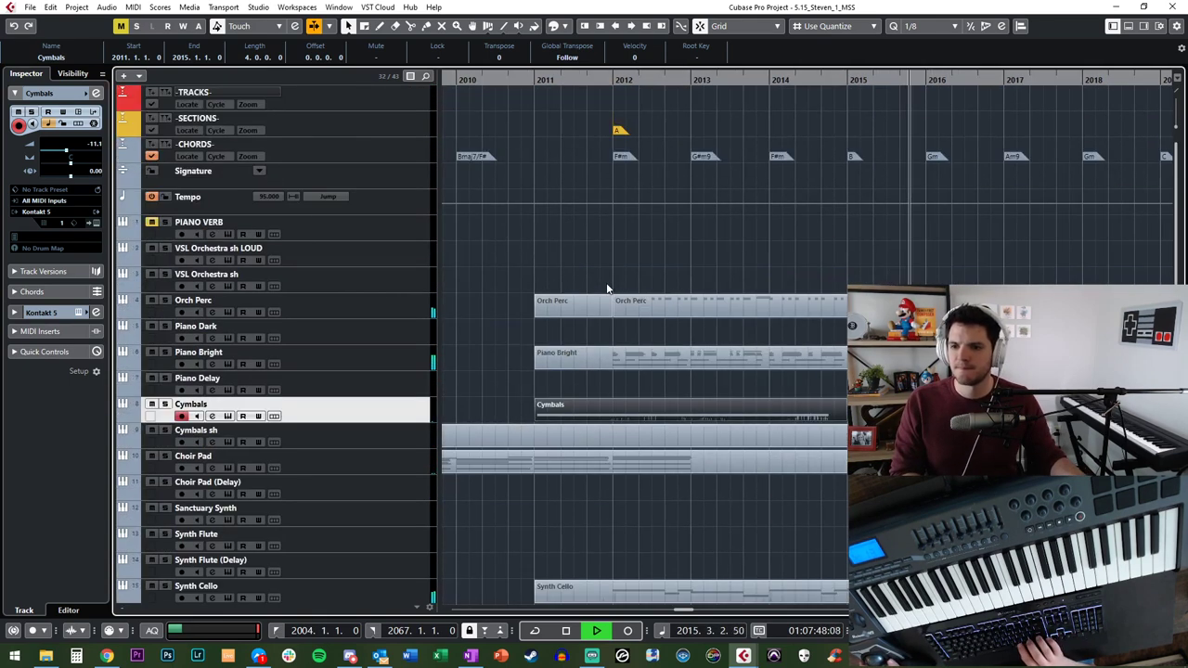
Step: Copy the Cymbals part to 2019.1.1, one bar before section A2
scroll(783, 440, right, 5)
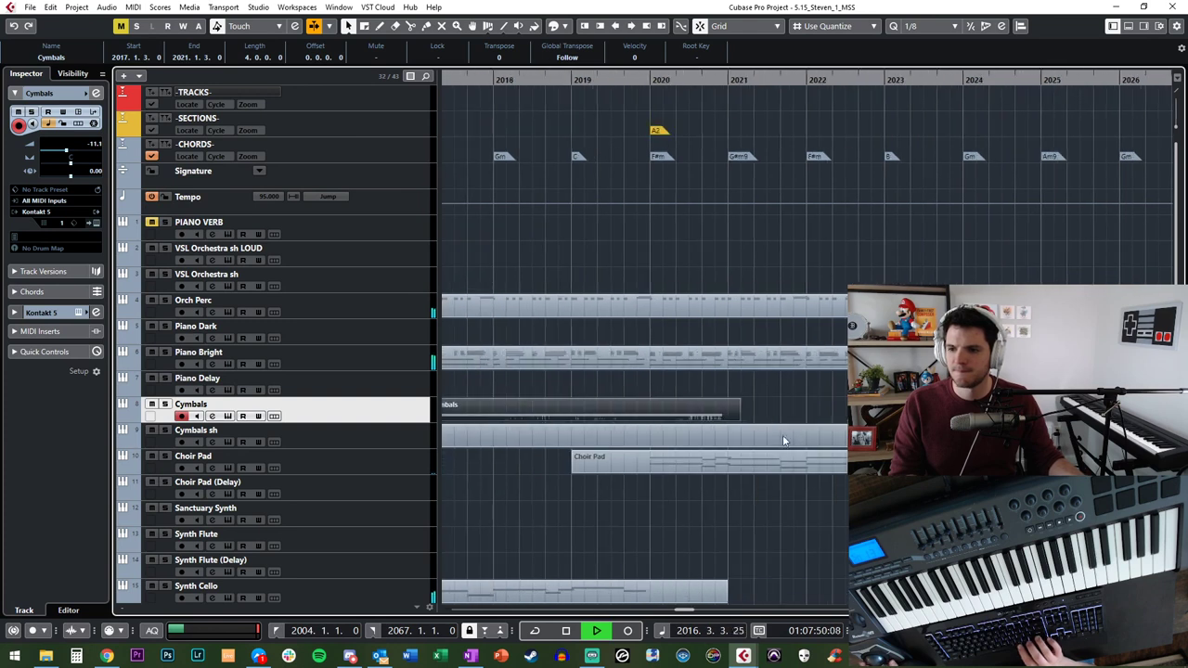
drag(657, 419, 918, 413)
scroll(918, 413, right, 5)
scroll(578, 410, left, 3)
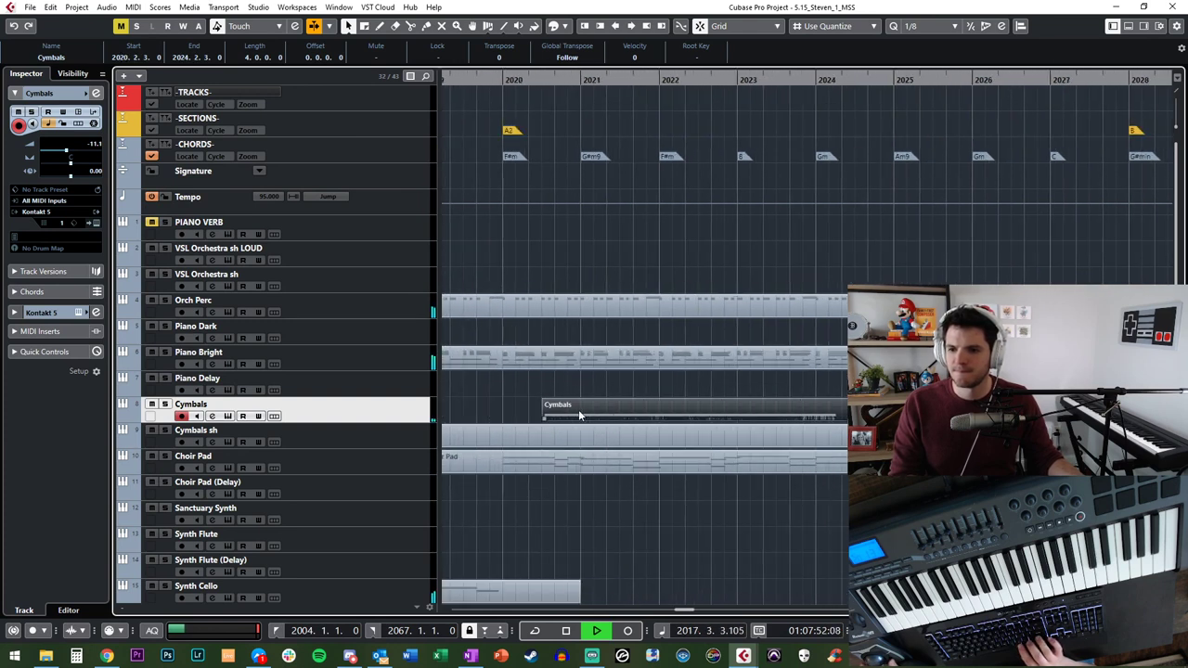
scroll(649, 414, left, 1)
drag(647, 414, 539, 411)
key(KP_Subtract)
key(KP_Add)
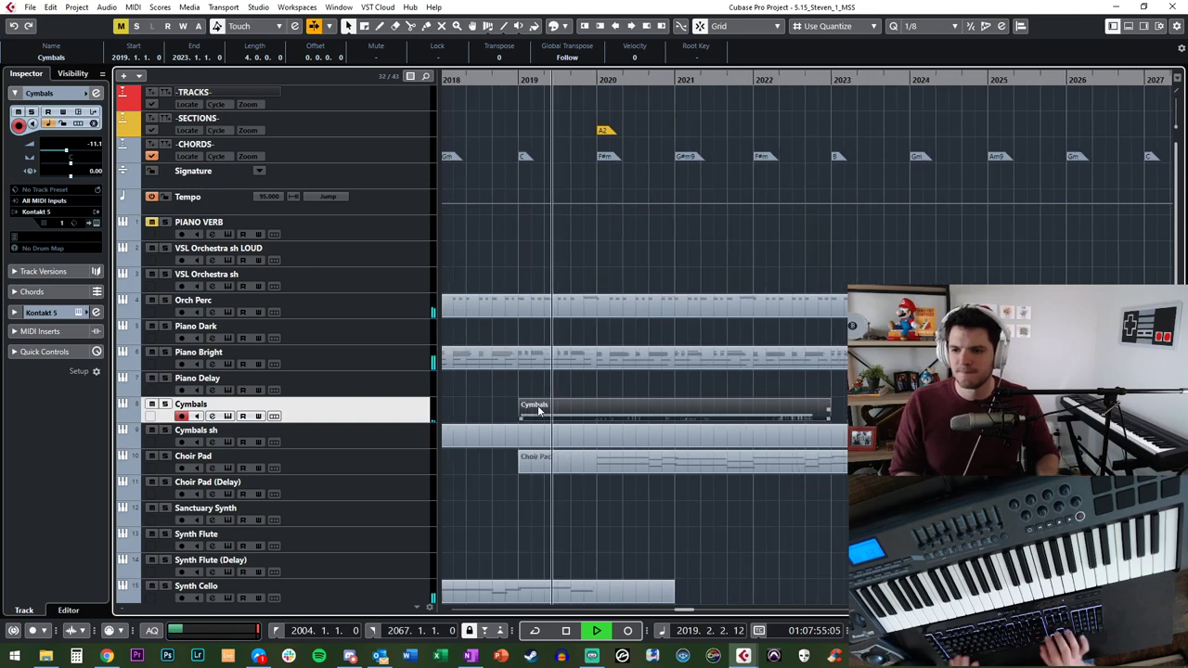
Step: Place further copies of the Cymbals part at 2027.1.1, 2035.1.1 and 2043.1.1, each one bar before a section change
key(g)
key(g)
scroll(538, 411, right, 3)
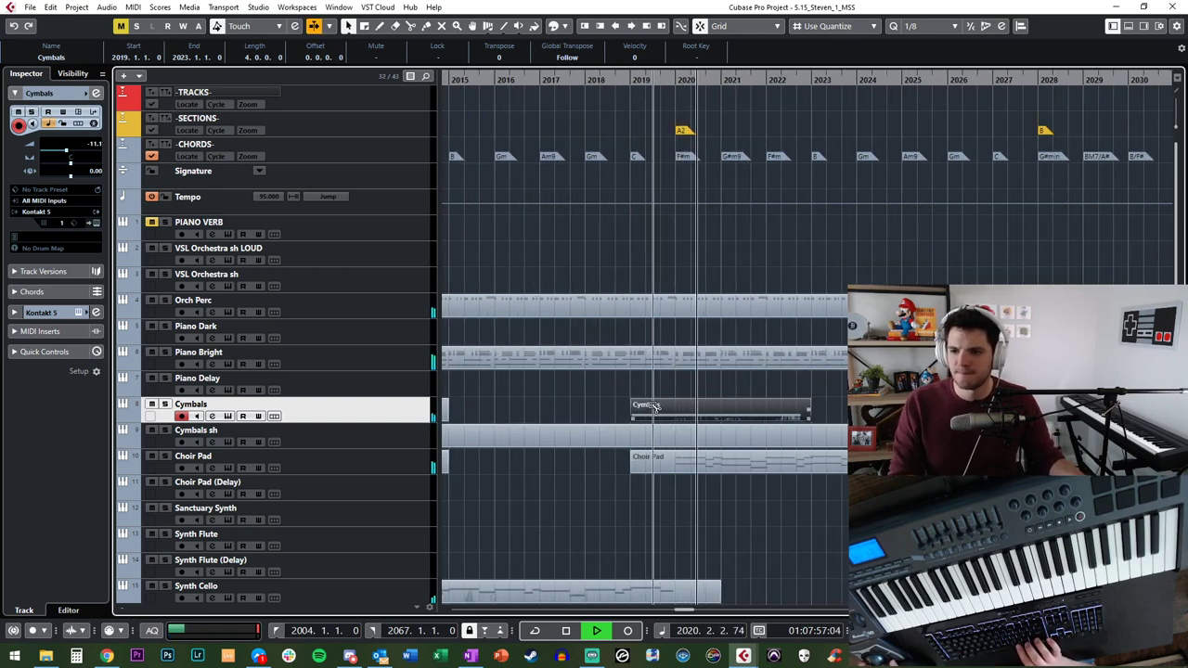
drag(1060, 411, 1066, 411)
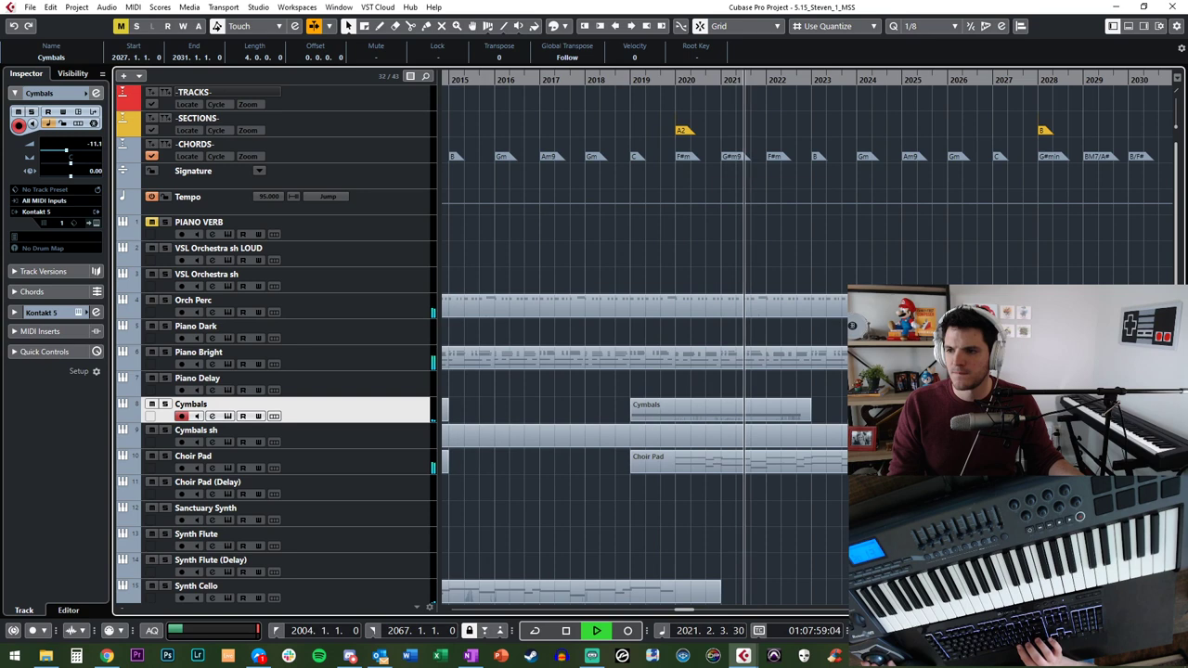
scroll(626, 411, right, 8)
drag(626, 411, 997, 410)
scroll(959, 412, right, 6)
drag(756, 411, 1118, 411)
scroll(795, 300, right, 4)
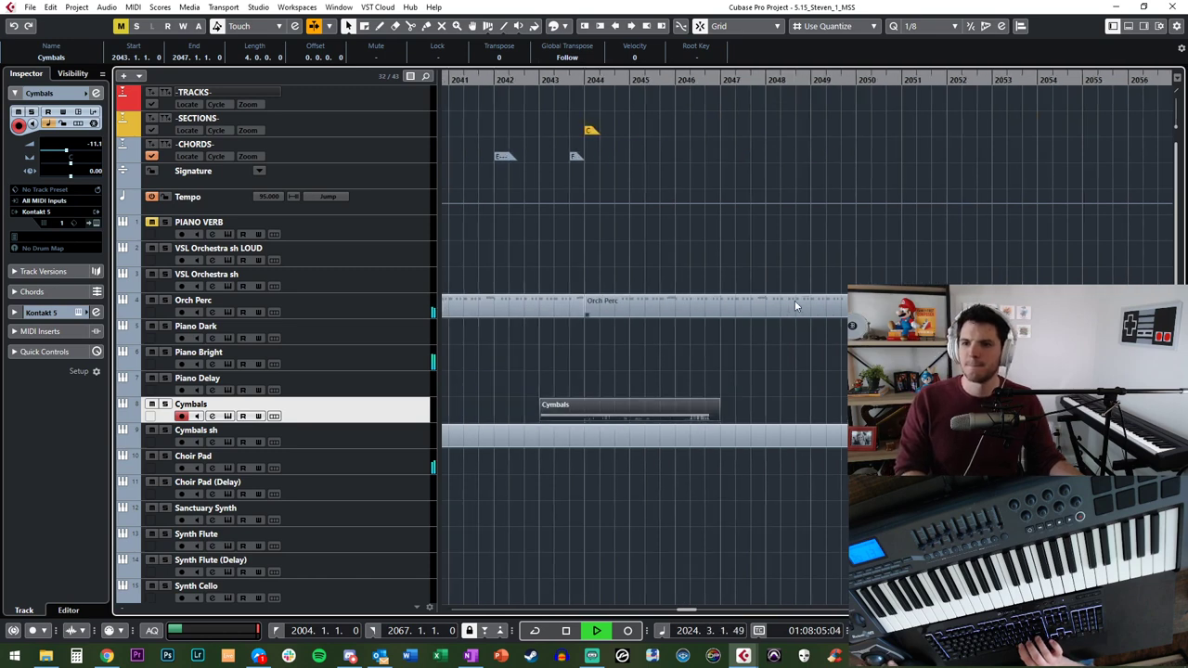
Step: Rename the section markers C, B and A as C1, B1 and A1
scroll(794, 300, left, 2)
click(809, 131)
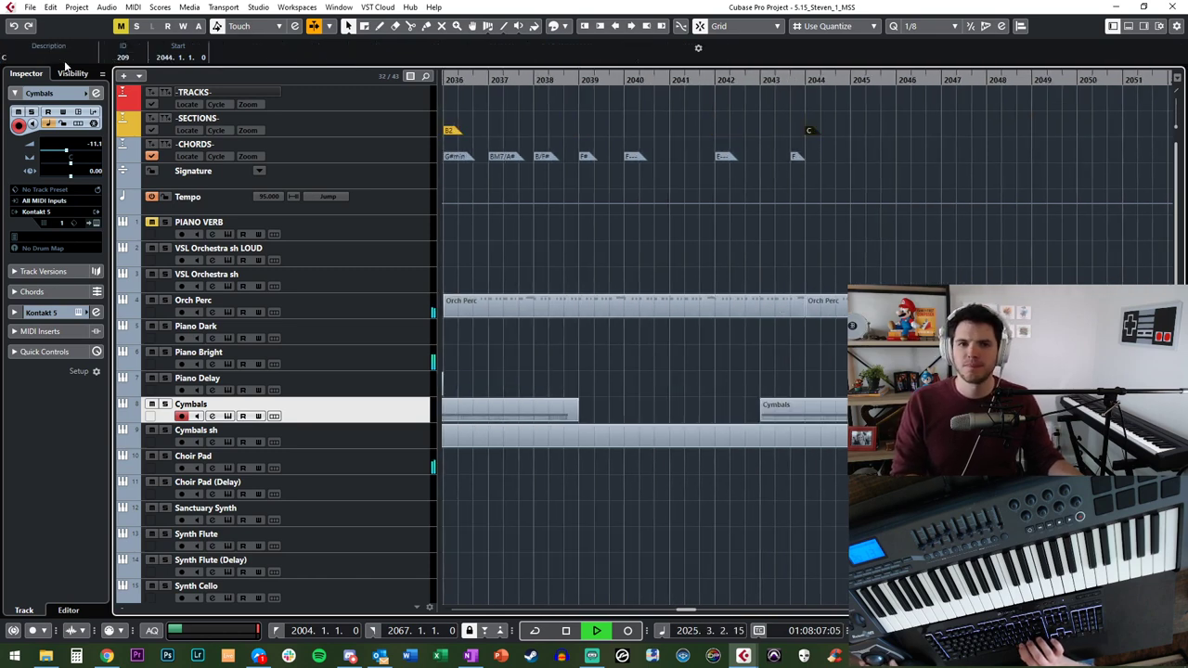
scroll(582, 203, left, 8)
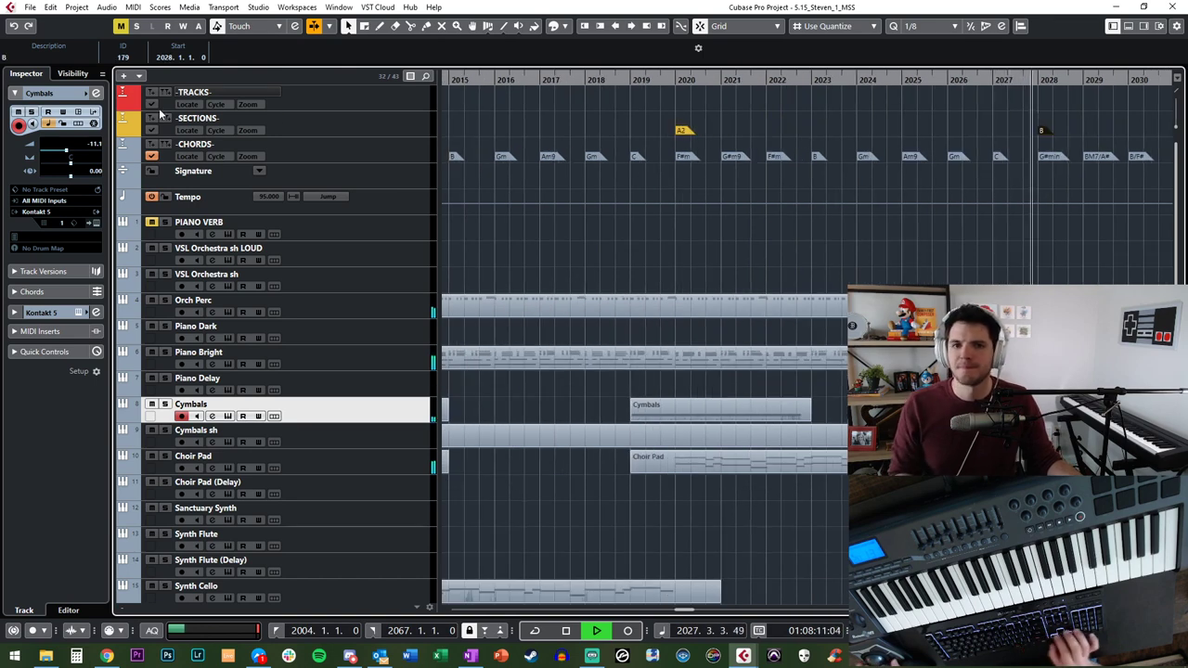
scroll(598, 137, left, 5)
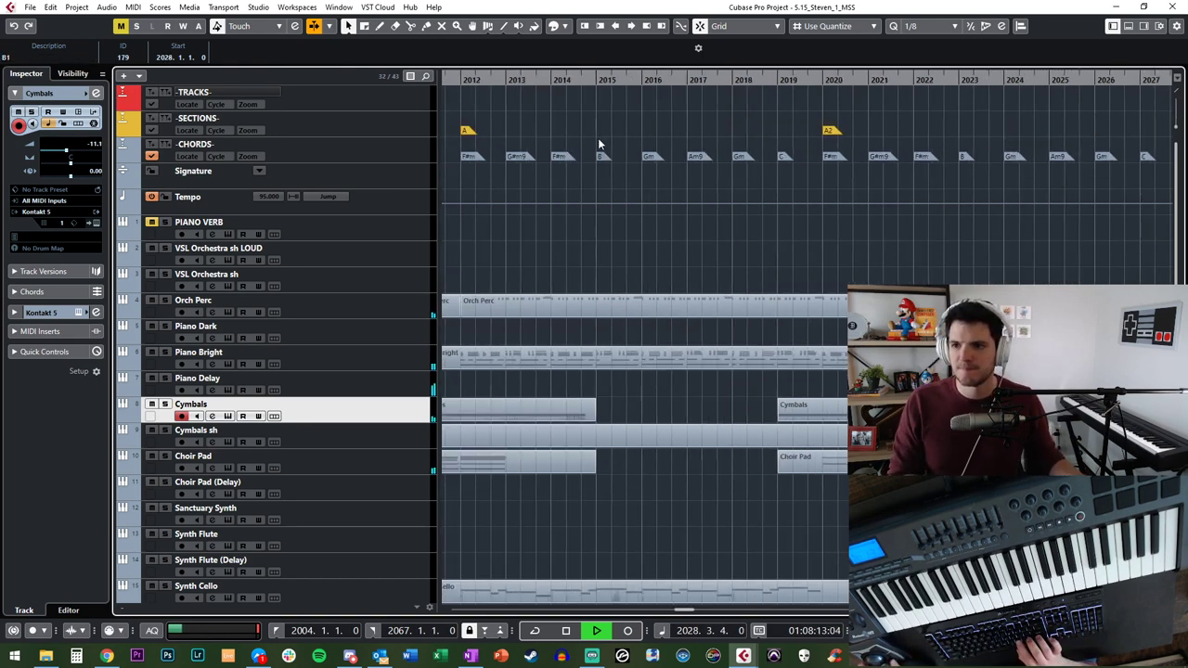
click(539, 129)
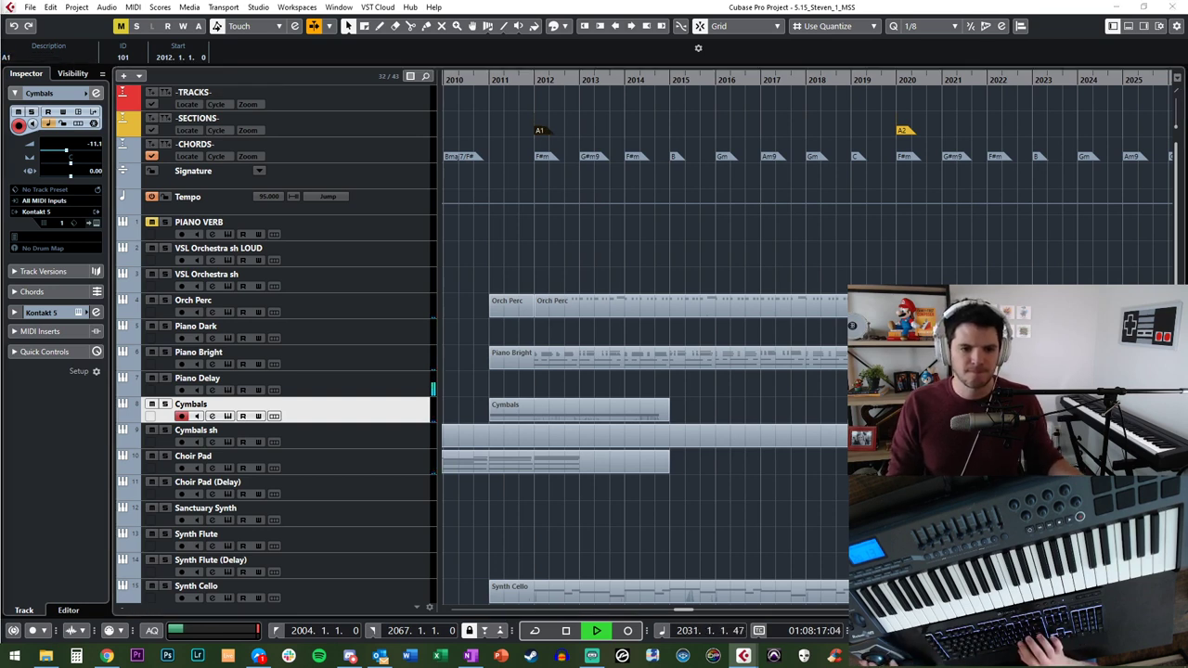
click(797, 229)
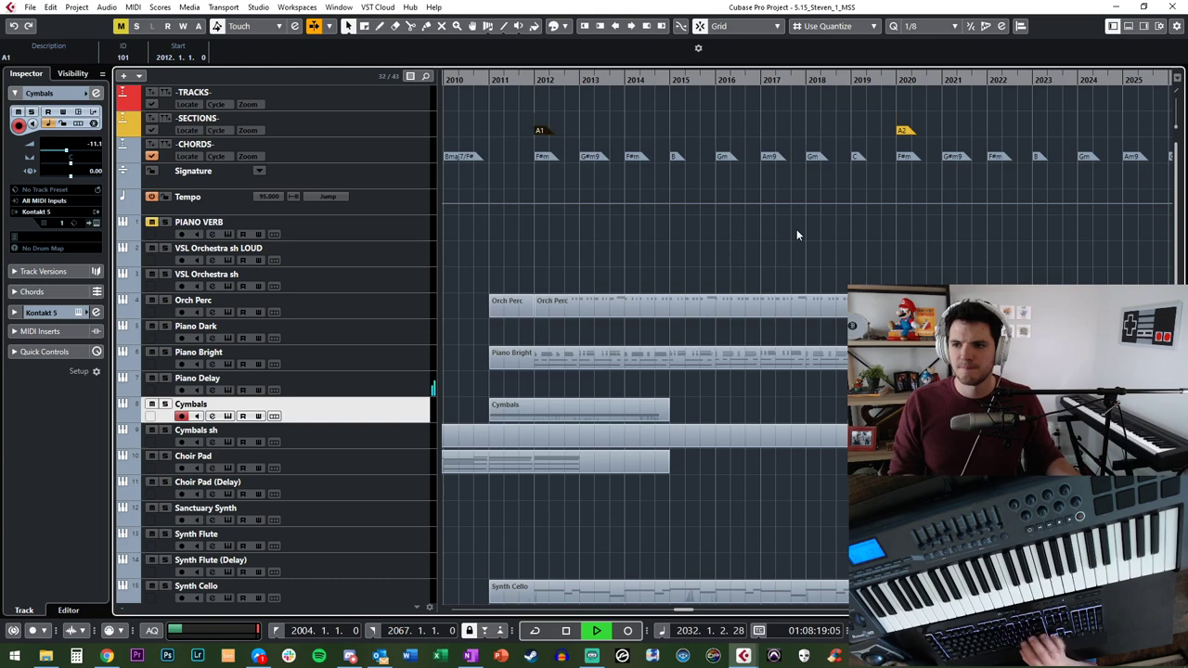
Step: Stop playback and delete the Wurly Piano part that begins at bar 2019
key(shift+g)
key(shift+g)
key(g)
key(shift+h)
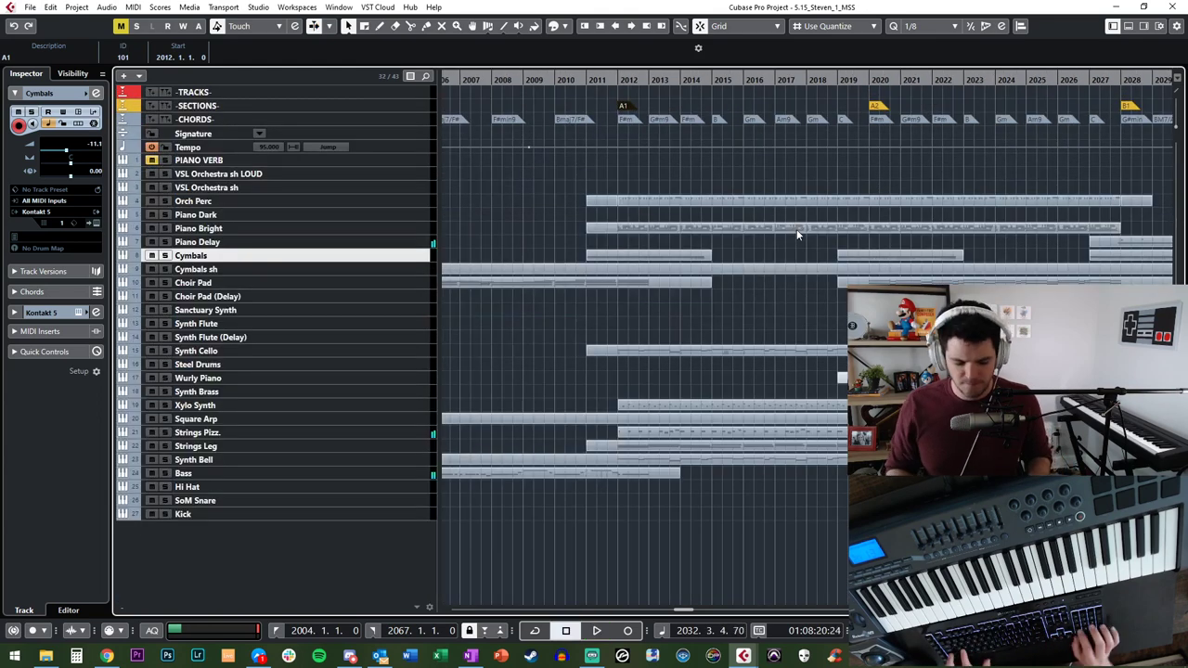
scroll(796, 230, right, 2)
click(702, 382)
key(Delete)
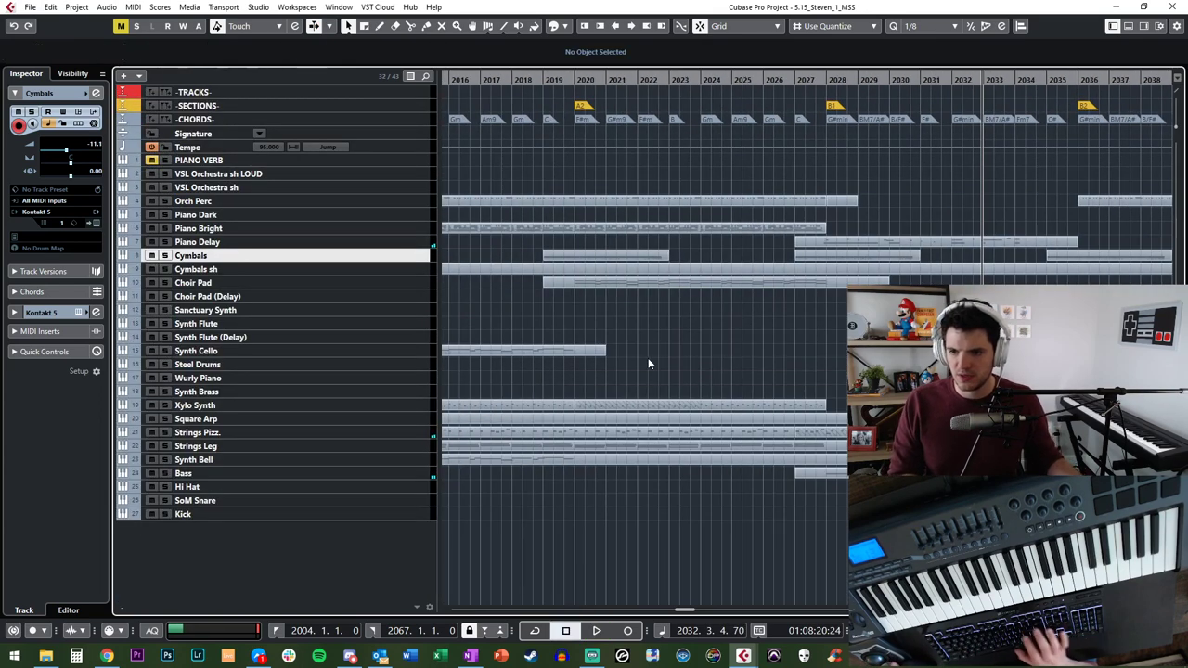
Step: Play the song from bar 2004 and try the intro Choir Pad part on the Choir Pad (Delay) track
key(KP_1)
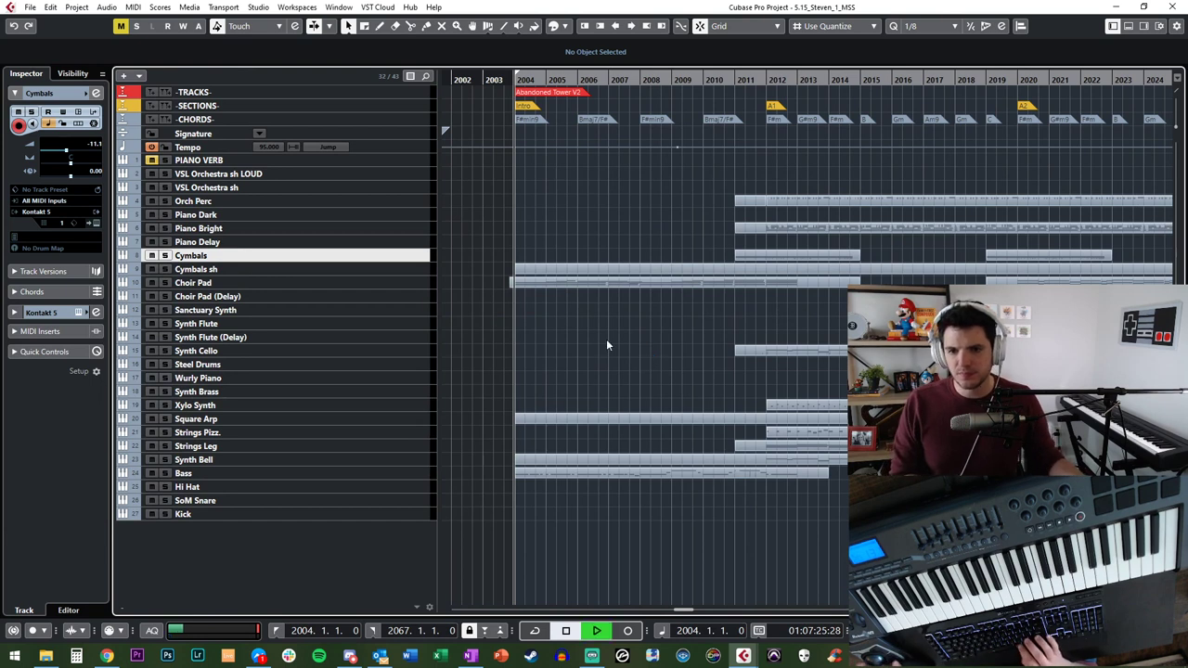
key(space)
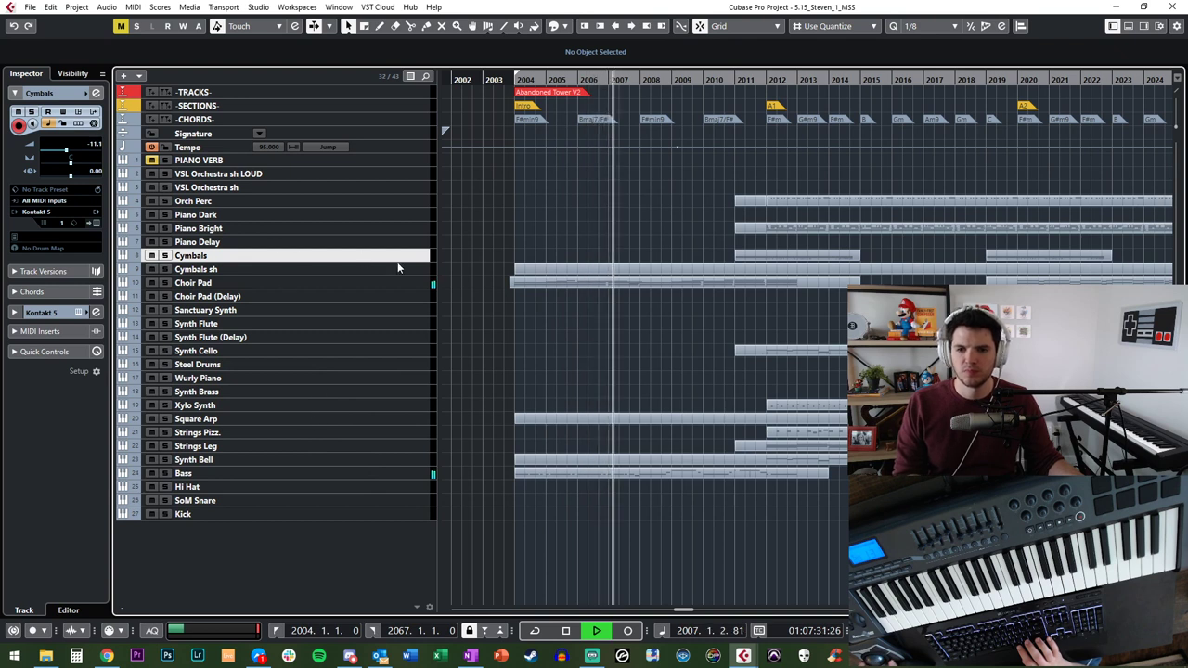
drag(566, 285, 565, 291)
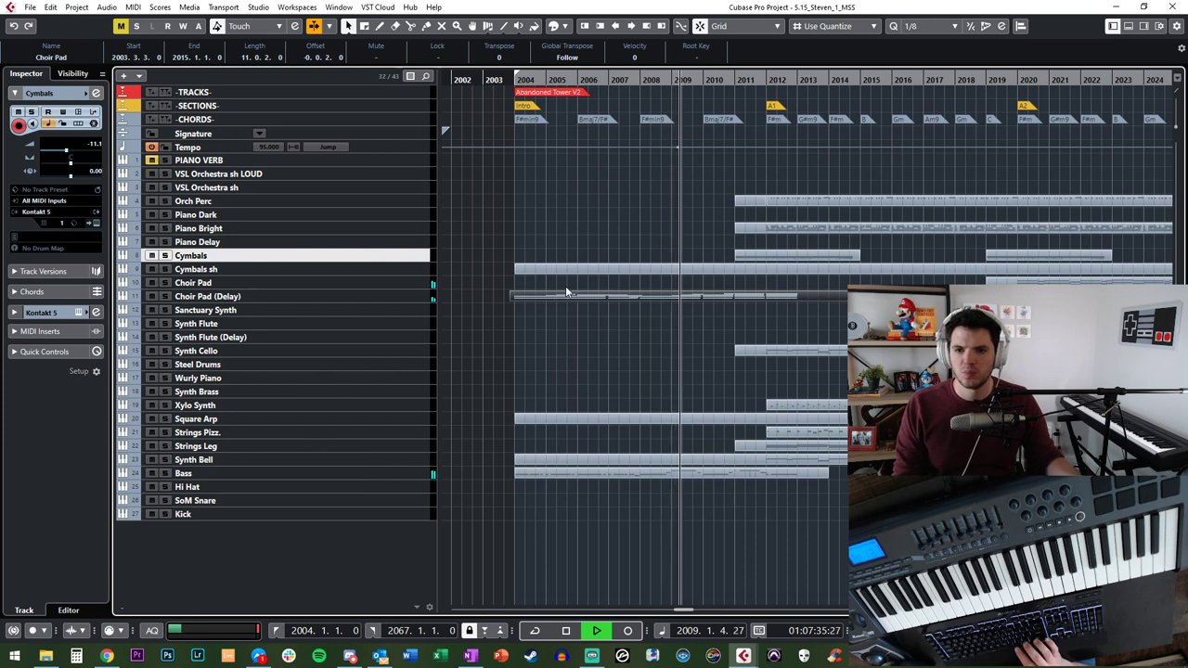
key(ctrl+z)
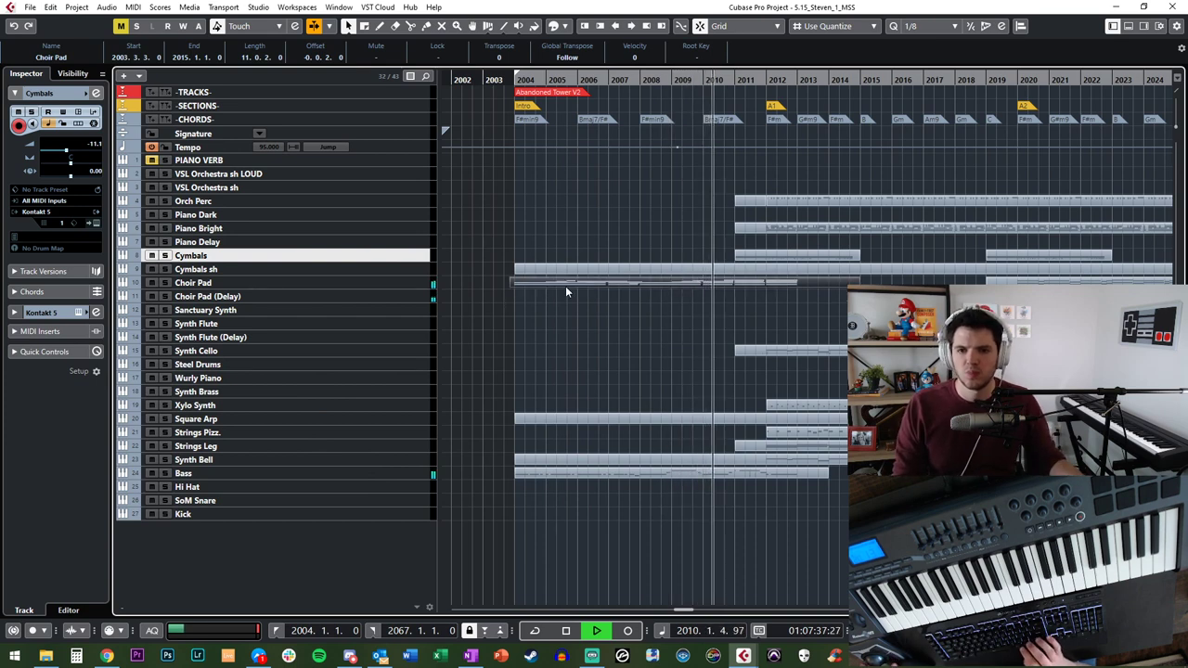
scroll(613, 207, right, 4)
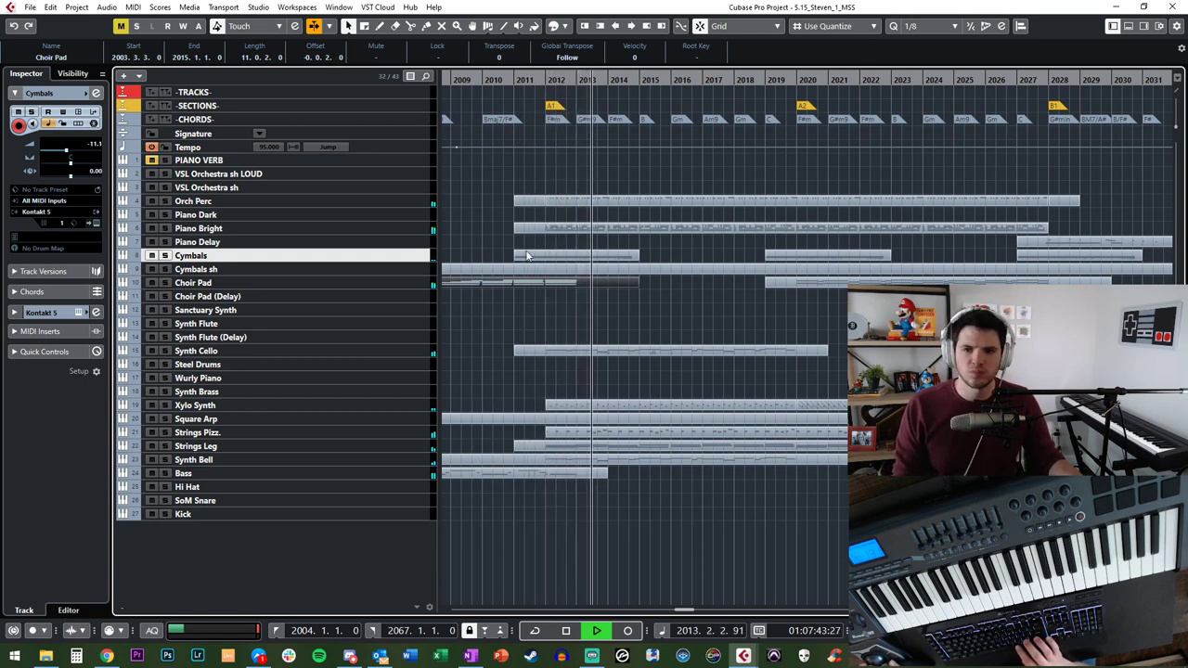
Step: Try the Piano Bright part on the Piano Dark track during playback and return it to its own track
click(375, 231)
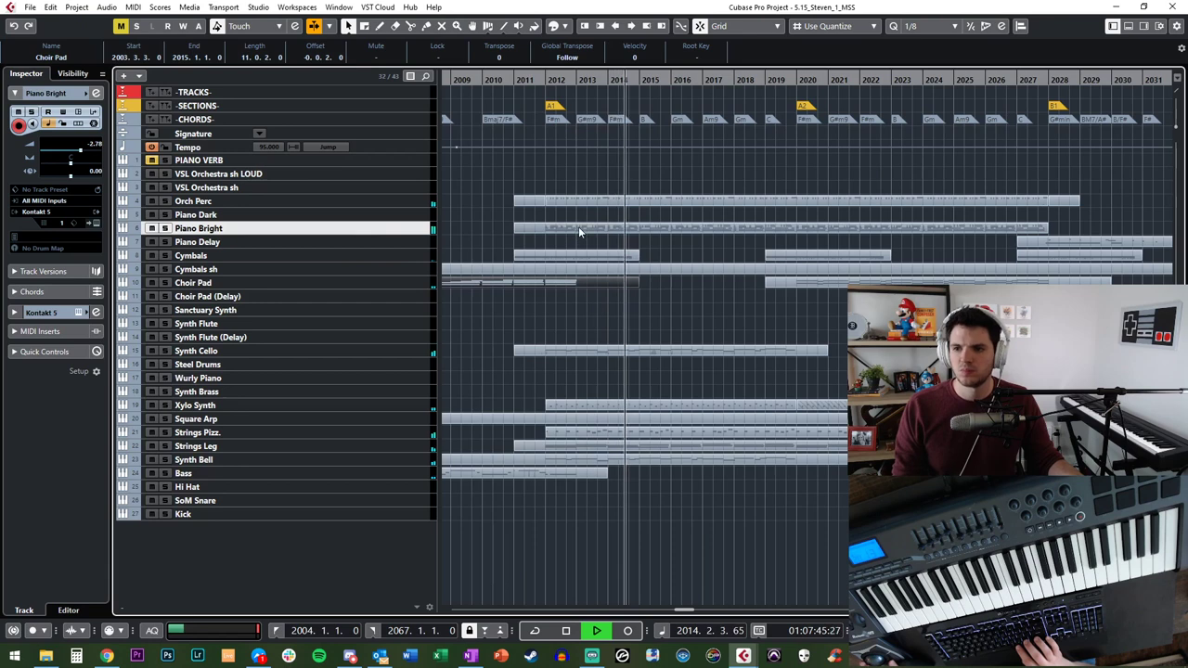
drag(578, 224, 577, 216)
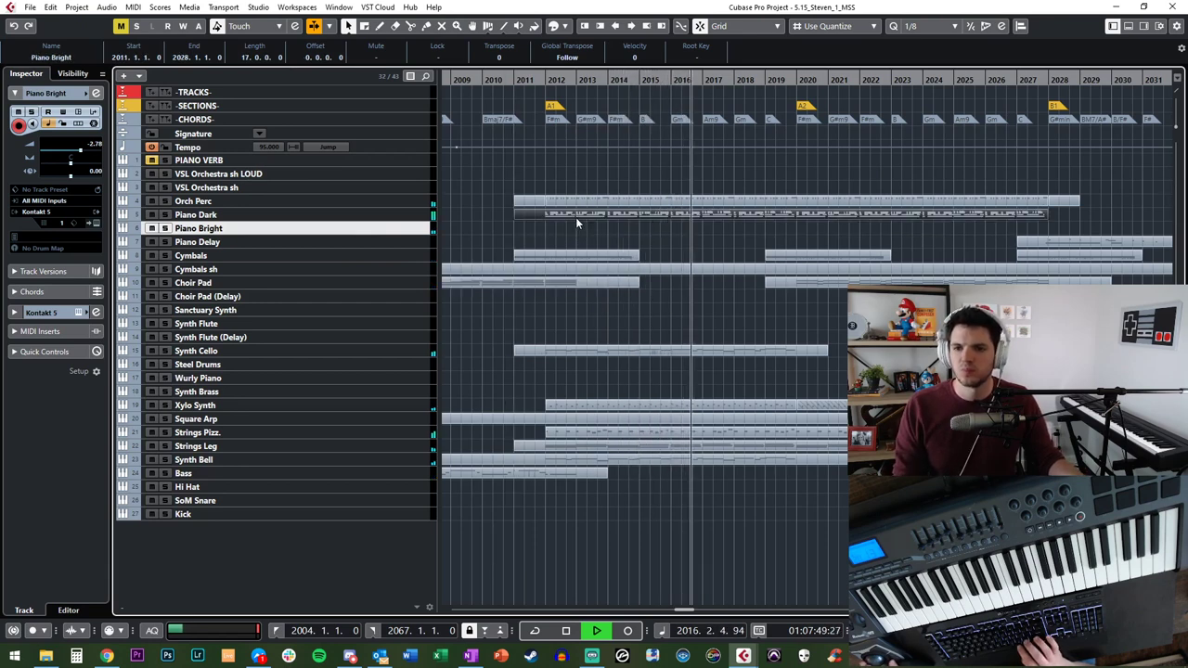
drag(576, 217, 577, 224)
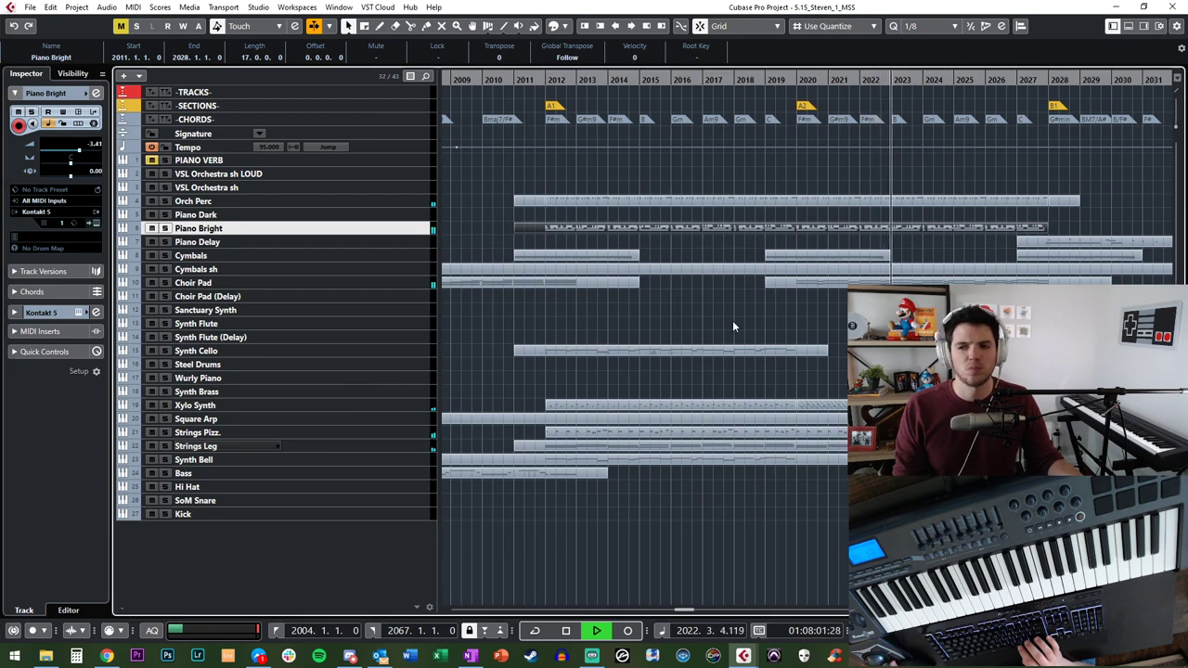
Step: Select the Choir Pad track and lower its volume to -2.17 in the mixer
scroll(733, 320, right, 3)
click(626, 342)
click(371, 296)
click(371, 282)
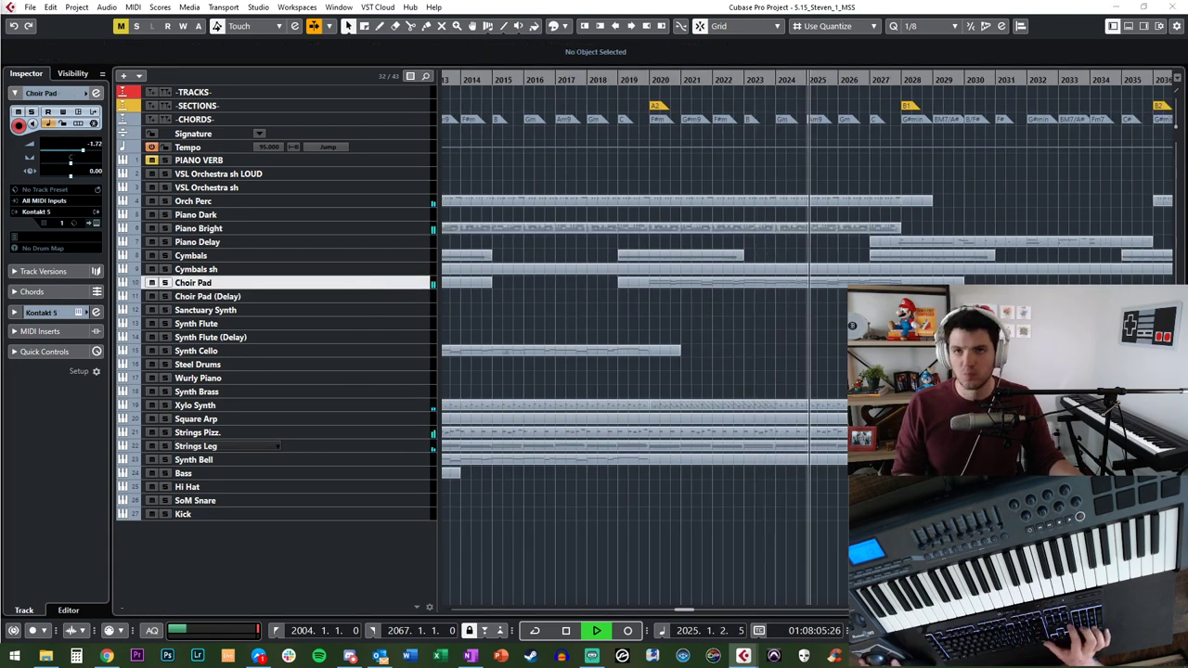
key(F3)
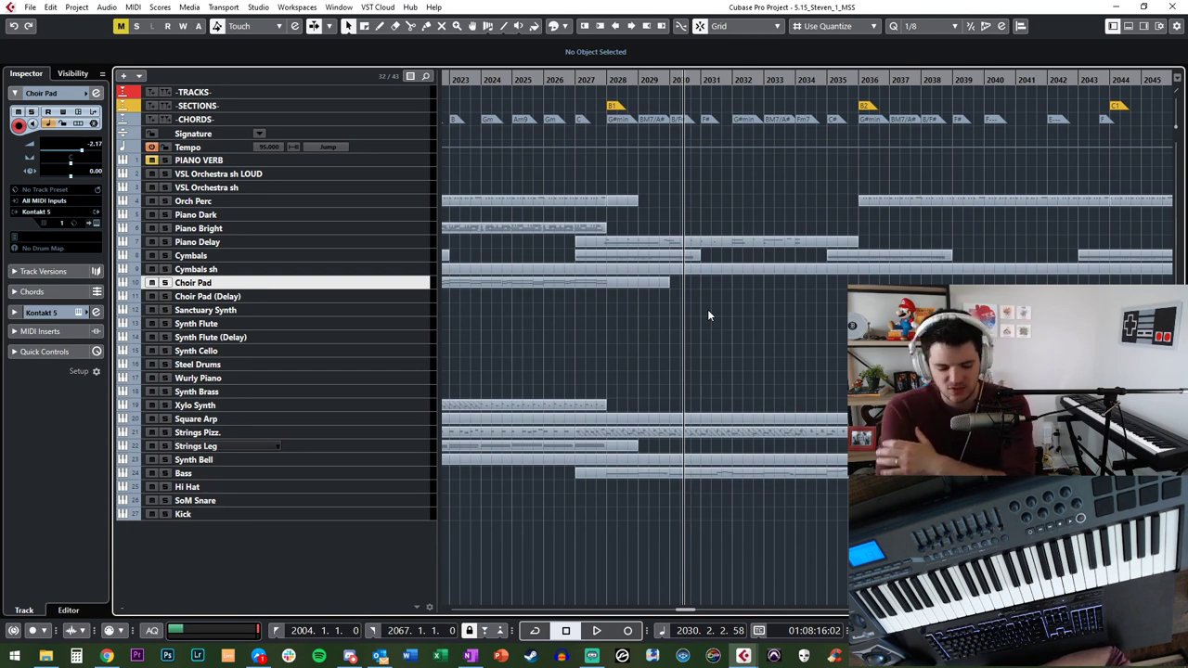
Step: Rewind several bars before section B1 and play the end of section A2 again
key(space)
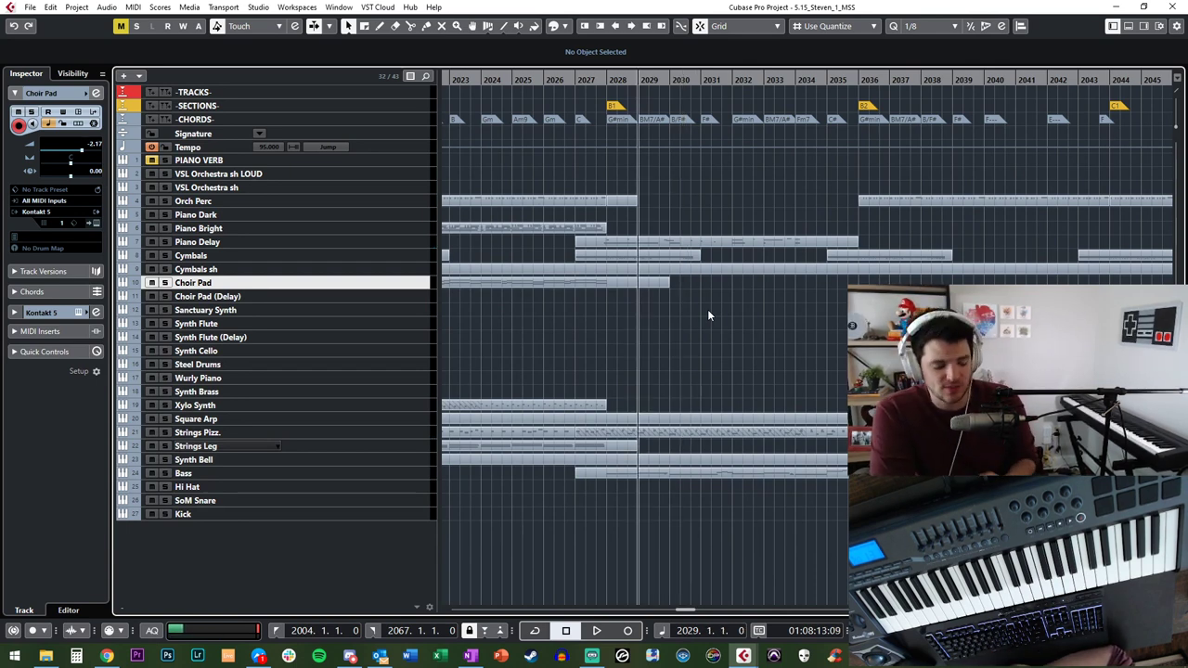
key(KP_Subtract)
key(KP_Subtract)
key(KP_Subtract)
key(KP_Subtract)
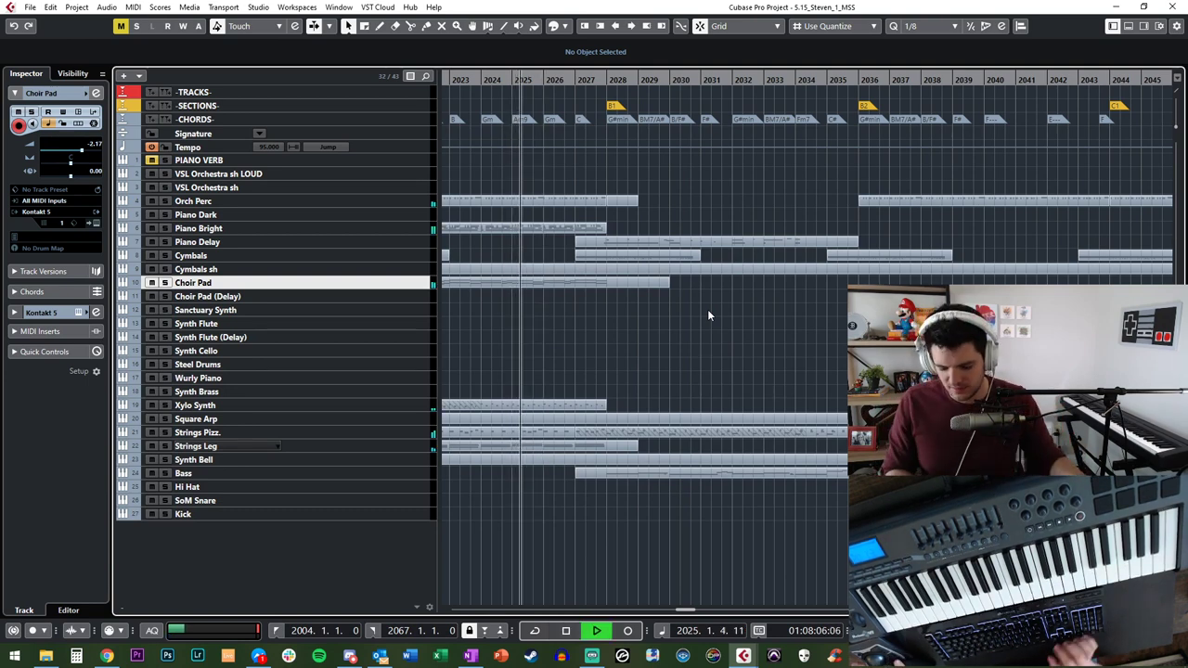
scroll(677, 274, right, 2)
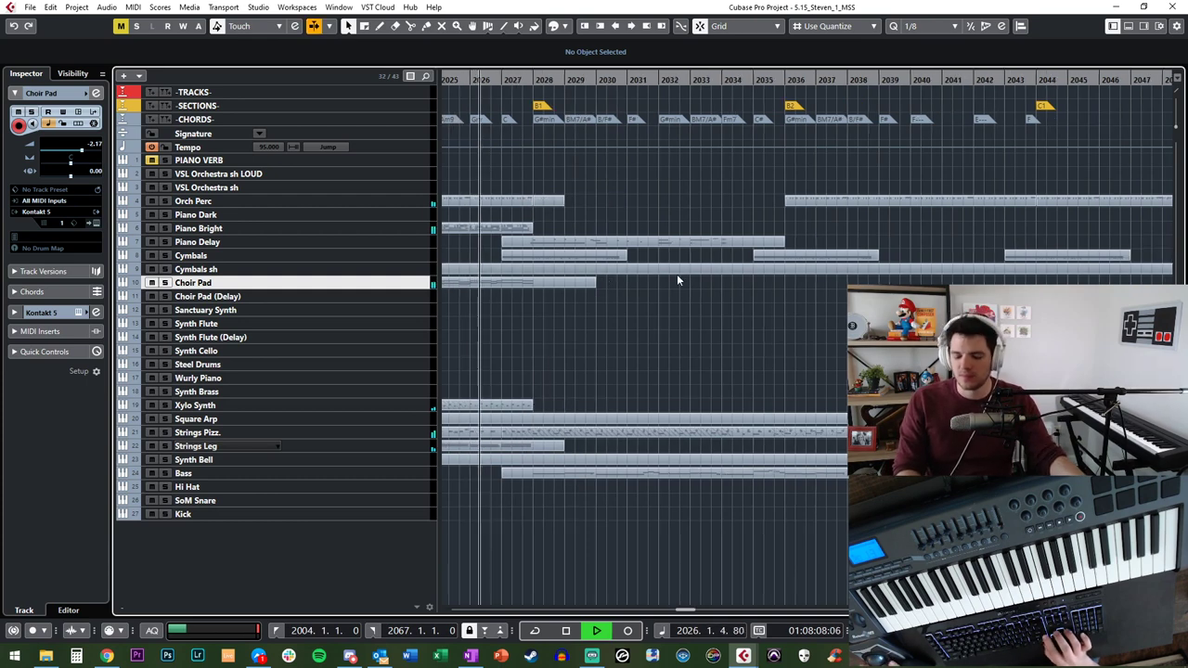
Step: Examine the arrangement across the transition from A2 into B1 during playback, in close-up and in overview
key(shift+h)
key(h)
key(h)
key(h)
key(h)
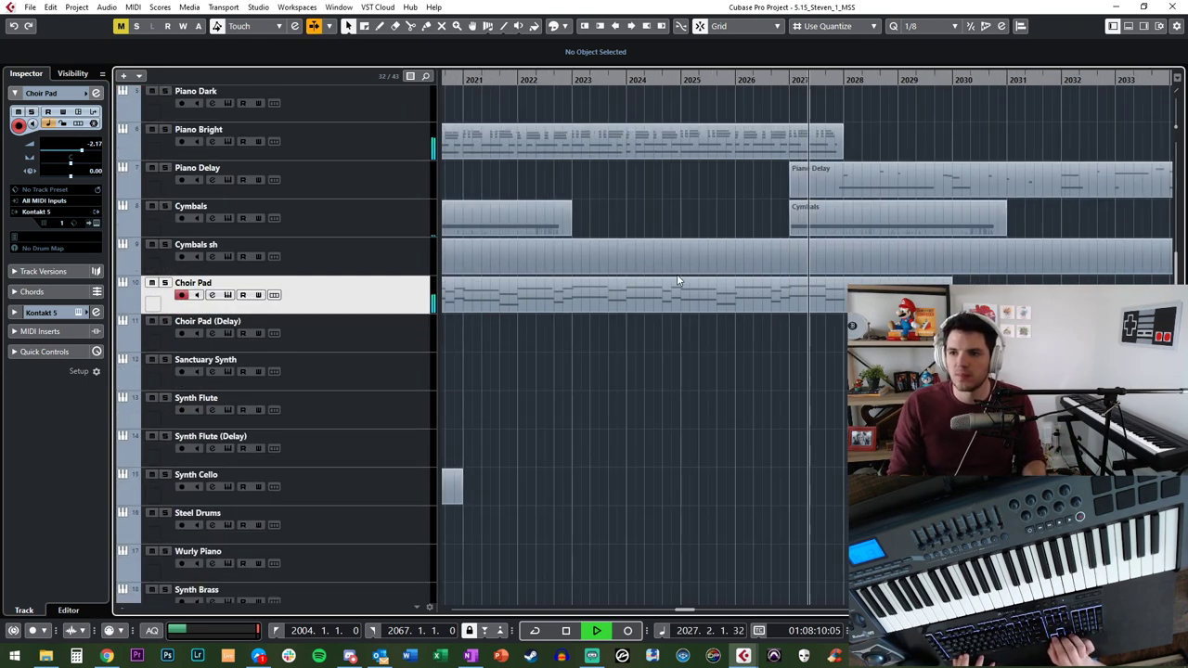
key(shift+g)
key(shift+g)
key(shift+h)
key(shift+g)
key(shift+g)
key(shift+h)
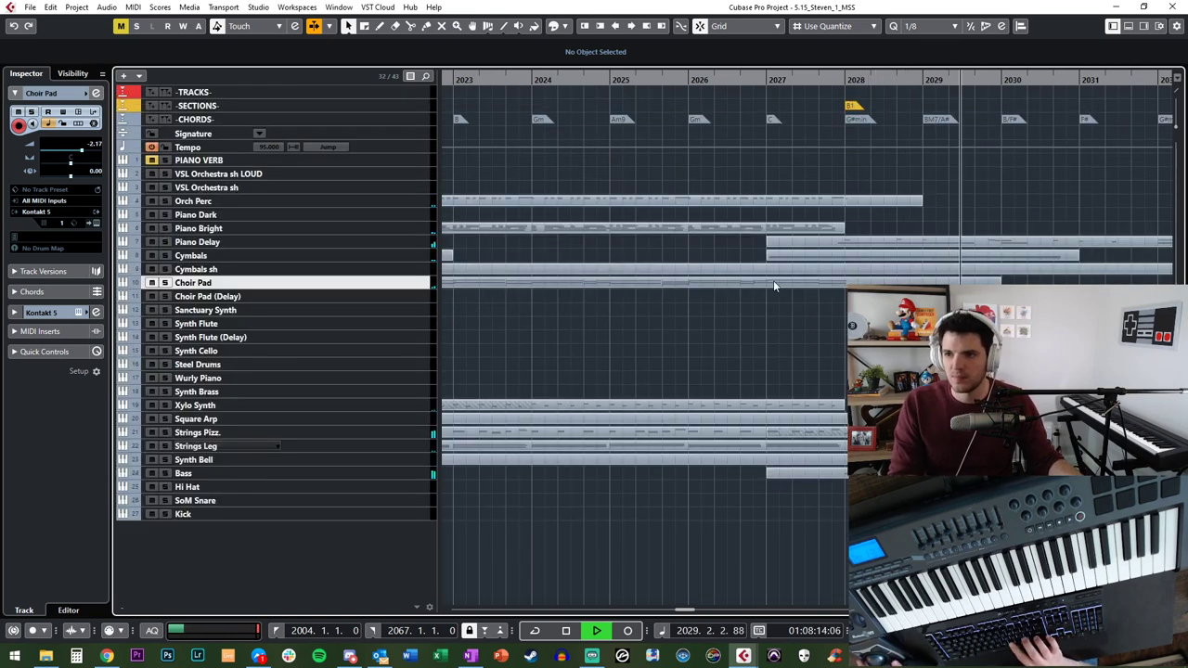
key(g)
key(g)
key(shift+g)
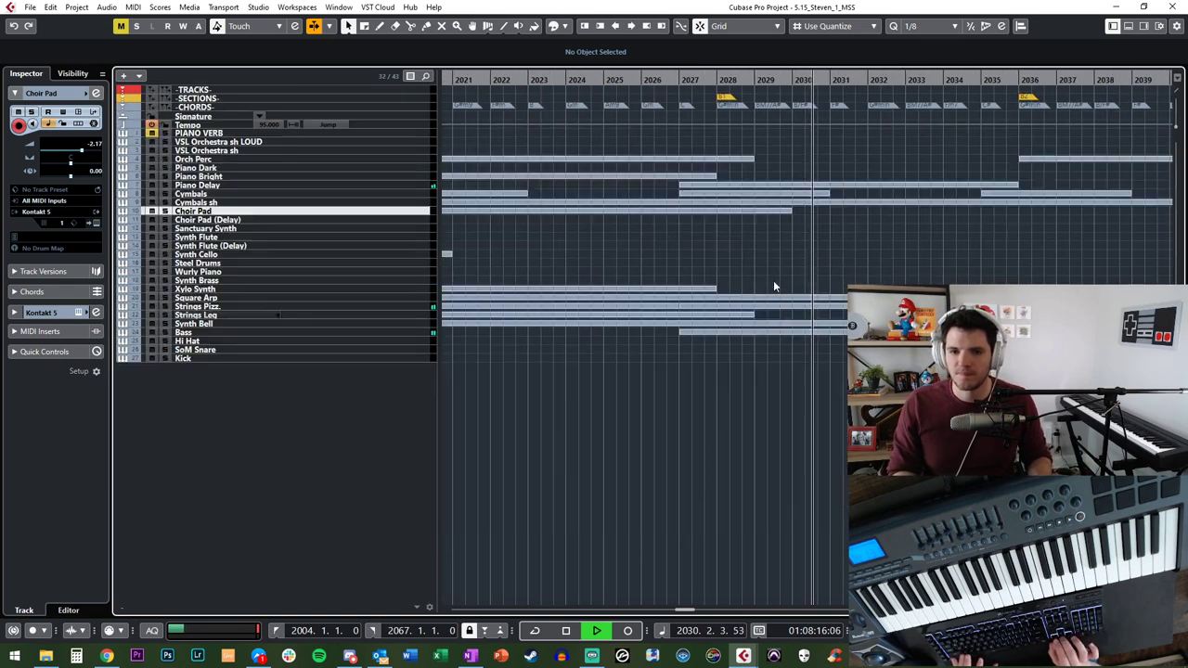
Step: Try the Orch Perc part of section B2 at the start of section B1, bar 2028, during playback
key(shift+h)
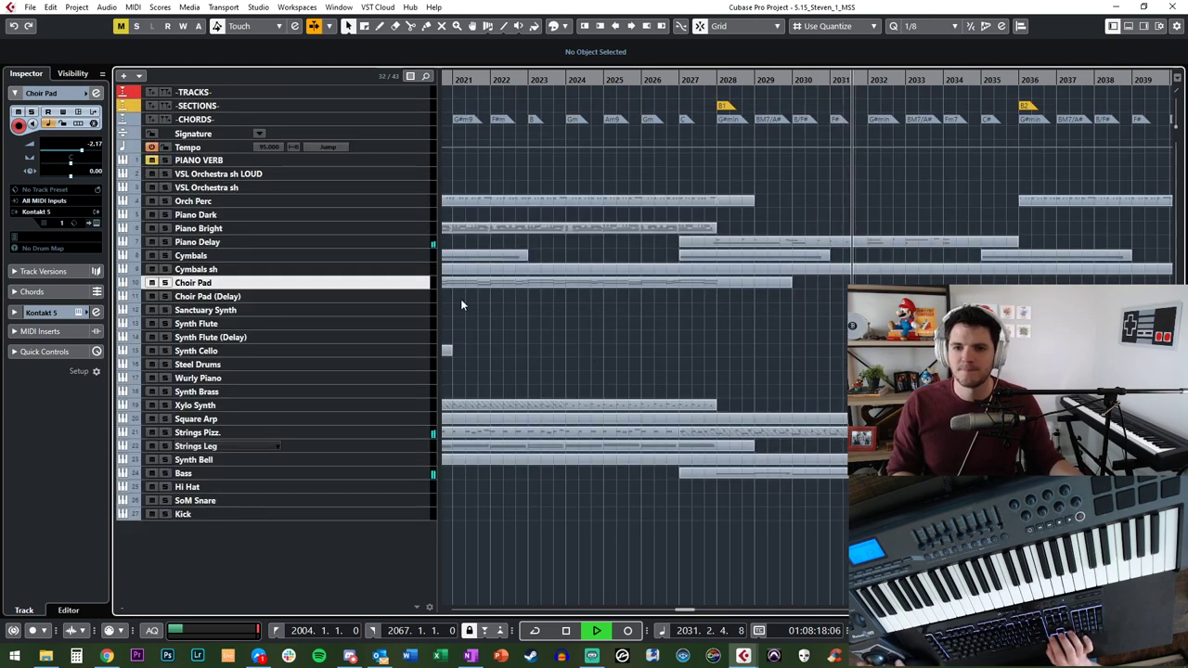
scroll(723, 295, right, 1)
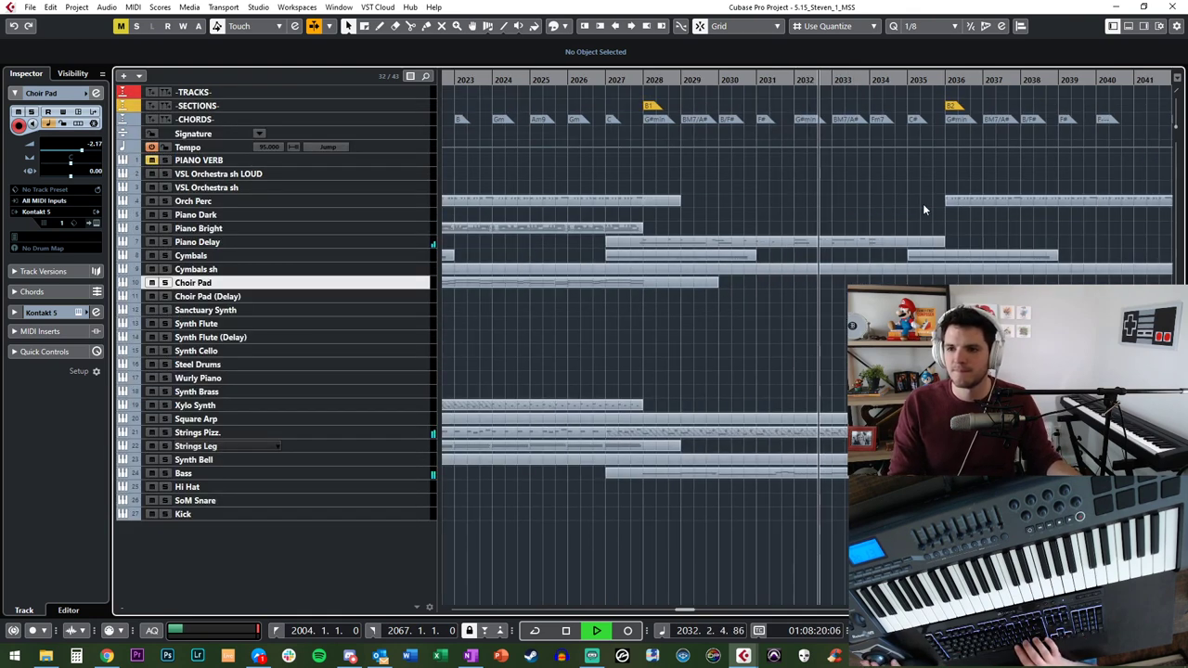
drag(964, 202, 671, 201)
key(KP_Subtract)
key(KP_Subtract)
key(KP_Subtract)
key(KP_Subtract)
key(KP_Subtract)
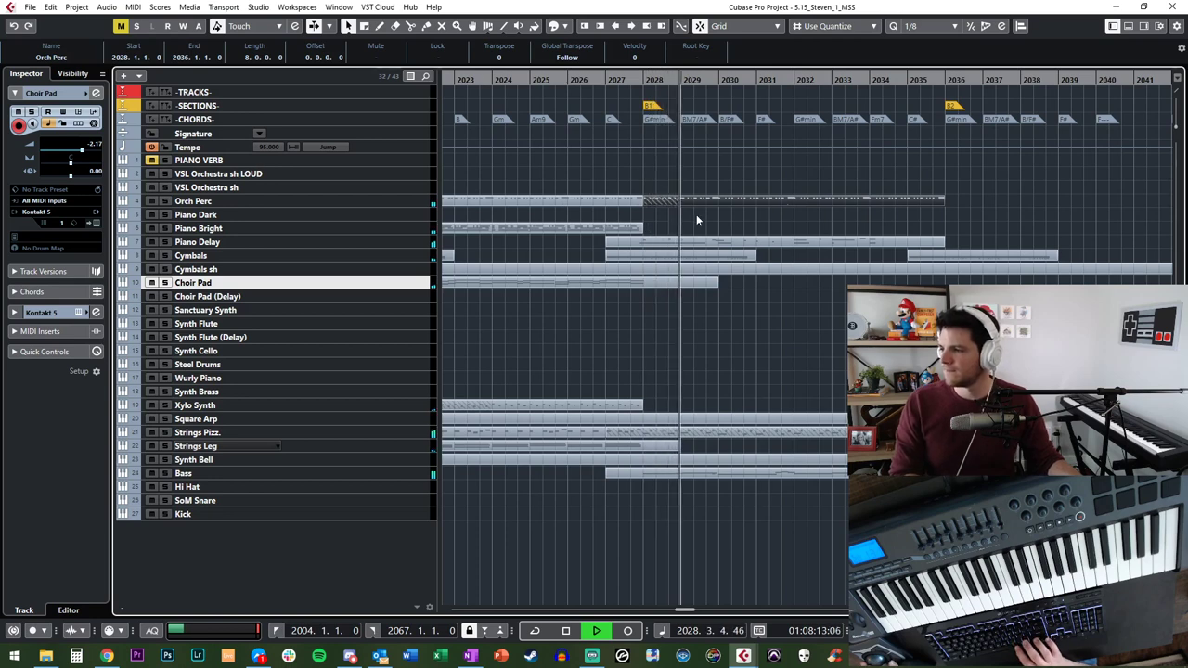
key(g)
key(shift+g)
key(shift+h)
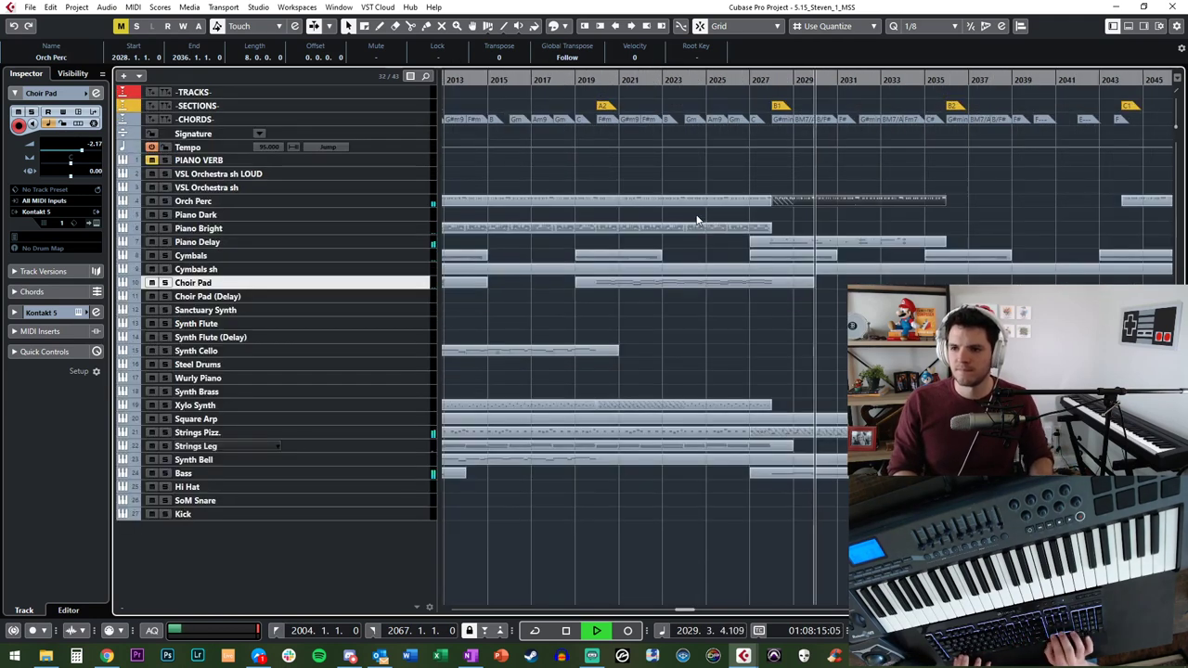
key(space)
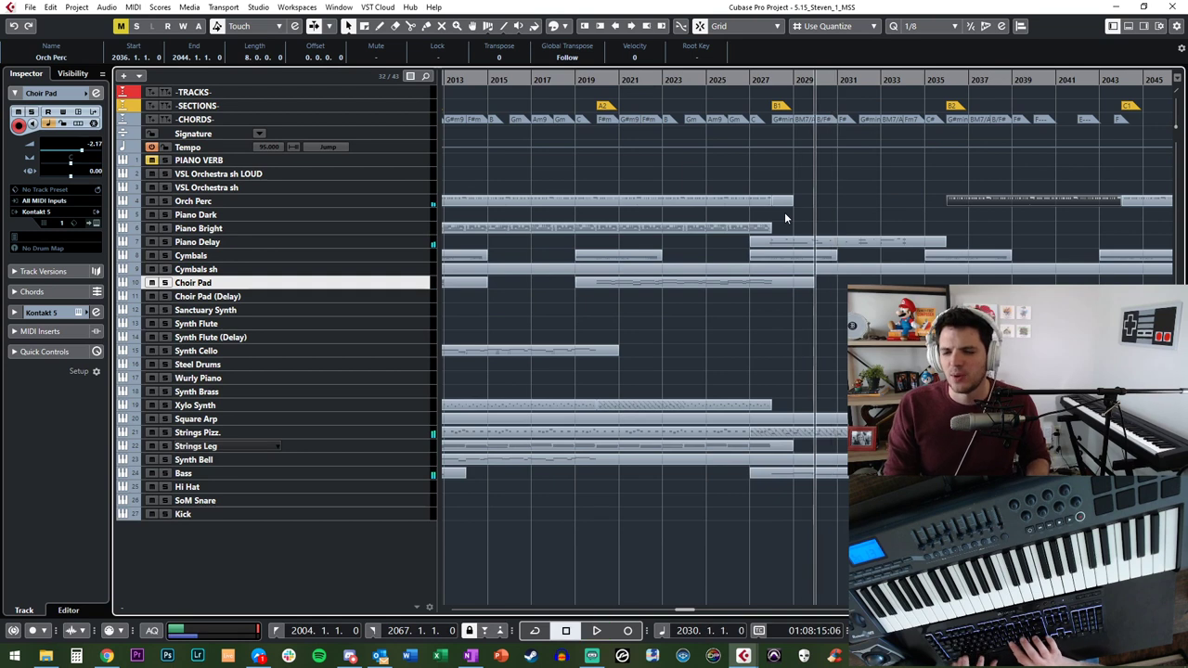
Step: Select the Orch Perc track and audition its sound live over sections B1 and B2 during repeated playback
key(space)
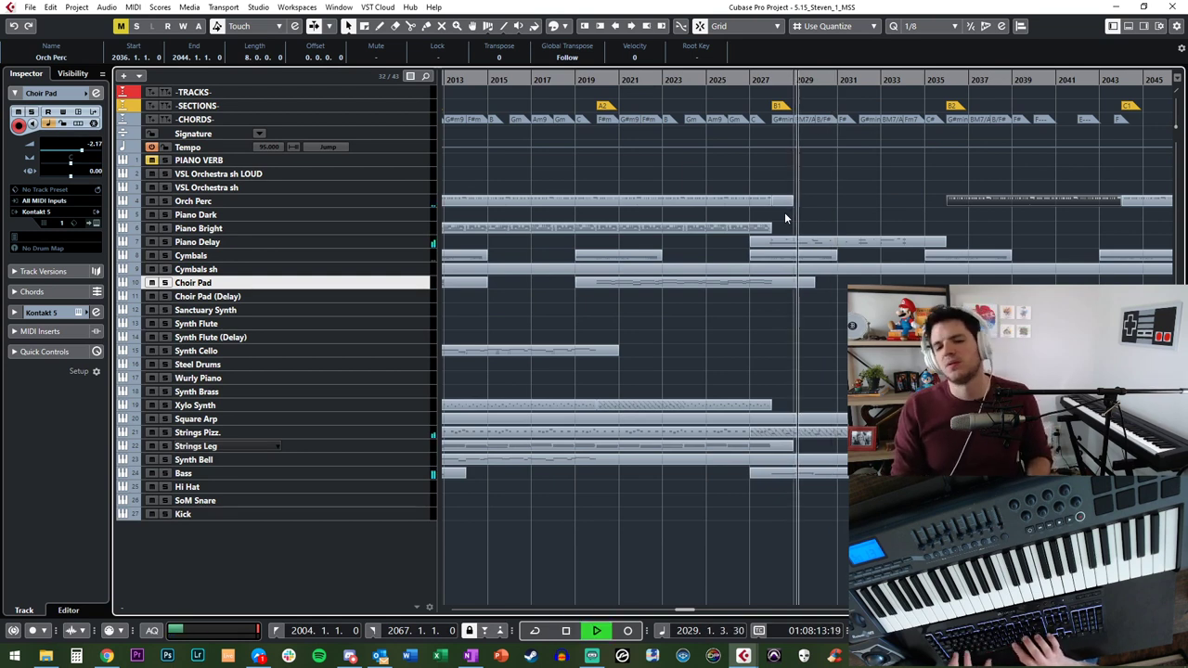
click(409, 189)
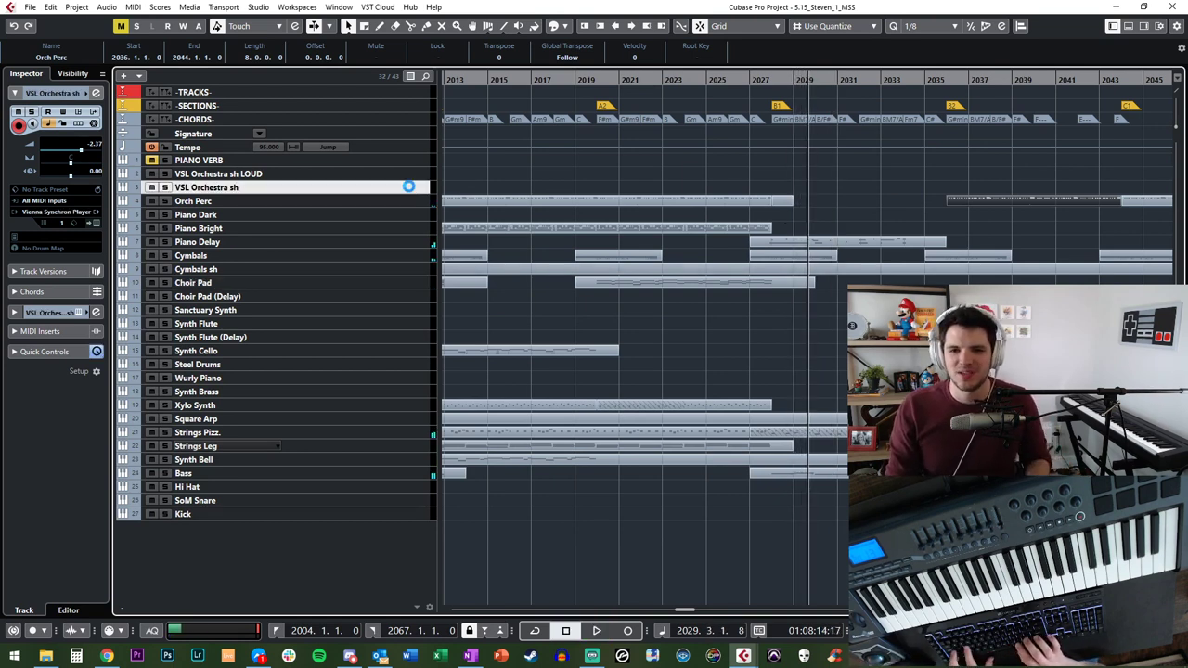
click(379, 202)
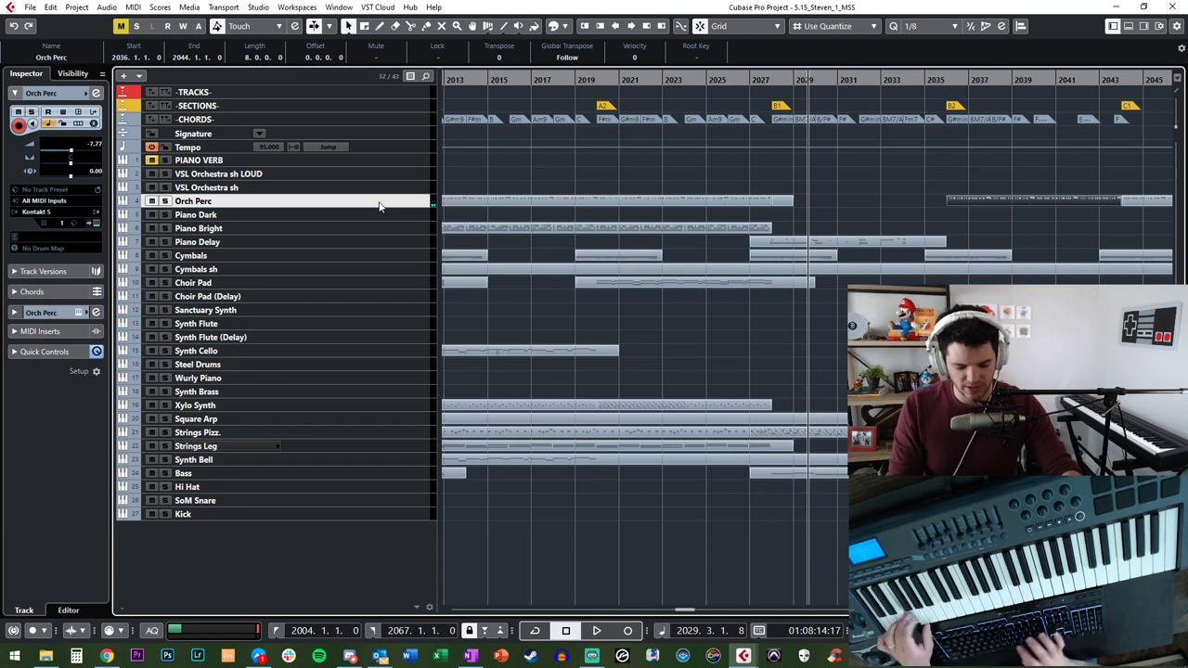
key(space)
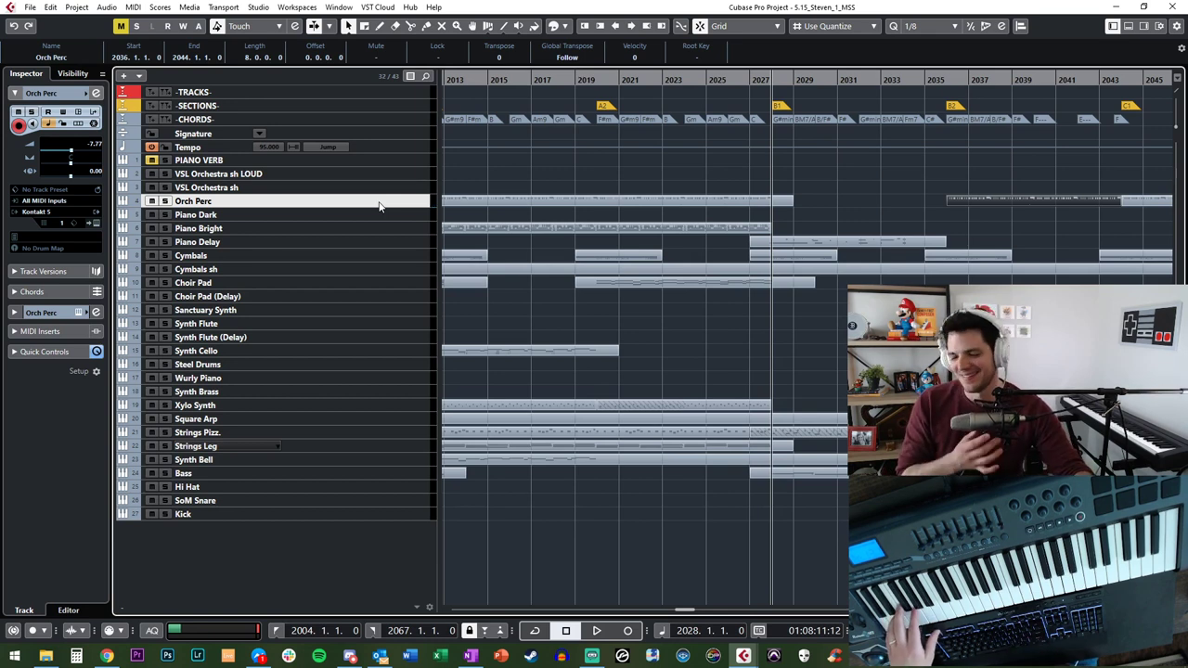
key(space)
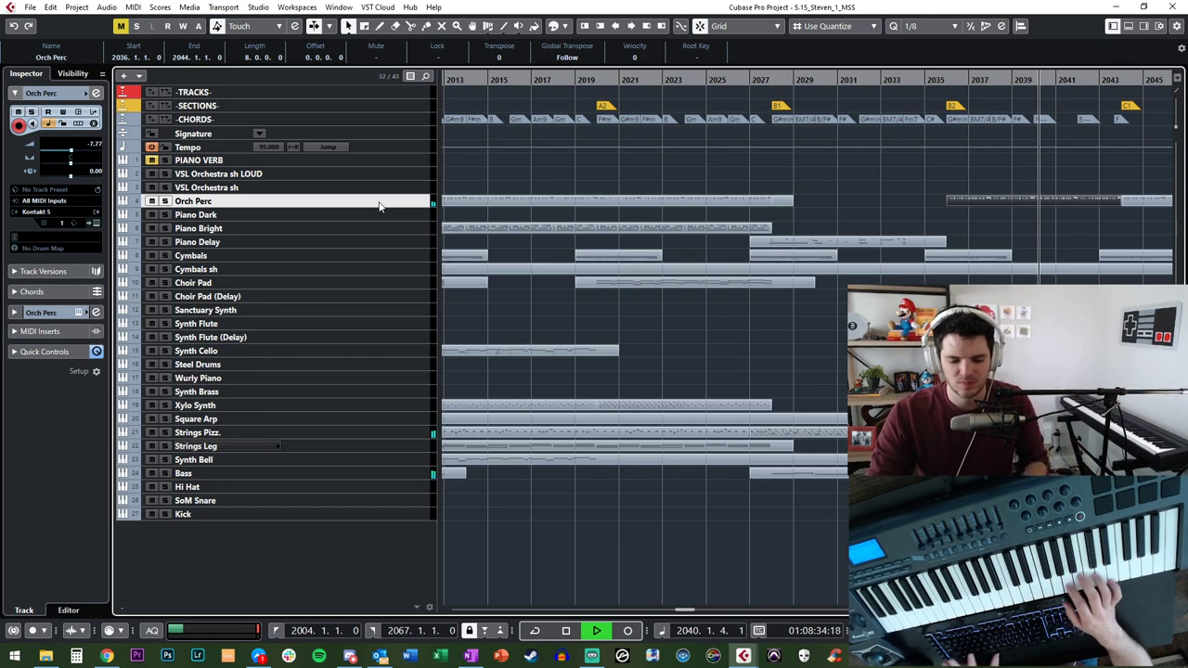
key(space)
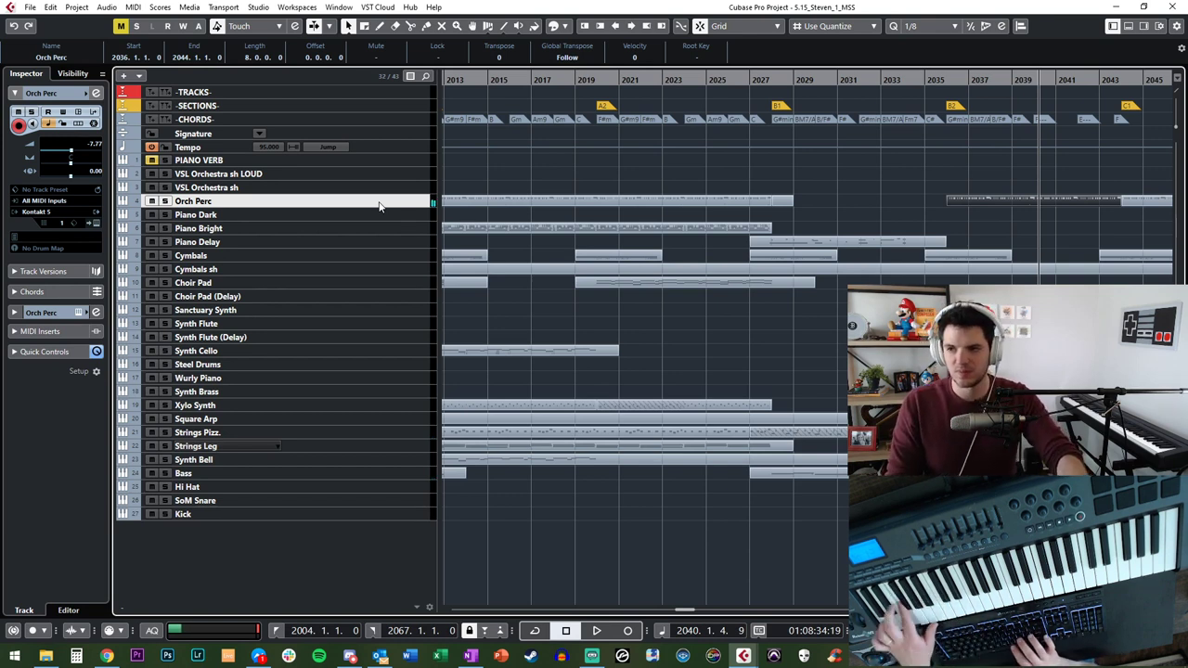
key(KP_Subtract)
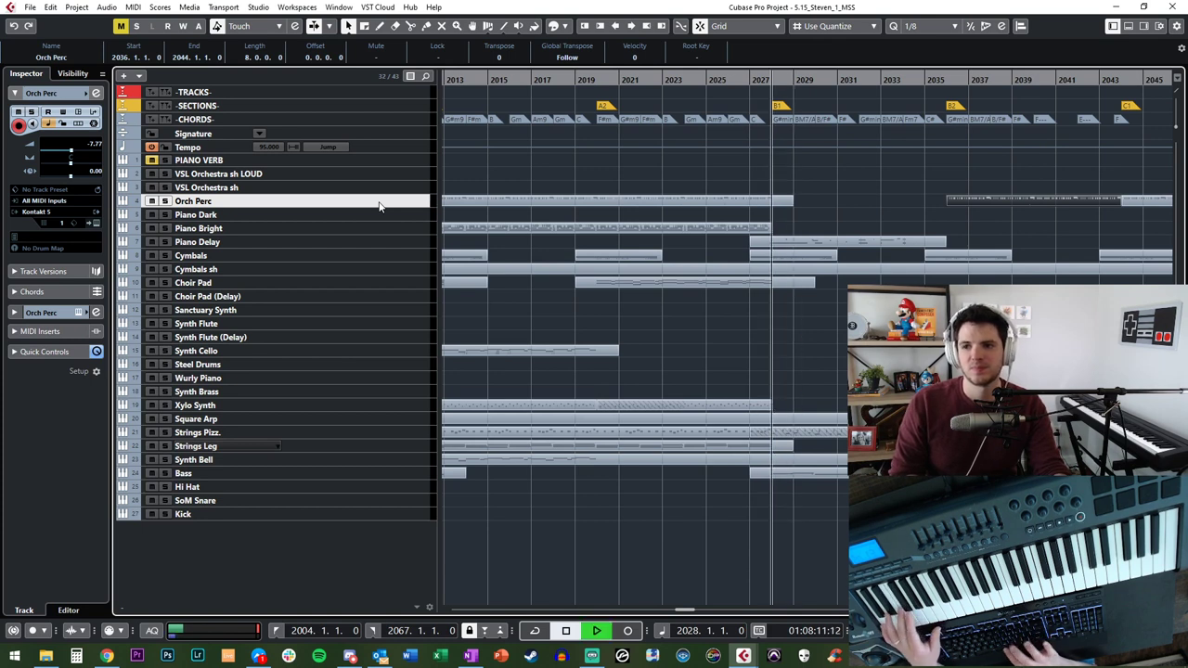
key(space)
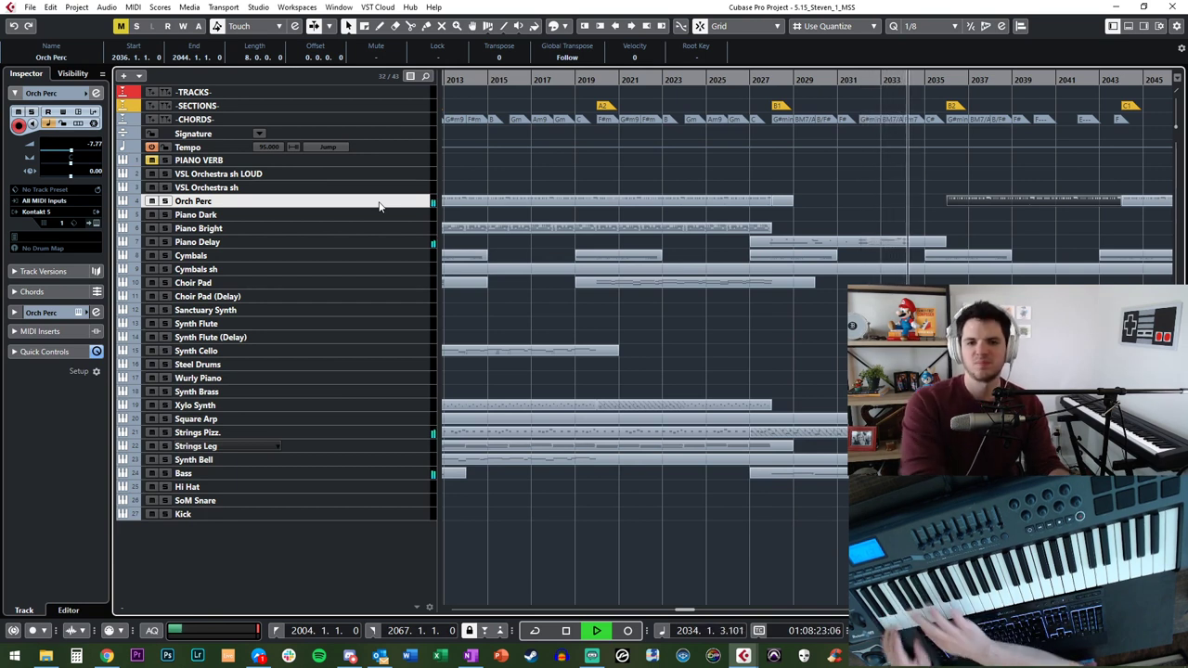
key(space)
Step: Audition the VSL Orchestra sh LOUD and Choir Pad (Delay) sounds over the end of section B1
click(273, 176)
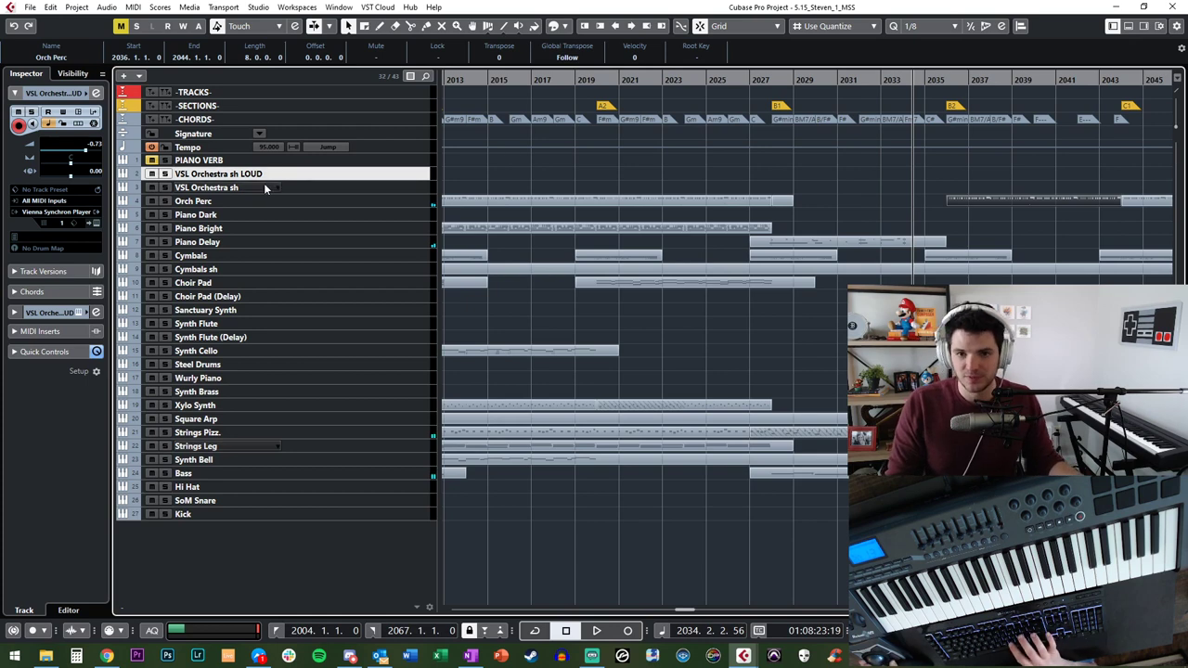
key(space)
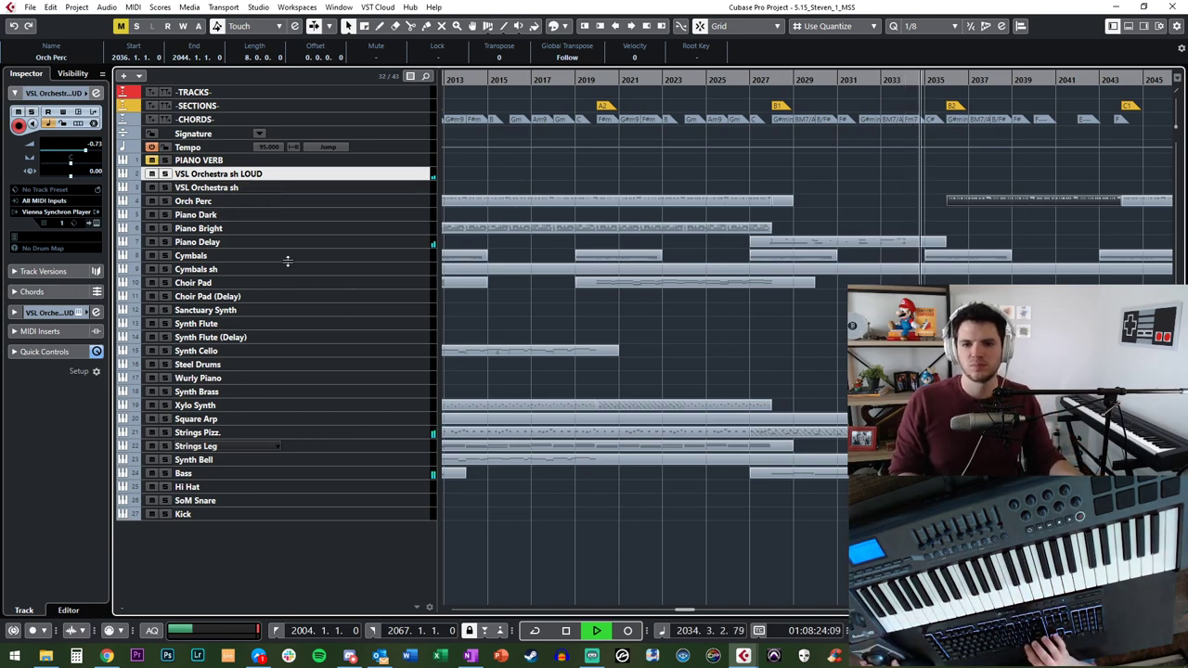
click(312, 298)
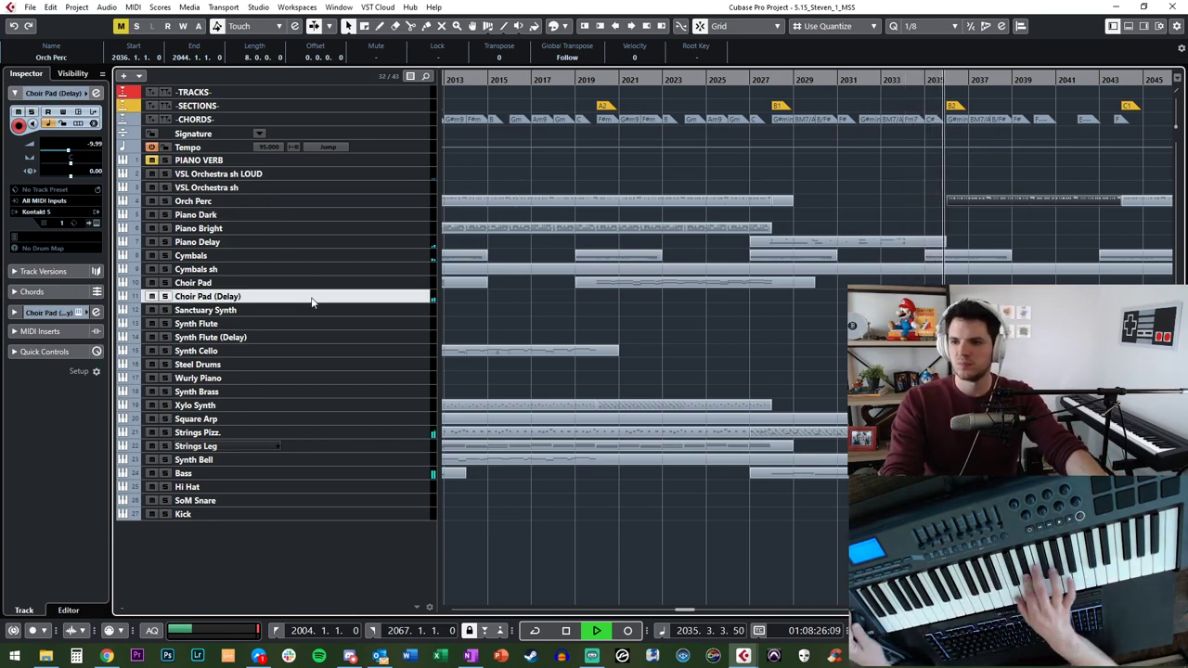
Step: Rewind to several bars before section B1 and audition the Choir Pad sound over the transition
key(space)
key(KP_Subtract)
key(KP_Subtract)
key(KP_Subtract)
key(KP_Subtract)
key(KP_Subtract)
key(KP_Subtract)
key(KP_Subtract)
key(KP_Subtract)
key(KP_Subtract)
key(KP_Subtract)
key(KP_Subtract)
key(KP_Subtract)
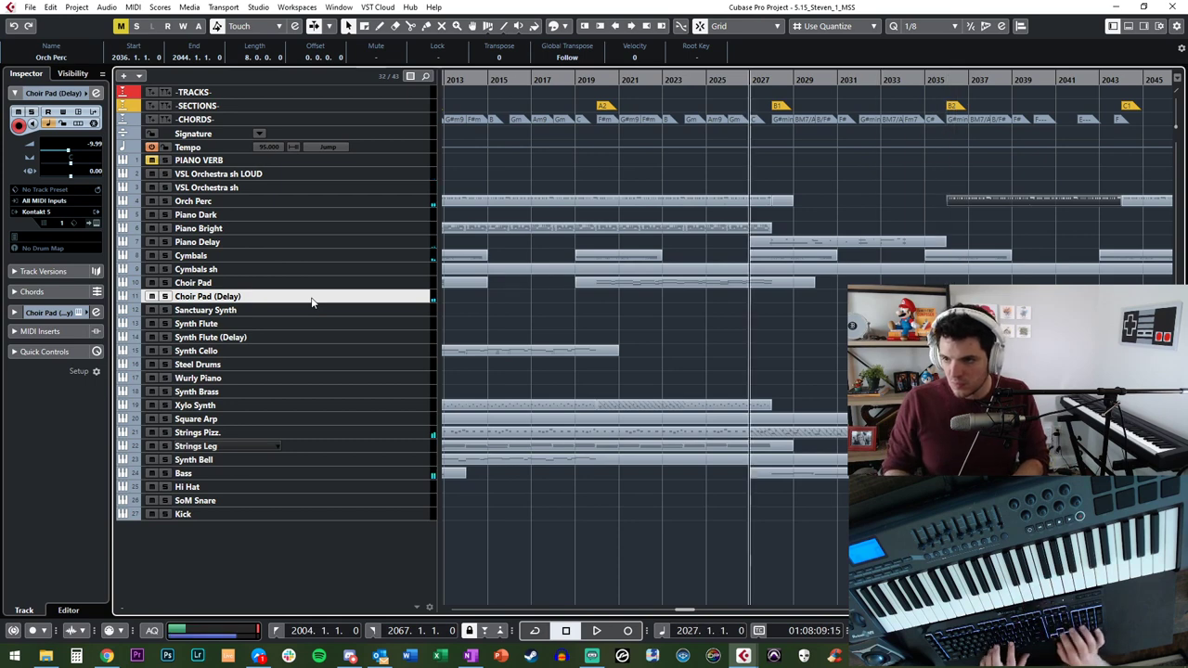
key(space)
key(h)
key(shift+h)
key(shift+h)
key(shift+h)
key(shift+h)
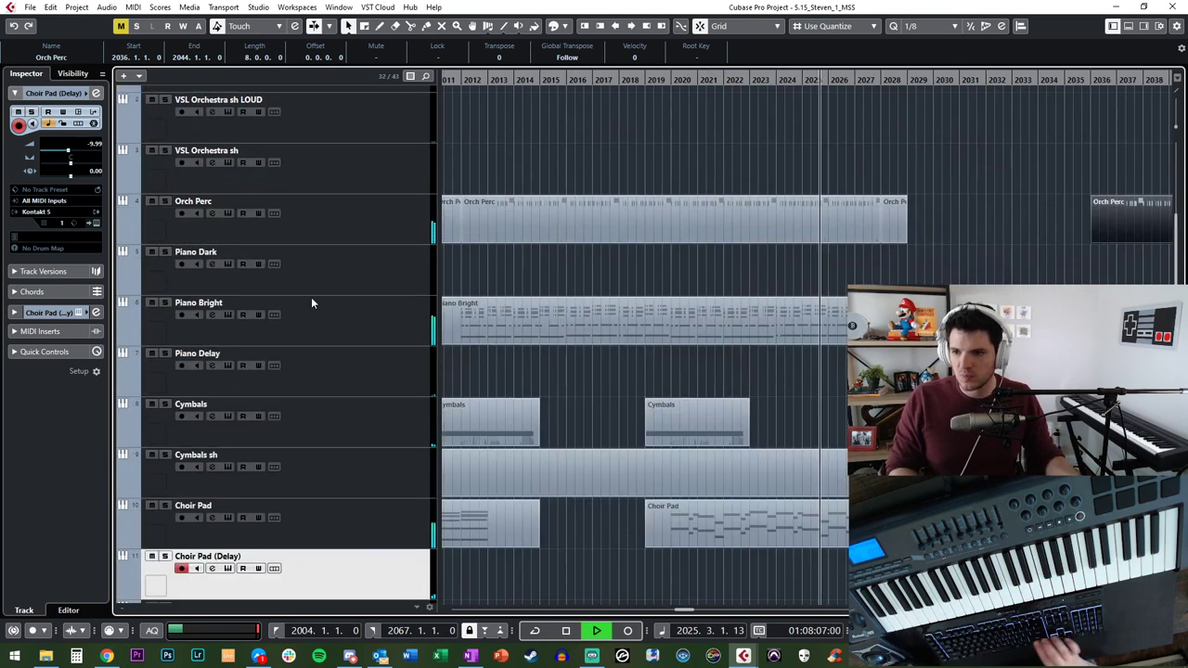
scroll(466, 288, right, 3)
key(shift+g)
key(shift+g)
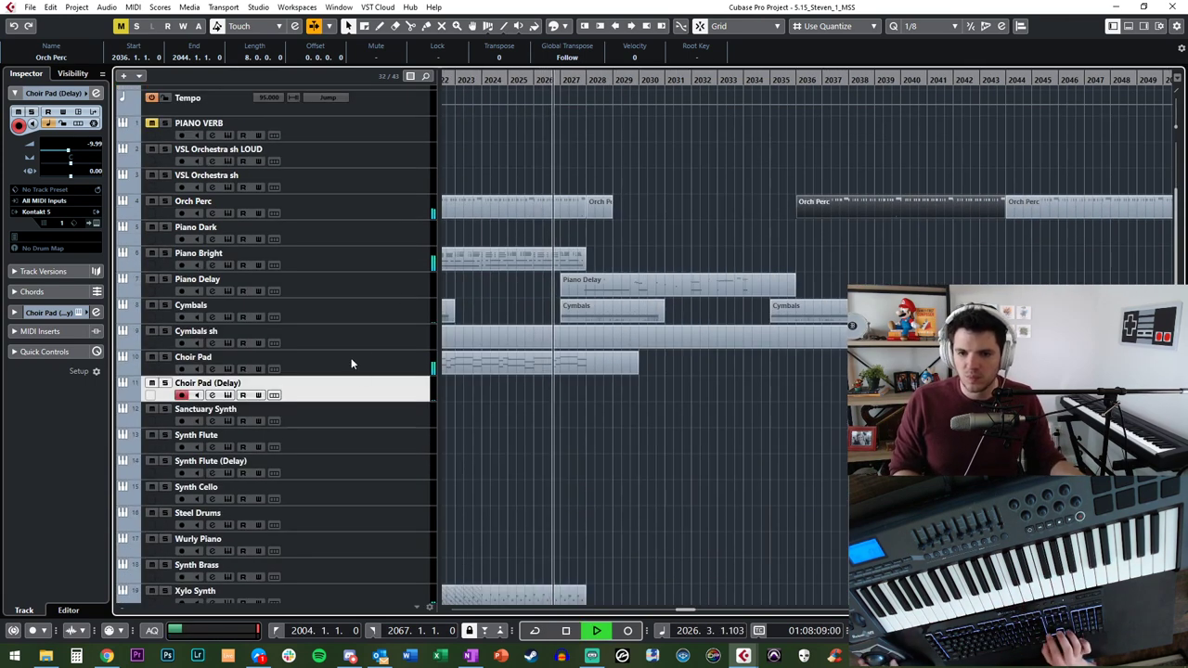
click(379, 367)
scroll(633, 356, right, 3)
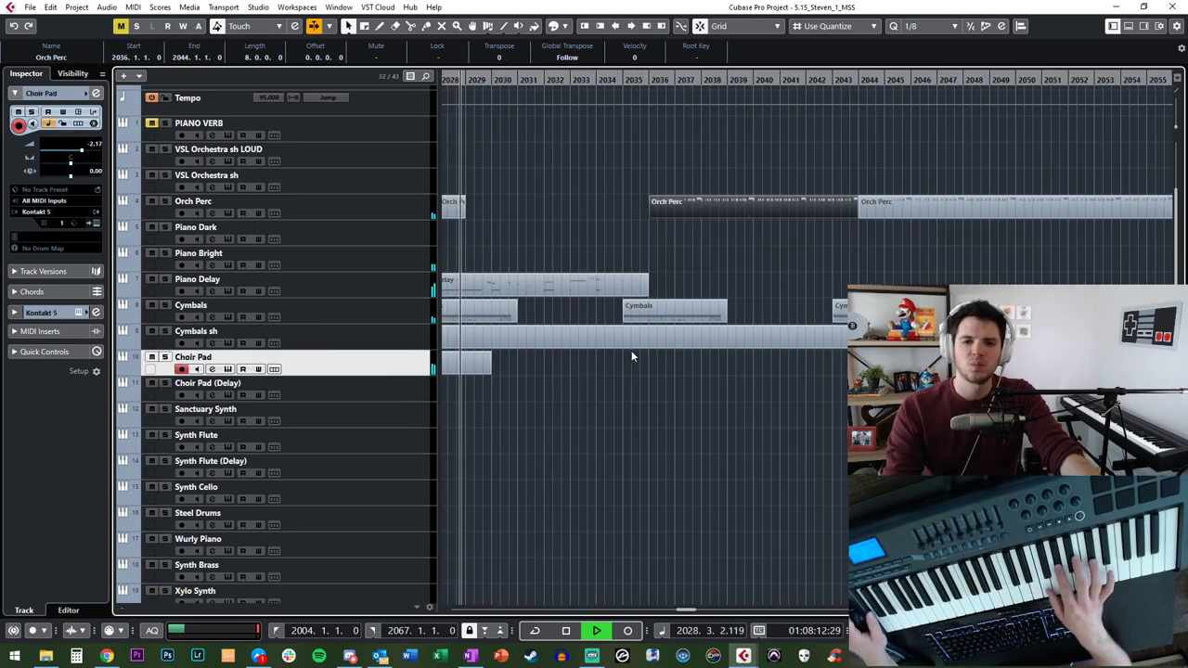
key(shift+g)
key(shift+g)
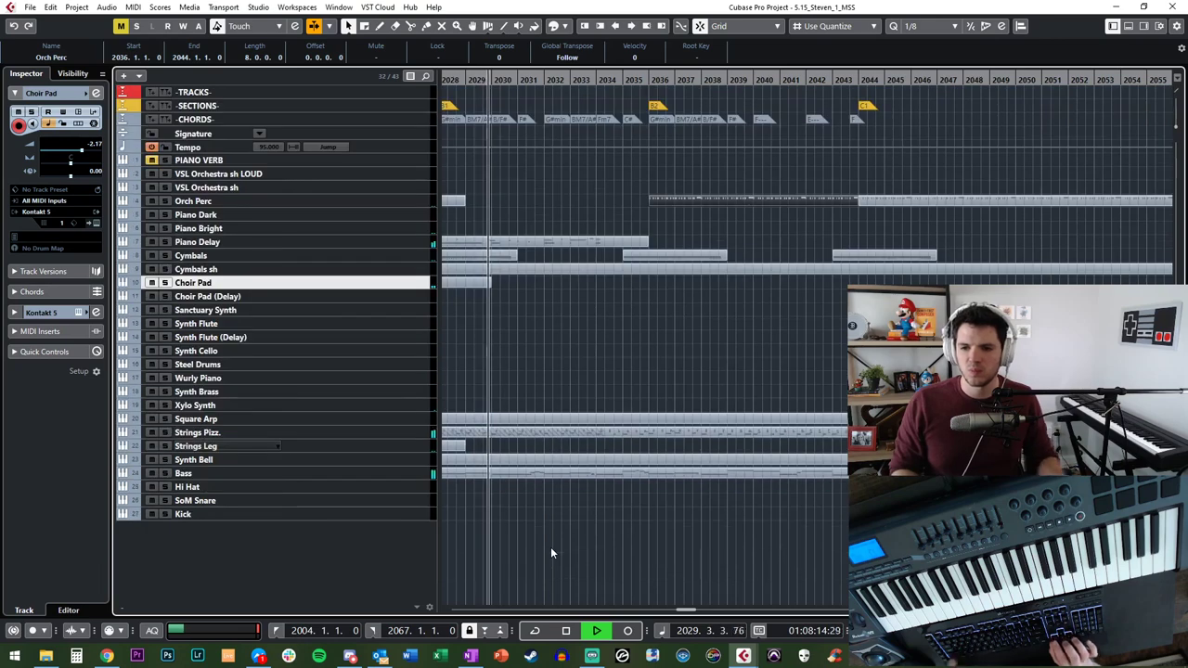
Step: Audition the Synth Bell and Hi Hat sounds over section B1 during playback
click(372, 460)
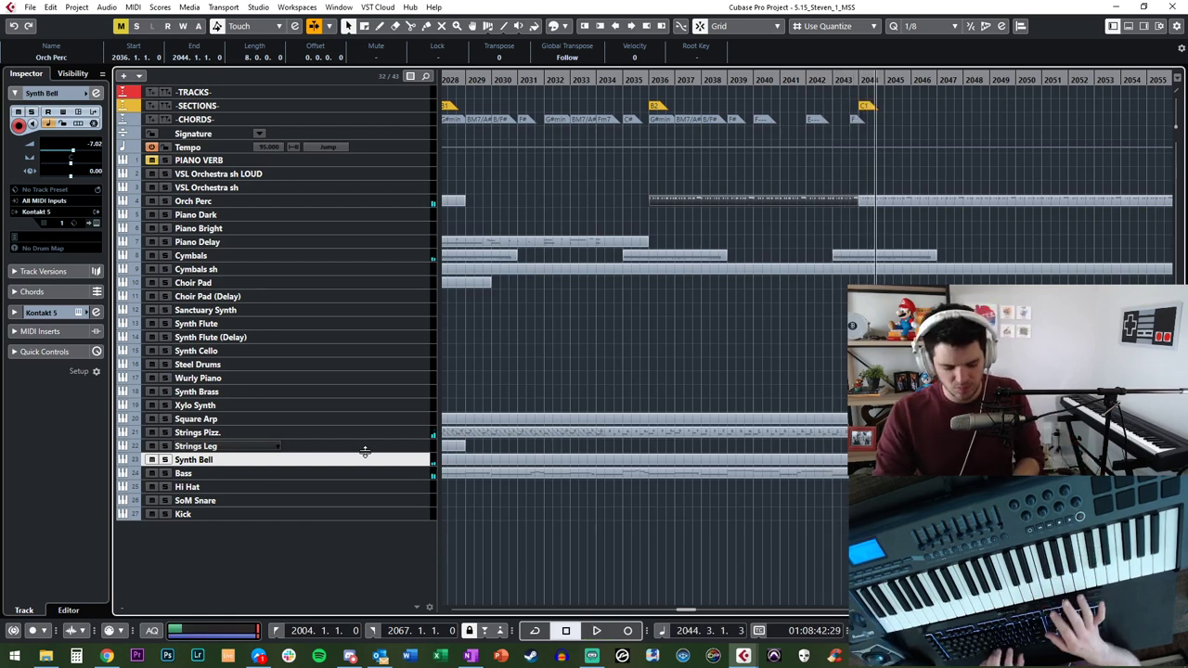
key(KP_Subtract)
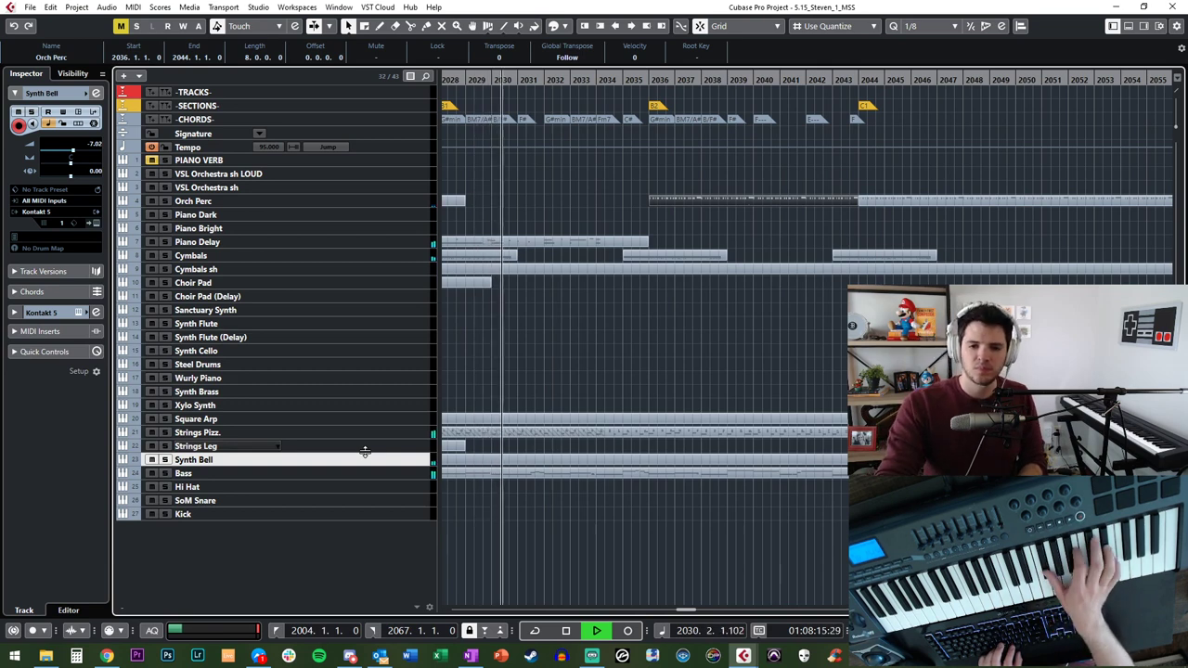
click(327, 478)
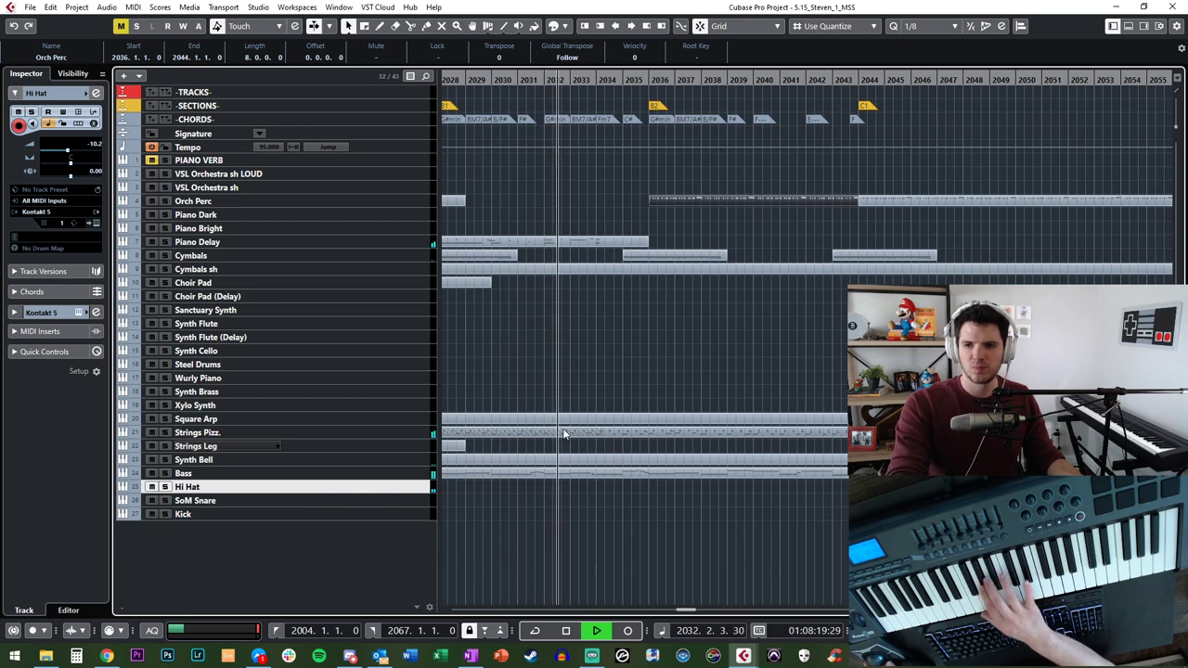
Step: Set the Hi Hat track's volume to -12.7 and play the arrangement from section A2 towards B1
key(space)
scroll(565, 409, left, 2)
key(KP_Subtract)
key(KP_Subtract)
key(KP_Subtract)
key(KP_Subtract)
key(KP_Subtract)
key(KP_Subtract)
key(KP_Subtract)
key(KP_Subtract)
key(KP_Subtract)
key(KP_Subtract)
key(KP_Subtract)
key(KP_Subtract)
key(KP_Subtract)
key(KP_Subtract)
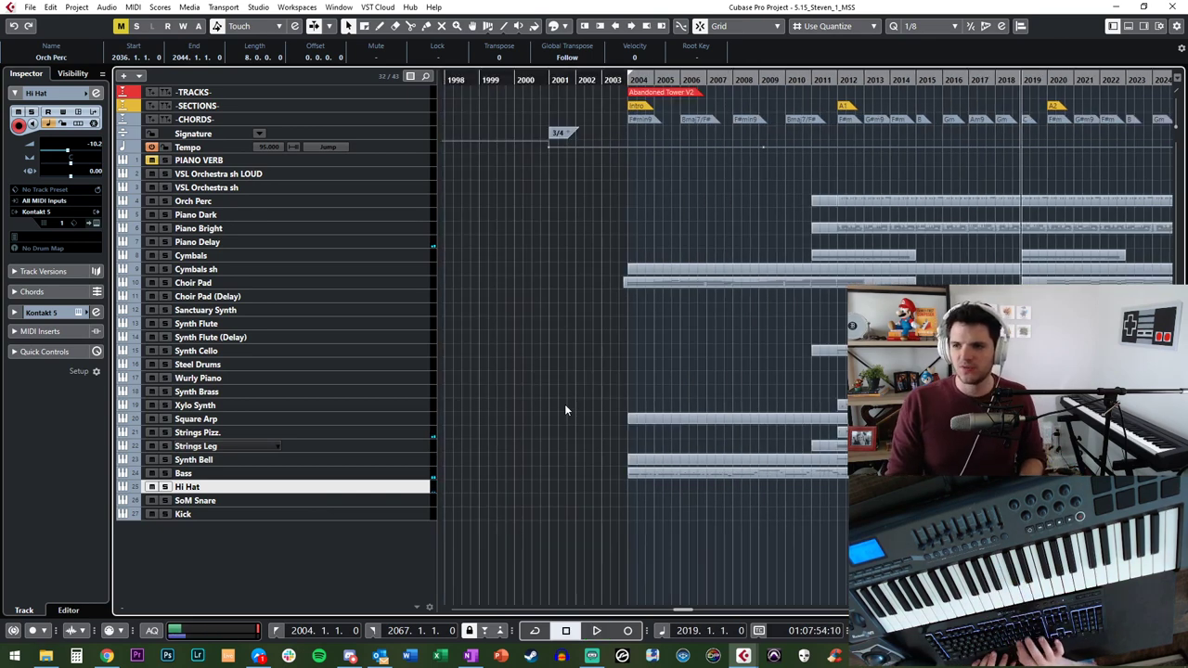
key(KP_Add)
key(KP_Add)
key(space)
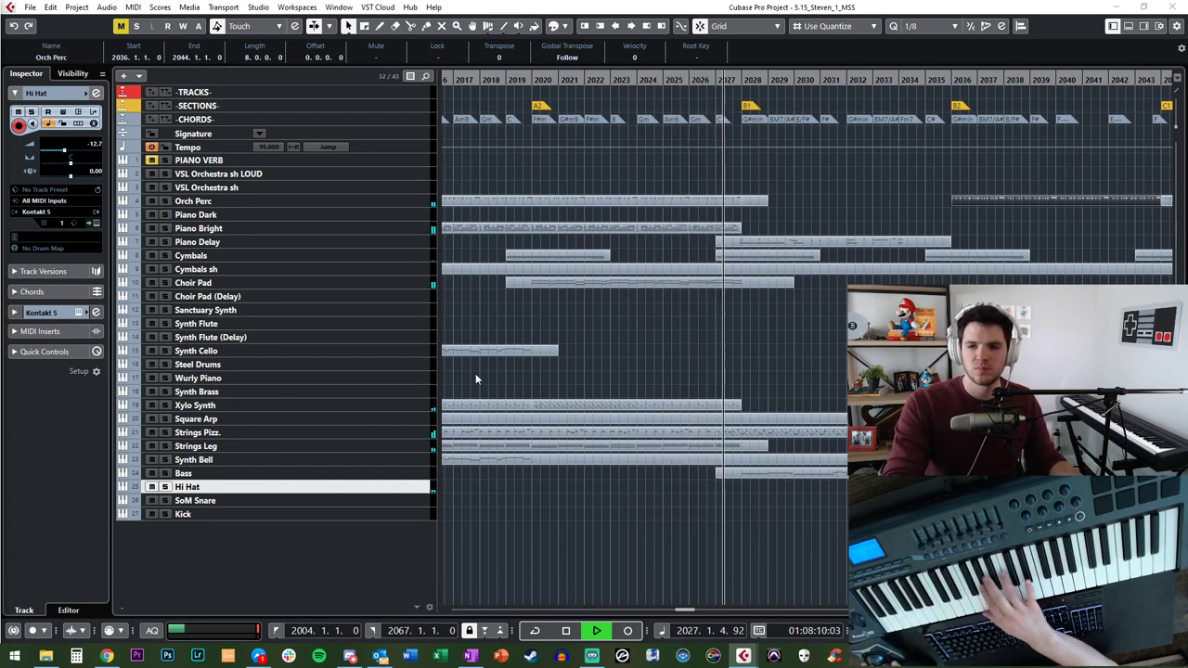
Step: Try recording a Hi Hat part from bar 2027 through section B1 and replay the section's start
key(KP_Multiply)
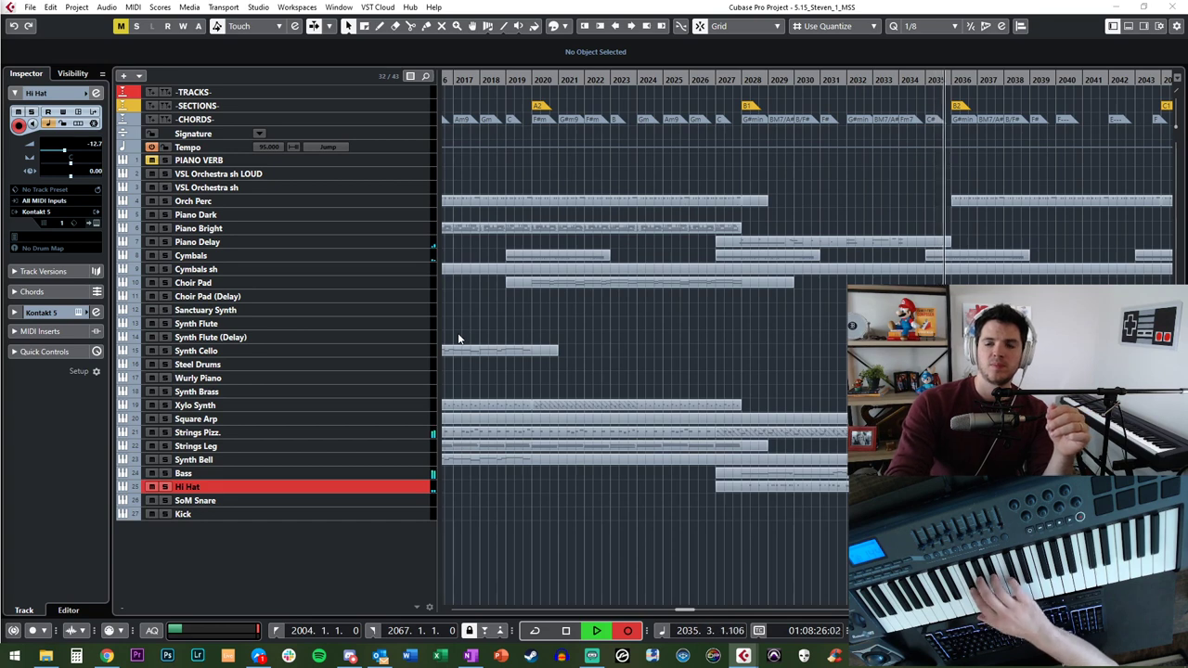
key(space)
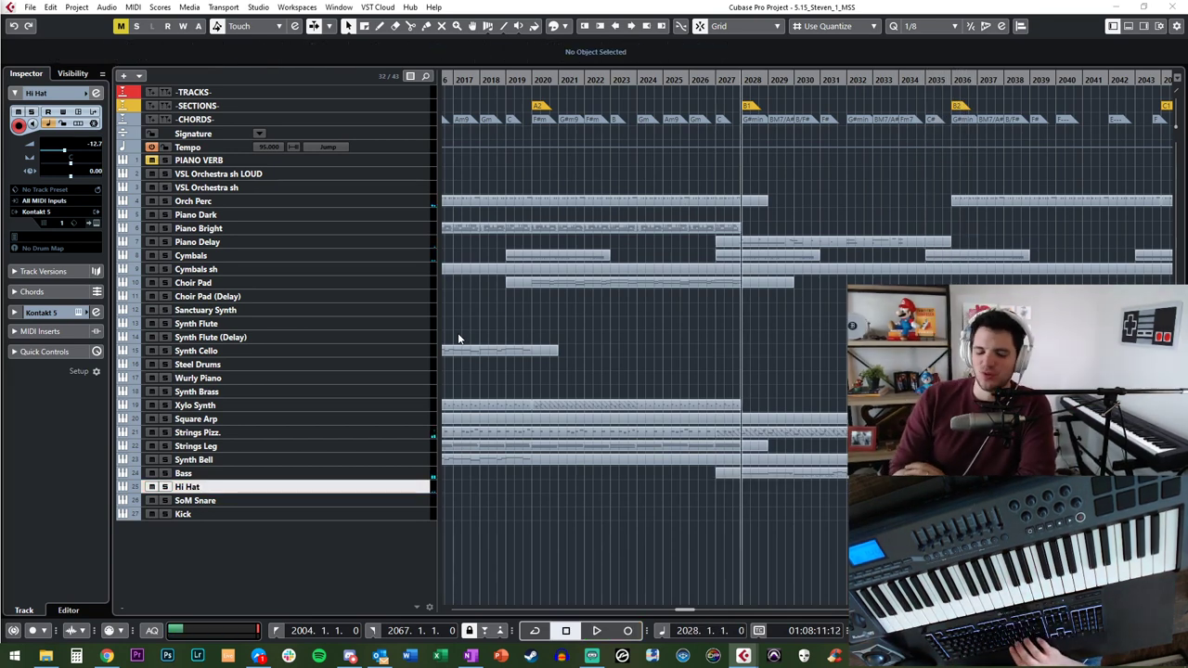
key(space)
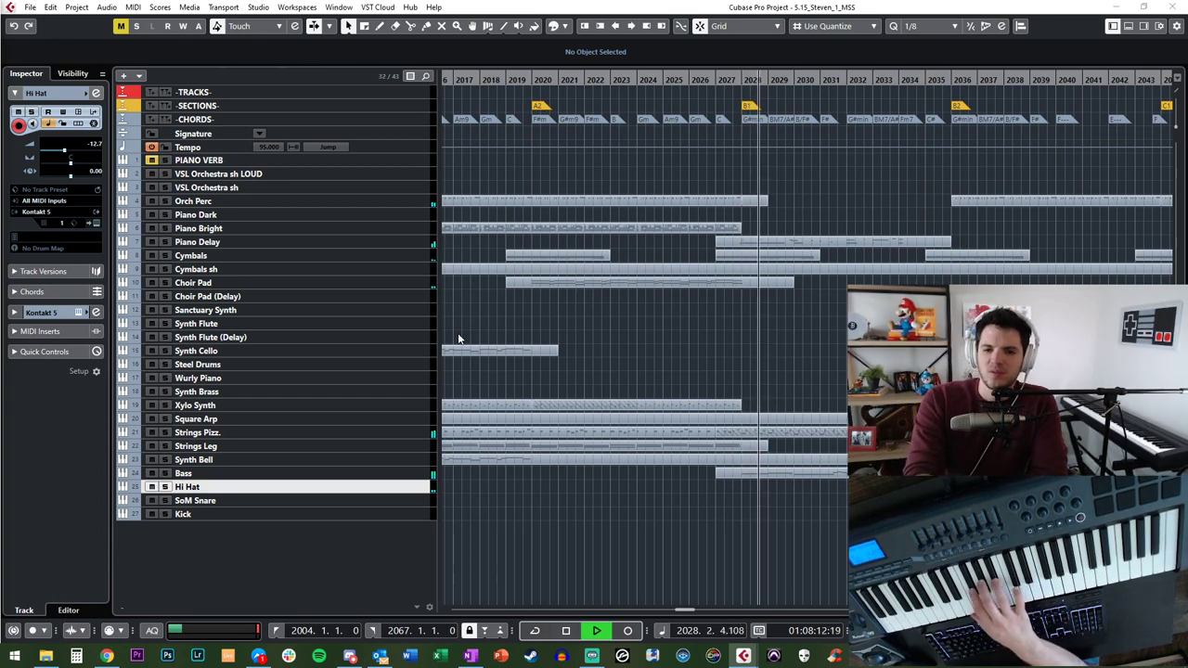
Step: Audition the SoM Snare sound over section B1 and the Wurly Piano sound on through section C1
click(316, 488)
click(313, 502)
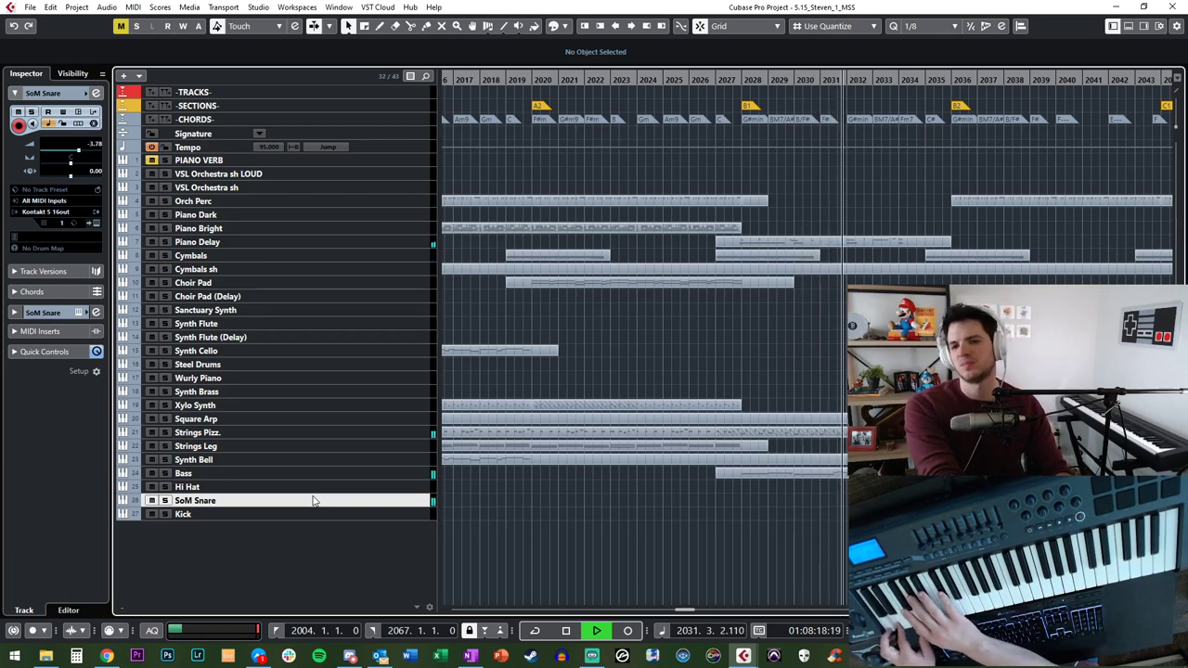
click(358, 380)
key(space)
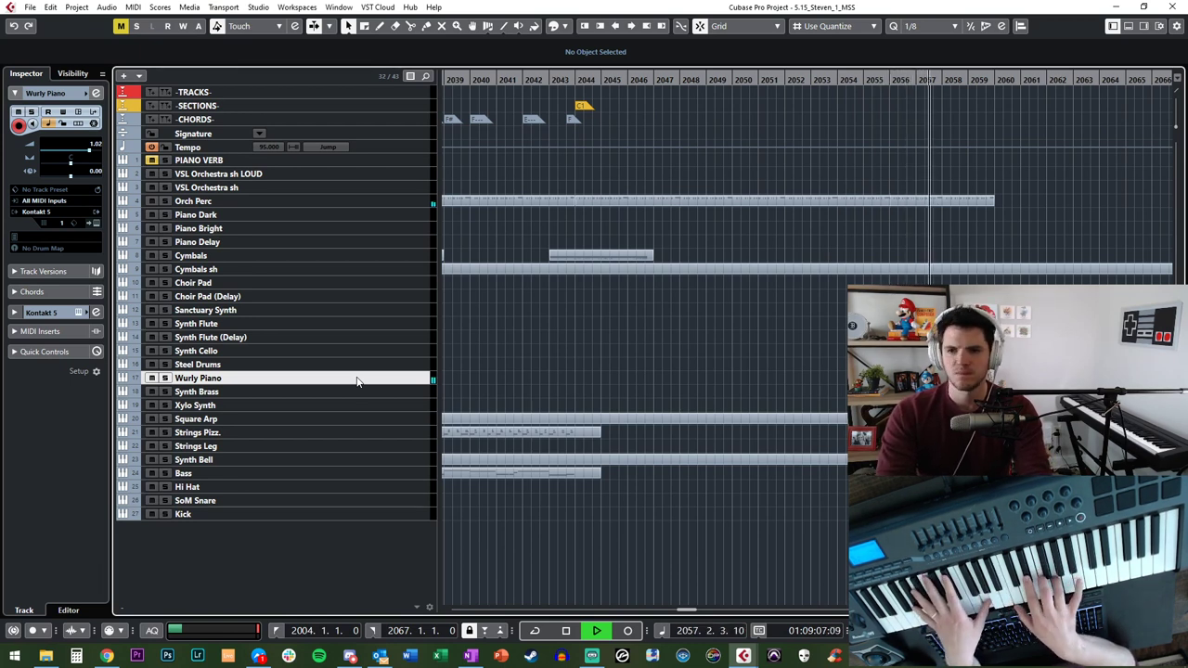
Step: Rewind to just before section C1 and record a Wurly Piano part from bar 2043 to bar 2060
key(KP_Subtract)
key(KP_Subtract)
key(KP_Subtract)
key(KP_Subtract)
key(KP_Subtract)
key(KP_Subtract)
key(KP_Subtract)
key(KP_Subtract)
key(KP_Subtract)
key(KP_Subtract)
key(KP_Subtract)
key(KP_Subtract)
key(KP_Subtract)
key(KP_Subtract)
key(KP_Subtract)
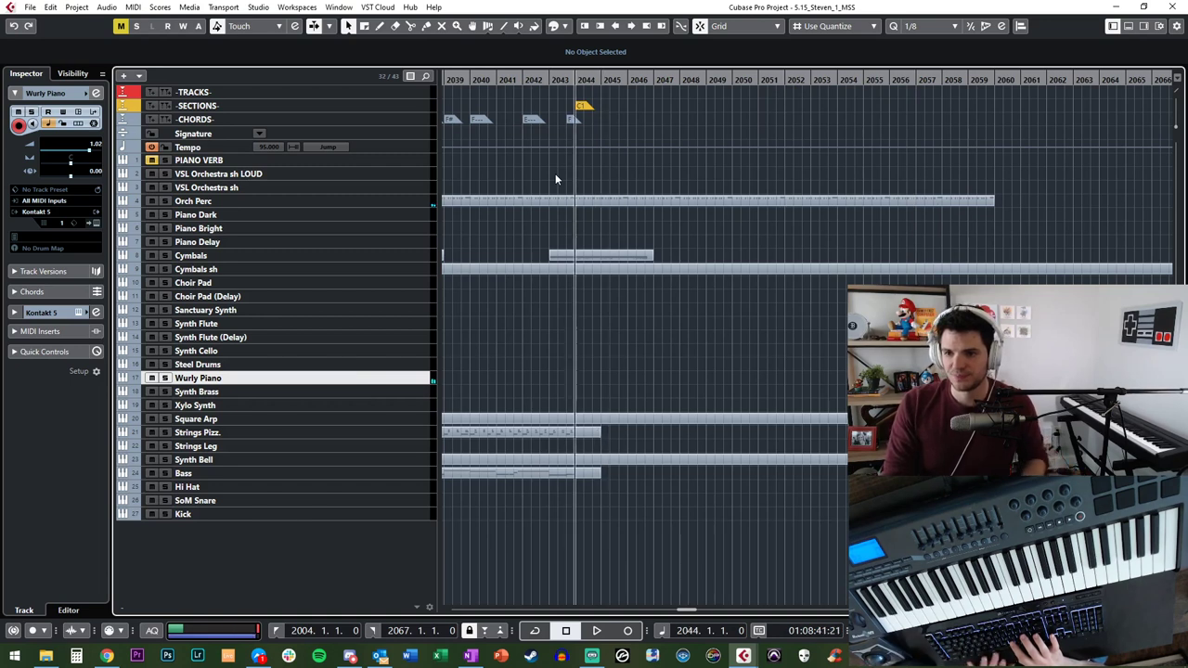
key(space)
key(KP_Multiply)
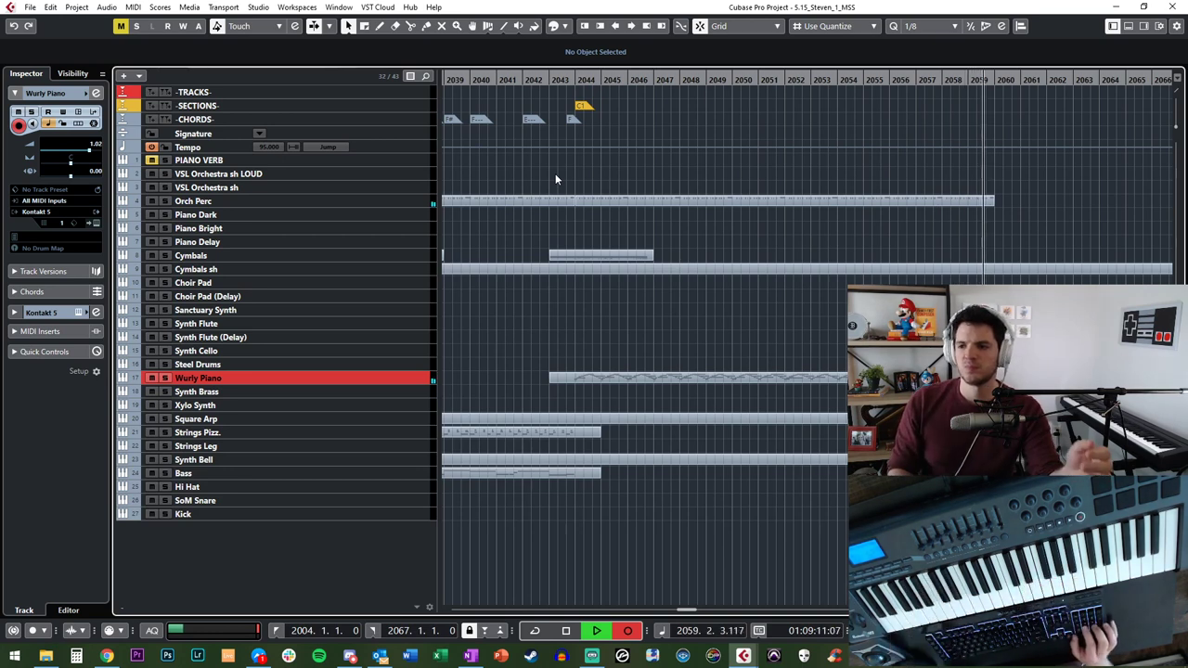
key(*)
Step: Add a marker at bar 2060 on the -CHORDS- track with the description Outro
scroll(863, 225, right, 4)
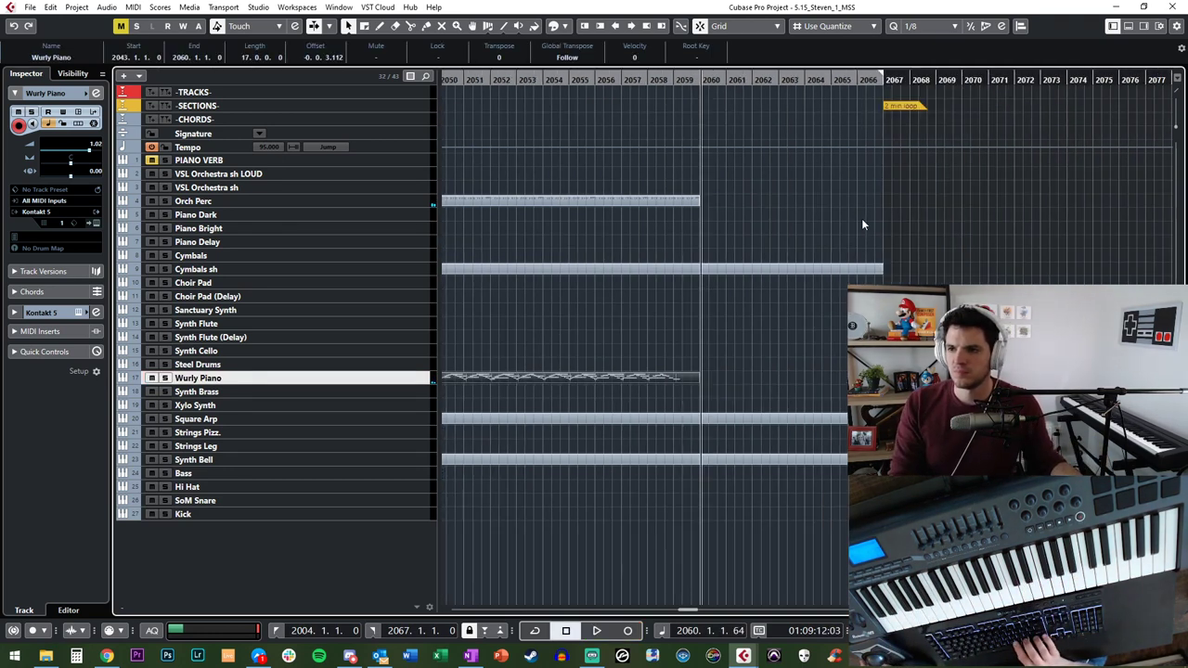
scroll(863, 225, left, 3)
key(+)
key(-)
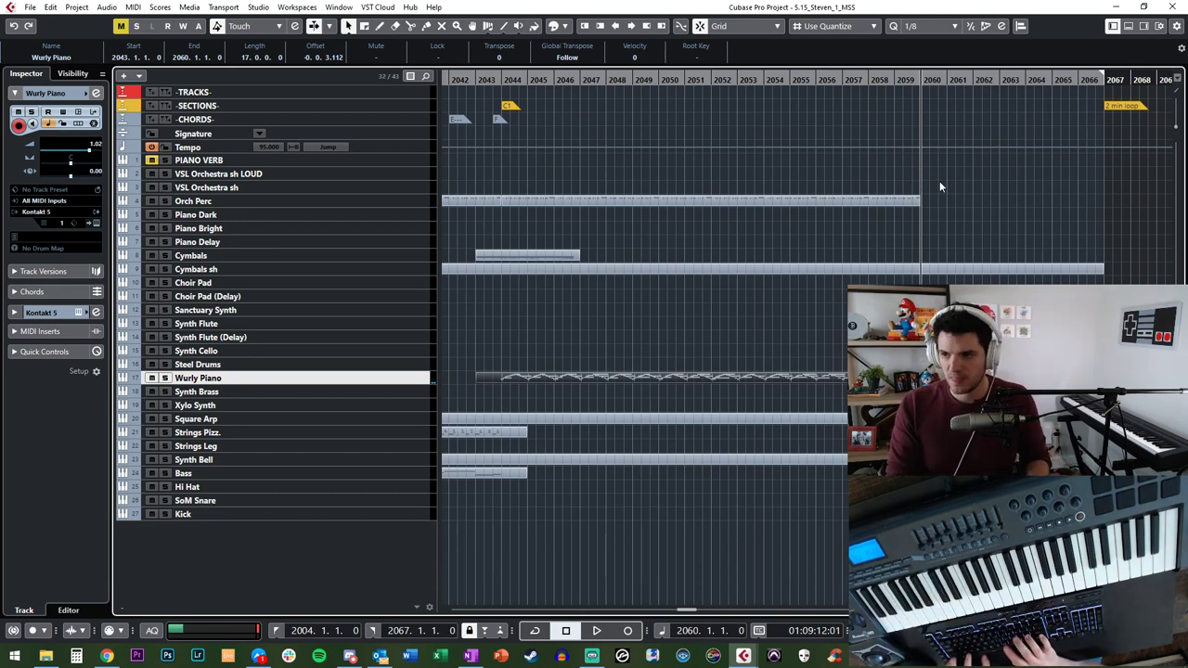
key(Insert)
key(ctrl+m)
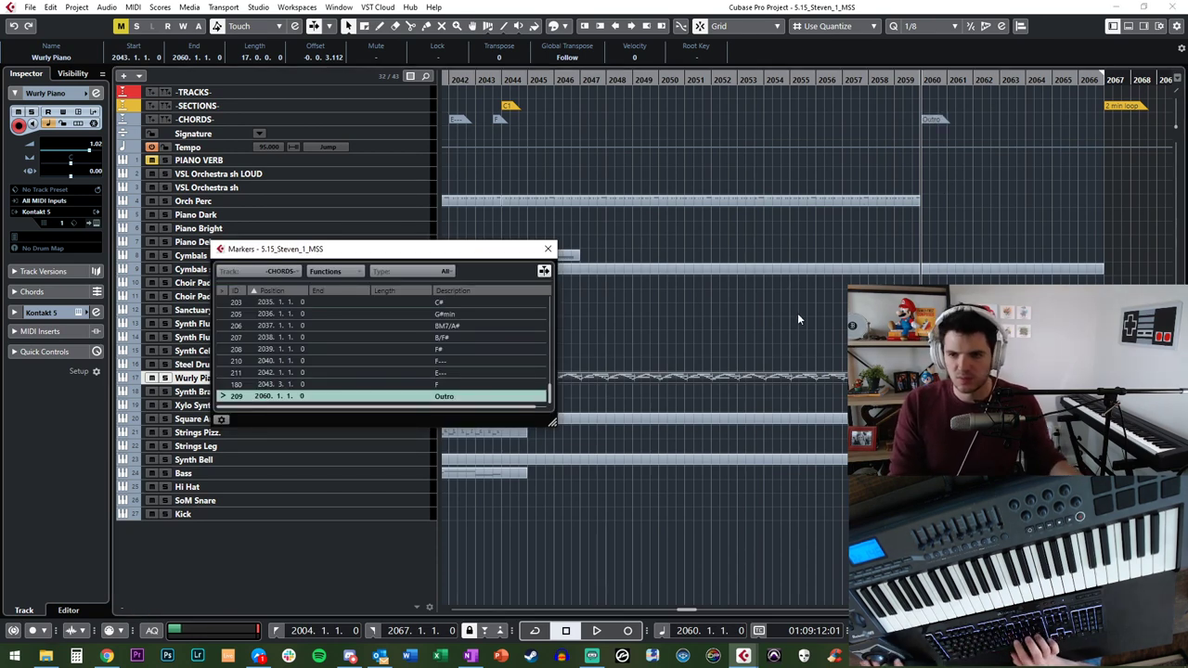
click(546, 248)
Step: Select all notes in the recorded Wurly Piano part and set the quantize value to 1/16
key(Return)
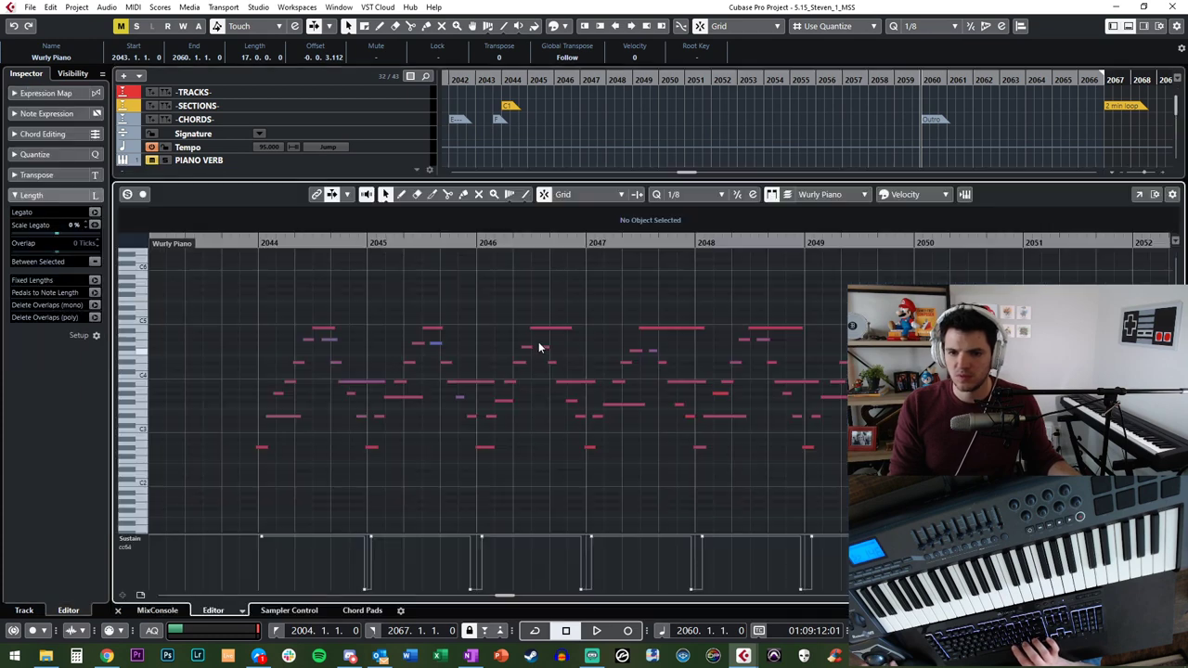
key(ctrl+a)
click(691, 194)
click(692, 266)
key(Return)
Step: Play from just before section C1 and audition the Choir Pad (Delay) and Choir Pad sounds over it
key(KP_Subtract)
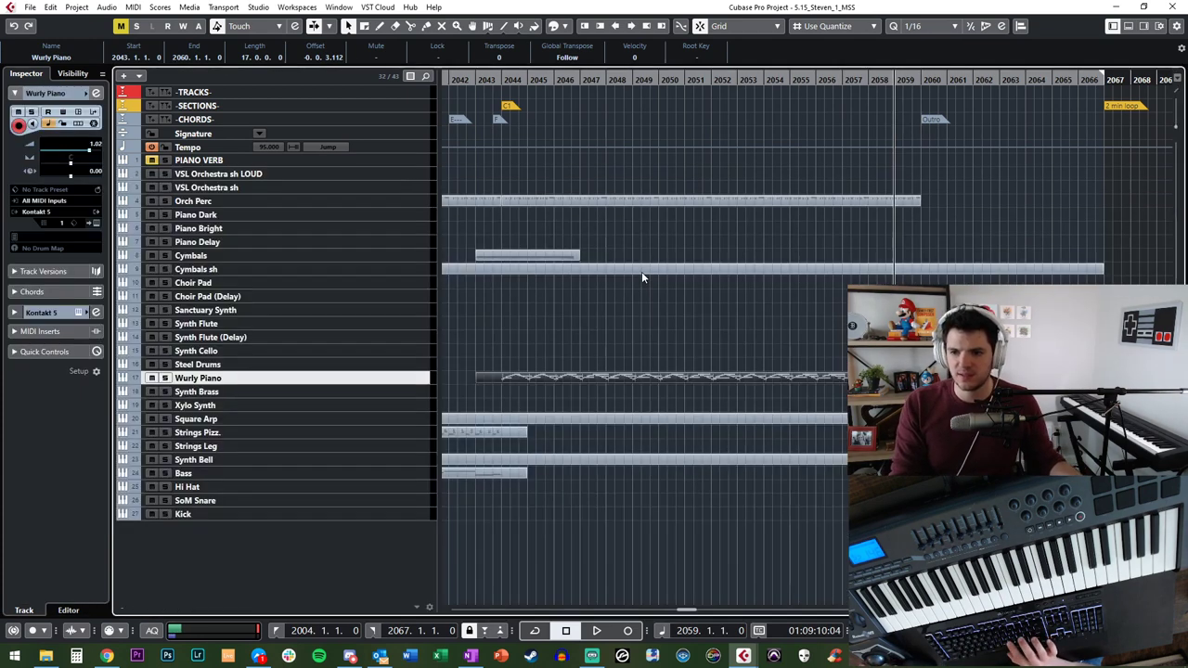
key(space)
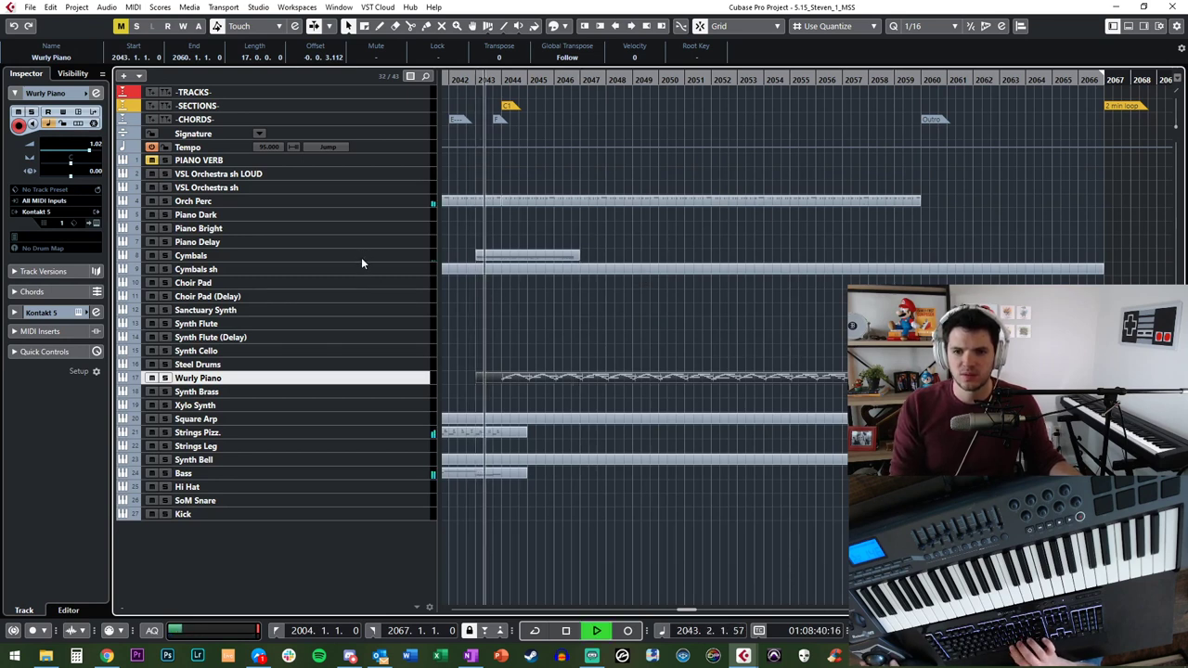
click(363, 256)
click(350, 298)
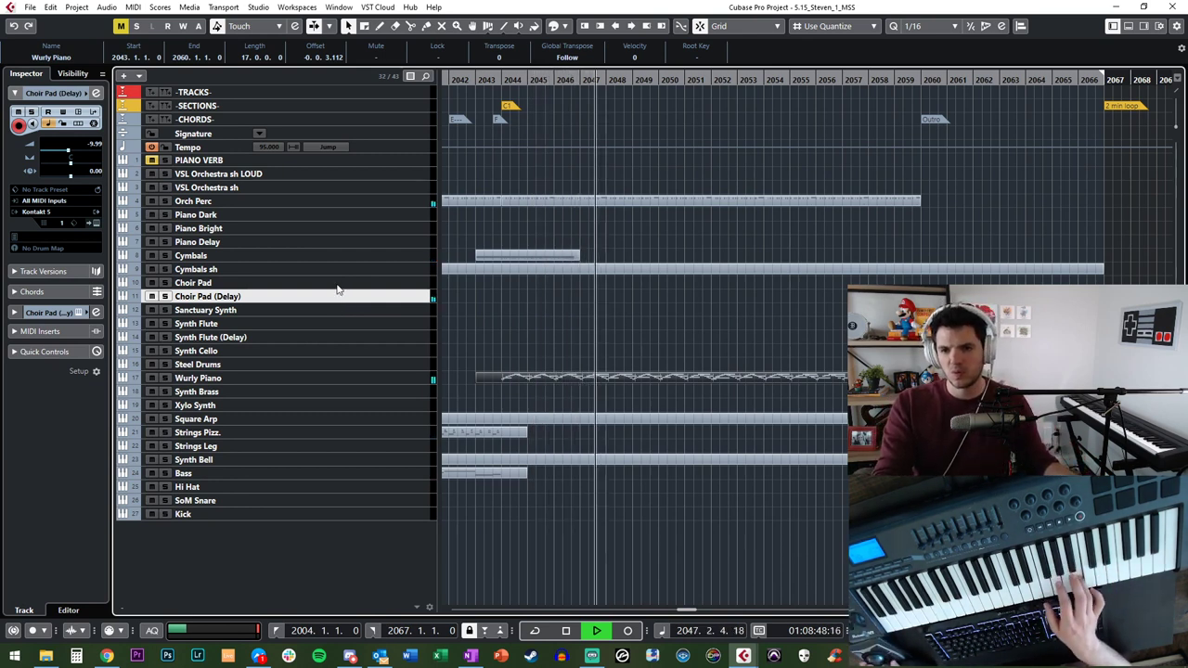
click(336, 284)
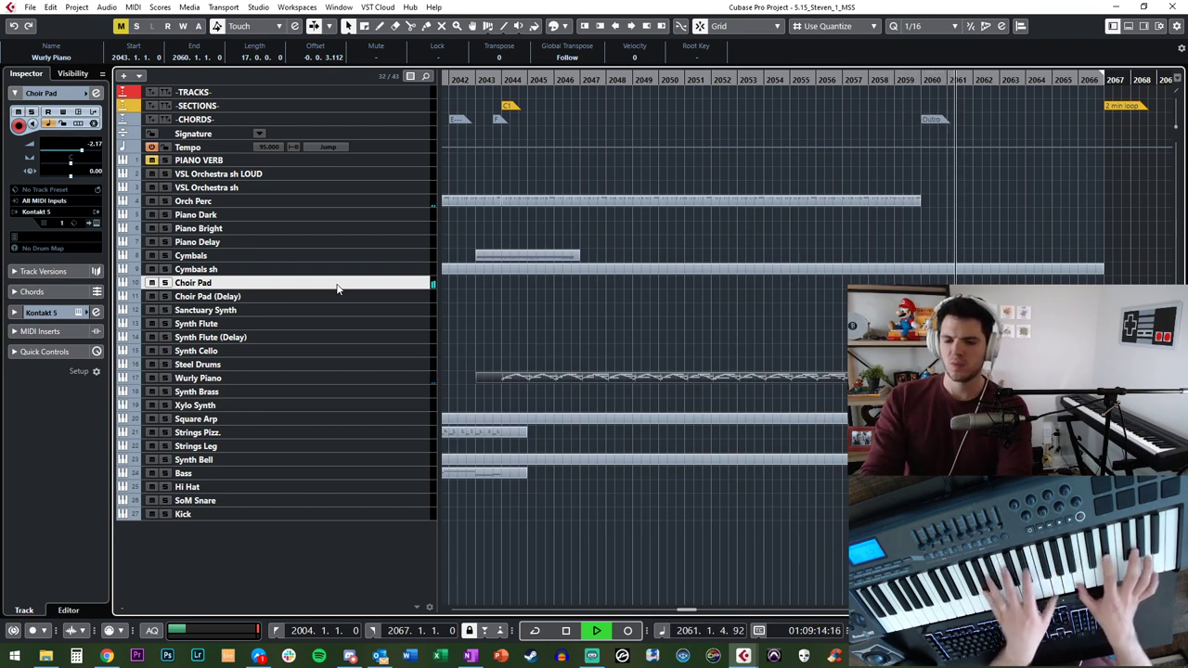
Step: Try recording a Choir Pad part from bar 2043 and undo the short take
key(space)
key(space)
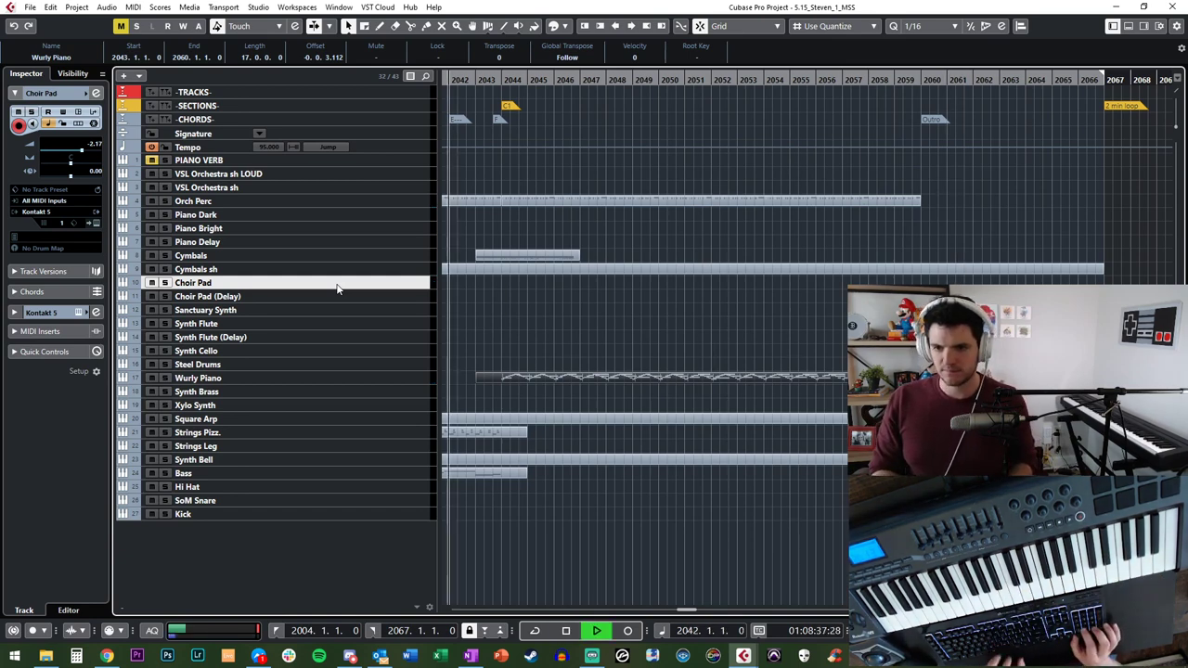
key(space)
key(KP_Subtract)
key(KP_Multiply)
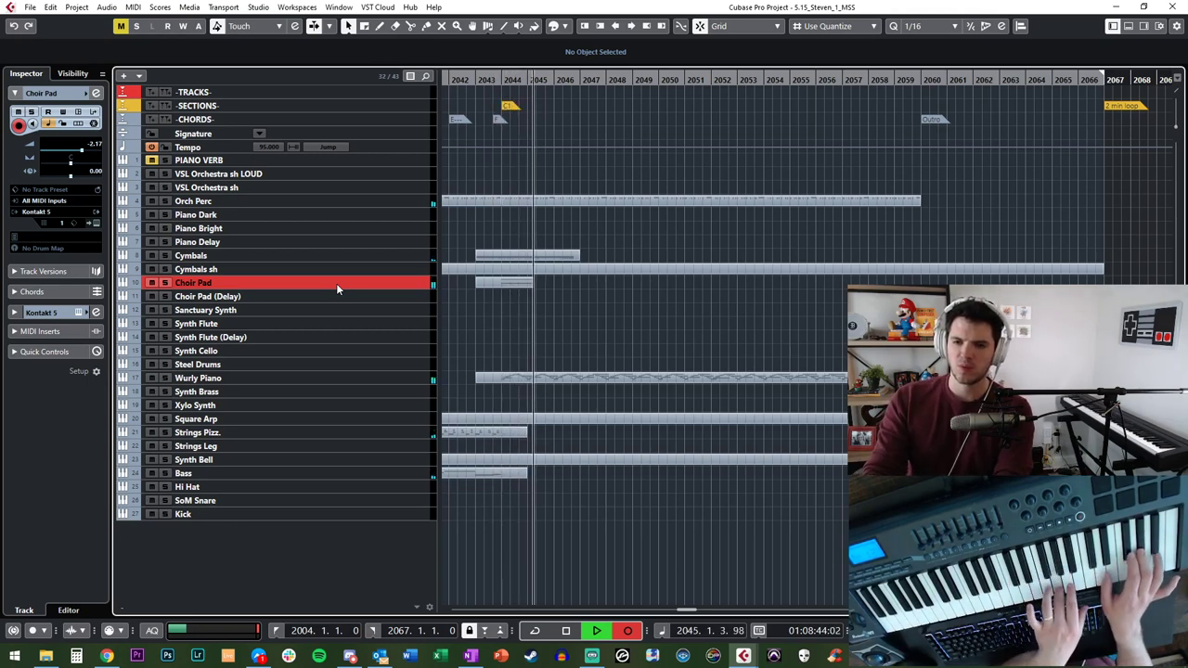
key(space)
key(ctrl+z)
key(KP_0)
key(space)
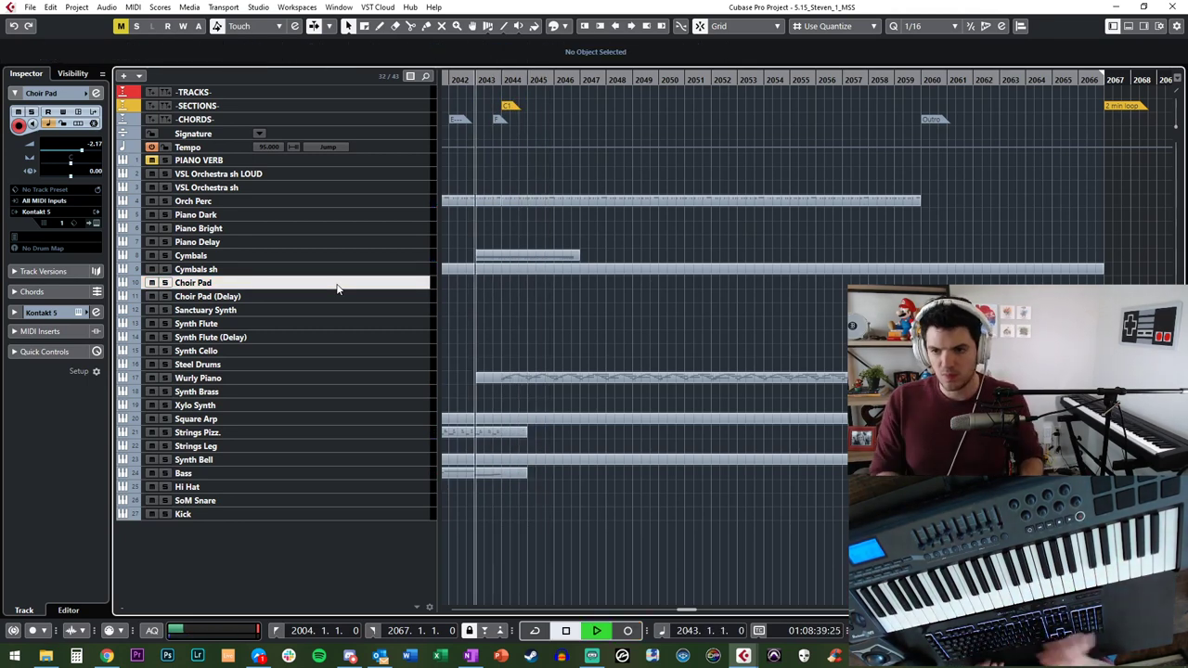
Step: Try recording a longer Choir Pad take from bar 2043 into the Outro and undo it
key(KP_Multiply)
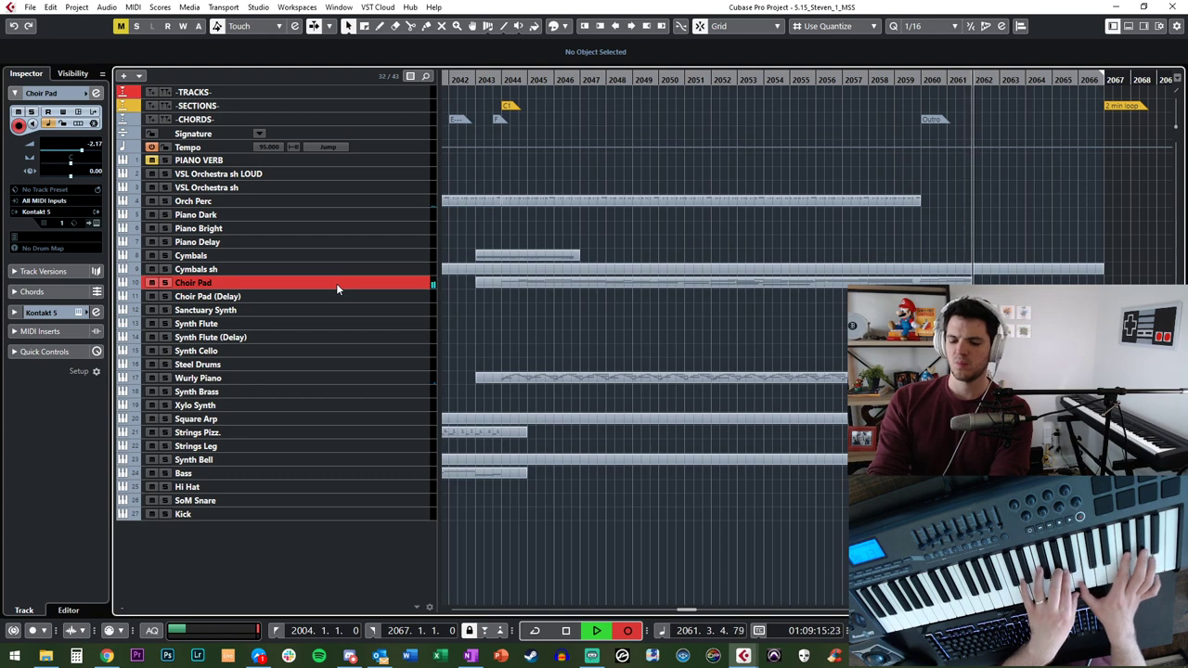
key(space)
key(KP_Subtract)
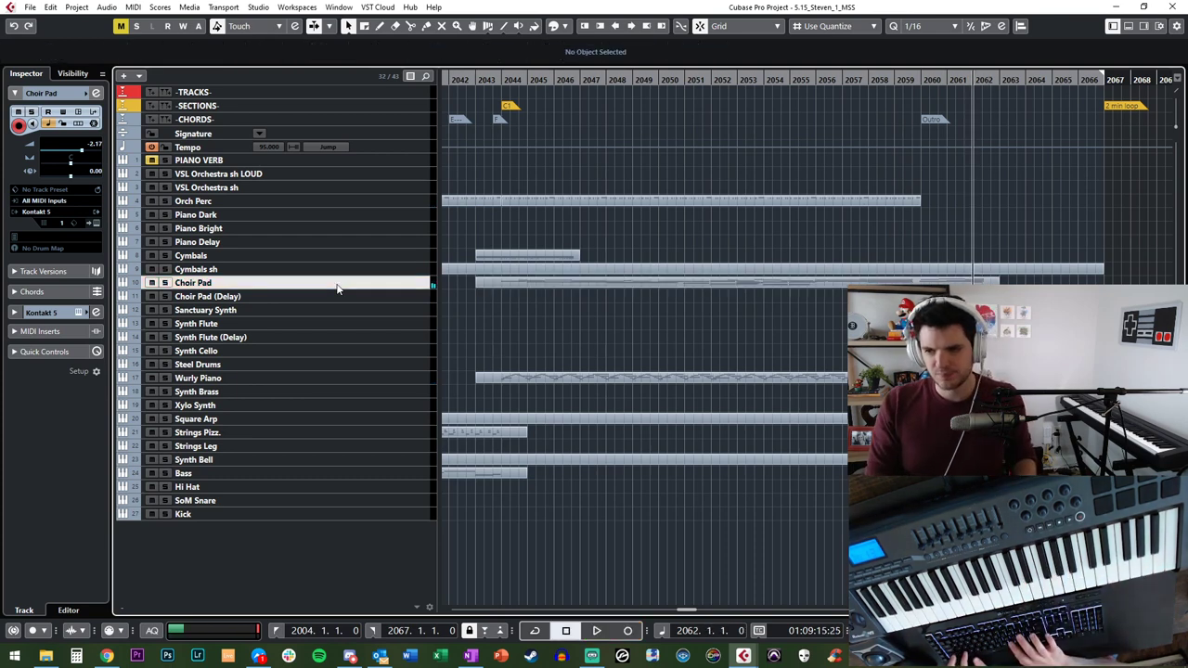
key(ctrl+z)
key(b)
key(b)
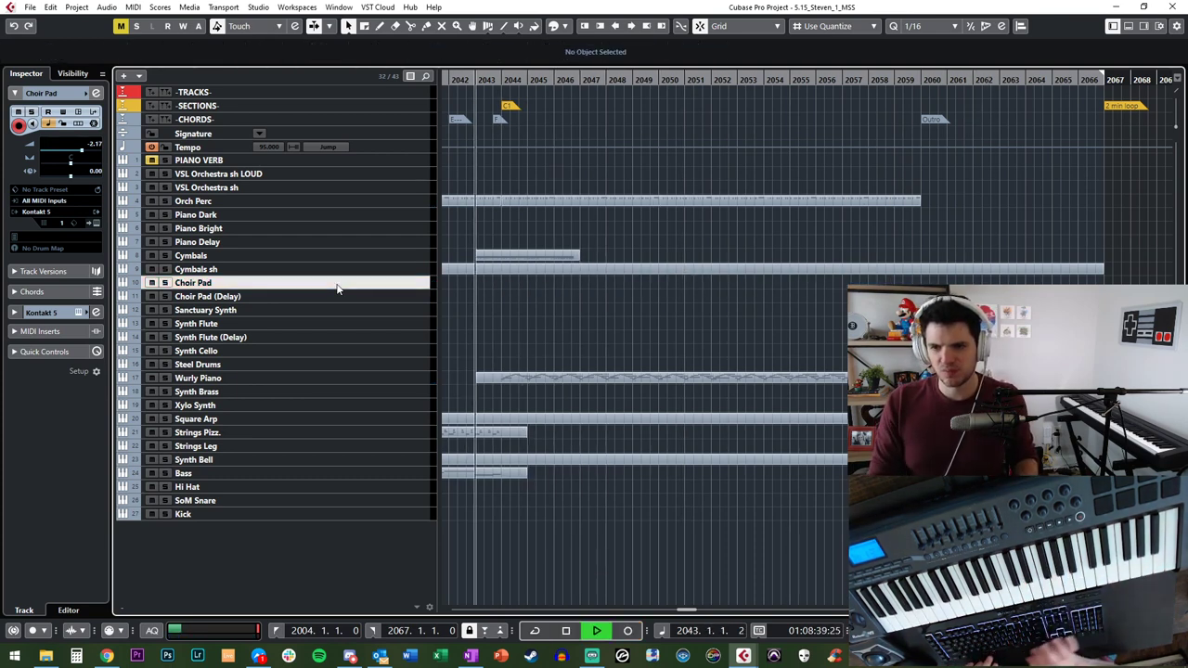
Step: Record a Choir Pad part from bar 2043 to bar 2061 and color it orange
key(KP_Multiply)
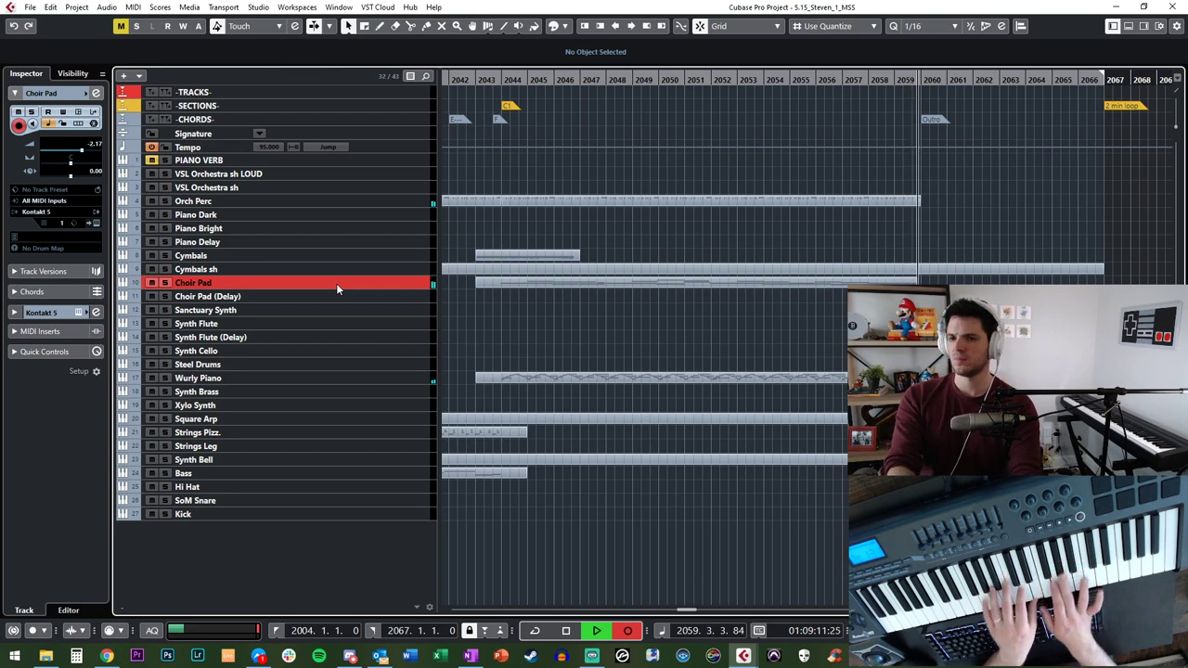
key(space)
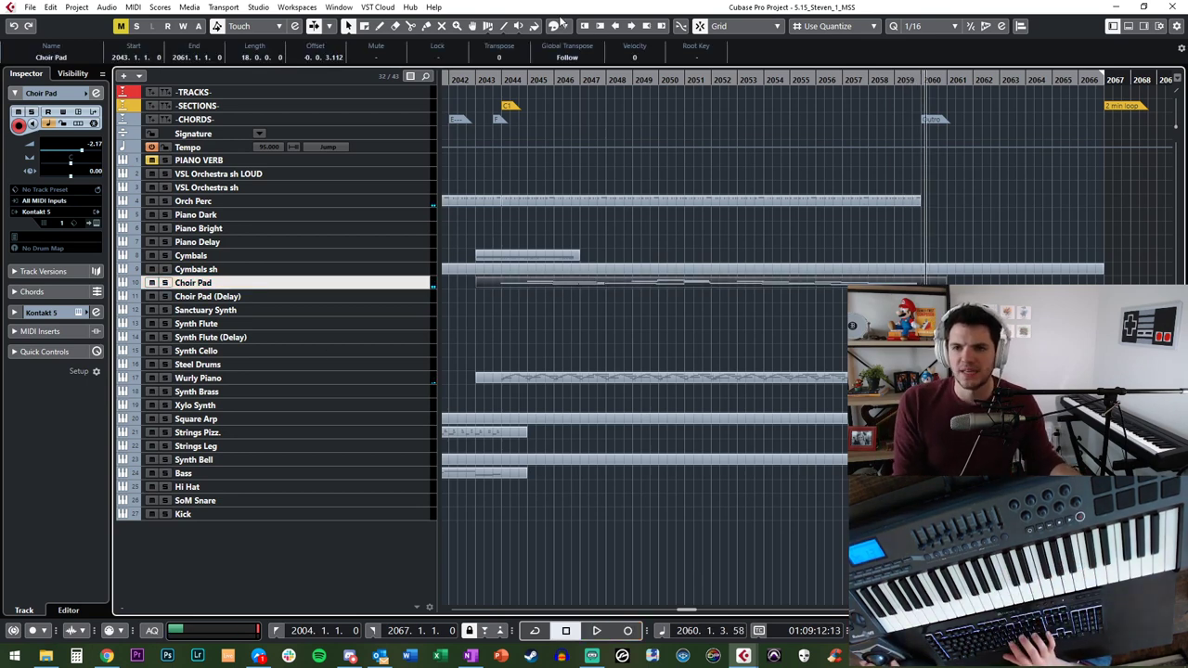
click(561, 24)
click(579, 61)
click(549, 321)
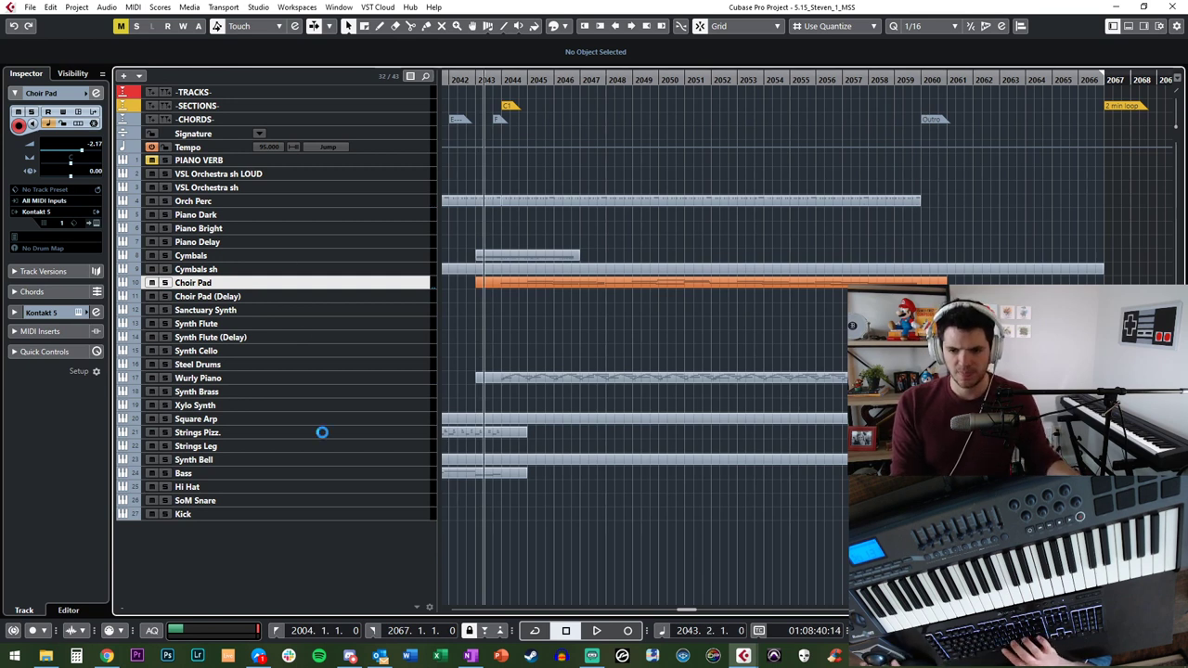
Step: Play section C1 from around bar 2043 and audition the Bass sound over it
key(space)
click(270, 474)
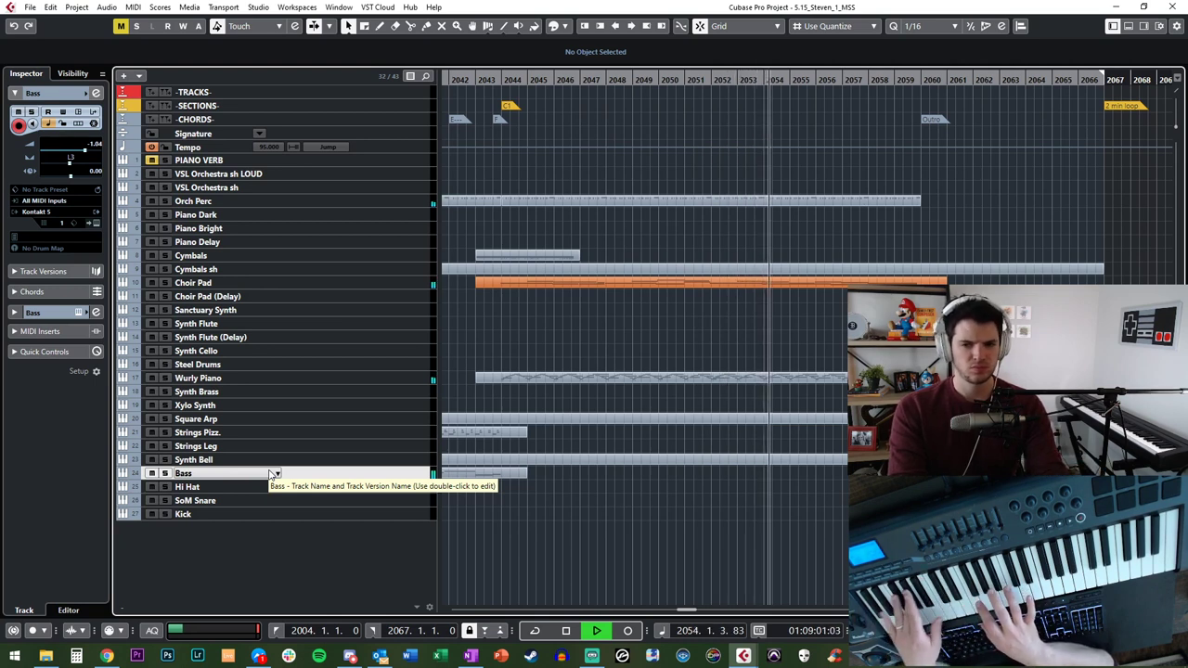
Step: Rewind to the start of section C1, try recording a Bass part over it and discard the take
key(KP_Subtract)
key(KP_Subtract)
key(KP_Subtract)
key(KP_Subtract)
key(KP_Subtract)
key(KP_Subtract)
key(KP_Subtract)
key(KP_Subtract)
key(KP_Subtract)
key(KP_Subtract)
key(KP_Subtract)
key(KP_Subtract)
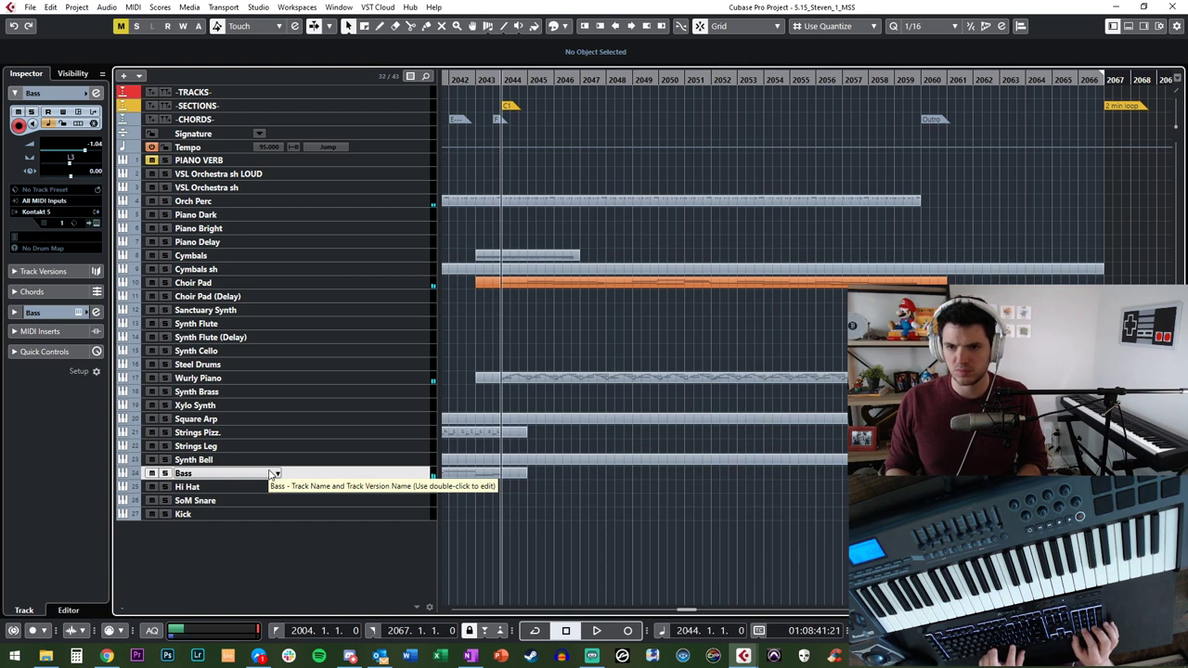
key(KP_Multiply)
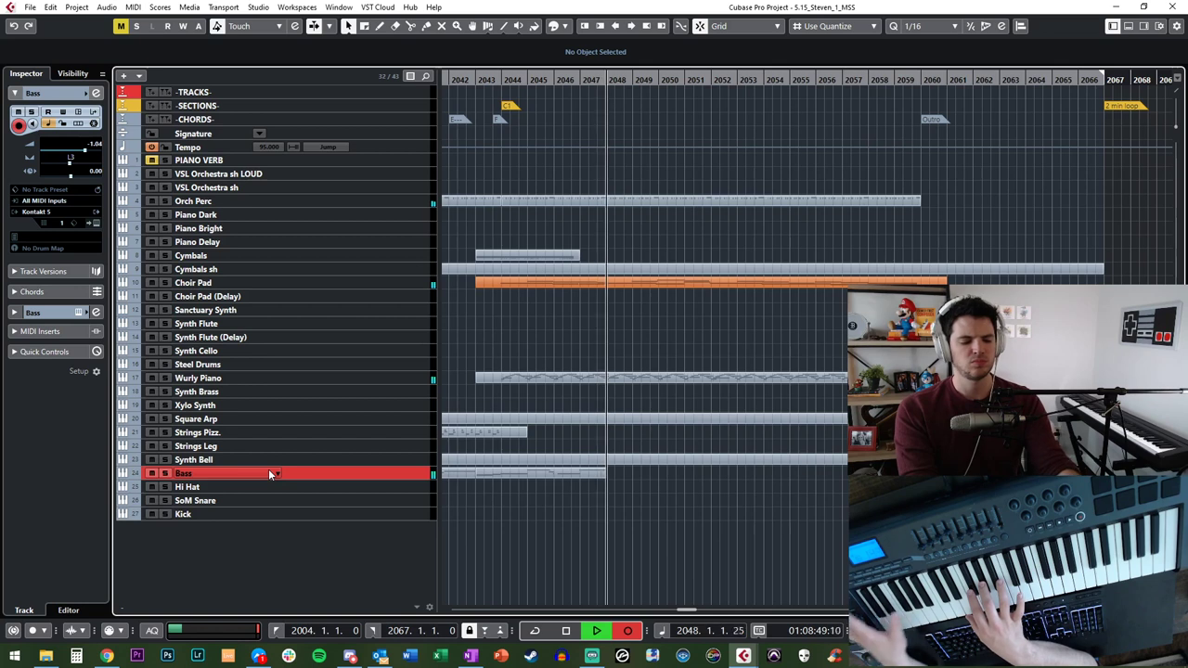
key(space)
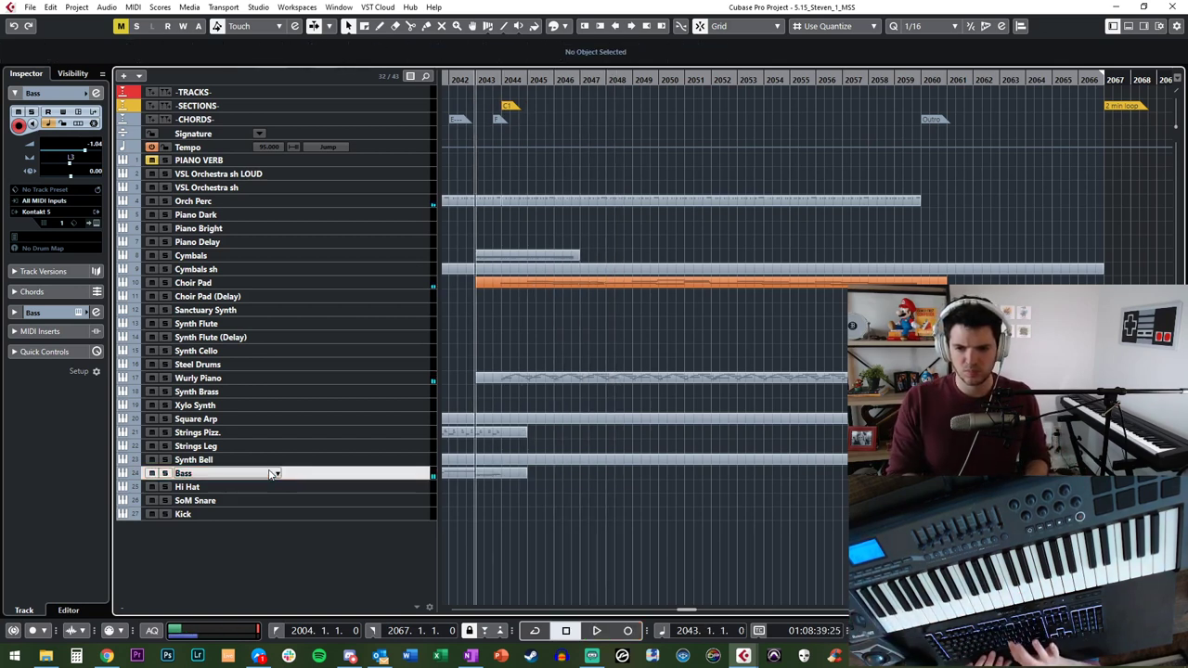
Step: Record a Bass part from bar 2043 to bar 2063 and color it orange
key(KP_Multiply)
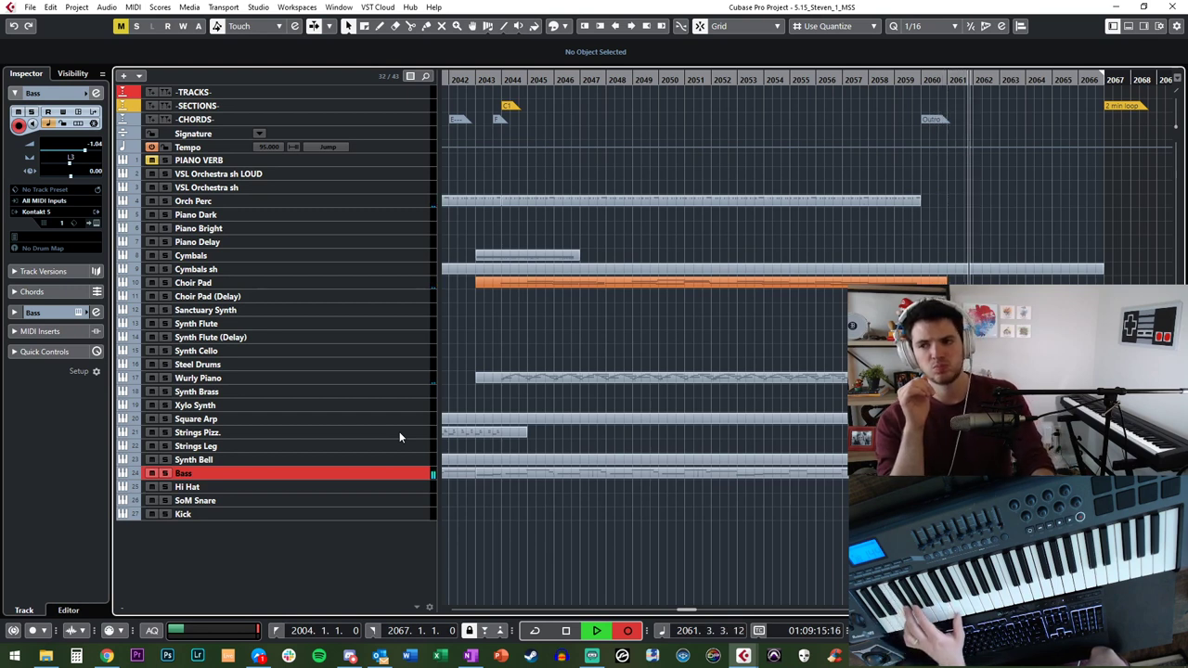
key(space)
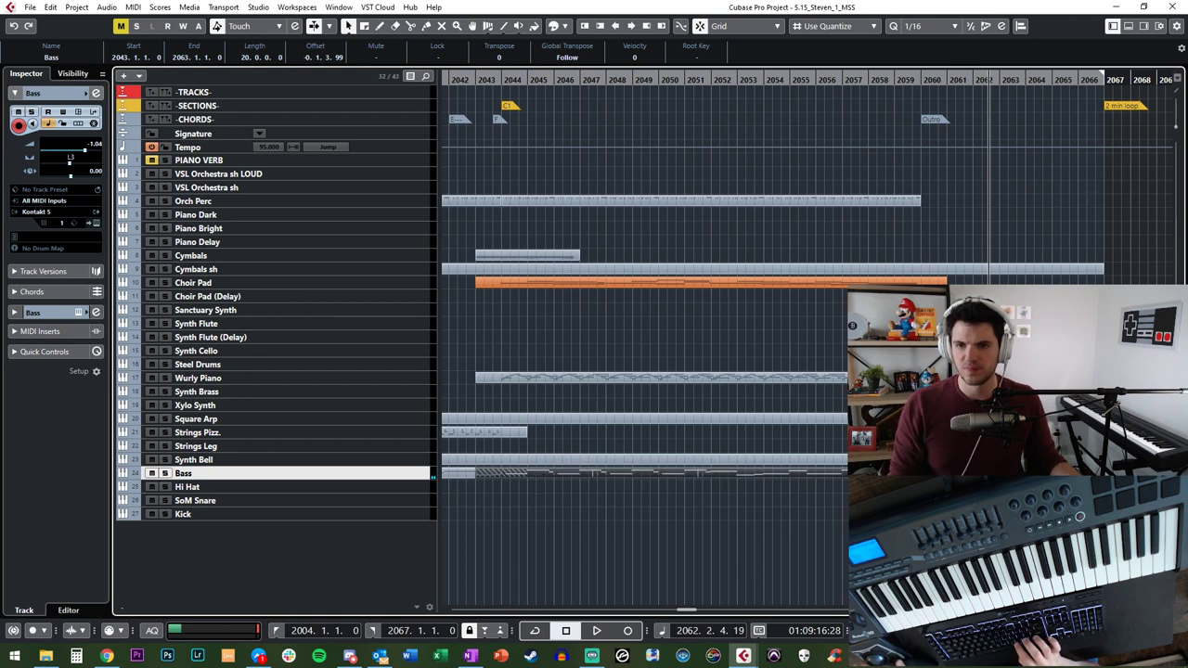
click(558, 26)
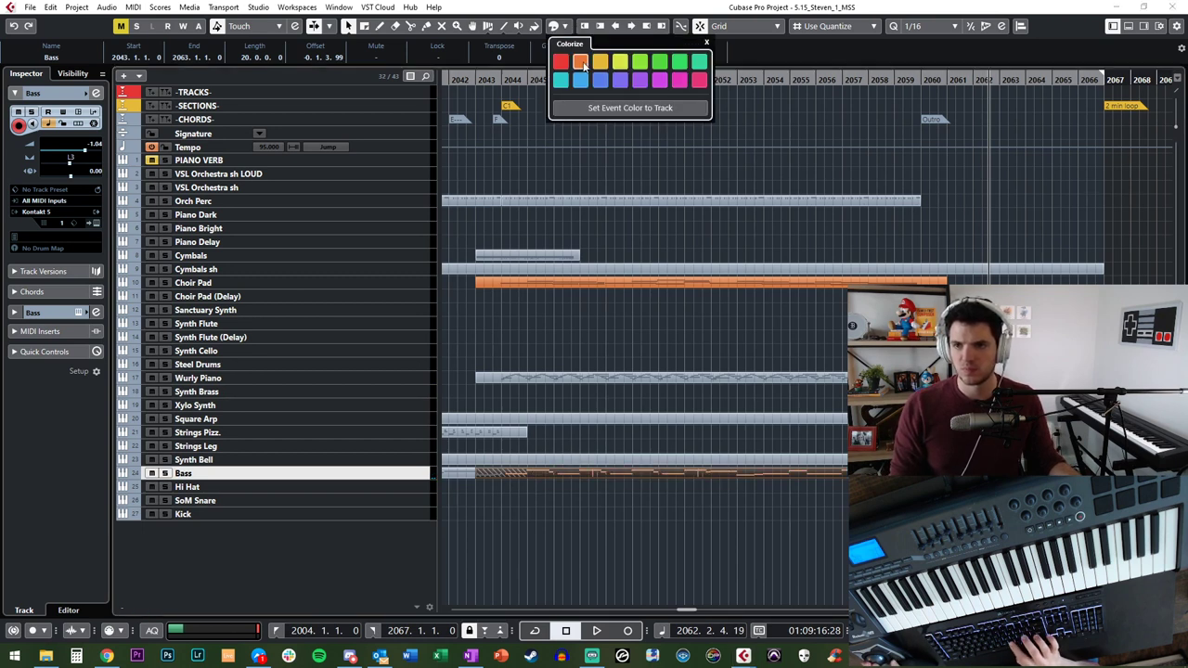
Step: Replay section C1 from bar 2042 and audition the Piano Bright and Piano Delay sounds over it
key(space)
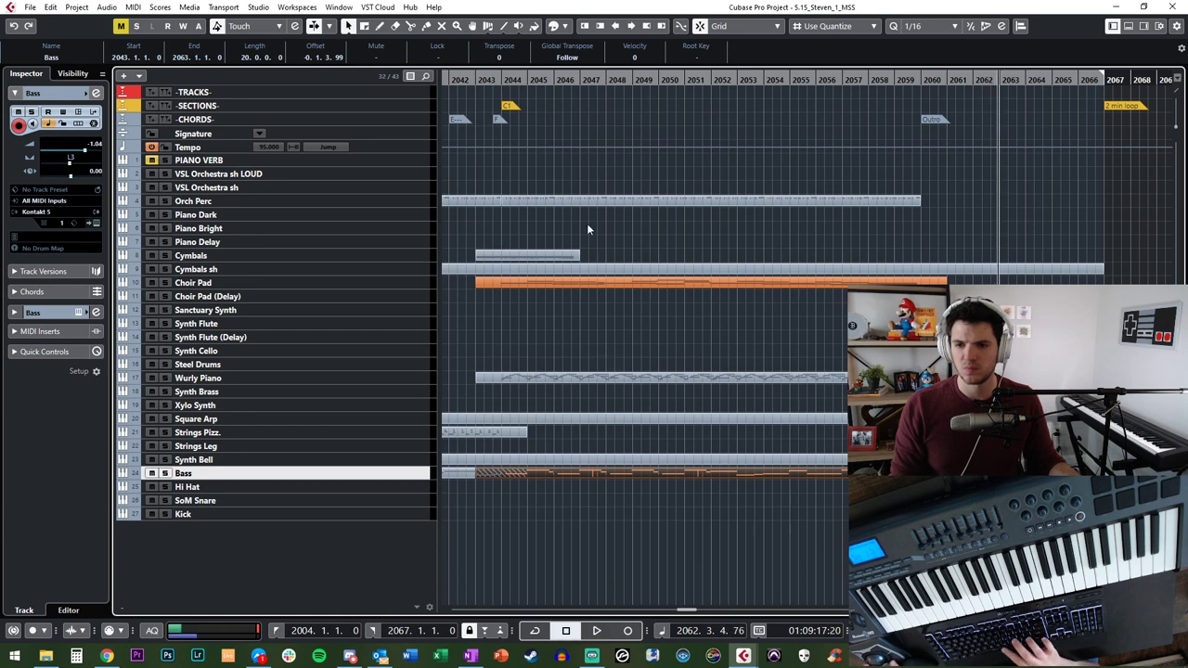
click(453, 81)
key(space)
click(340, 229)
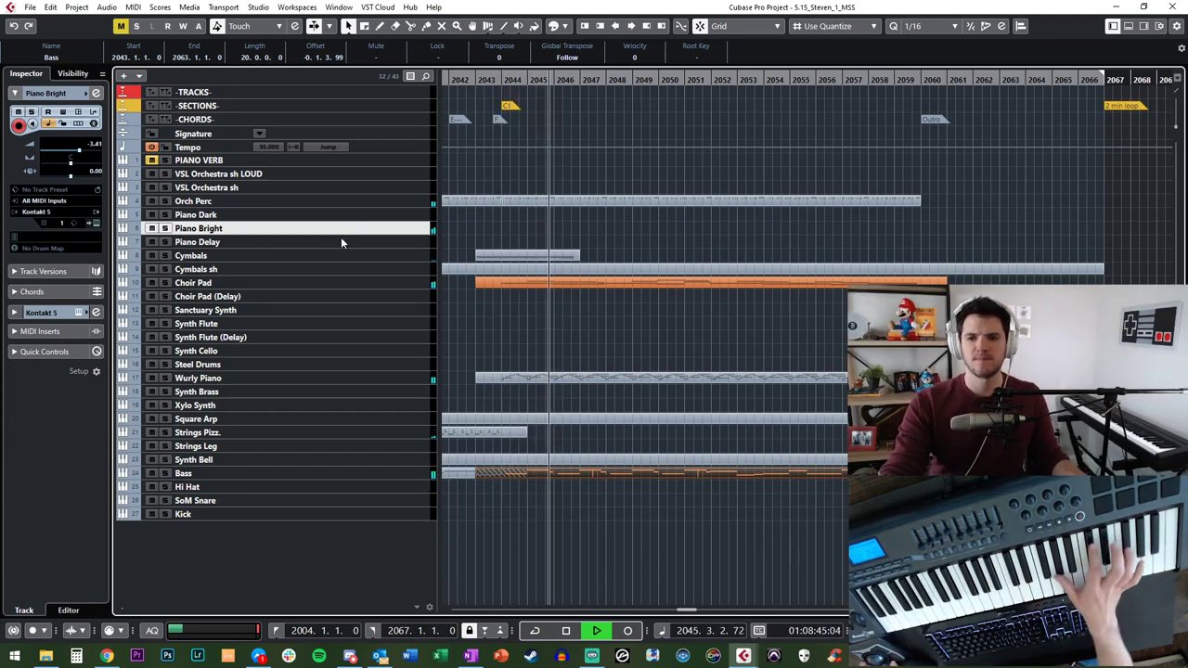
click(334, 245)
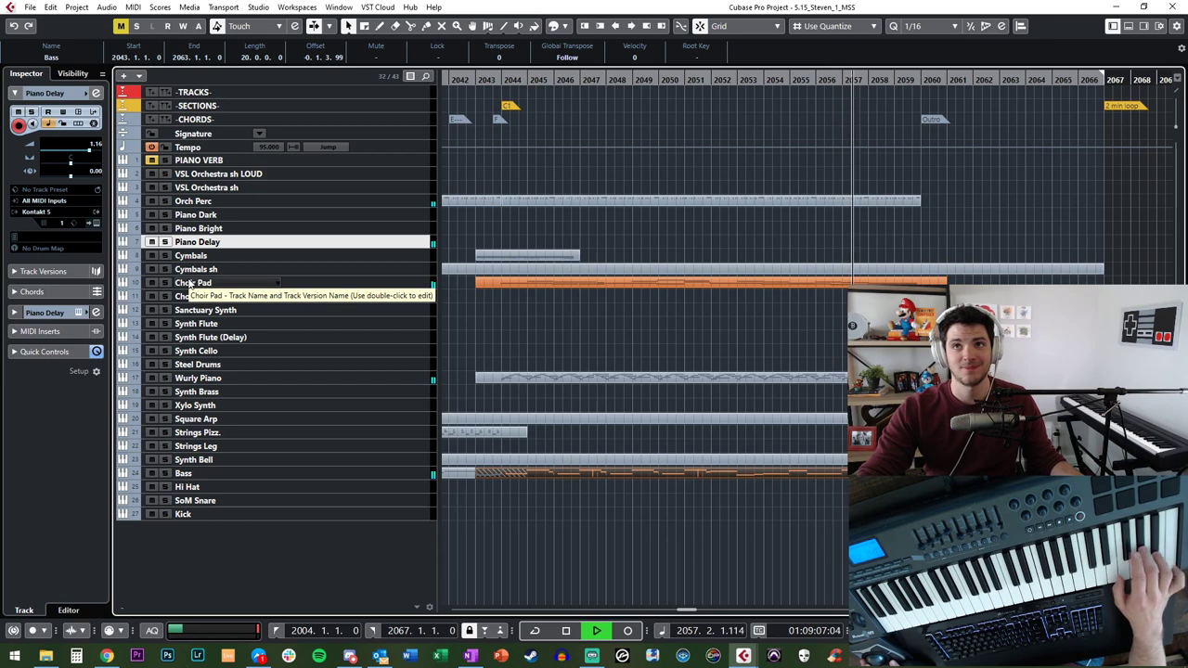
key(space)
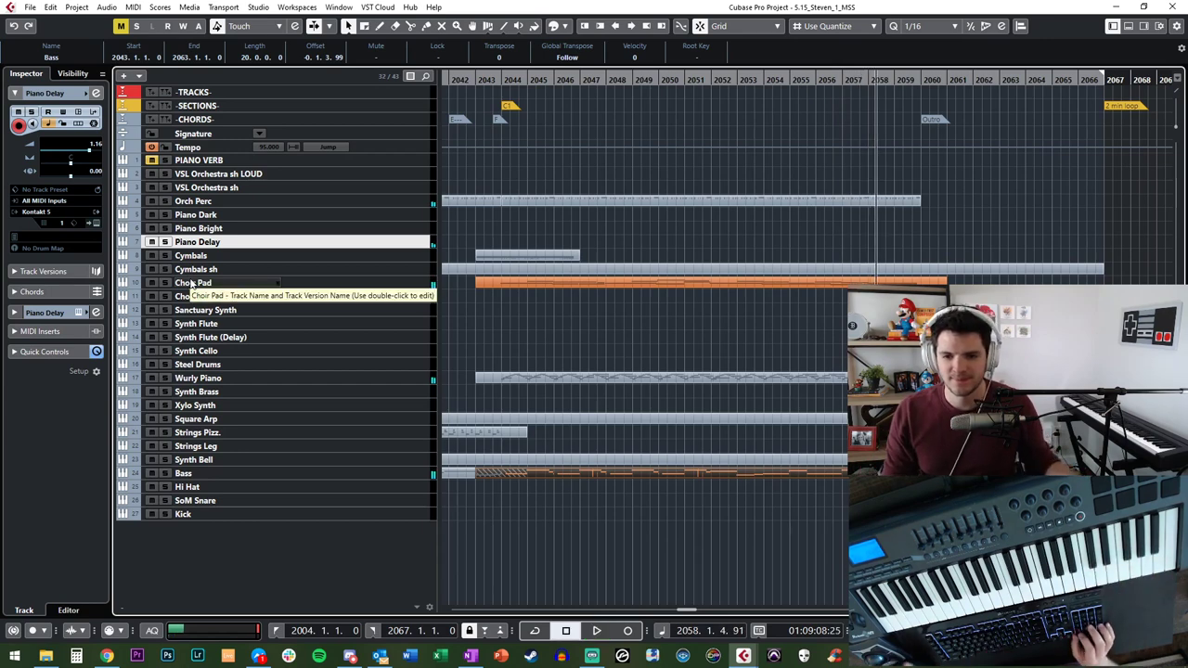
Step: Audition the Strings Leg sound, play the start of the intro and review the arrangement through to the Outro
click(237, 446)
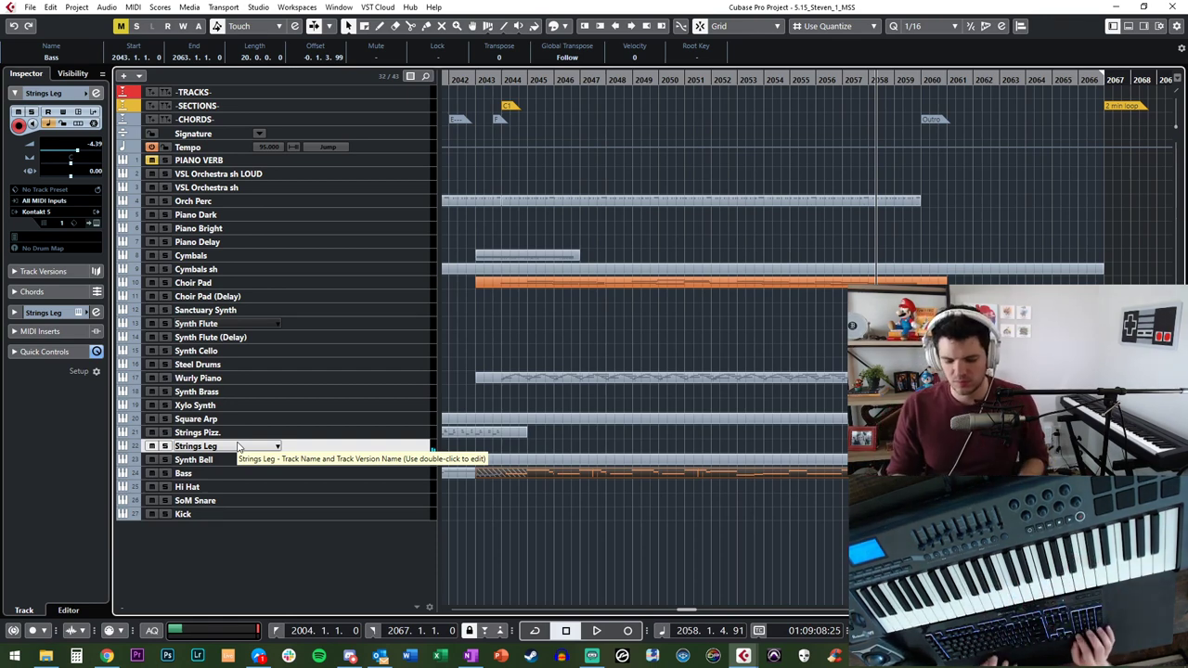
key(space)
key(g)
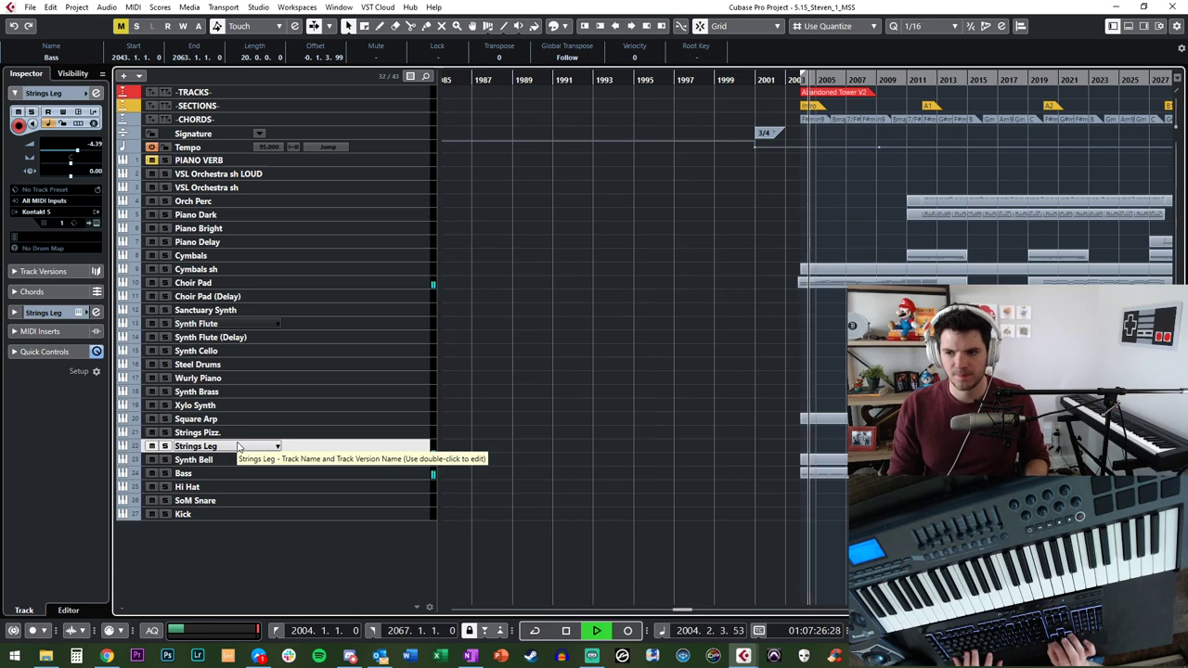
scroll(667, 370, right, 2)
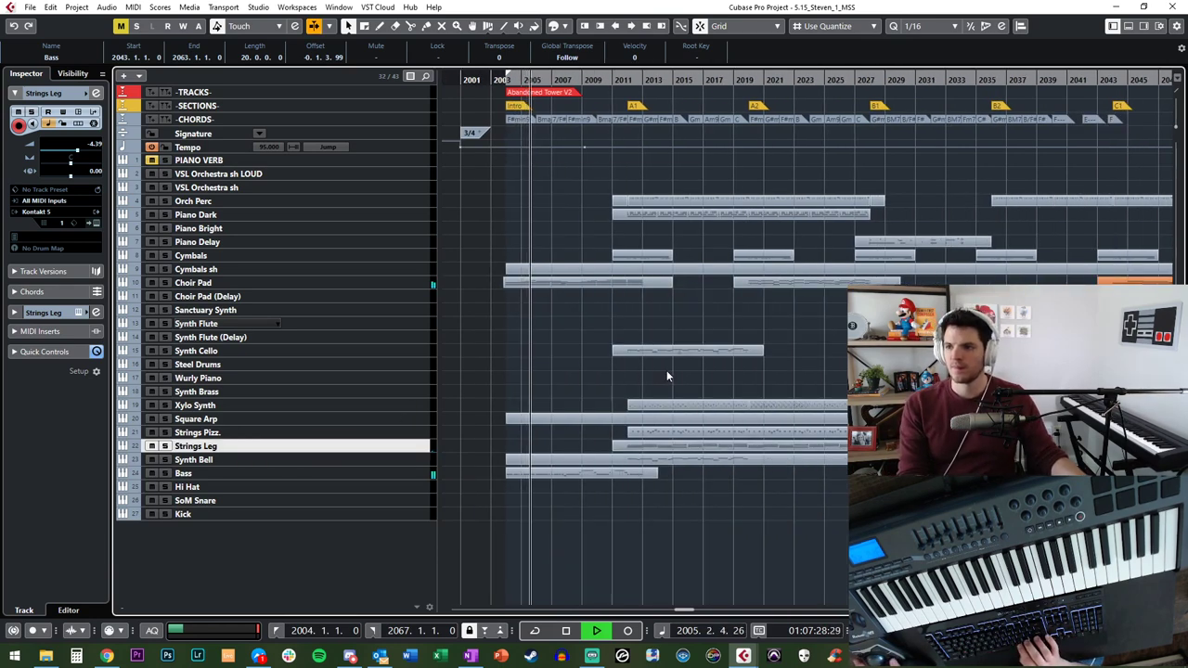
scroll(667, 370, right, 4)
key(space)
scroll(681, 439, left, 5)
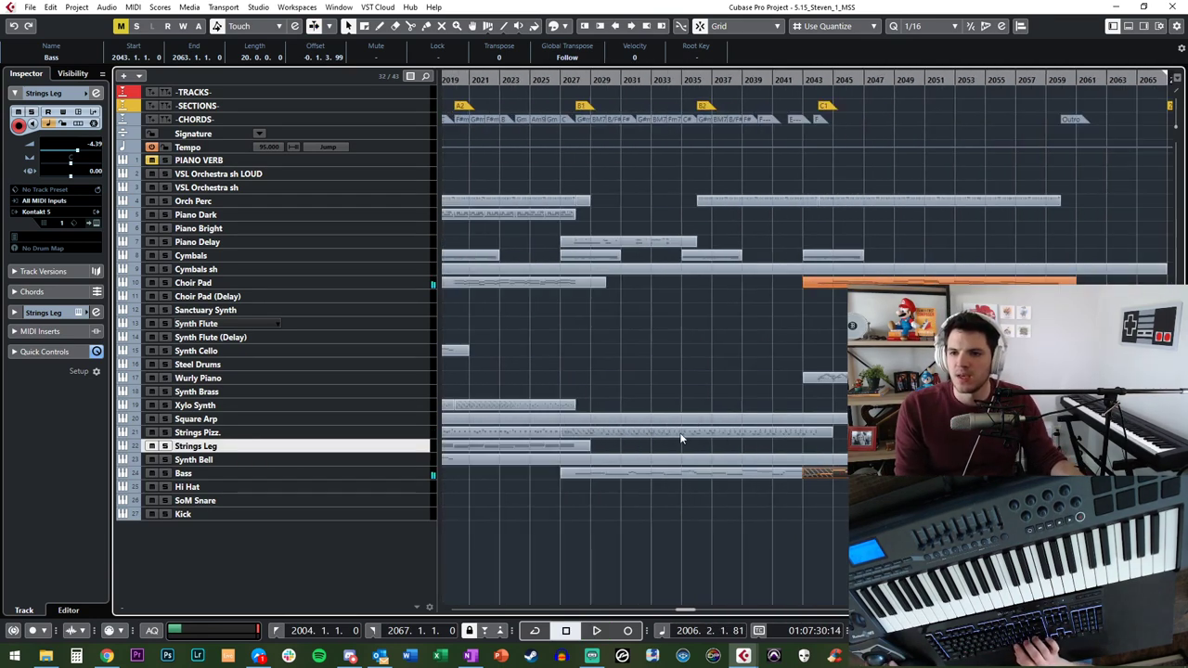
drag(1111, 529, 579, 141)
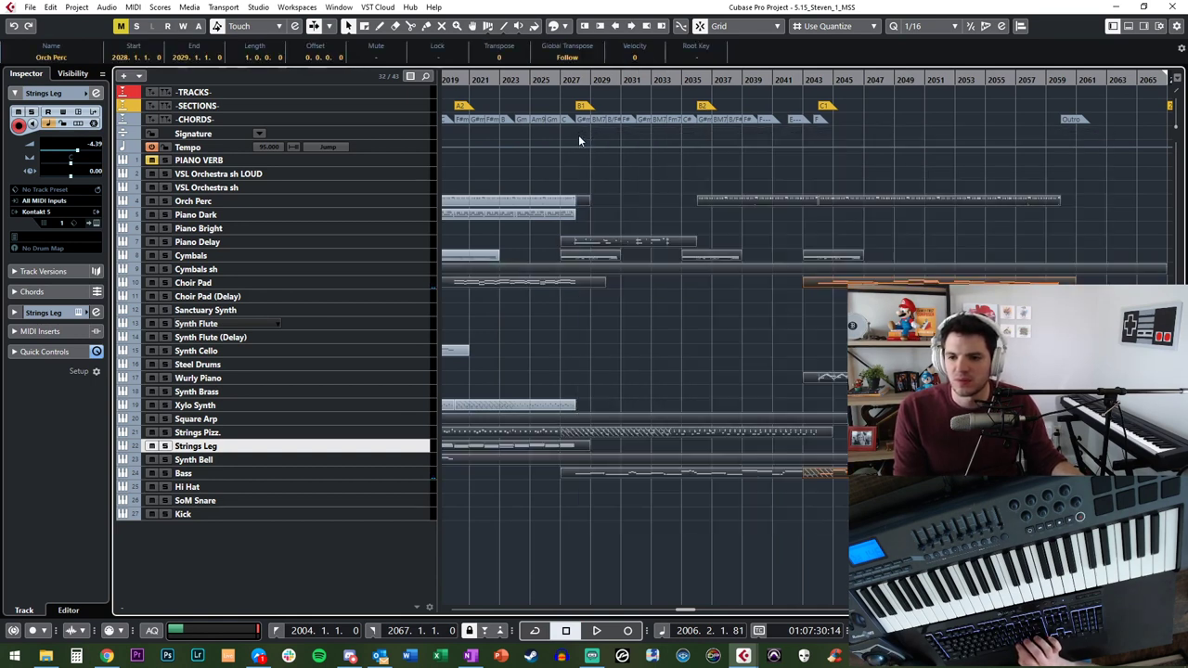
click(588, 347)
right_click(527, 420)
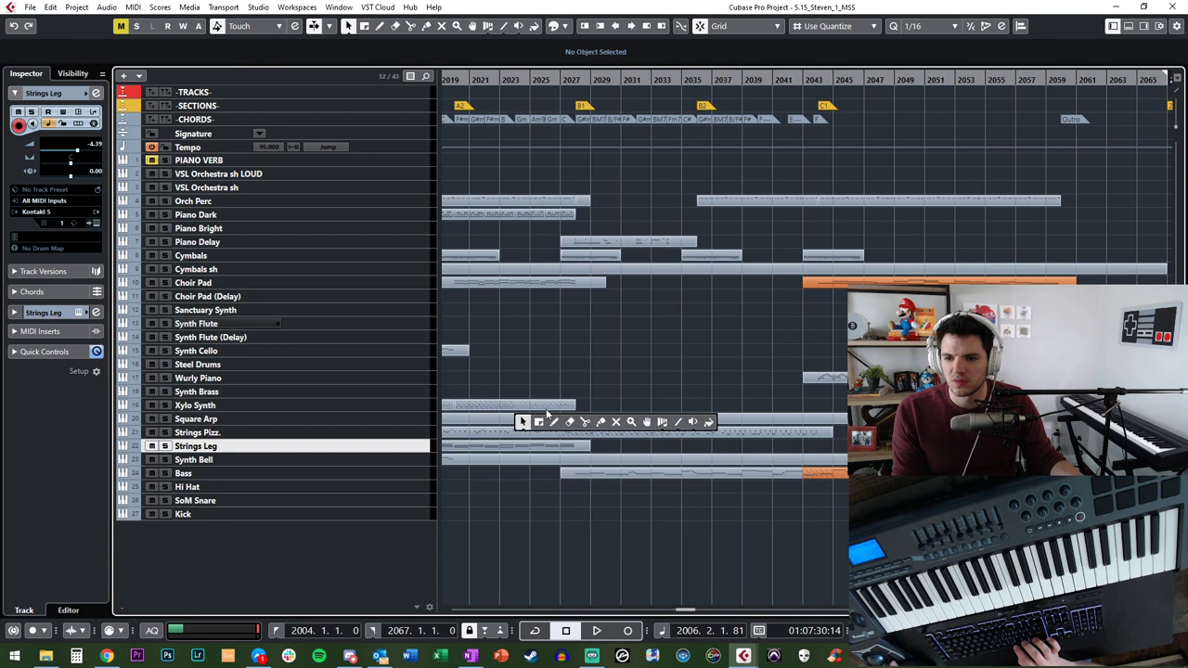
click(602, 423)
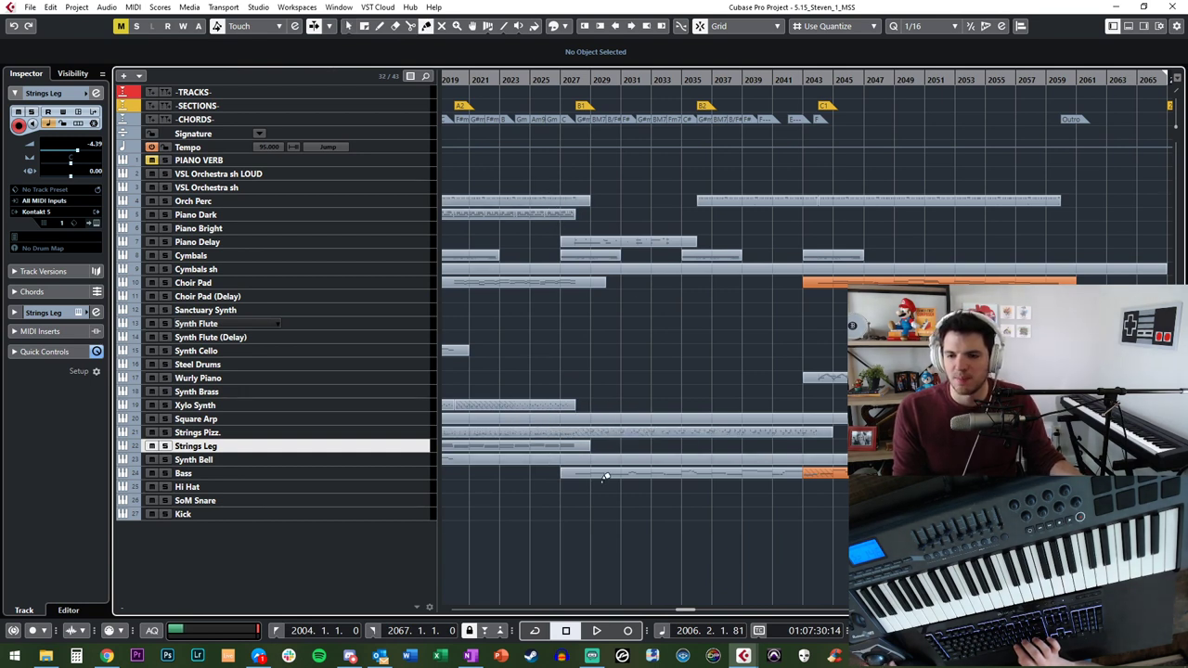
right_click(587, 281)
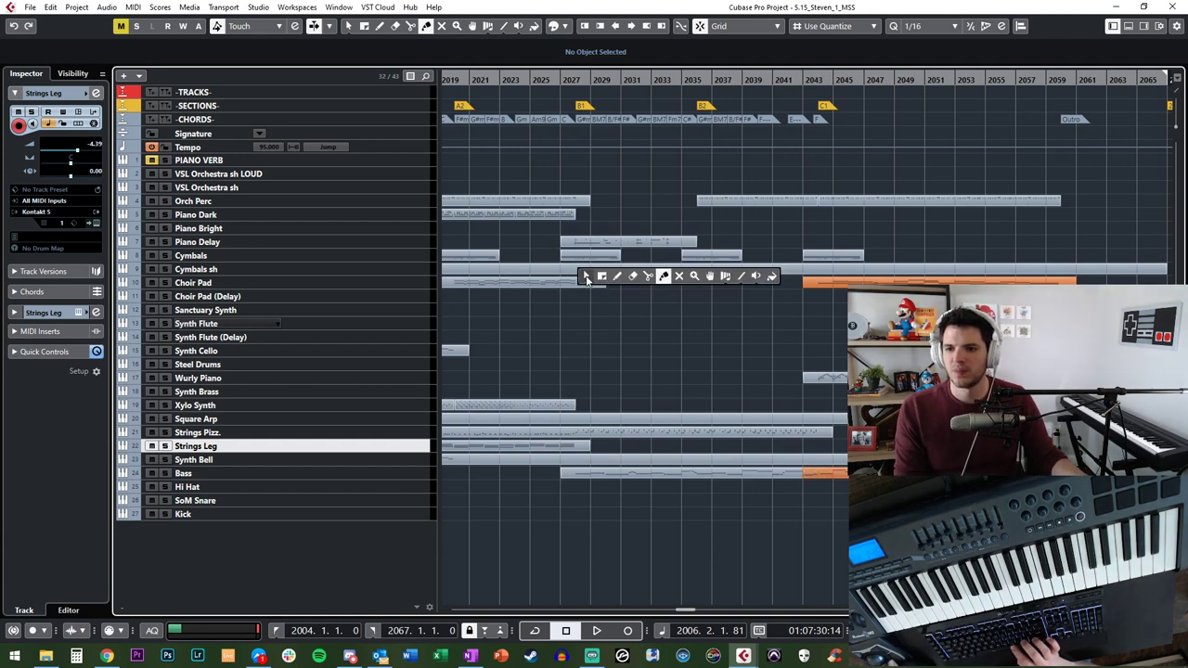
click(586, 278)
Step: Place the playhead at bar 2028 and select all events except the Cymbals event over B1 and the Orch Perc event from bar 2036
key(KP_Subtract)
key(KP_Add)
key(KP_Add)
key(KP_Add)
key(KP_Add)
key(KP_Add)
key(KP_Add)
key(KP_Add)
key(KP_Add)
key(KP_Add)
key(KP_Add)
key(KP_Add)
key(KP_Add)
key(KP_Add)
key(KP_Add)
key(KP_Add)
key(KP_Add)
key(KP_Add)
key(KP_Add)
key(KP_Add)
key(KP_Add)
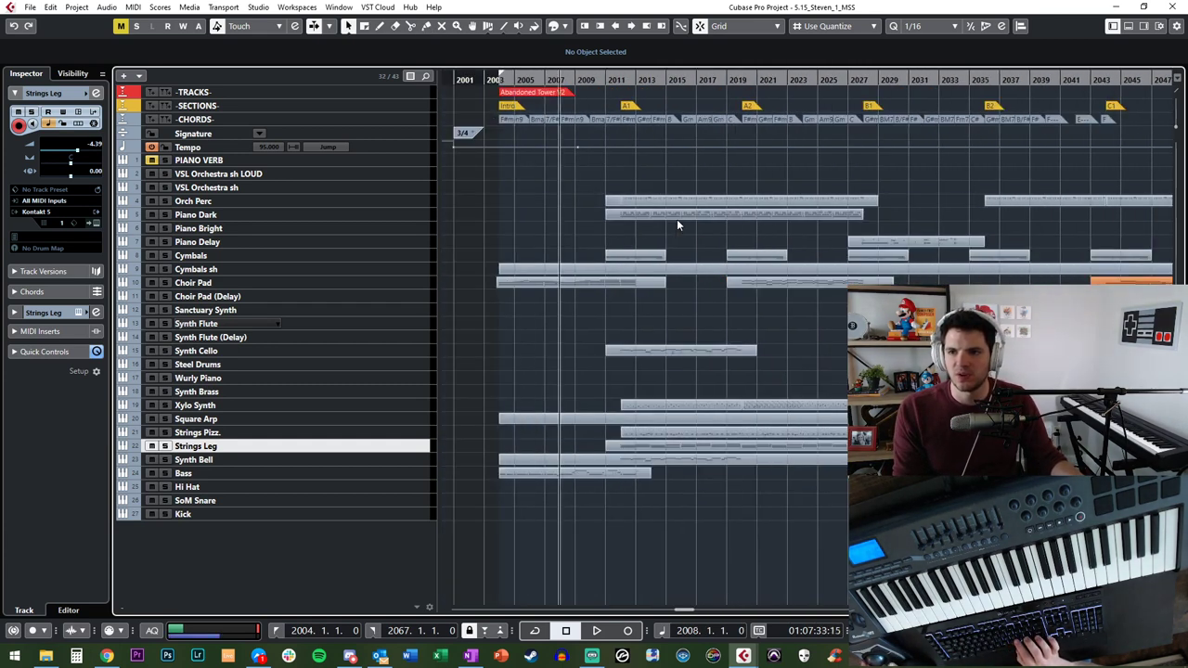
key(KP_Subtract)
key(ctrl+a)
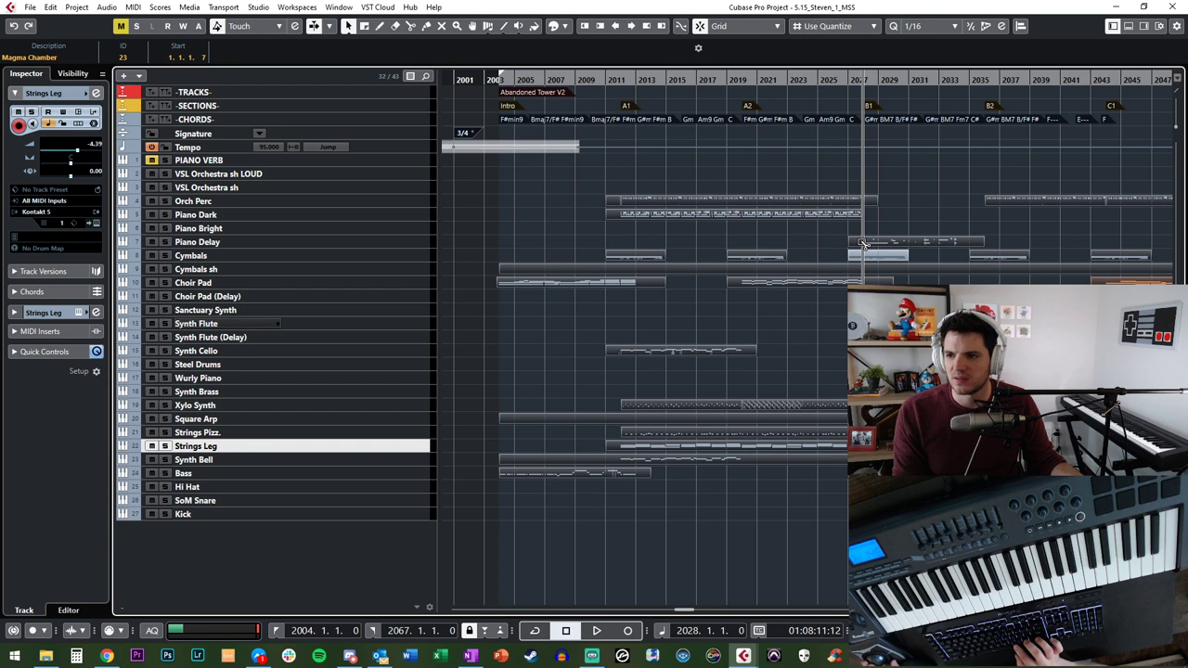
scroll(919, 207, right, 4)
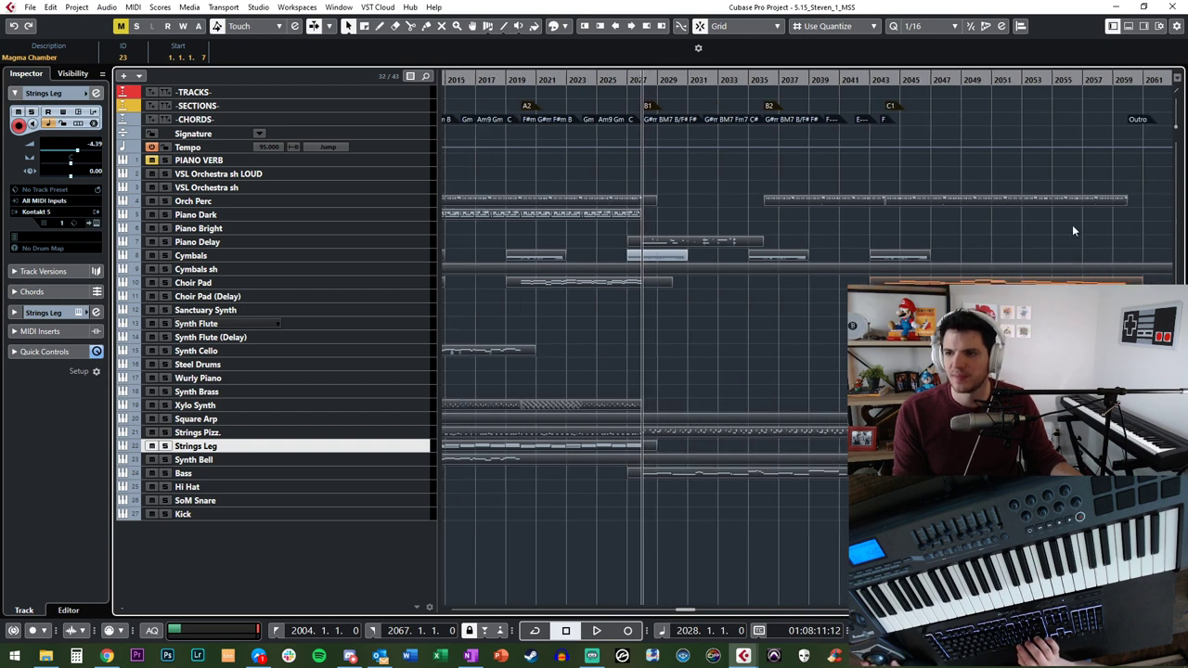
shift+click(861, 201)
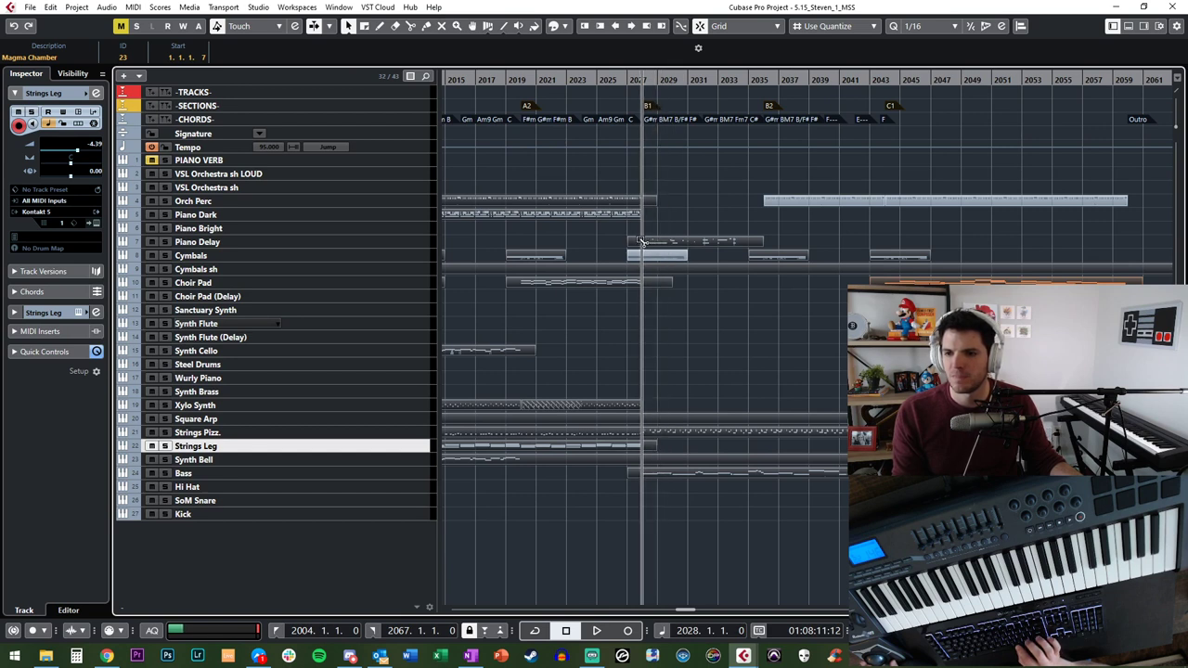
Step: Set the quantize preset to 1/2 and split the selected events at the start of section B1, bar 2028
scroll(648, 239, up, 5)
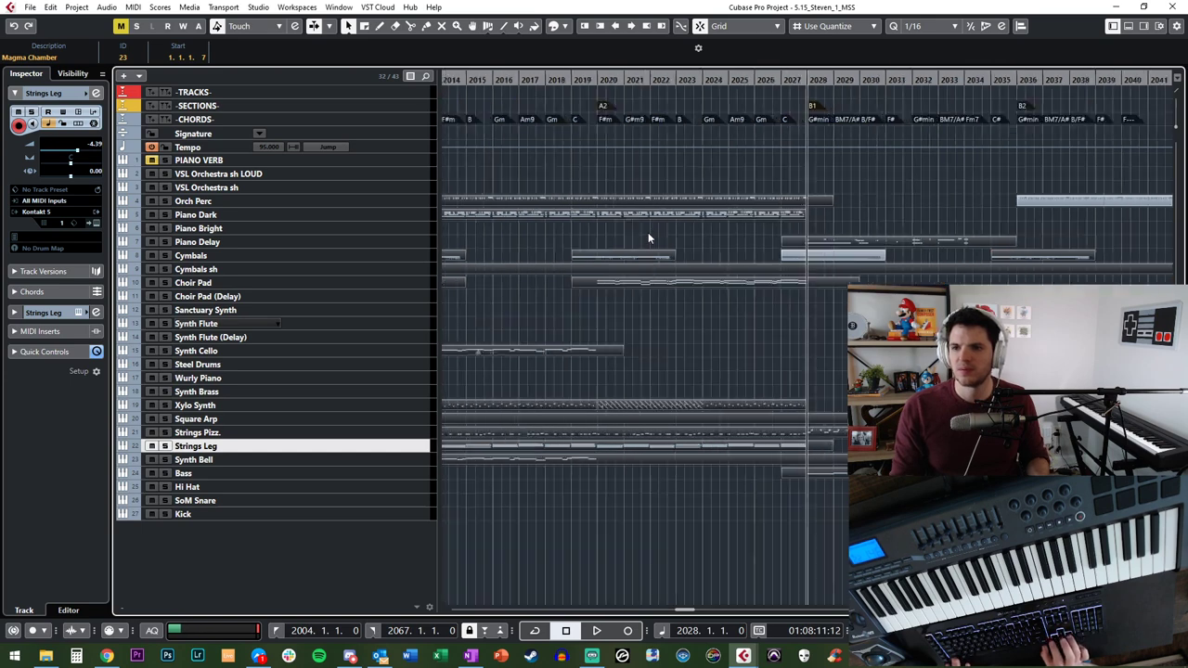
click(919, 25)
click(928, 56)
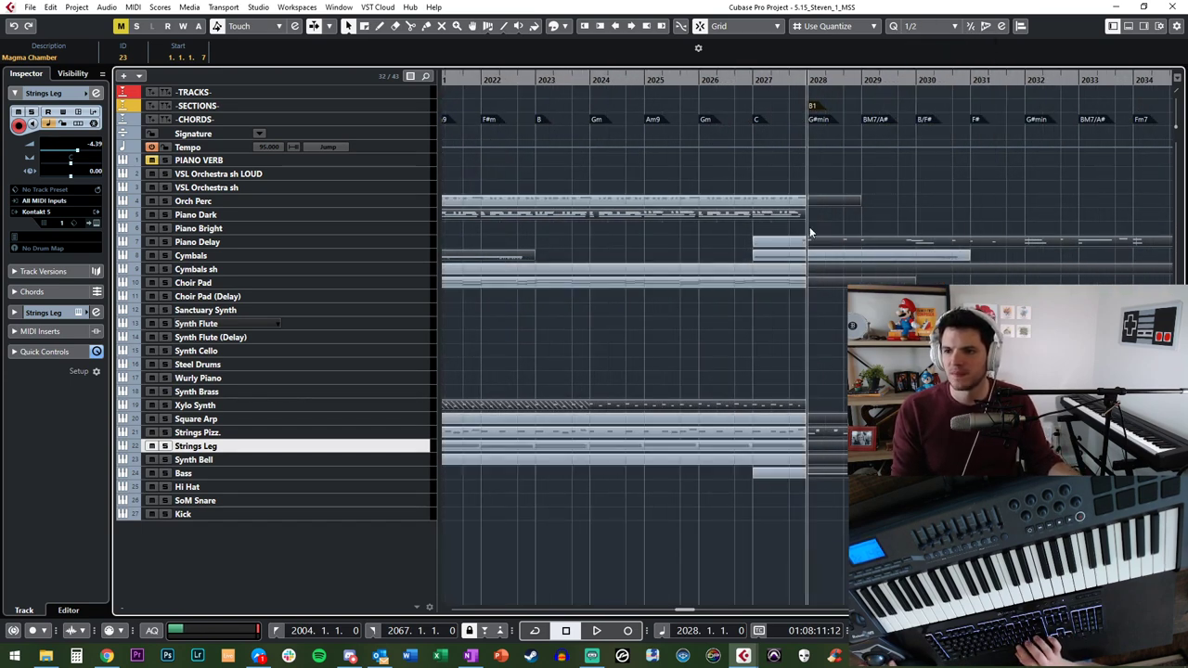
scroll(745, 219, right, 4)
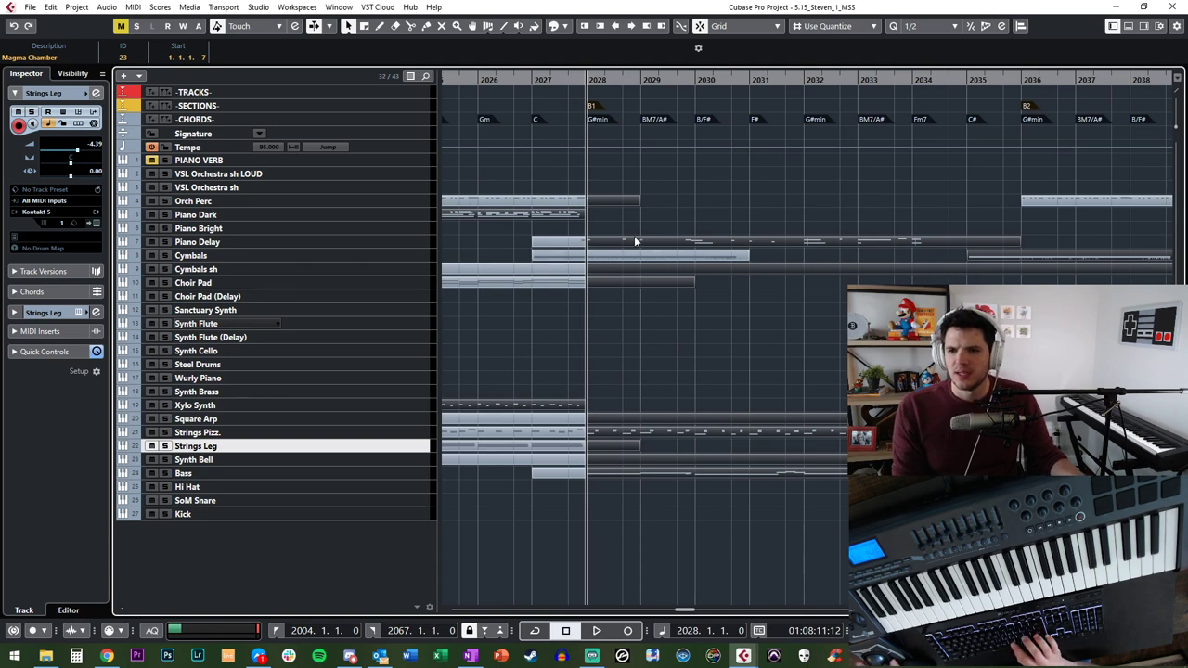
Step: Delete the leftover Piano Delay event in bar 2027 while playing the start of section B1
click(566, 242)
key(space)
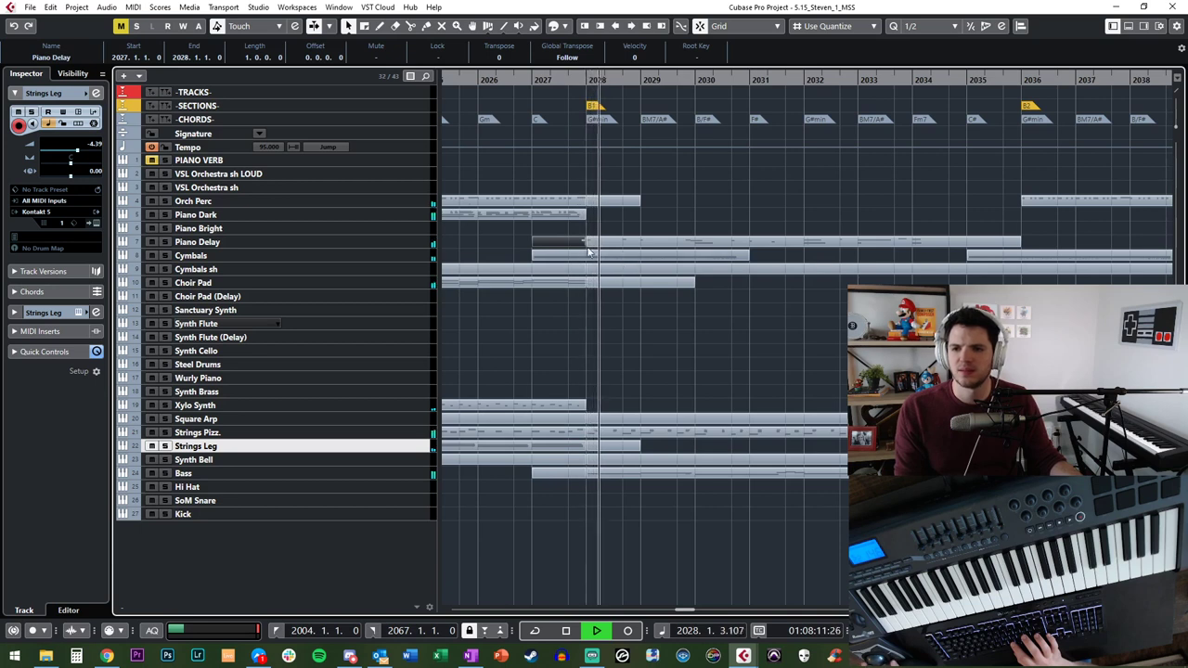
click(632, 242)
key(space)
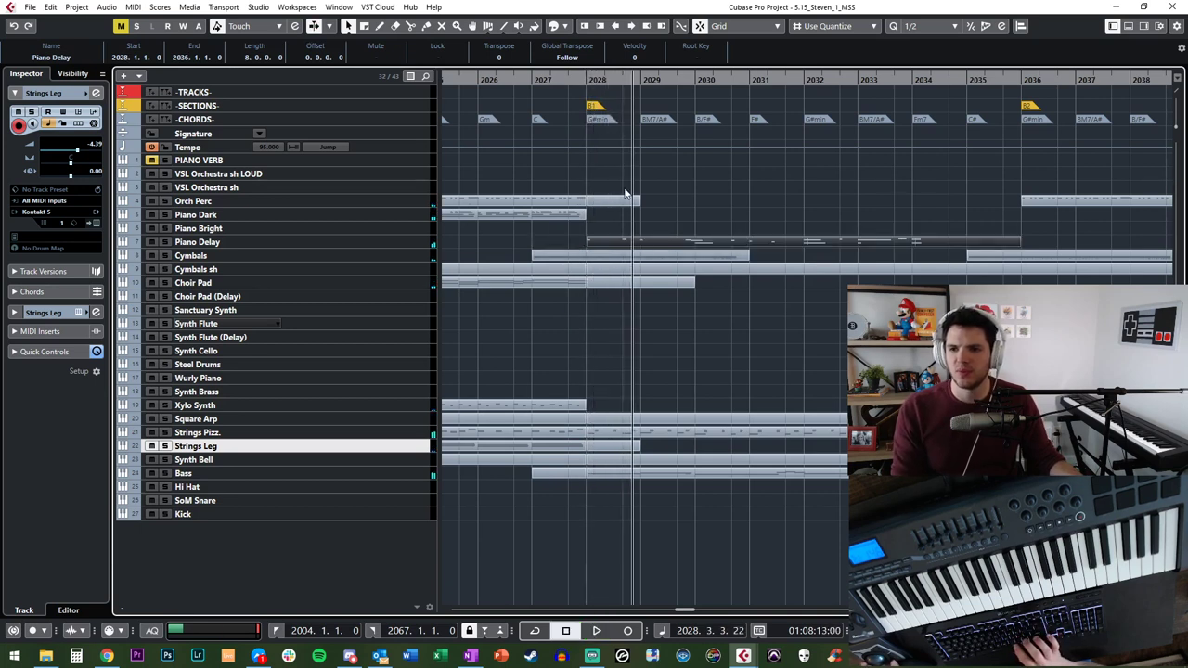
Step: Select all events from section B1 onward, leaving out the two Orch Perc events starting at bars 2036 and 2044
click(625, 193)
drag(595, 156, 1173, 525)
scroll(663, 343, left, 5)
scroll(664, 346, left, 3)
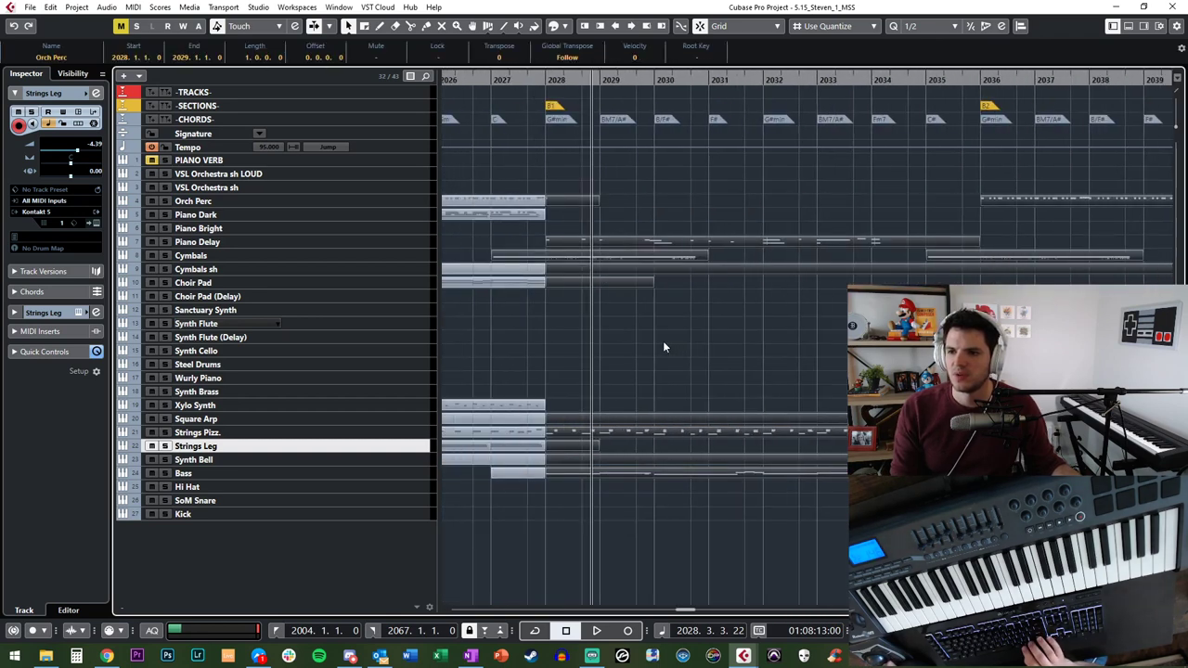
click(999, 206)
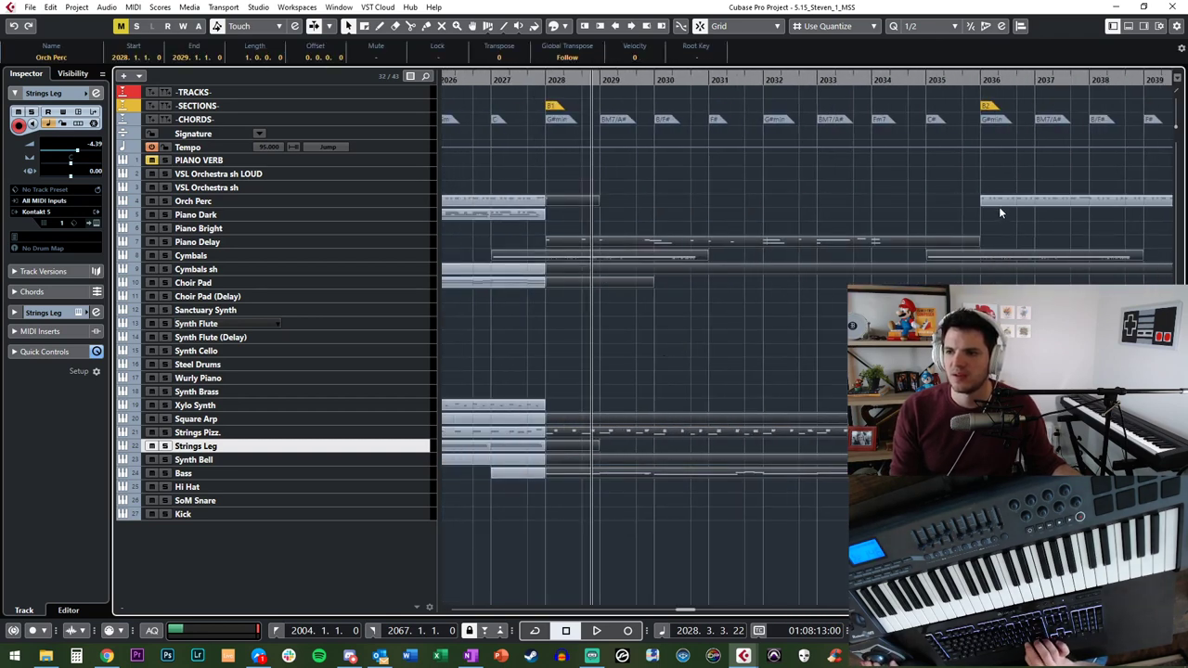
scroll(993, 208, right, 5)
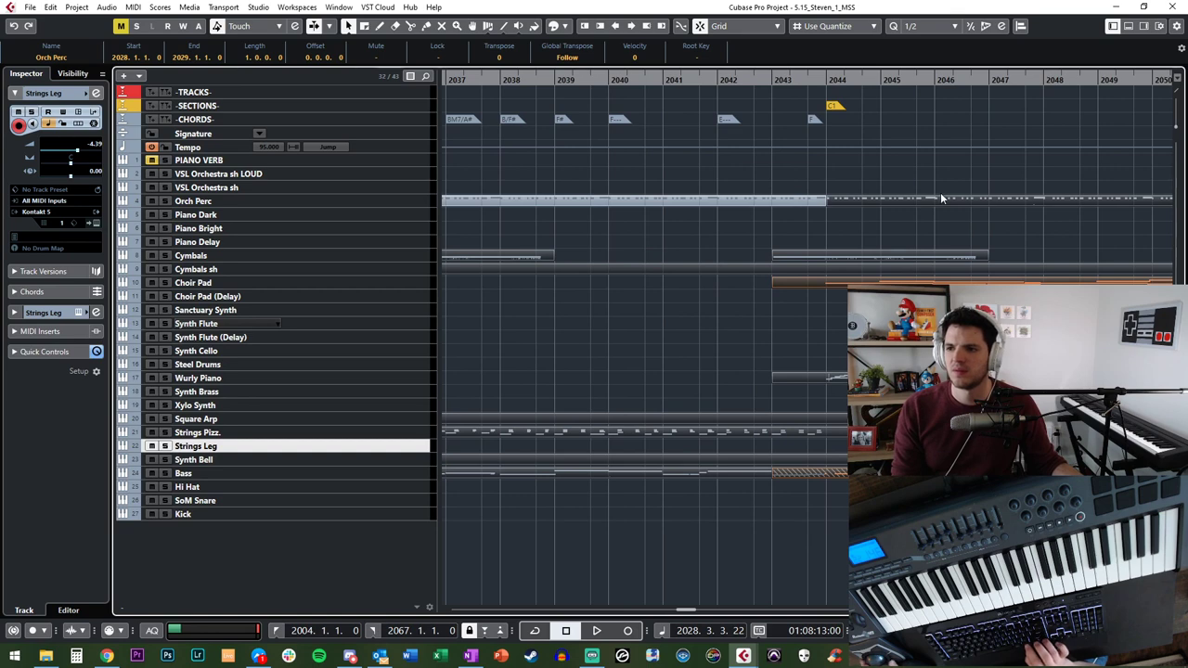
shift+click(940, 198)
Step: Transpose the notes of the selected events down two semitones
scroll(992, 232, left, 3)
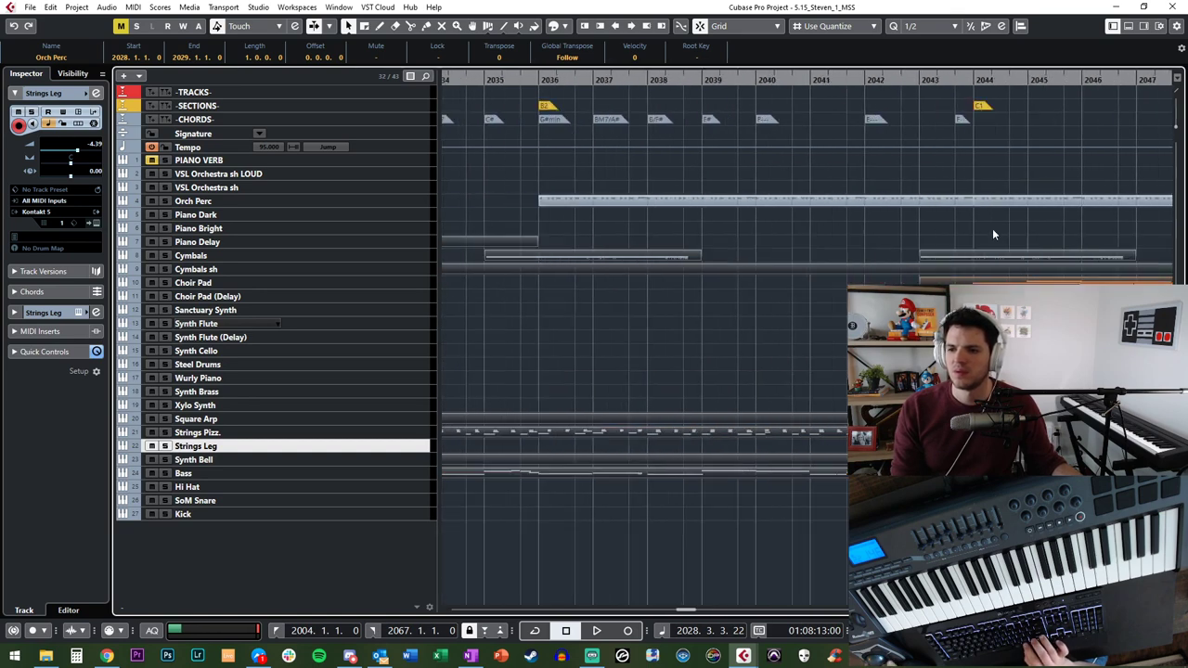
scroll(993, 228, left, 4)
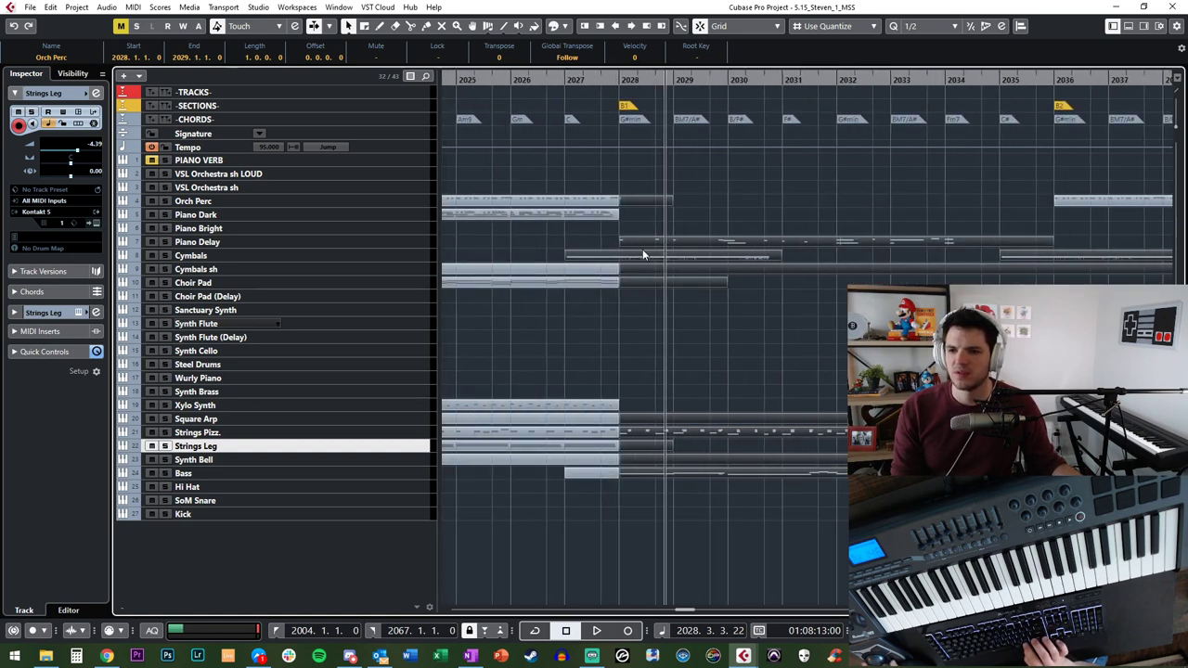
key(Return)
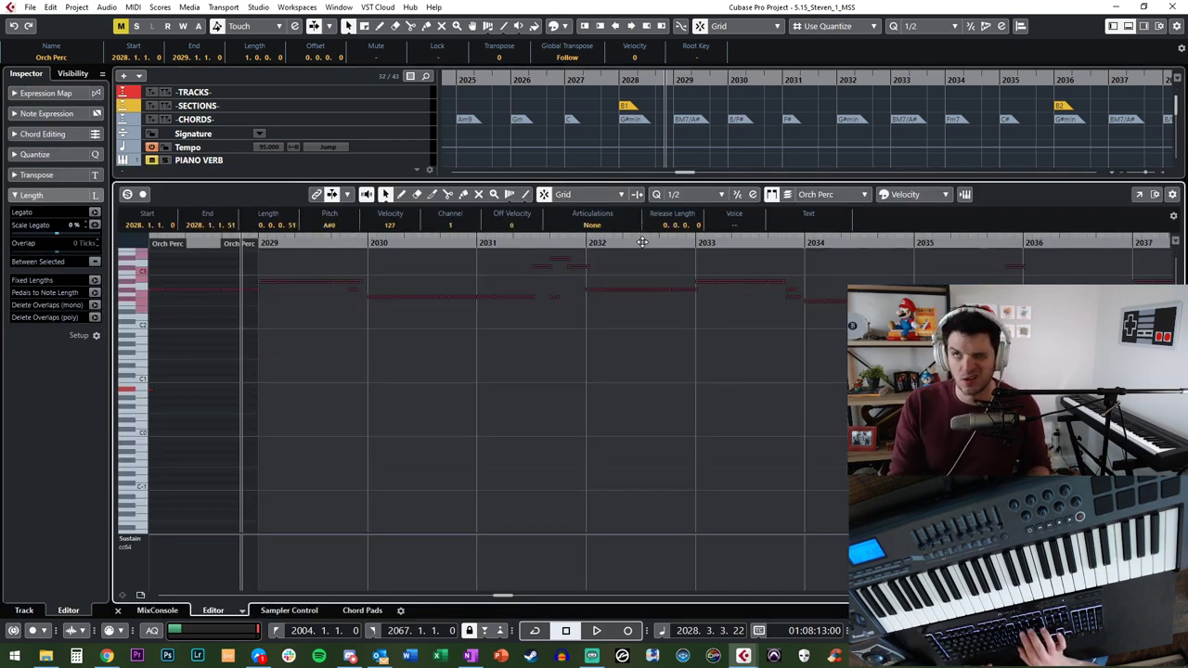
key(Down)
key(Down)
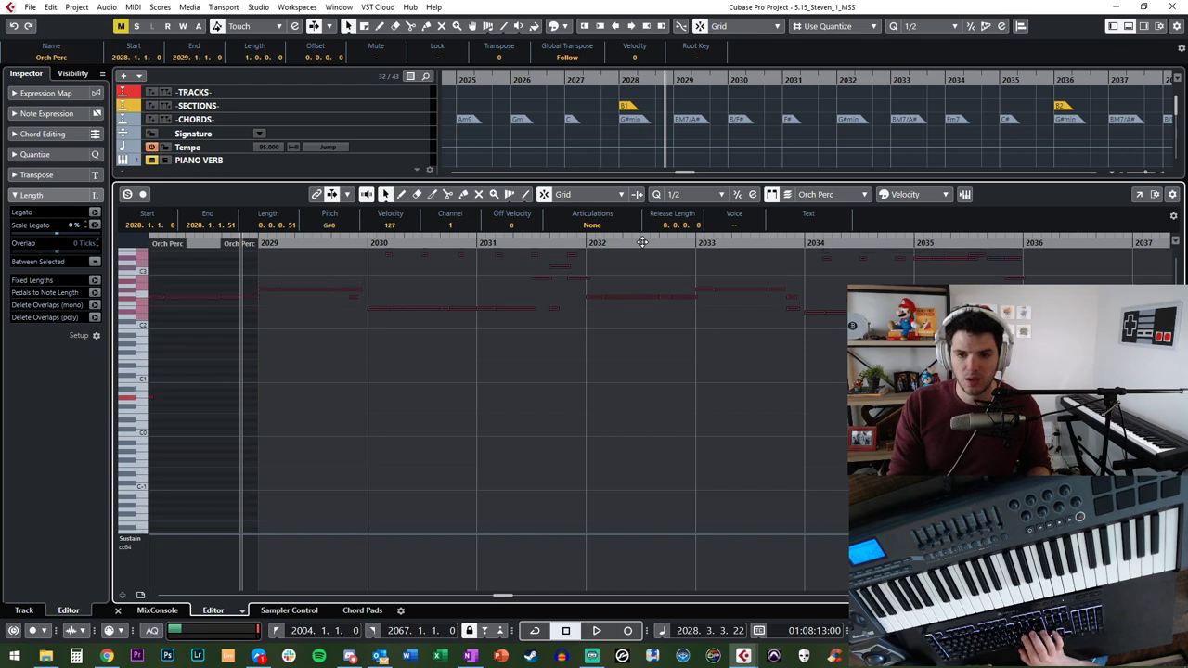
key(Return)
Step: Play the transition into section B1, inspect the notes of its Cymbals event and rewind to replay the passage
key(KP_Subtract)
key(KP_Subtract)
key(space)
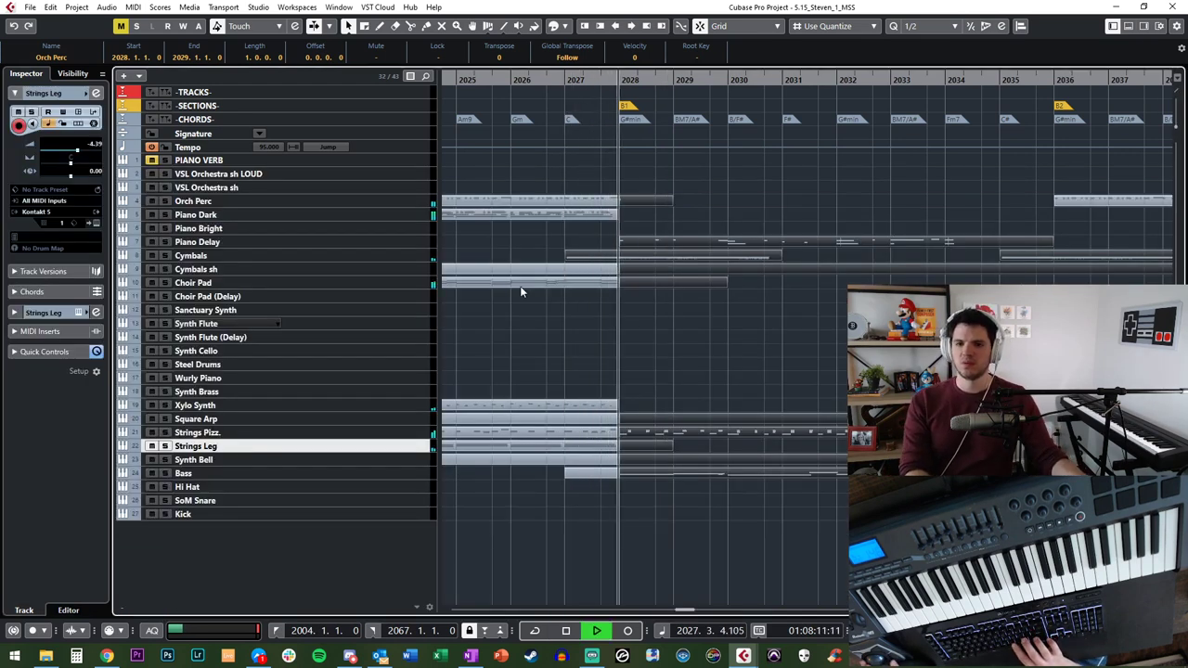
click(572, 247)
double_click(574, 255)
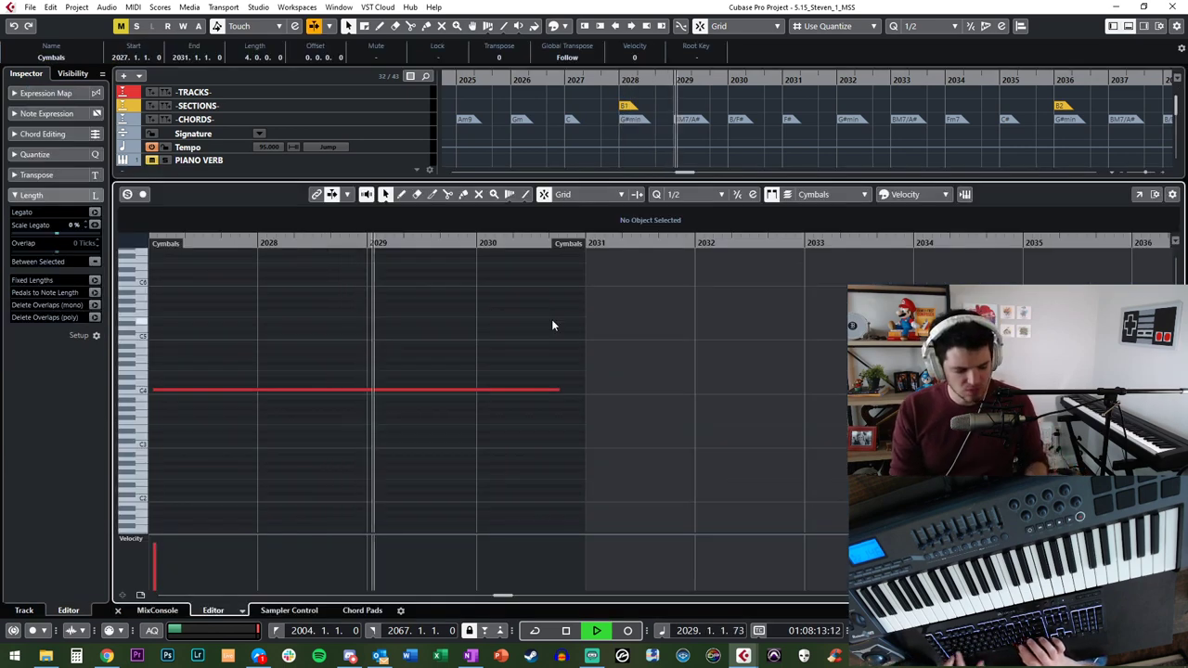
key(ctrl+e)
key(KP_Subtract)
key(KP_Subtract)
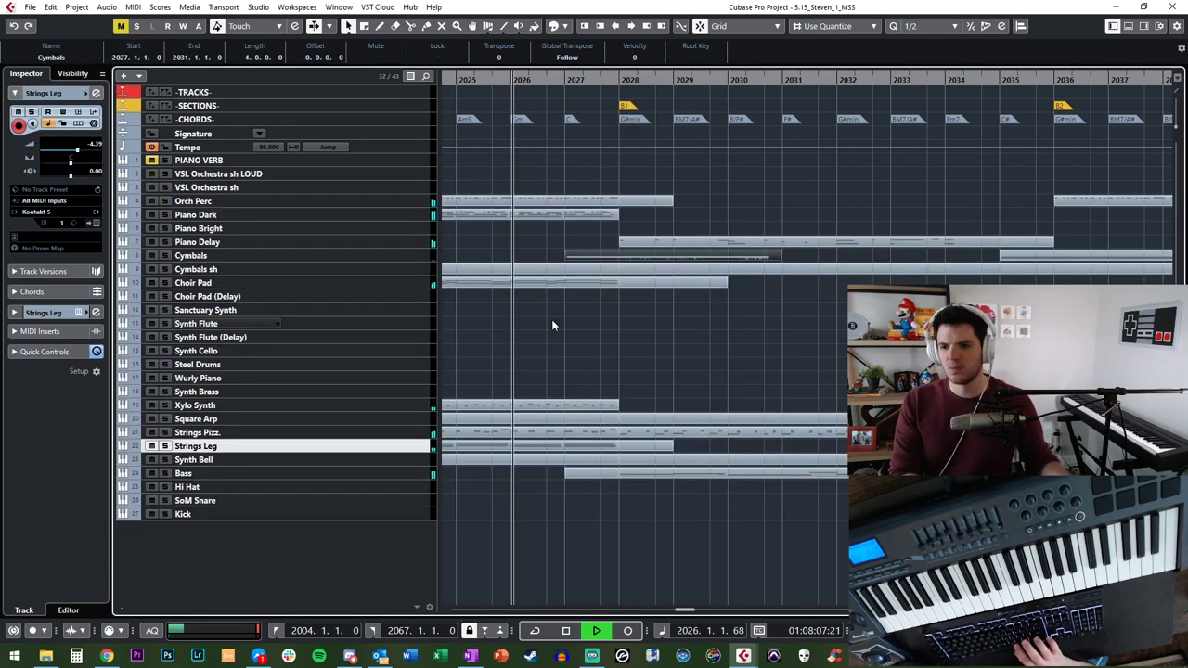
Step: Check the event on the Piano Dark track and move it to the Piano Bright track
click(601, 370)
double_click(545, 215)
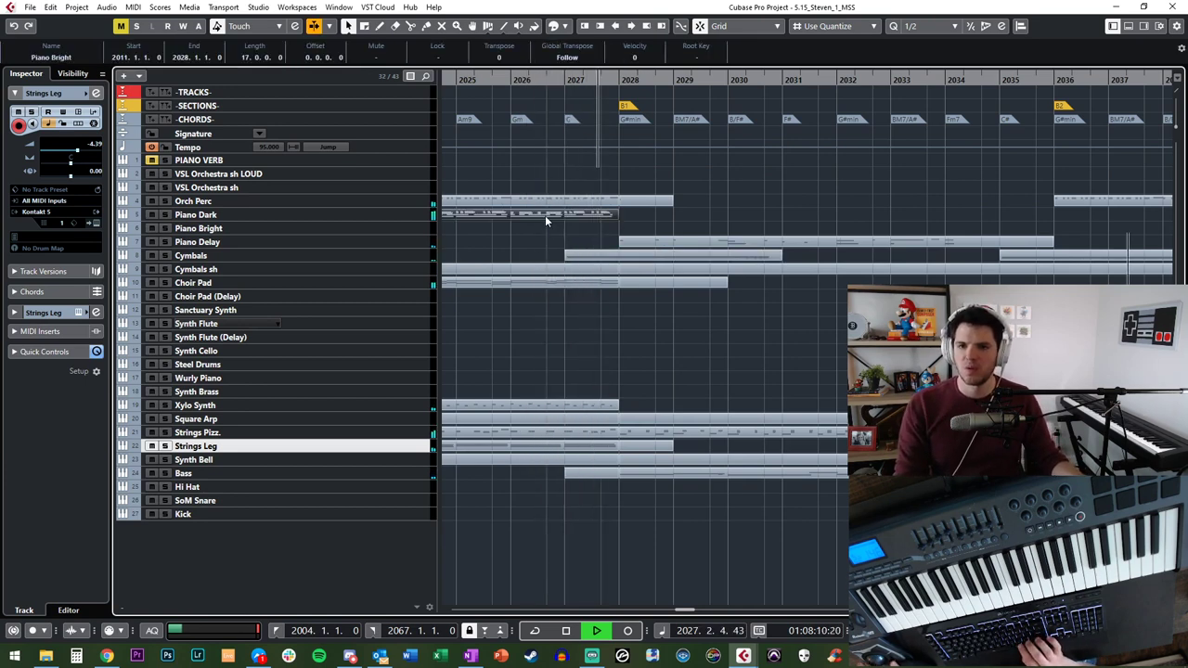
key(ctrl+e)
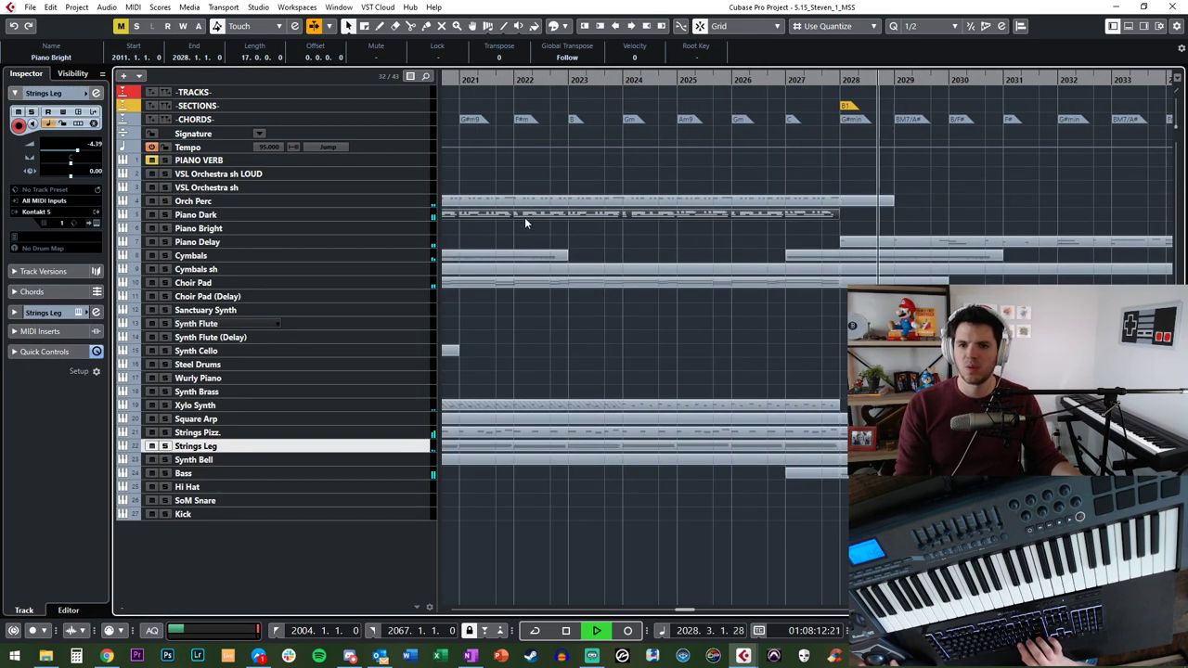
drag(595, 215, 596, 224)
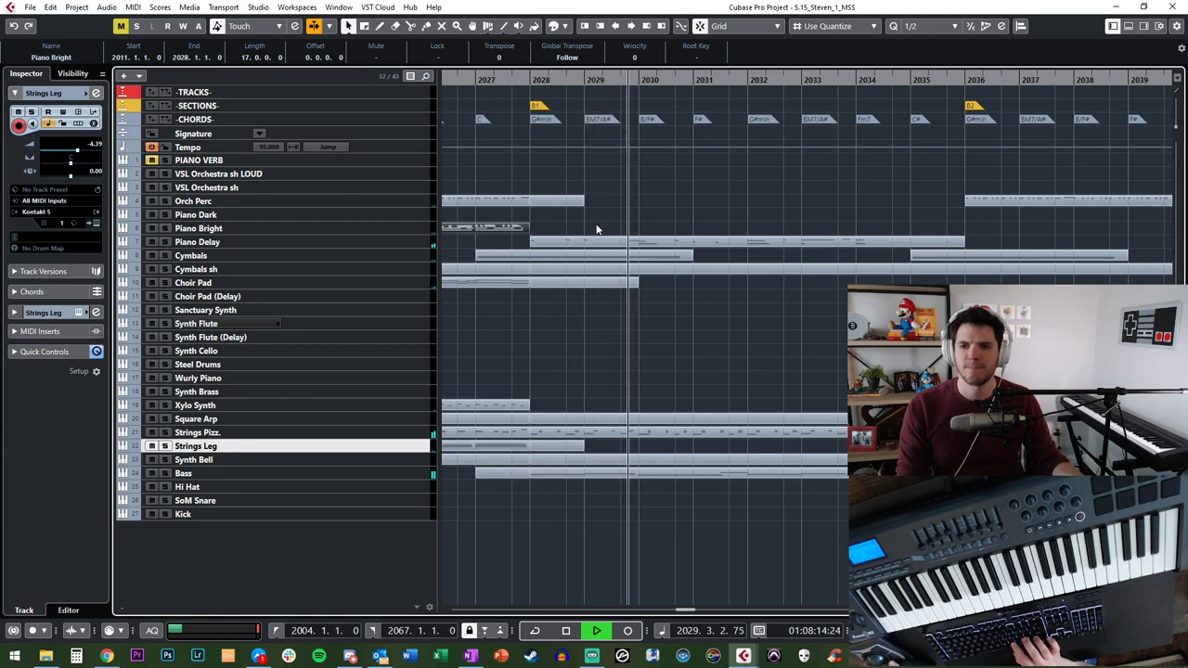
Step: Listen to section C1 around bar 2047 with cycle on, rewind to hear it again, and stop playback
key(g)
key(g)
key(g)
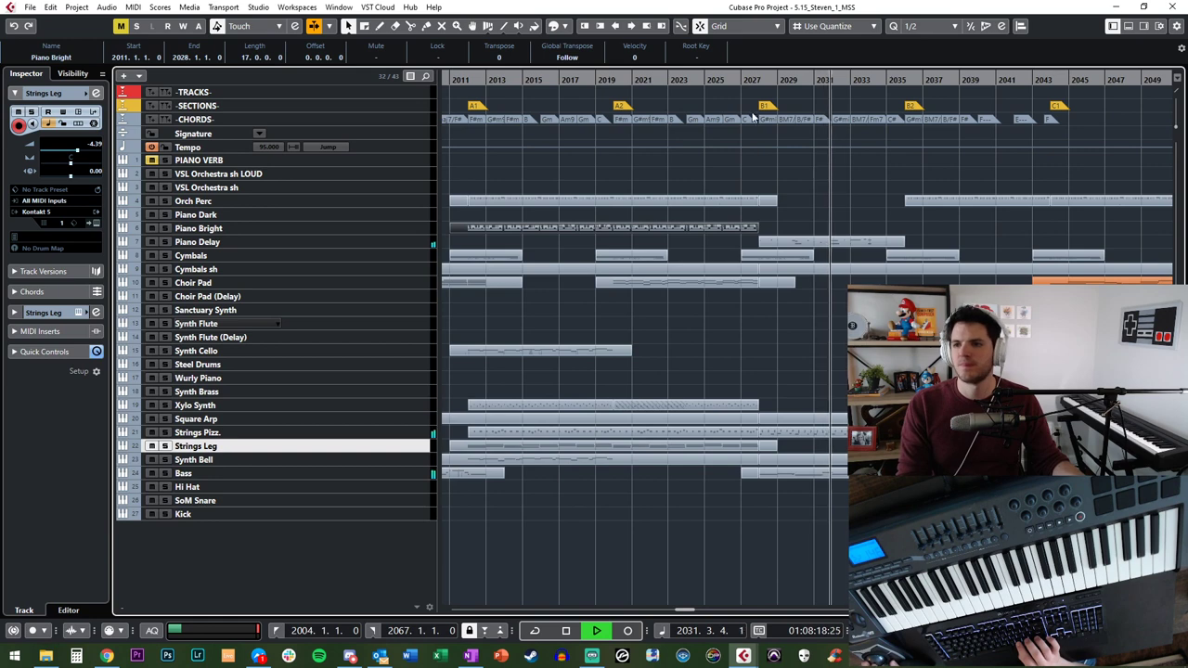
scroll(772, 124, right, 3)
click(899, 82)
click(900, 77)
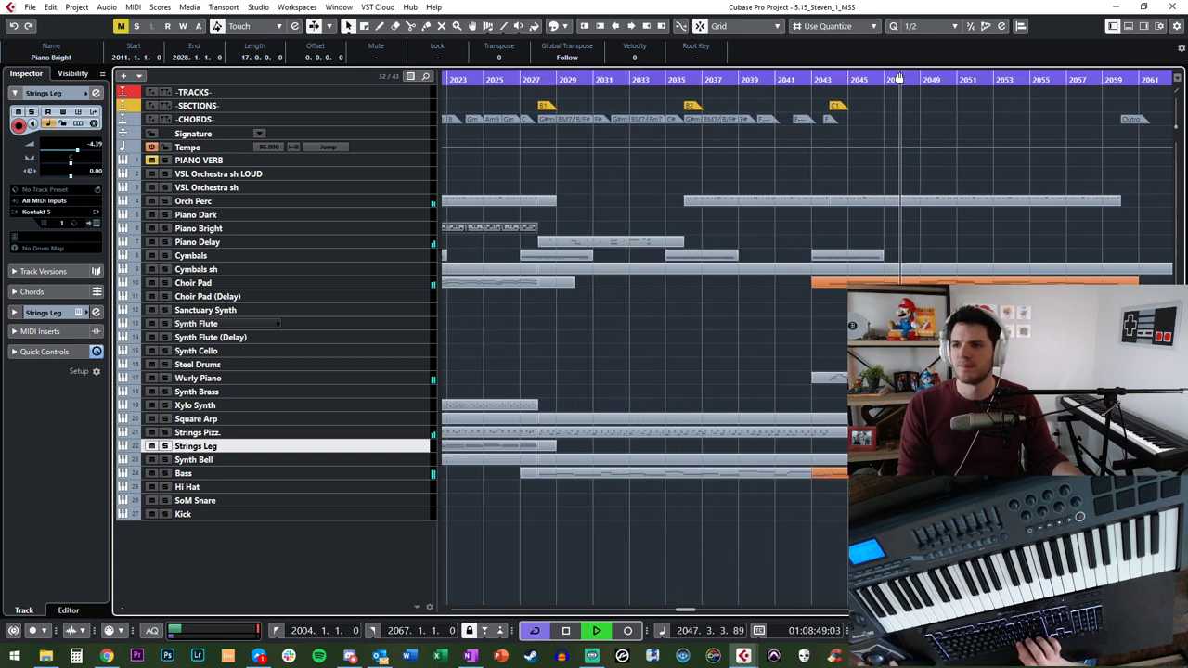
key(KP_Subtract)
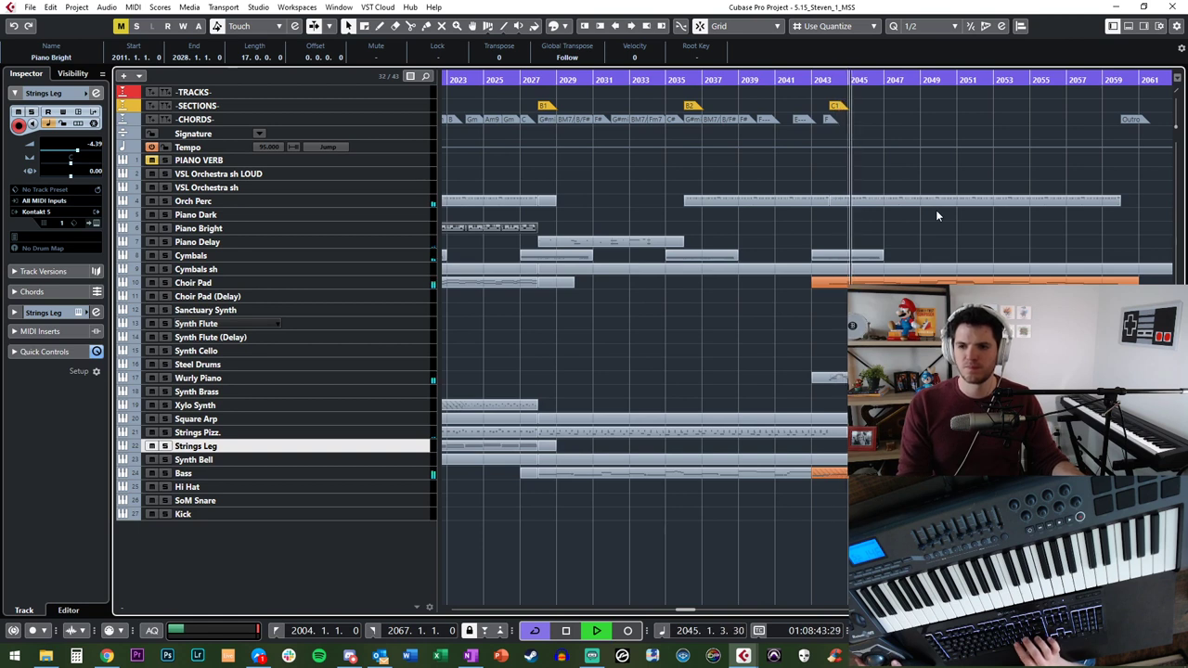
scroll(922, 259, right, 4)
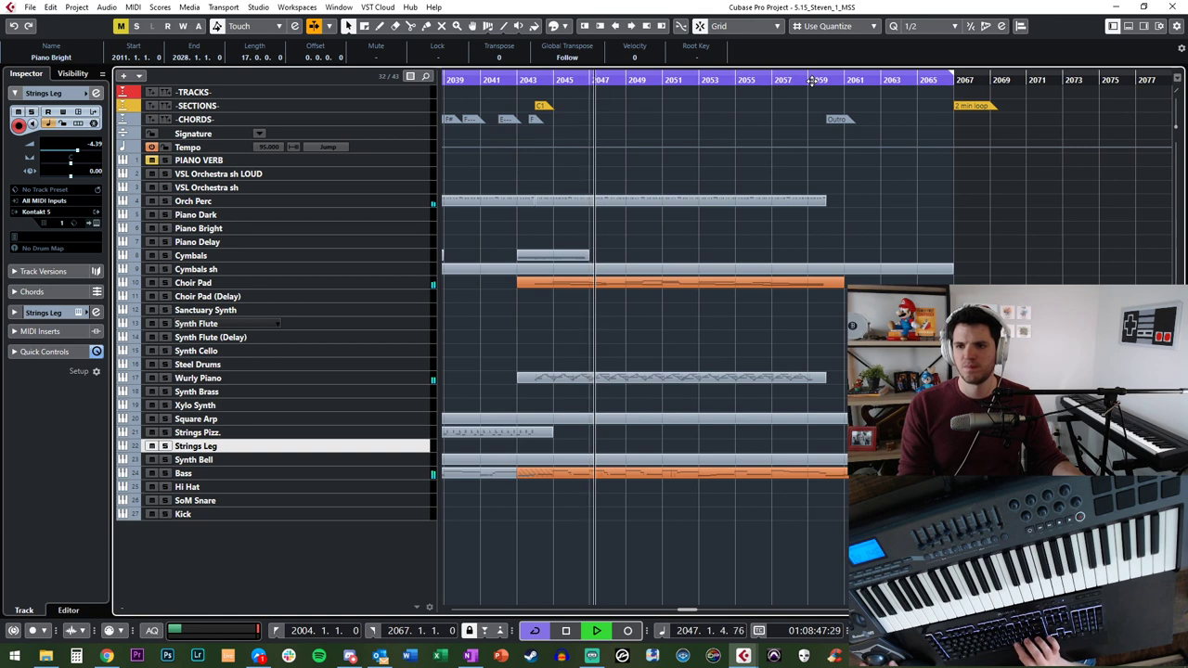
scroll(814, 87, left, 10)
key(space)
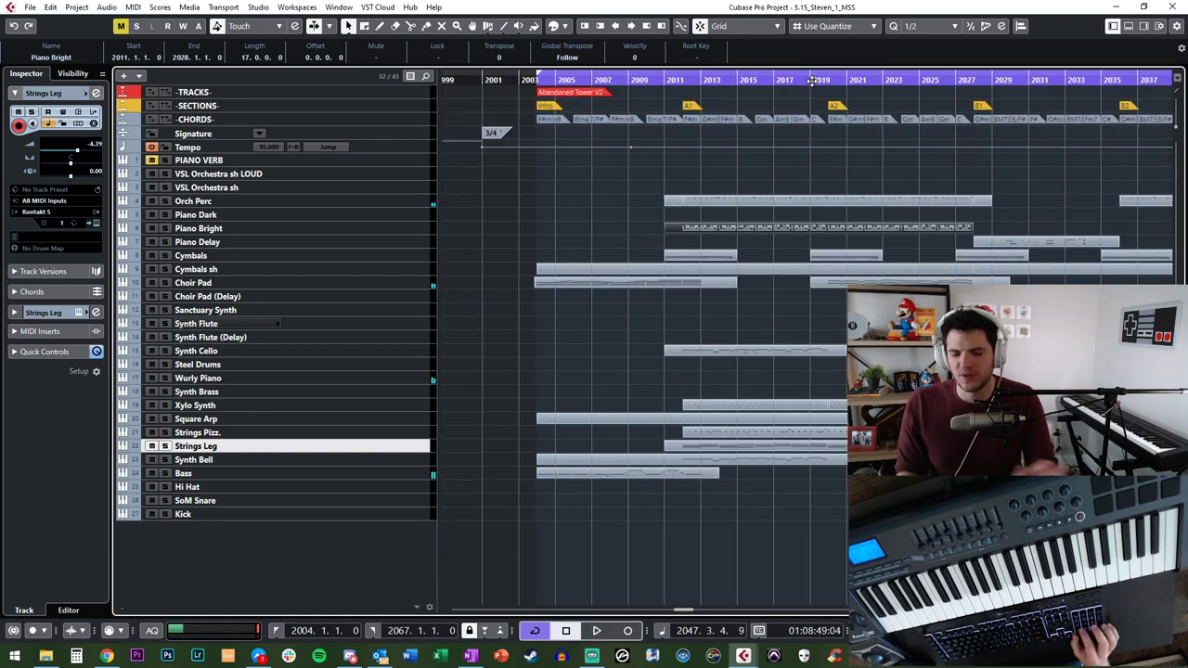
Step: Play the arrangement from the intro and audition the Hi Hat track's Kontakt instrument over it
key(space)
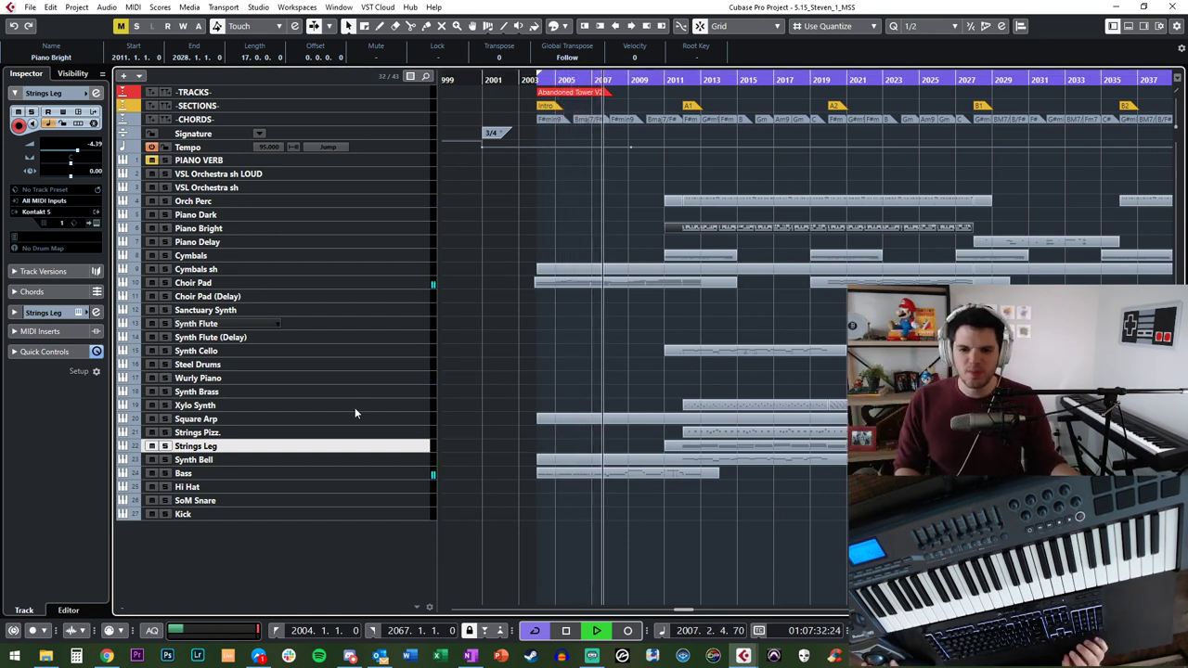
click(263, 489)
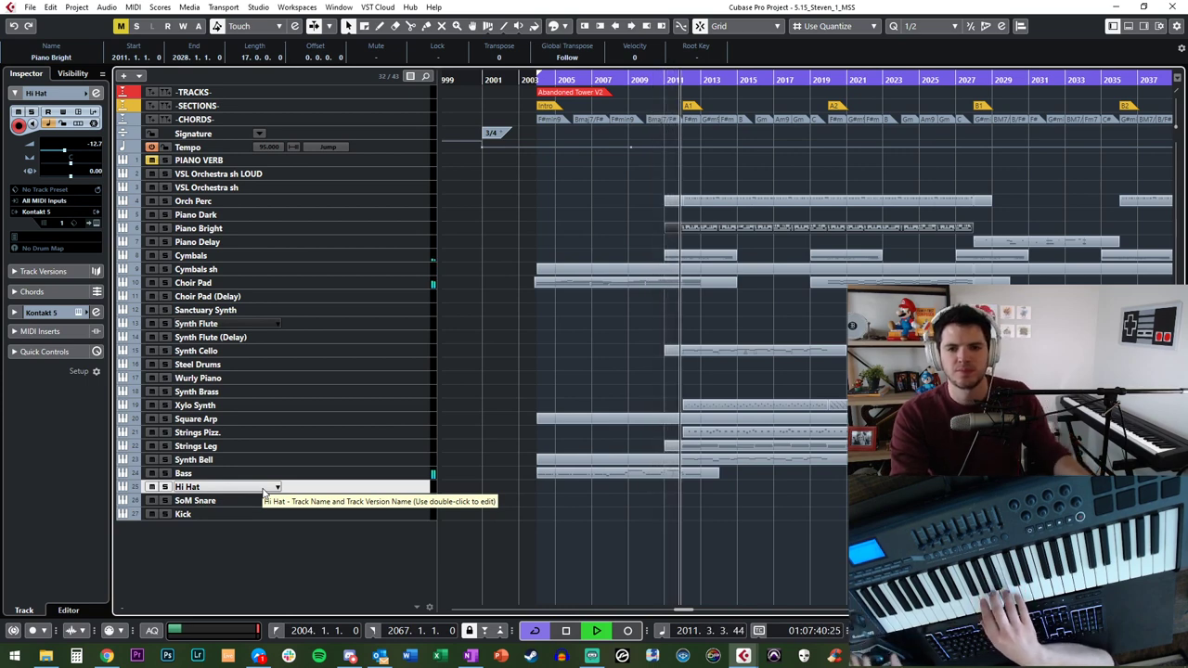
key(e)
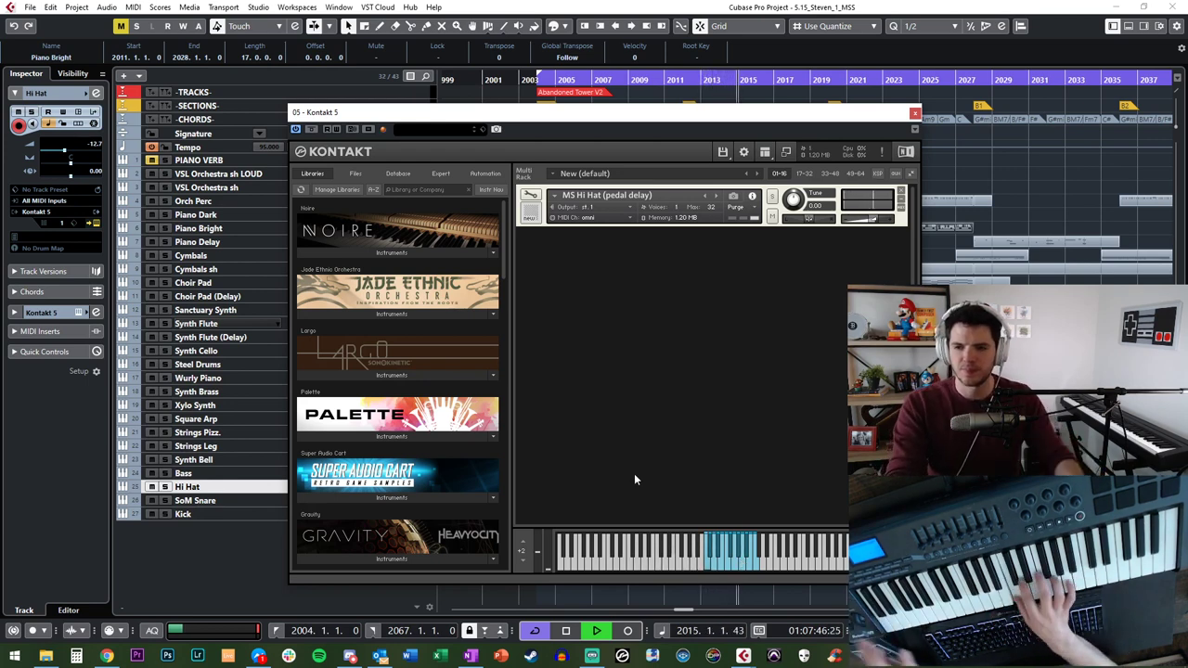
click(915, 112)
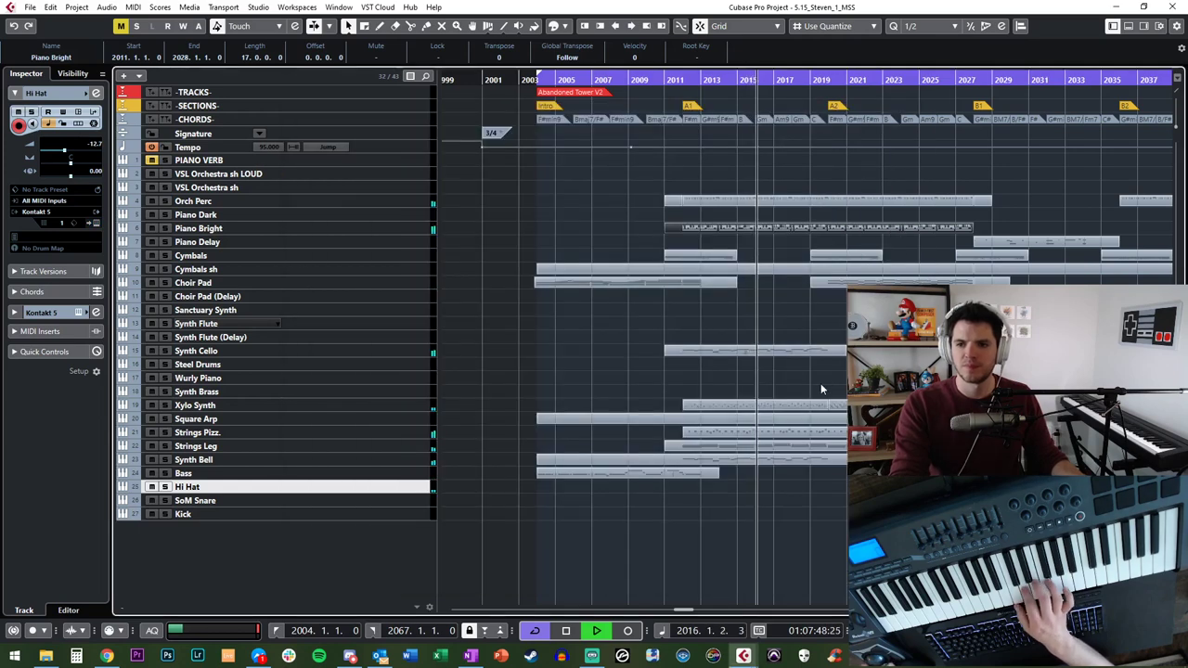
Step: Try recording a Wurly Piano part over section A2 in short takes and replay the lead-in from bar 2019
click(377, 377)
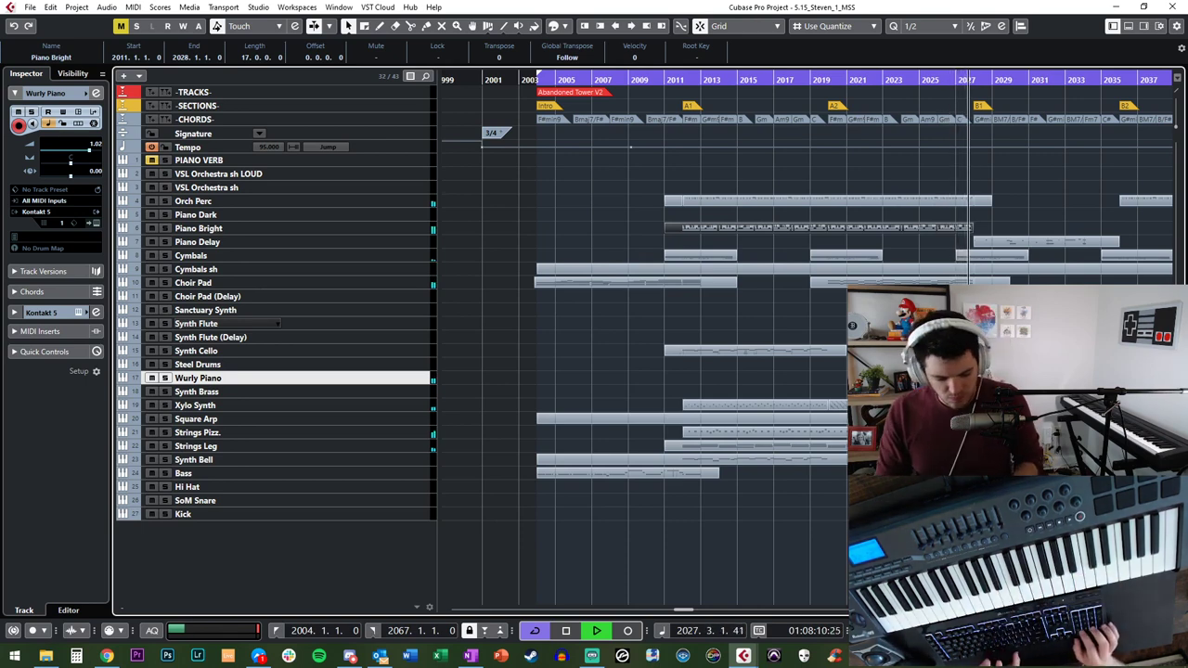
key(KP_Multiply)
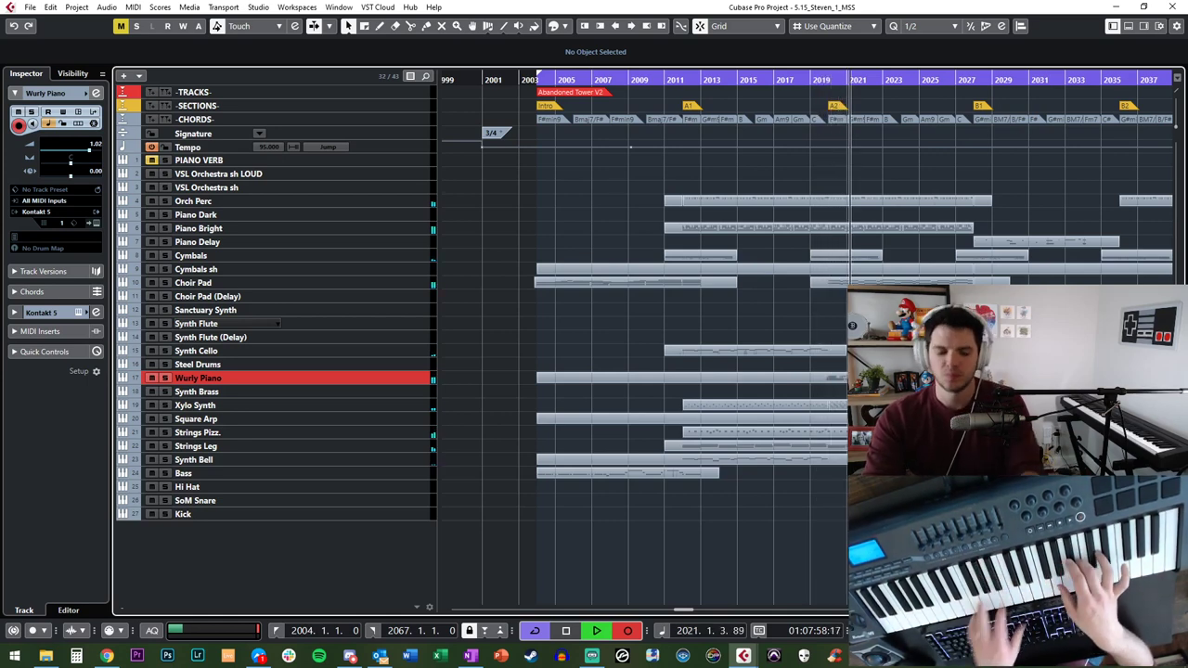
key(space)
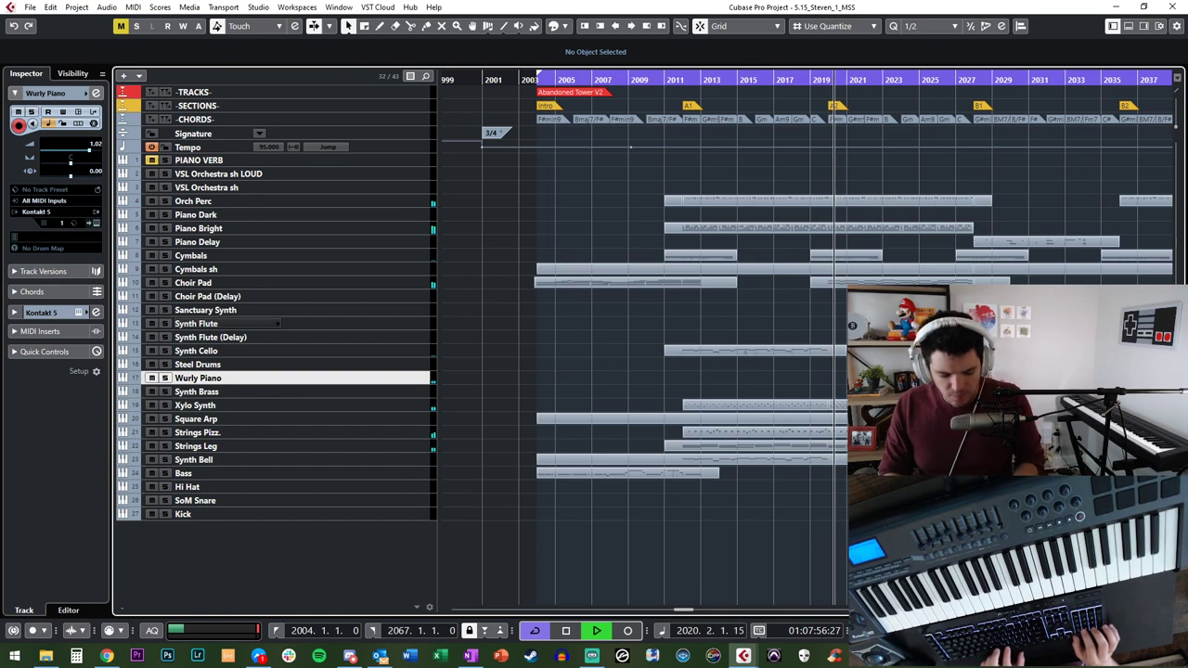
key(KP_Multiply)
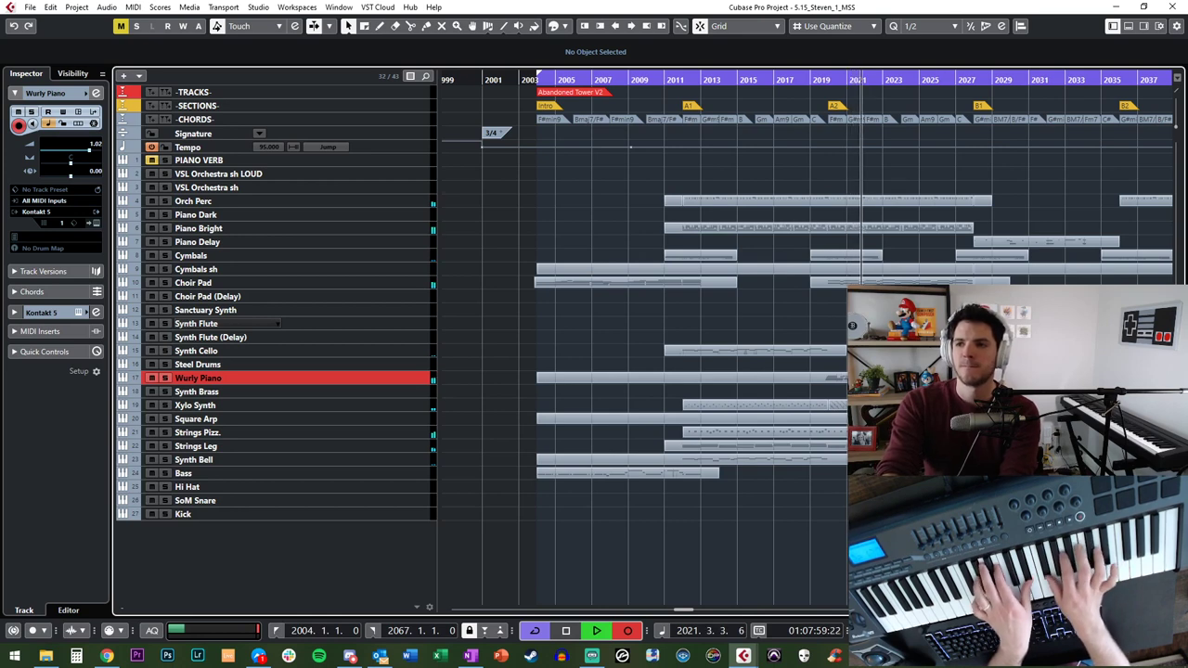
key(space)
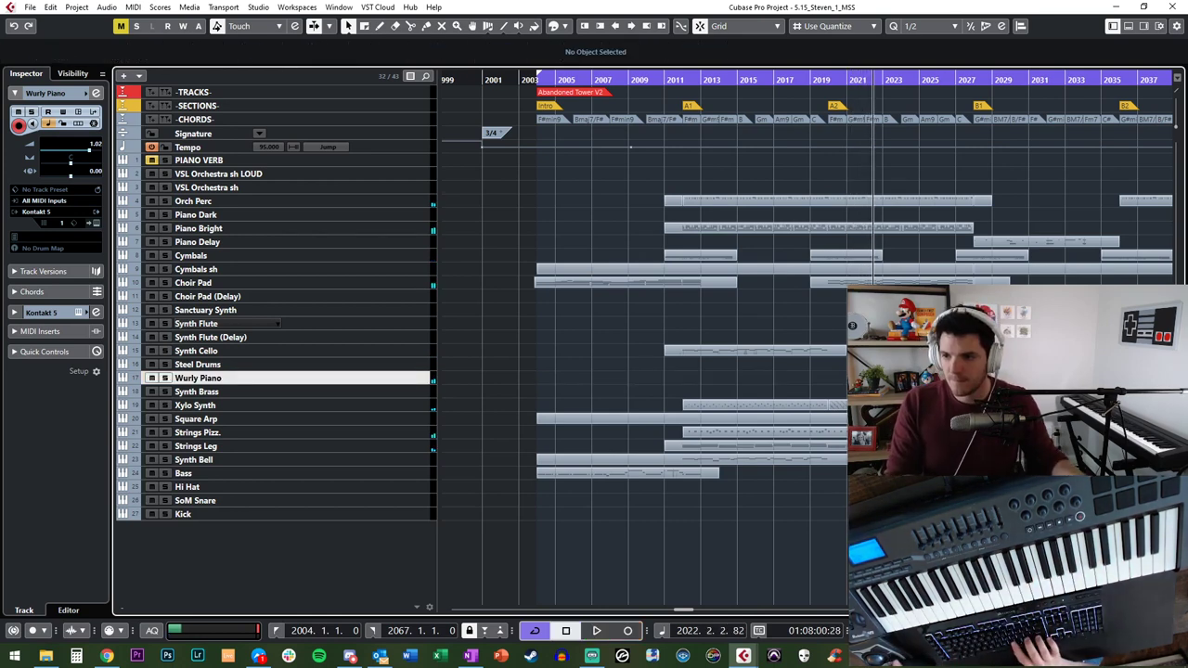
key(space)
key(h)
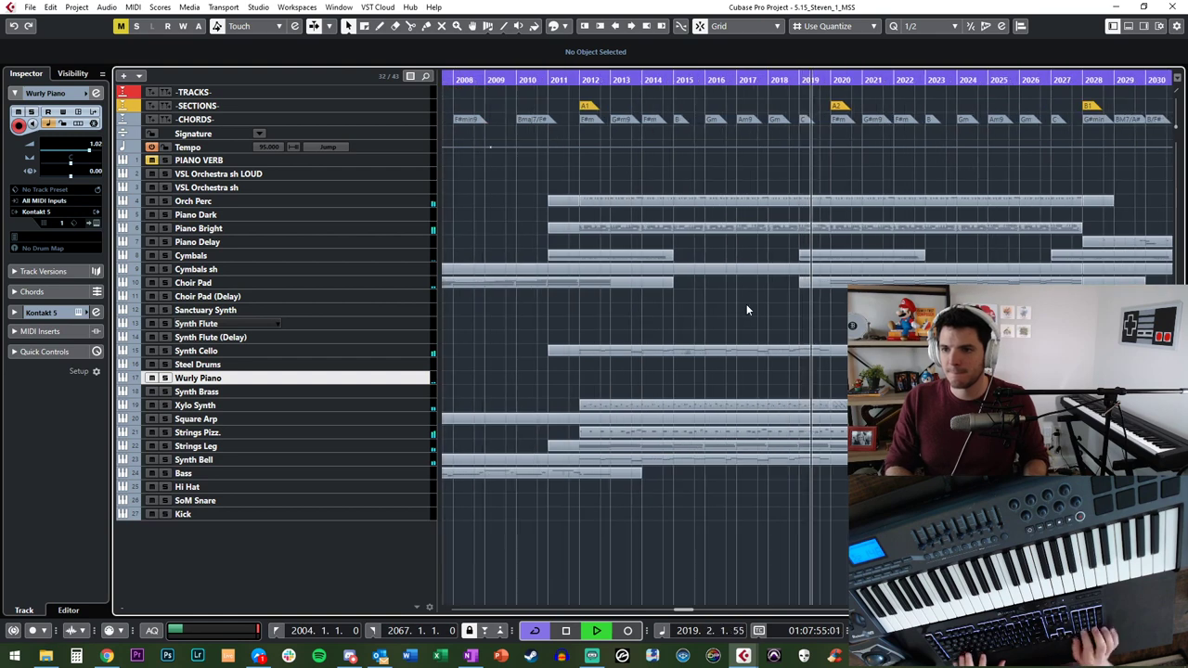
Step: Record the Wurly Piano part over section A2 up to the start of B1, discarding the unwanted takes
key(KP_Multiply)
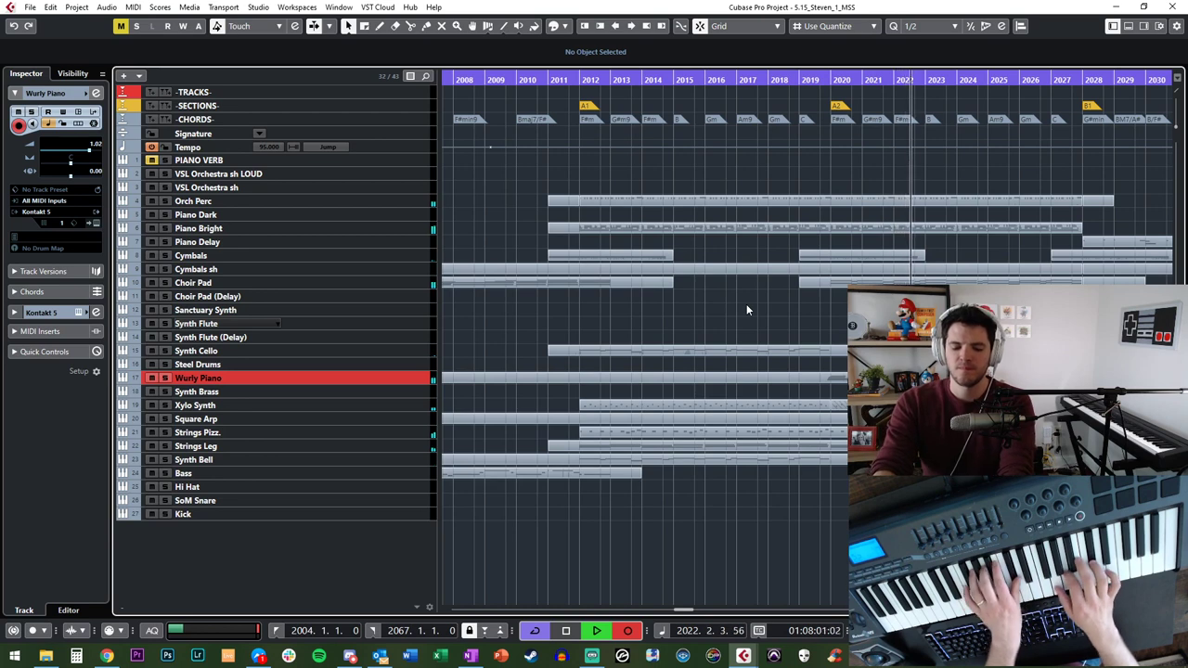
key(space)
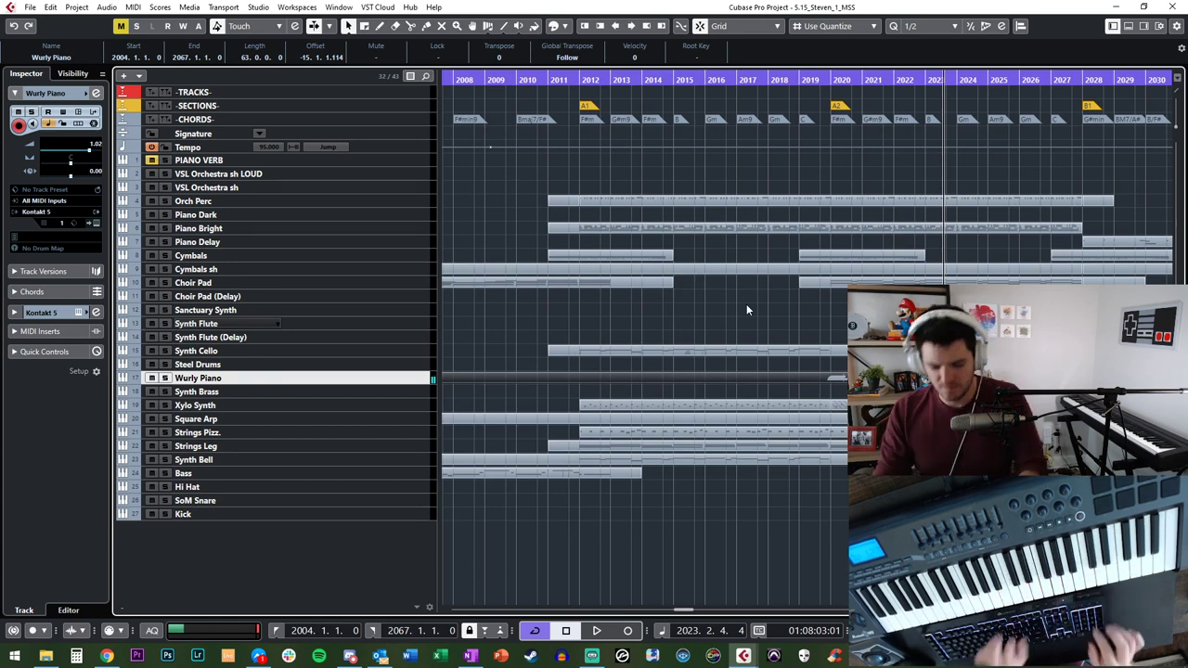
key(KP_Multiply)
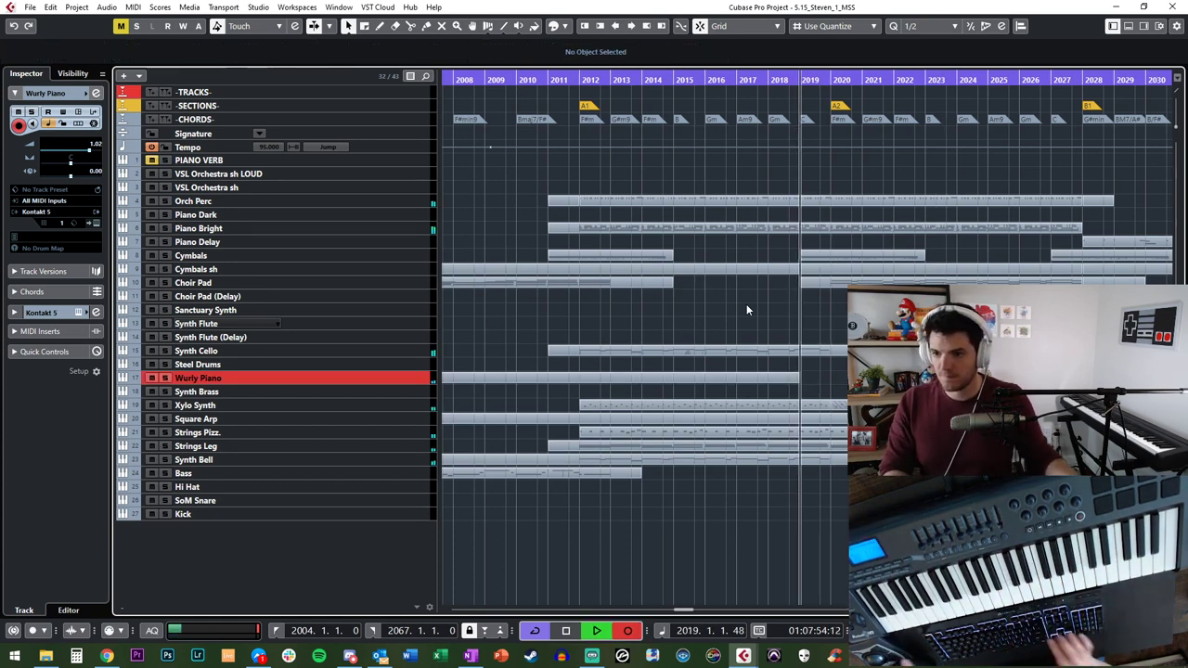
key(f)
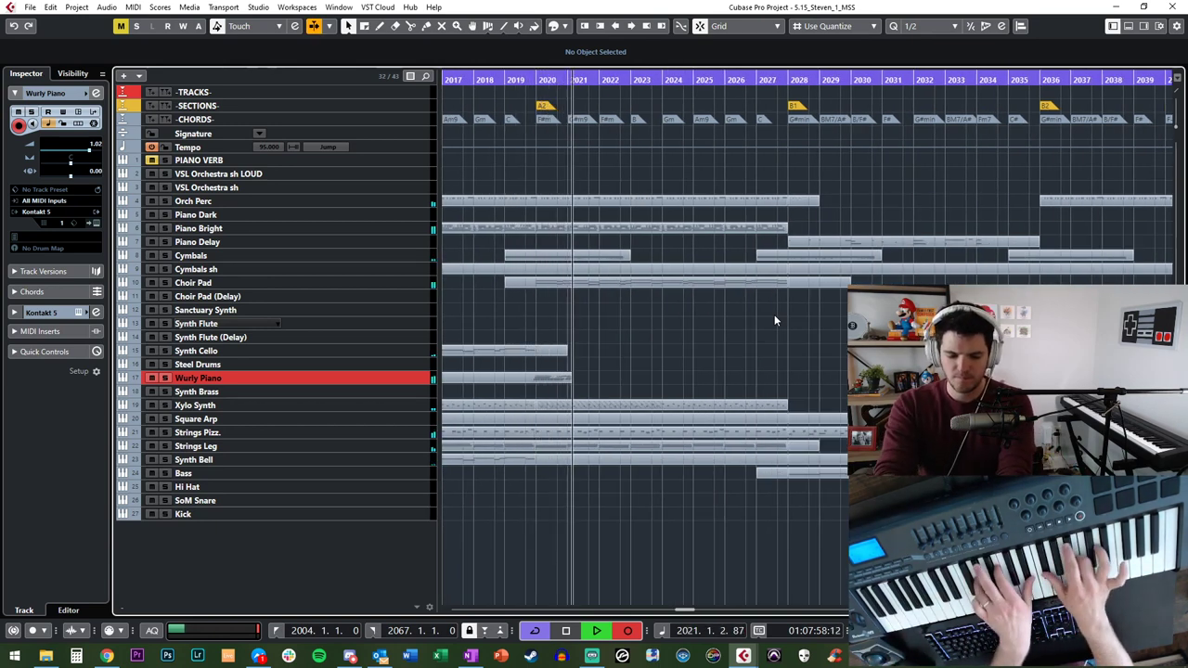
key(space)
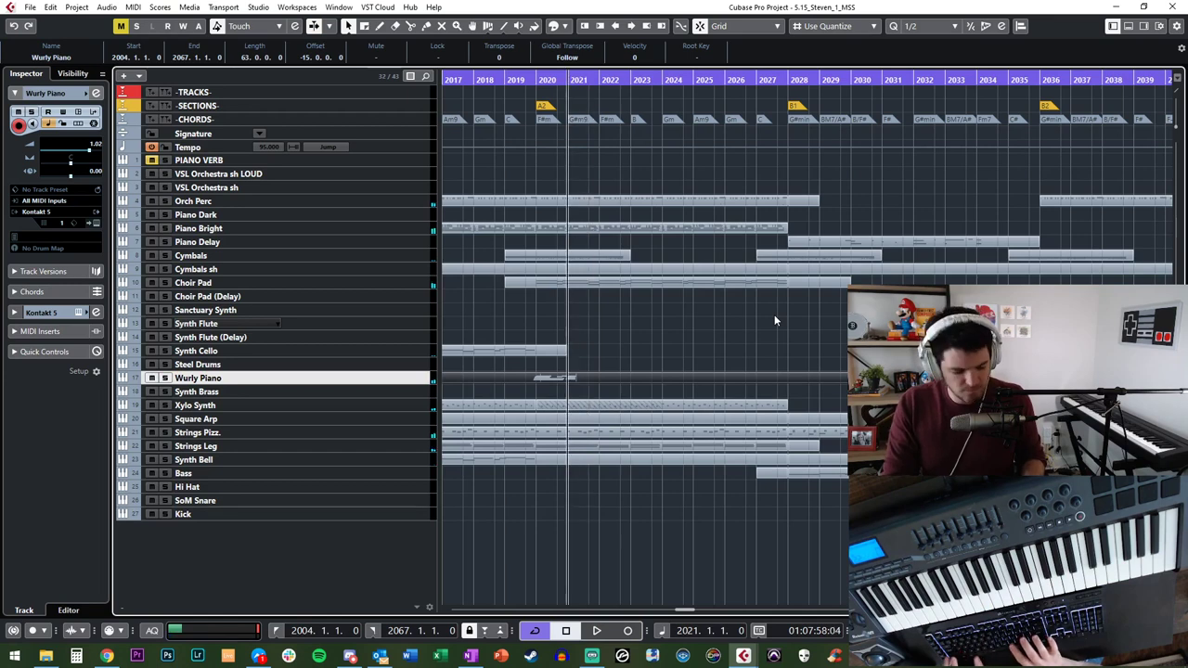
key(0)
key(Delete)
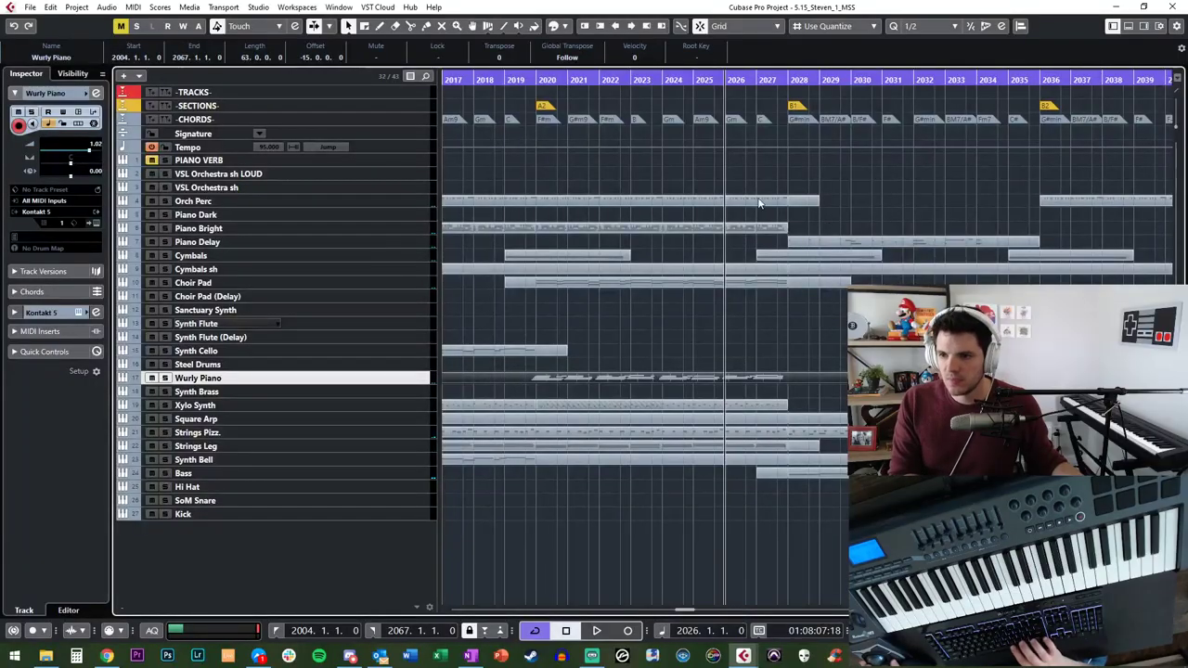
Step: Adjust the Choir Pad's closing notes in bar 2027, just ahead of section B1
double_click(771, 283)
key(space)
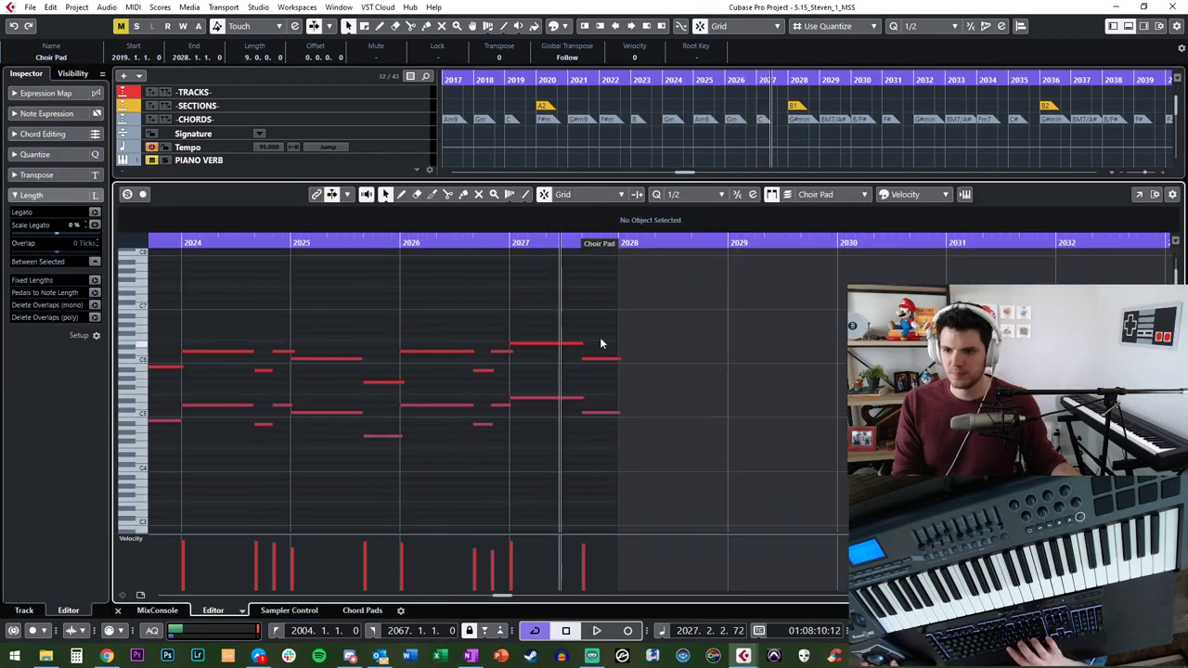
scroll(595, 343, down, 3)
scroll(583, 344, up, 3)
drag(575, 329, 614, 470)
drag(612, 380, 615, 378)
key(Return)
key(KP_Subtract)
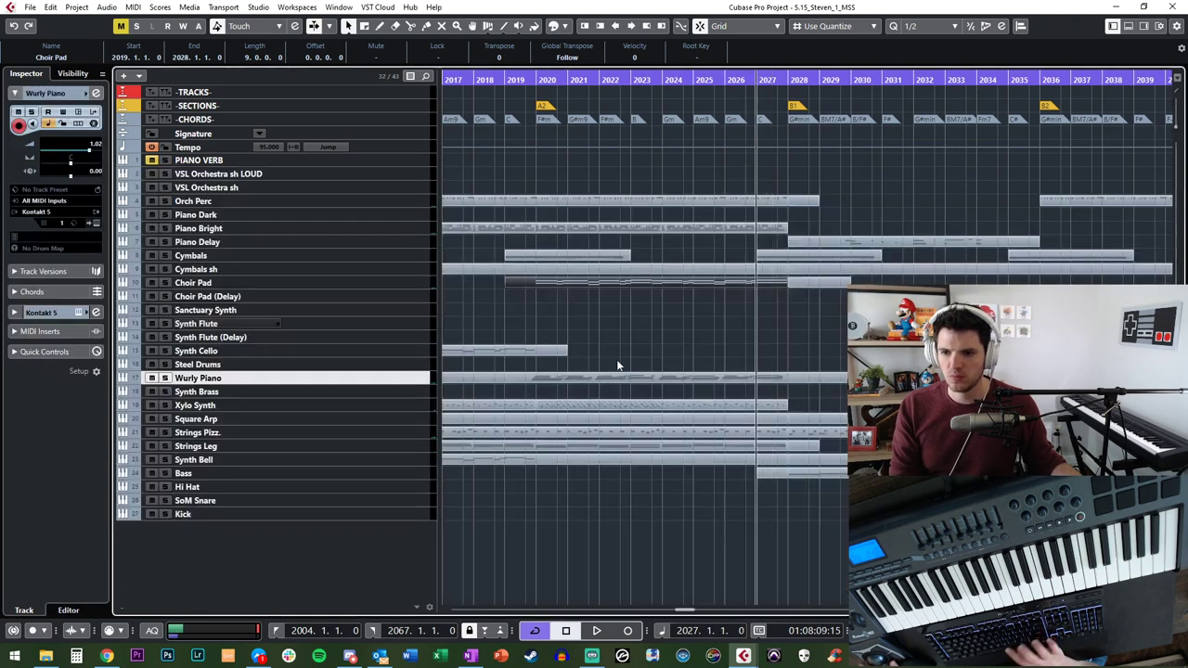
Step: Extend the Wurly Piano's top note in bar 2027 to the chord's end and clear the Choir Pad event past bar 2028
key(space)
double_click(769, 381)
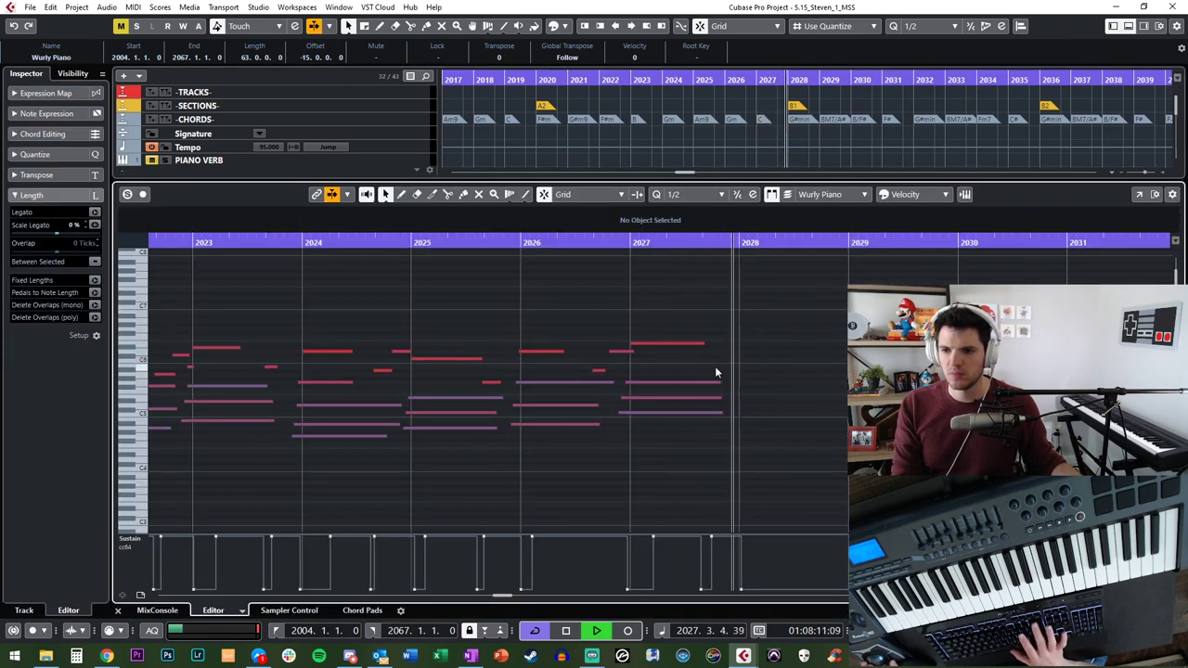
drag(703, 344, 720, 347)
key(ctrl+e)
double_click(759, 283)
key(ctrl+e)
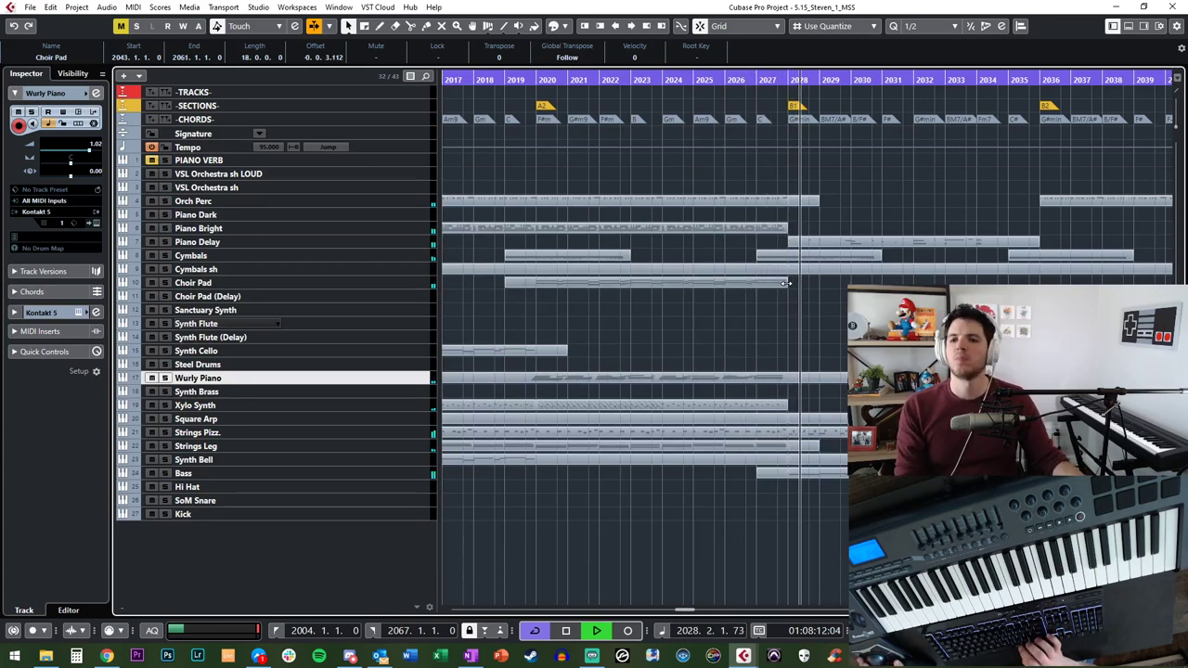
Step: Delete the Piano Delay event spanning section B1 and replay the section from its start
scroll(787, 283, right, 2)
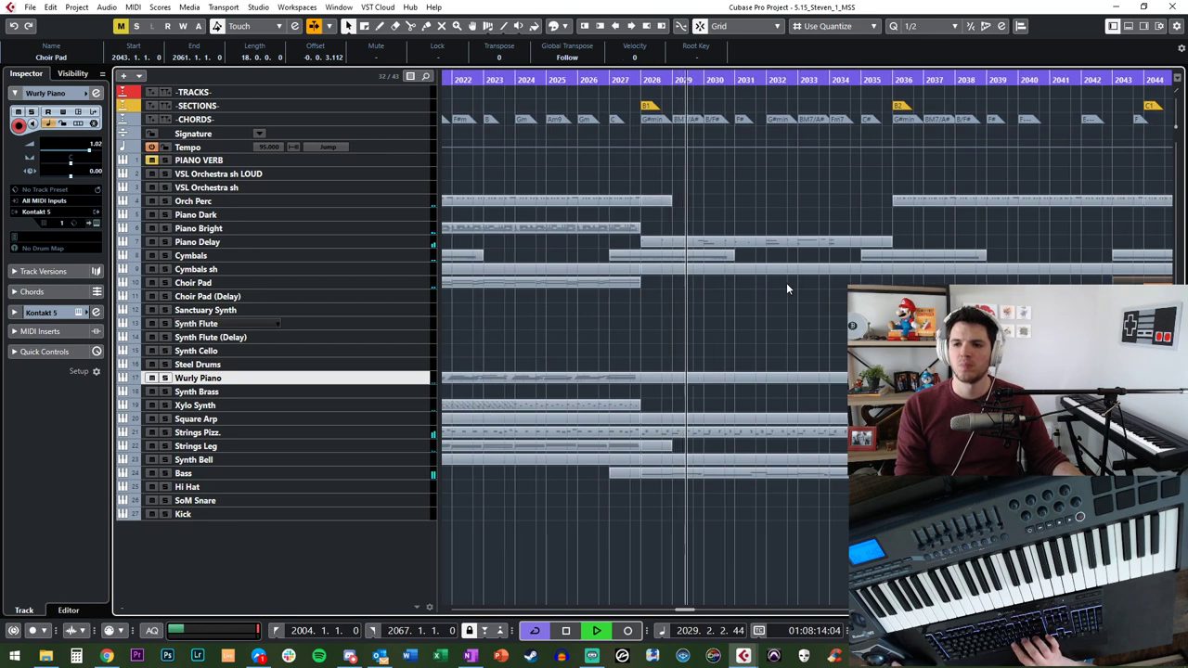
click(693, 244)
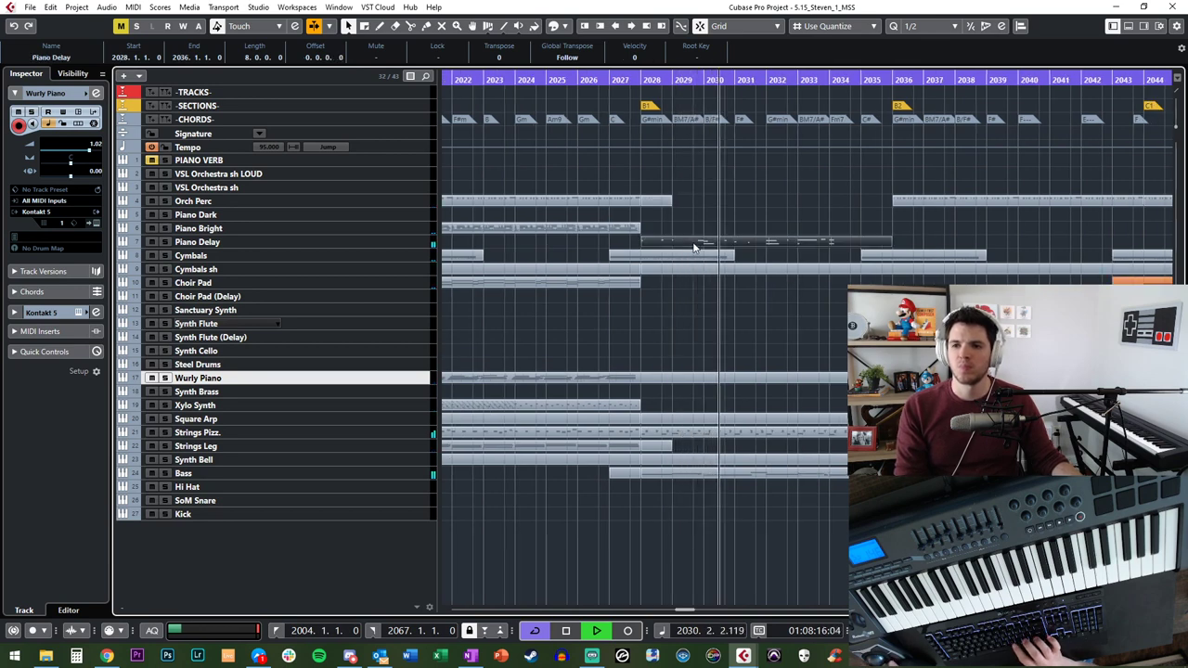
key(Delete)
key(shift+b)
key(space)
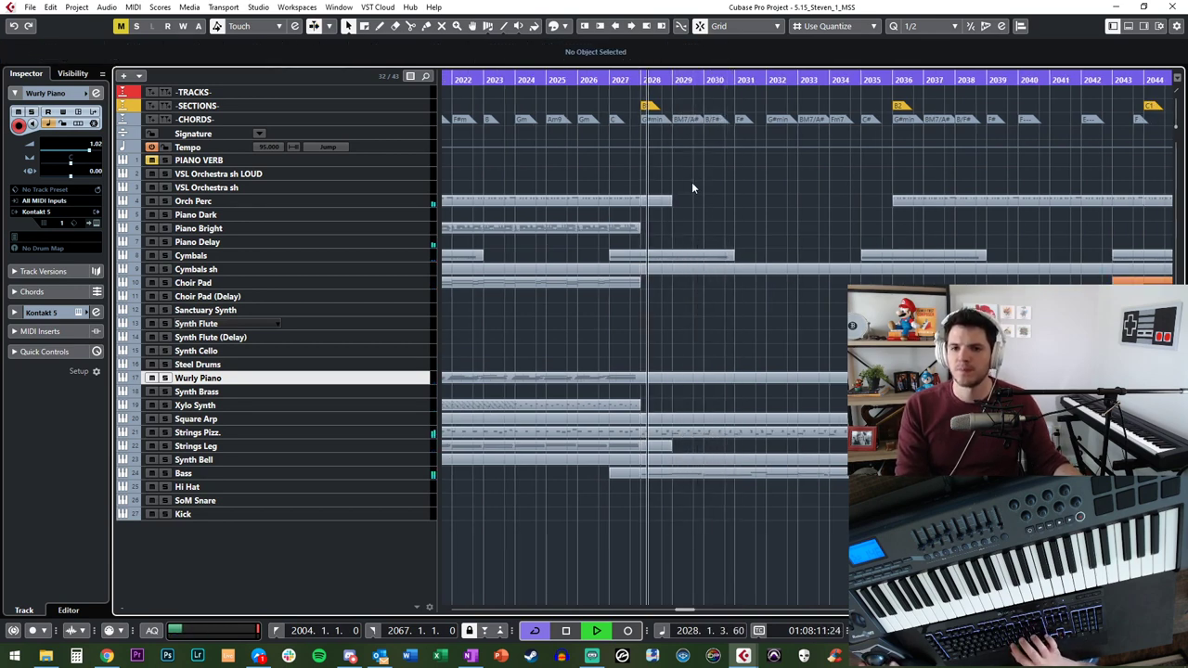
Step: Audition the Choir Pad and Wurly Piano tracks over sections B1 and B2, and stop playback
click(381, 295)
click(376, 284)
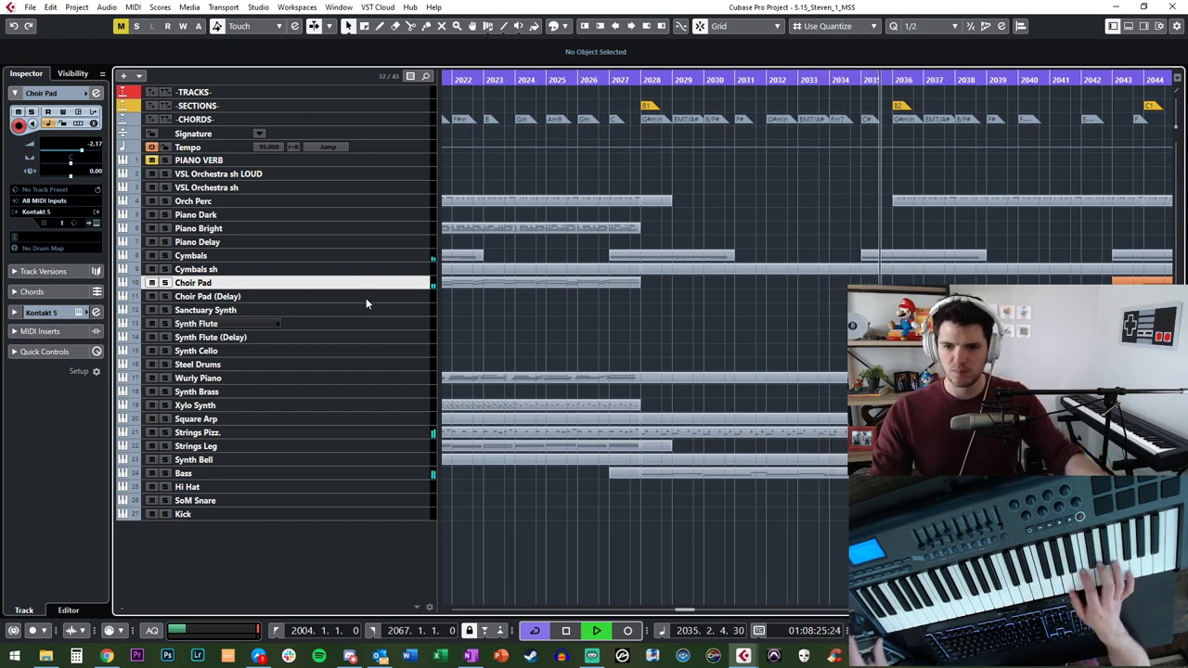
click(293, 379)
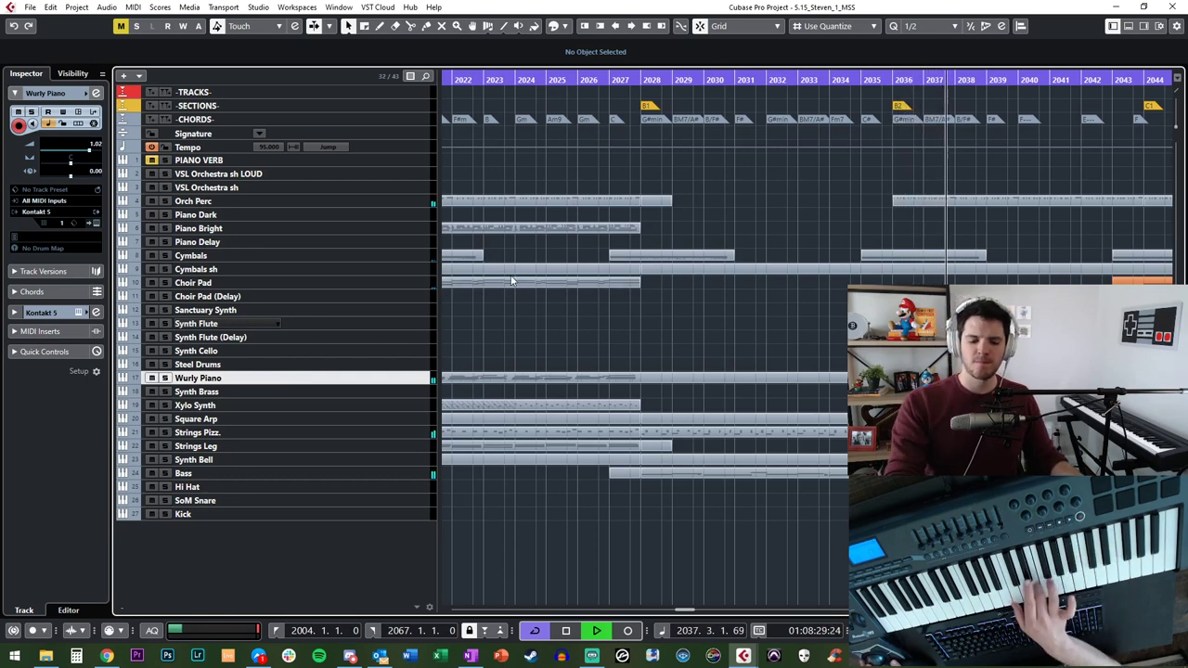
key(space)
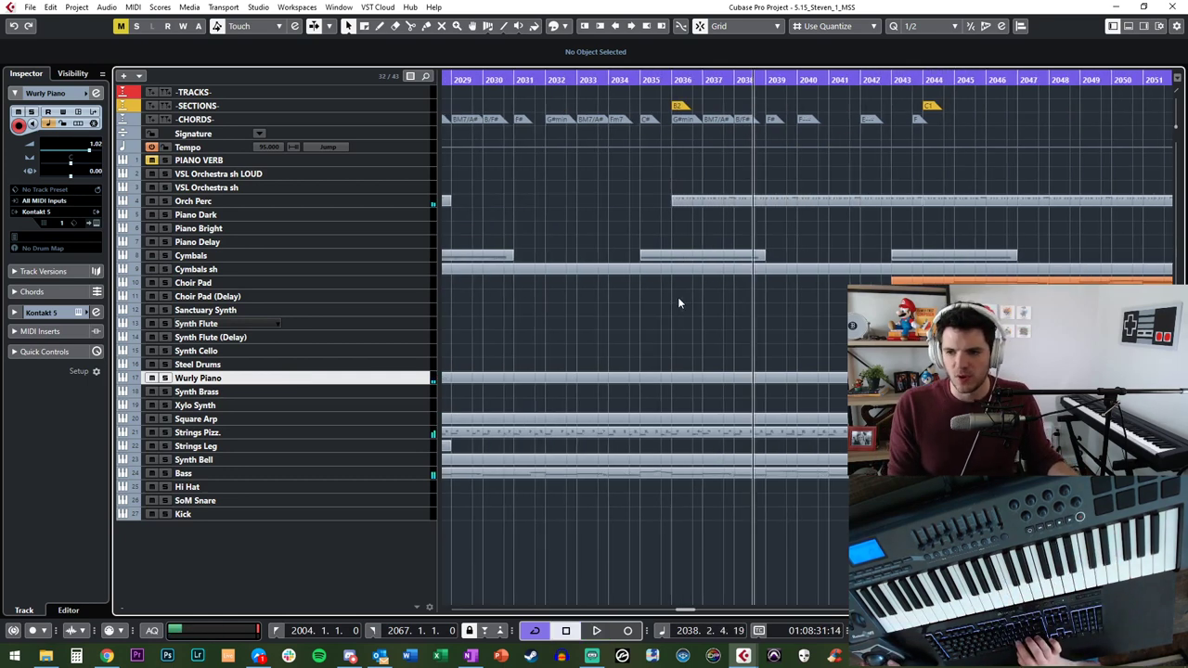
Step: Try out the Synth Bell track for section B1 and listen through the passage into section C1
click(369, 461)
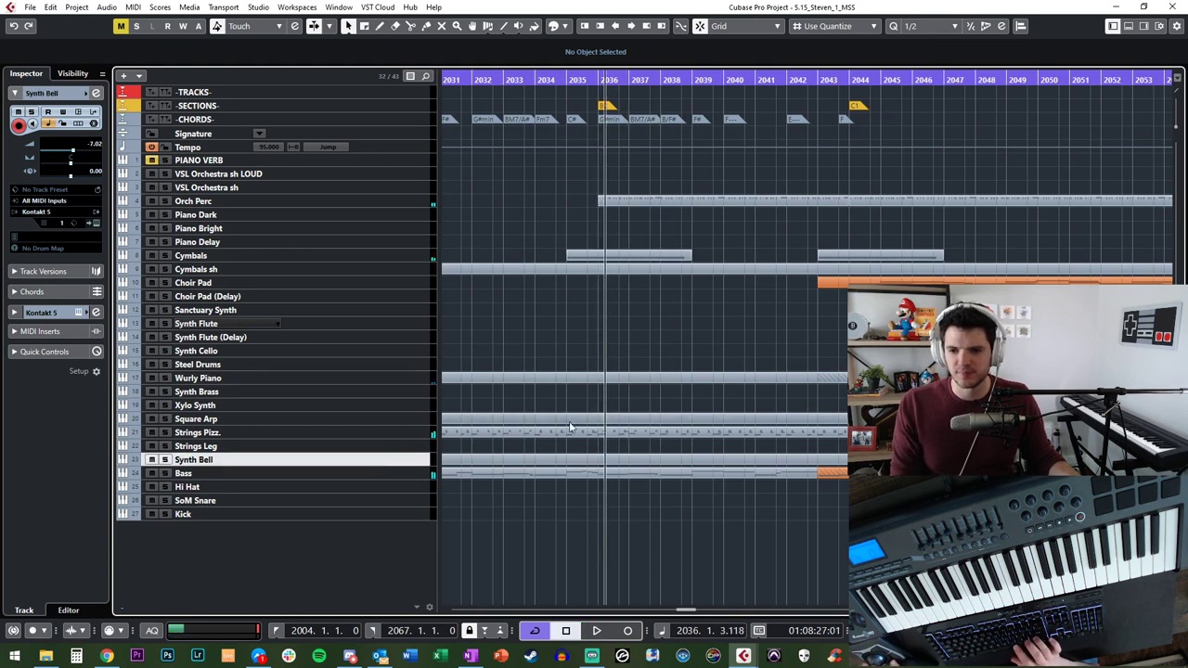
scroll(585, 426, left, 5)
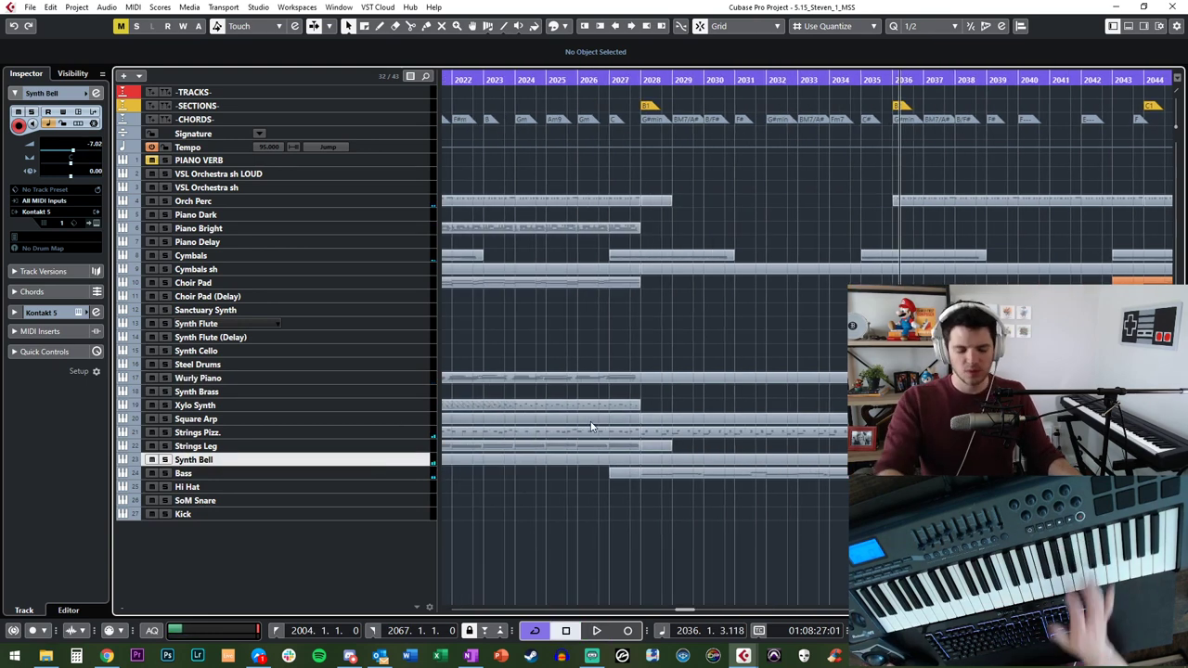
key(space)
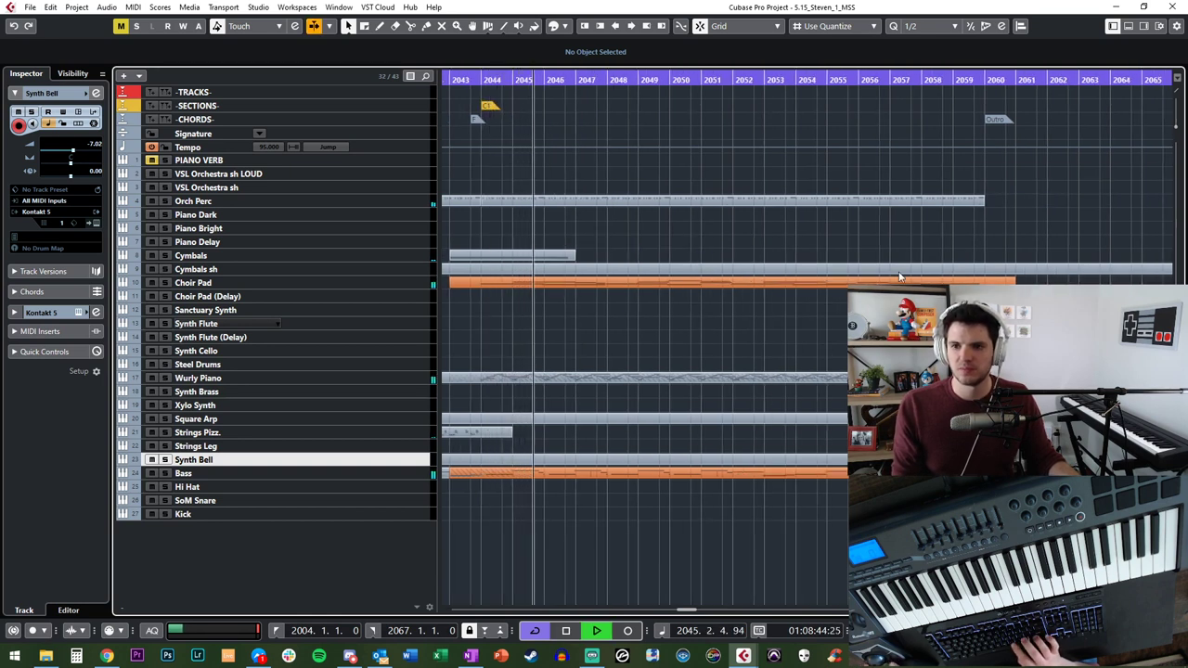
key(space)
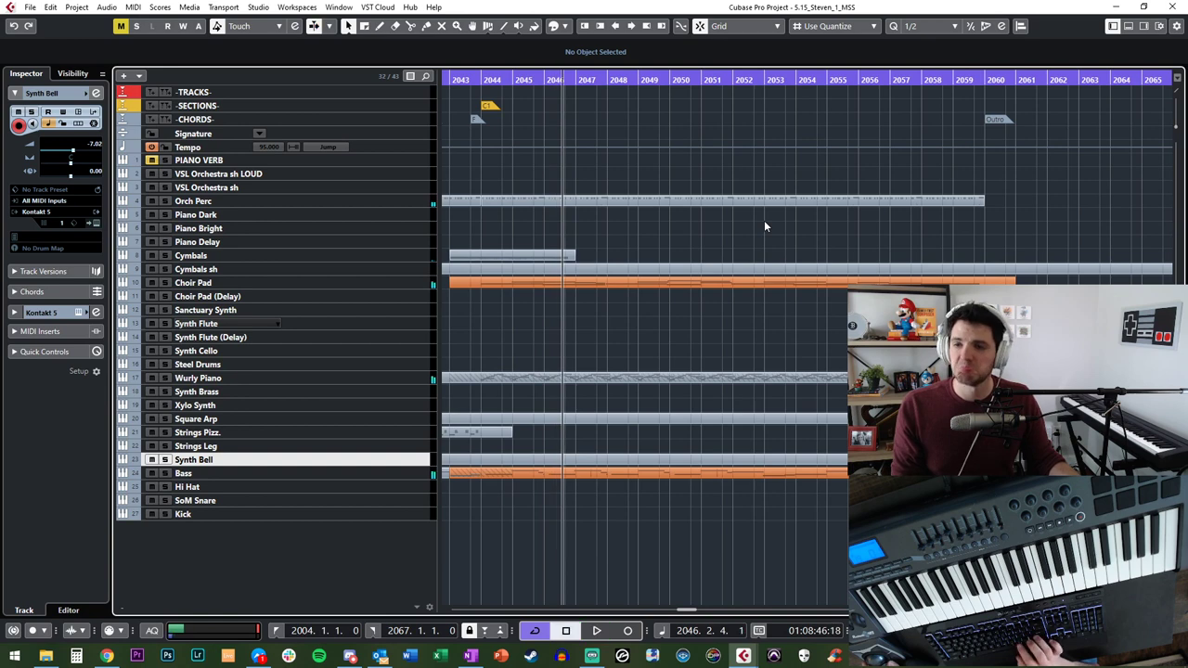
Step: Review the arrangement through the outro and return the playhead to the start of the intro at bar 2004
scroll(765, 221, right, 3)
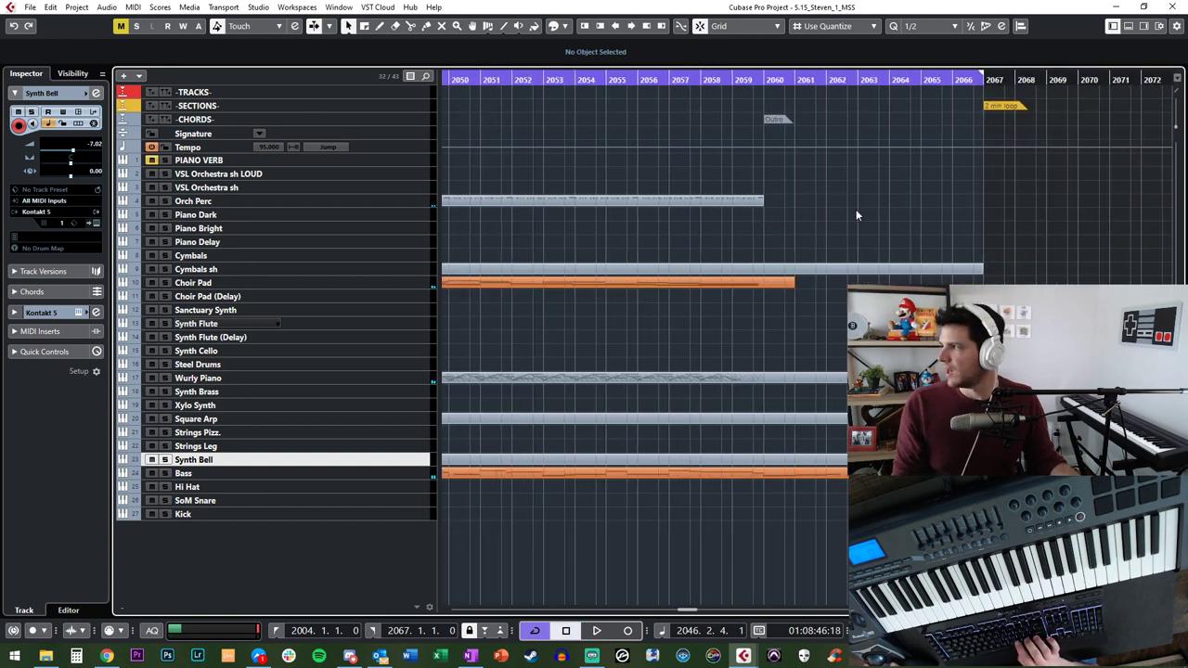
scroll(802, 96, left, 10)
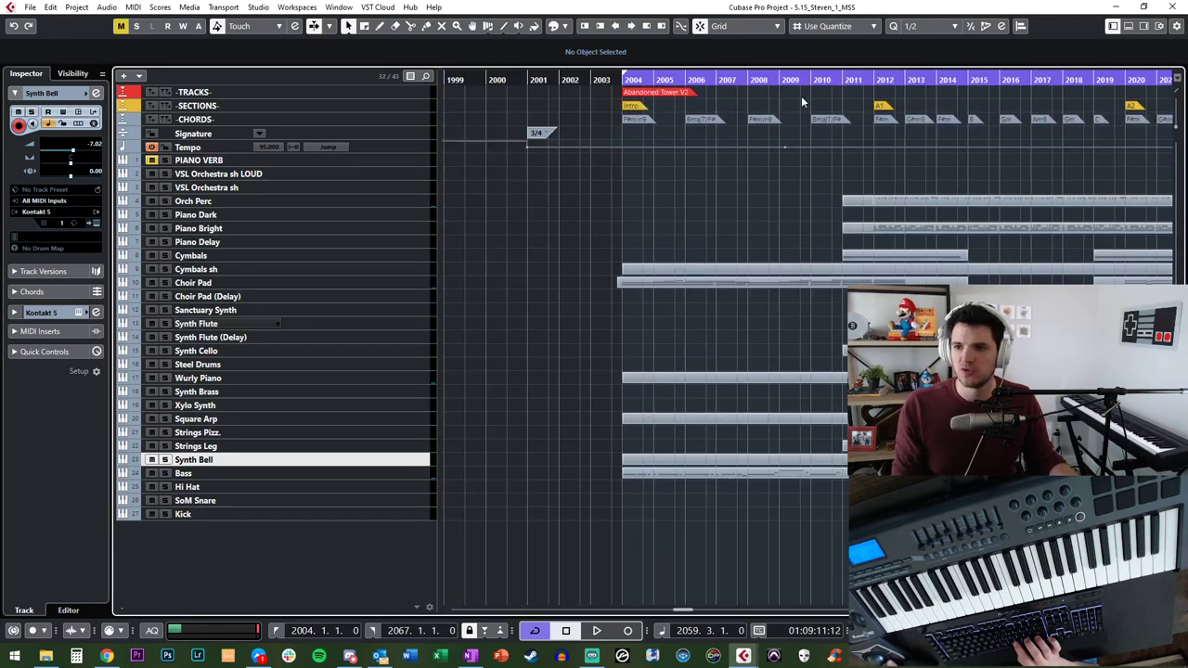
key(KP_1)
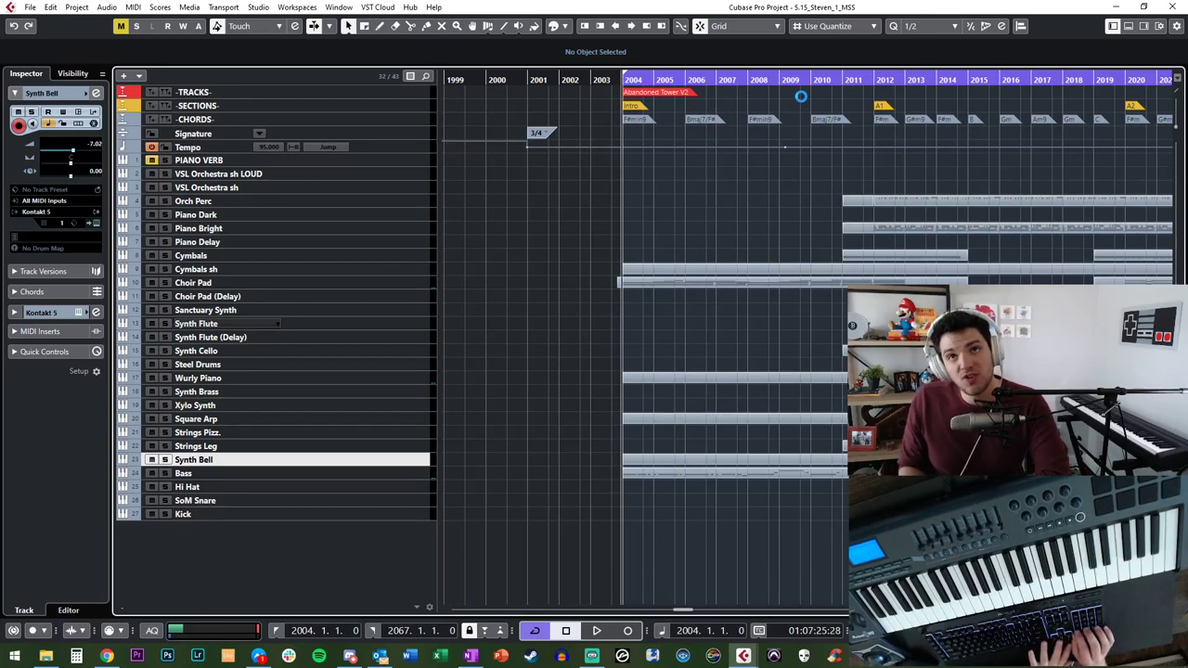